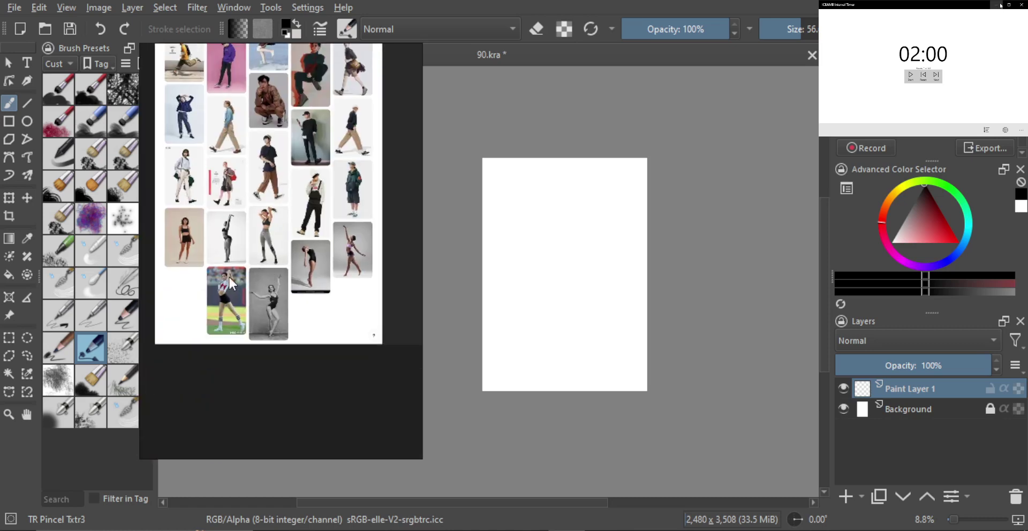
Browse the pose reference board and enlarge the photo of the striding dancer in the pink top with one arm raised.
scroll(300, 264, up, 2)
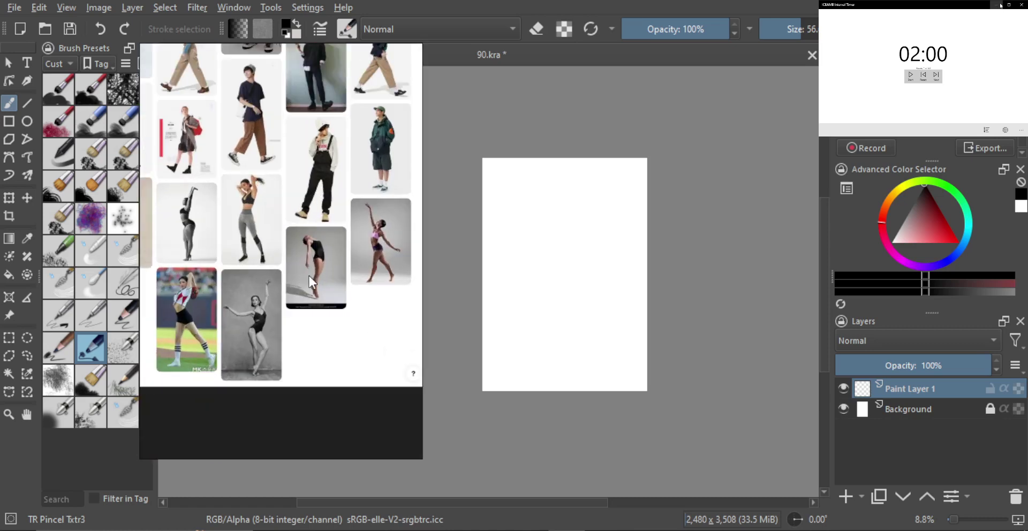
scroll(350, 265, up, 1)
drag(350, 264, 282, 294)
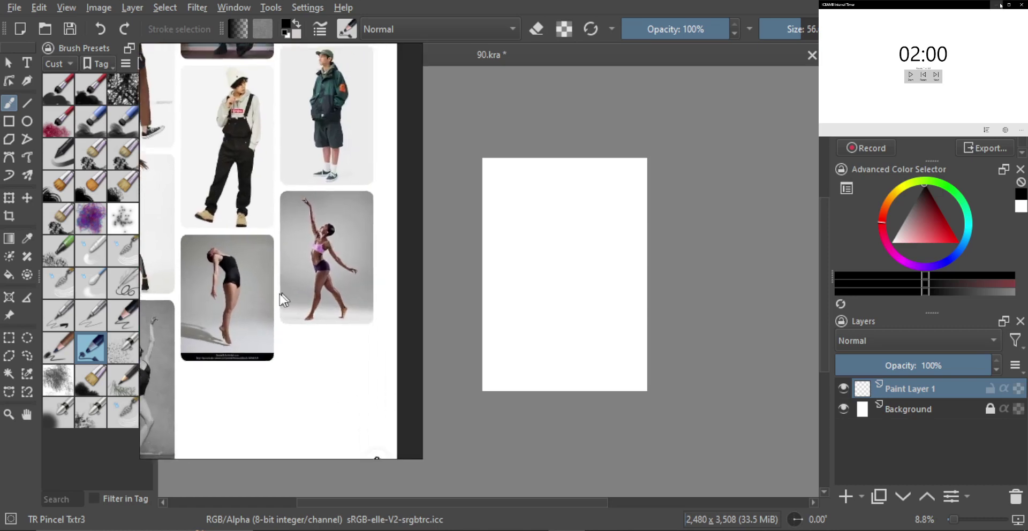
scroll(283, 289, up, 4)
scroll(305, 258, down, 4)
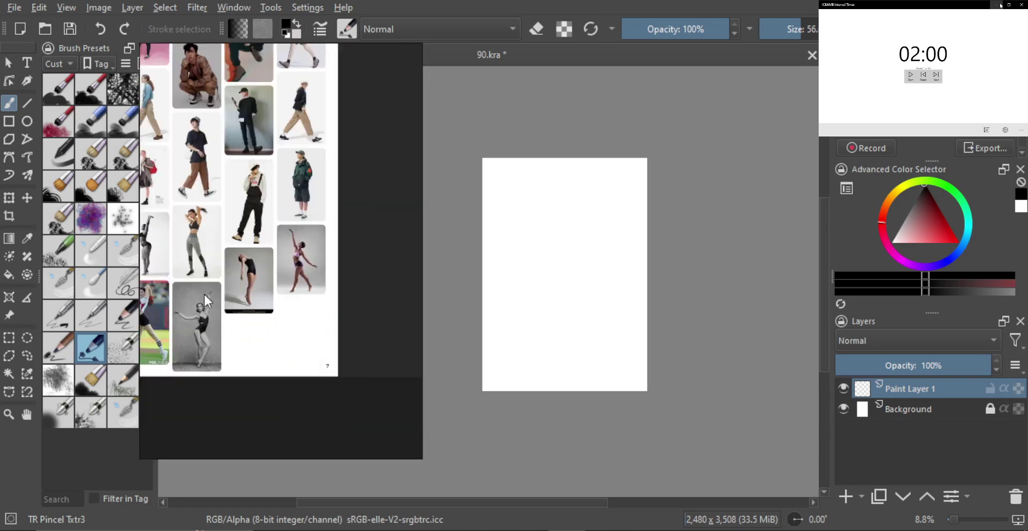
scroll(226, 243, up, 5)
scroll(226, 243, down, 1)
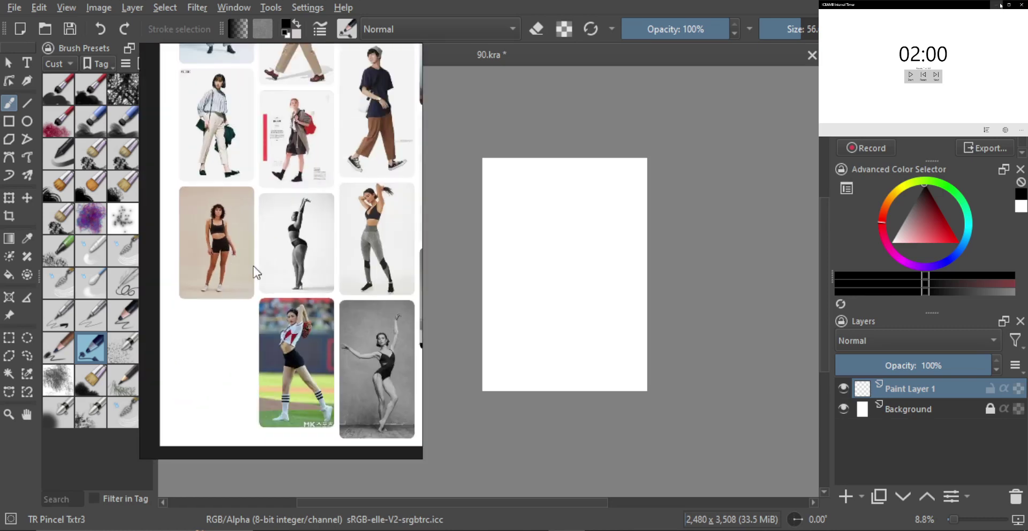
drag(253, 266, 227, 234)
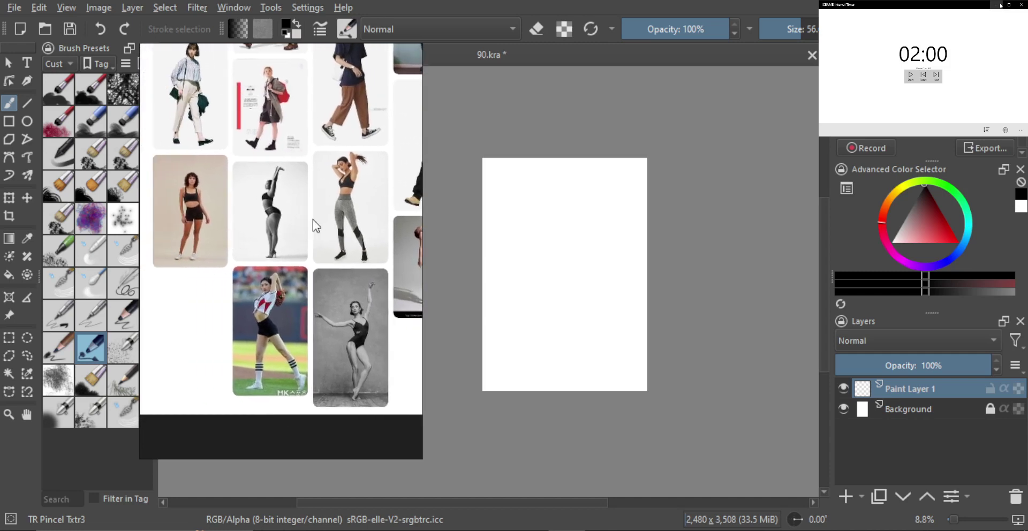
drag(360, 224, 242, 223)
drag(310, 222, 241, 178)
scroll(287, 211, up, 4)
scroll(292, 196, up, 2)
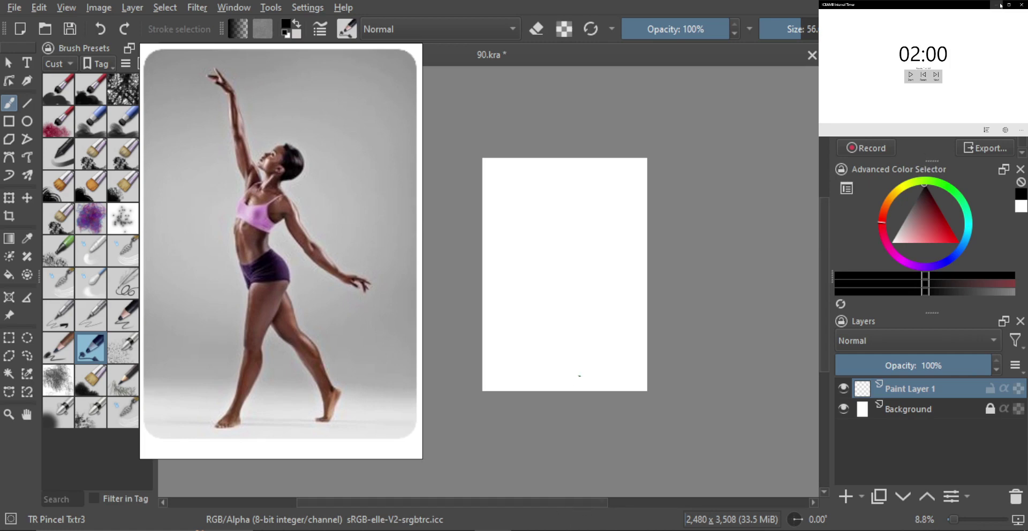
mouse_move(563, 241)
mouse_down()
mouse_move(537, 256)
mouse_move(571, 253)
mouse_move(581, 275)
mouse_move(557, 253)
mouse_move(558, 233)
mouse_move(567, 260)
mouse_up()
scroll(558, 245, up, 1)
key(ctrl+z)
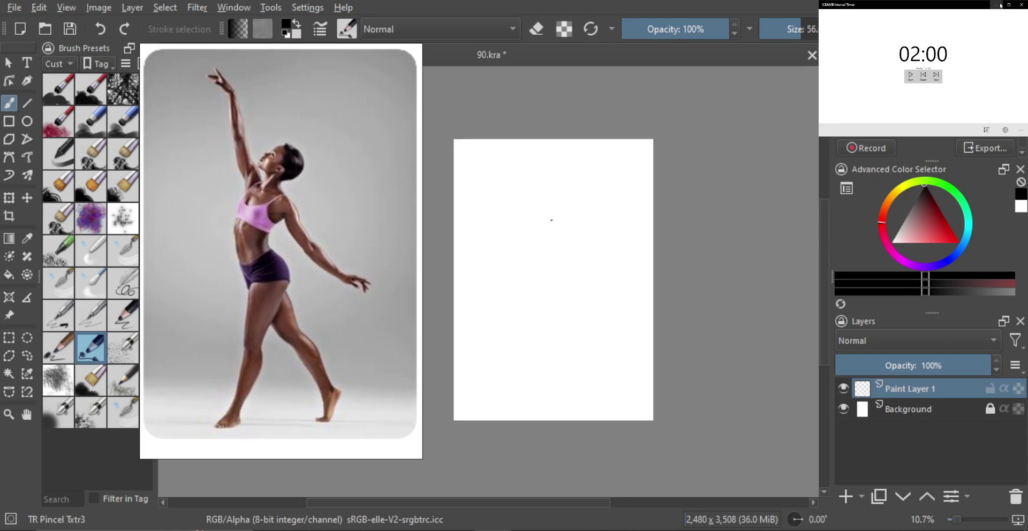
mouse_move(550, 216)
mouse_down()
mouse_move(548, 264)
mouse_move(561, 283)
mouse_move(554, 216)
mouse_move(527, 231)
mouse_move(523, 287)
mouse_up()
key(ctrl+z)
key(ctrl+z)
mouse_move(522, 243)
mouse_down()
mouse_move(552, 212)
mouse_move(523, 283)
mouse_move(559, 270)
mouse_move(533, 325)
mouse_move(529, 367)
mouse_move(538, 367)
mouse_move(523, 409)
mouse_up()
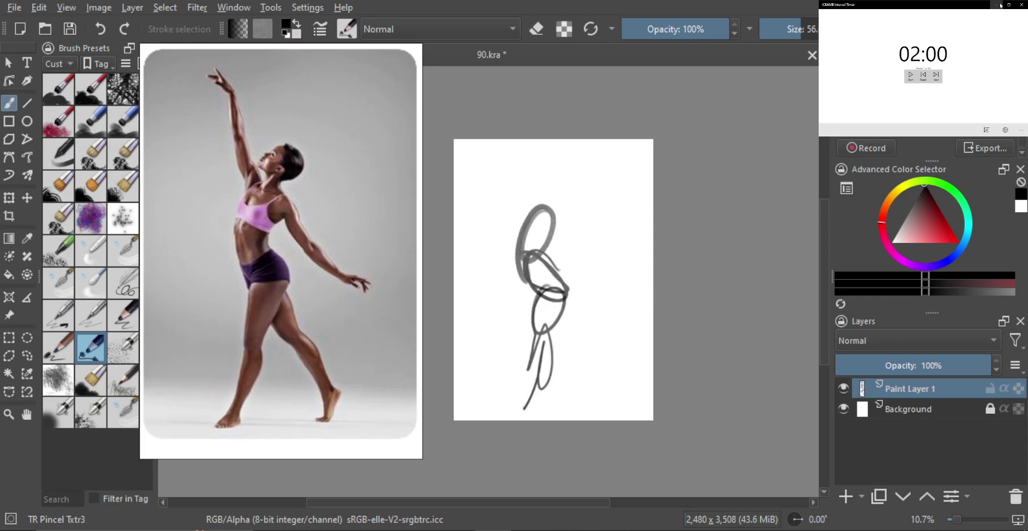
drag(532, 281, 605, 419)
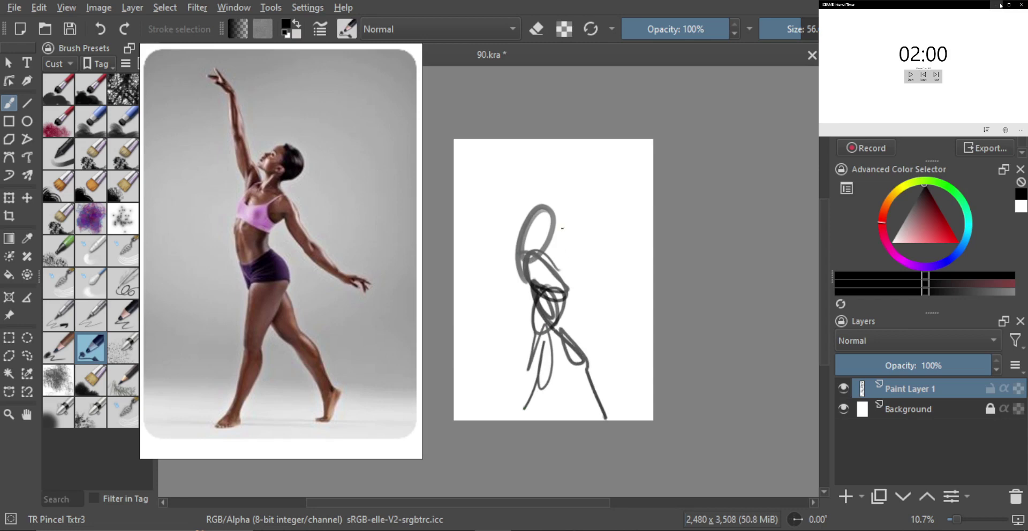
mouse_move(551, 217)
mouse_down()
mouse_move(622, 295)
mouse_move(553, 216)
mouse_move(529, 207)
mouse_move(512, 147)
mouse_up()
drag(542, 222, 566, 177)
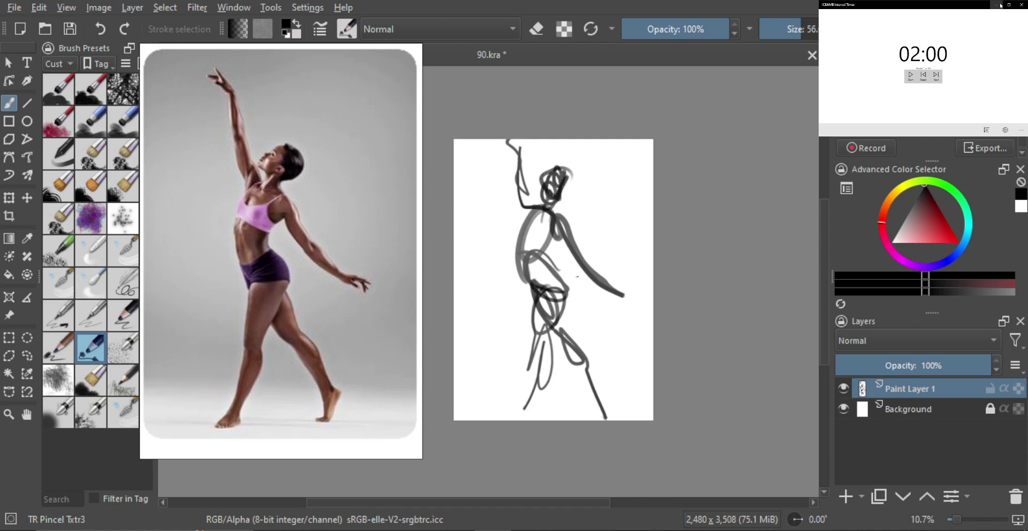
key(Delete)
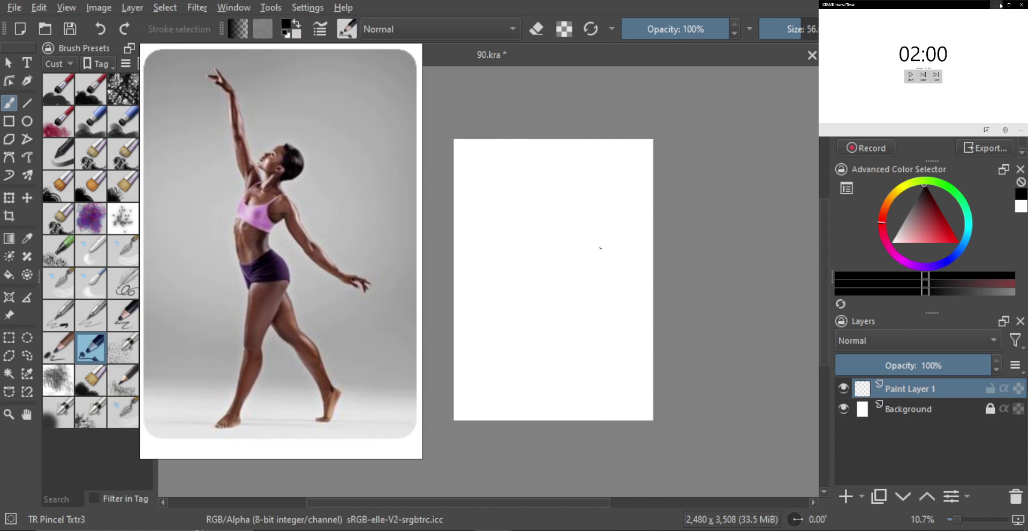
Start the canvas recording and the two-minute interval timer, and return to the drawing.
click(855, 147)
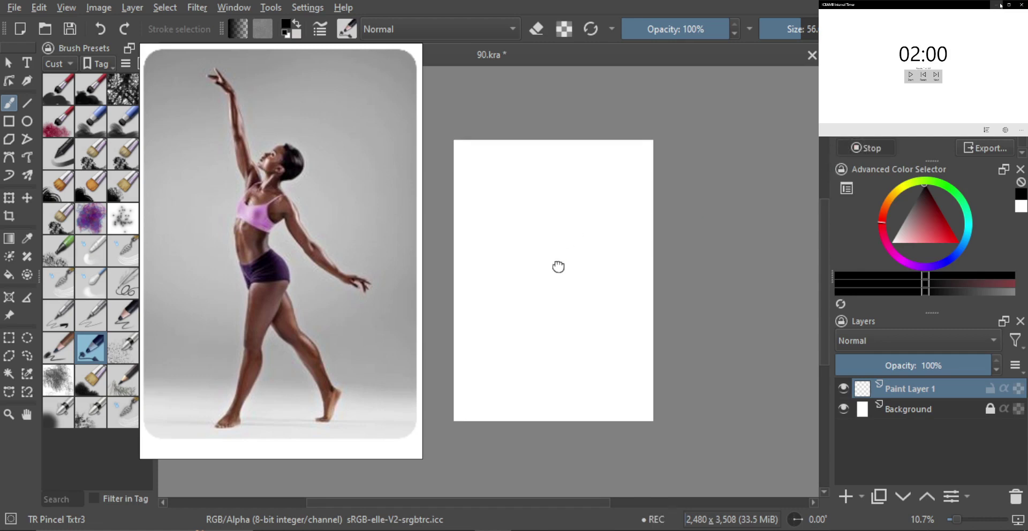
drag(558, 264, 578, 257)
click(530, 530)
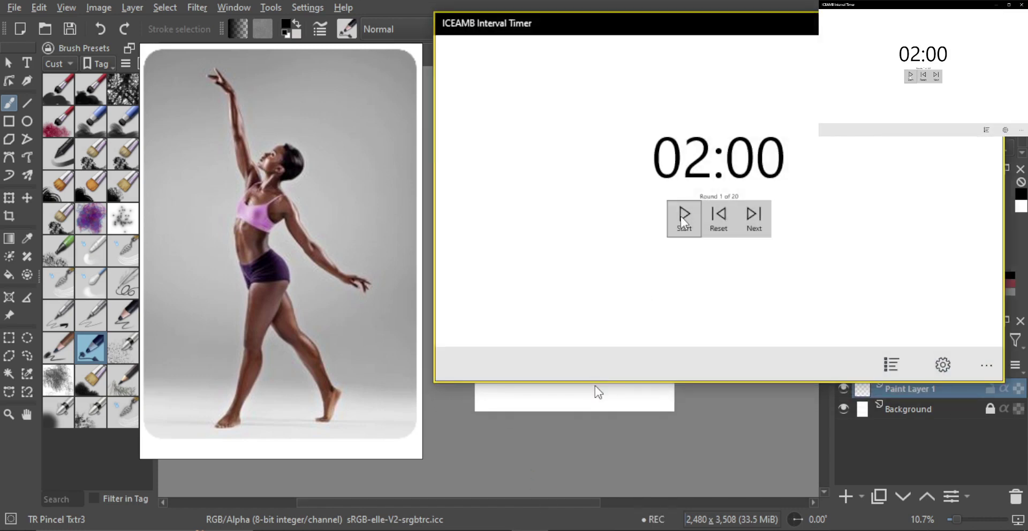
click(682, 227)
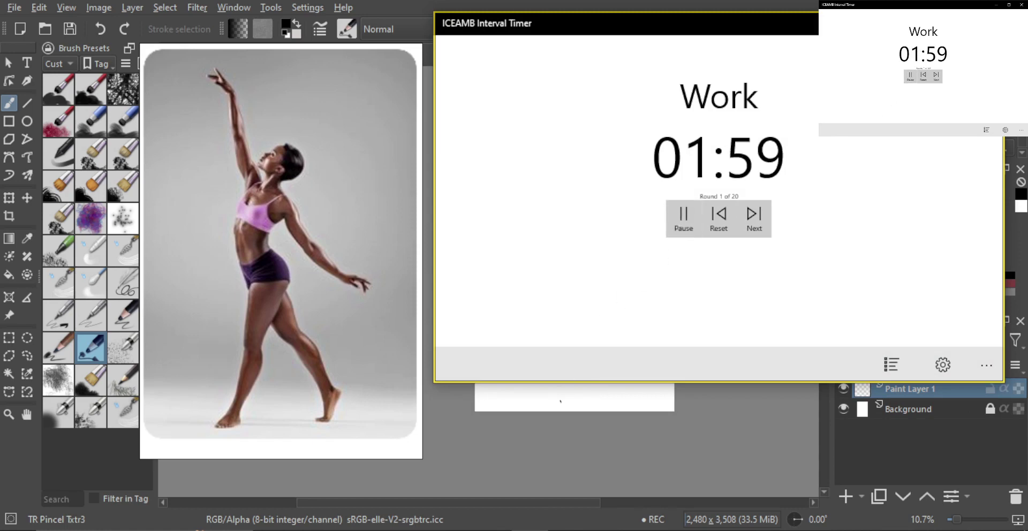
key(alt+Tab)
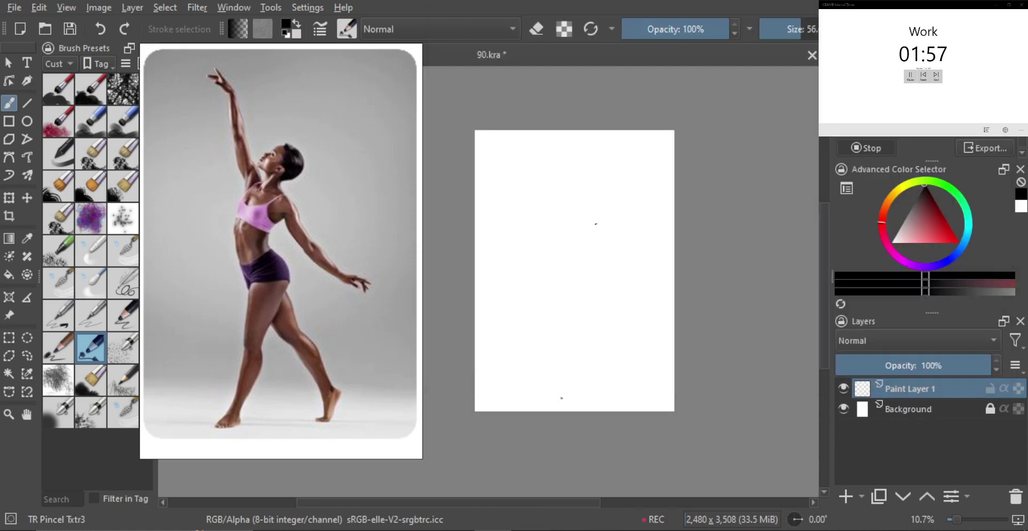
Sketch the shoulder line and a light S-shaped action line for the dancer's torso from chest to hips.
drag(579, 230, 581, 243)
mouse_move(571, 189)
mouse_down()
mouse_move(596, 202)
mouse_move(580, 203)
mouse_move(557, 248)
mouse_up()
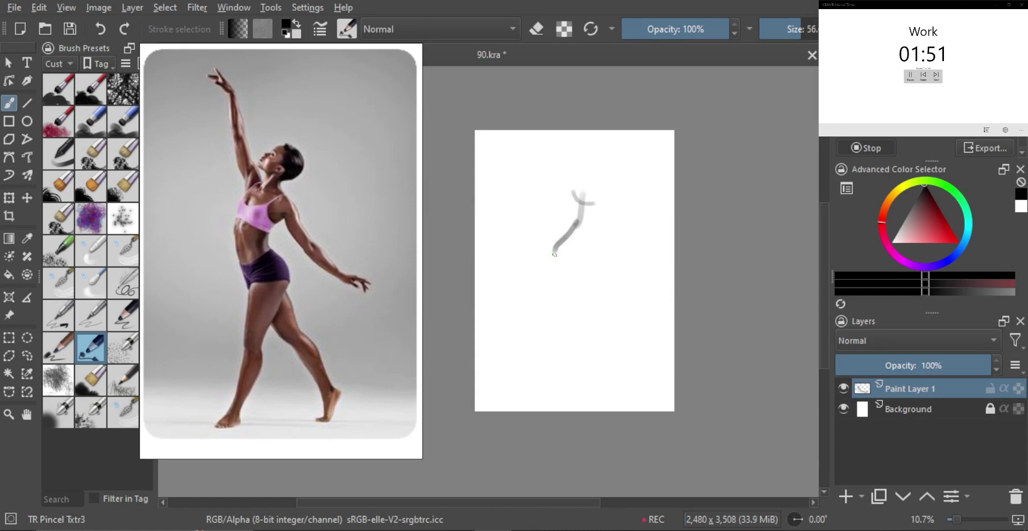
key(ctrl+z)
mouse_move(583, 199)
mouse_down()
mouse_move(554, 250)
mouse_move(561, 287)
mouse_up()
drag(552, 251, 556, 295)
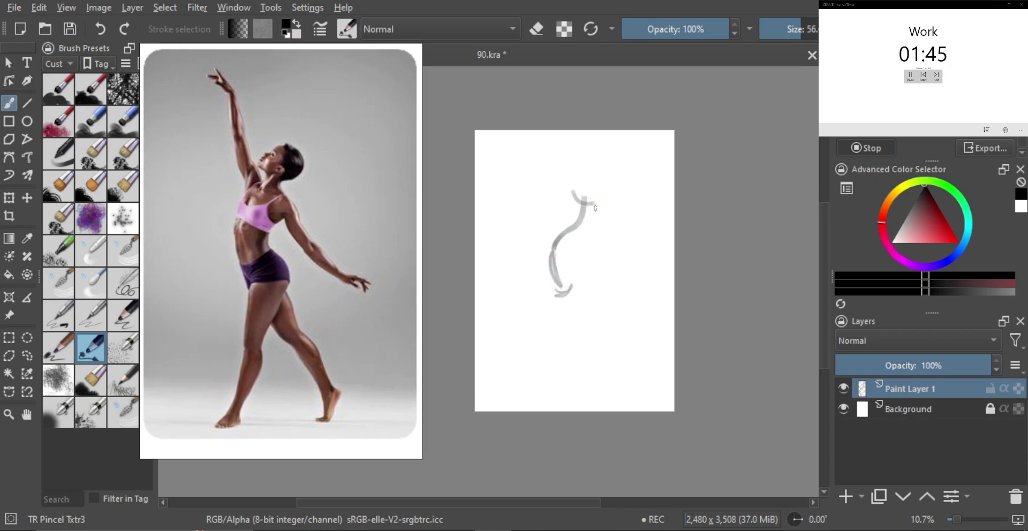
Outline the ribcage and pelvis around the action line and add the neck and head above them.
mouse_move(586, 200)
mouse_down()
mouse_move(557, 228)
mouse_move(581, 201)
mouse_up()
mouse_move(591, 203)
mouse_down()
mouse_move(588, 229)
mouse_move(593, 207)
mouse_move(566, 254)
mouse_move(572, 209)
mouse_up()
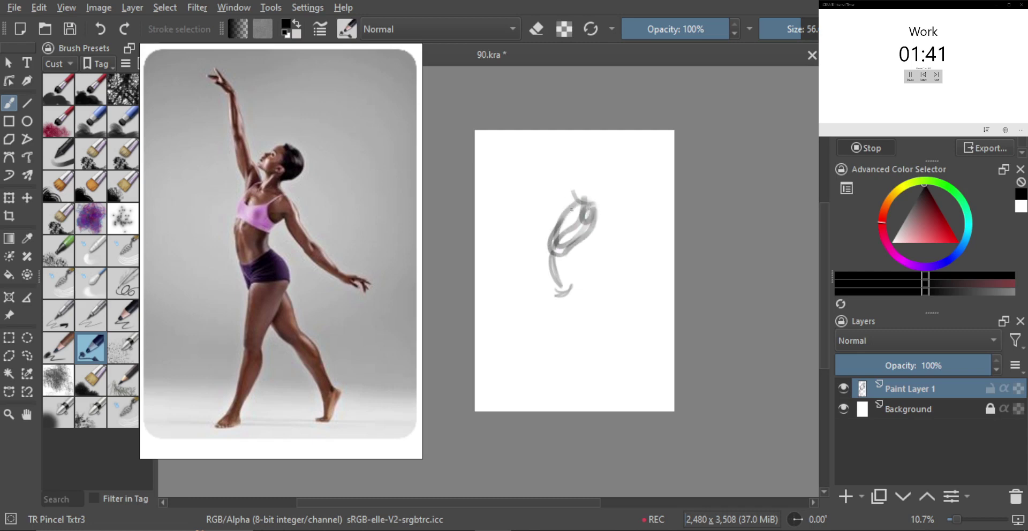
mouse_move(568, 254)
mouse_down()
mouse_move(588, 281)
mouse_move(583, 272)
mouse_move(557, 292)
mouse_move(568, 275)
mouse_move(568, 313)
mouse_move(596, 281)
mouse_move(602, 295)
mouse_move(578, 314)
mouse_up()
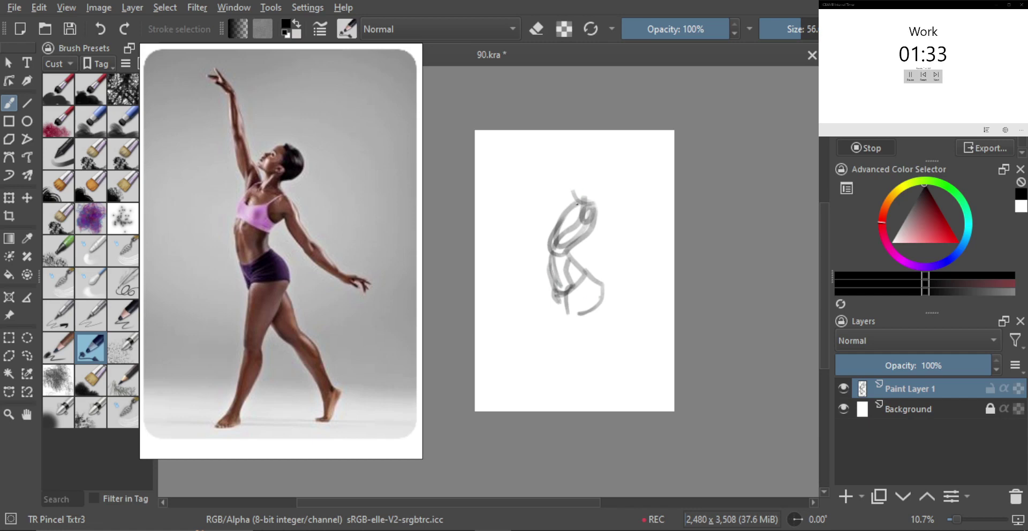
mouse_move(585, 198)
mouse_down()
mouse_move(595, 154)
mouse_move(592, 188)
mouse_up()
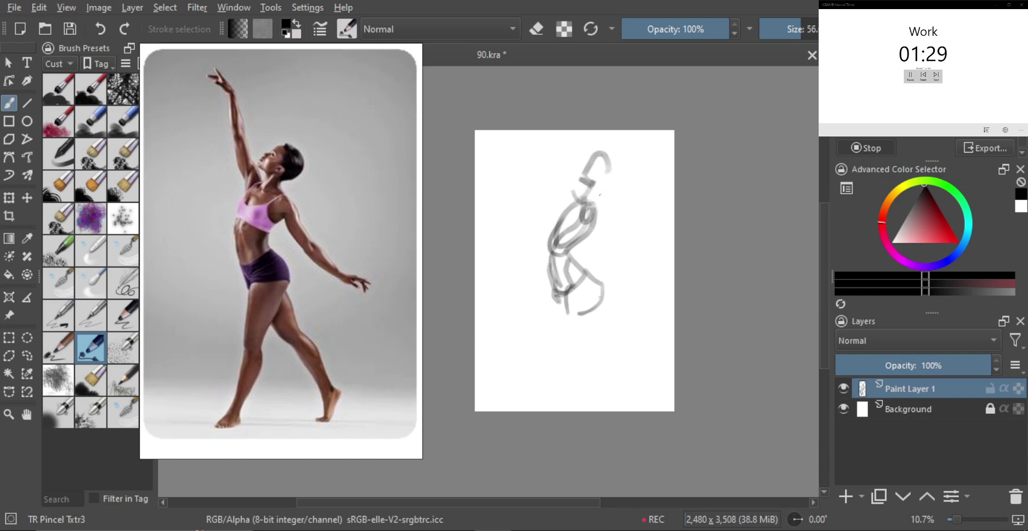
Raise the brush size to about 64 and sketch the shoulder, the outstretched lowered arm and the raised upper arm.
key(bracketright)
mouse_move(605, 228)
mouse_down()
mouse_move(599, 203)
mouse_move(650, 284)
mouse_up()
key(ctrl+z)
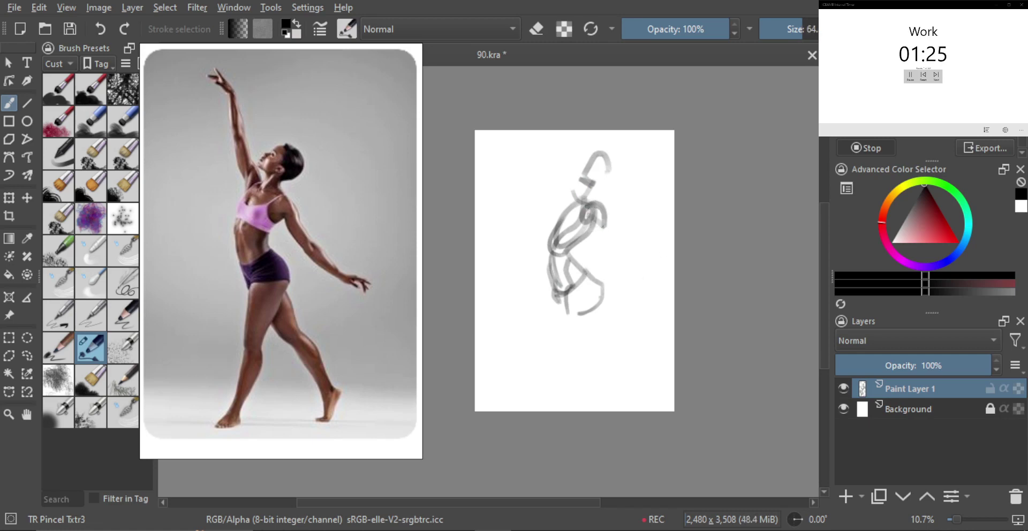
drag(595, 222, 627, 249)
key(ctrl+z)
drag(596, 221, 667, 284)
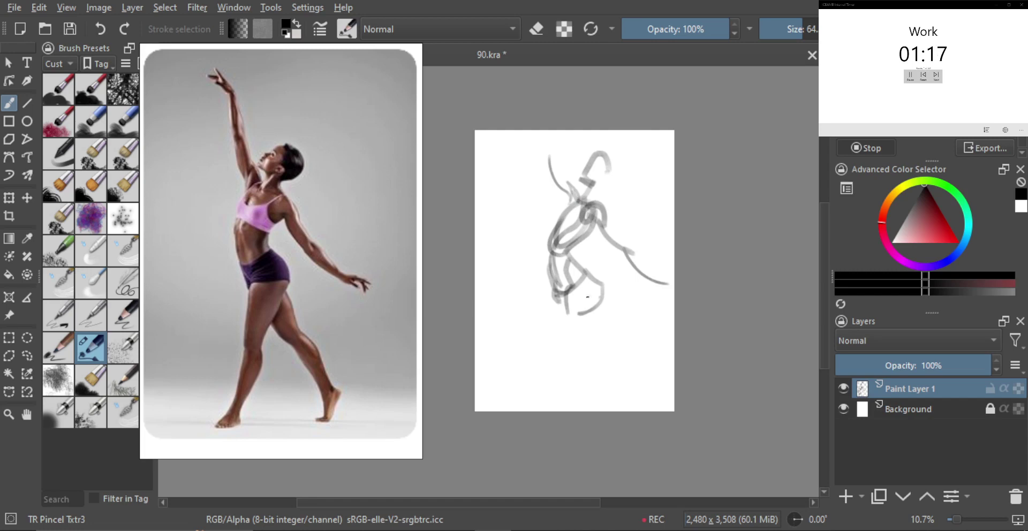
Scale the whole sketch down proportionally and reposition it in the upper middle of the page to leave room for the legs.
key(ctrl+t)
mouse_move(668, 149)
mouse_down()
mouse_move(606, 218)
mouse_move(610, 228)
mouse_up()
drag(626, 189, 619, 198)
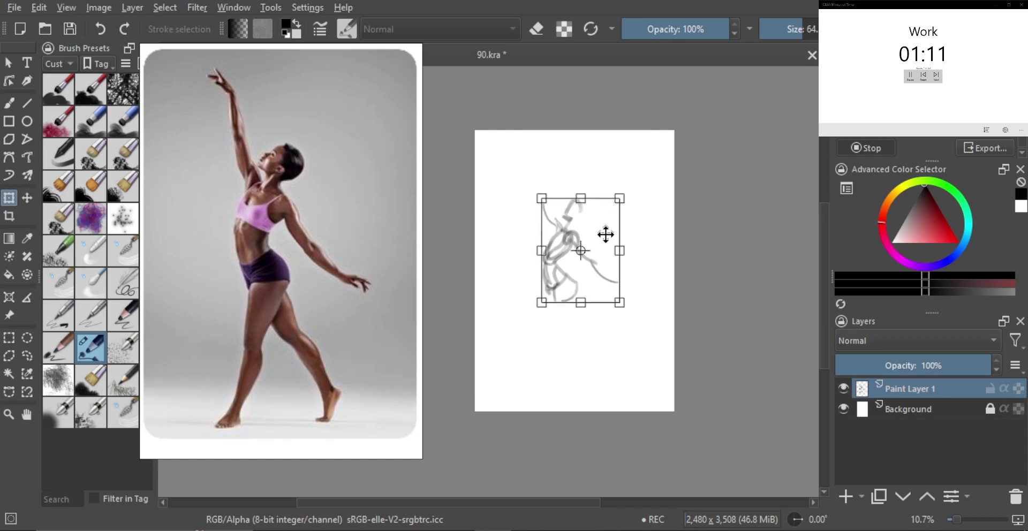
key(Return)
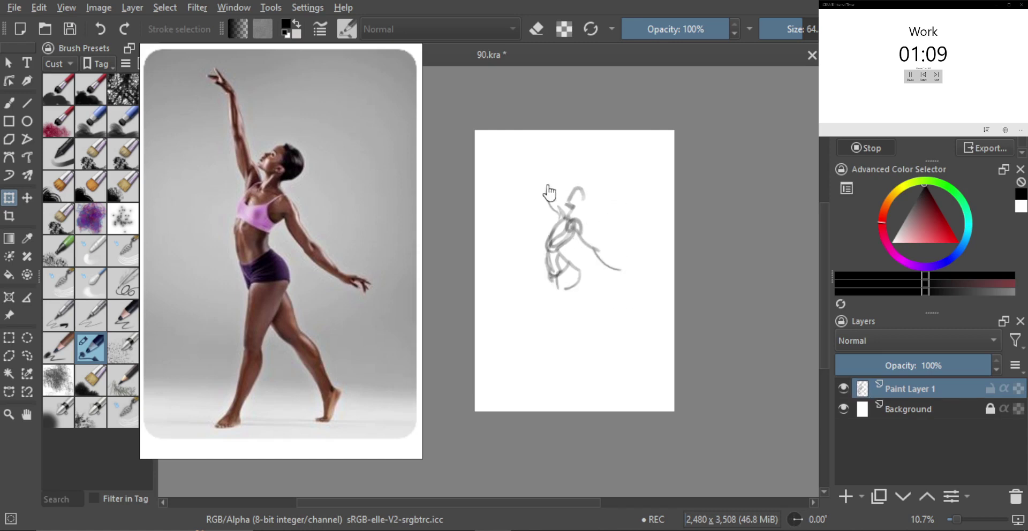
Extend the raised arm towards the top of the page and sketch the front leg down to its pointed foot.
key(b)
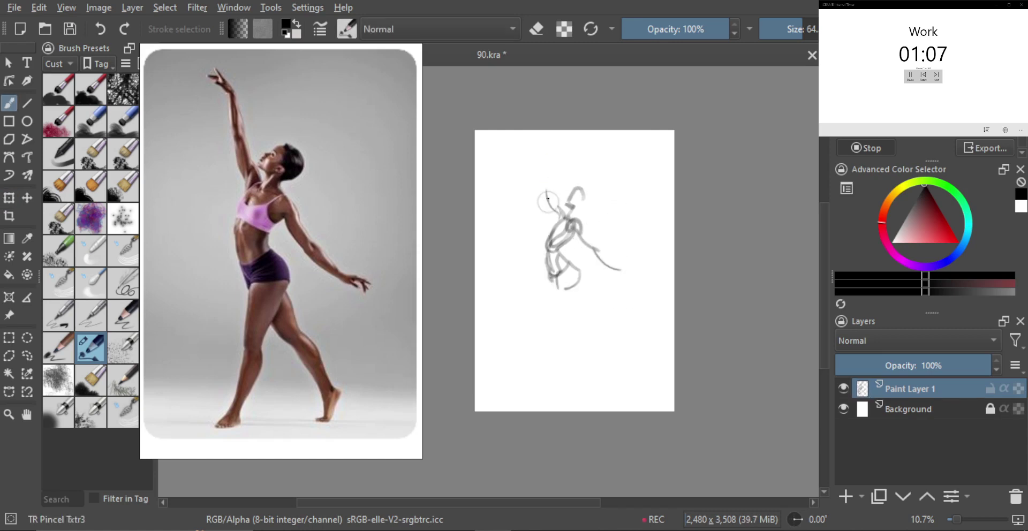
drag(547, 188, 531, 139)
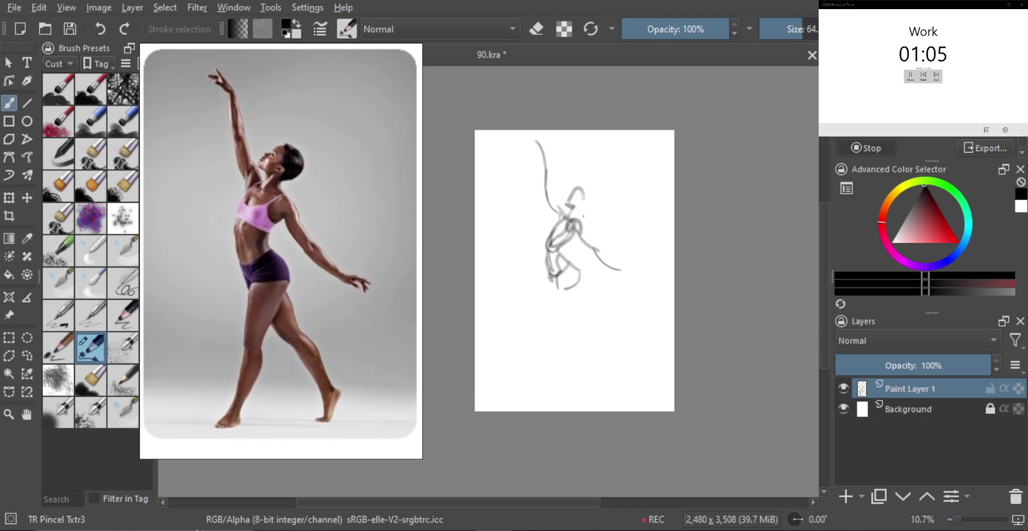
drag(563, 287, 539, 383)
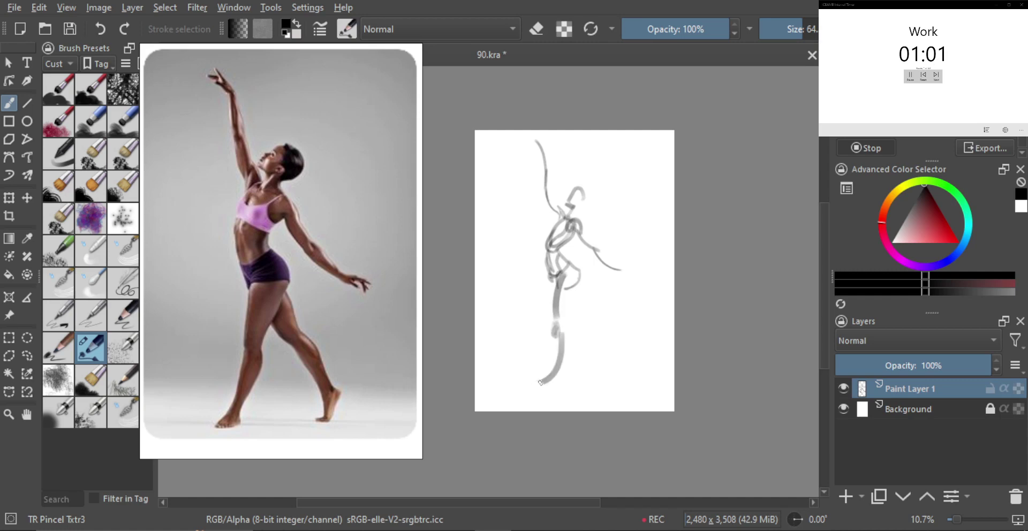
key(ctrl+z)
mouse_move(561, 329)
mouse_down()
mouse_move(541, 389)
mouse_move(522, 407)
mouse_up()
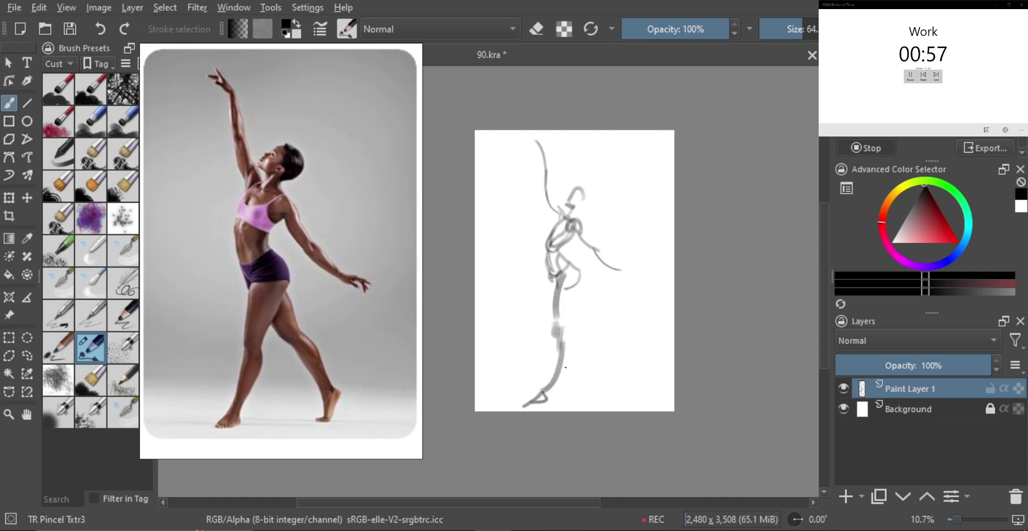
Sketch the trailing back leg from the hip through the bent knee to the foot.
mouse_move(553, 279)
mouse_down()
mouse_move(590, 323)
mouse_move(609, 399)
mouse_up()
drag(593, 395, 617, 387)
key(ctrl+z)
Enlarge the brush to about 81 and thicken the front leg's thigh, knee and calf.
shift+drag(570, 307, 582, 316)
mouse_move(560, 274)
mouse_down()
mouse_move(581, 293)
mouse_move(565, 335)
mouse_move(555, 322)
mouse_move(564, 336)
mouse_move(542, 396)
mouse_up()
key(ctrl+z)
key(ctrl+z)
drag(559, 341, 562, 369)
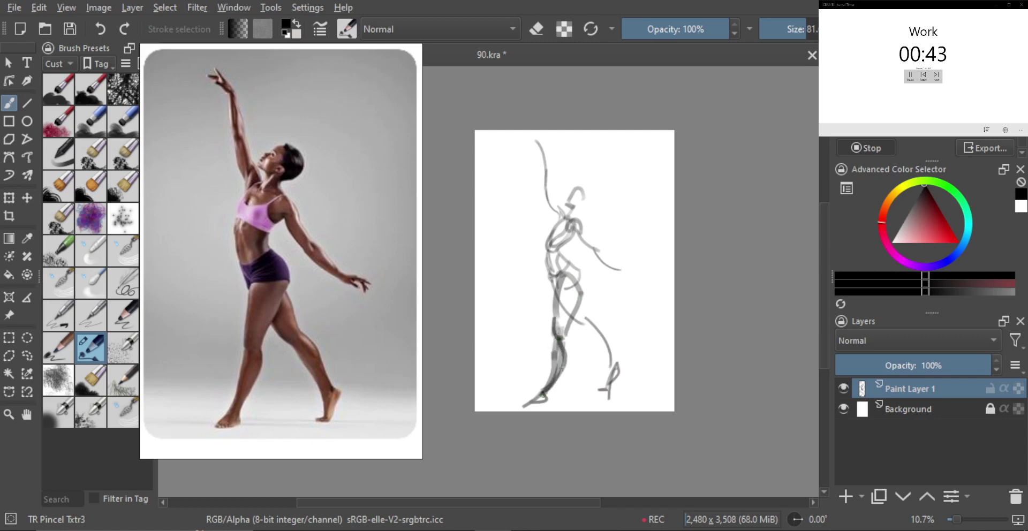
Build up the back leg's knee and calf with broader strokes down to the ankle.
mouse_move(593, 323)
mouse_down()
mouse_move(590, 311)
mouse_move(624, 369)
mouse_up()
key(ctrl+z)
key(ctrl+z)
drag(591, 325, 617, 370)
Thicken the lowered arm from the shoulder to the wrist and mark the hand at its end.
drag(561, 235, 635, 275)
key(ctrl+z)
drag(592, 248, 622, 276)
key(ctrl+z)
drag(623, 270, 635, 270)
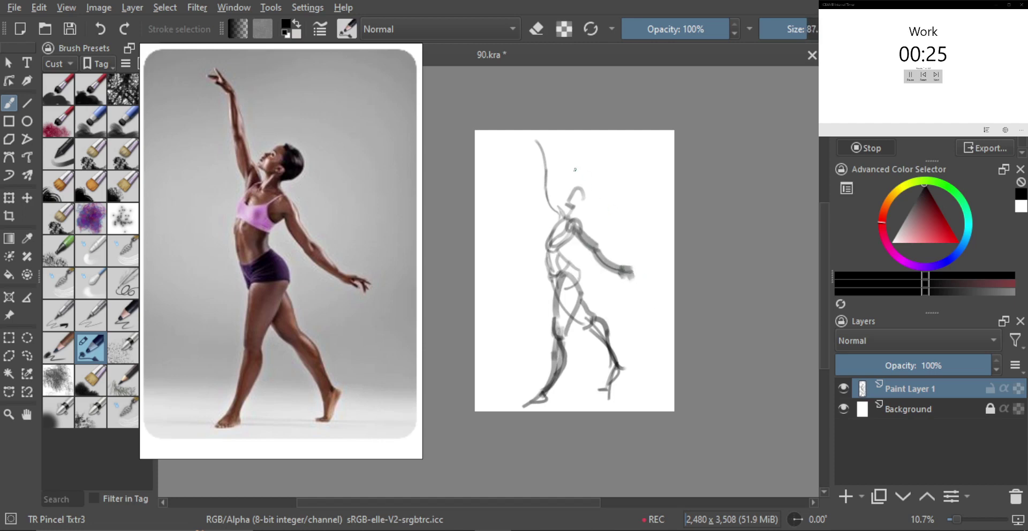
Block in the hair, the sports top and the shorts with short, wide tonal strokes using a larger brush.
drag(571, 194, 591, 193)
drag(579, 189, 587, 202)
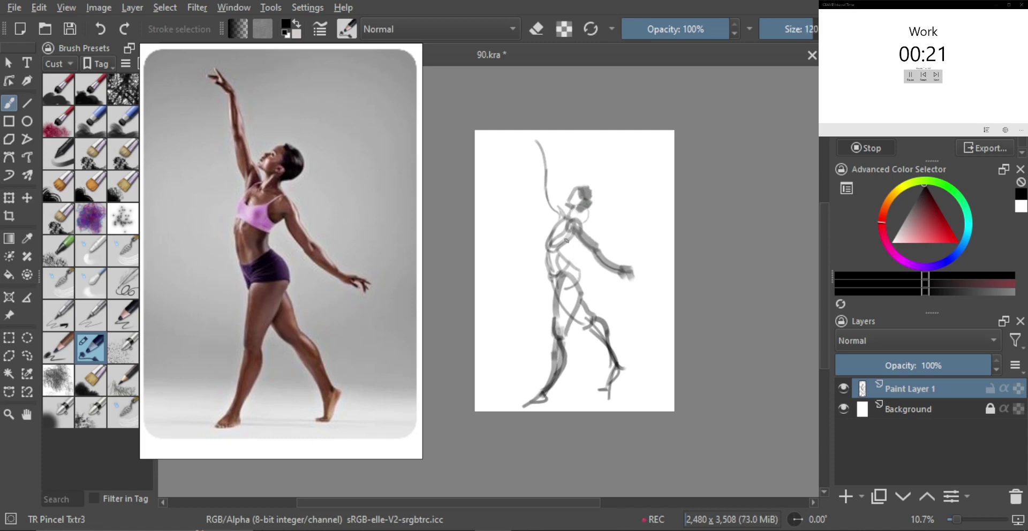
drag(556, 235, 567, 236)
drag(551, 287, 568, 269)
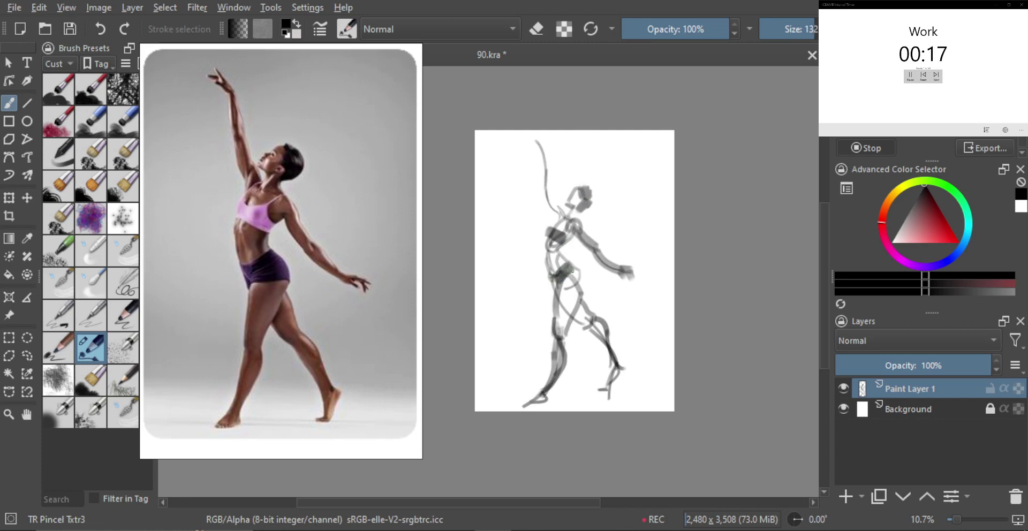
drag(563, 311, 570, 312)
mouse_move(579, 277)
mouse_down()
mouse_move(566, 274)
mouse_move(578, 275)
mouse_up()
Thicken the raised arm and shade the front leg's thigh and calf with broad tonal strokes.
mouse_move(576, 232)
mouse_down()
mouse_move(561, 231)
mouse_move(547, 196)
mouse_move(539, 138)
mouse_up()
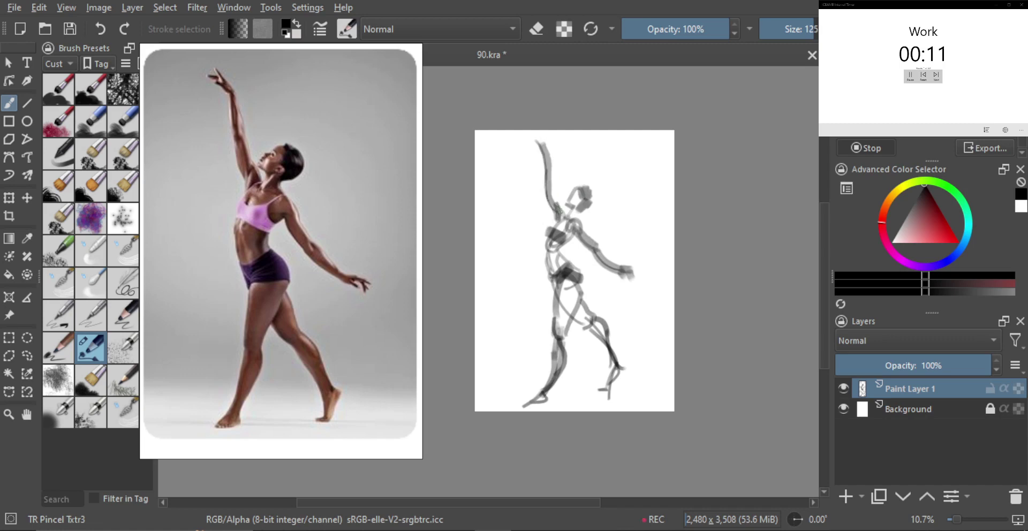
drag(564, 271, 561, 315)
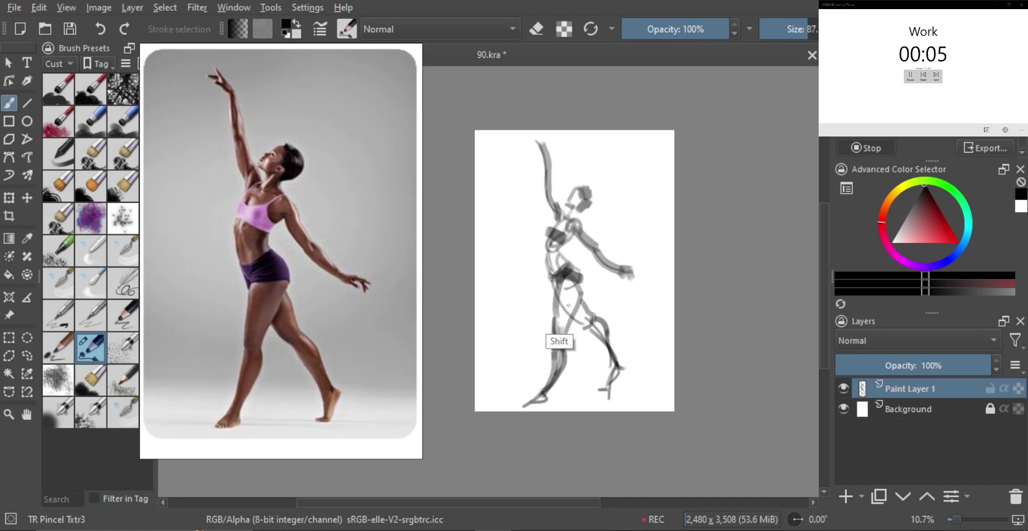
drag(567, 282, 557, 343)
drag(561, 324, 564, 324)
drag(565, 301, 553, 387)
drag(565, 333, 570, 333)
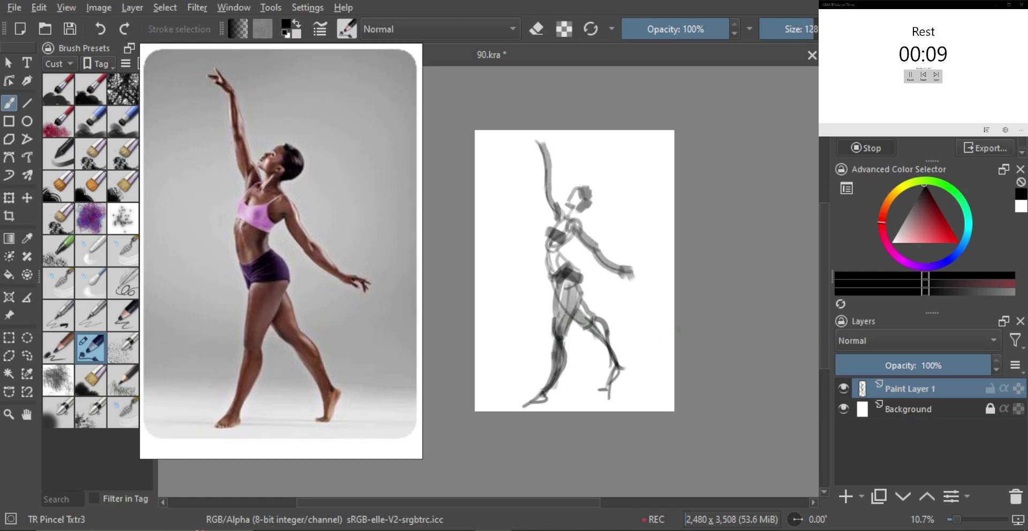
Hide the finished sketch's layer, add a new paint layer, and bring the backward-arching figure's reference photo into view.
click(843, 388)
key(Insert)
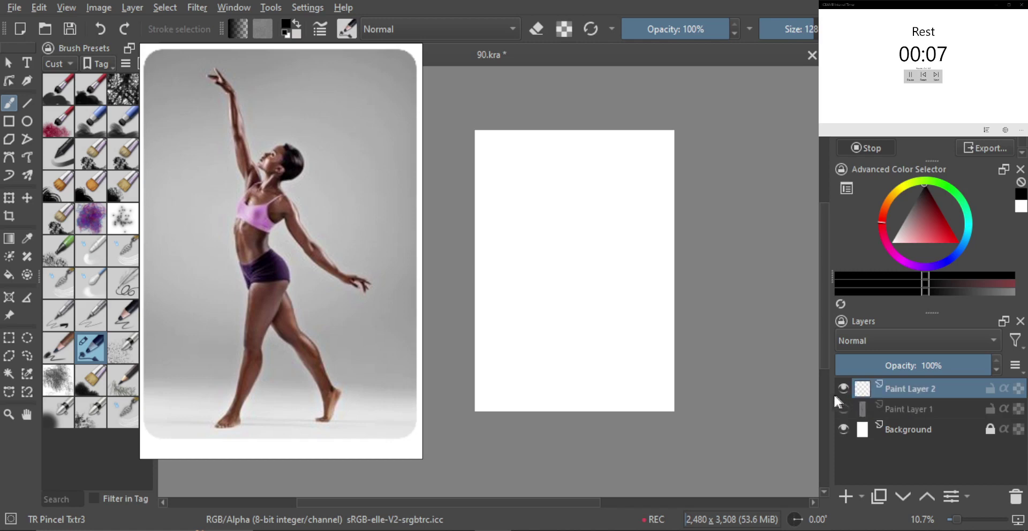
scroll(328, 281, down, 4)
drag(297, 301, 350, 302)
click(290, 300)
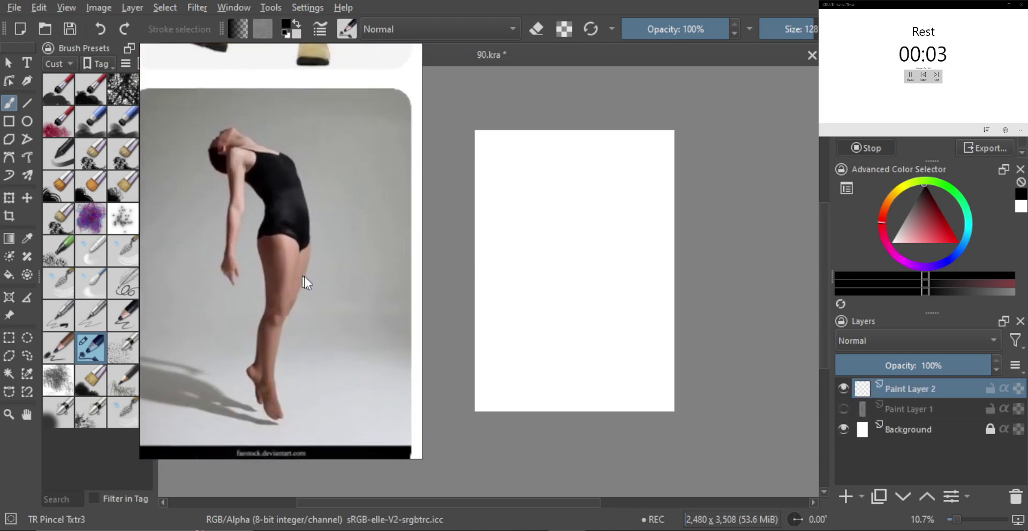
Sketch the arching figure's rib cage, waist and pelvis with curved strokes, redoing misplaced lines.
mouse_move(588, 221)
mouse_down()
mouse_move(592, 230)
mouse_move(573, 209)
mouse_move(549, 207)
mouse_move(586, 195)
mouse_move(581, 213)
mouse_move(620, 264)
mouse_move(578, 256)
mouse_up()
key(m)
key(m)
key(ctrl+z)
mouse_move(553, 187)
mouse_down()
mouse_move(586, 224)
mouse_move(578, 220)
mouse_move(589, 208)
mouse_move(603, 222)
mouse_move(581, 246)
mouse_up()
key(ctrl+z)
key(ctrl+z)
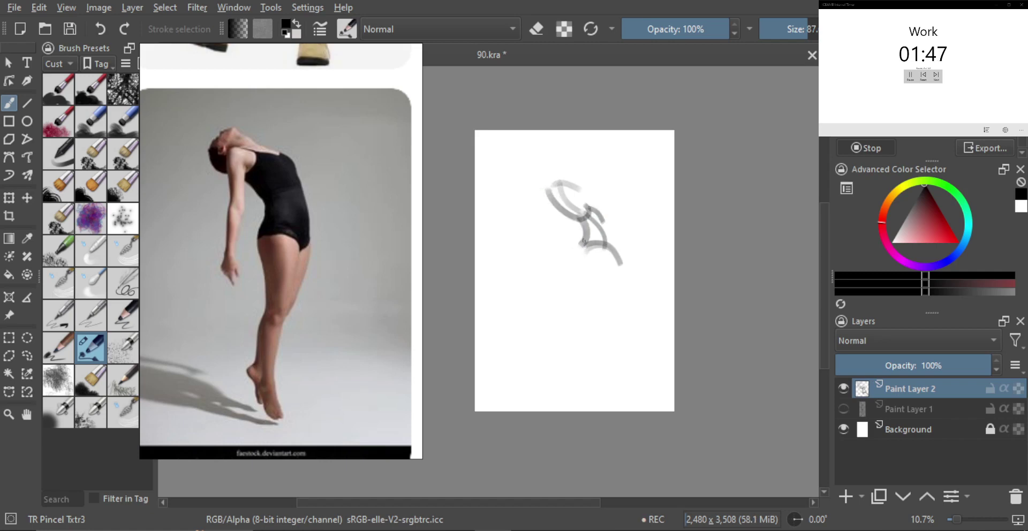
mouse_move(578, 260)
mouse_down()
mouse_move(615, 295)
mouse_move(620, 272)
mouse_up()
key(ctrl+z)
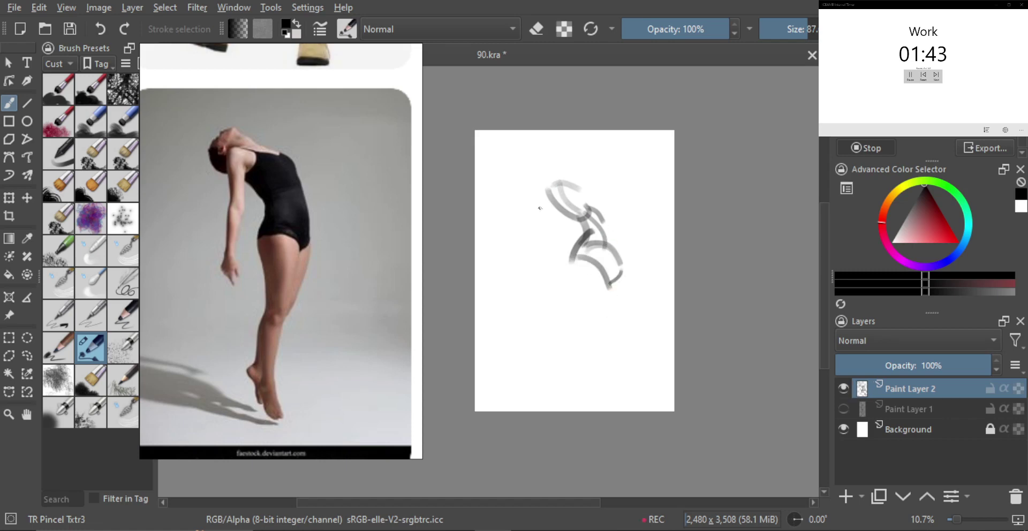
Draw the shoulder and the hanging arm down to the wrist with broad single strokes.
drag(554, 187, 542, 205)
mouse_move(541, 202)
mouse_down()
mouse_move(544, 179)
mouse_move(553, 183)
mouse_up()
mouse_move(537, 225)
mouse_down()
mouse_move(553, 242)
mouse_move(535, 251)
mouse_move(540, 301)
mouse_up()
key(ctrl+z)
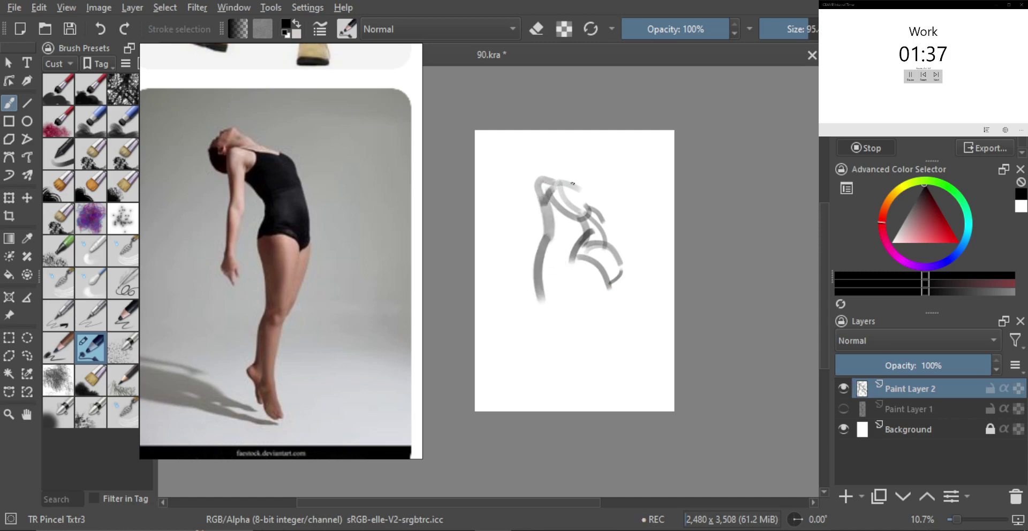
Add the neck, the tilted-back head and the raised chest contour, correcting misplaced strokes.
mouse_move(578, 184)
mouse_down()
mouse_move(526, 144)
mouse_move(531, 175)
mouse_move(546, 156)
mouse_move(536, 181)
mouse_move(609, 202)
mouse_move(610, 213)
mouse_move(588, 215)
mouse_up()
key(ctrl+z)
key(ctrl+z)
key(ctrl+z)
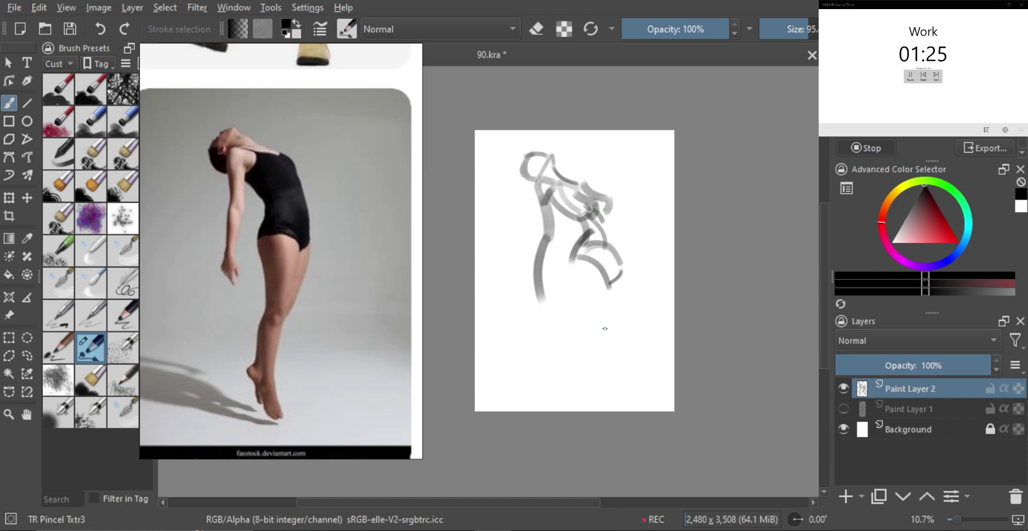
Scale the upper-body sketch down towards the upper part of the page to leave room for the legs.
key(ctrl+t)
mouse_move(622, 298)
mouse_down()
mouse_move(583, 259)
mouse_move(574, 264)
mouse_up()
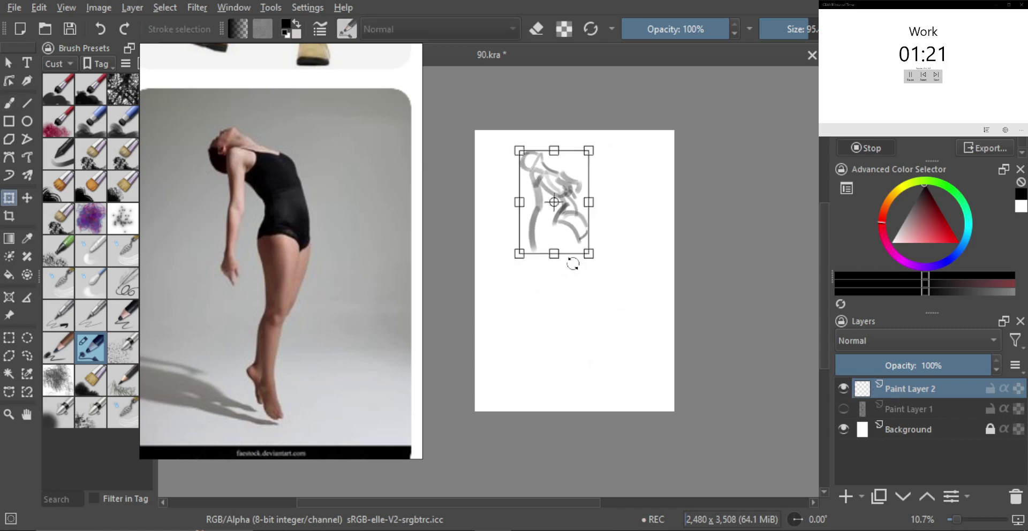
key(Return)
key(b)
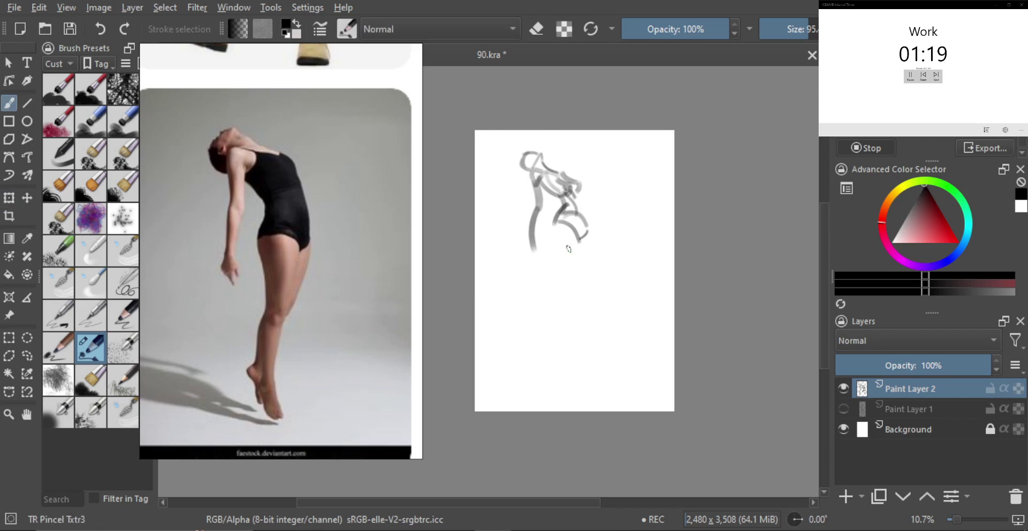
Sketch both hanging legs with flowing strokes from thigh through knee and calf to the pointed feet.
mouse_move(558, 224)
mouse_down()
mouse_move(573, 277)
mouse_move(561, 308)
mouse_move(565, 355)
mouse_up()
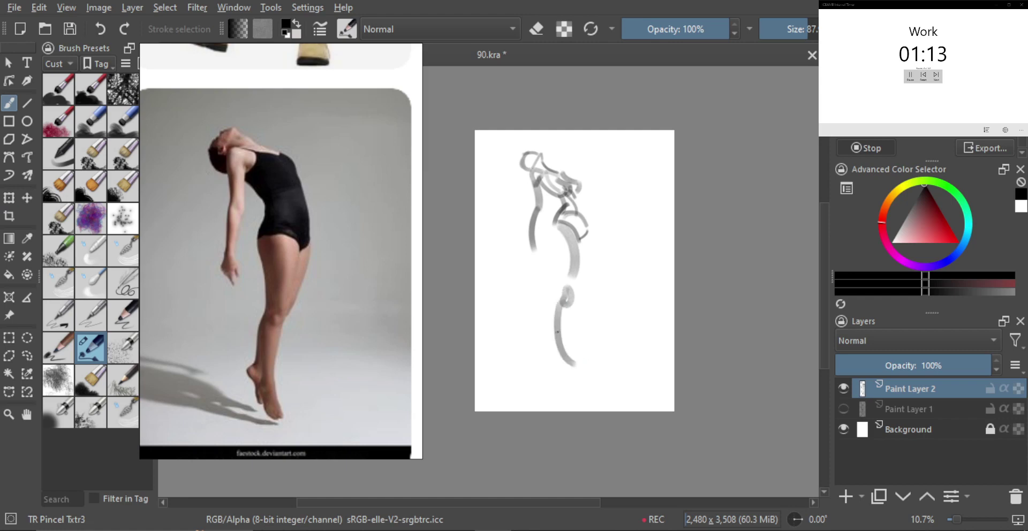
key(ctrl+z)
drag(560, 303, 562, 397)
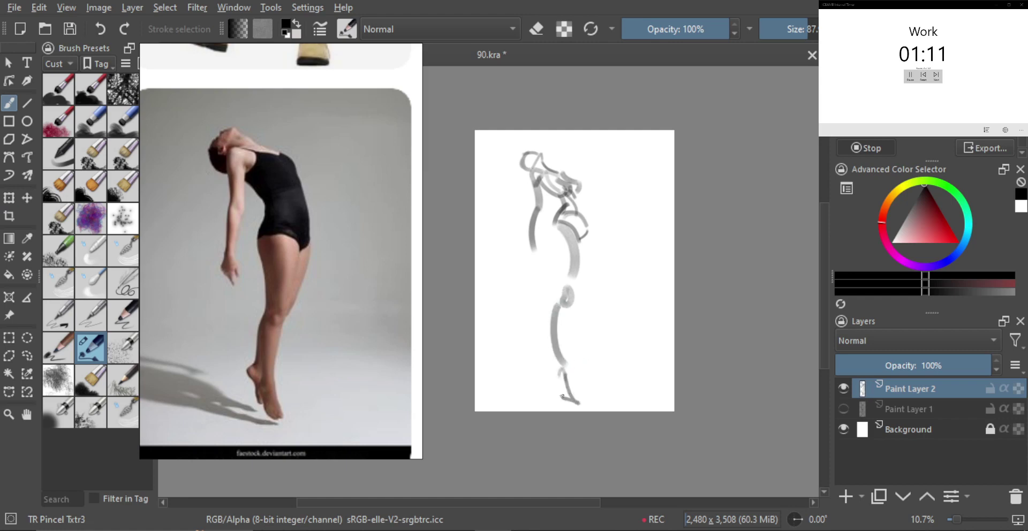
shift+click(580, 280)
shift+click(577, 284)
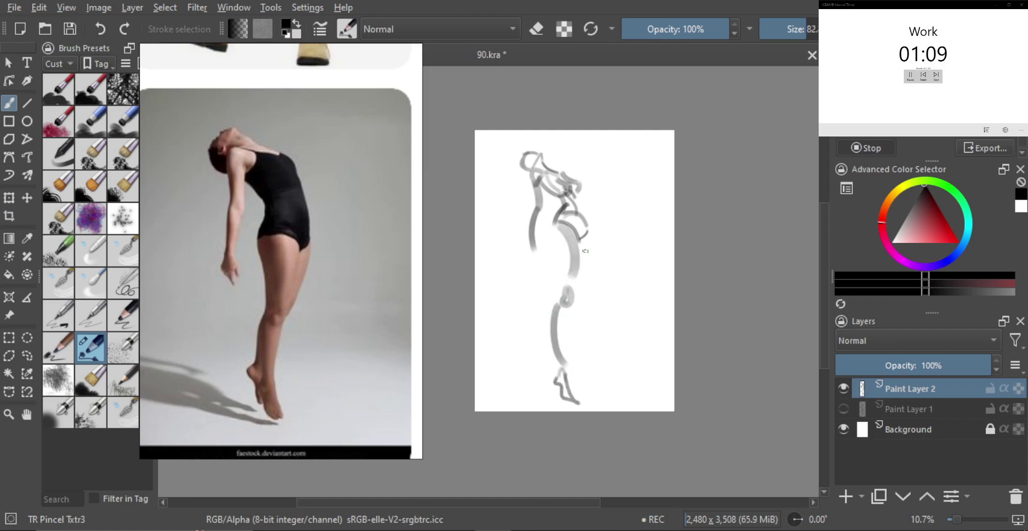
mouse_move(586, 237)
mouse_down()
mouse_move(548, 327)
mouse_move(550, 385)
mouse_up()
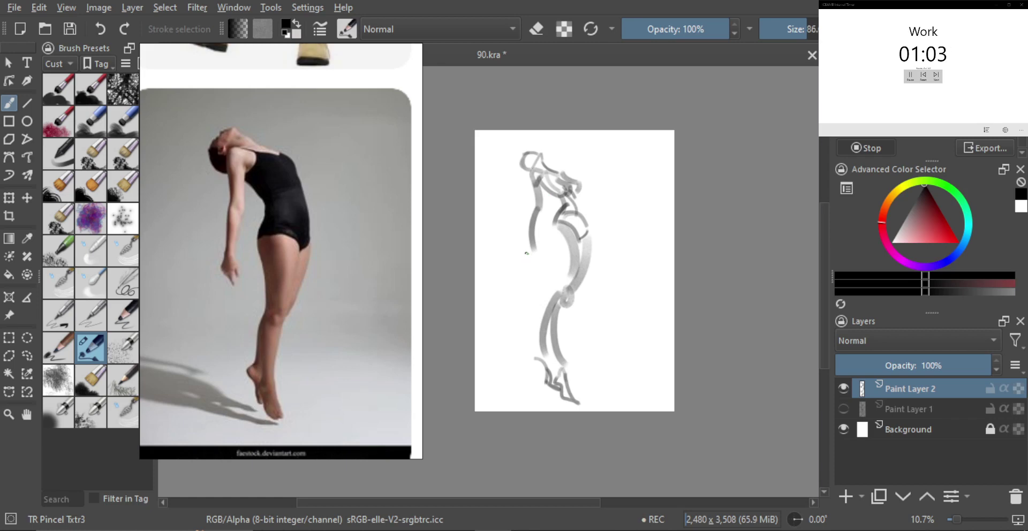
Add the hand, thicken the hanging arm, and strengthen the torso's front and side contours.
mouse_move(524, 252)
mouse_down()
mouse_move(536, 276)
mouse_move(529, 248)
mouse_move(538, 217)
mouse_move(510, 239)
mouse_up()
drag(533, 214, 532, 253)
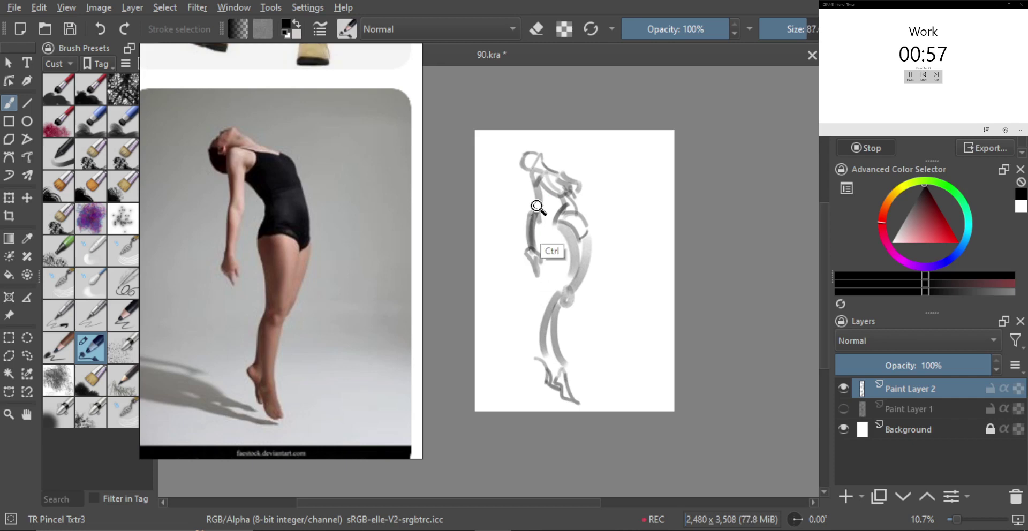
mouse_move(538, 202)
mouse_down()
mouse_move(538, 212)
mouse_move(557, 200)
mouse_move(568, 208)
mouse_move(572, 227)
mouse_up()
mouse_move(577, 187)
mouse_down()
mouse_move(585, 235)
mouse_move(573, 236)
mouse_move(576, 246)
mouse_move(576, 226)
mouse_up()
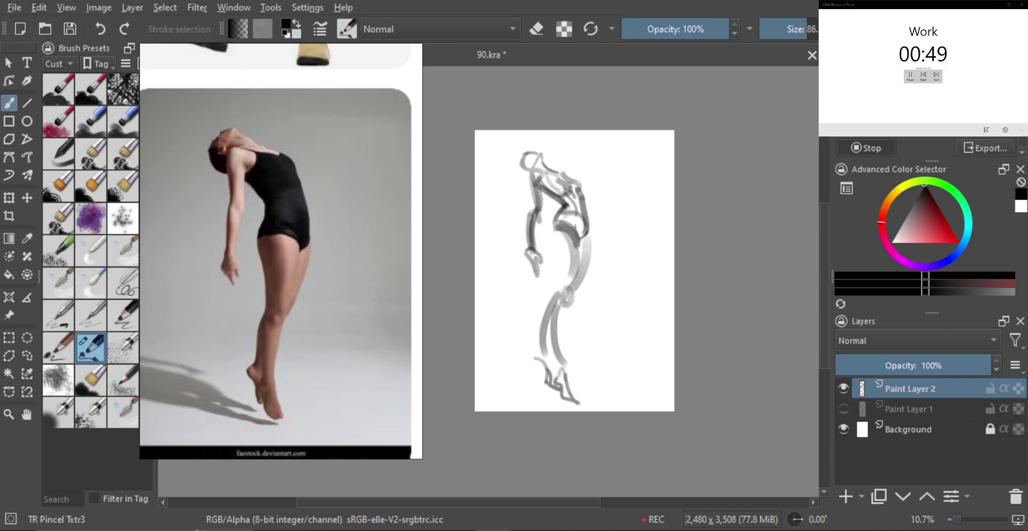
Darken the upper torso and the back of the leotard with short tonal strokes.
mouse_move(536, 168)
mouse_down()
mouse_move(555, 186)
mouse_move(541, 189)
mouse_move(572, 182)
mouse_move(560, 185)
mouse_move(566, 217)
mouse_move(569, 226)
mouse_move(569, 205)
mouse_move(578, 234)
mouse_move(570, 230)
mouse_move(584, 241)
mouse_up()
key(ctrl+z)
key(ctrl+z)
mouse_move(578, 199)
mouse_down()
mouse_move(581, 234)
mouse_move(575, 196)
mouse_up()
Define the nearer leg's knee, shin and calf with darker strokes from a smaller brush.
mouse_move(577, 249)
mouse_down()
mouse_move(558, 258)
mouse_move(554, 242)
mouse_move(573, 260)
mouse_move(565, 282)
mouse_up()
key(ctrl+z)
drag(564, 231, 564, 304)
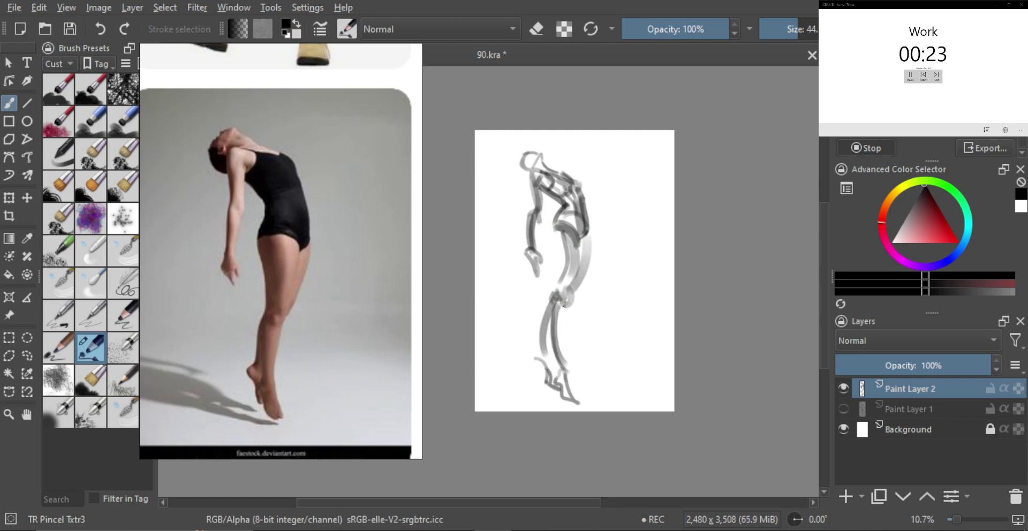
drag(562, 327, 567, 362)
mouse_move(553, 298)
mouse_down()
mouse_move(547, 358)
mouse_move(552, 346)
mouse_move(564, 382)
mouse_move(550, 343)
mouse_up()
key(ctrl+z)
key(ctrl+z)
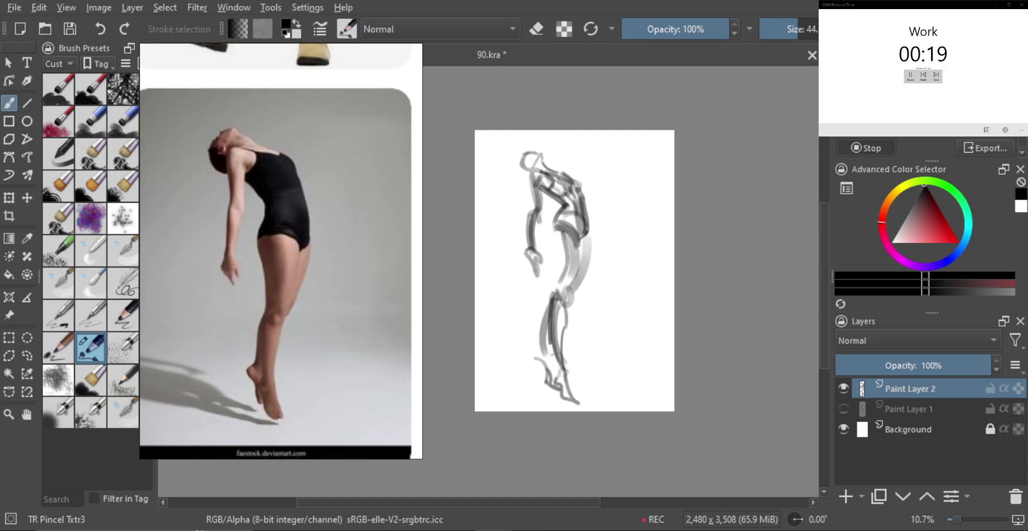
Shade the nearer thigh and outline the back of the thigh from the hip down to the knee.
drag(554, 230, 557, 283)
key(ctrl+z)
mouse_move(553, 246)
mouse_down()
mouse_move(556, 293)
mouse_move(565, 255)
mouse_move(574, 255)
mouse_move(560, 254)
mouse_move(563, 278)
mouse_move(560, 236)
mouse_move(554, 322)
mouse_move(572, 289)
mouse_up()
key(ctrl+z)
drag(579, 256, 573, 279)
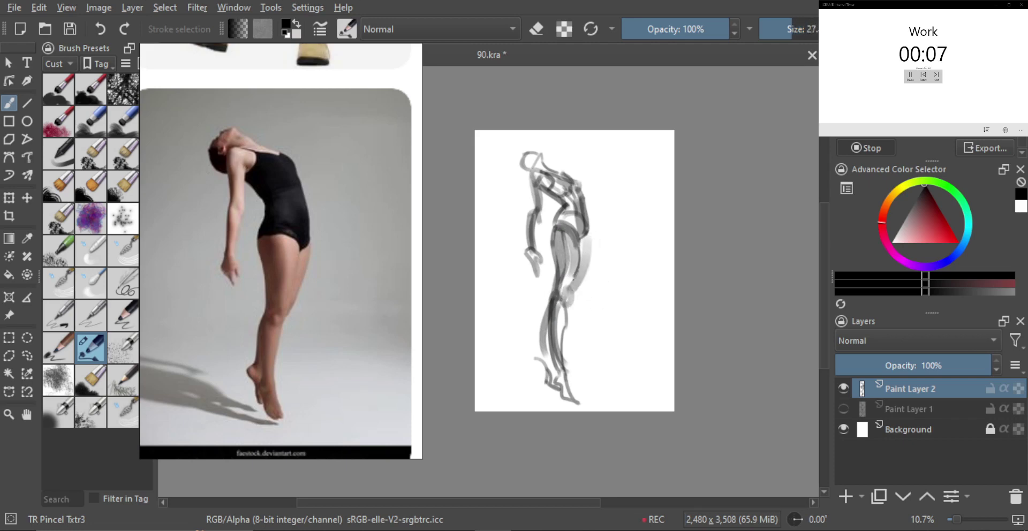
key(ctrl+z)
drag(579, 246, 568, 297)
drag(579, 246, 567, 307)
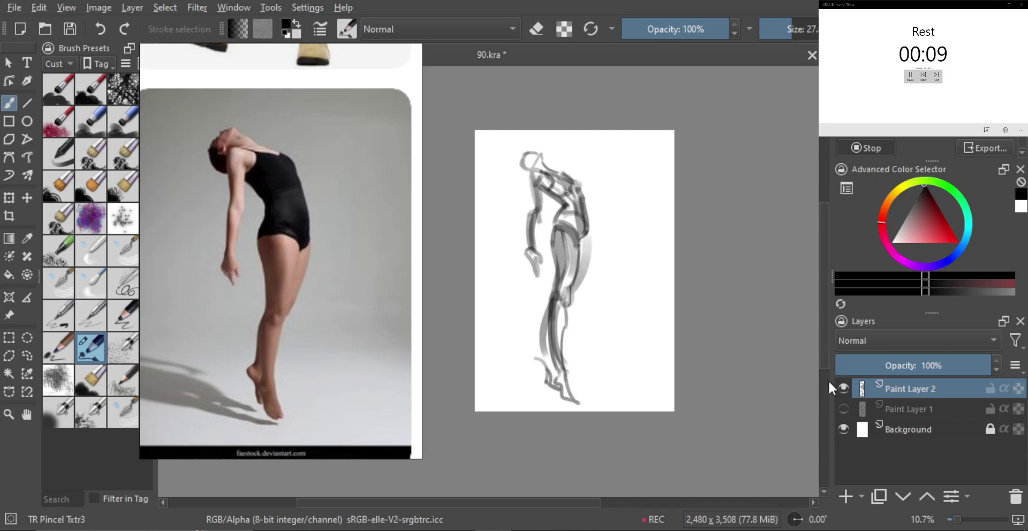
Hide the arched figure's layer, add a new paint layer, and frame the black-and-white ballerina reference photo.
click(844, 386)
key(Insert)
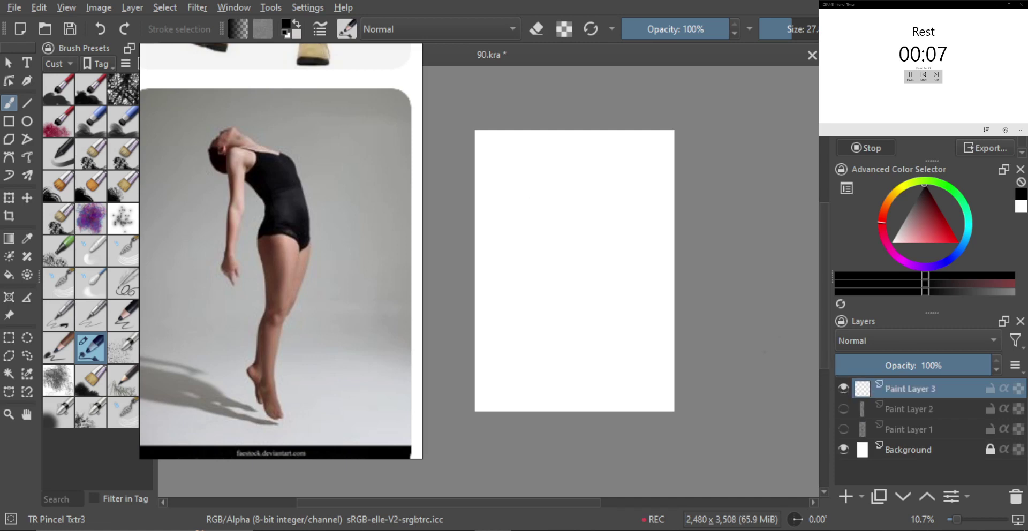
drag(293, 271, 251, 285)
drag(311, 318, 340, 242)
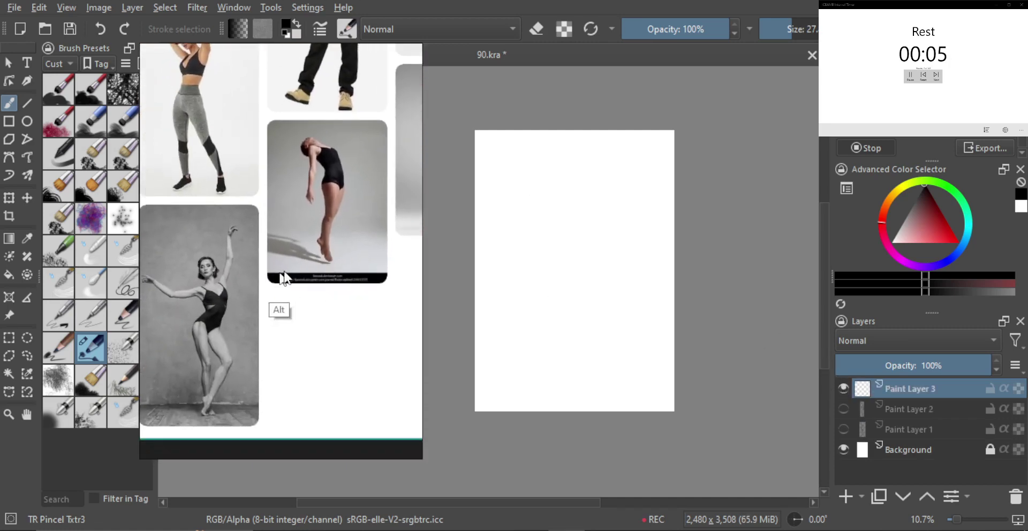
drag(261, 285, 338, 278)
scroll(292, 287, up, 5)
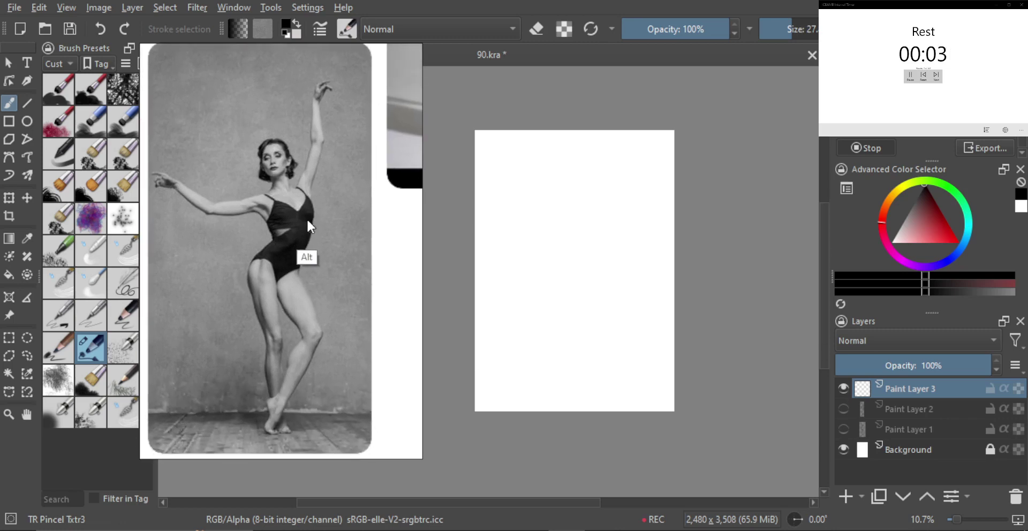
drag(306, 221, 307, 226)
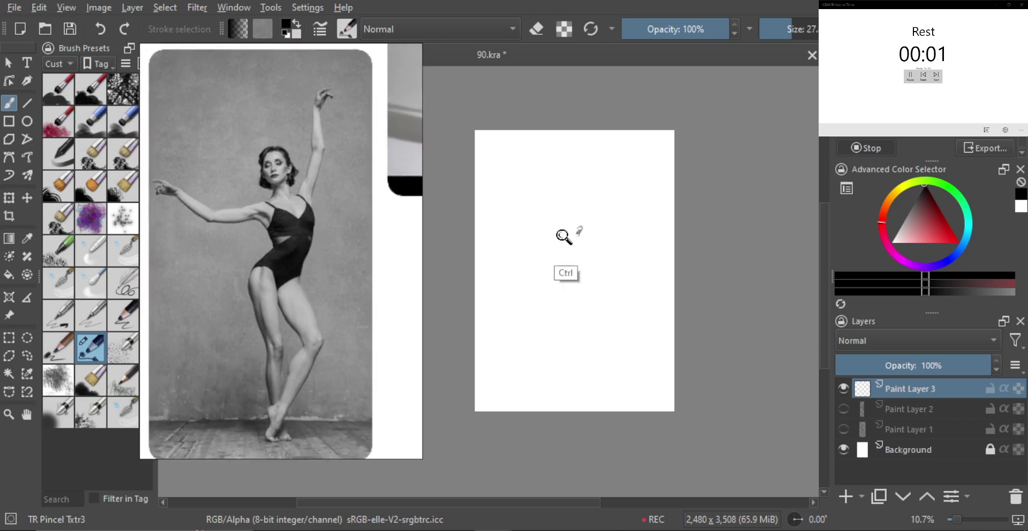
Sketch the ballerina's rib cage, waist and tilted pelvis with thin construction lines around the centre of the page.
mouse_move(571, 216)
mouse_down()
mouse_move(586, 219)
mouse_move(588, 234)
mouse_move(565, 261)
mouse_up()
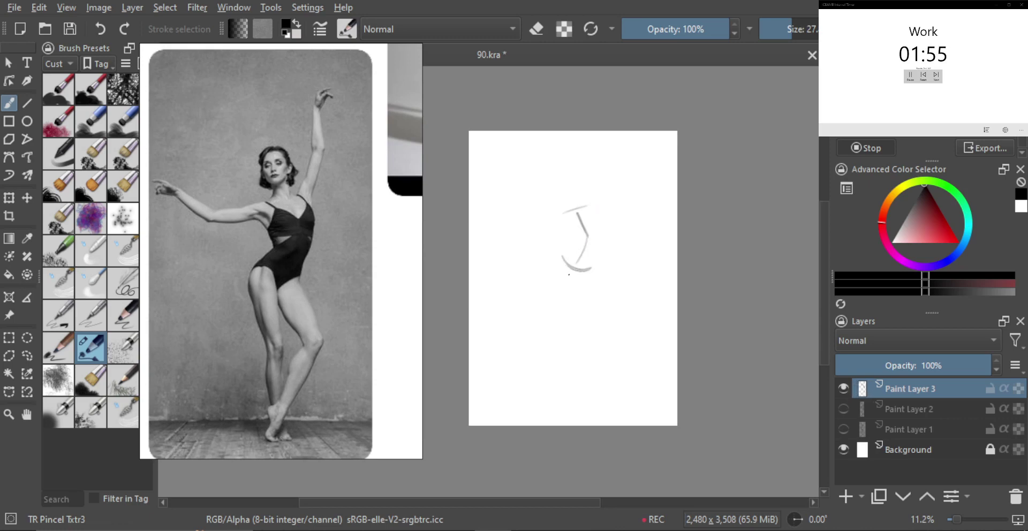
mouse_move(554, 264)
mouse_down()
mouse_move(544, 269)
mouse_move(564, 296)
mouse_move(590, 287)
mouse_up()
click(565, 218)
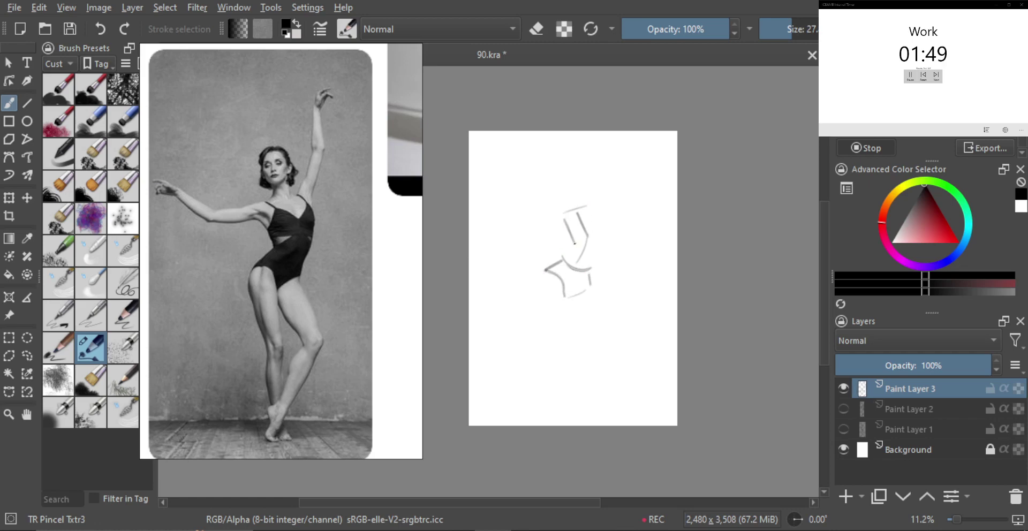
drag(588, 236, 593, 243)
mouse_move(591, 210)
mouse_down()
mouse_move(594, 259)
mouse_move(588, 270)
mouse_move(577, 249)
mouse_move(574, 278)
mouse_up()
key(ctrl+z)
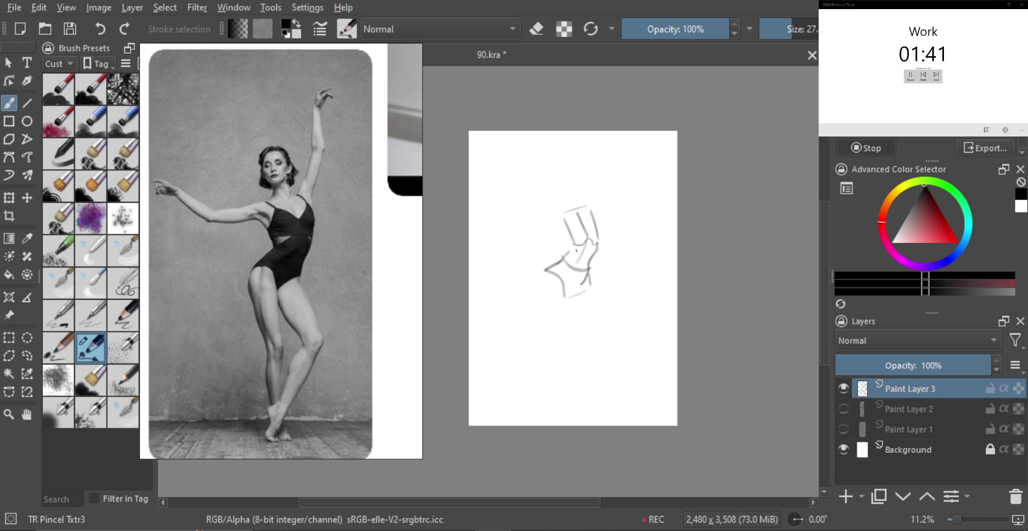
drag(570, 251, 583, 245)
Outline the supporting leg's thigh from the raised hip to the knee, redrawing its outer contour.
mouse_move(543, 278)
mouse_down()
mouse_move(566, 293)
mouse_move(539, 292)
mouse_move(557, 358)
mouse_up()
key(ctrl+z)
drag(542, 296, 558, 355)
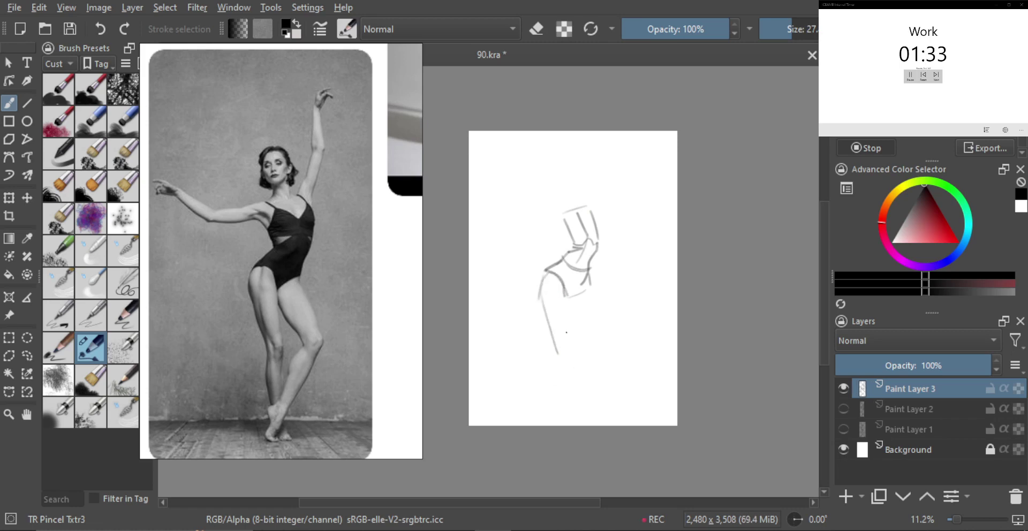
key(ctrl+z)
drag(539, 299, 564, 361)
drag(551, 317, 561, 344)
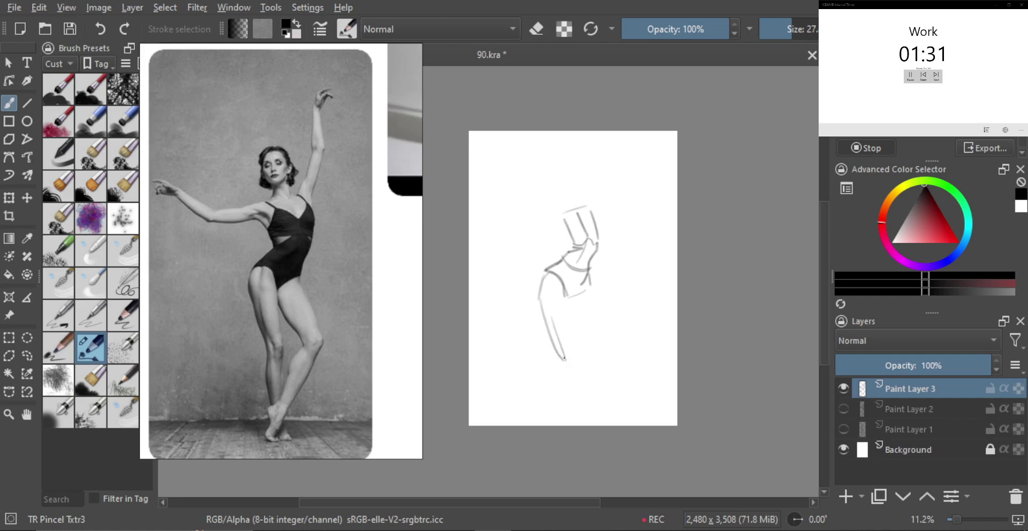
drag(561, 286, 567, 331)
Outline the bent front leg's thigh from the crotch and hip down to the knee.
drag(573, 316, 601, 351)
drag(576, 306, 592, 349)
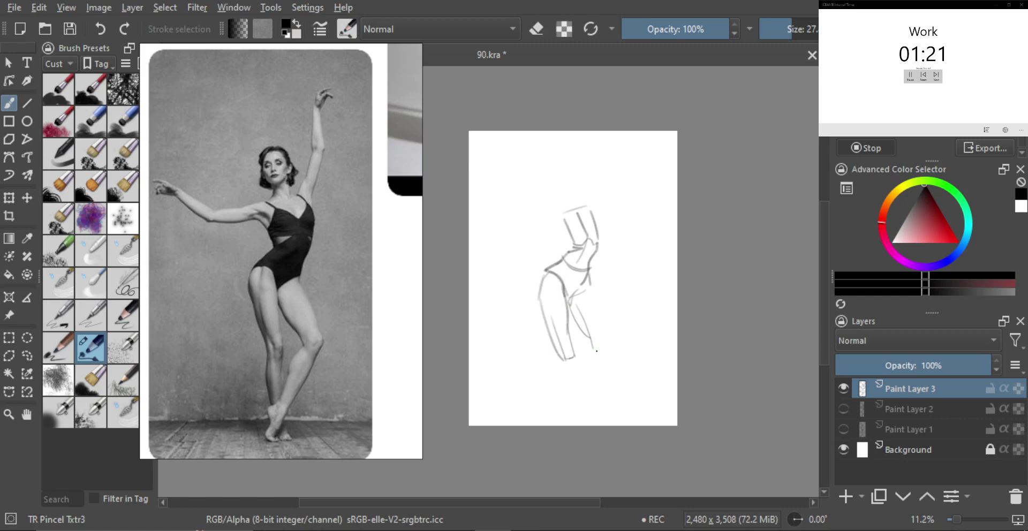
drag(593, 323, 606, 350)
drag(591, 270, 617, 355)
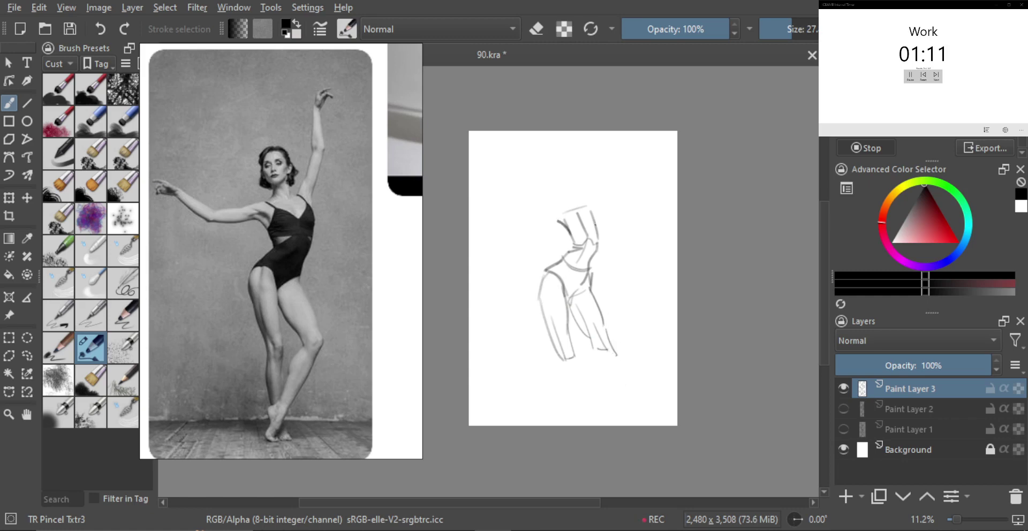
Draw the shoulders, the neck, and the upper arms of both the extended and the raised arm.
drag(564, 219, 548, 218)
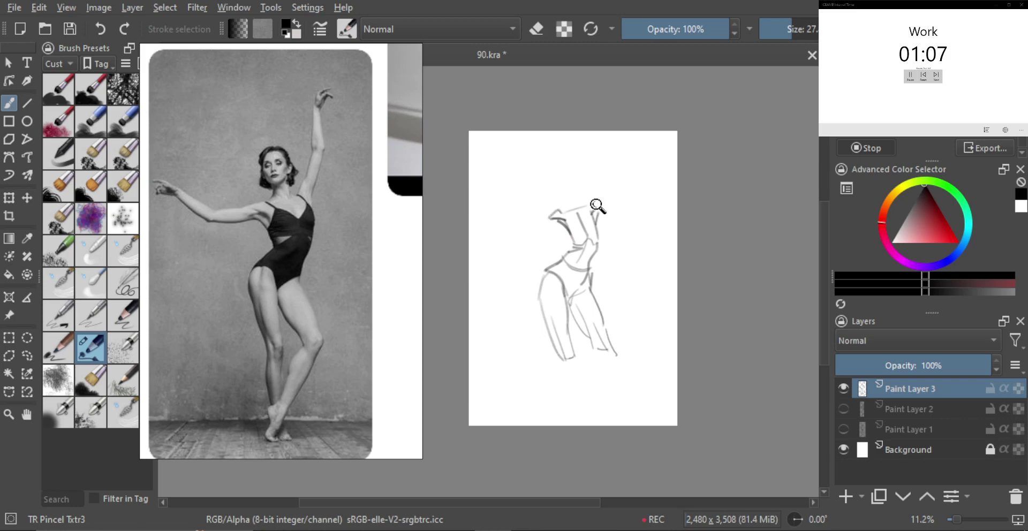
mouse_move(598, 199)
mouse_down()
mouse_move(595, 220)
mouse_move(588, 209)
mouse_up()
drag(566, 192, 582, 194)
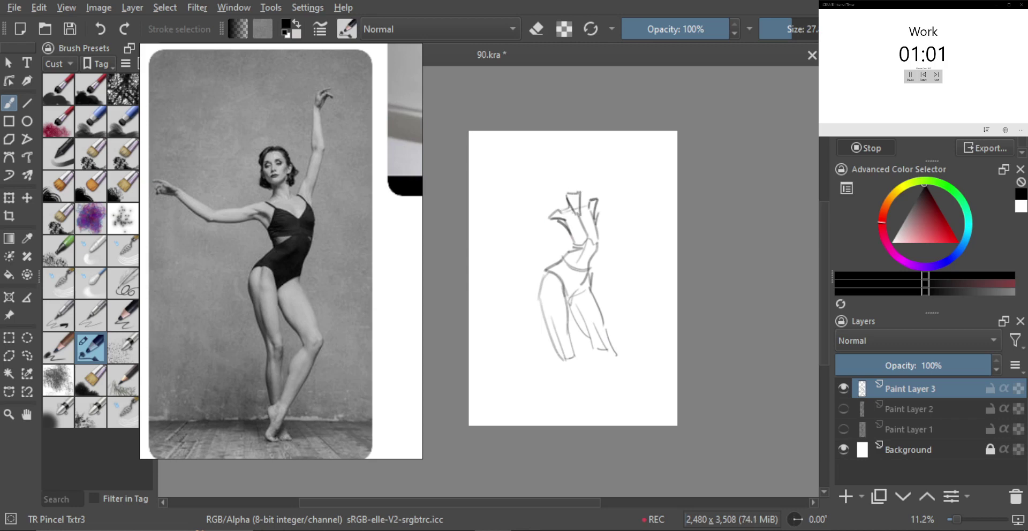
mouse_move(530, 230)
mouse_down()
mouse_move(560, 222)
mouse_move(521, 220)
mouse_move(600, 201)
mouse_move(615, 170)
mouse_up()
key(ctrl+z)
drag(596, 216, 617, 177)
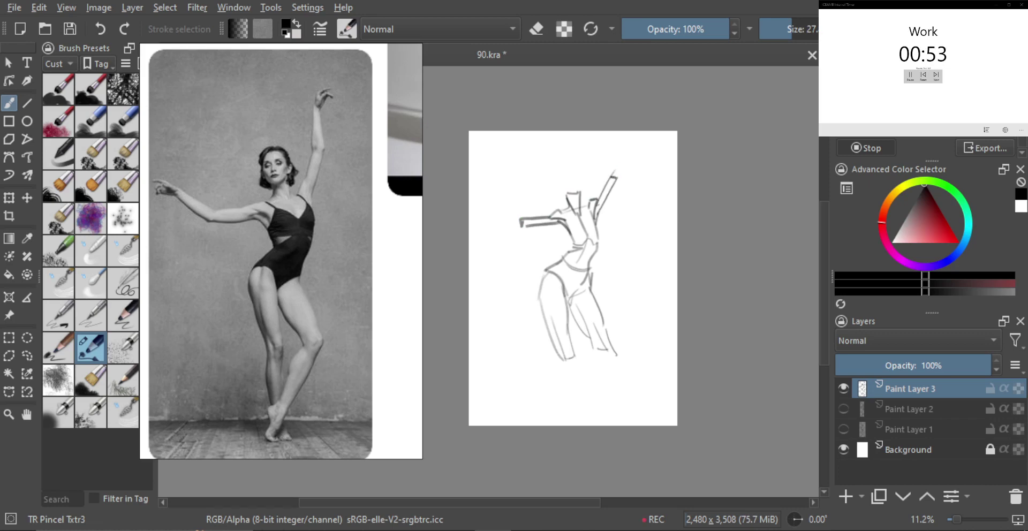
Add the extended arm's forearm up to the wrist and start the raised arm's forearm.
drag(490, 193, 523, 223)
key(ctrl+z)
key(ctrl+z)
mouse_move(491, 196)
mouse_down()
mouse_move(521, 225)
mouse_move(488, 197)
mouse_up()
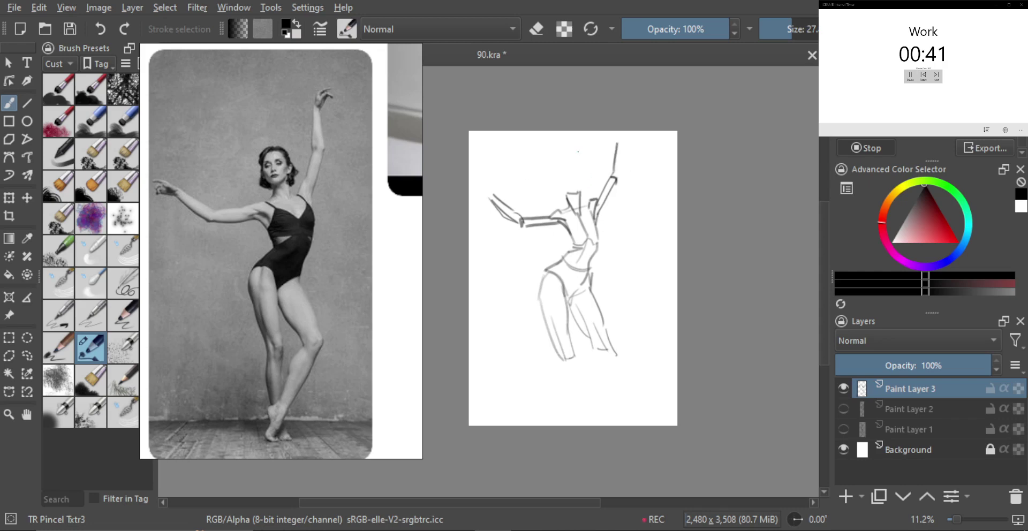
Block in the head with face guidelines and hair, and reinforce the torso's side contour from chest to hip.
mouse_move(579, 182)
mouse_down()
mouse_move(579, 192)
mouse_move(562, 192)
mouse_move(585, 189)
mouse_up()
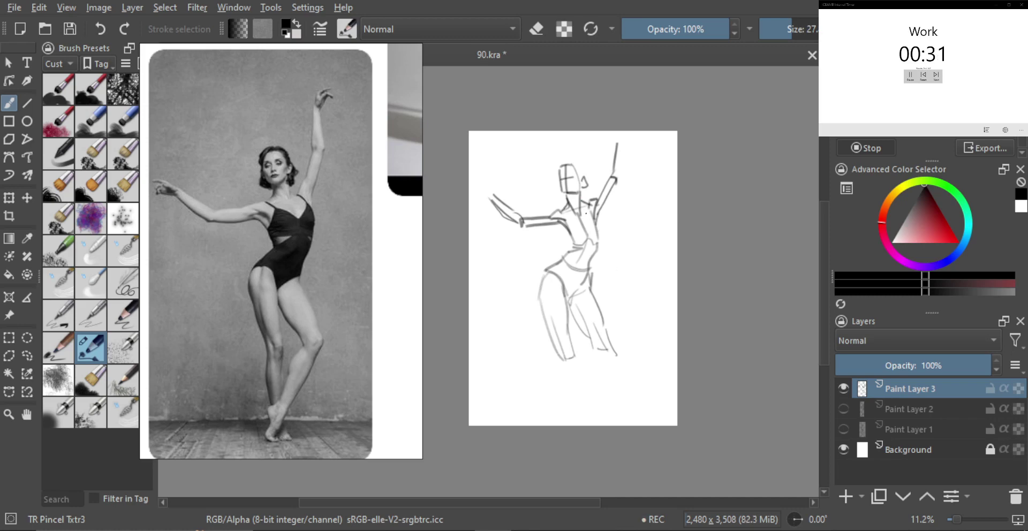
mouse_move(556, 225)
mouse_down()
mouse_move(574, 251)
mouse_move(557, 227)
mouse_move(574, 244)
mouse_move(546, 270)
mouse_up()
key(ctrl+z)
key(ctrl+z)
key(ctrl+z)
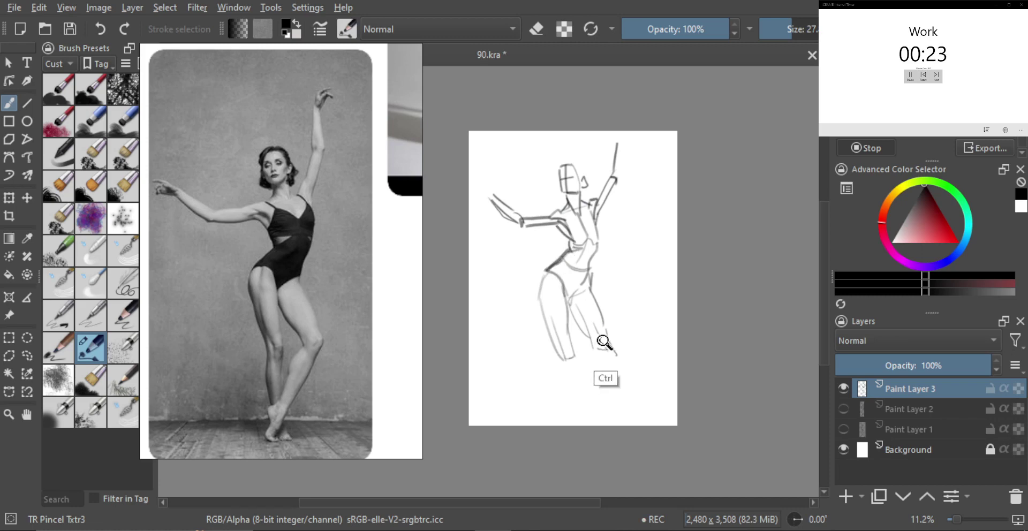
Scale the unfinished dancer sketch down and shift it toward the page centre to make room for the hands and lower legs.
key(ctrl+t)
drag(618, 360, 580, 299)
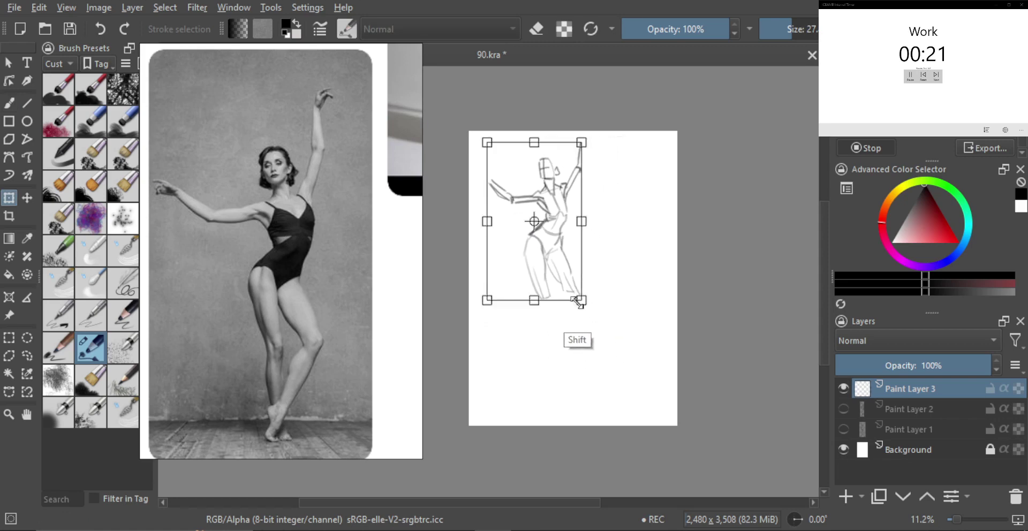
mouse_move(565, 267)
mouse_down()
mouse_move(592, 273)
mouse_move(594, 290)
mouse_up()
key(Return)
key(b)
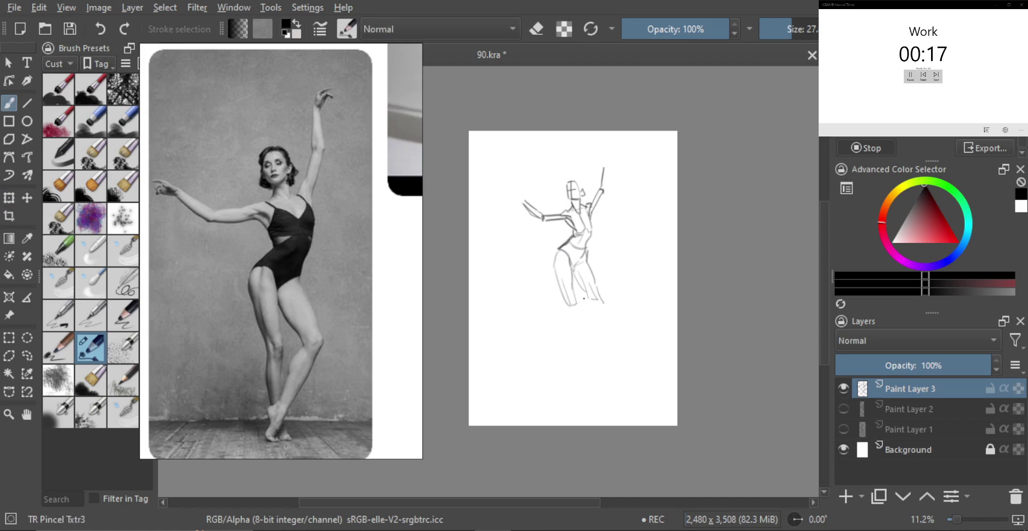
Draw the dancer's lower legs and crossed feet, and finish the extended forearm and the raised arm with its hand.
drag(572, 305, 576, 365)
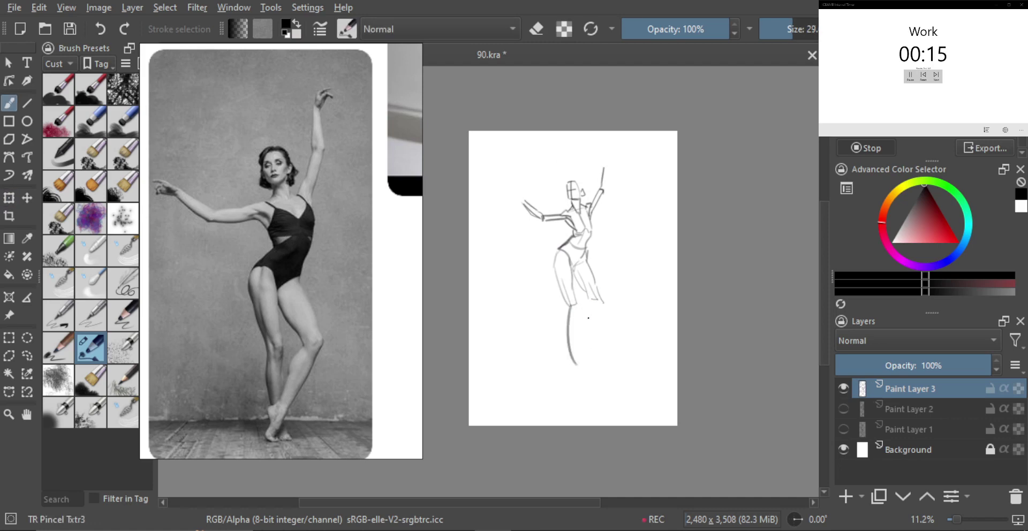
mouse_move(604, 306)
mouse_down()
mouse_move(569, 364)
mouse_move(571, 380)
mouse_move(585, 383)
mouse_up()
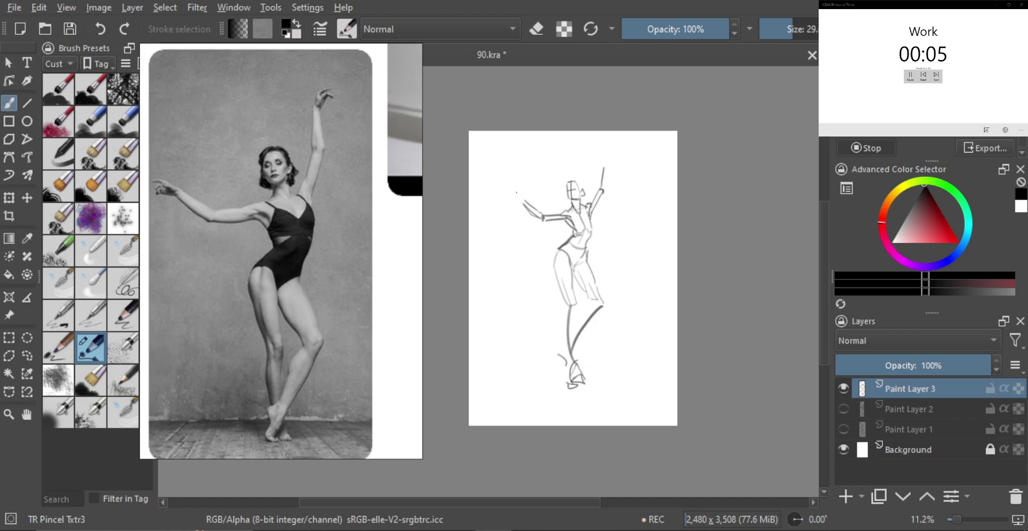
drag(503, 189, 507, 191)
mouse_move(611, 154)
mouse_down()
mouse_move(602, 182)
mouse_move(625, 147)
mouse_up()
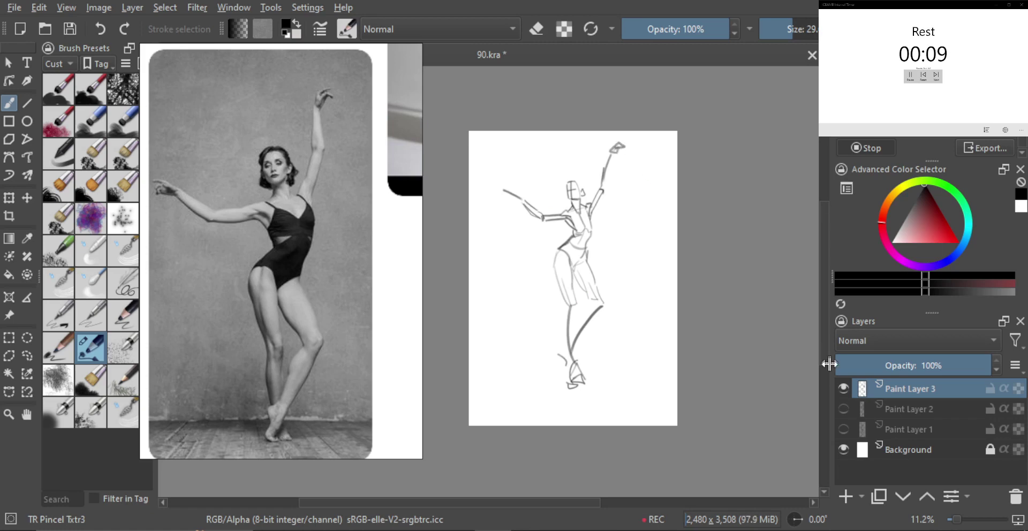
Hide Paint Layer 3, add a new paint layer, and frame the baseball pitcher reference photo, removing any stray test mark.
click(844, 388)
key(Insert)
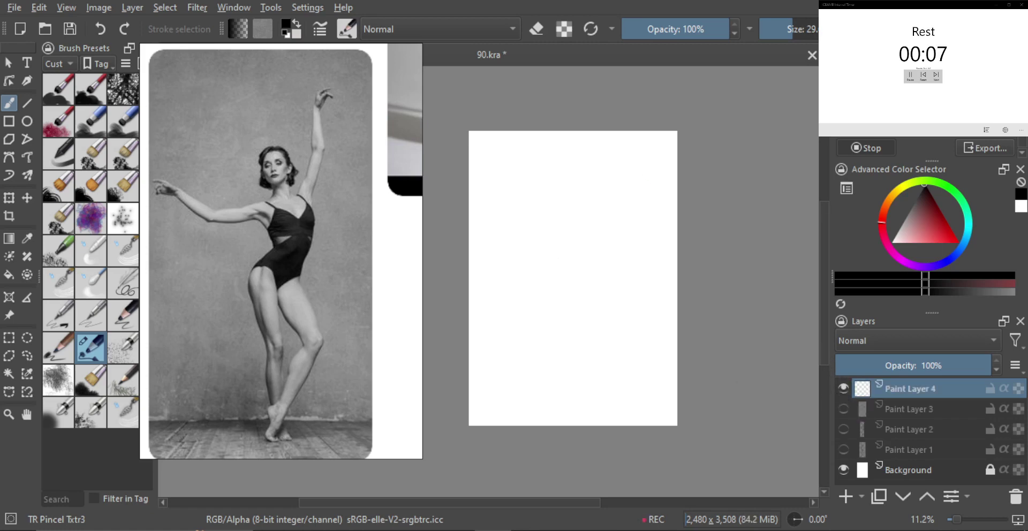
scroll(297, 290, down, 4)
drag(259, 294, 351, 318)
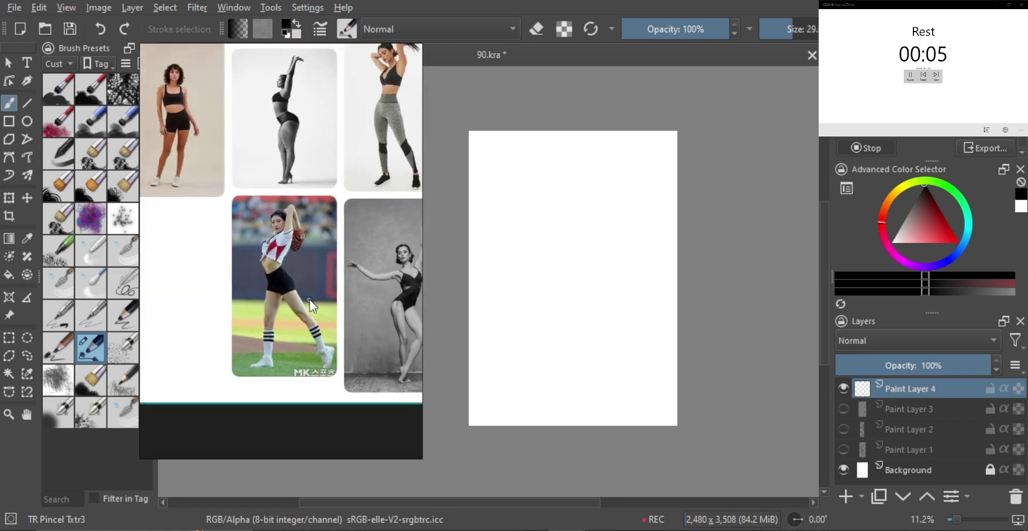
scroll(310, 299, up, 3)
scroll(321, 292, up, 3)
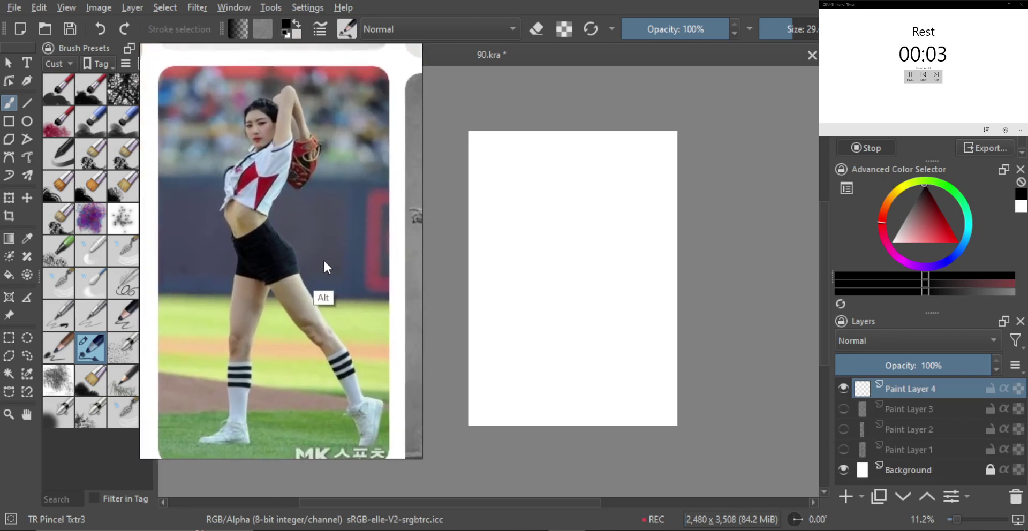
drag(323, 259, 323, 258)
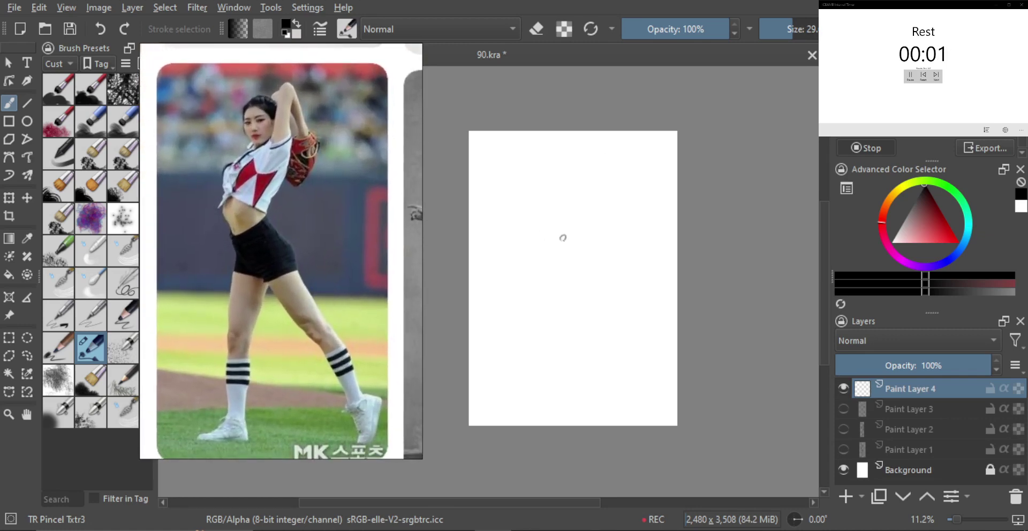
key(ctrl+z)
Sketch the pitcher's arched torso with the shoulder line, chest, belly contour, and tilted pelvis, redoing strokes as needed.
mouse_move(594, 210)
mouse_down()
mouse_move(560, 214)
mouse_move(551, 234)
mouse_move(568, 278)
mouse_move(577, 265)
mouse_move(607, 277)
mouse_move(573, 301)
mouse_up()
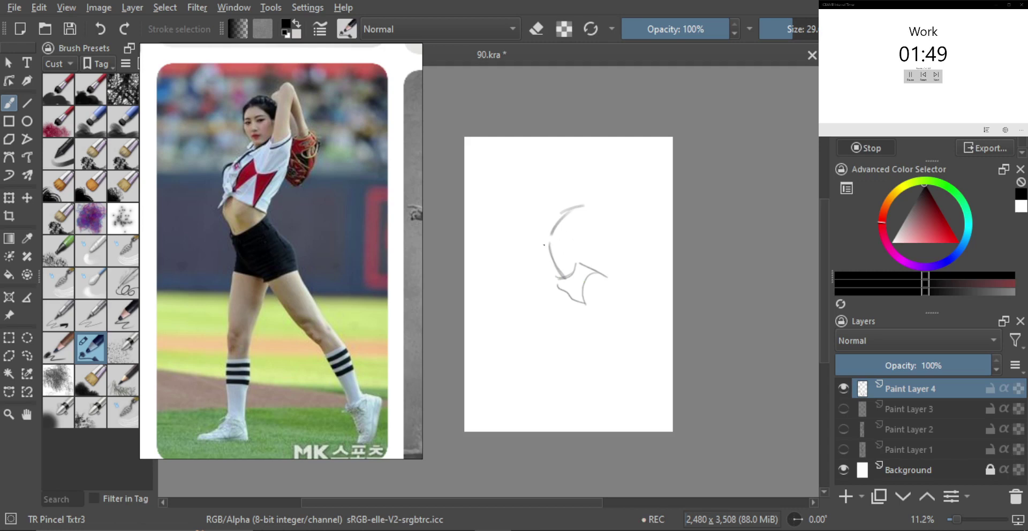
key(ctrl+z)
drag(552, 269, 575, 287)
key(ctrl+z)
mouse_move(557, 250)
mouse_down()
mouse_move(581, 234)
mouse_move(543, 227)
mouse_move(543, 241)
mouse_up()
key(ctrl+z)
mouse_move(560, 222)
mouse_down()
mouse_move(549, 234)
mouse_move(559, 243)
mouse_up()
key(ctrl+z)
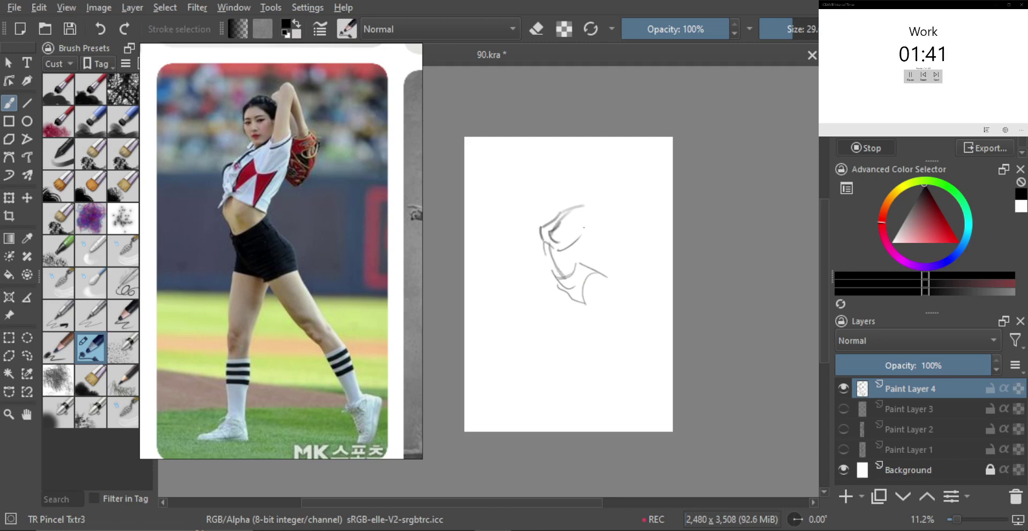
Draw the pitcher's raised upper arm up to the elbow and outline the neck and tilted head beside it.
drag(593, 216, 599, 170)
key(ctrl+z)
key(ctrl+z)
key(ctrl+z)
mouse_move(584, 206)
mouse_down()
mouse_move(610, 161)
mouse_move(596, 199)
mouse_move(573, 194)
mouse_move(558, 165)
mouse_move(561, 193)
mouse_up()
key(ctrl+z)
mouse_move(576, 161)
mouse_down()
mouse_move(558, 168)
mouse_move(564, 196)
mouse_up()
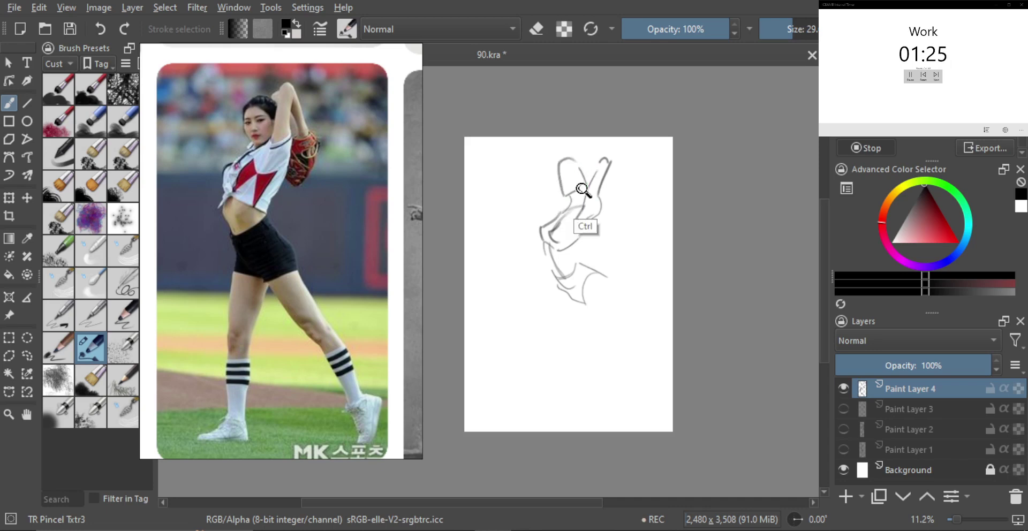
key(ctrl+z)
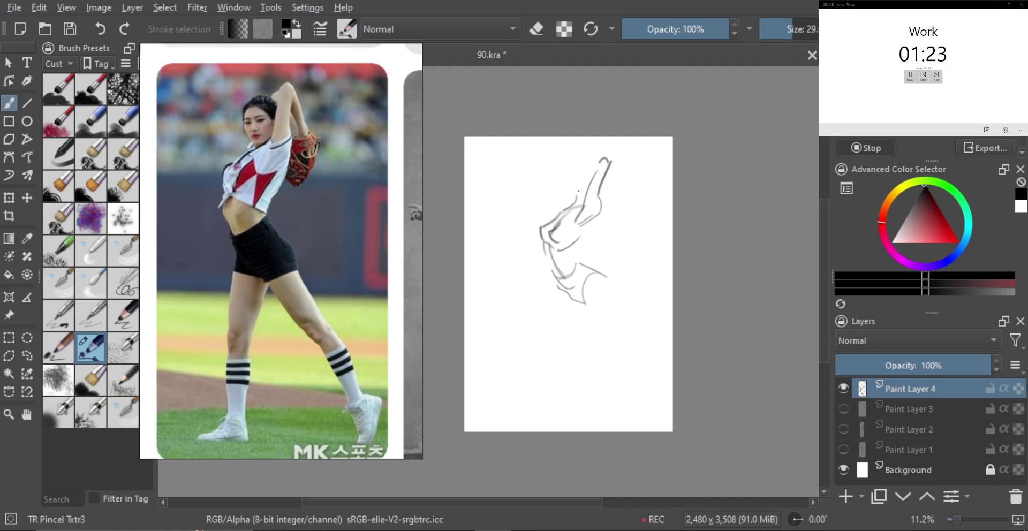
drag(577, 152, 568, 180)
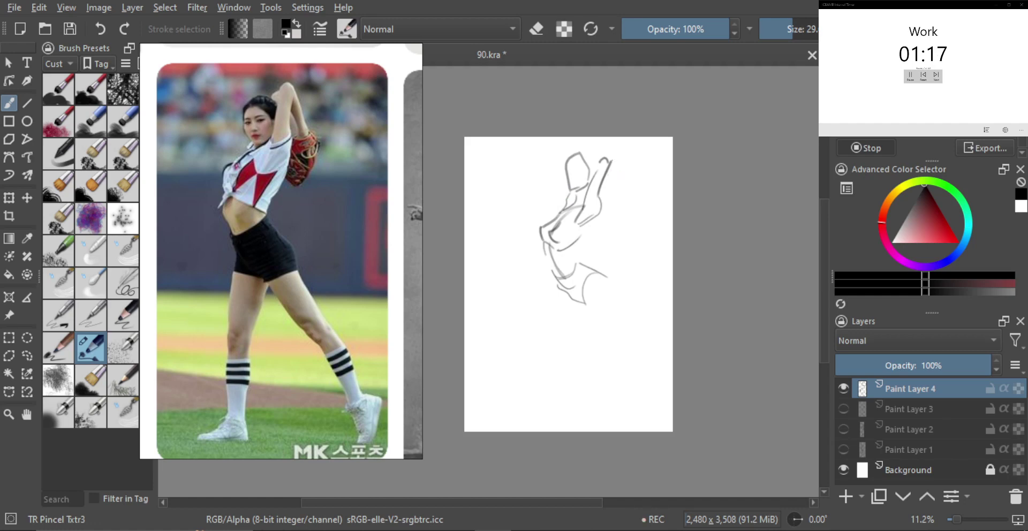
Add the forearm folding down behind the raised elbow and draw the back contour from armpit to waist.
drag(609, 146, 621, 188)
drag(598, 212, 573, 249)
key(ctrl+z)
drag(599, 216, 564, 258)
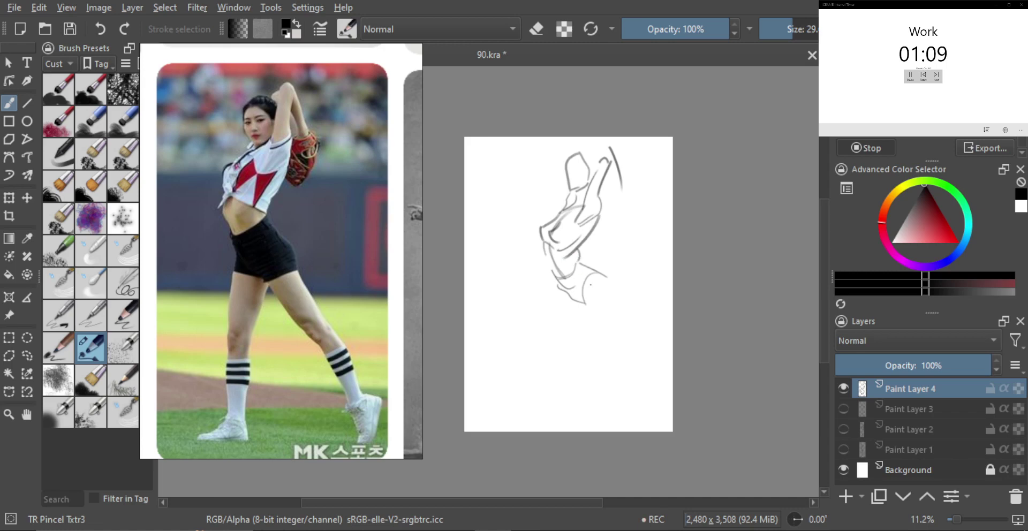
Outline both thighs from the hips to the knees, with the rear leg extended diagonally outward and the front leg vertical.
drag(603, 277, 622, 296)
key(ctrl+z)
key(ctrl+z)
mouse_move(607, 278)
mouse_down()
mouse_move(635, 295)
mouse_move(654, 344)
mouse_up()
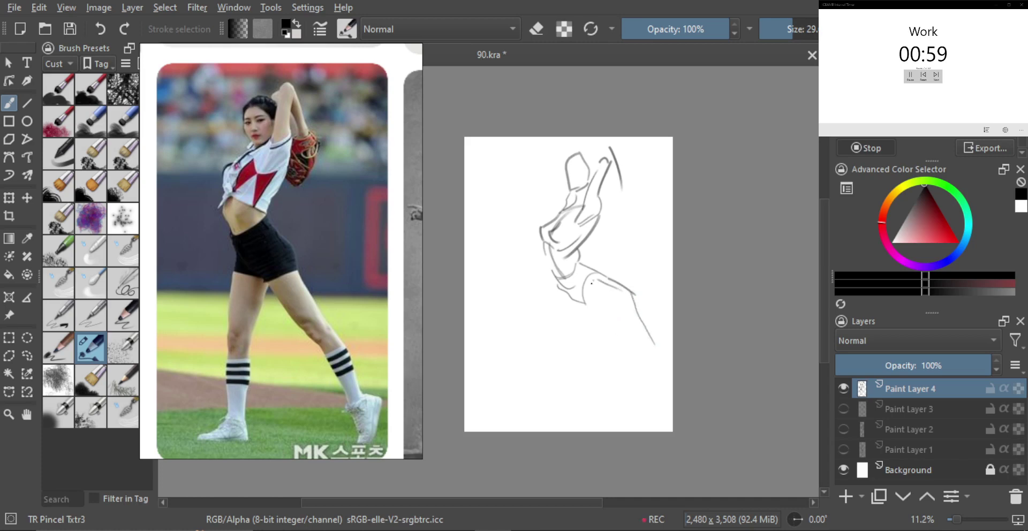
mouse_move(590, 307)
mouse_down()
mouse_move(628, 353)
mouse_move(659, 365)
mouse_up()
mouse_move(562, 293)
mouse_down()
mouse_move(574, 303)
mouse_move(562, 357)
mouse_move(583, 371)
mouse_up()
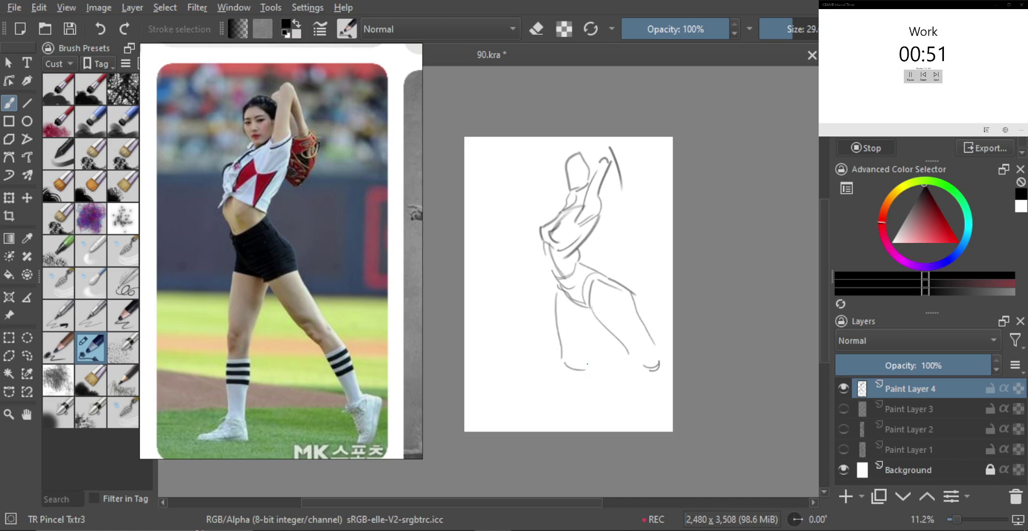
drag(586, 330, 583, 370)
Scale the whole pitcher sketch down proportionally to leave space on the page for the lower legs.
key(ctrl+t)
mouse_move(662, 375)
mouse_down()
mouse_move(623, 351)
mouse_move(606, 302)
mouse_up()
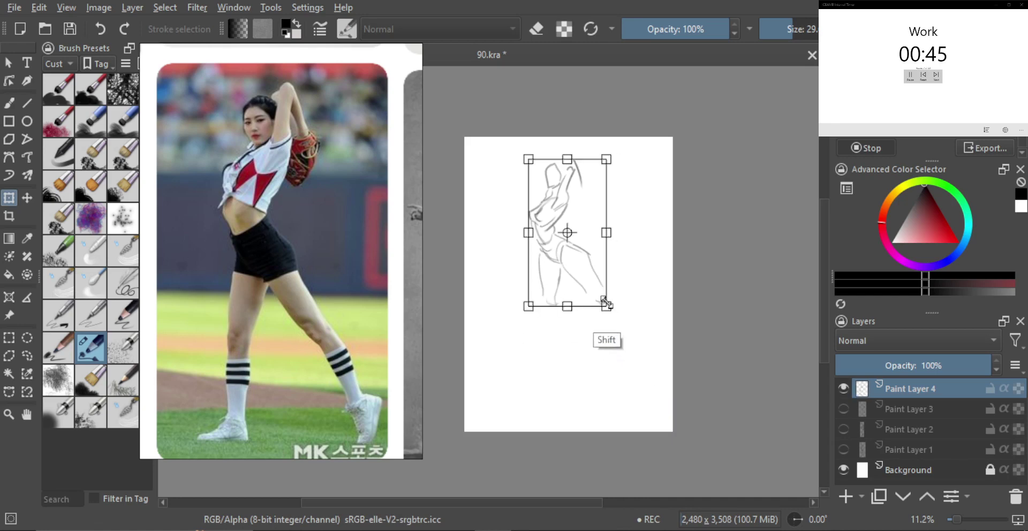
key(Return)
Select the pelvis and thighs with a freehand selection, stretch them taller, make them slightly narrower, and return to the brush.
key(l)
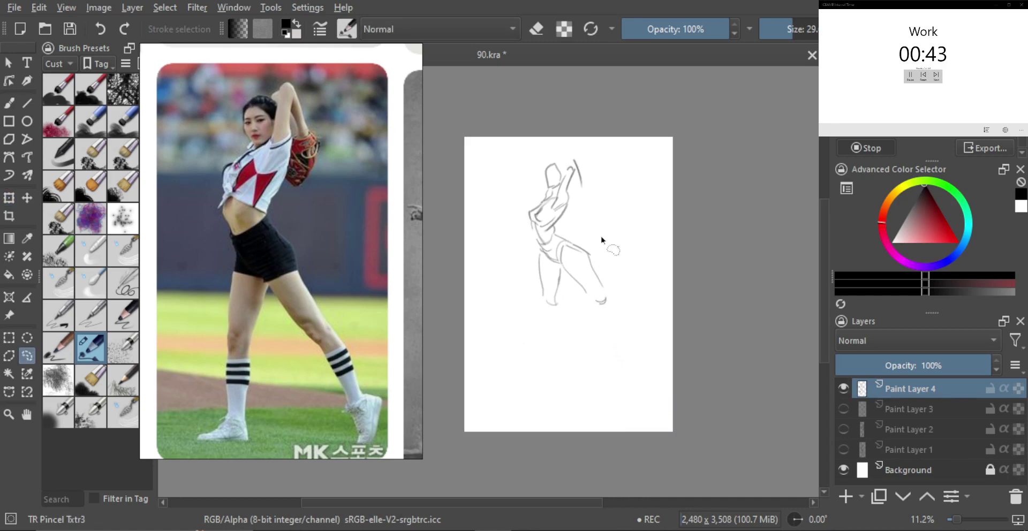
mouse_move(601, 236)
mouse_down()
mouse_move(526, 246)
mouse_move(637, 294)
mouse_move(641, 313)
mouse_up()
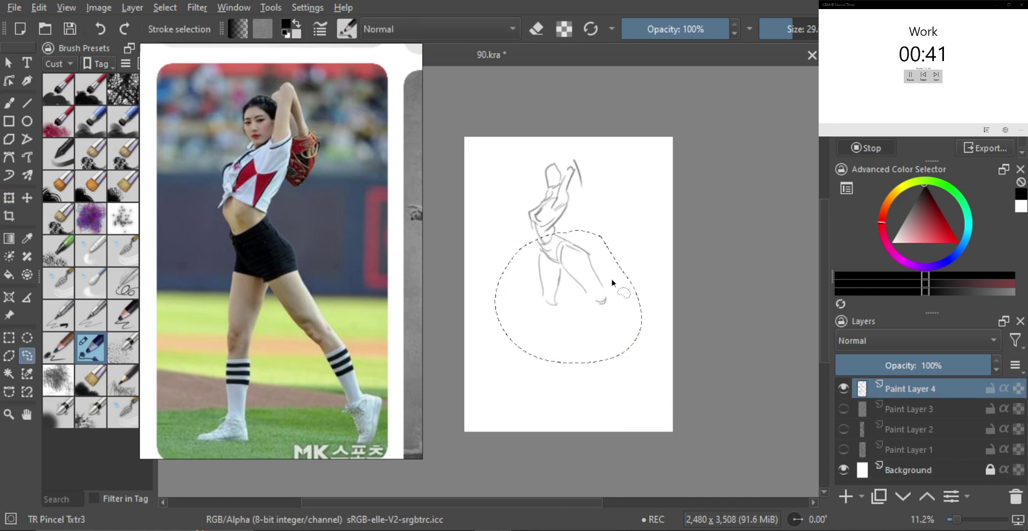
key(ctrl+t)
drag(569, 361, 569, 379)
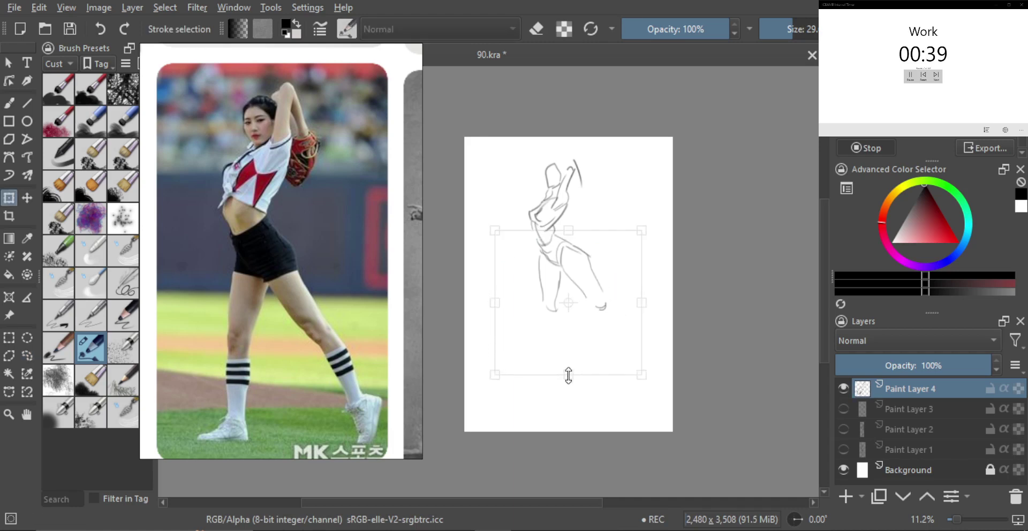
drag(640, 304, 627, 303)
drag(607, 306, 611, 305)
drag(564, 378, 564, 384)
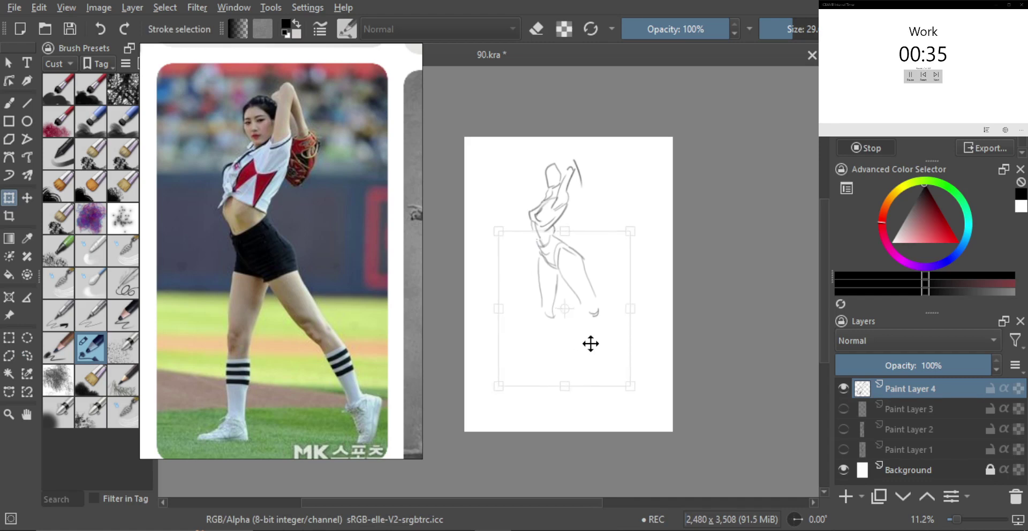
key(Return)
key(b)
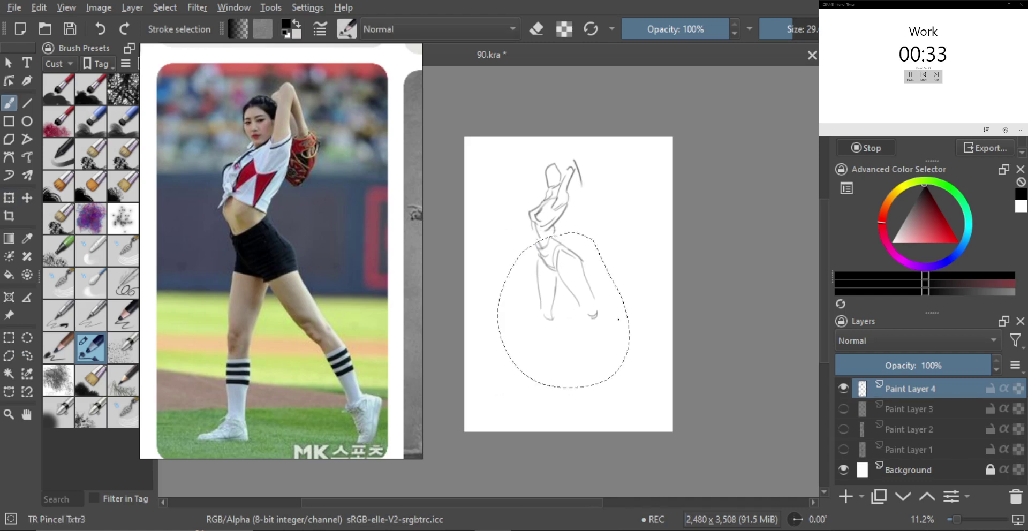
Deselect and, with a slightly larger brush, draw the calf curves and feet of the front and rear legs.
key(bracketright)
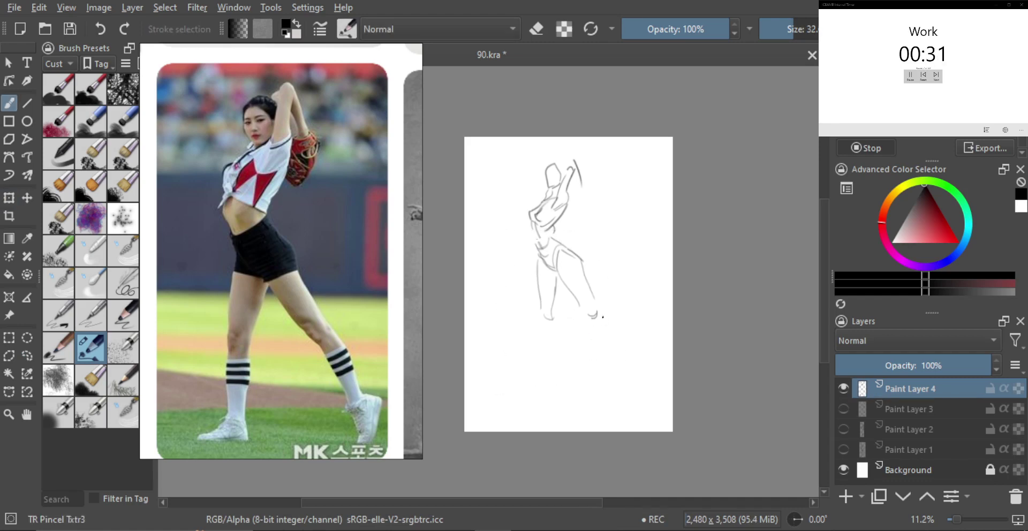
drag(602, 316, 633, 410)
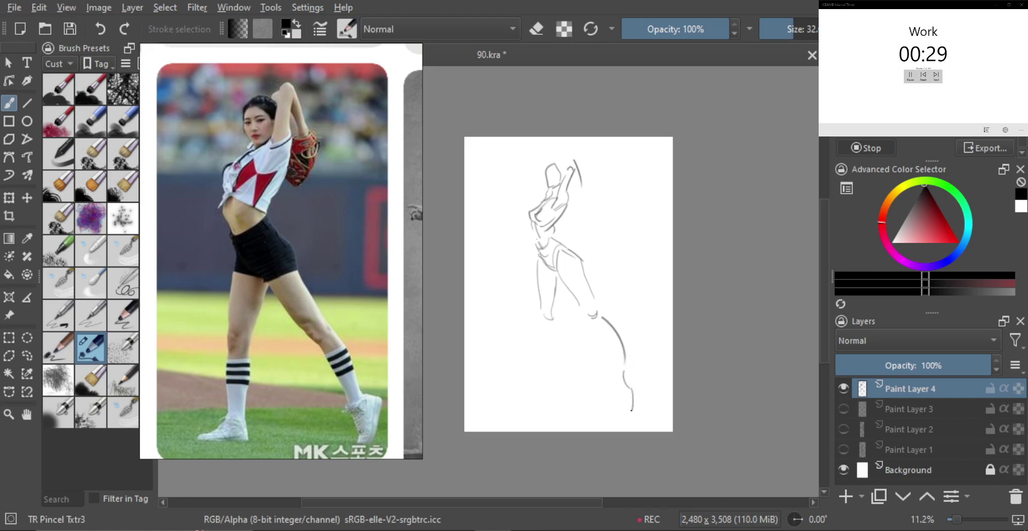
mouse_move(547, 327)
mouse_down()
mouse_move(567, 389)
mouse_move(535, 401)
mouse_move(556, 400)
mouse_up()
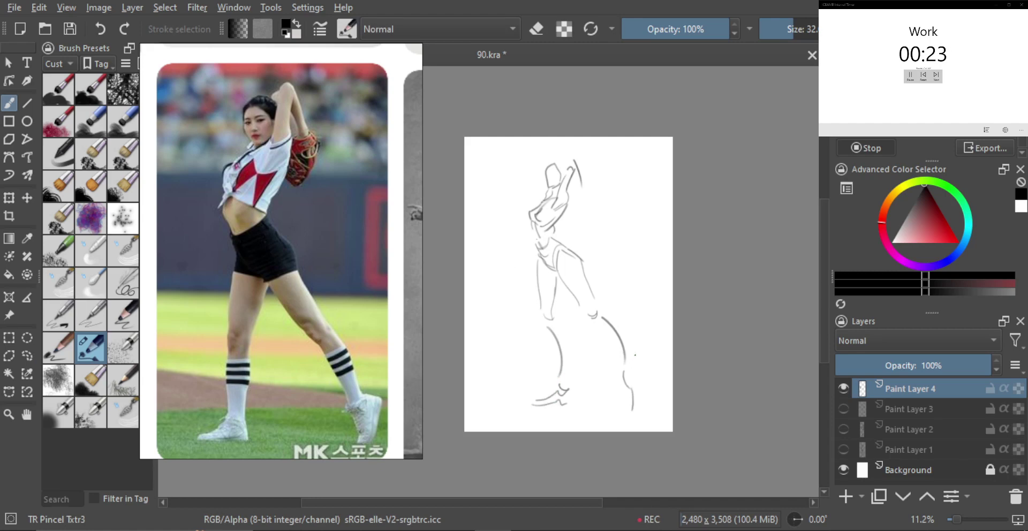
mouse_move(632, 371)
mouse_down()
mouse_move(645, 381)
mouse_move(641, 406)
mouse_up()
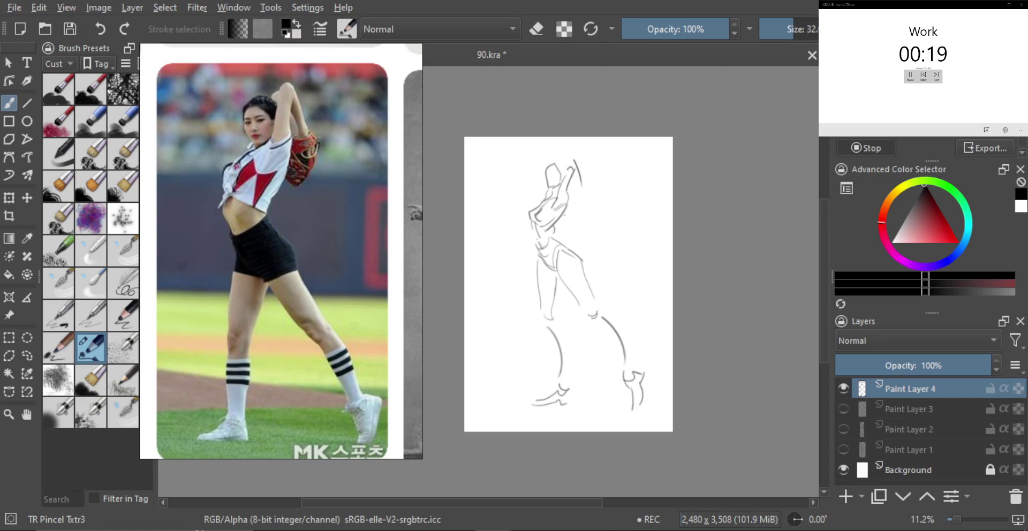
Enlarge the brush slightly, then add the glove behind the arm and reinforce the waist and shorts outline with darker lines.
key(bracketright)
mouse_move(576, 192)
mouse_down()
mouse_move(585, 195)
mouse_move(566, 216)
mouse_move(577, 215)
mouse_move(539, 250)
mouse_up()
key(ctrl+z)
key(ctrl+z)
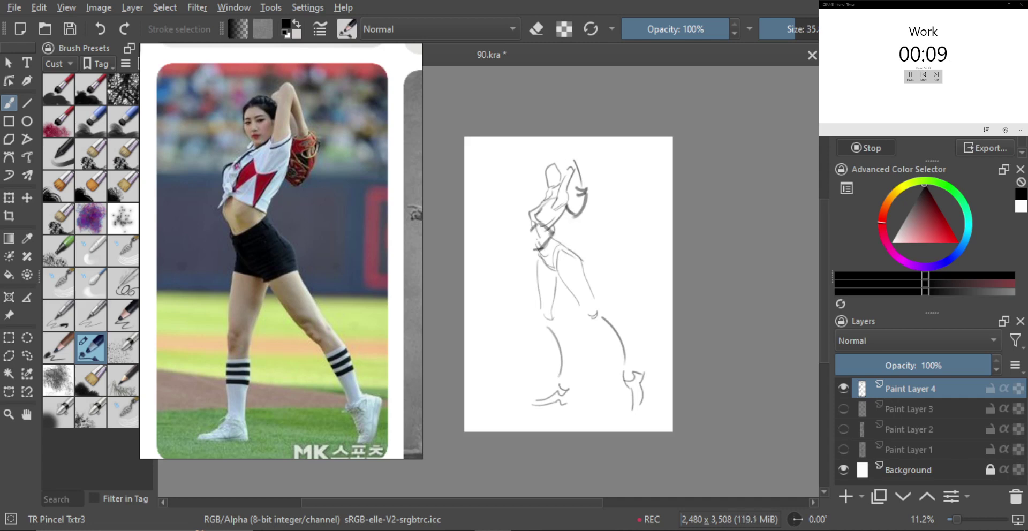
mouse_move(533, 247)
mouse_down()
mouse_move(557, 271)
mouse_move(581, 271)
mouse_move(583, 256)
mouse_up()
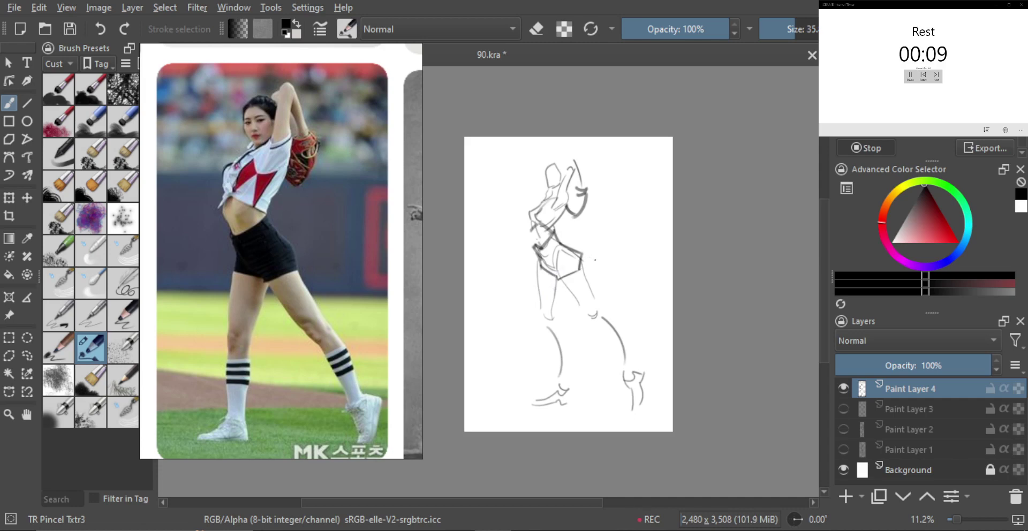
Hide Paint Layer 4, add a new paint layer, and frame the reference photo of the curly-haired woman standing in black sportswear.
click(843, 389)
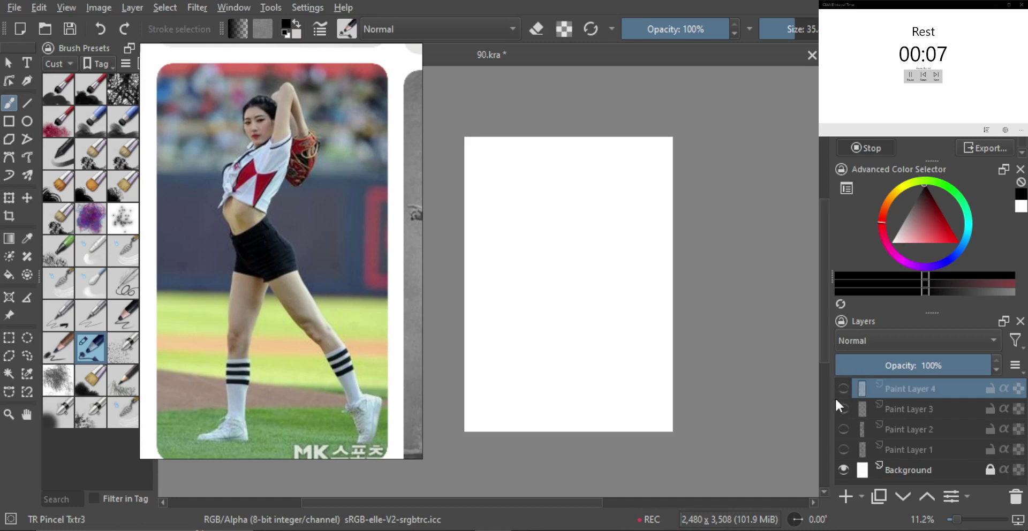
key(Insert)
scroll(286, 284, down, 5)
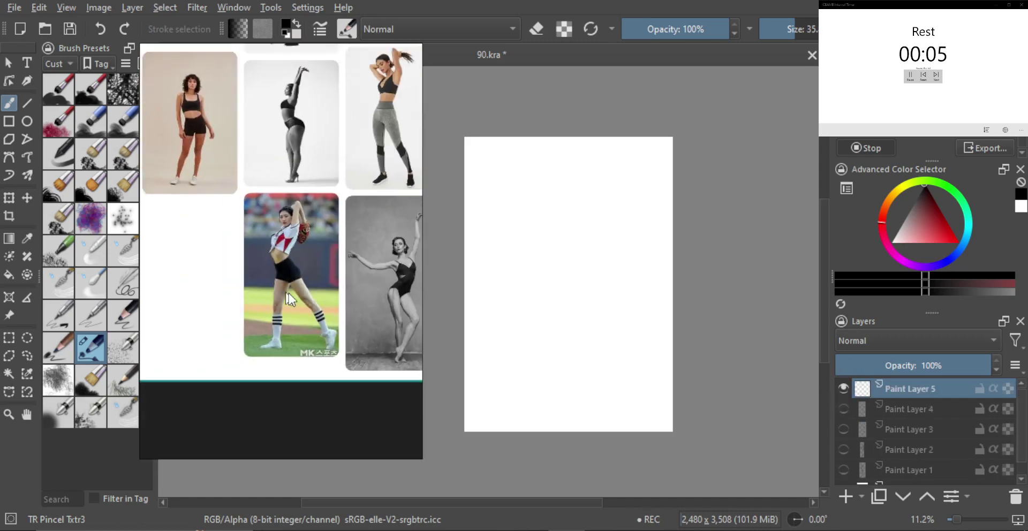
drag(311, 289, 227, 314)
mouse_move(327, 284)
mouse_down()
mouse_move(269, 291)
mouse_move(309, 271)
mouse_move(310, 289)
mouse_up()
scroll(278, 289, up, 6)
click(307, 252)
scroll(297, 278, up, 4)
scroll(298, 272, up, 1)
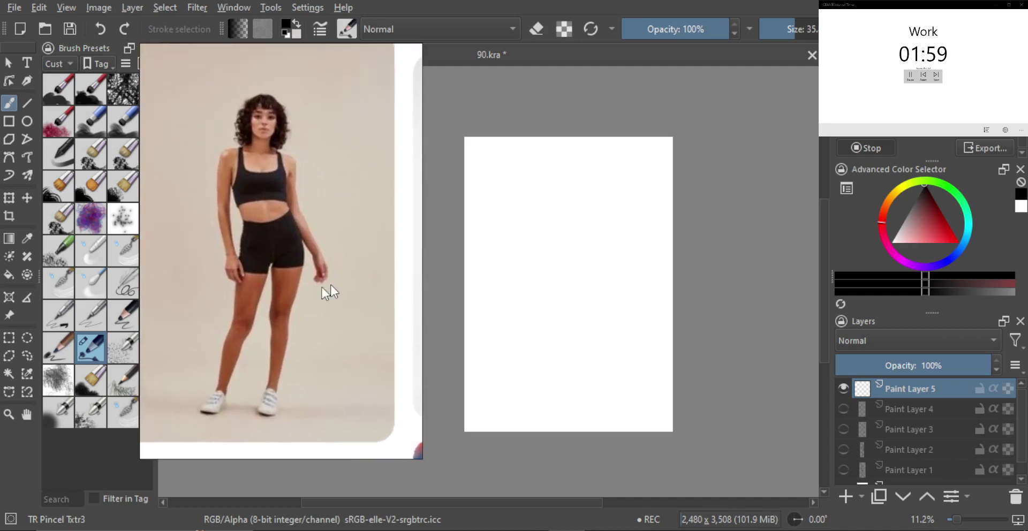
scroll(578, 230, up, 1)
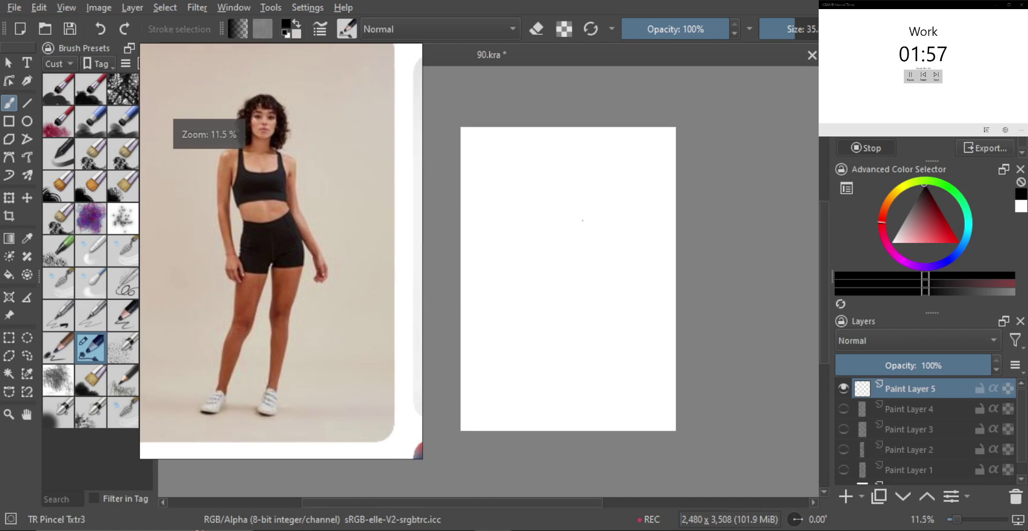
Sketch the woman's shoulder line, torso curve, ribcage sides, waist and angular pelvis, undoing and redrawing the pelvis strokes.
mouse_move(558, 203)
mouse_down()
mouse_move(586, 210)
mouse_move(576, 242)
mouse_move(592, 267)
mouse_move(573, 266)
mouse_move(566, 289)
mouse_move(595, 303)
mouse_move(619, 280)
mouse_up()
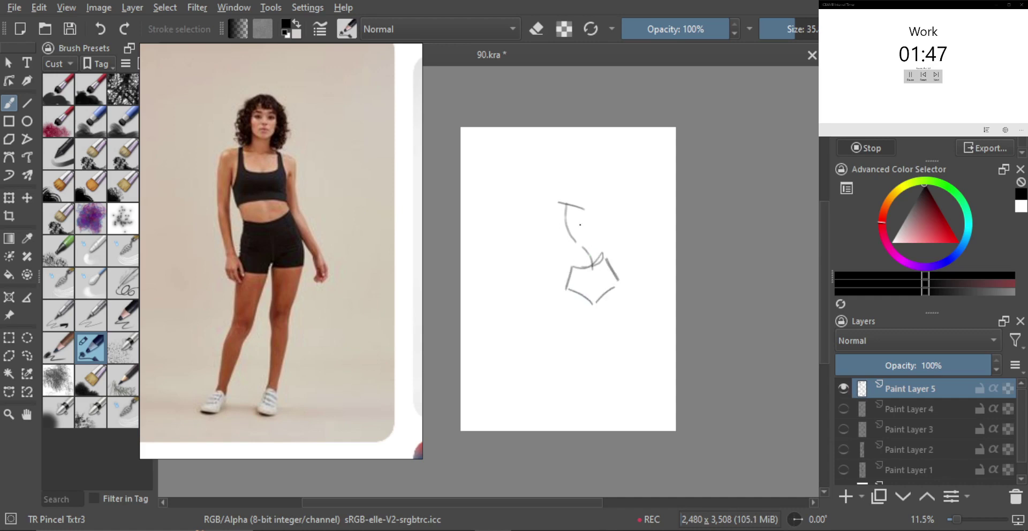
drag(557, 232, 572, 265)
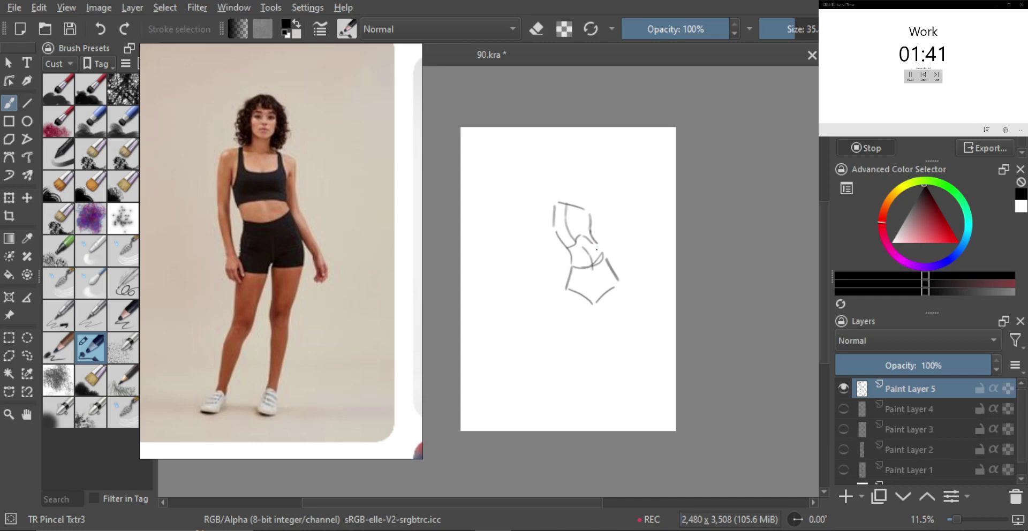
key(ctrl+z)
key(ctrl+z)
key(ctrl+z)
key(ctrl+z)
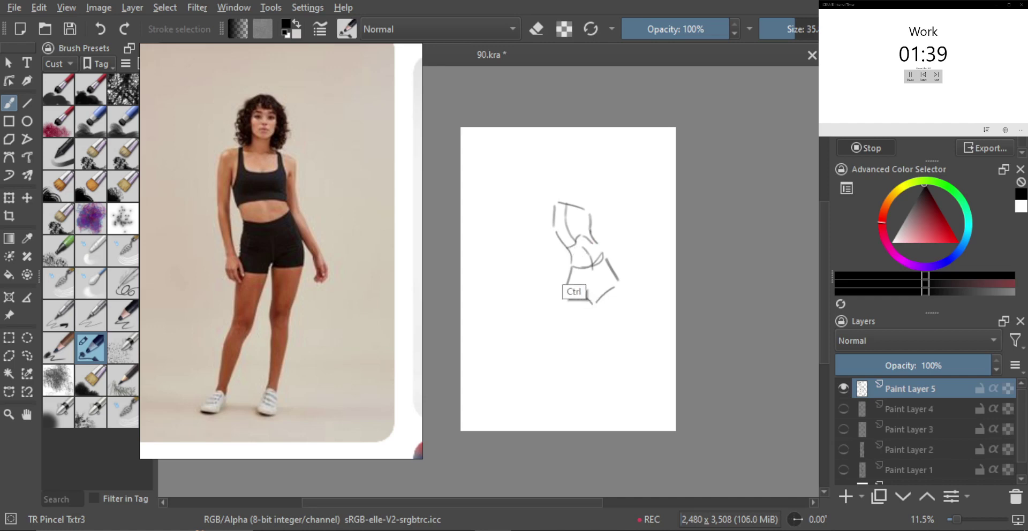
mouse_move(579, 250)
mouse_down()
mouse_move(587, 240)
mouse_move(598, 282)
mouse_up()
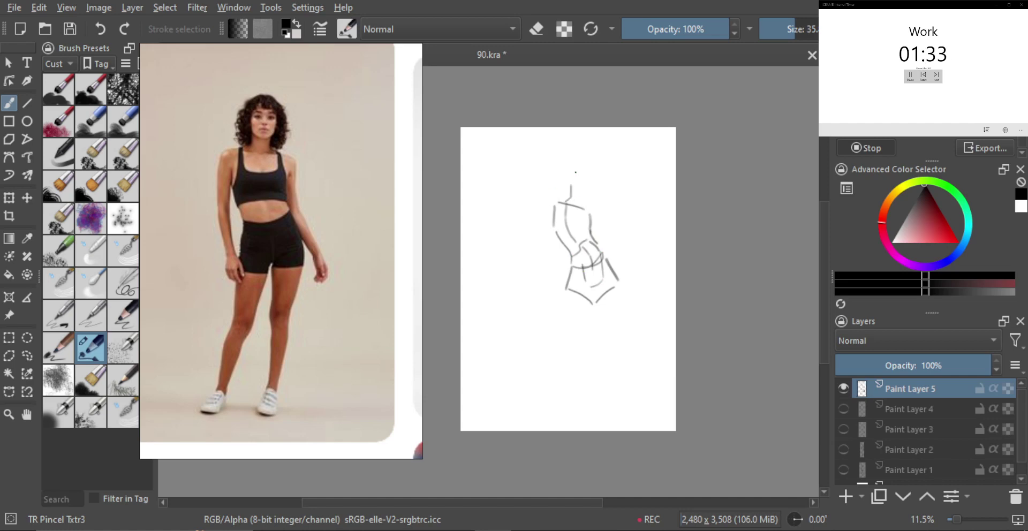
Draw the neck and oval head, then add round shoulder joints and the bust curves to the torso.
drag(572, 187, 580, 211)
mouse_move(570, 170)
mouse_down()
mouse_move(583, 161)
mouse_move(583, 187)
mouse_move(581, 156)
mouse_move(568, 175)
mouse_move(588, 207)
mouse_up()
key(ctrl+z)
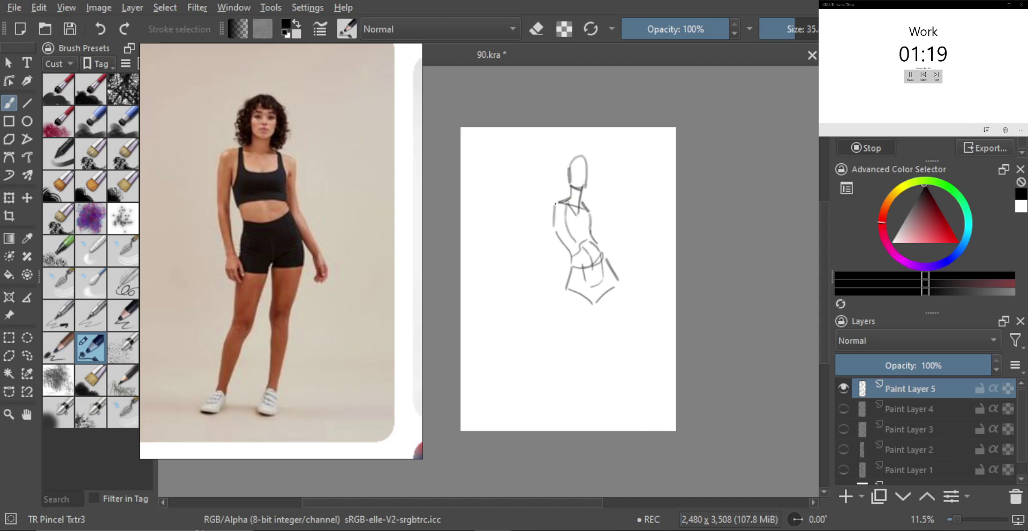
mouse_move(547, 202)
mouse_down()
mouse_move(553, 214)
mouse_move(597, 220)
mouse_move(594, 239)
mouse_move(569, 238)
mouse_up()
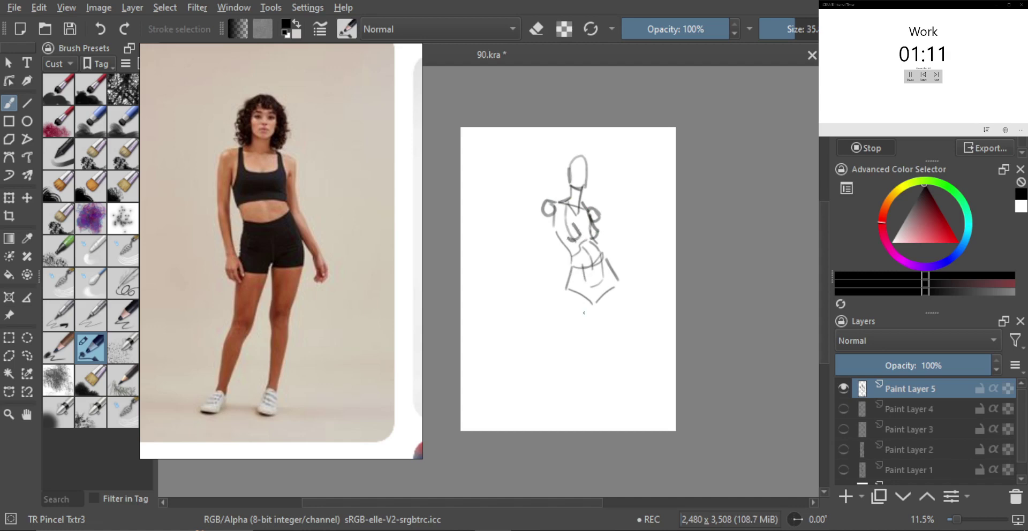
Draw the first thigh curve, then scale the whole figure down so the legs fit on the page, and return to the brush.
drag(614, 292, 597, 376)
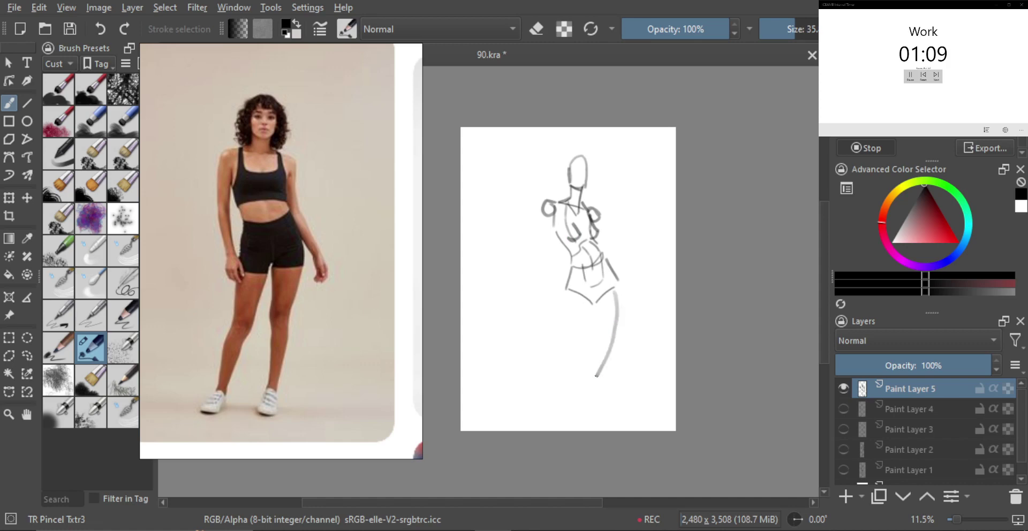
key(ctrl+t)
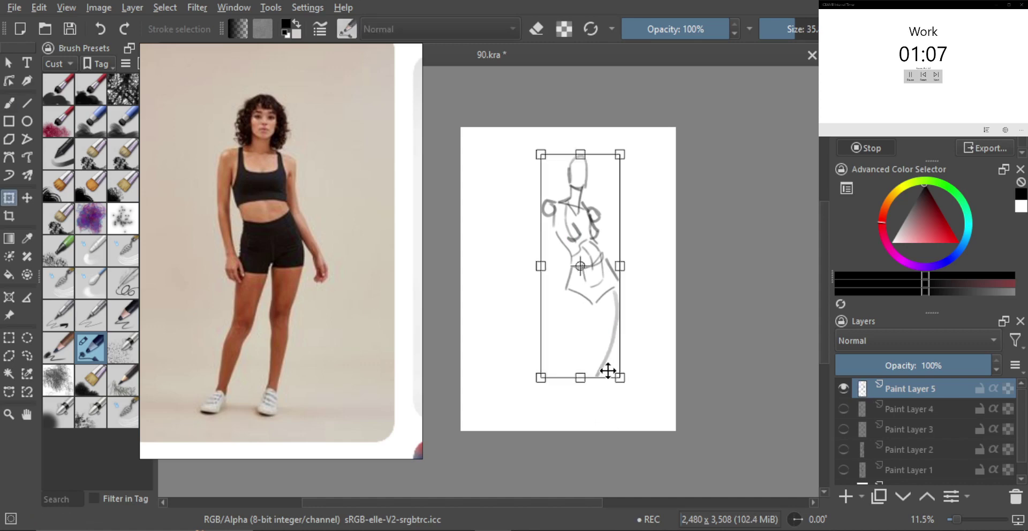
drag(618, 378, 596, 316)
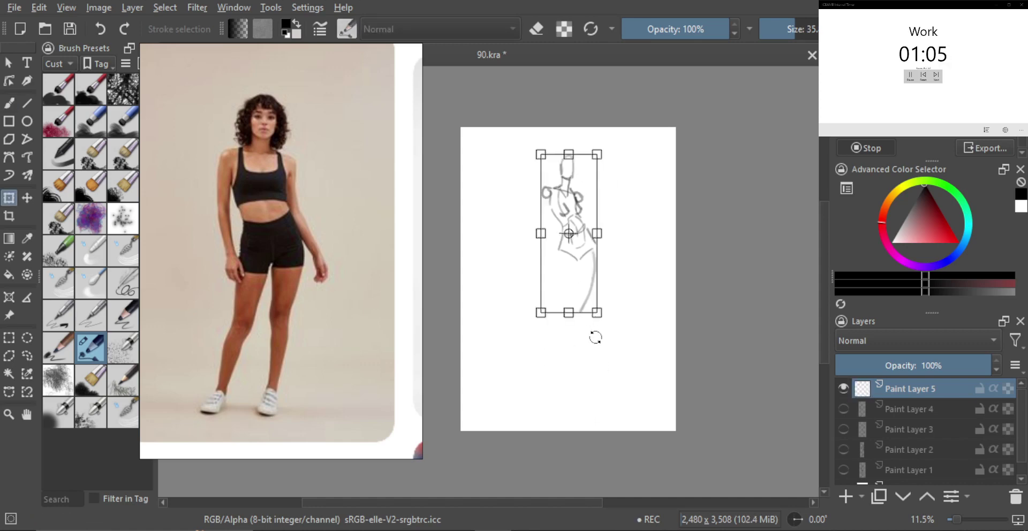
key(Return)
key(b)
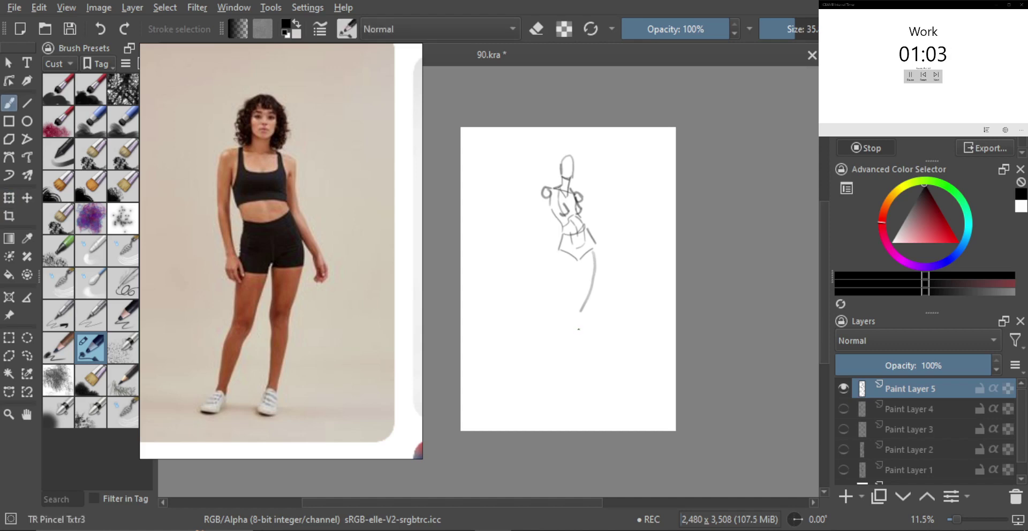
Draw the gesture lines of both lower legs and the bent leg's thigh, and add small triangular feet.
drag(577, 318, 567, 374)
mouse_move(560, 258)
mouse_down()
mouse_move(553, 299)
mouse_move(507, 385)
mouse_up()
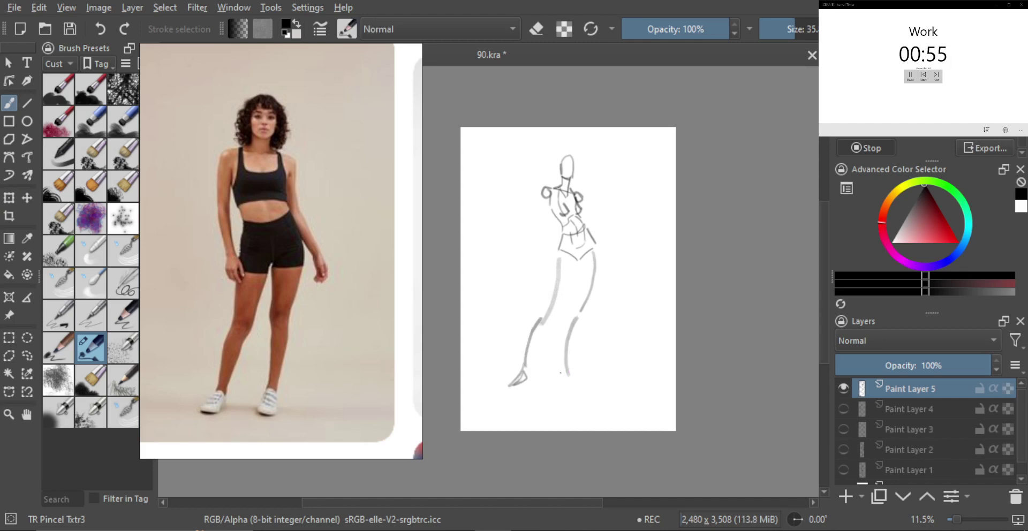
drag(569, 372, 561, 387)
key(ctrl+z)
drag(561, 374, 560, 384)
Add contour curves to fill out both thighs and the calf of the straighter leg.
mouse_move(559, 247)
mouse_down()
mouse_move(550, 268)
mouse_move(560, 250)
mouse_move(570, 269)
mouse_move(550, 316)
mouse_up()
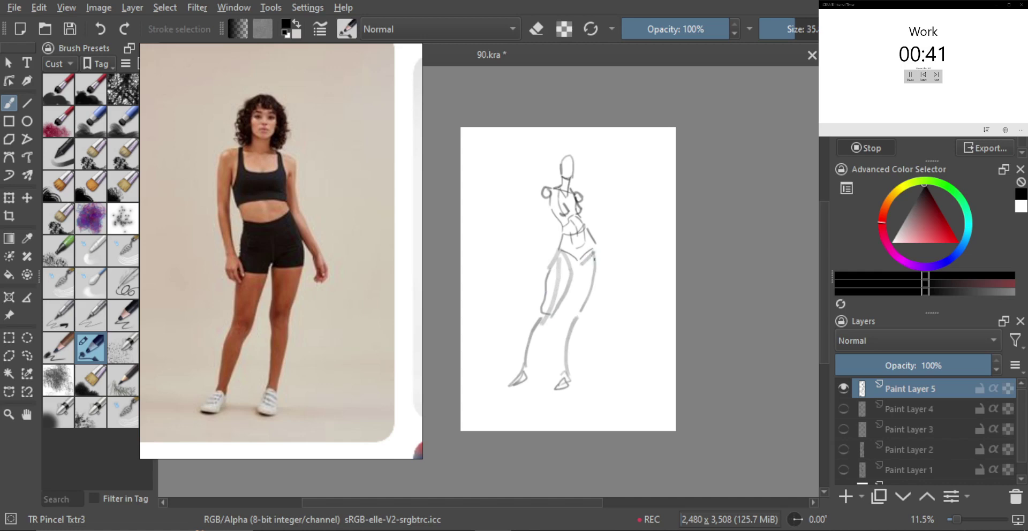
mouse_move(595, 258)
mouse_down()
mouse_move(587, 299)
mouse_move(570, 313)
mouse_move(581, 263)
mouse_up()
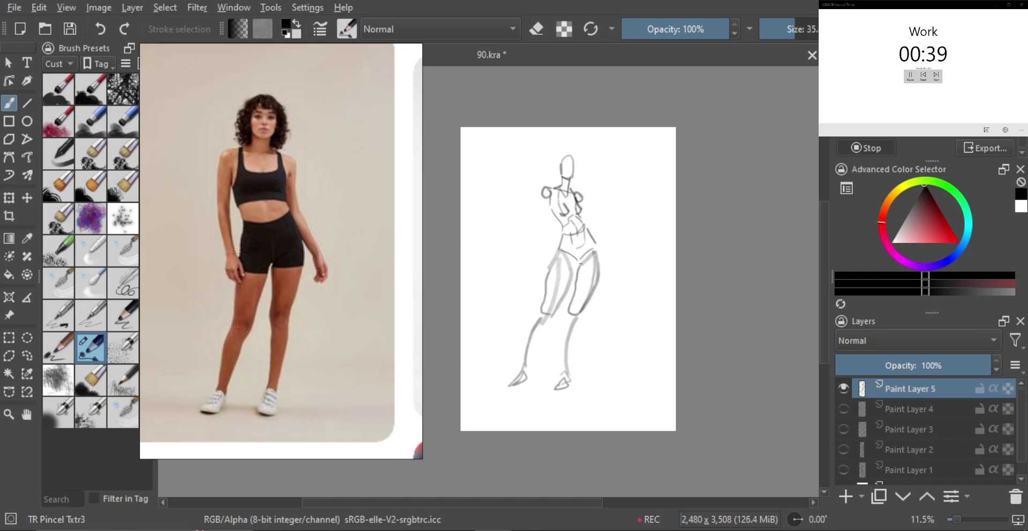
drag(567, 317, 562, 342)
mouse_move(566, 374)
mouse_down()
mouse_move(568, 340)
mouse_move(580, 339)
mouse_move(572, 358)
mouse_up()
key(ctrl+z)
drag(577, 317, 575, 351)
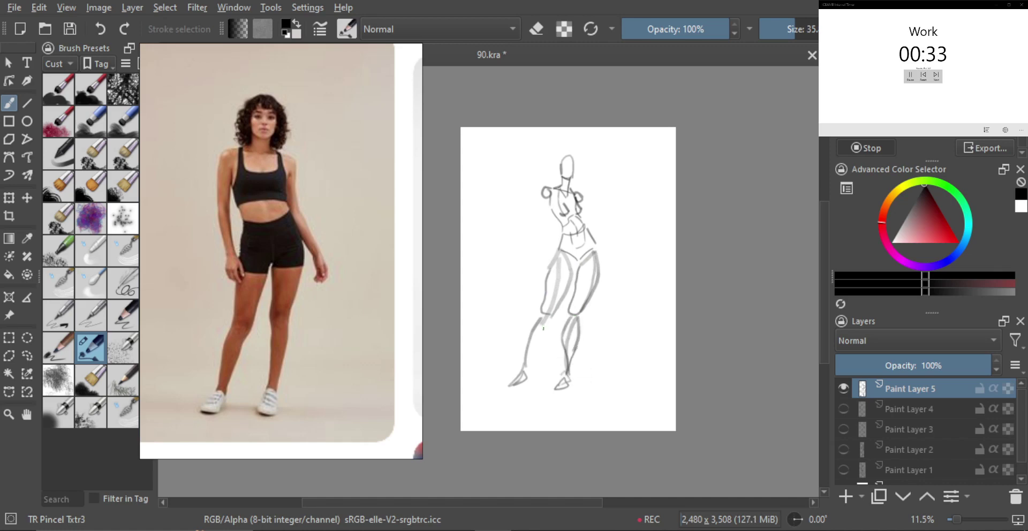
Outline both sides of the bent leg's calf, undoing strokes that miss the shape.
drag(538, 315, 518, 373)
key(ctrl+z)
drag(548, 317, 526, 369)
key(ctrl+z)
key(ctrl+z)
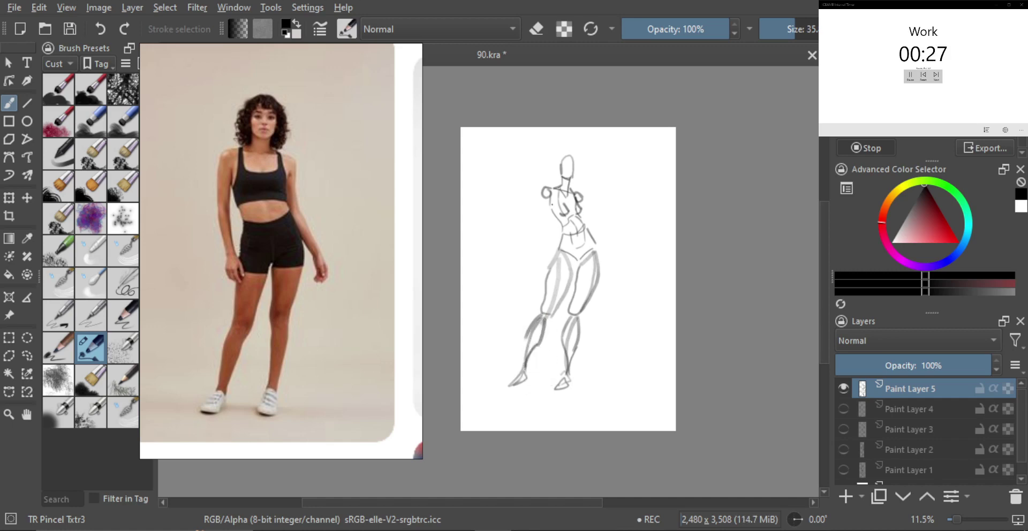
Draw both arms hanging from the shoulders with simple hands beside the thighs, redoing the first forearm.
drag(544, 199, 547, 280)
key(ctrl+z)
drag(542, 236, 551, 280)
drag(582, 203, 606, 276)
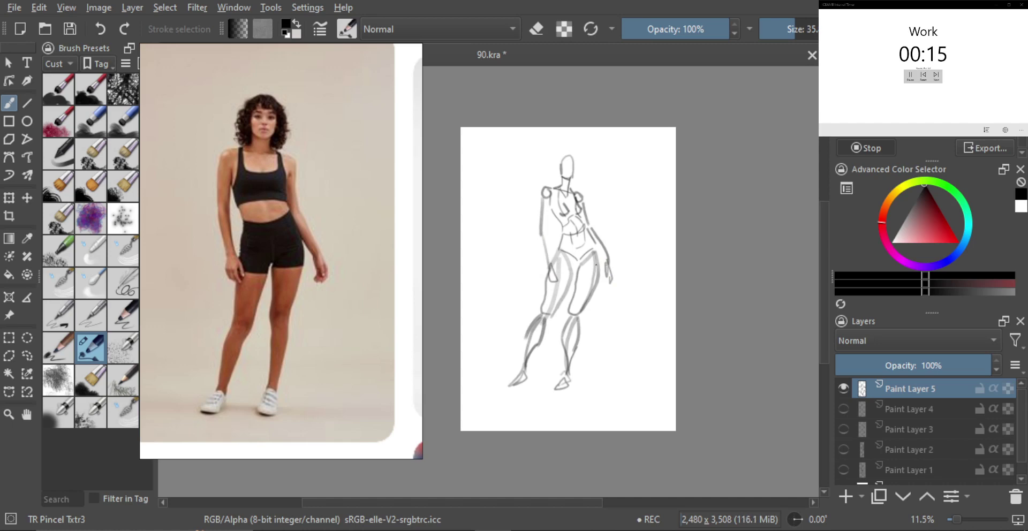
Select the lower ends of both thighs with a freehand selection and transform them slightly upward.
key(l)
mouse_move(556, 319)
mouse_down()
mouse_move(558, 302)
mouse_move(539, 305)
mouse_move(577, 316)
mouse_move(571, 328)
mouse_move(561, 320)
mouse_up()
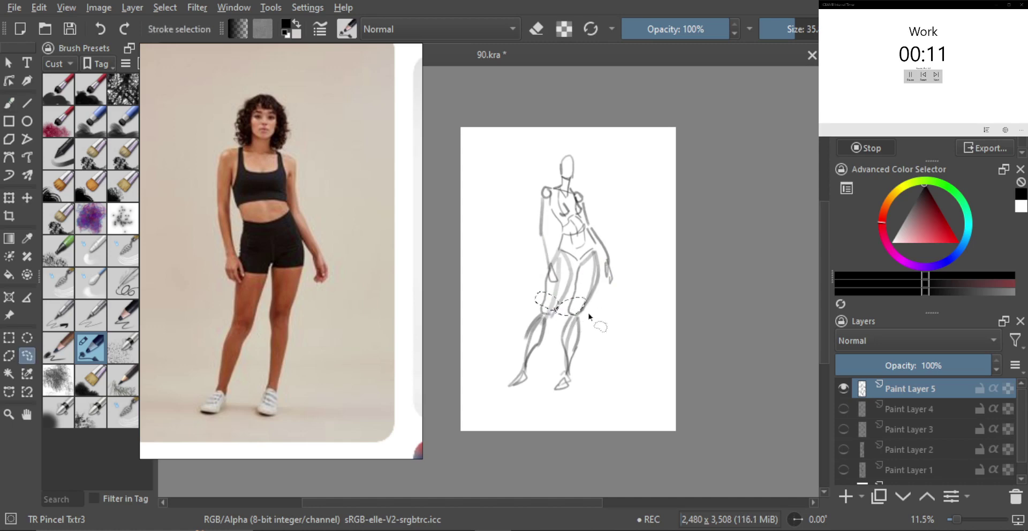
key(ctrl+t)
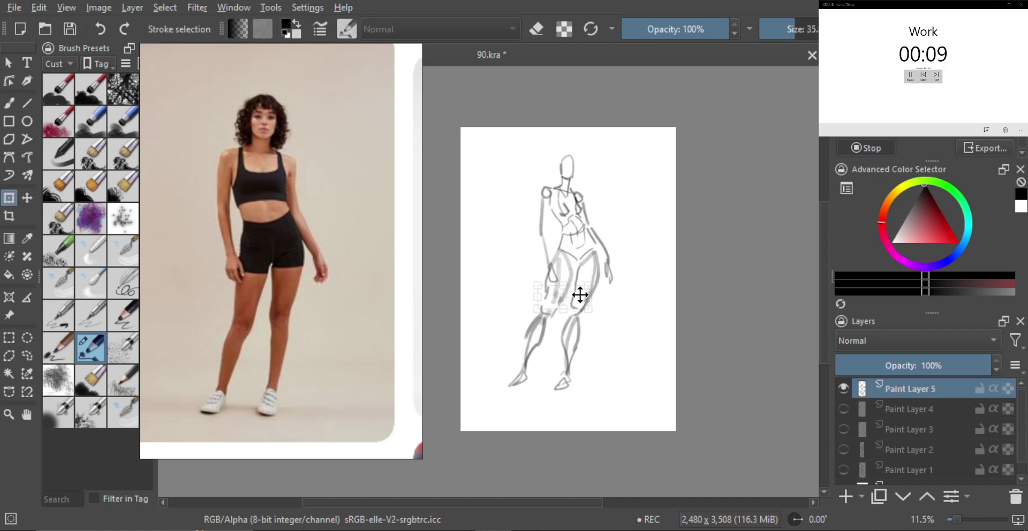
key(Return)
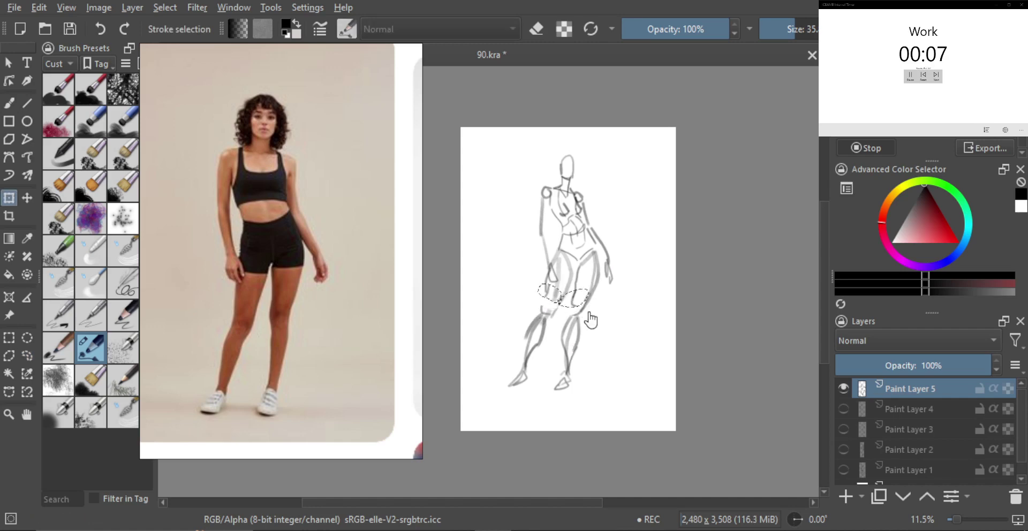
Select both lower legs and feet with a freehand selection and nudge them into place beneath the thighs.
key(l)
mouse_move(580, 304)
mouse_down()
mouse_move(509, 427)
mouse_move(613, 365)
mouse_up()
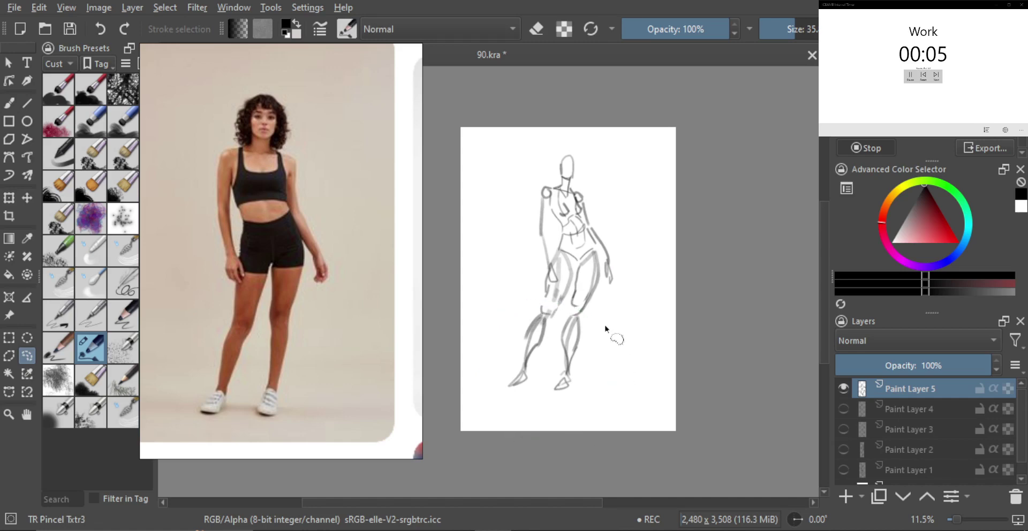
key(ctrl+t)
drag(548, 300, 549, 289)
drag(590, 325, 591, 332)
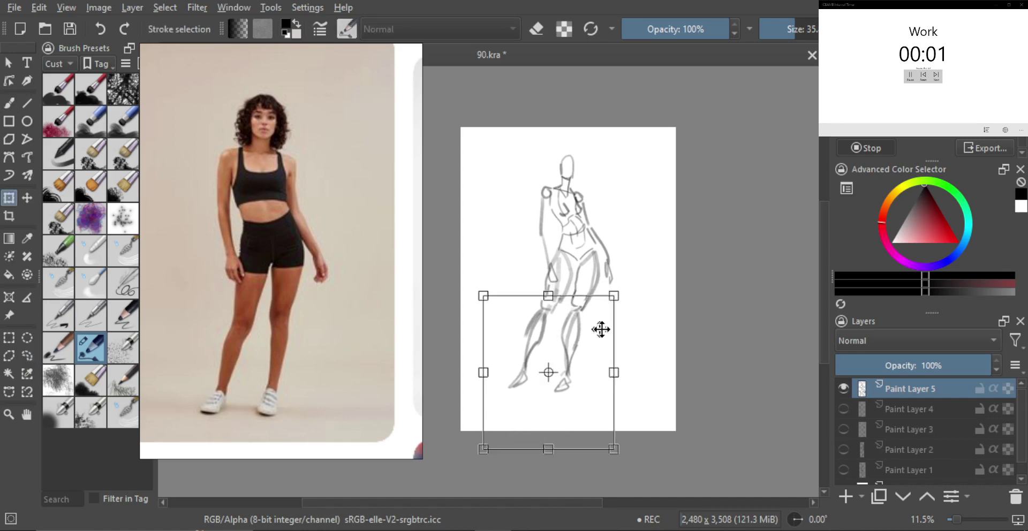
key(Return)
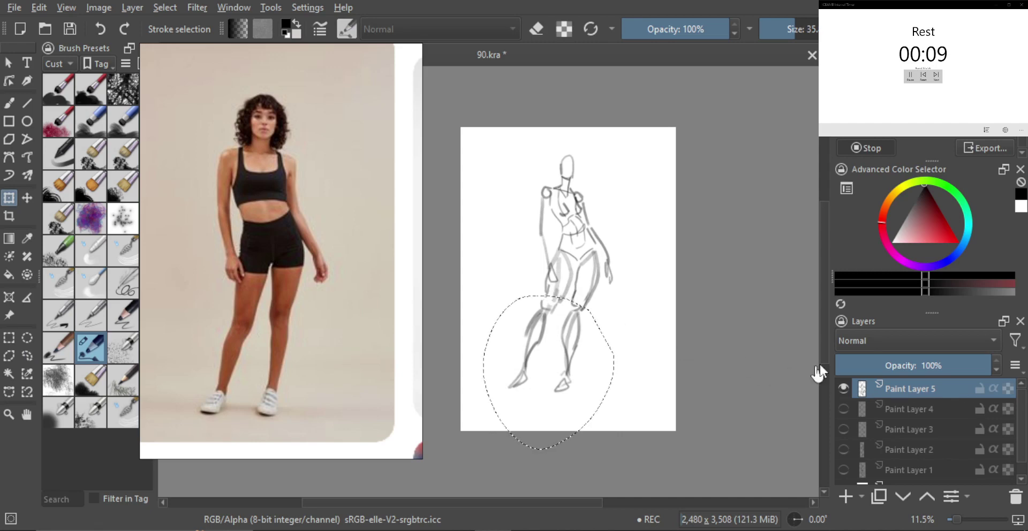
Hide Paint Layer 5, add a new paint layer, deselect, and frame the black-and-white side-view photo with raised arms.
click(843, 387)
click(845, 496)
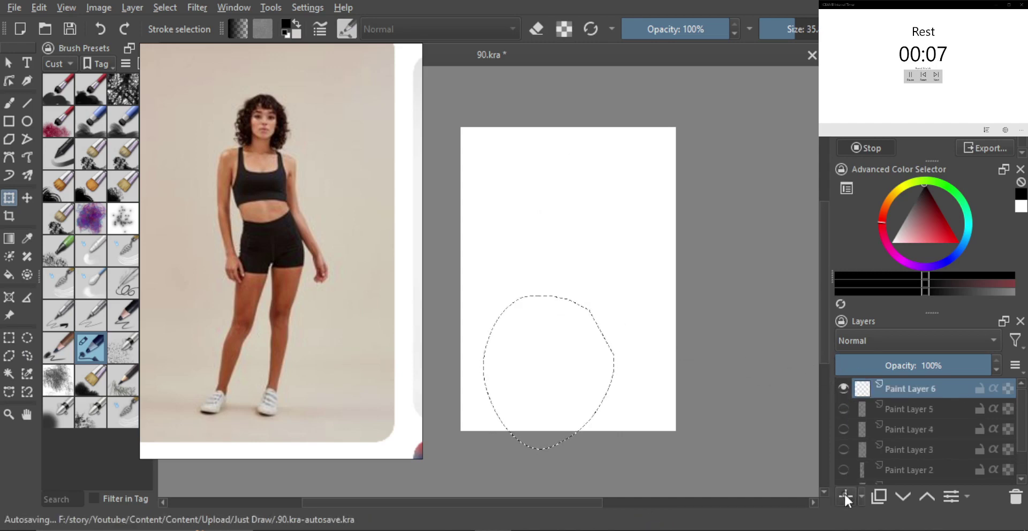
click(583, 333)
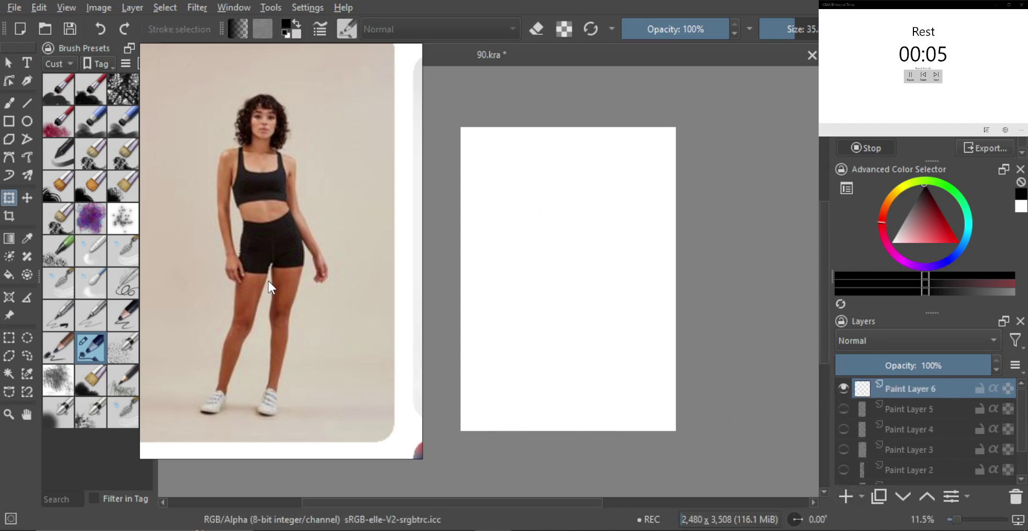
drag(321, 290, 269, 292)
drag(416, 292, 322, 273)
click(583, 251)
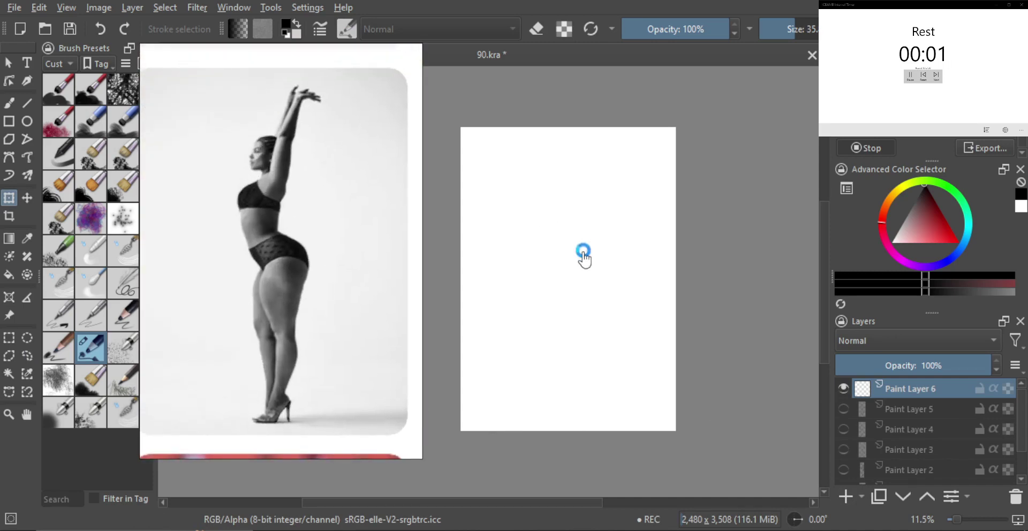
key(b)
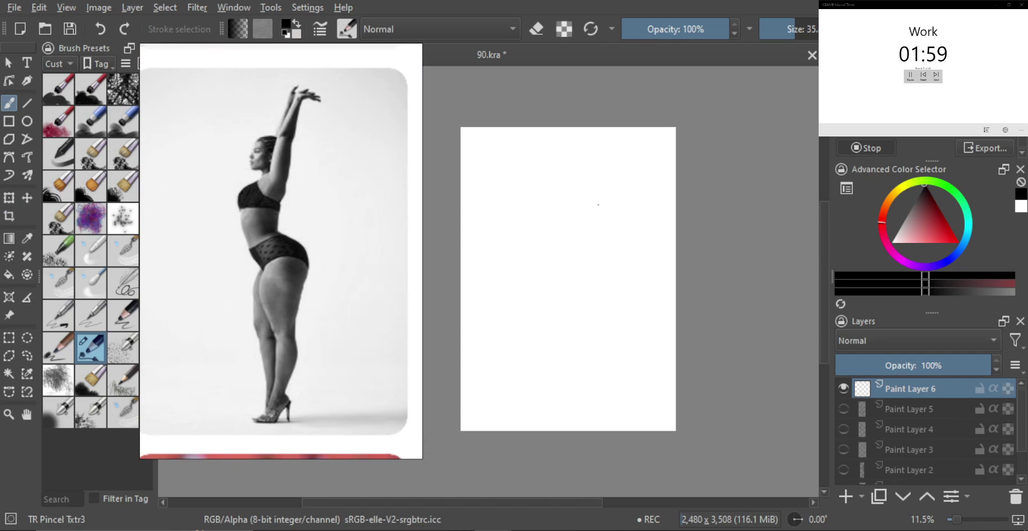
Sketch the side-view torso, the rounded pelvis and buttocks, and the first front thigh curve.
mouse_move(586, 203)
mouse_down()
mouse_move(574, 188)
mouse_move(555, 207)
mouse_move(563, 254)
mouse_move(583, 242)
mouse_move(588, 217)
mouse_move(586, 248)
mouse_move(589, 210)
mouse_move(587, 248)
mouse_move(566, 255)
mouse_move(556, 207)
mouse_up()
key(ctrl+z)
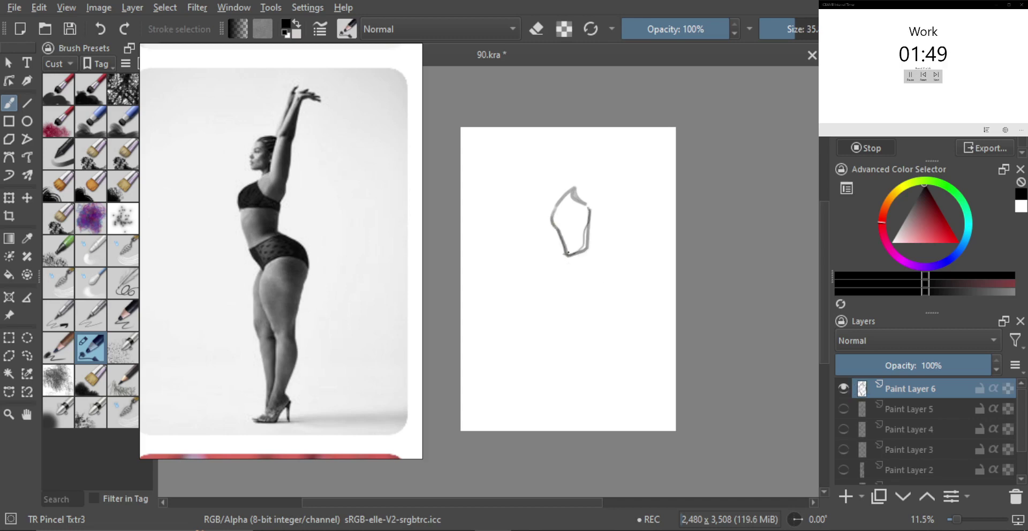
drag(563, 257, 575, 292)
mouse_move(590, 248)
mouse_down()
mouse_move(627, 266)
mouse_move(626, 285)
mouse_move(606, 293)
mouse_move(580, 290)
mouse_move(602, 272)
mouse_move(576, 282)
mouse_move(572, 319)
mouse_move(587, 361)
mouse_up()
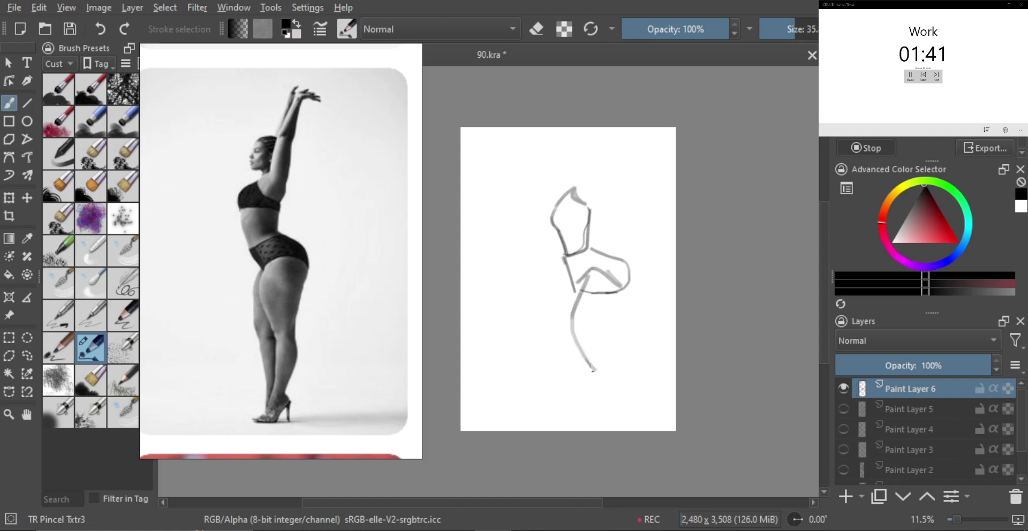
Close the near thigh's outline, add the far thigh in front of it, and draw the neck and start of the head.
drag(620, 298, 608, 375)
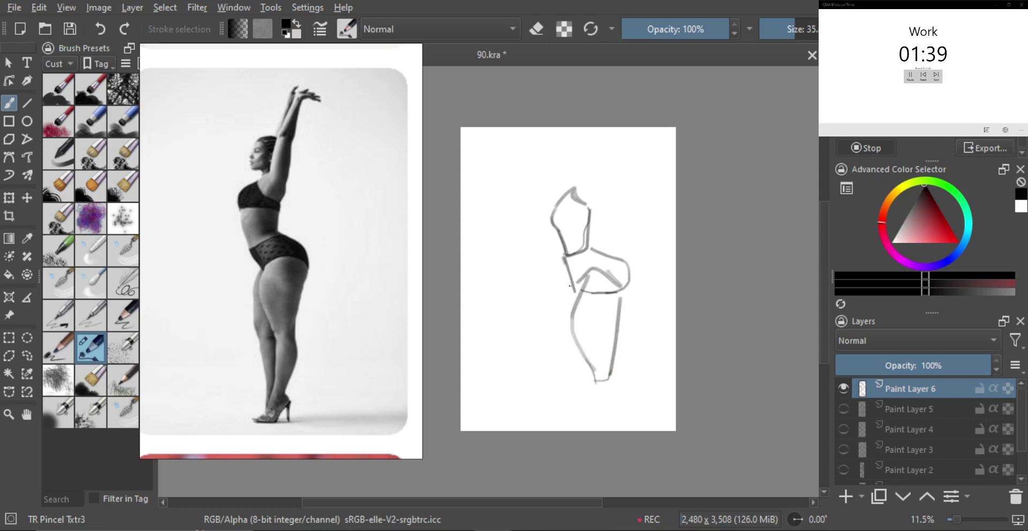
mouse_move(574, 284)
mouse_down()
mouse_move(561, 337)
mouse_move(572, 371)
mouse_up()
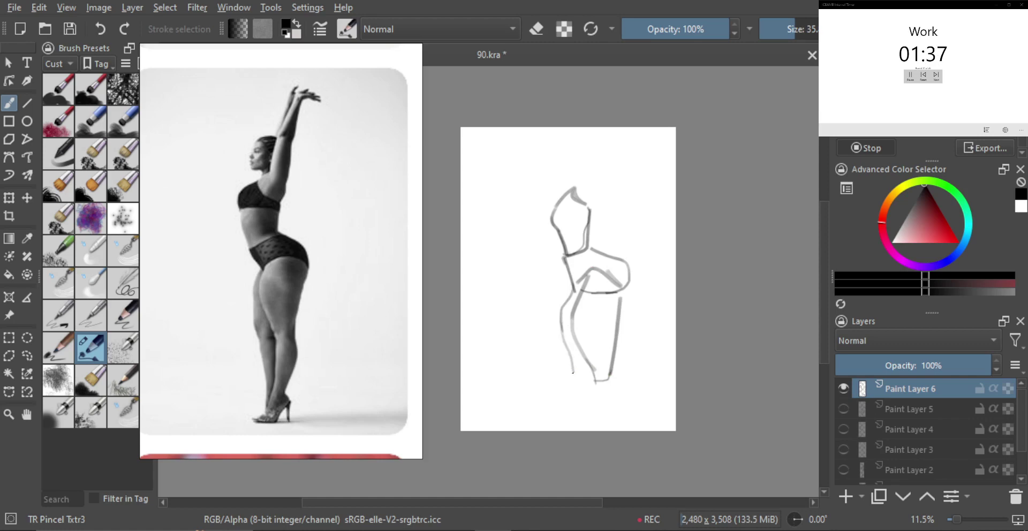
mouse_move(562, 327)
mouse_down()
mouse_move(565, 369)
mouse_move(590, 369)
mouse_up()
mouse_move(582, 143)
mouse_down()
mouse_move(561, 168)
mouse_move(585, 173)
mouse_up()
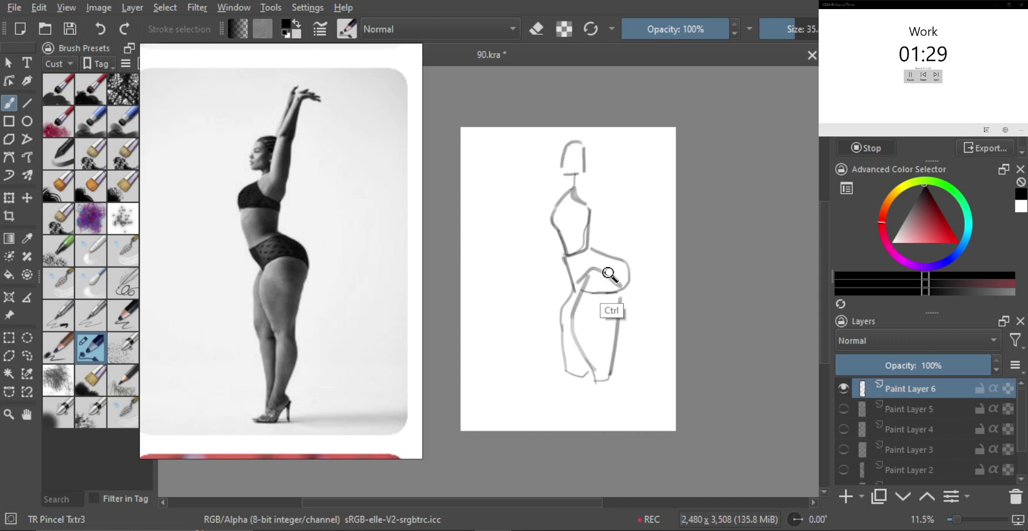
Scale the whole side-view figure down to make room for the lower legs, then return to the brush.
key(ctrl+t)
mouse_move(630, 384)
mouse_down()
mouse_move(591, 318)
mouse_move(592, 328)
mouse_move(601, 323)
mouse_move(576, 347)
mouse_move(578, 381)
mouse_up()
key(Return)
key(b)
With a slightly larger brush, draw both lower legs and the high-heeled feet.
drag(589, 324, 589, 351)
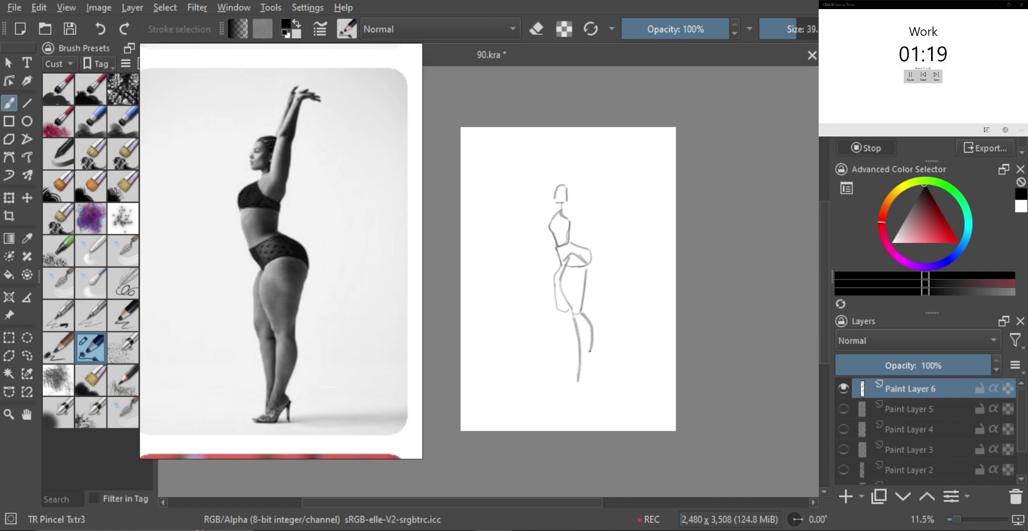
mouse_move(562, 398)
mouse_down()
mouse_move(553, 403)
mouse_move(575, 400)
mouse_move(581, 382)
mouse_move(570, 396)
mouse_up()
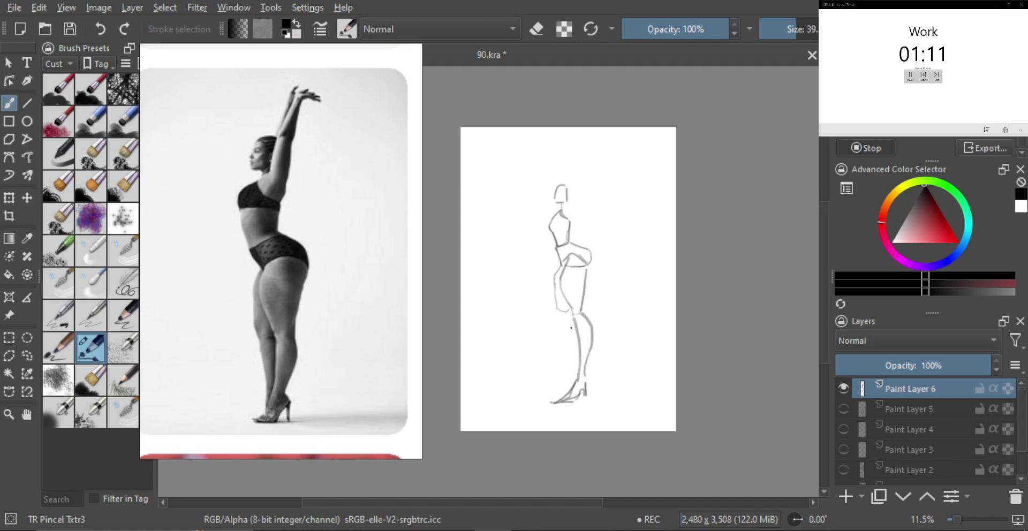
drag(563, 323, 571, 393)
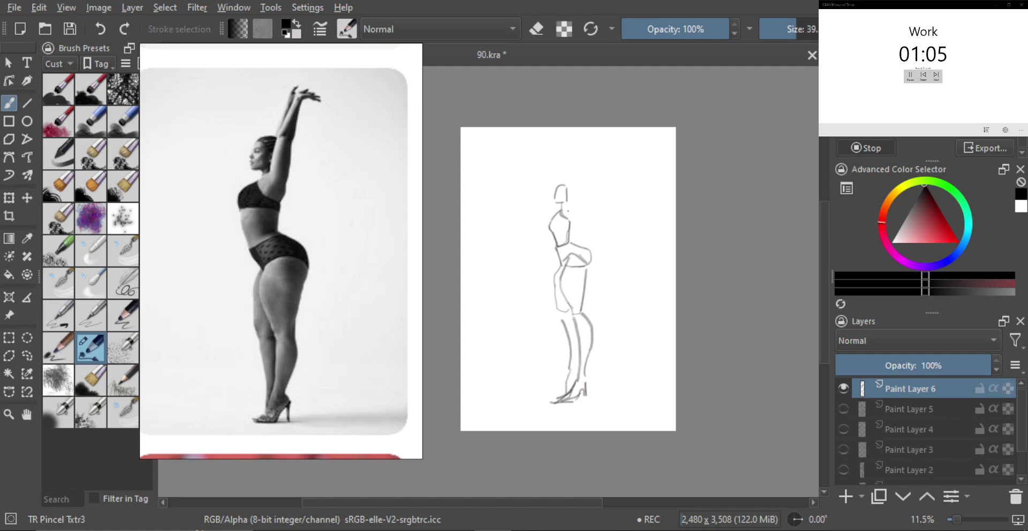
Draw the raised upper arm and the tapered forearm reaching up past the head, redoing the back contour.
mouse_move(568, 188)
mouse_down()
mouse_move(579, 164)
mouse_move(585, 171)
mouse_up()
drag(584, 174, 577, 216)
key(ctrl+z)
mouse_move(574, 167)
mouse_down()
mouse_move(591, 141)
mouse_move(594, 153)
mouse_up()
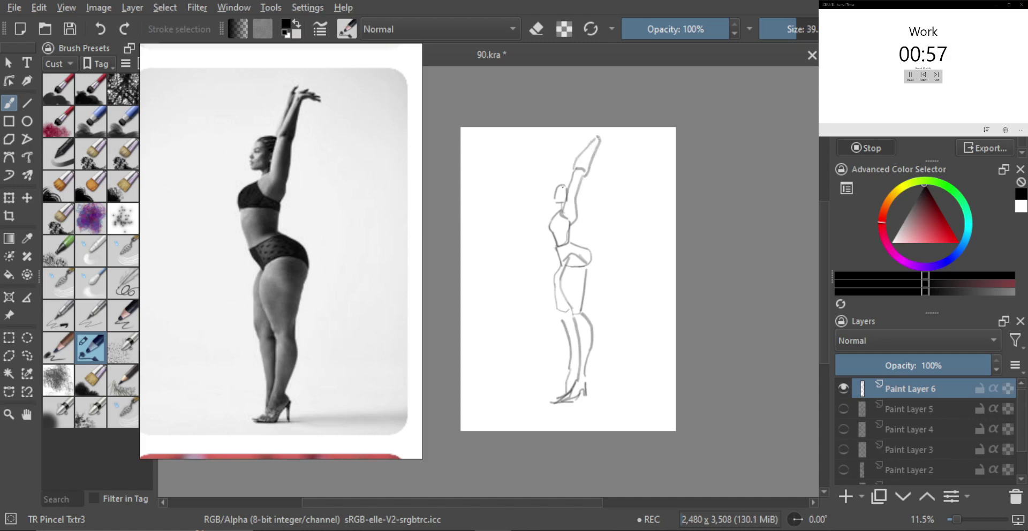
Select the raised forearm freehand and shift it slightly down, then sketch the second forearm and both hands.
mouse_move(557, 186)
mouse_down()
mouse_move(551, 204)
mouse_move(566, 161)
mouse_move(586, 204)
mouse_up()
key(l)
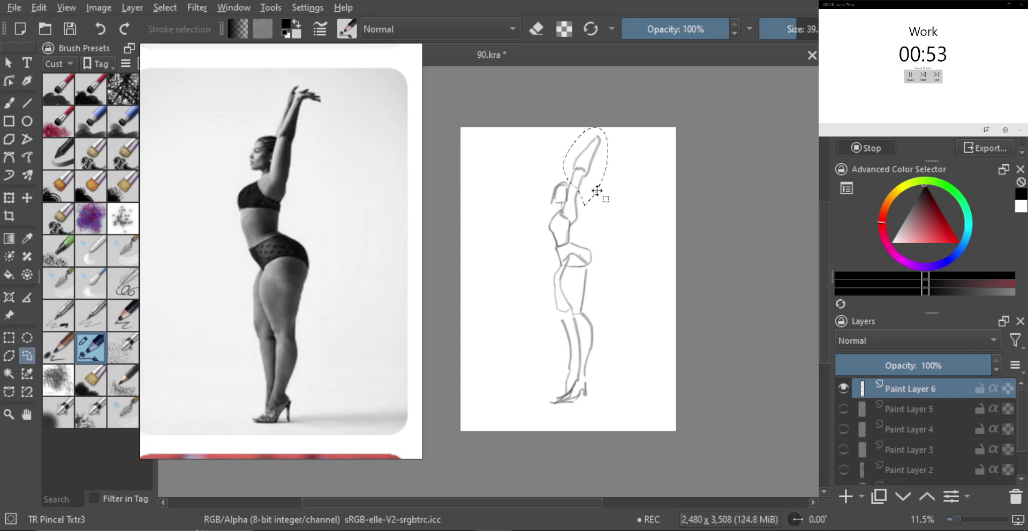
key(ctrl+t)
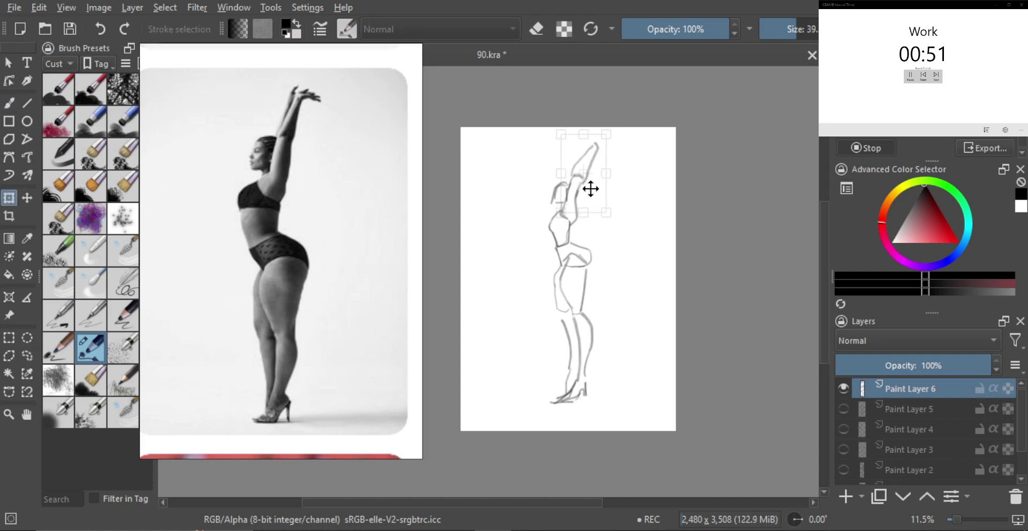
key(Return)
key(b)
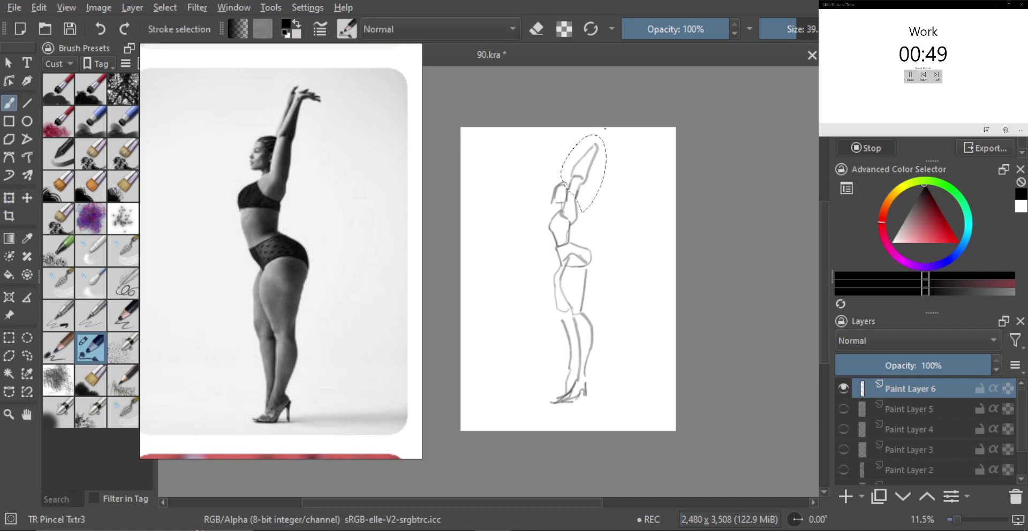
key(ctrl+shift+a)
mouse_move(594, 143)
mouse_down()
mouse_move(609, 145)
mouse_move(579, 168)
mouse_move(592, 145)
mouse_up()
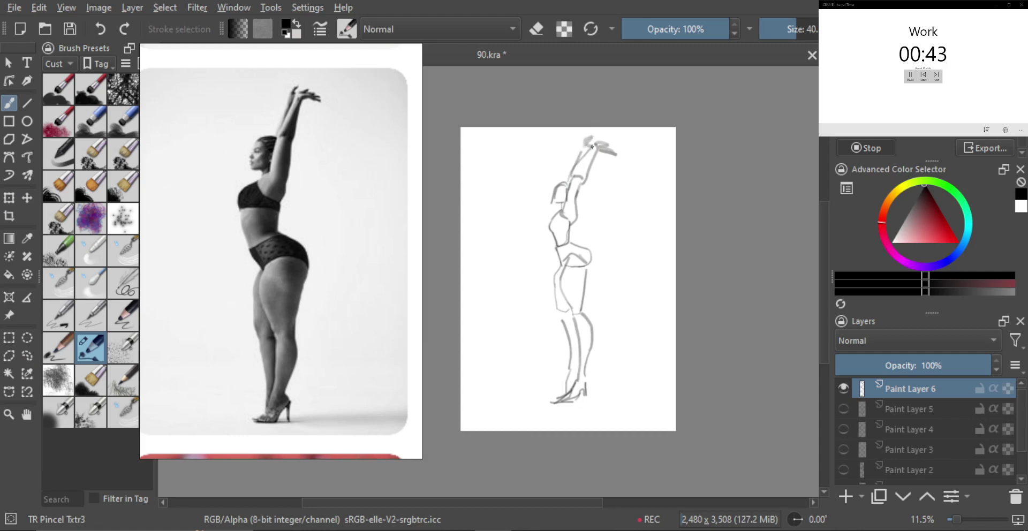
With a larger brush, shade the bra and briefs and darken the back edge of the thigh.
key(bracketright)
key(bracketright)
mouse_move(573, 226)
mouse_down()
mouse_move(573, 246)
mouse_move(551, 246)
mouse_move(563, 271)
mouse_up()
mouse_move(561, 282)
mouse_down()
mouse_move(572, 244)
mouse_move(560, 270)
mouse_move(593, 268)
mouse_move(580, 311)
mouse_move(583, 290)
mouse_up()
mouse_move(570, 245)
mouse_down()
mouse_move(595, 254)
mouse_move(591, 270)
mouse_move(574, 274)
mouse_up()
mouse_move(561, 259)
mouse_down()
mouse_move(573, 249)
mouse_move(592, 256)
mouse_move(557, 227)
mouse_up()
key(bracketright)
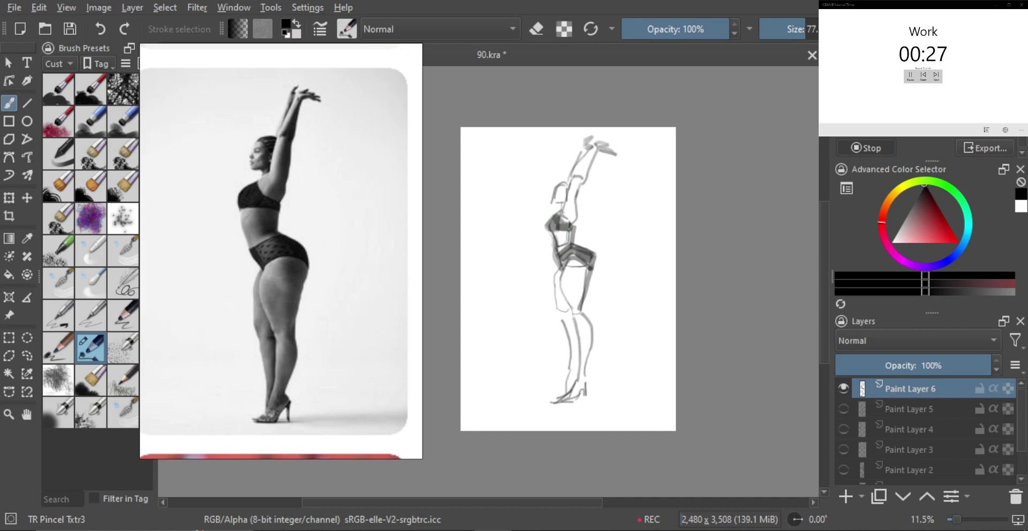
Add broad shading along the legs, the high-heeled feet, the torso side and the raised arm.
key(bracketleft)
drag(565, 400, 582, 393)
drag(563, 316, 578, 311)
drag(583, 267, 581, 387)
drag(565, 300, 572, 391)
mouse_move(558, 259)
mouse_down()
mouse_move(584, 256)
mouse_move(574, 206)
mouse_move(599, 149)
mouse_up()
key(bracketleft)
key(bracketleft)
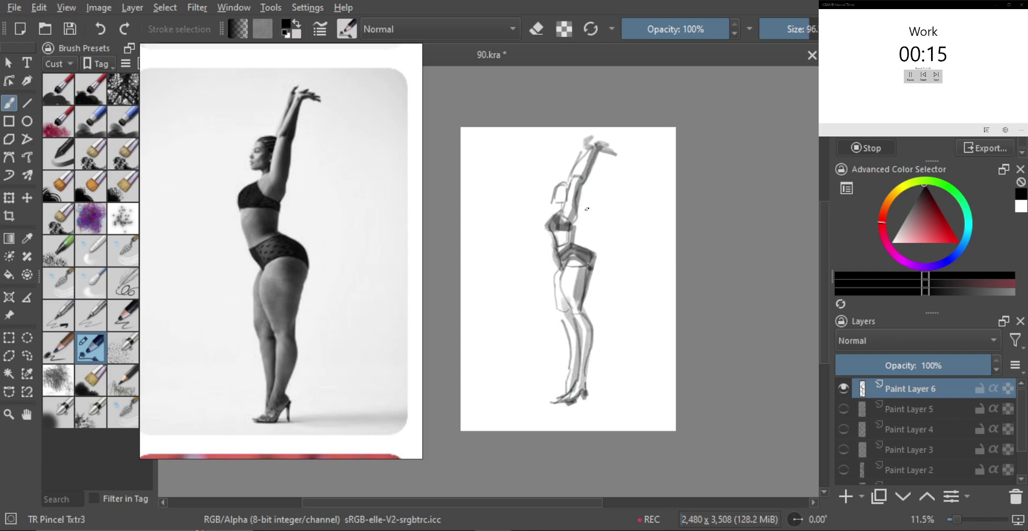
Shade the waist and head lightly, and paint the cast shadow on the floor behind the heel.
drag(564, 232, 572, 245)
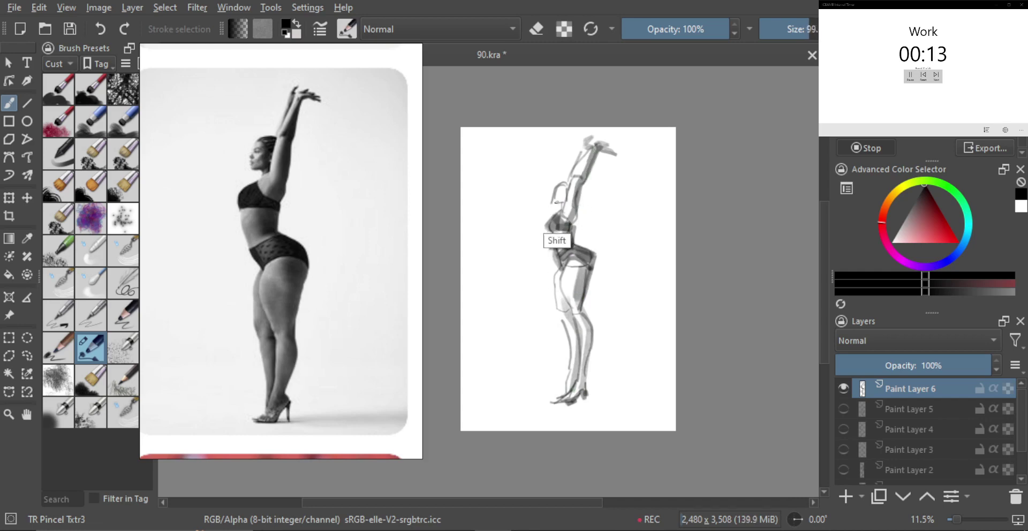
drag(557, 195, 560, 208)
key(bracketleft)
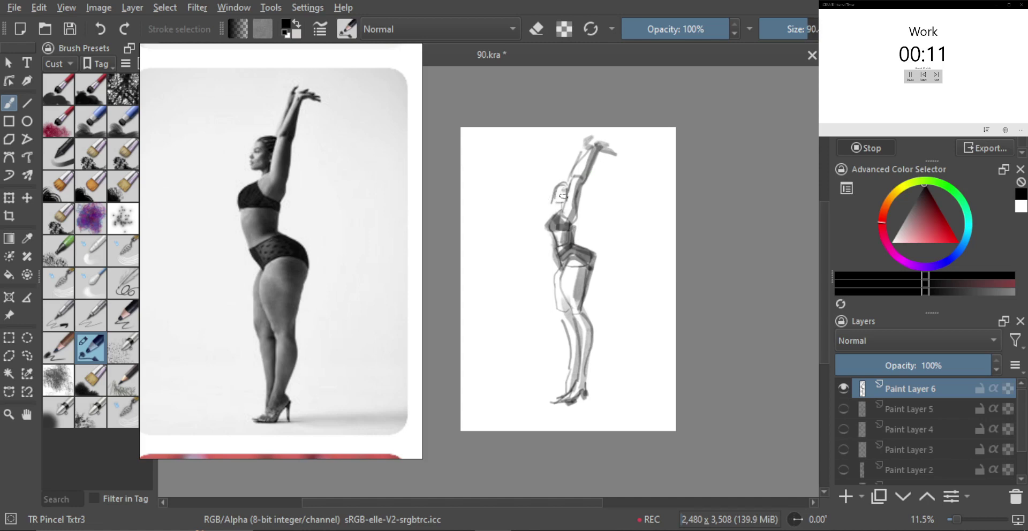
mouse_move(591, 389)
mouse_down()
mouse_move(601, 391)
mouse_move(587, 407)
mouse_move(597, 405)
mouse_move(564, 400)
mouse_move(600, 402)
mouse_up()
key(ctrl+z)
mouse_move(586, 403)
mouse_down()
mouse_move(642, 401)
mouse_move(631, 399)
mouse_up()
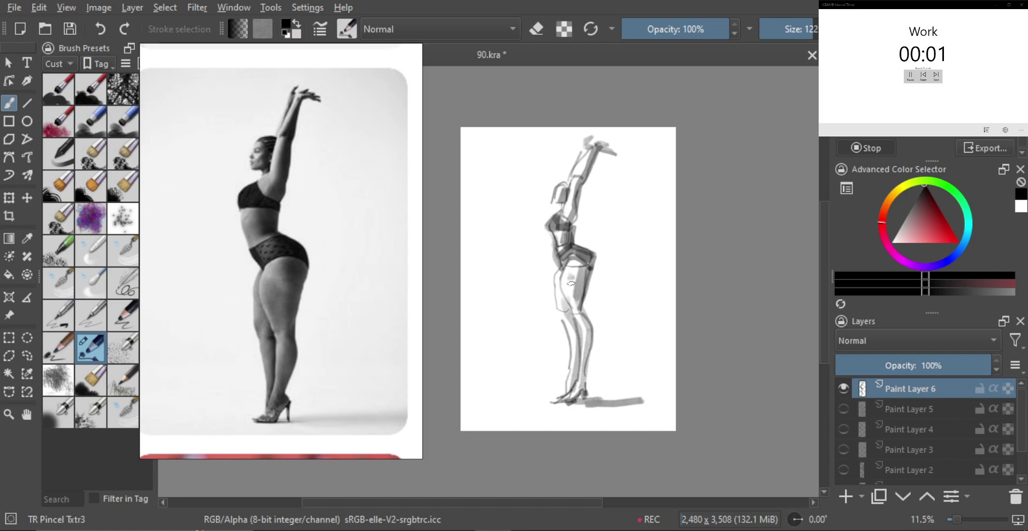
key(bracketleft)
Hide the finished sketch's layer, add a new paint layer, and enlarge the reference photo of the woman in grey leggings.
click(842, 390)
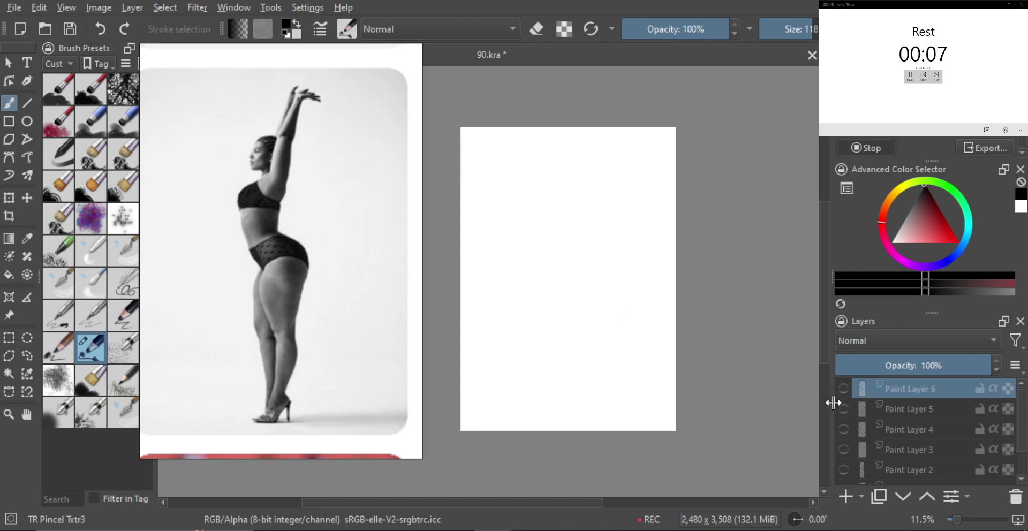
key(Insert)
click(329, 305)
scroll(289, 311, down, 5)
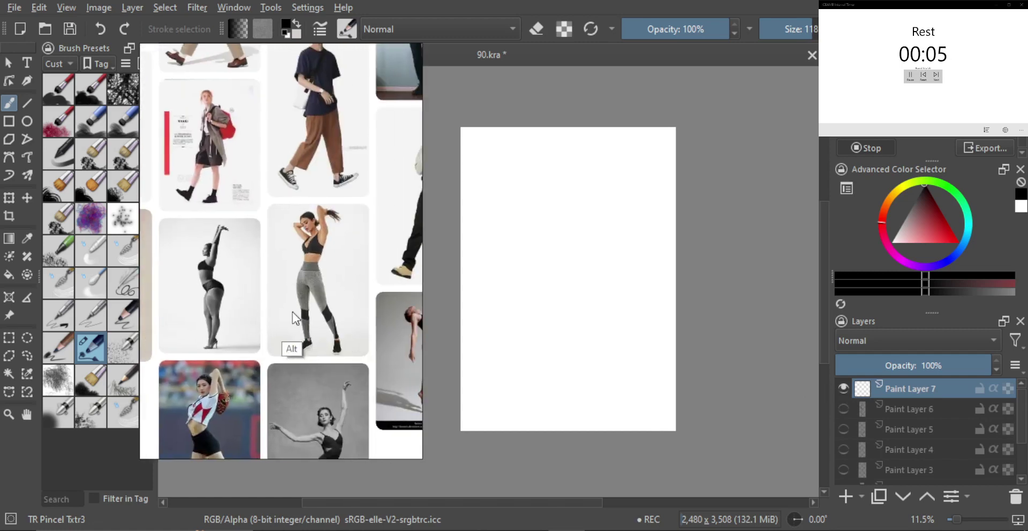
click(300, 317)
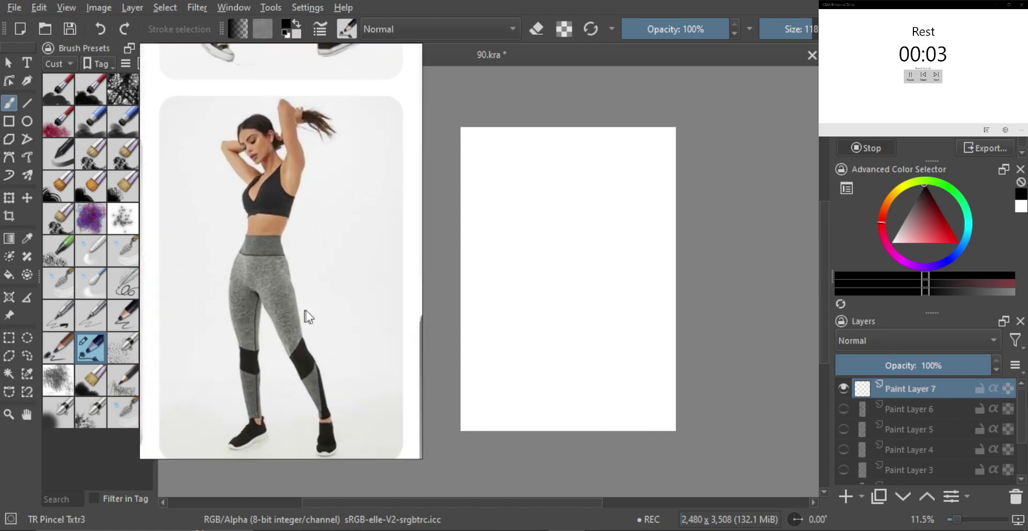
With a smaller brush, sketch the tilted ribcage, shoulder, waist and pelvis, and draw the first leg's outer thigh line.
mouse_move(571, 249)
mouse_down()
mouse_move(567, 258)
mouse_move(562, 237)
mouse_move(544, 233)
mouse_up()
key(ctrl+z)
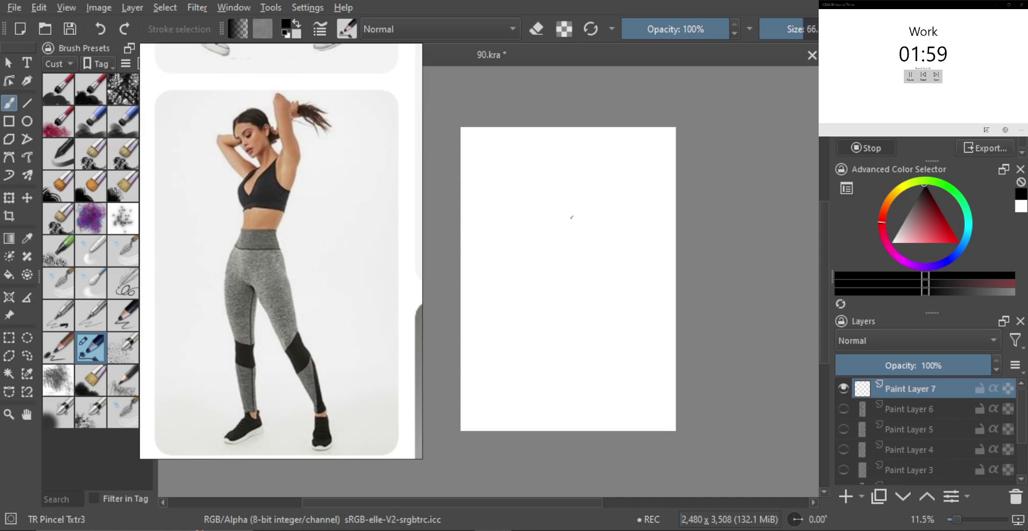
mouse_move(576, 198)
mouse_down()
mouse_move(557, 200)
mouse_move(578, 189)
mouse_move(550, 209)
mouse_move(538, 250)
mouse_move(550, 241)
mouse_move(562, 249)
mouse_move(585, 214)
mouse_up()
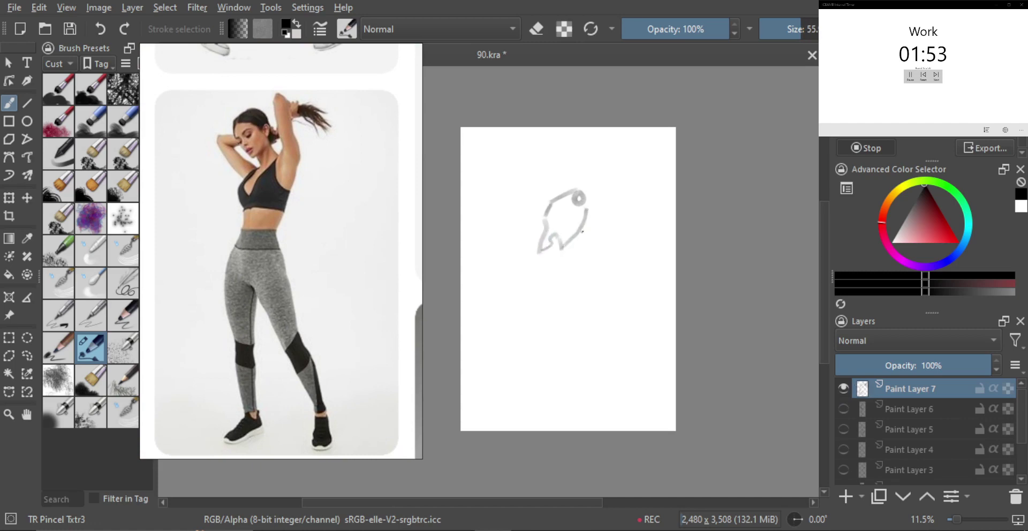
mouse_move(542, 252)
mouse_down()
mouse_move(555, 292)
mouse_move(570, 267)
mouse_move(583, 296)
mouse_move(565, 323)
mouse_move(534, 291)
mouse_move(520, 334)
mouse_up()
key(ctrl+z)
drag(523, 327, 546, 411)
key(ctrl+z)
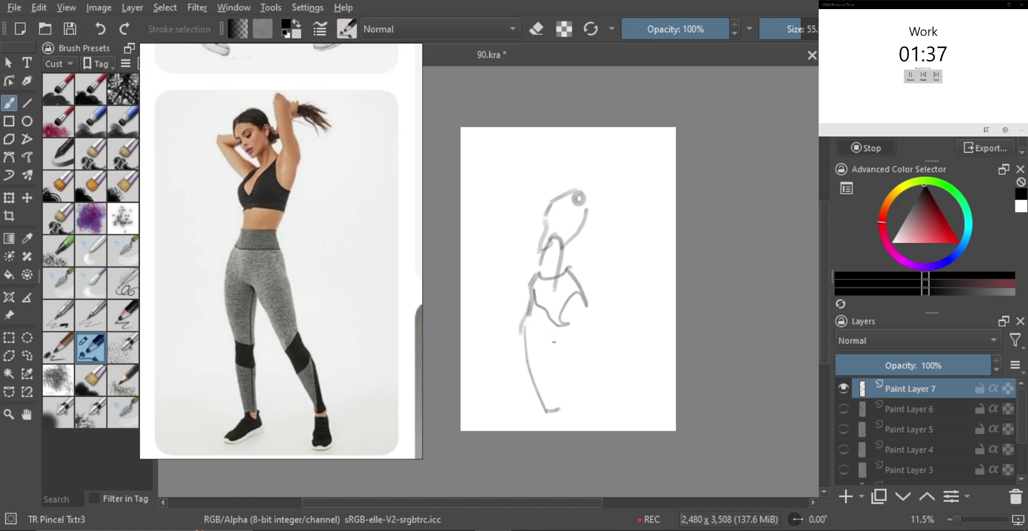
Close the first thigh with its inner line and draw the second, outstretched thigh down to the knee.
drag(552, 335, 559, 409)
mouse_move(575, 312)
mouse_down()
mouse_move(562, 345)
mouse_move(602, 339)
mouse_move(571, 368)
mouse_move(593, 403)
mouse_up()
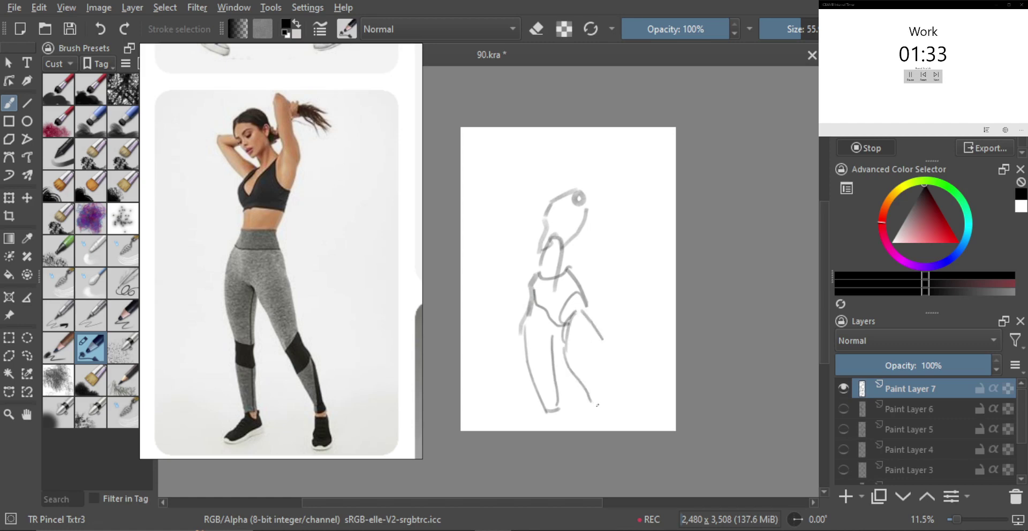
key(ctrl+z)
drag(565, 340, 598, 408)
mouse_move(598, 408)
mouse_down()
mouse_move(614, 402)
mouse_move(610, 369)
mouse_up()
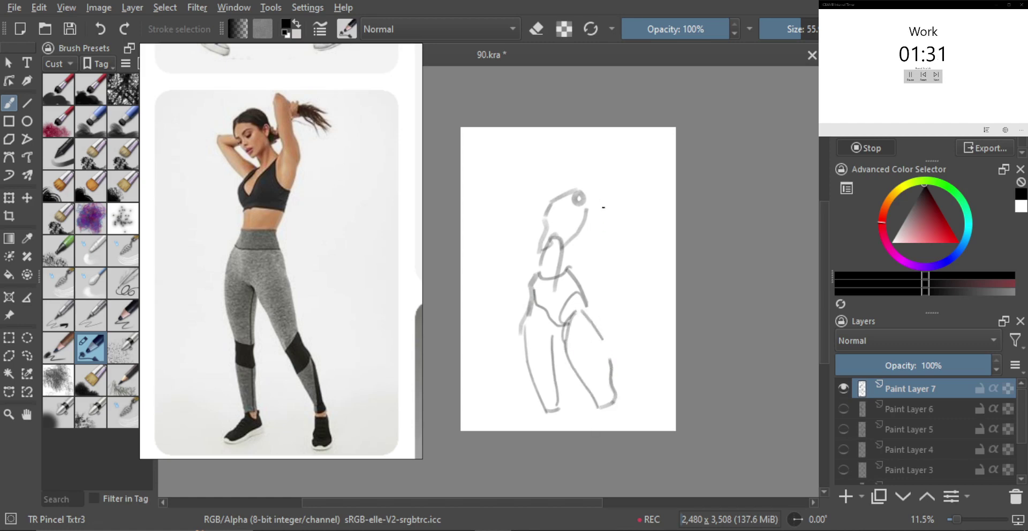
Draw both raised upper arms, the neck, the oval head and the chest contour between them.
drag(589, 216, 583, 149)
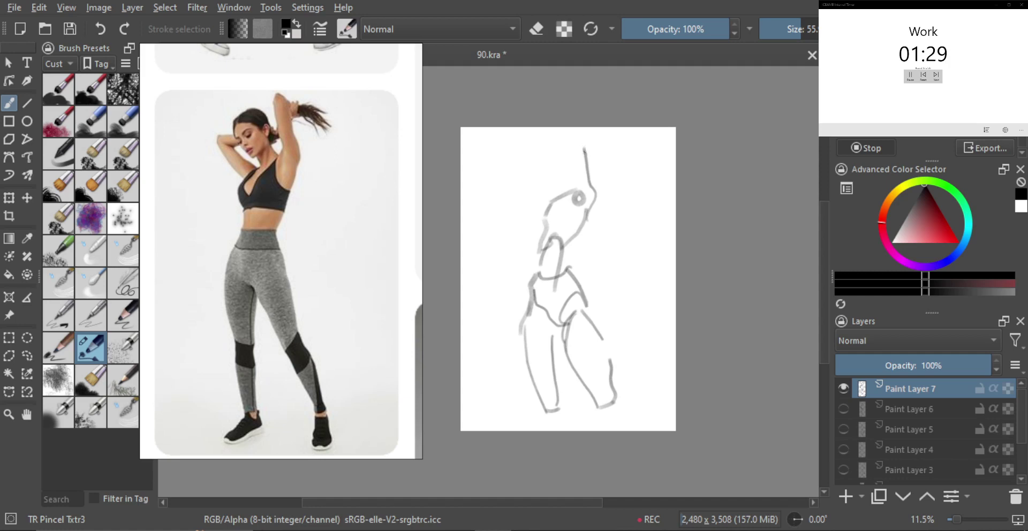
drag(577, 197, 583, 137)
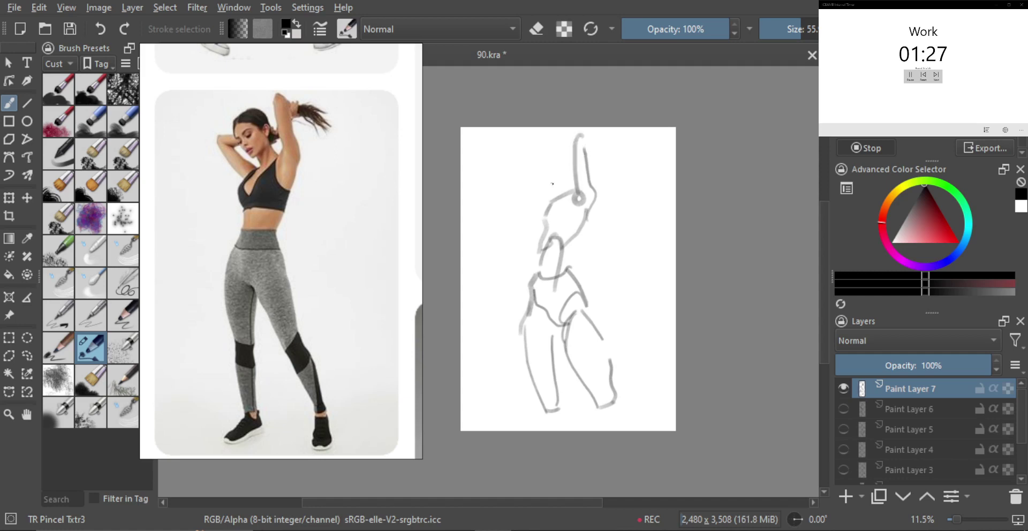
mouse_move(546, 220)
mouse_down()
mouse_move(543, 198)
mouse_move(524, 190)
mouse_move(508, 152)
mouse_move(537, 187)
mouse_up()
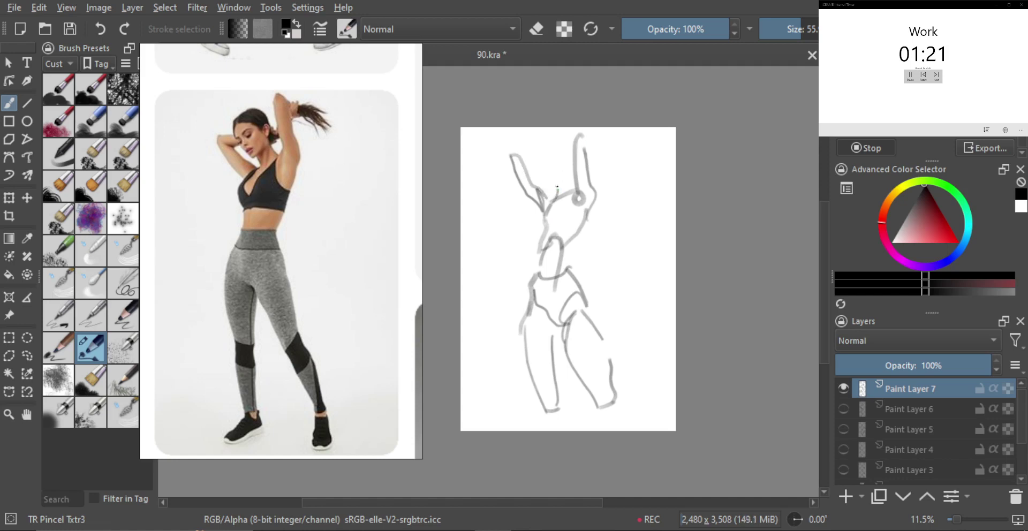
drag(555, 178, 562, 199)
mouse_move(561, 164)
mouse_down()
mouse_move(540, 141)
mouse_move(530, 151)
mouse_move(543, 174)
mouse_move(536, 240)
mouse_up()
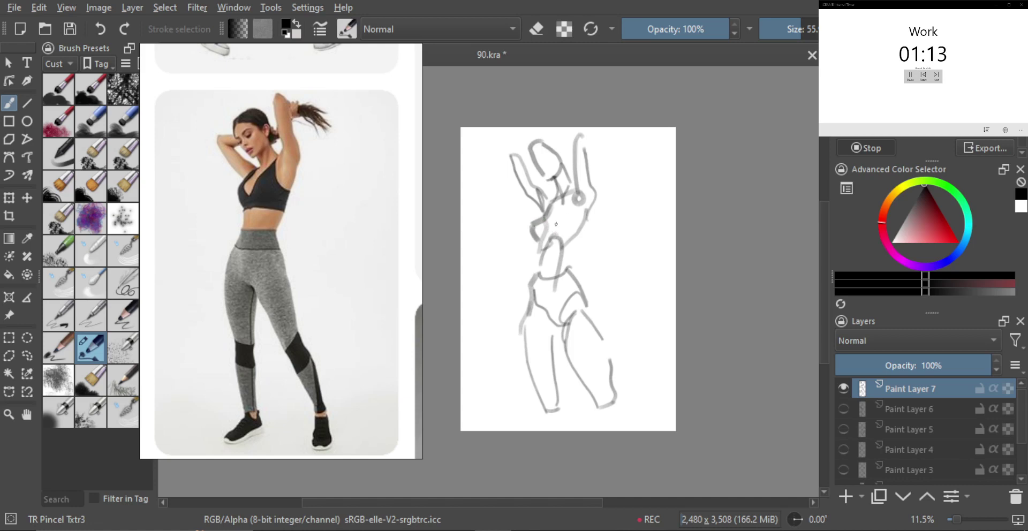
With a larger brush, block in the bra's straps and cups, and mark the leggings' waistband.
mouse_move(576, 199)
mouse_down()
mouse_move(551, 233)
mouse_move(558, 216)
mouse_move(542, 221)
mouse_move(536, 249)
mouse_up()
shift+click(550, 233)
key(bracketright)
key(bracketright)
mouse_move(574, 195)
mouse_down()
mouse_move(583, 226)
mouse_move(560, 248)
mouse_up()
key(bracketright)
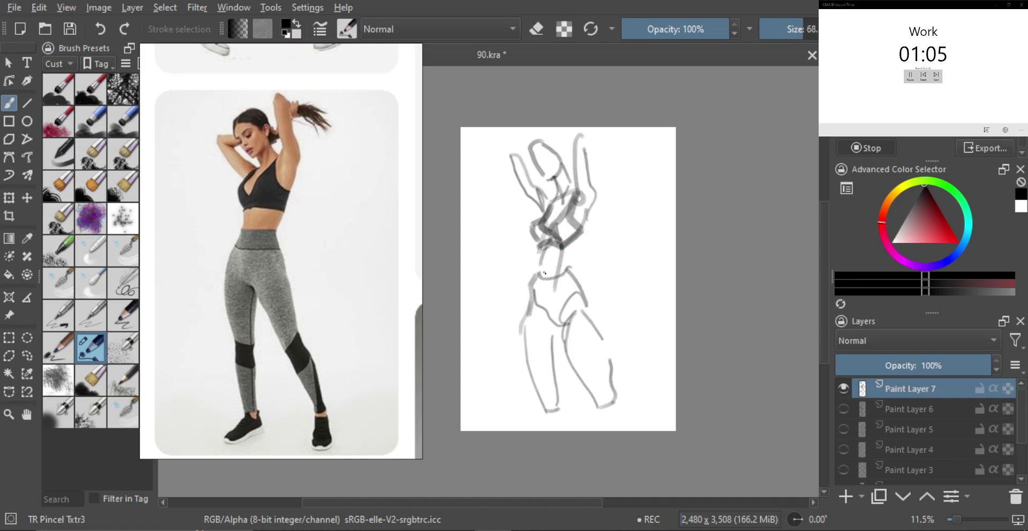
drag(540, 274, 566, 268)
Reduce the brush size and redraw the torso's side contour from the armpit down to the waist.
key(bracketleft)
key(bracketleft)
key(bracketleft)
drag(588, 212, 562, 269)
key(ctrl+z)
key(bracketleft)
key(bracketleft)
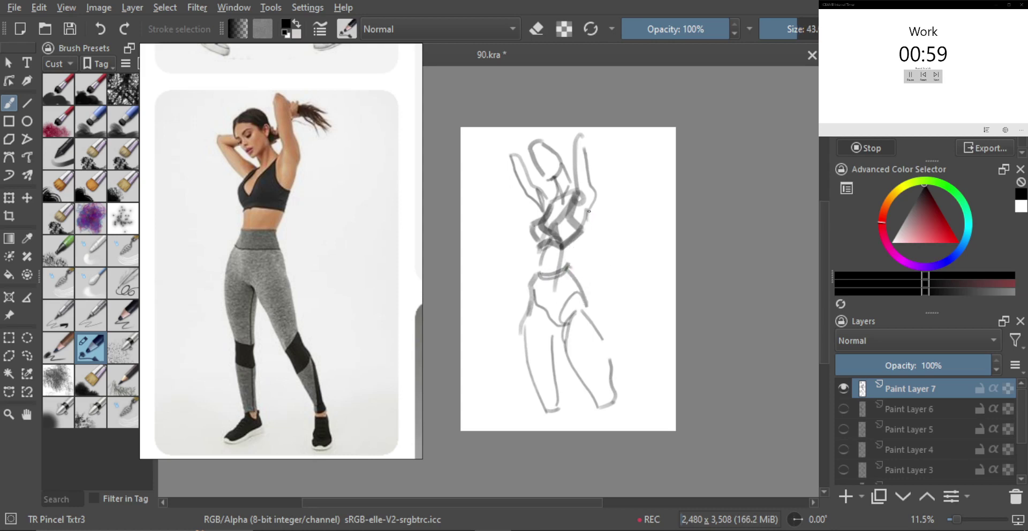
drag(589, 211, 565, 265)
key(ctrl+z)
key(ctrl+z)
drag(589, 219, 571, 264)
Darken the pelvis line and redraw the outer hip and thigh contours on both legs.
mouse_move(536, 274)
mouse_down()
mouse_move(533, 295)
mouse_move(551, 324)
mouse_up()
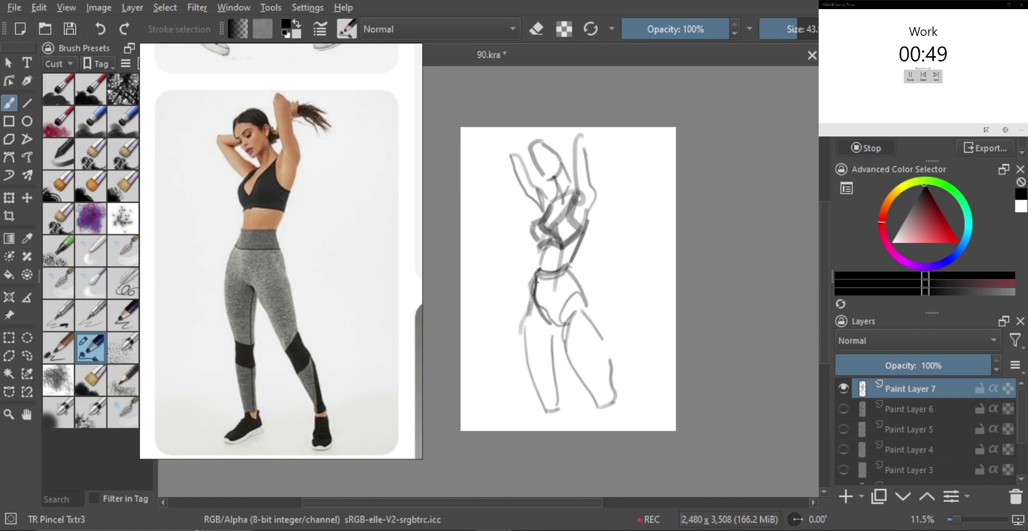
mouse_move(536, 277)
mouse_down()
mouse_move(522, 307)
mouse_move(540, 389)
mouse_up()
key(ctrl+z)
key(ctrl+z)
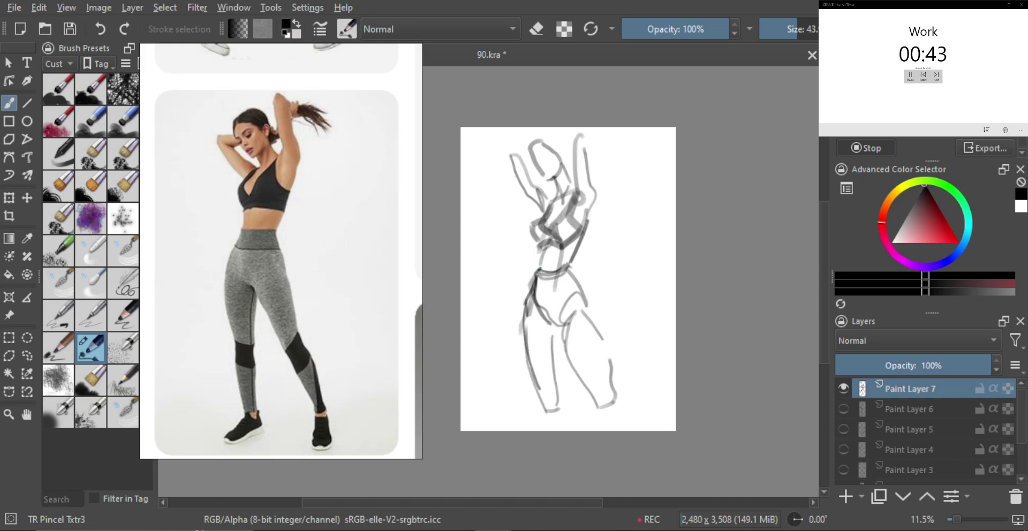
drag(569, 273, 586, 308)
key(ctrl+z)
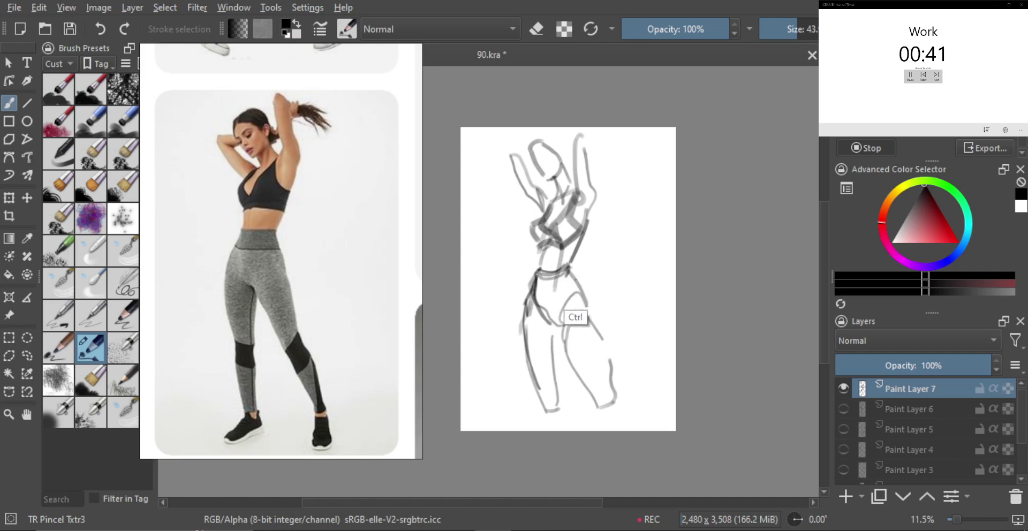
drag(570, 271, 608, 350)
key(ctrl+z)
drag(591, 318, 609, 354)
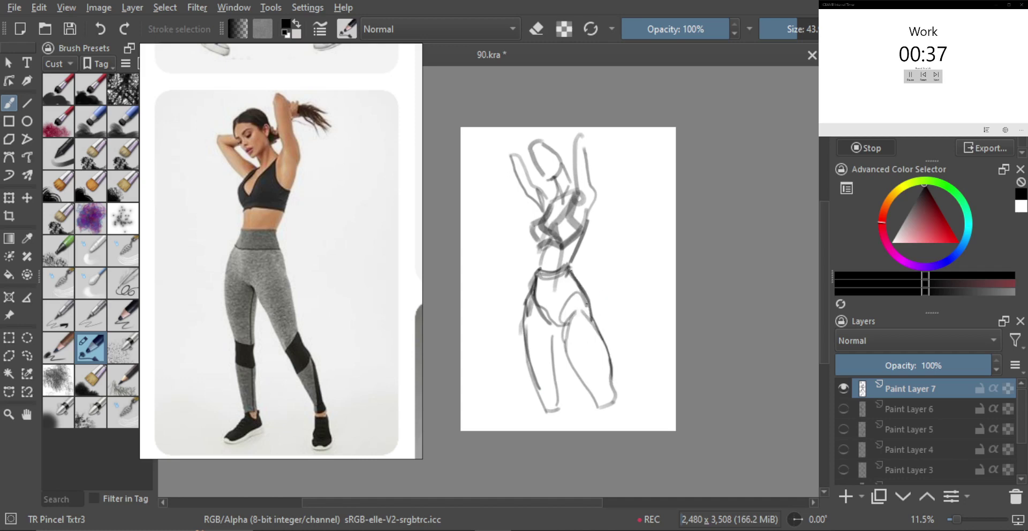
Scale the whole figure down and reposition it on the canvas, then return to the brush.
key(ctrl+t)
drag(621, 424, 599, 350)
drag(585, 287, 601, 326)
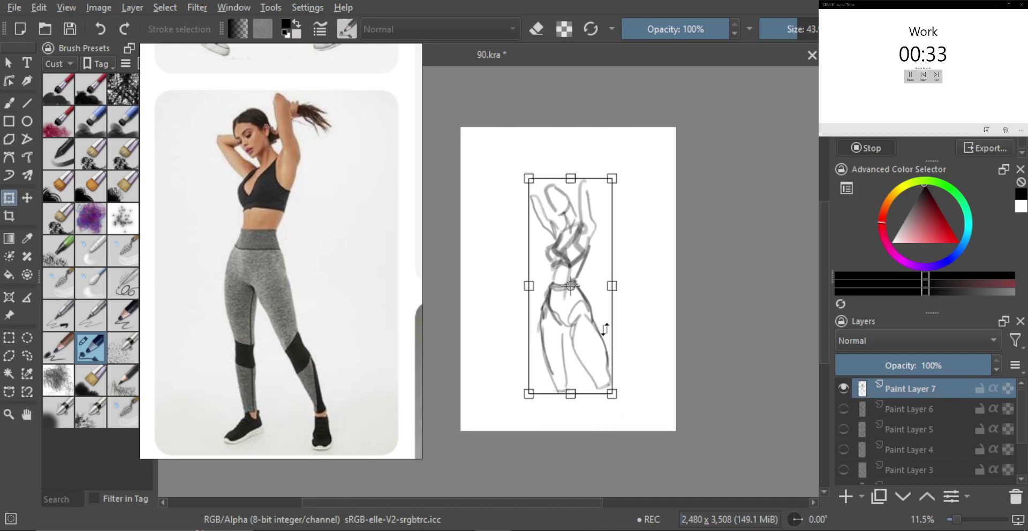
key(Return)
key(b)
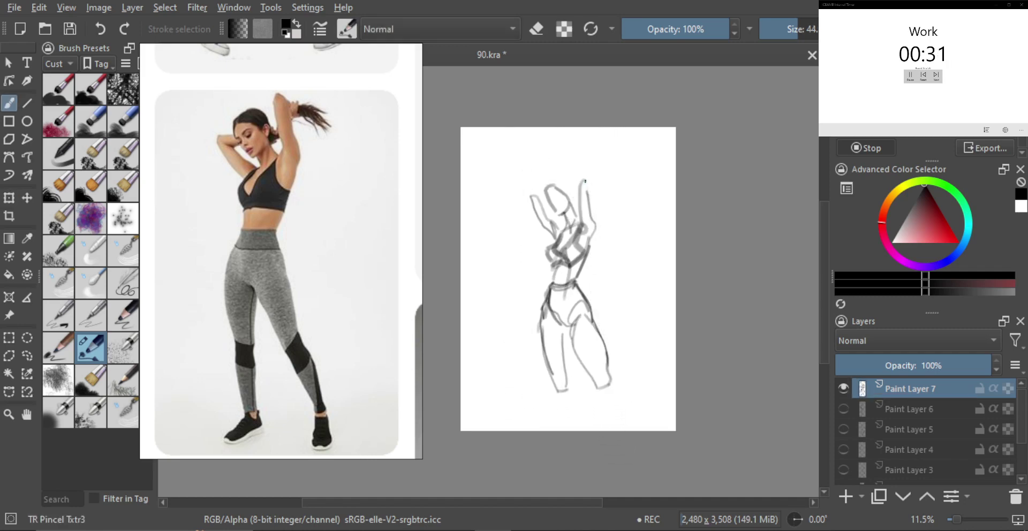
Draw the bent elbows, hair, hand and ponytail with a gradually larger brush, and shade the bra top.
mouse_move(531, 194)
mouse_down()
mouse_move(561, 176)
mouse_move(575, 192)
mouse_up()
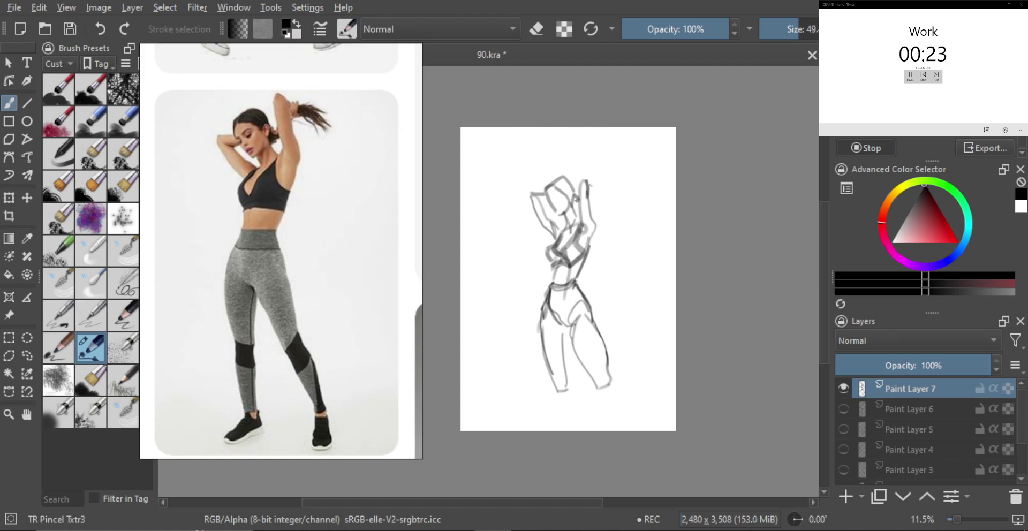
mouse_move(596, 181)
mouse_down()
mouse_move(583, 193)
mouse_move(610, 187)
mouse_move(569, 197)
mouse_move(561, 182)
mouse_up()
shift+click(598, 190)
shift+click(596, 185)
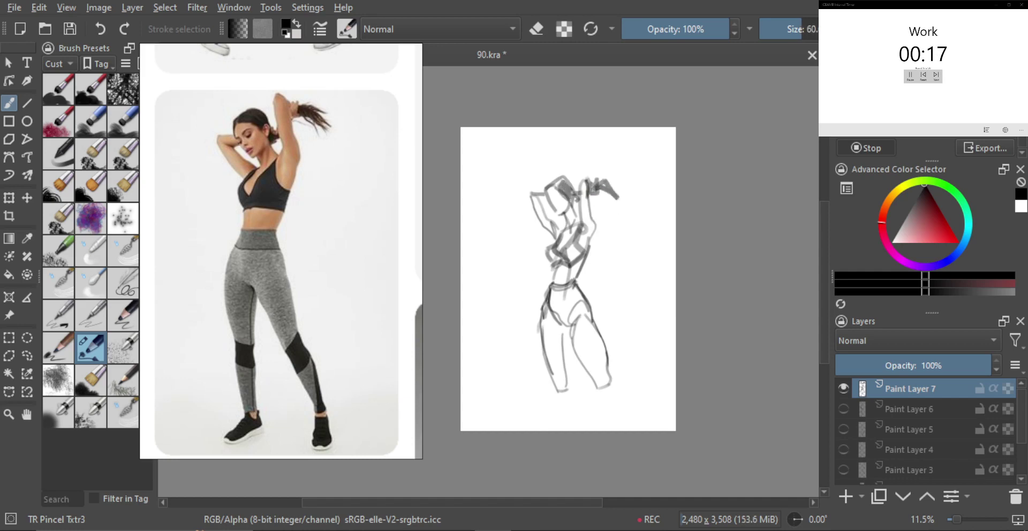
mouse_move(559, 245)
mouse_down()
mouse_move(554, 262)
mouse_move(578, 262)
mouse_up()
shift+click(568, 250)
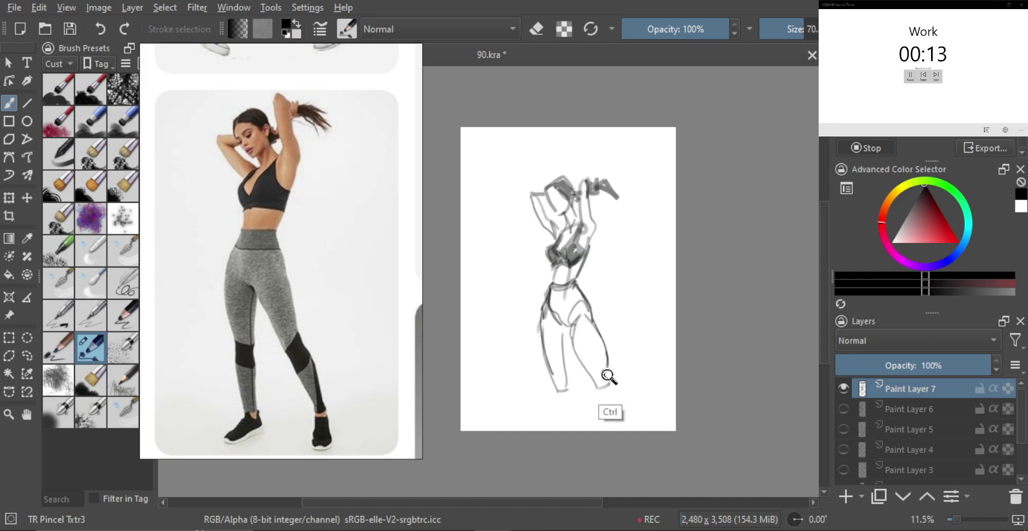
Scale the figure down further toward the upper canvas to make room for the lower legs, then return to the brush.
key(ctrl+t)
drag(616, 369, 586, 317)
key(ctrl+z)
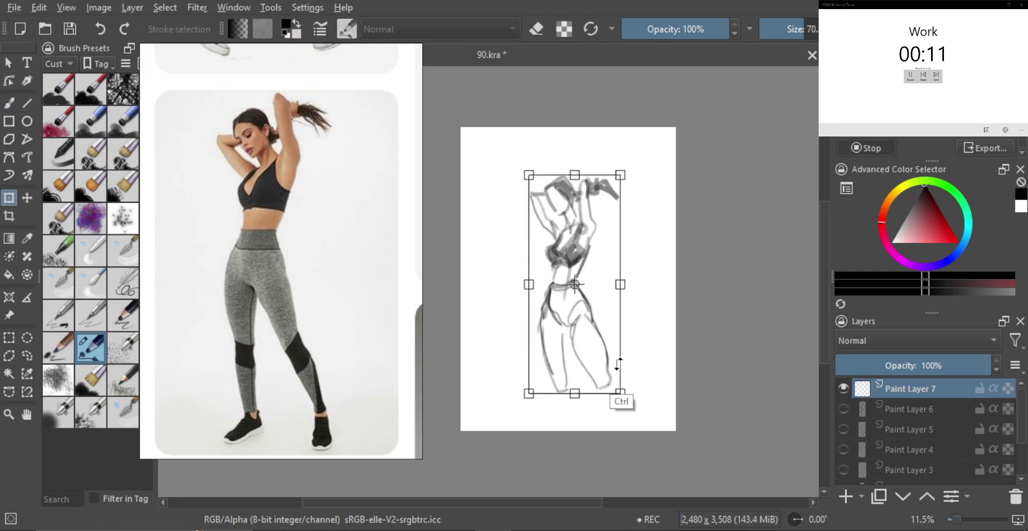
drag(619, 393, 593, 328)
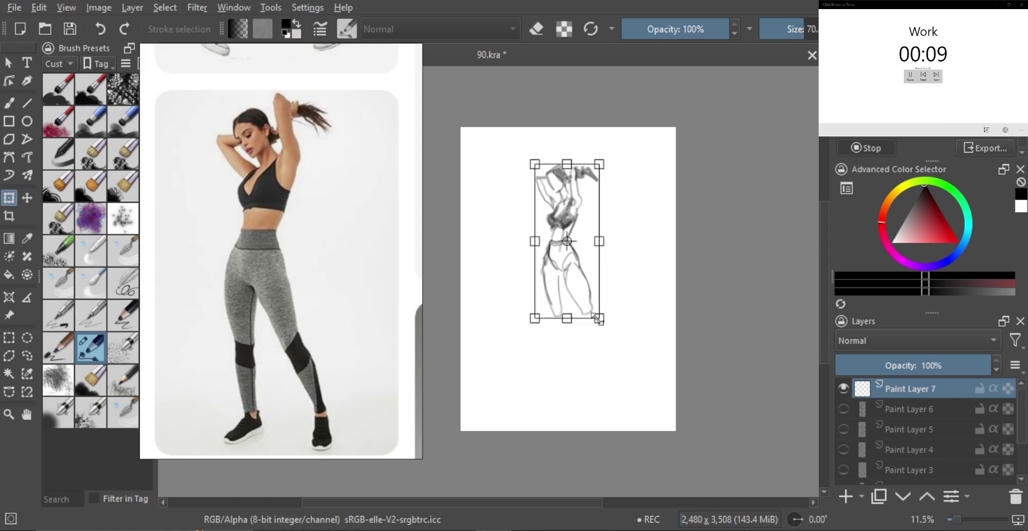
key(Return)
key(b)
key(shift)
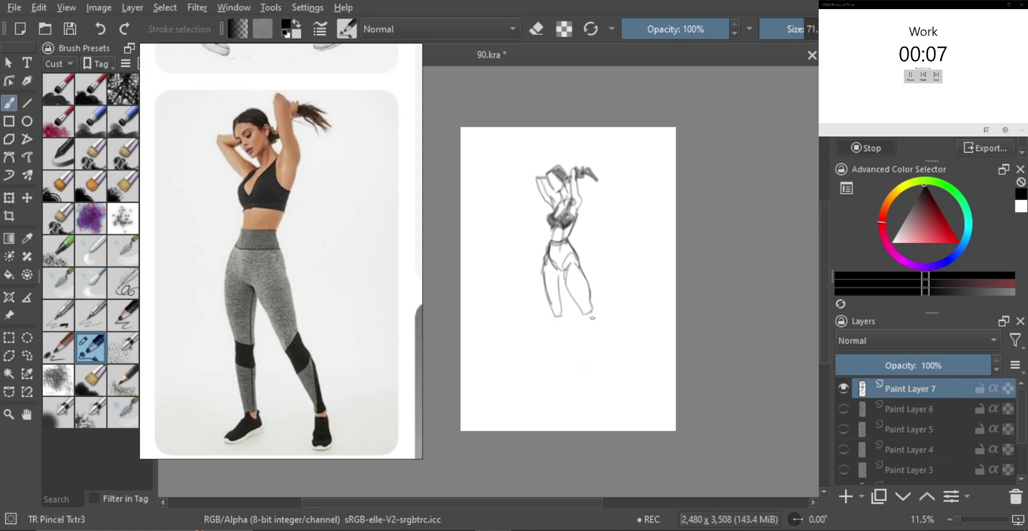
Draw both lower legs below the knees and finish them with simple foot shapes.
drag(588, 315, 614, 370)
drag(593, 314, 618, 372)
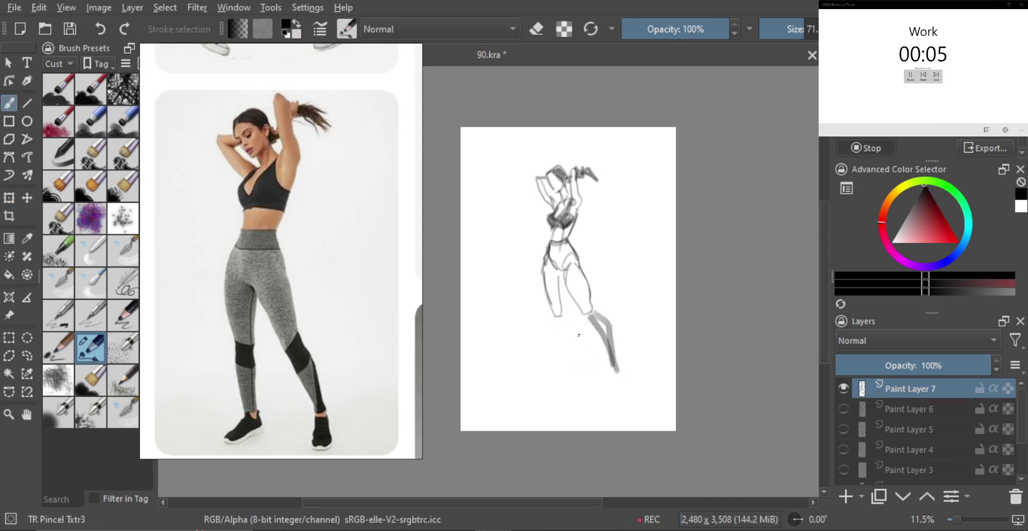
drag(557, 320, 571, 361)
mouse_move(562, 321)
mouse_down()
mouse_move(575, 384)
mouse_move(611, 395)
mouse_up()
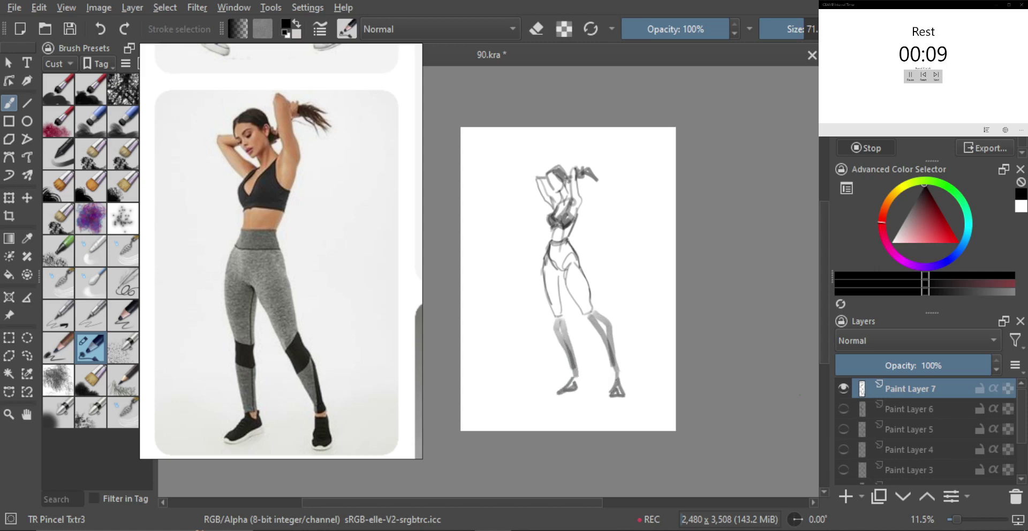
Hide the finished sketch's layer, add a new paint layer, and frame the reference photo of the figure in black overalls.
click(843, 388)
key(Insert)
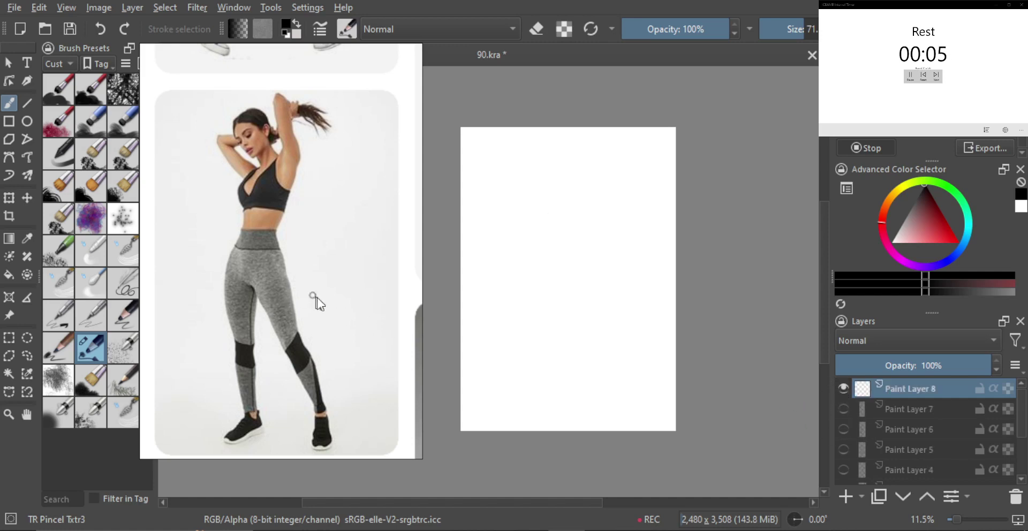
scroll(343, 301, down, 5)
drag(345, 321, 273, 384)
scroll(292, 299, up, 4)
drag(294, 296, 303, 316)
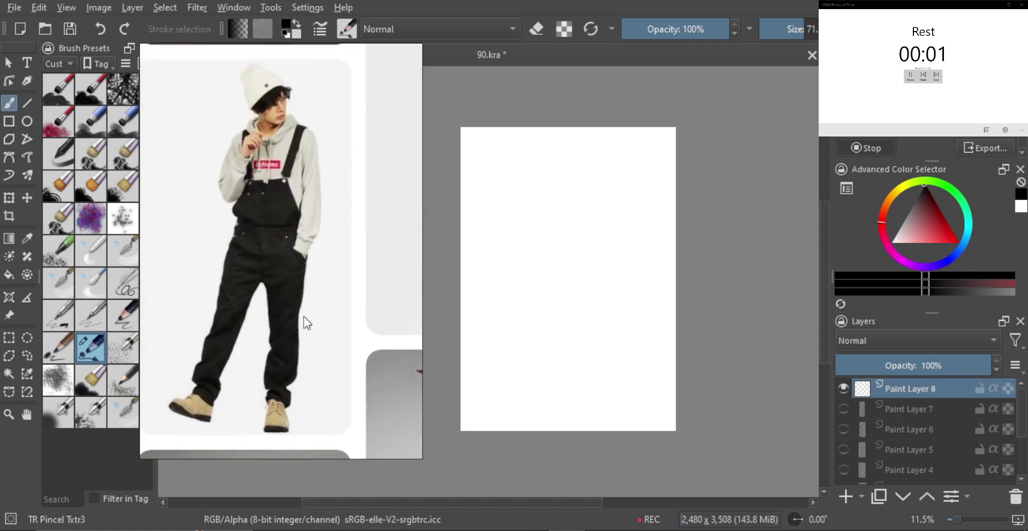
Draw the slanted shoulder line, curved torso line and angular pelvis with a smaller brush, undoing the trial marks.
drag(560, 251, 556, 263)
key(ctrl+z)
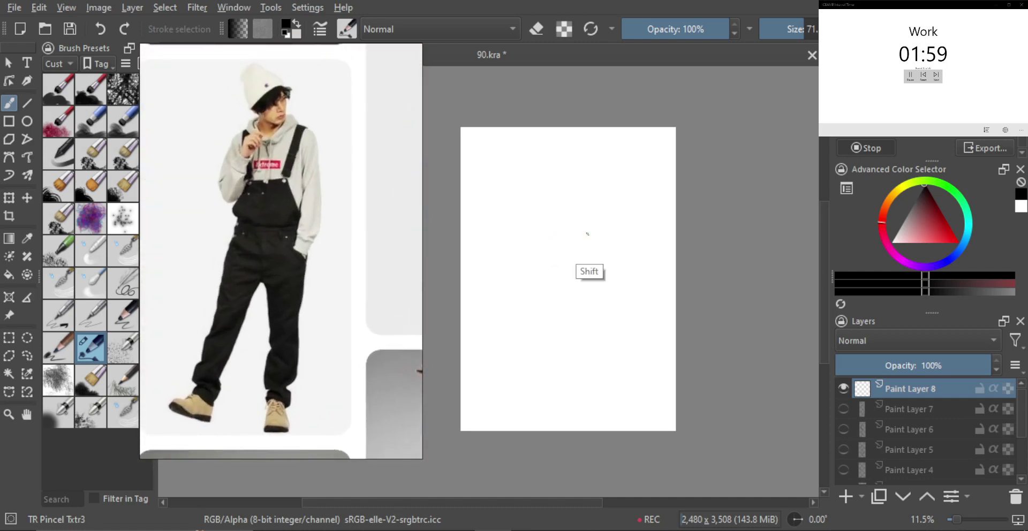
mouse_move(589, 234)
mouse_down()
mouse_move(567, 234)
mouse_move(593, 195)
mouse_move(572, 198)
mouse_move(586, 198)
mouse_up()
key(ctrl+z)
mouse_move(562, 199)
mouse_down()
mouse_move(586, 195)
mouse_move(564, 249)
mouse_up()
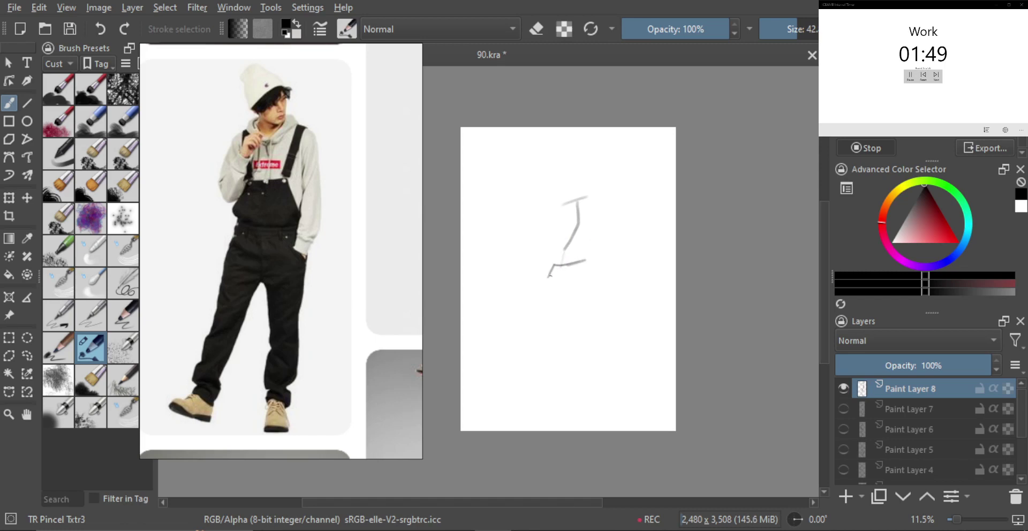
drag(565, 290, 586, 273)
Add the torso's side contours, the blocky head with neck, and the small shoulder shapes.
drag(591, 199, 588, 245)
key(ctrl+z)
drag(594, 198, 587, 243)
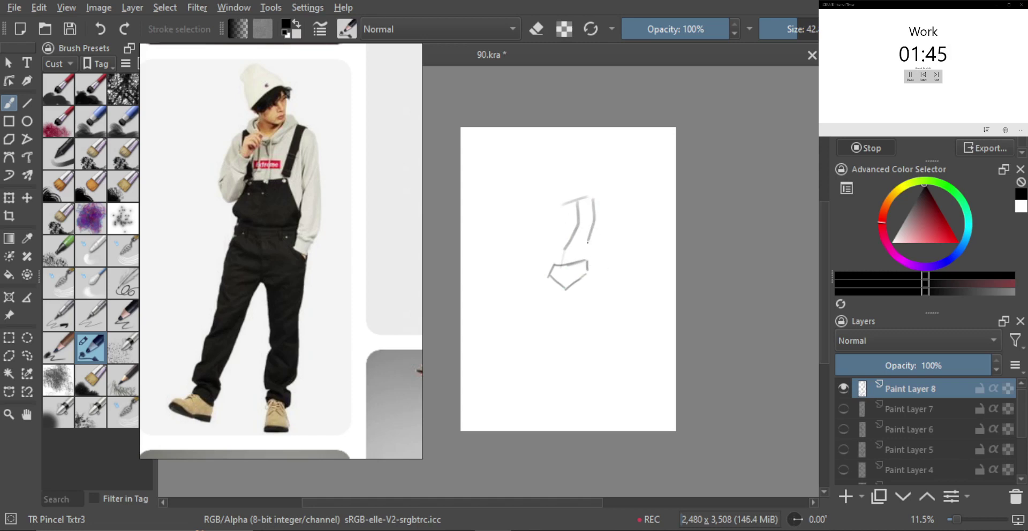
drag(566, 205, 561, 229)
key(ctrl+z)
drag(583, 162, 586, 188)
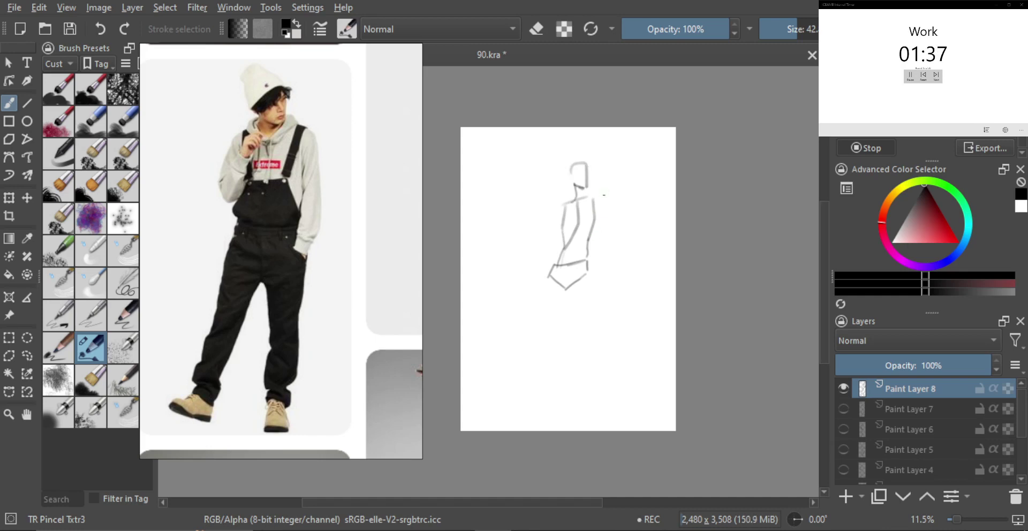
drag(595, 198, 598, 207)
Draw the straight supporting leg and the thigh of the outstretched leg from the pelvis to the knees.
drag(568, 291, 582, 374)
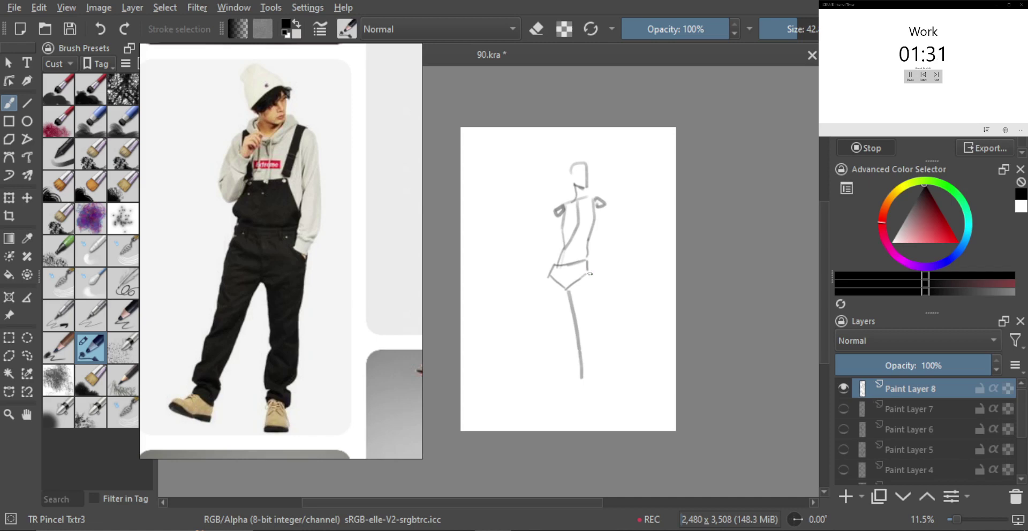
mouse_move(589, 272)
mouse_down()
mouse_move(587, 348)
mouse_move(578, 352)
mouse_up()
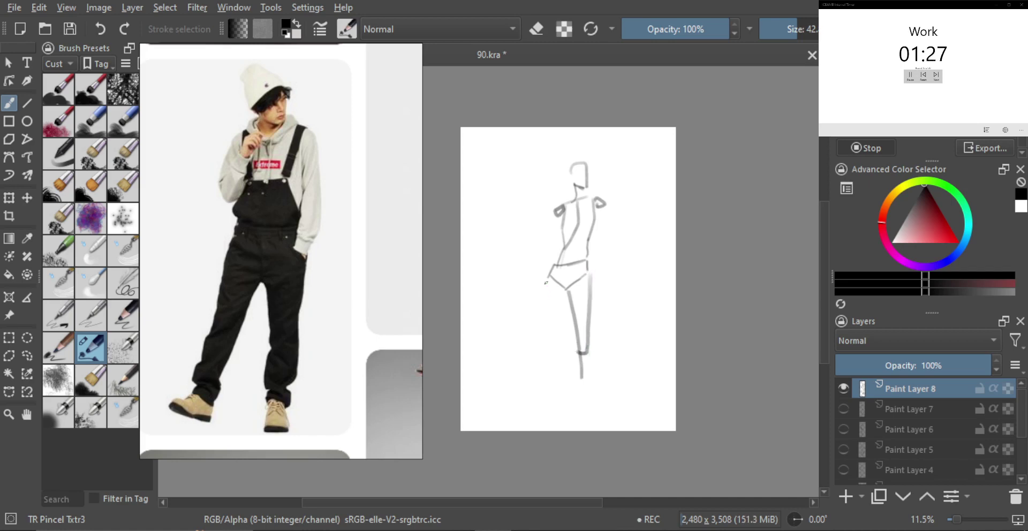
mouse_move(546, 284)
mouse_down()
mouse_move(515, 345)
mouse_move(528, 350)
mouse_move(560, 307)
mouse_up()
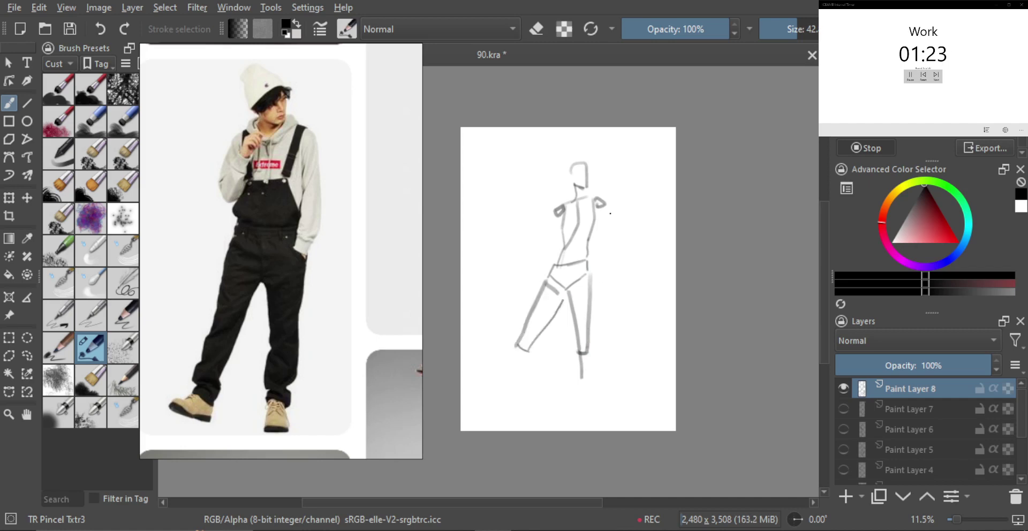
Draw the straight arm reaching to the pocket, and the bent arm with its hand raised to the chest.
drag(606, 204, 606, 252)
key(ctrl+z)
drag(605, 207, 606, 252)
drag(596, 205, 598, 251)
mouse_move(598, 252)
mouse_down()
mouse_move(608, 252)
mouse_move(590, 294)
mouse_move(583, 284)
mouse_up()
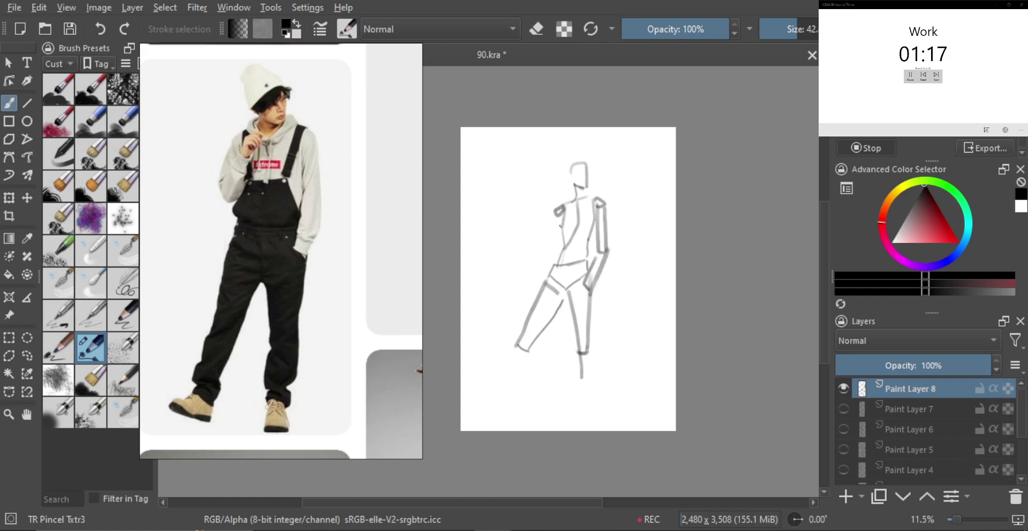
mouse_move(557, 210)
mouse_down()
mouse_move(543, 248)
mouse_move(567, 216)
mouse_move(572, 223)
mouse_move(543, 252)
mouse_up()
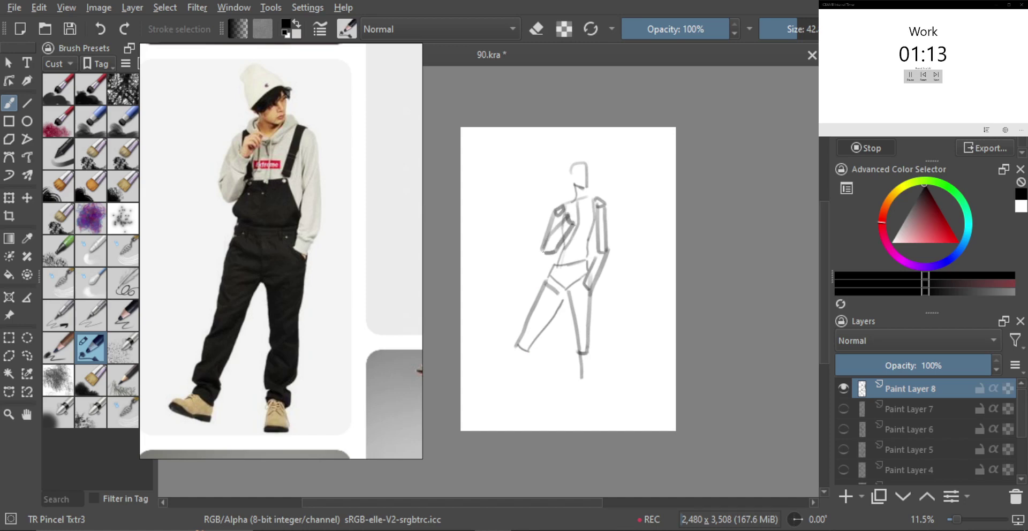
mouse_move(566, 215)
mouse_down()
mouse_move(573, 202)
mouse_move(581, 216)
mouse_up()
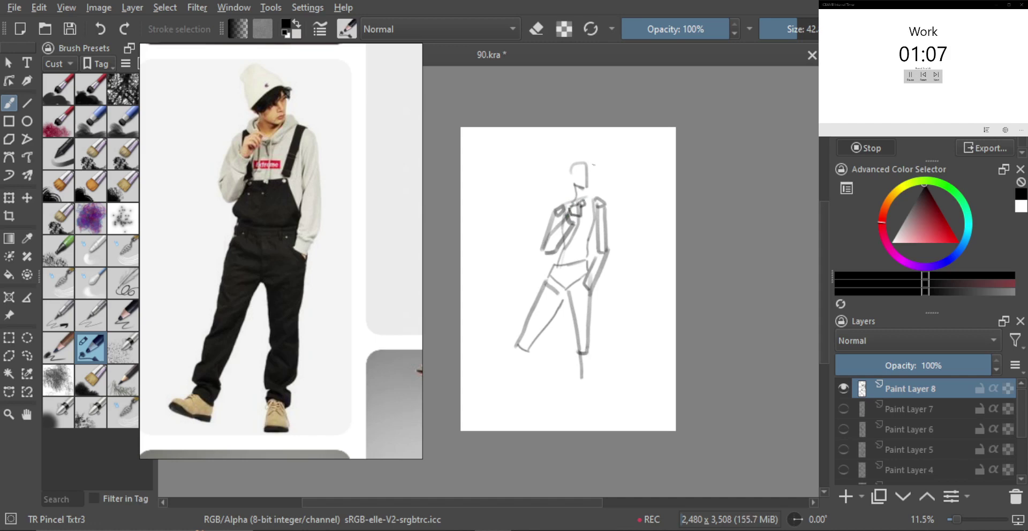
Draw the beanie on the head, try erasing and redrawing the face marks, and undo the last two changes.
mouse_move(569, 177)
mouse_down()
mouse_move(587, 160)
mouse_move(565, 166)
mouse_move(562, 156)
mouse_move(578, 154)
mouse_move(589, 173)
mouse_up()
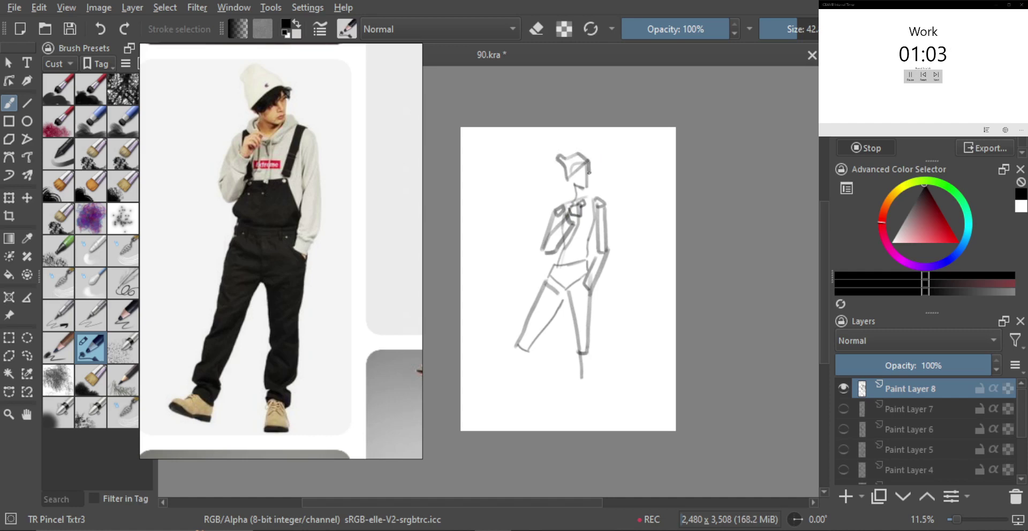
key(e)
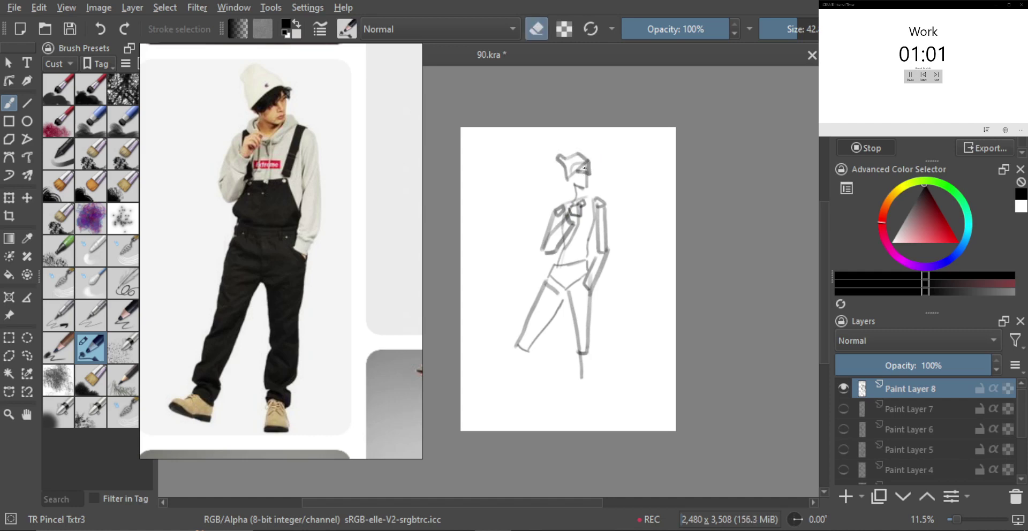
mouse_move(579, 171)
mouse_down()
mouse_move(576, 185)
mouse_move(568, 175)
mouse_up()
key(e)
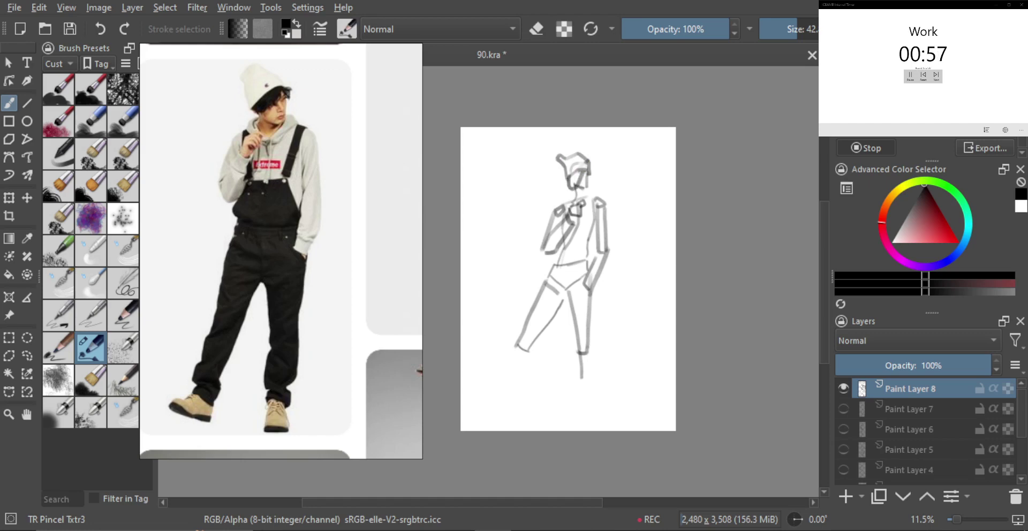
key(ctrl+z)
key(ctrl+z)
Refine the face, draw the hood and overall straps, and shade the bib at the waist with a larger brush.
mouse_move(578, 171)
mouse_down()
mouse_move(592, 205)
mouse_move(560, 199)
mouse_move(557, 219)
mouse_move(584, 212)
mouse_move(584, 236)
mouse_move(564, 242)
mouse_move(595, 257)
mouse_move(555, 250)
mouse_move(542, 266)
mouse_move(584, 272)
mouse_up()
shift+drag(563, 301, 567, 301)
drag(560, 250, 547, 268)
mouse_move(567, 249)
mouse_down()
mouse_move(556, 269)
mouse_move(596, 262)
mouse_up()
Scale the overalls figure down toward the upper canvas to make room for the feet, and return to the brush.
key(ctrl+t)
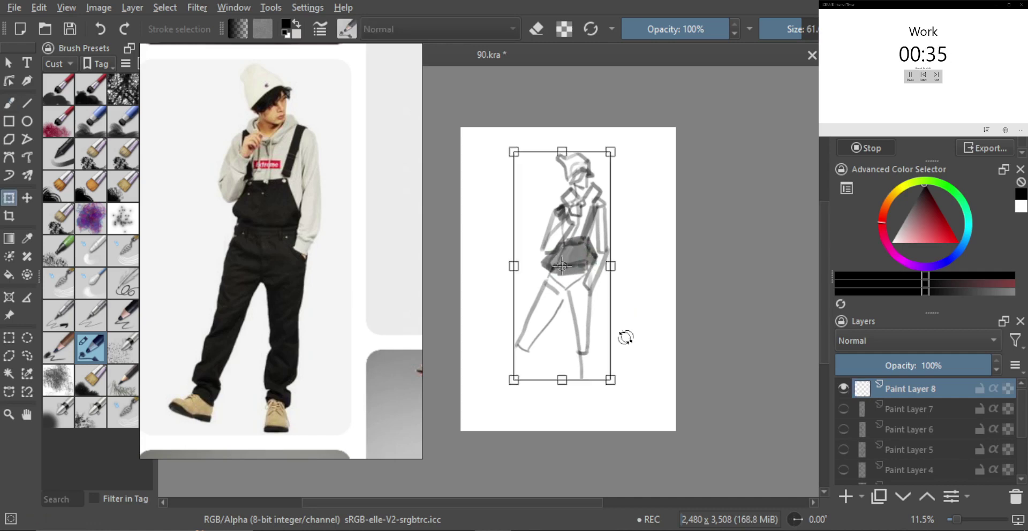
mouse_move(608, 436)
mouse_down()
mouse_move(592, 407)
mouse_move(591, 336)
mouse_move(604, 309)
mouse_up()
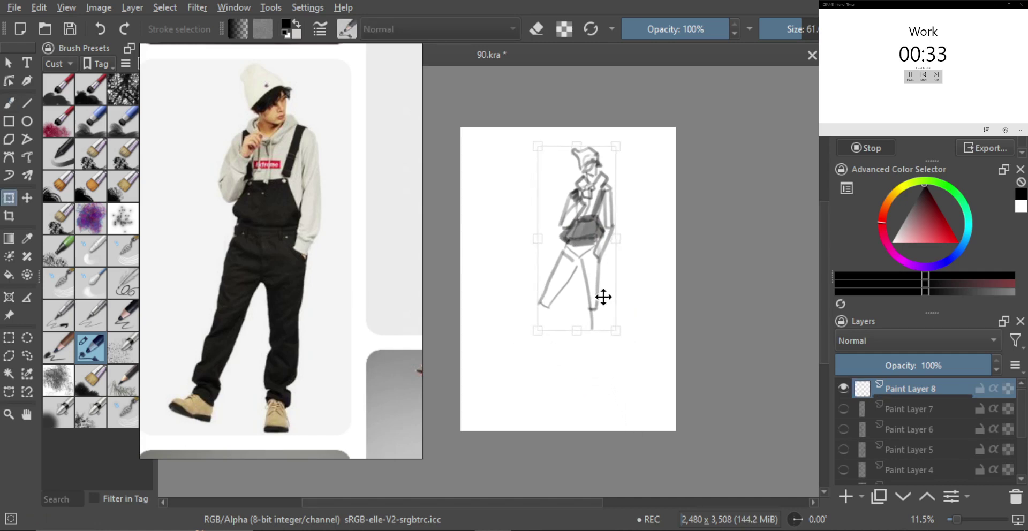
key(Return)
key(b)
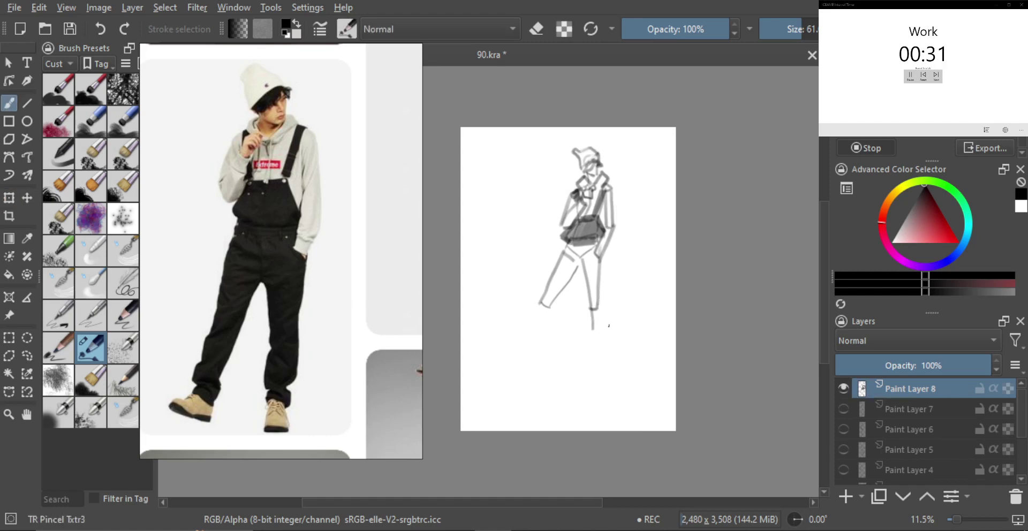
Draw the lower trouser legs with their bunched cuffs and the shoes on both feet.
drag(592, 335, 593, 363)
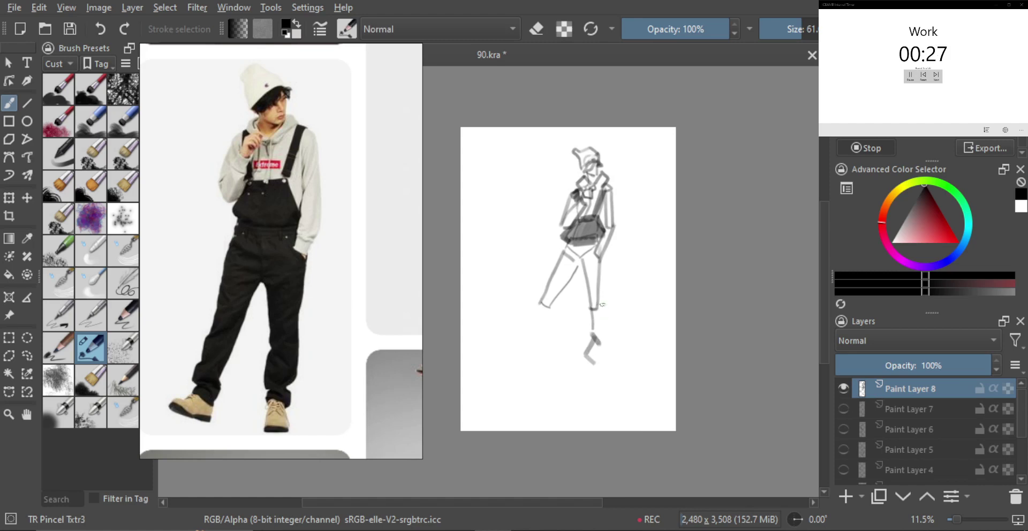
mouse_move(600, 303)
mouse_down()
mouse_move(608, 352)
mouse_move(588, 369)
mouse_move(607, 368)
mouse_up()
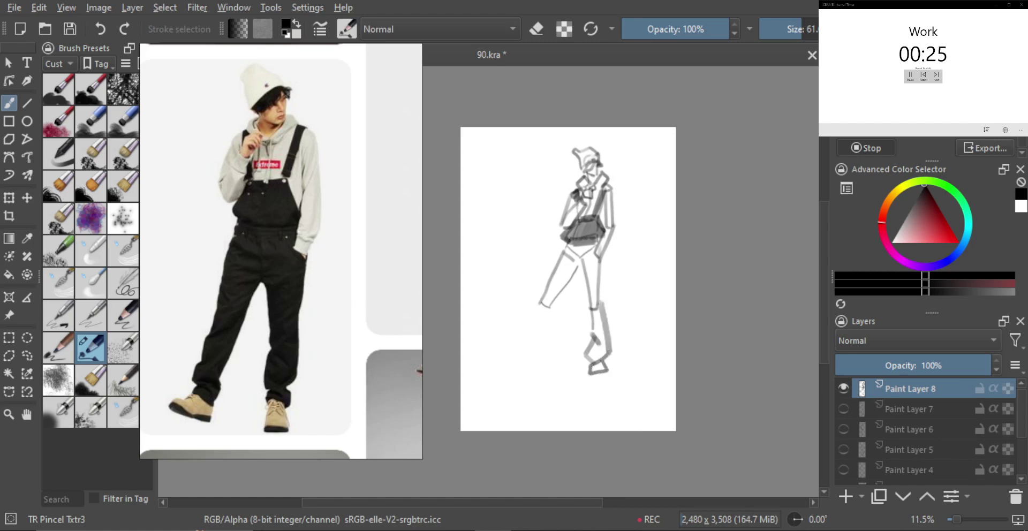
mouse_move(551, 302)
mouse_down()
mouse_move(517, 339)
mouse_move(531, 357)
mouse_move(579, 259)
mouse_up()
mouse_move(518, 352)
mouse_down()
mouse_move(502, 362)
mouse_move(528, 370)
mouse_up()
key(ctrl+z)
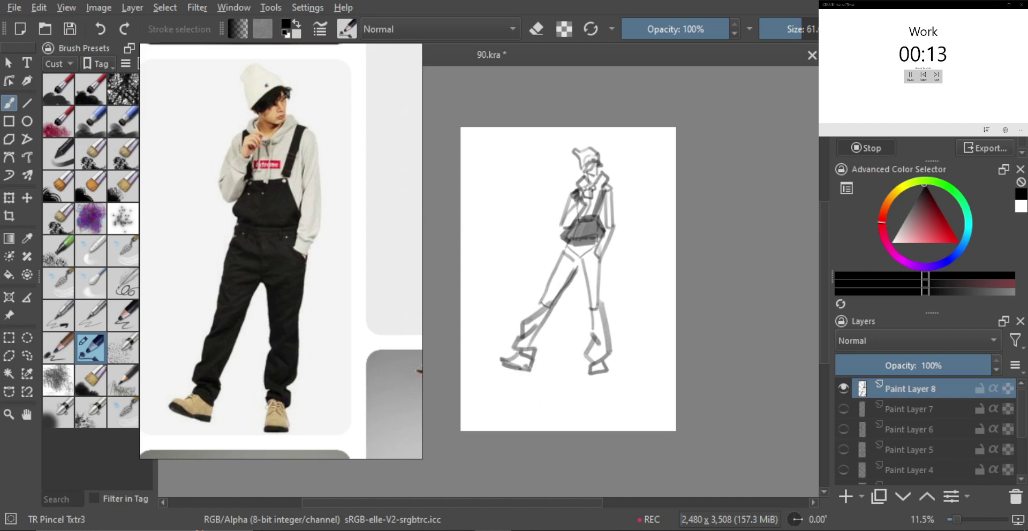
mouse_move(591, 383)
mouse_down()
mouse_move(607, 371)
mouse_move(592, 393)
mouse_move(606, 395)
mouse_up()
Shade the inner sides and folds of both trouser legs with a gradually larger brush.
key(bracketright)
key(bracketright)
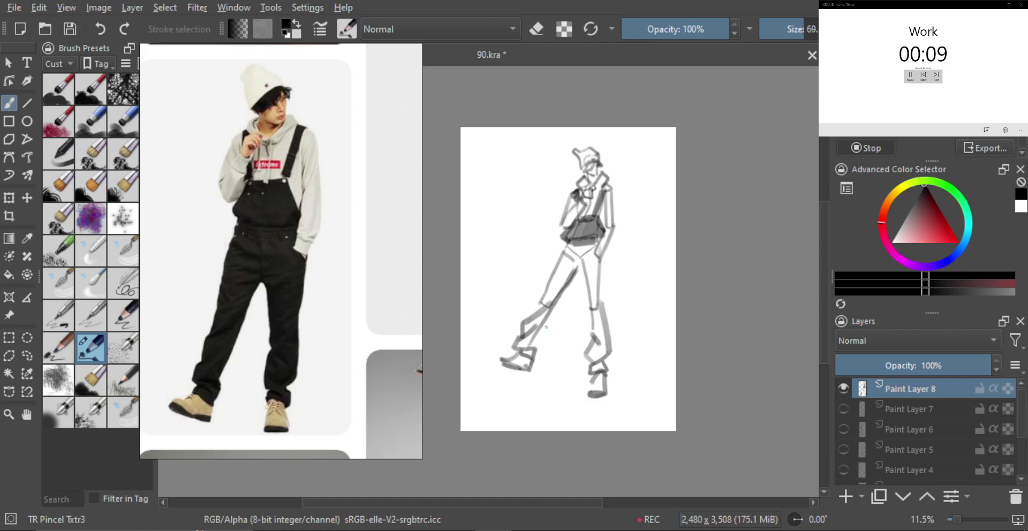
mouse_move(543, 332)
mouse_down()
mouse_move(567, 268)
mouse_move(577, 270)
mouse_move(568, 248)
mouse_move(585, 262)
mouse_move(576, 270)
mouse_move(586, 316)
mouse_move(594, 312)
mouse_move(587, 356)
mouse_up()
key(bracketright)
key(bracketleft)
key(bracketright)
drag(591, 358, 601, 374)
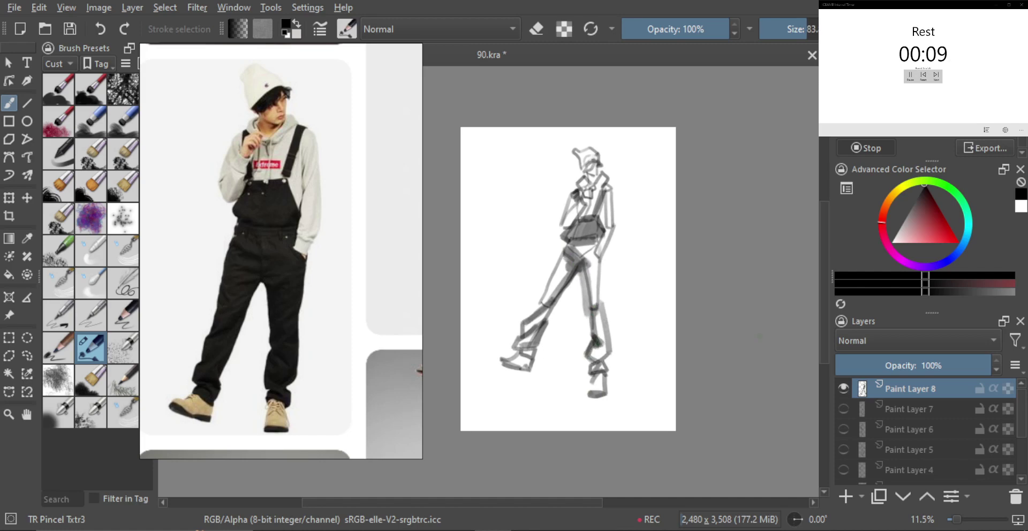
Hide the overalls sketch's layer, add a new paint layer, and frame the reference photo of the figure in the green jacket.
click(843, 389)
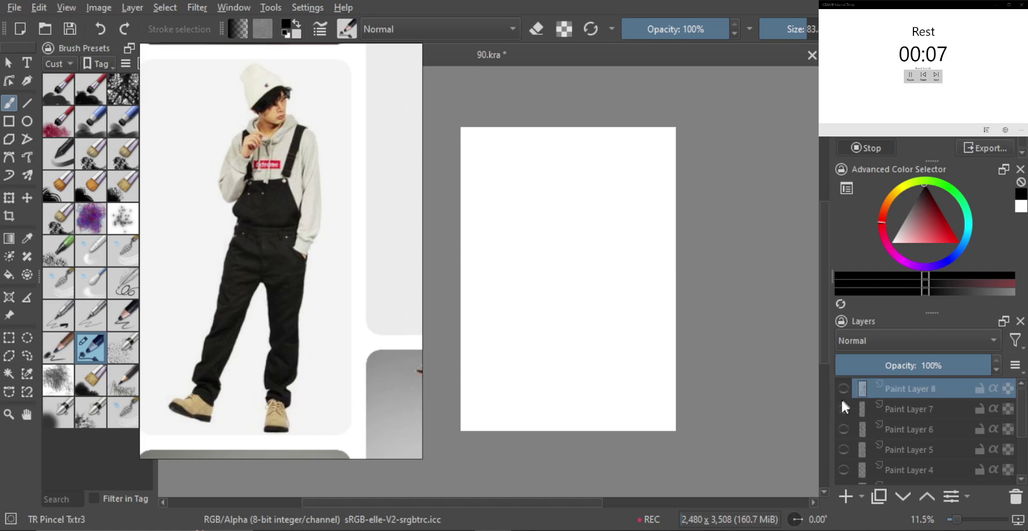
key(Insert)
scroll(319, 273, down, 5)
drag(357, 279, 270, 307)
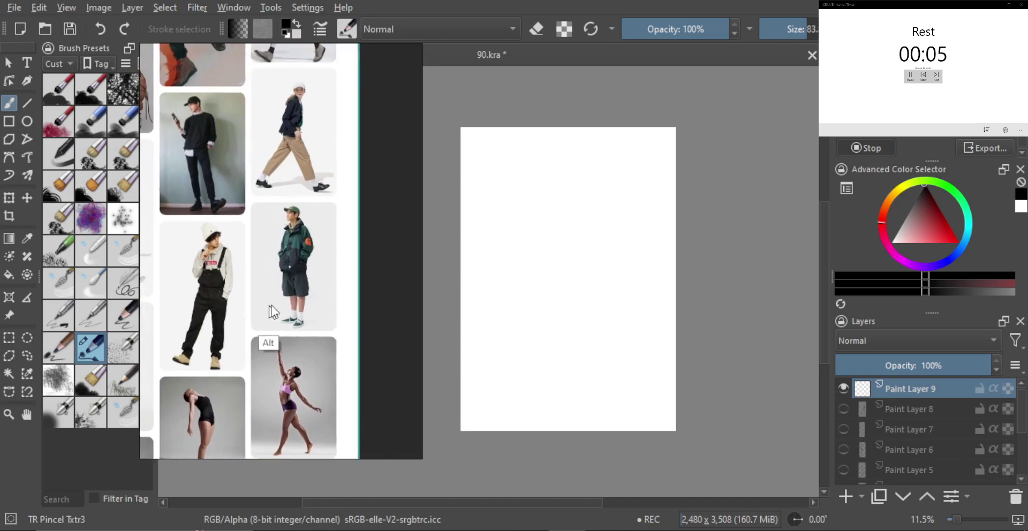
click(294, 280)
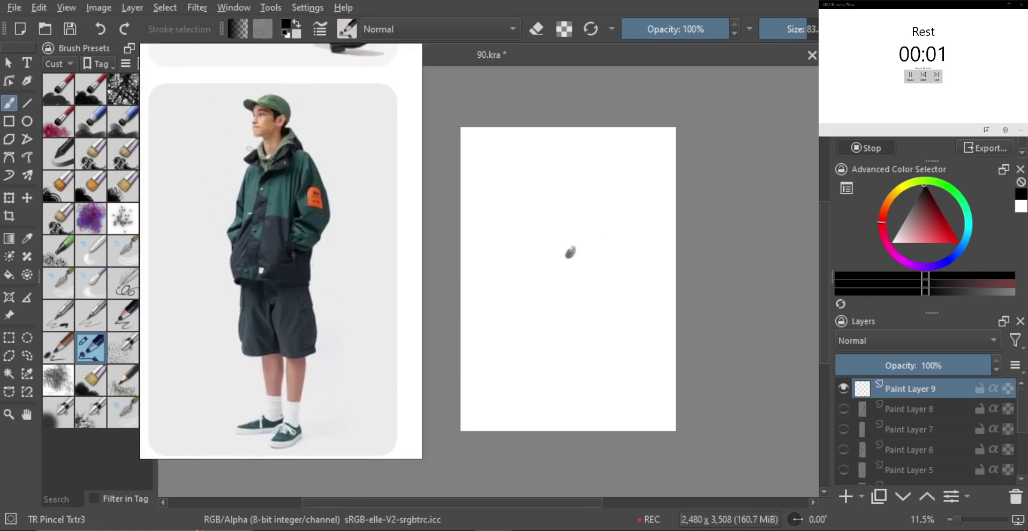
Draw the jacket's collar, side contours and hem with a smaller brush.
key(shift)
mouse_move(592, 235)
mouse_down()
mouse_move(570, 240)
mouse_move(587, 244)
mouse_move(587, 205)
mouse_move(573, 231)
mouse_move(554, 203)
mouse_move(560, 212)
mouse_move(584, 187)
mouse_move(556, 190)
mouse_move(576, 177)
mouse_move(585, 188)
mouse_move(563, 216)
mouse_move(558, 194)
mouse_move(545, 204)
mouse_move(557, 208)
mouse_move(523, 261)
mouse_move(521, 315)
mouse_move(590, 316)
mouse_up()
drag(586, 219, 590, 308)
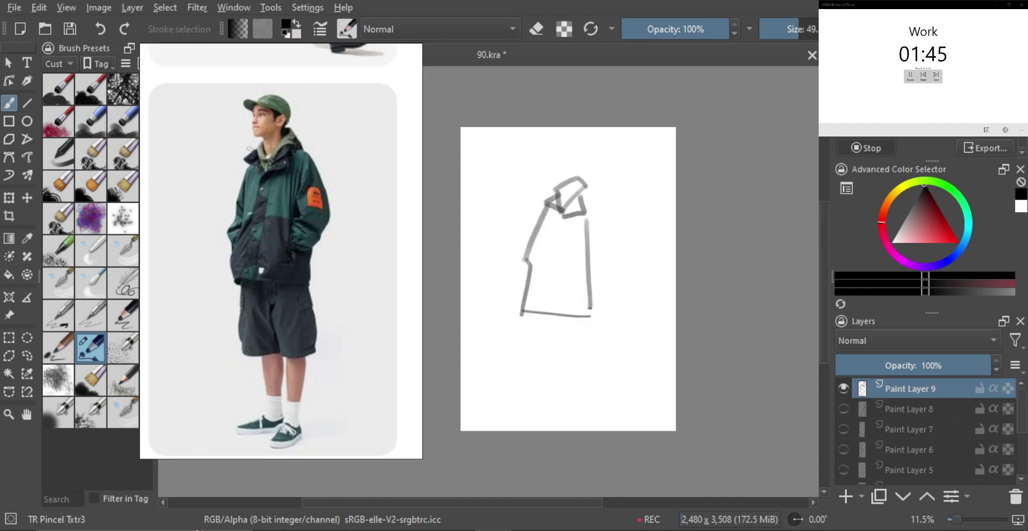
Draw the near sleeve bending into the pocket, plus the jacket's front opening and far sleeve.
mouse_move(591, 226)
mouse_down()
mouse_move(593, 277)
mouse_move(592, 259)
mouse_move(607, 268)
mouse_up()
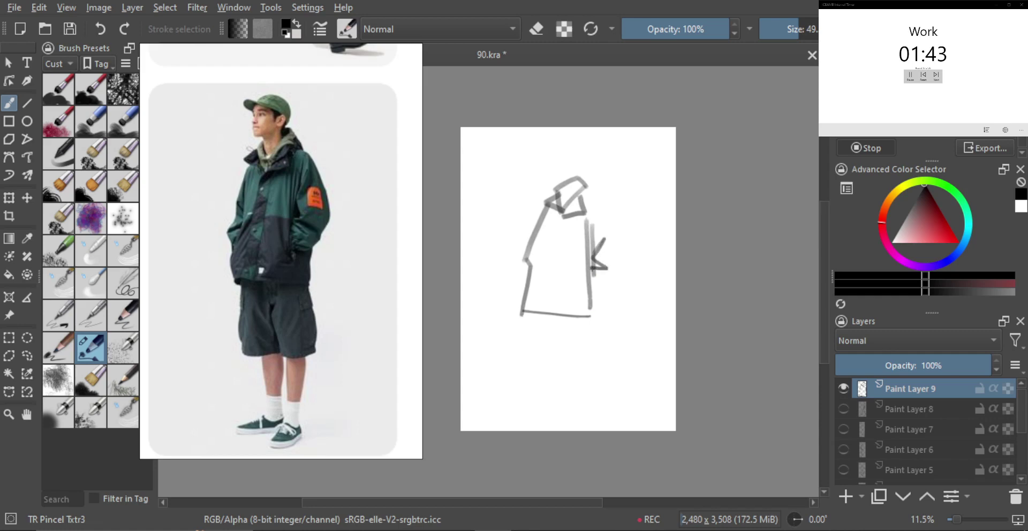
mouse_move(591, 306)
mouse_down()
mouse_move(615, 283)
mouse_move(598, 267)
mouse_up()
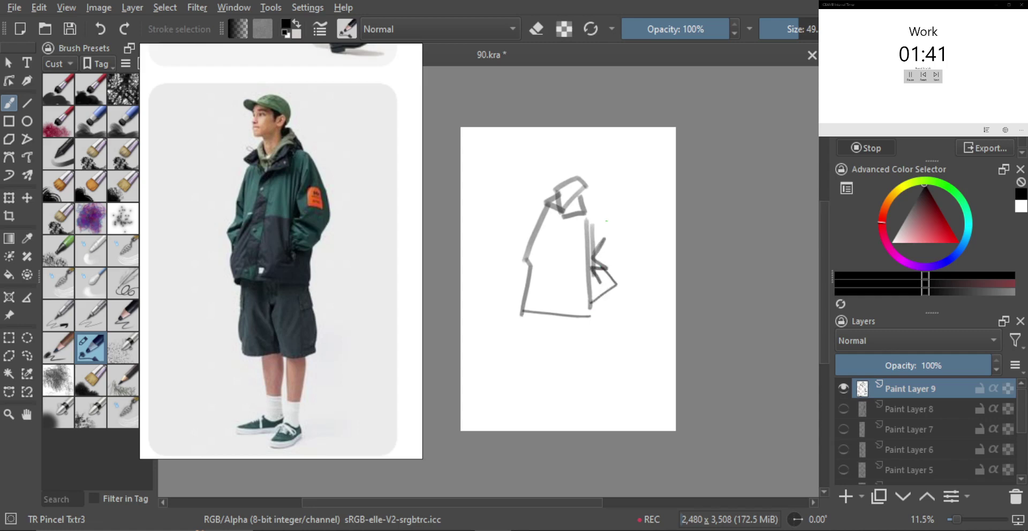
mouse_move(581, 196)
mouse_down()
mouse_move(593, 194)
mouse_move(621, 271)
mouse_up()
key(ctrl+z)
mouse_move(599, 191)
mouse_down()
mouse_move(625, 267)
mouse_move(619, 281)
mouse_up()
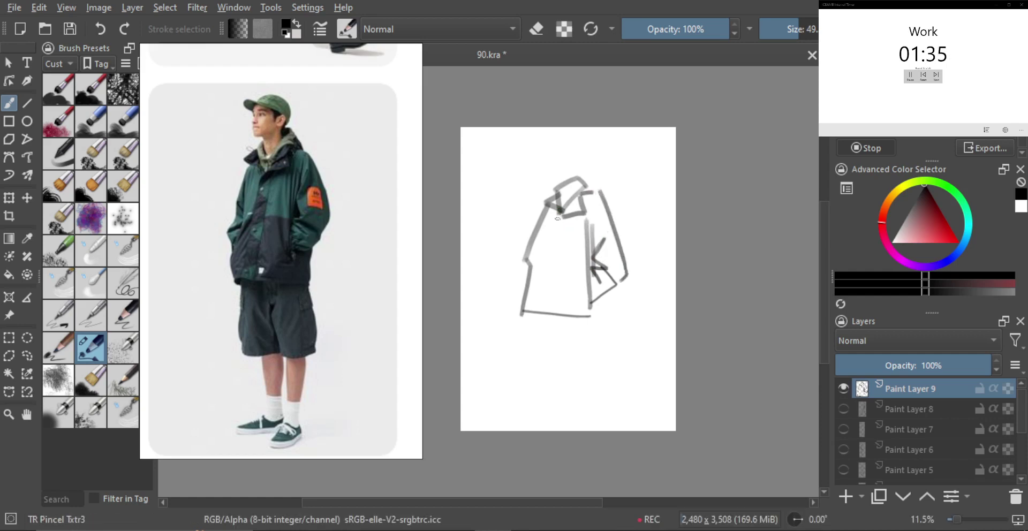
mouse_move(560, 214)
mouse_down()
mouse_move(526, 279)
mouse_move(528, 295)
mouse_move(551, 210)
mouse_move(553, 315)
mouse_move(563, 319)
mouse_up()
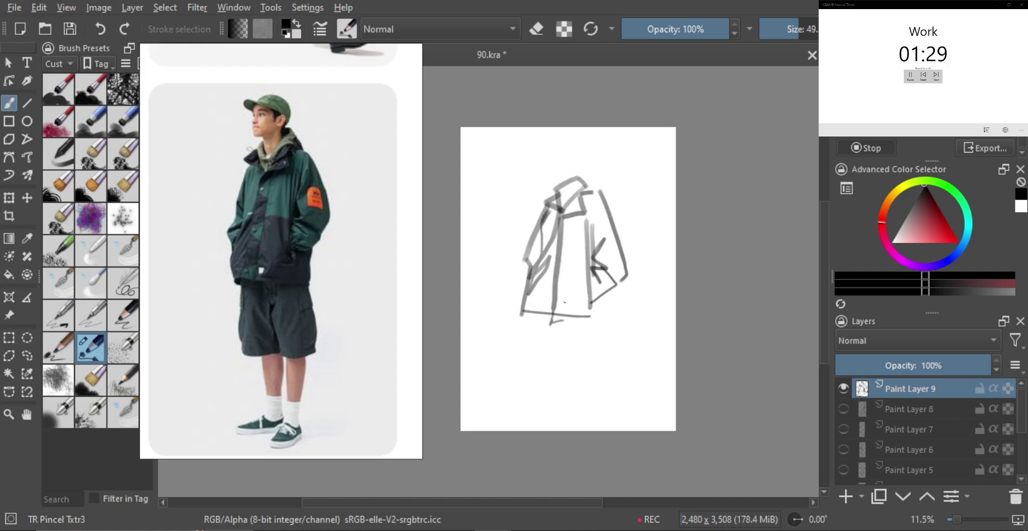
Draw the neck and the head with its peaked cap and ear above the collar, undoing a misplaced stroke.
drag(564, 181, 560, 205)
mouse_move(574, 153)
mouse_down()
mouse_move(552, 153)
mouse_move(553, 176)
mouse_move(565, 177)
mouse_move(543, 145)
mouse_move(582, 146)
mouse_move(567, 202)
mouse_move(579, 188)
mouse_up()
key(ctrl+z)
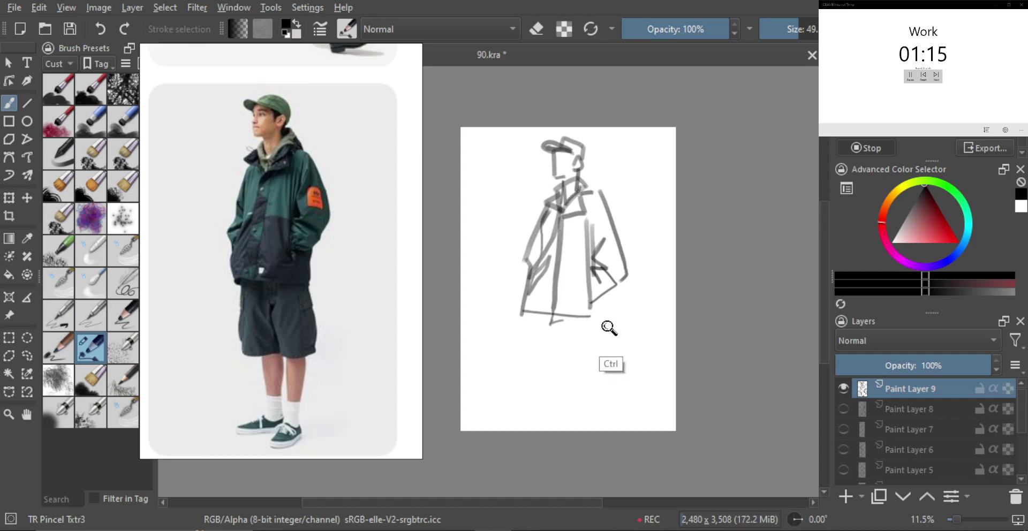
Scale the jacket sketch down on its layer to make room for the legs, and return to the brush.
key(ctrl+t)
mouse_move(621, 326)
mouse_down()
mouse_move(593, 252)
mouse_move(608, 271)
mouse_up()
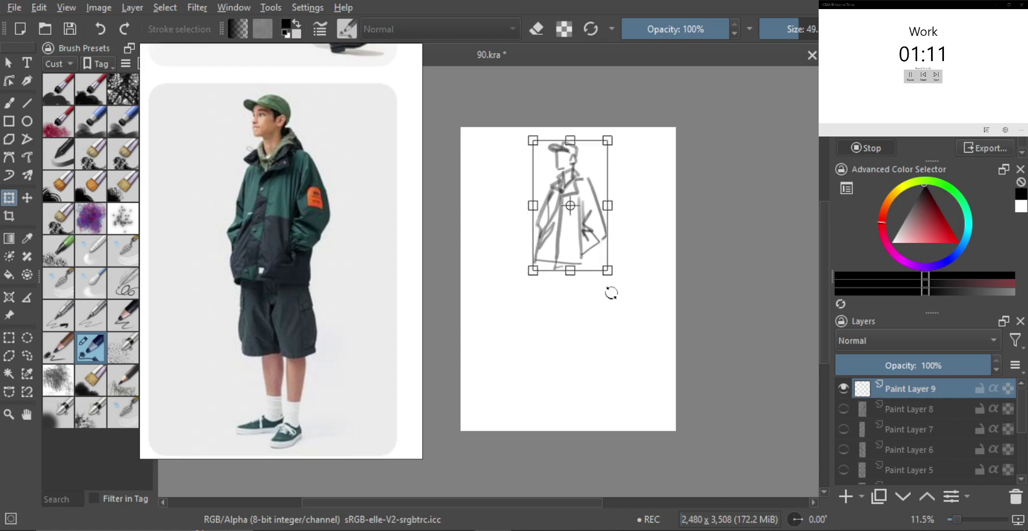
key(Return)
key(b)
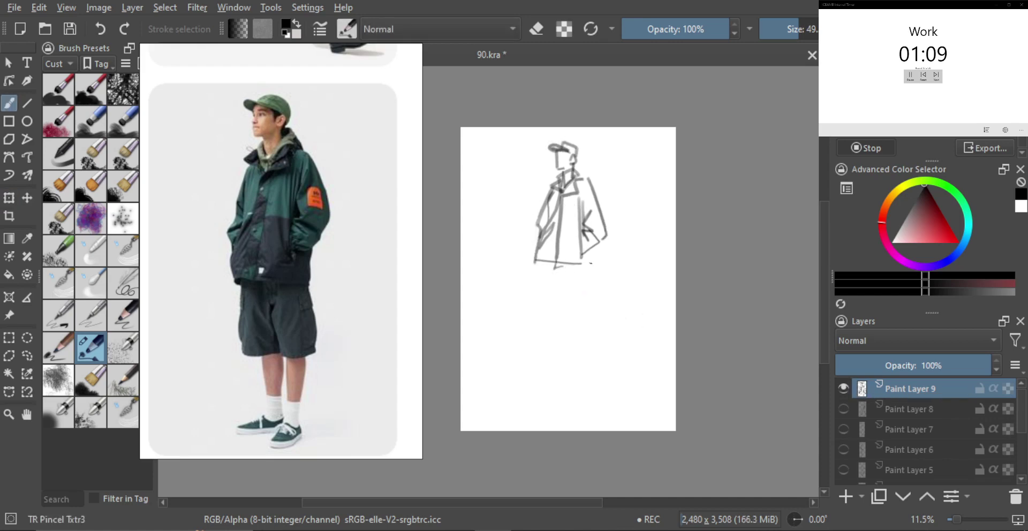
Draw the baggy shorts below the jacket, with both outer sides, the inner leg folds and the hems.
drag(586, 259, 593, 309)
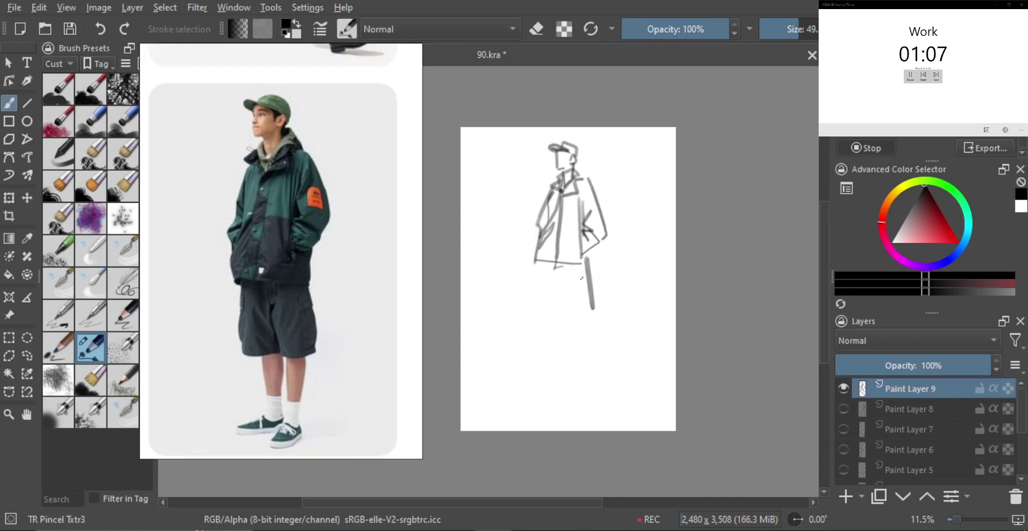
drag(544, 265, 543, 309)
drag(544, 266, 541, 331)
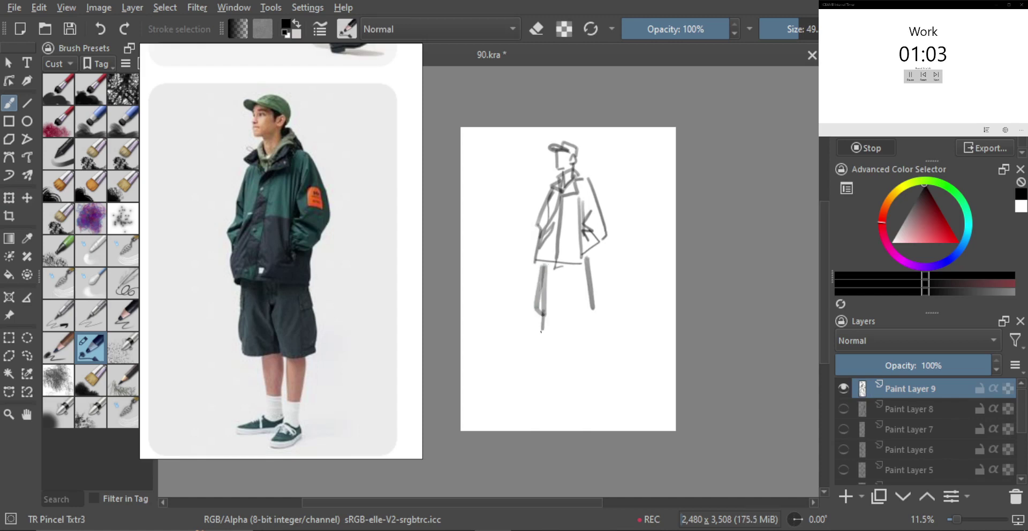
drag(558, 299, 564, 317)
drag(561, 265, 574, 333)
mouse_move(566, 296)
mouse_down()
mouse_move(571, 336)
mouse_move(599, 331)
mouse_move(595, 321)
mouse_up()
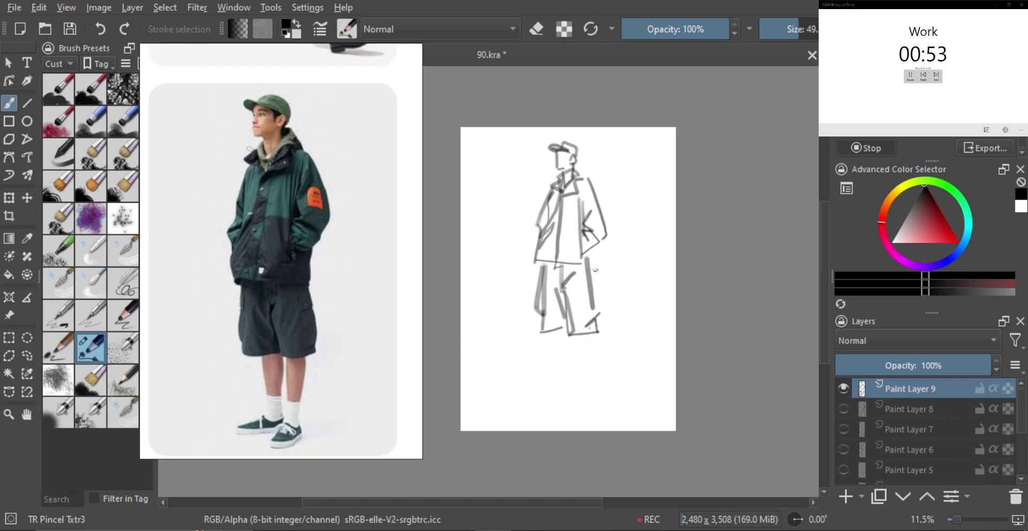
mouse_move(589, 251)
mouse_down()
mouse_move(597, 296)
mouse_move(599, 287)
mouse_up()
Draw the near lower leg with its sock and shoe below the shorts, redoing misplaced contour strokes.
mouse_move(595, 289)
mouse_down()
mouse_move(600, 313)
mouse_move(577, 353)
mouse_move(590, 395)
mouse_up()
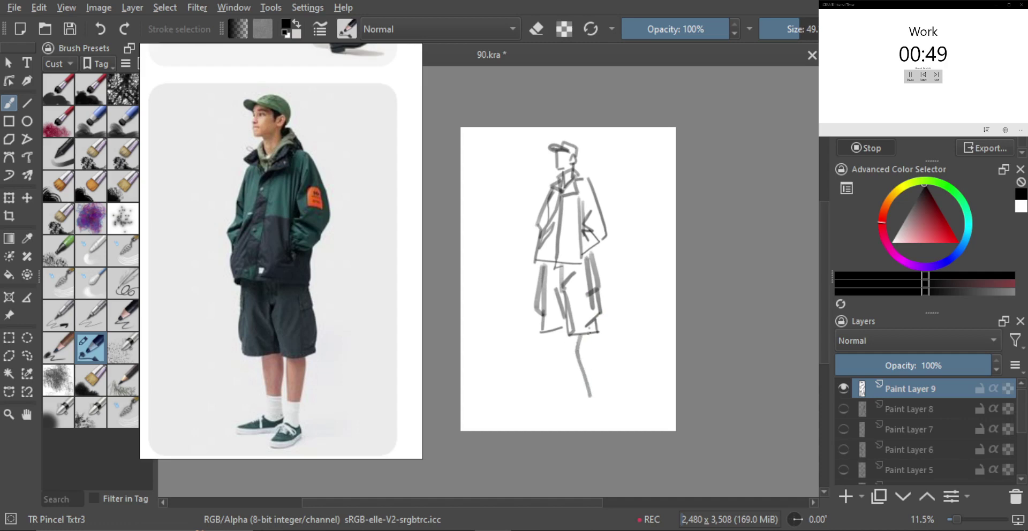
key(ctrl)
key(ctrl+z)
drag(577, 335, 590, 382)
drag(588, 336, 593, 380)
key(ctrl+z)
key(ctrl+z)
key(ctrl+z)
drag(577, 336, 587, 388)
mouse_move(590, 336)
mouse_down()
mouse_move(595, 399)
mouse_move(568, 411)
mouse_move(593, 405)
mouse_up()
key(ctrl+z)
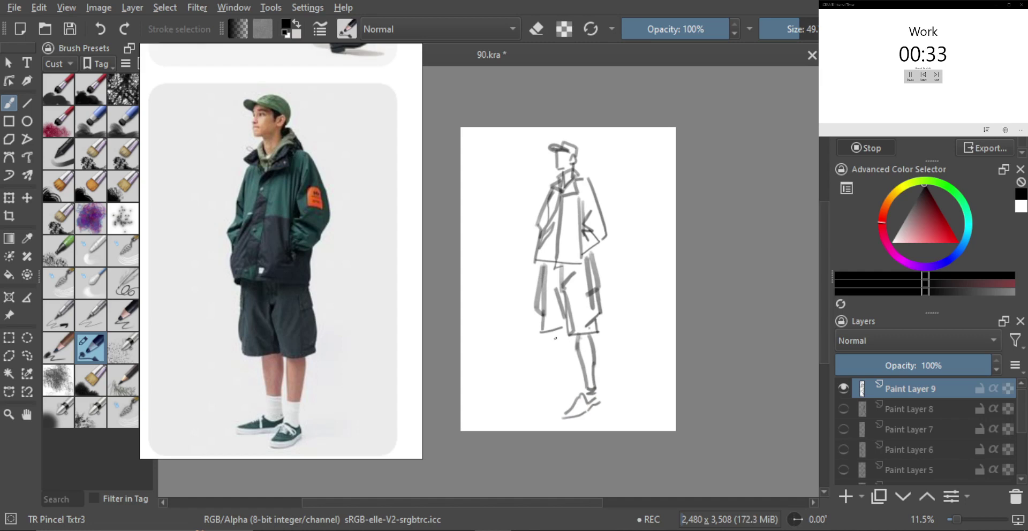
Draw the far lower leg with its sock and sideways-pointing shoe, undoing a misplaced contour stroke.
drag(552, 333, 565, 377)
drag(568, 333, 569, 382)
key(ctrl+z)
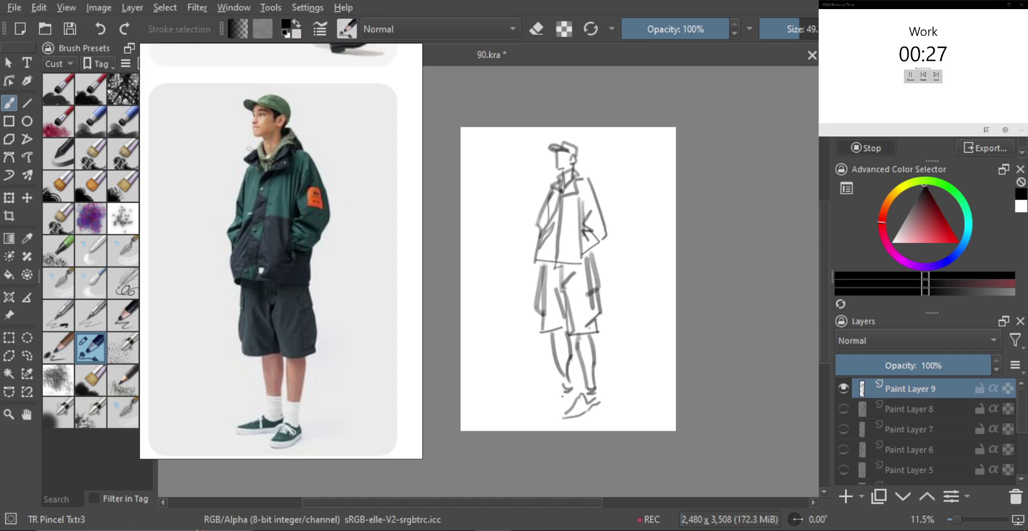
drag(570, 398, 572, 397)
mouse_move(560, 394)
mouse_down()
mouse_move(532, 406)
mouse_move(568, 400)
mouse_up()
shift+click(572, 406)
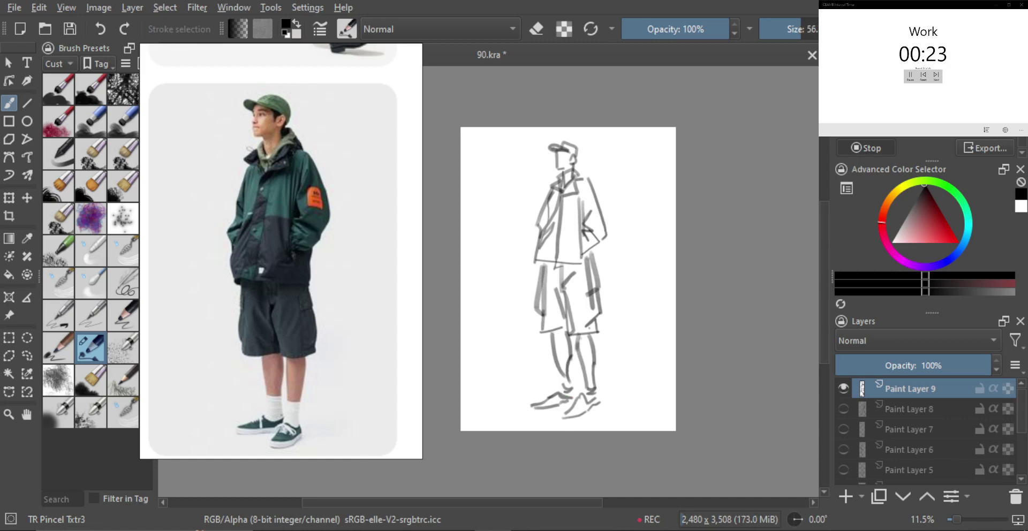
Shade both lower legs beneath the shorts with a slightly larger brush.
drag(588, 366, 592, 369)
key(])
mouse_move(564, 333)
mouse_down()
mouse_move(567, 363)
mouse_move(568, 345)
mouse_move(592, 362)
mouse_up()
Shade the shorts under the jacket hem, along the inner legs and down the near side with a broader brush.
key(])
key(bracketright)
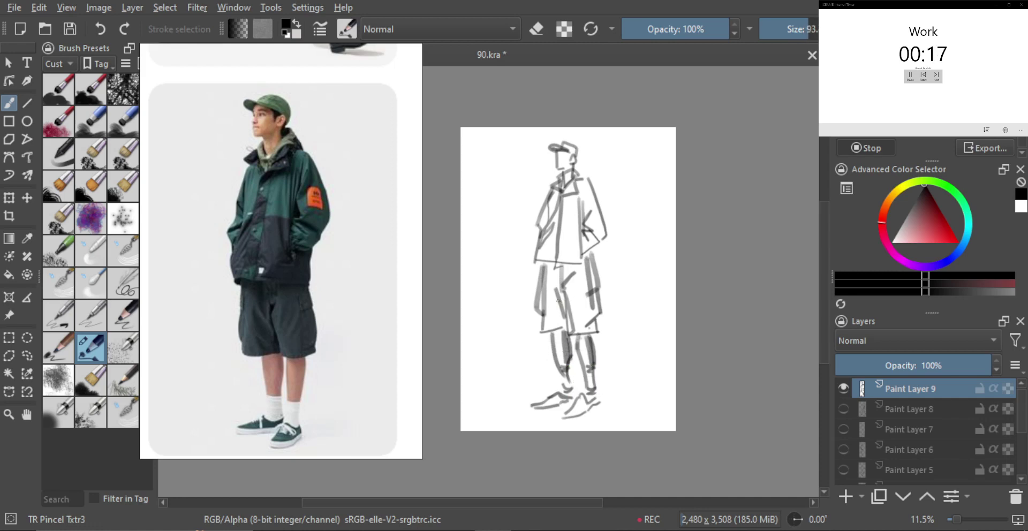
mouse_move(555, 292)
mouse_down()
mouse_move(561, 320)
mouse_move(557, 265)
mouse_move(583, 268)
mouse_up()
key(bracketright)
key(bracketleft)
drag(569, 291, 577, 332)
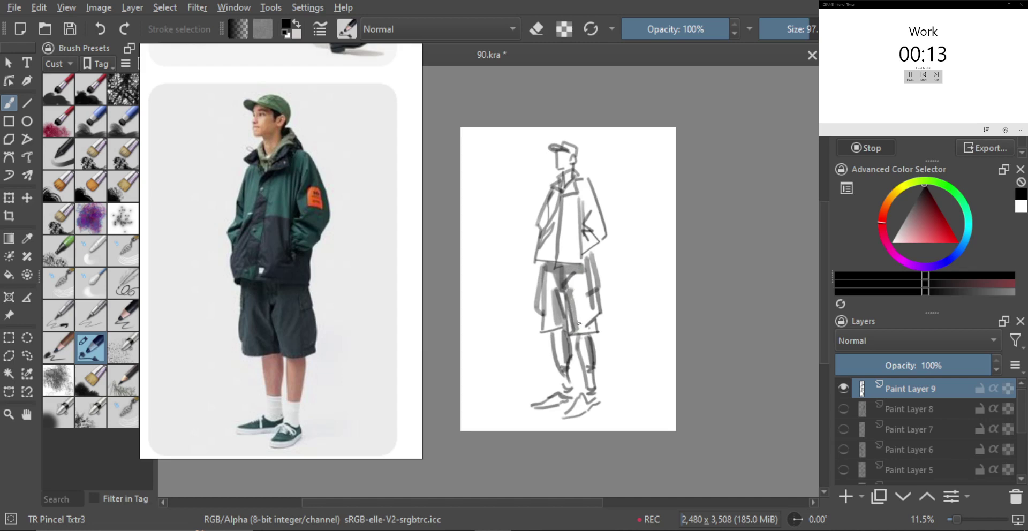
key(bracketright)
drag(595, 265, 585, 328)
key(bracketright)
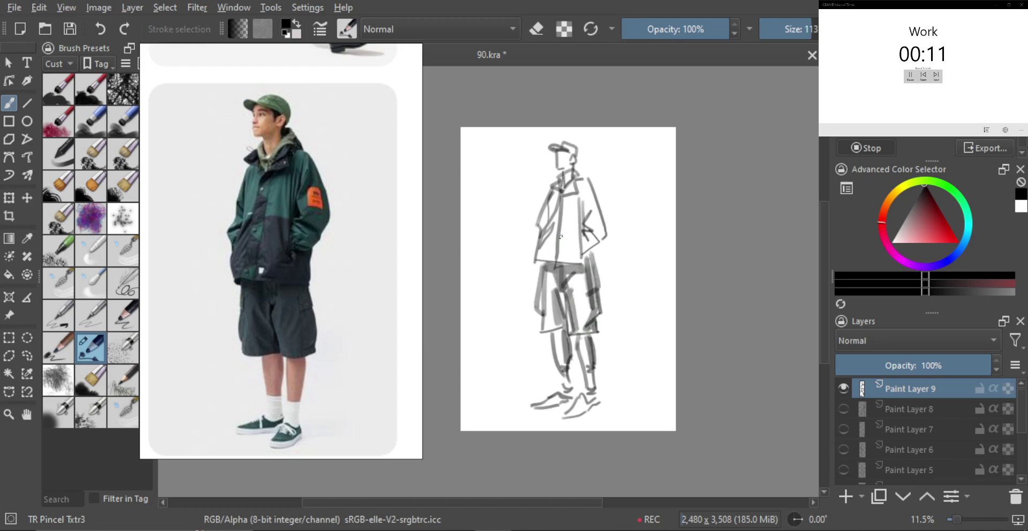
Shade the dark lower half of the jacket, undoing misplaced strokes.
mouse_move(558, 199)
mouse_down()
mouse_move(543, 256)
mouse_move(581, 228)
mouse_move(547, 229)
mouse_move(543, 255)
mouse_move(559, 231)
mouse_move(564, 259)
mouse_move(576, 240)
mouse_move(589, 260)
mouse_up()
key(ctrl+z)
key(bracketleft)
mouse_move(587, 233)
mouse_down()
mouse_move(588, 224)
mouse_move(559, 244)
mouse_up()
key(bracketleft)
key(ctrl+z)
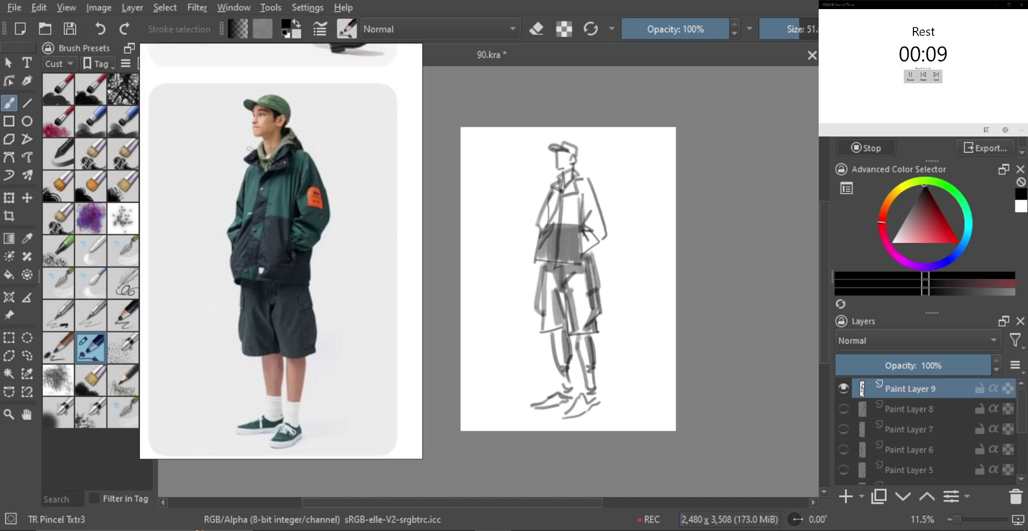
Hide the green-jacket sketch's layer, add a new paint layer, and frame the reference photo of the woman in the striped shirt.
click(843, 388)
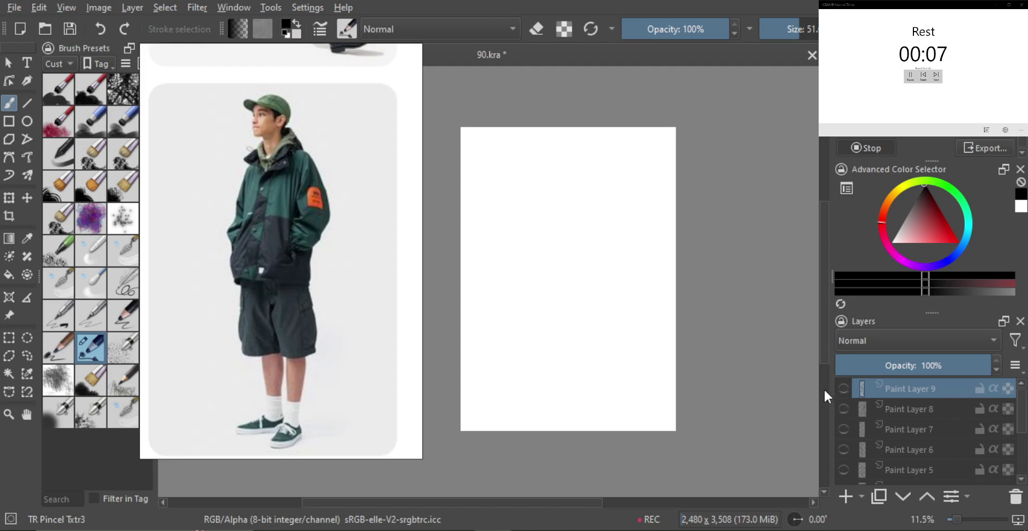
key(Insert)
scroll(340, 292, down, 8)
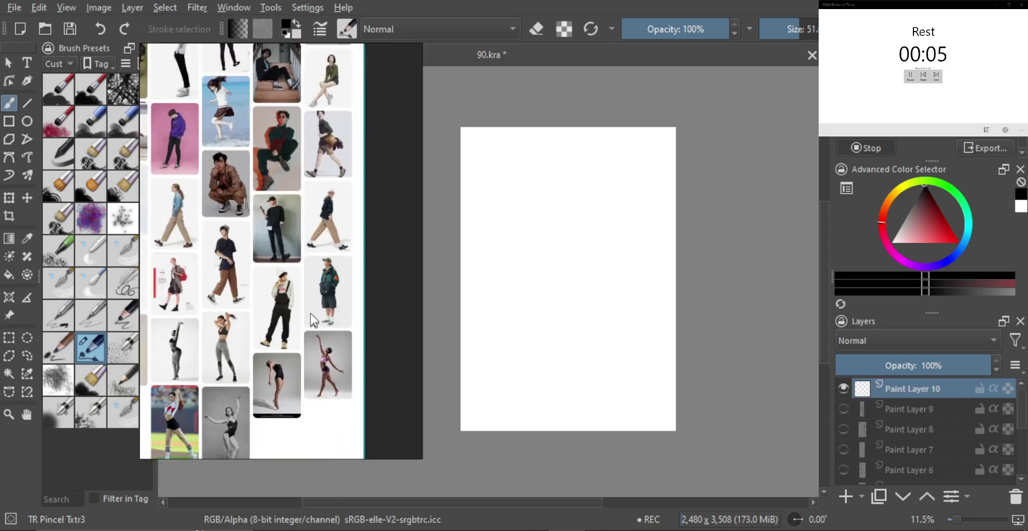
drag(310, 313, 368, 328)
scroll(274, 302, up, 6)
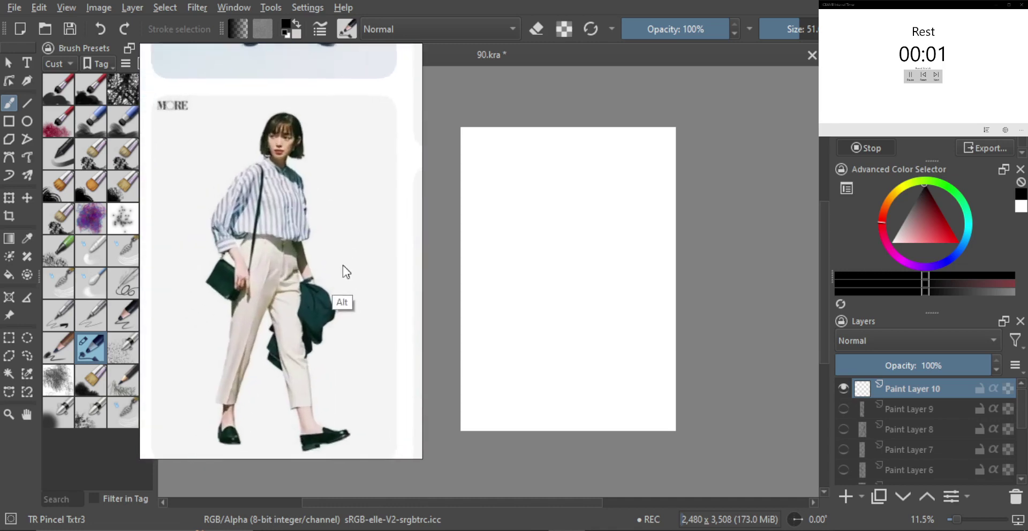
Draw the bent arm's loose sleeve with the hand and bag strap, plus the handbag beneath it.
drag(561, 234, 570, 230)
key(ctrl+z)
mouse_move(554, 197)
mouse_down()
mouse_move(519, 247)
mouse_move(533, 280)
mouse_move(564, 223)
mouse_move(564, 196)
mouse_move(553, 309)
mouse_up()
mouse_move(545, 272)
mouse_down()
mouse_move(556, 294)
mouse_move(543, 309)
mouse_move(555, 295)
mouse_move(542, 323)
mouse_up()
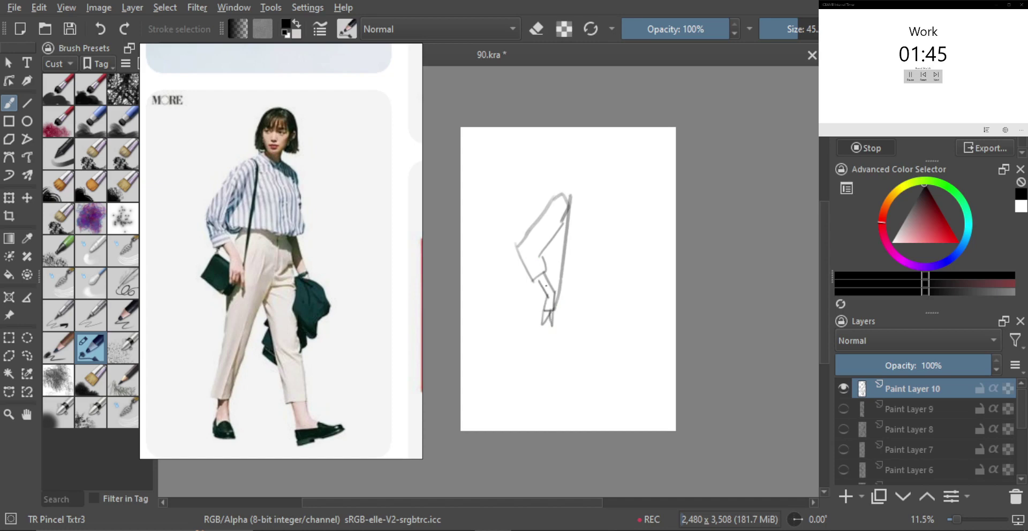
mouse_move(528, 289)
mouse_down()
mouse_move(546, 307)
mouse_move(517, 305)
mouse_move(534, 334)
mouse_up()
drag(535, 335, 542, 325)
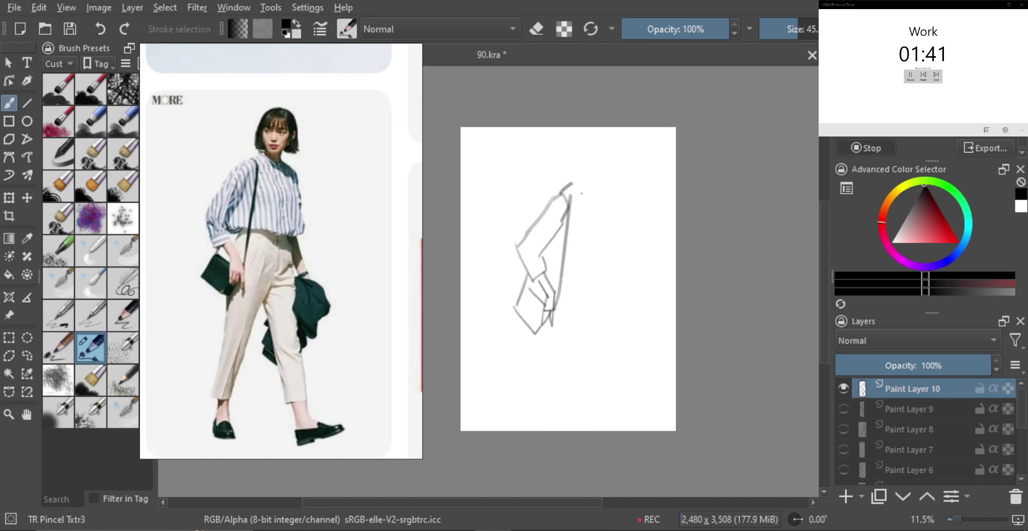
Draw the shirt's shoulder, side and waist contours, plus the collar, neck and open head outline.
drag(573, 183, 595, 201)
drag(549, 223, 571, 259)
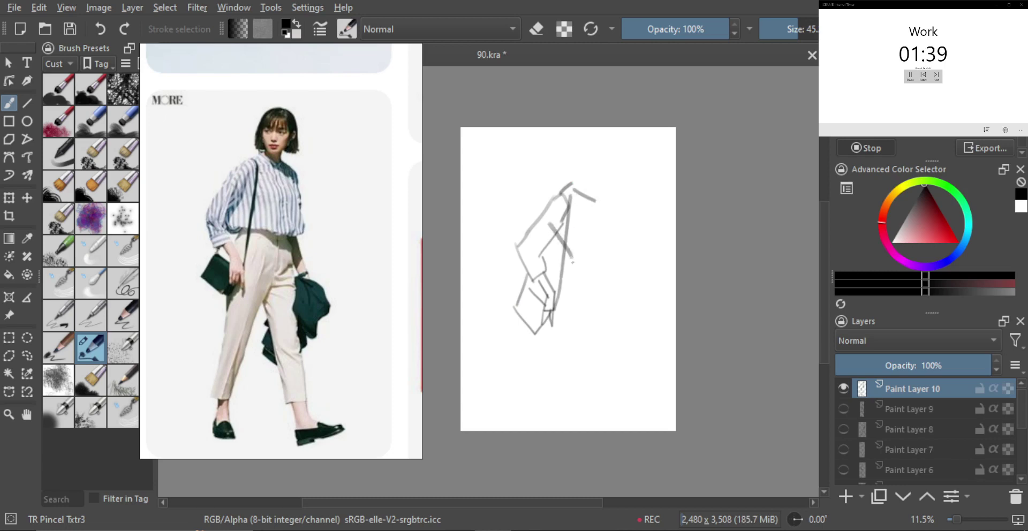
mouse_move(594, 209)
mouse_down()
mouse_move(606, 251)
mouse_move(547, 254)
mouse_move(554, 267)
mouse_move(587, 274)
mouse_up()
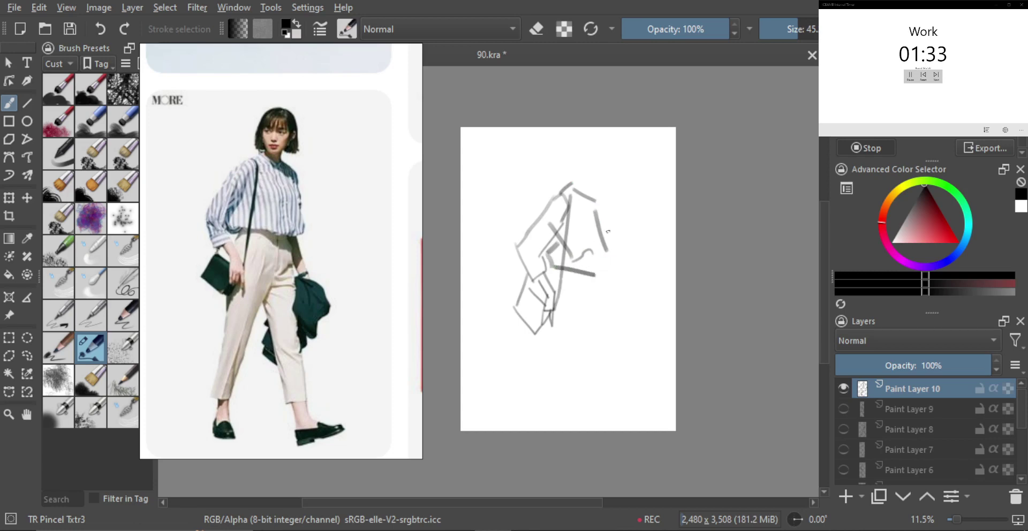
mouse_move(600, 213)
mouse_down()
mouse_move(610, 272)
mouse_move(597, 277)
mouse_up()
mouse_move(571, 183)
mouse_down()
mouse_move(580, 195)
mouse_move(572, 201)
mouse_move(596, 205)
mouse_up()
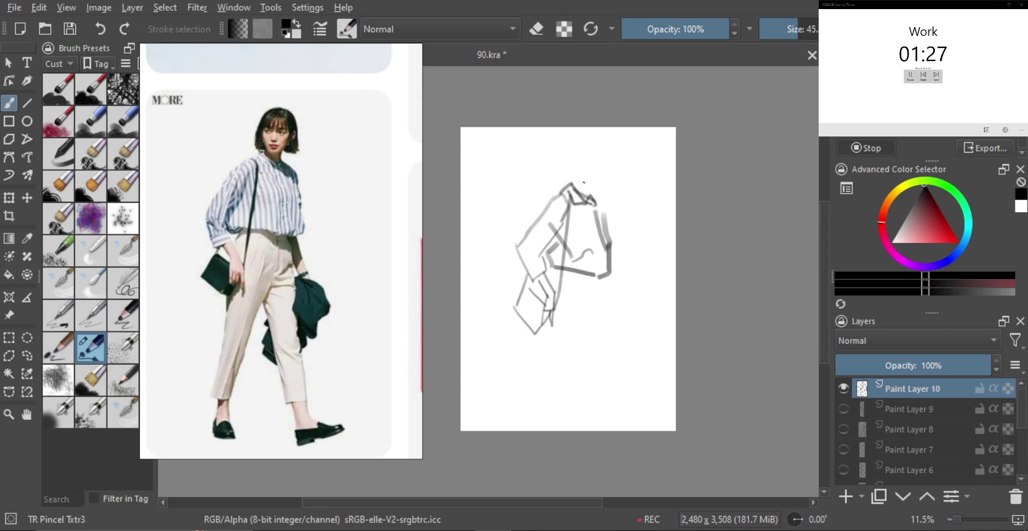
mouse_move(592, 155)
mouse_down()
mouse_move(587, 149)
mouse_move(578, 178)
mouse_move(590, 193)
mouse_up()
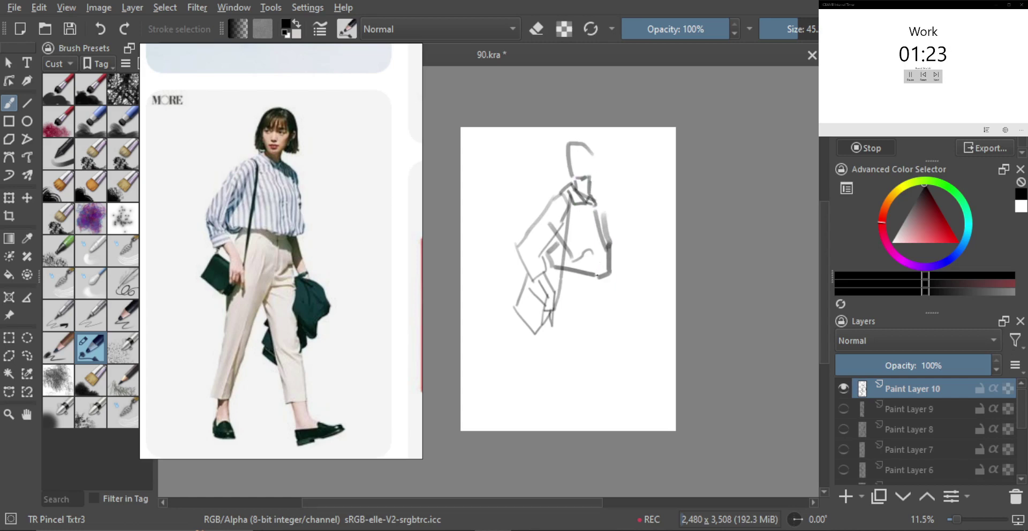
Draw the hip curves below the shirt and scale the whole sketch down to make room for the legs.
drag(566, 276, 601, 299)
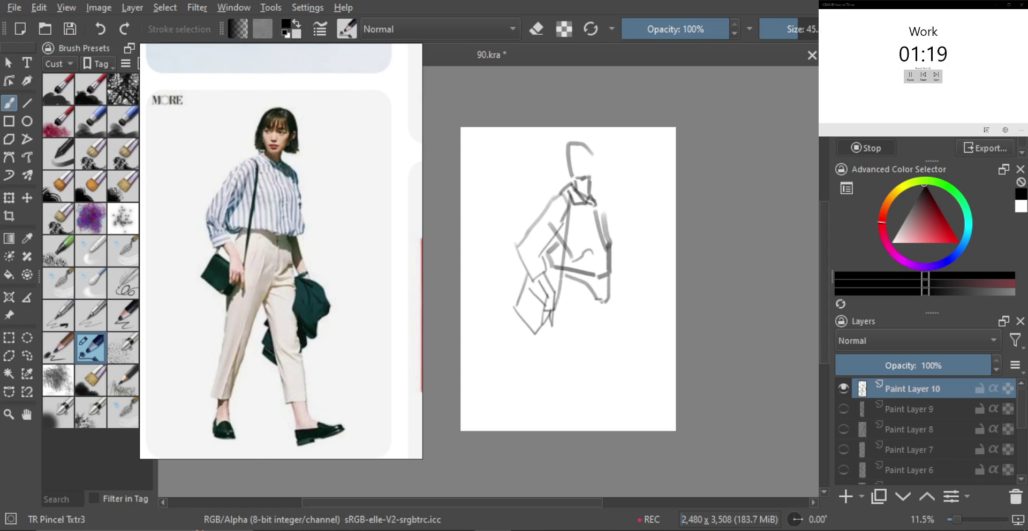
drag(582, 327, 576, 305)
key(ctrl+t)
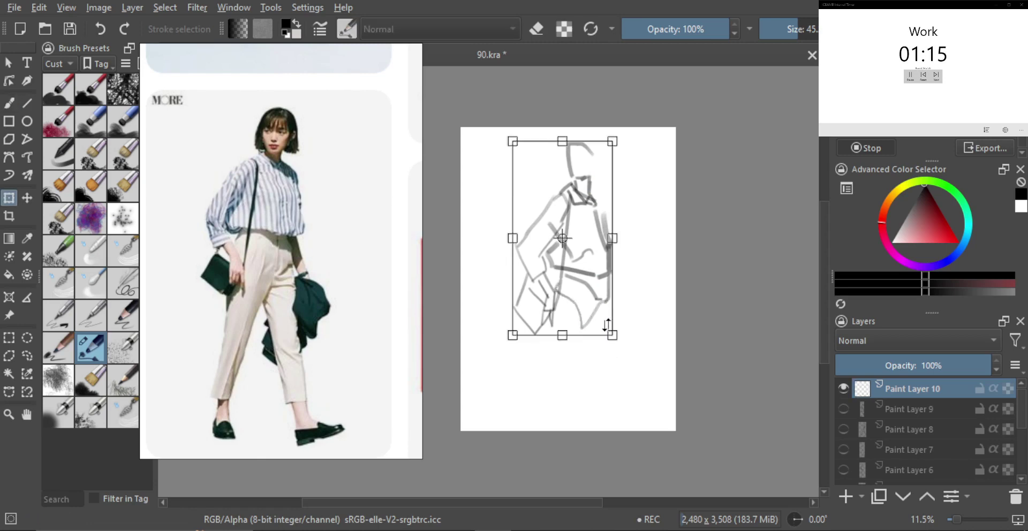
mouse_move(614, 332)
mouse_down()
mouse_move(587, 284)
mouse_move(591, 272)
mouse_up()
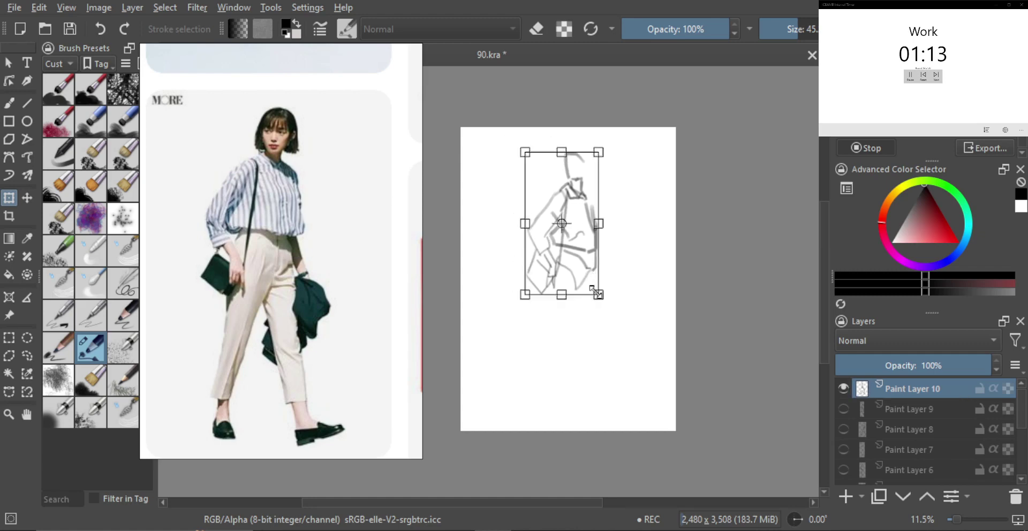
key(Return)
key(b)
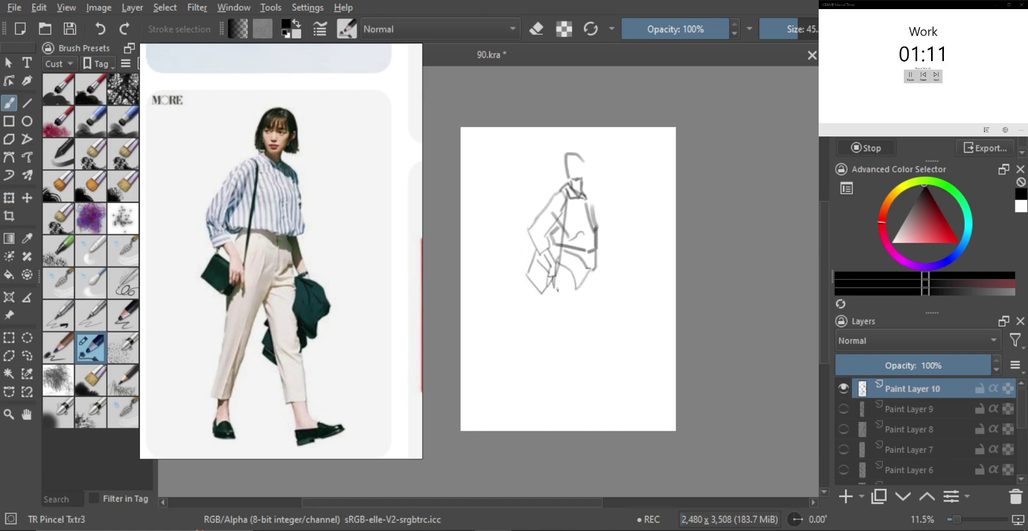
Draw the rear trouser leg with its knee line and shaded shin, plus the foot, redoing the first contour.
drag(572, 285, 553, 351)
key(ctrl+z)
drag(574, 289, 534, 400)
mouse_move(547, 288)
mouse_down()
mouse_move(542, 347)
mouse_move(555, 345)
mouse_move(530, 400)
mouse_up()
mouse_move(544, 342)
mouse_down()
mouse_move(522, 403)
mouse_move(540, 395)
mouse_move(554, 344)
mouse_up()
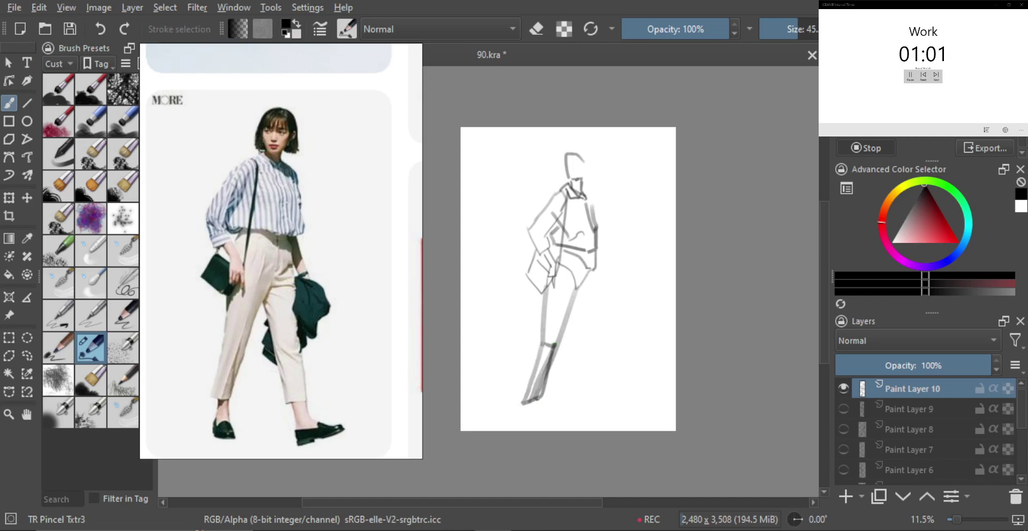
drag(535, 408, 546, 425)
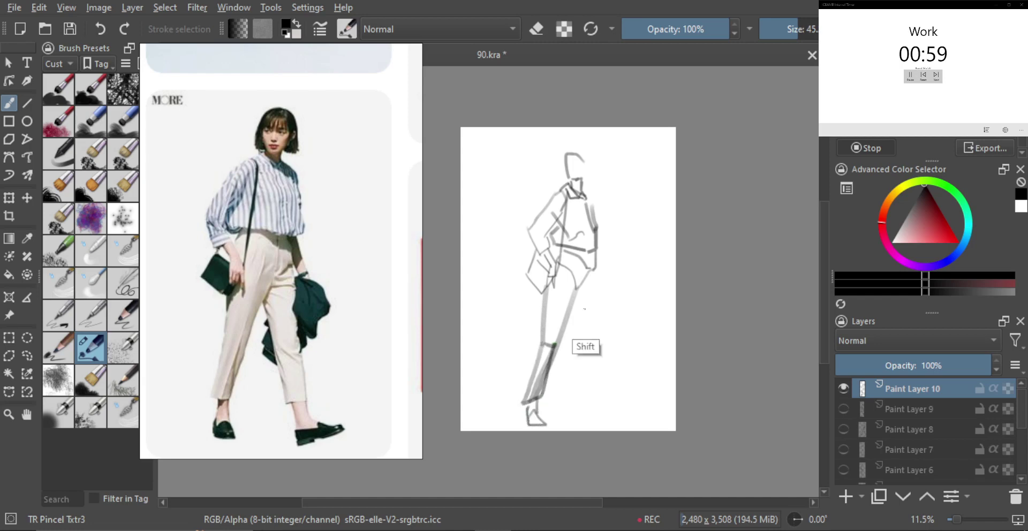
Draw the forward trouser leg from the hip through the knee to the ankle hem.
mouse_move(599, 261)
mouse_down()
mouse_move(590, 344)
mouse_move(594, 284)
mouse_up()
drag(605, 348, 595, 285)
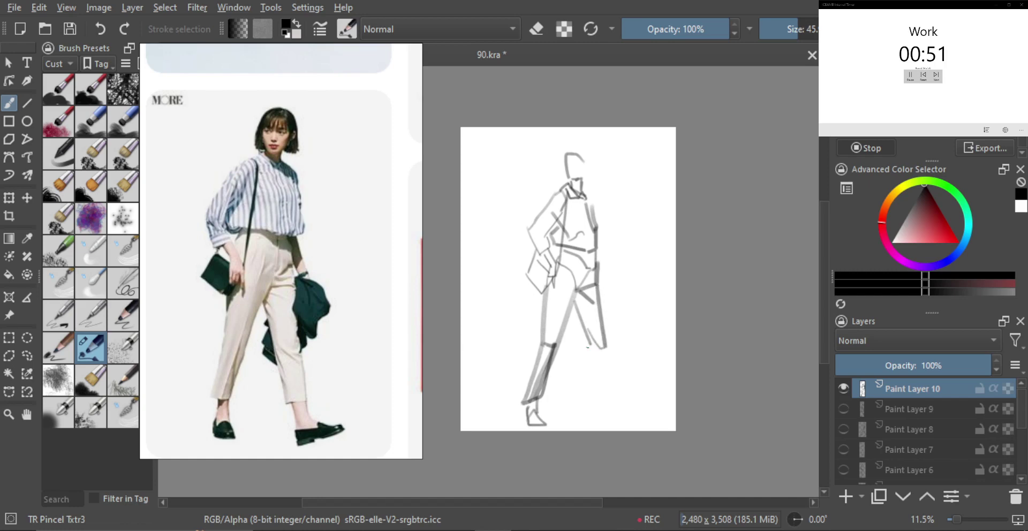
drag(604, 342, 616, 396)
drag(587, 333, 597, 397)
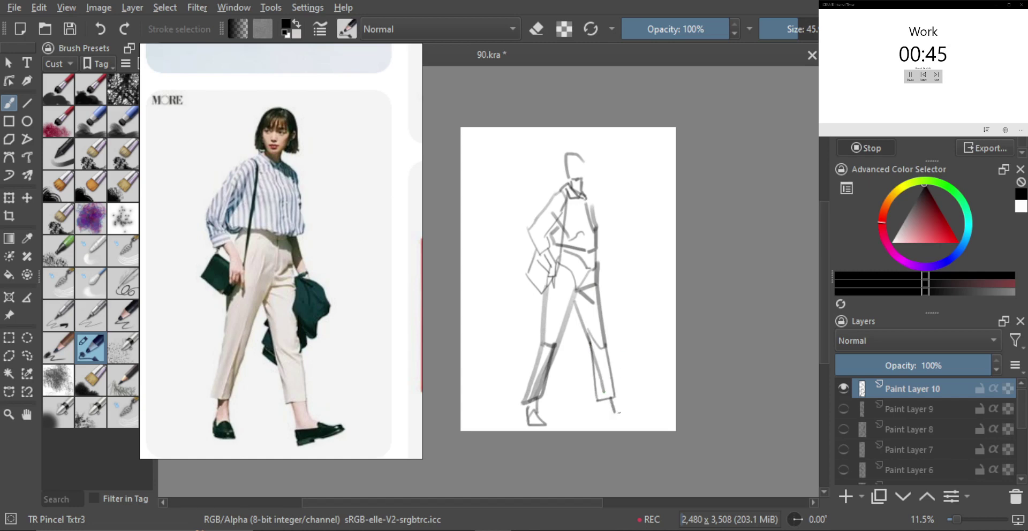
Scale the sketch down to fit the page and draw the forward foot's shoe.
key(ctrl+t)
drag(617, 422, 599, 377)
key(Return)
key(b)
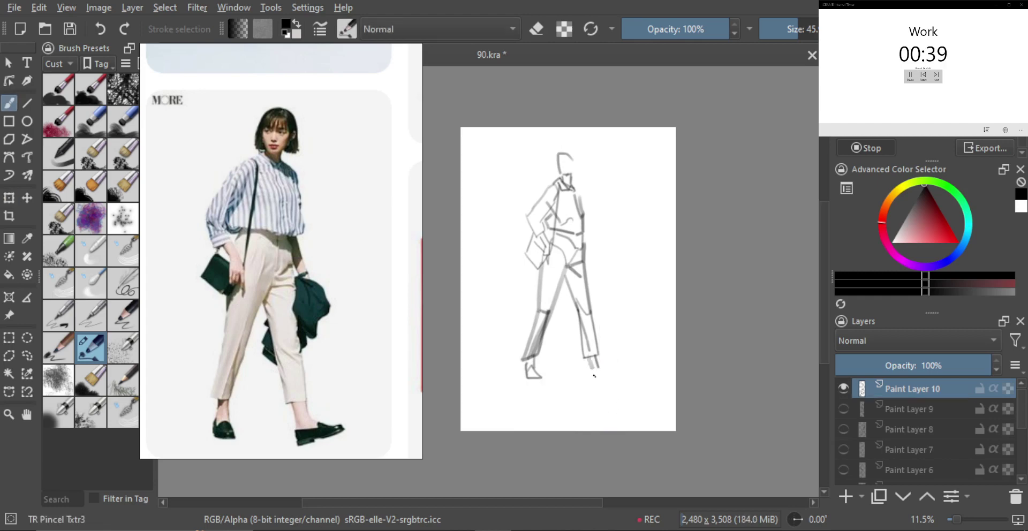
mouse_move(600, 369)
mouse_down()
mouse_move(622, 373)
mouse_move(590, 375)
mouse_up()
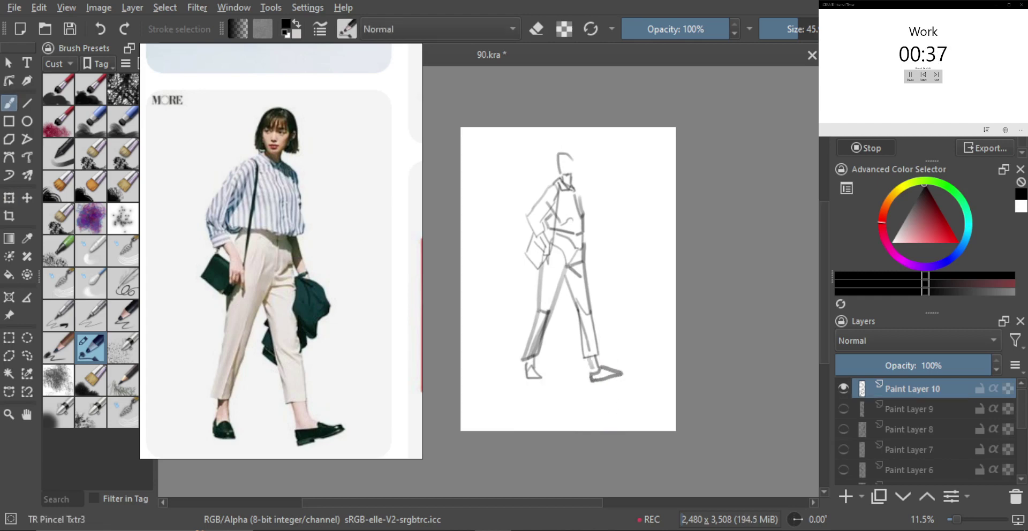
Draw the far arm and the jacket carried beside the thigh, including the part hanging between the legs.
mouse_move(585, 222)
mouse_down()
mouse_move(610, 279)
mouse_move(596, 297)
mouse_up()
key(bracketright)
key(bracketright)
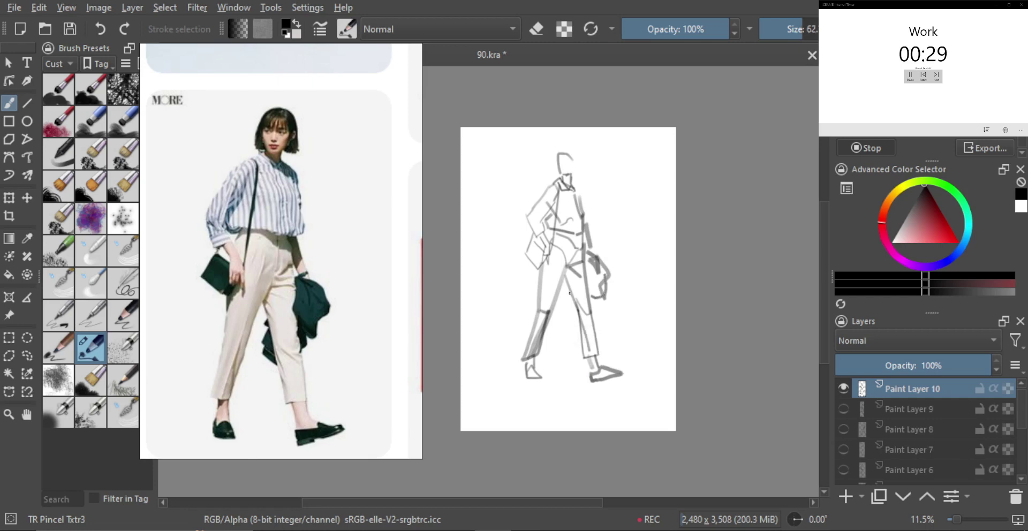
drag(568, 292, 565, 312)
Block in the bobbed hair around the face with broad strokes.
mouse_move(557, 150)
mouse_down()
mouse_move(548, 175)
mouse_move(570, 155)
mouse_move(579, 175)
mouse_move(572, 158)
mouse_up()
drag(556, 152, 578, 155)
drag(574, 249, 571, 249)
mouse_move(560, 185)
mouse_down()
mouse_move(555, 229)
mouse_move(566, 199)
mouse_up()
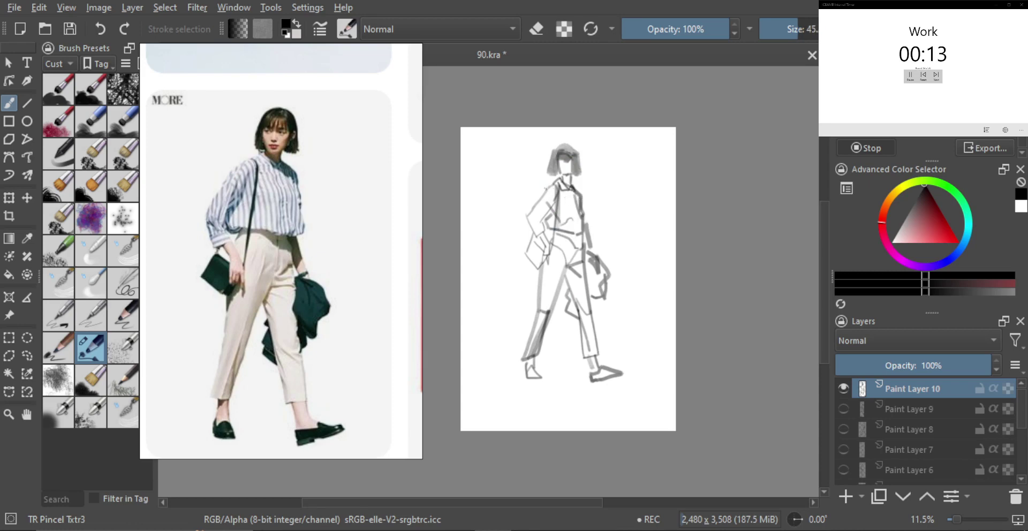
drag(557, 187, 547, 206)
key(ctrl+z)
key(ctrl+z)
key(ctrl+z)
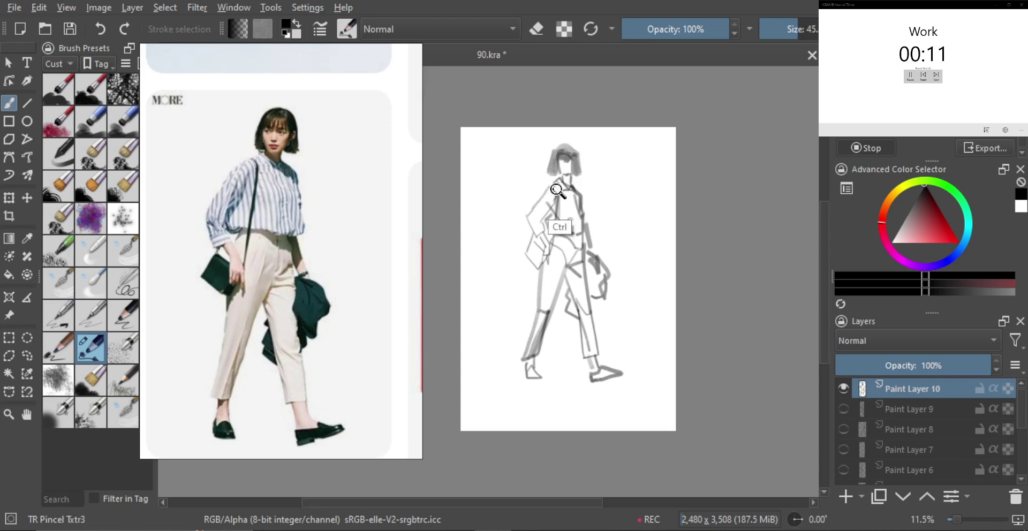
Add bold stripe strokes to the near blouse sleeve, from the shoulder down to the cuff.
key(ctrl+shift+z)
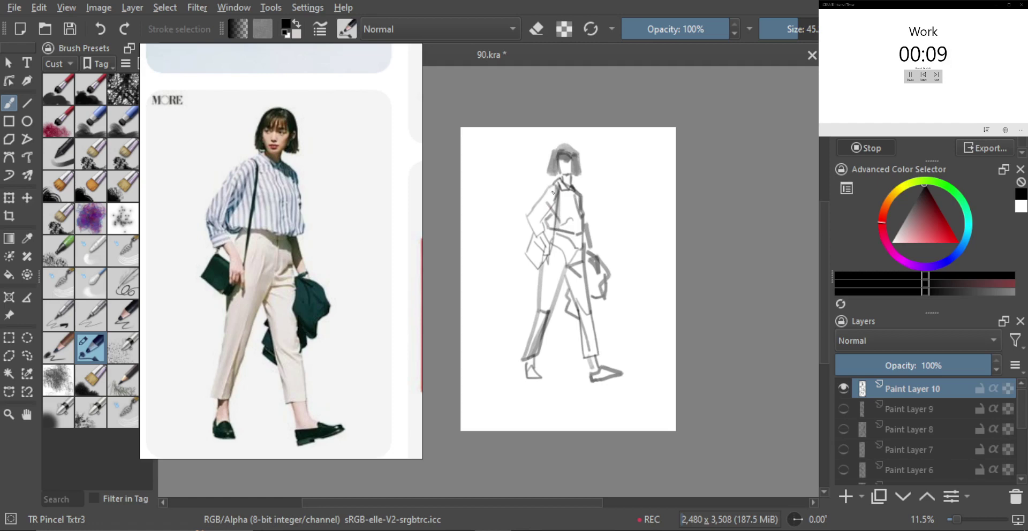
mouse_move(555, 189)
mouse_down()
mouse_move(537, 221)
mouse_move(548, 238)
mouse_move(529, 228)
mouse_move(559, 178)
mouse_up()
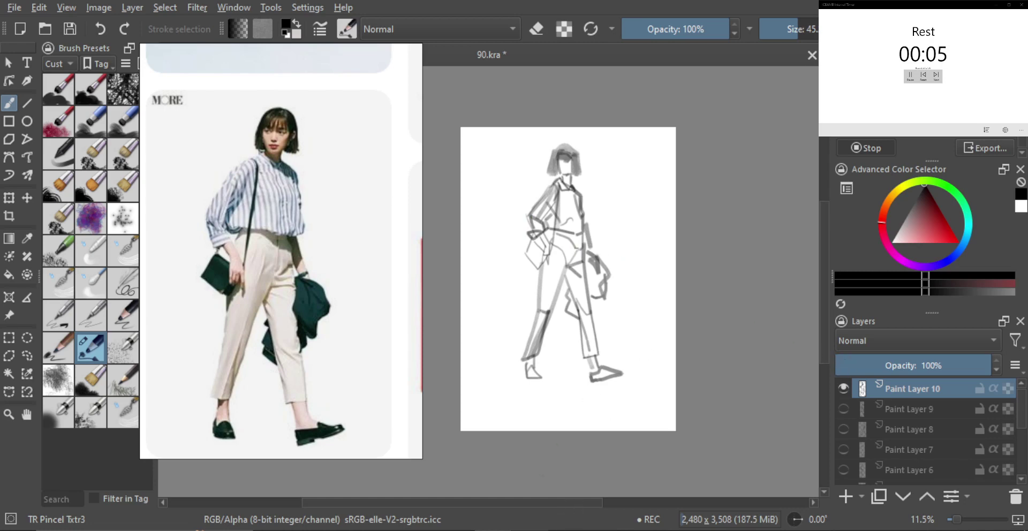
Switch to the interval timer, pause it during the rest period, and put its window away.
click(530, 530)
click(684, 220)
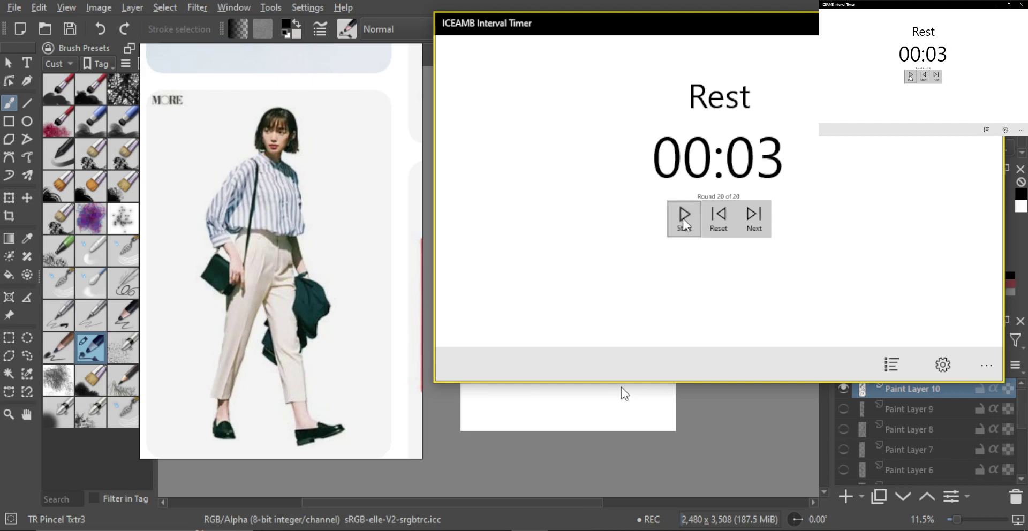
click(989, 23)
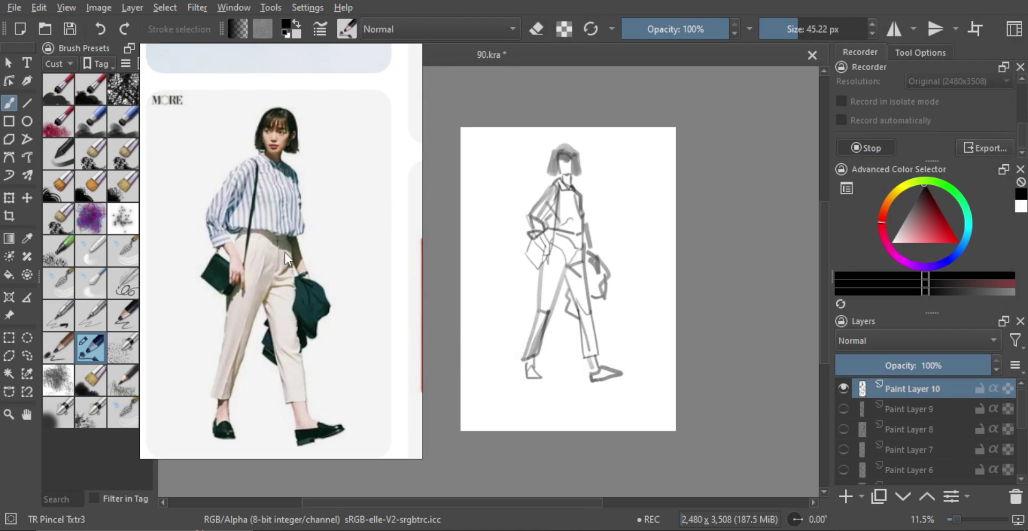
Flip the reference photos horizontally, frame the walking woman in the striped shirt, and mirror the canvas view to match.
mouse_move(288, 258)
mouse_down()
mouse_move(300, 258)
mouse_move(206, 269)
mouse_up()
scroll(330, 269, down, 3)
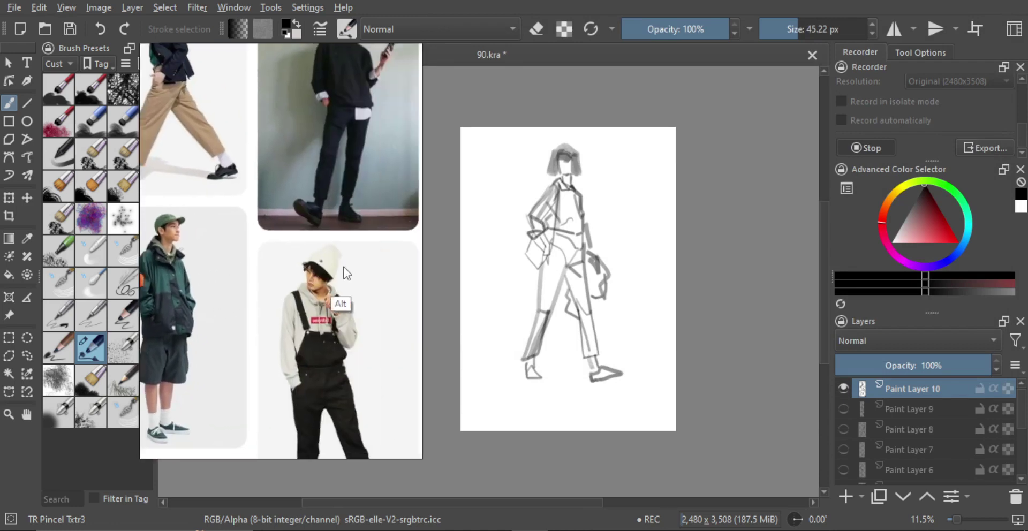
drag(344, 267, 214, 244)
mouse_move(344, 249)
mouse_down()
mouse_move(255, 267)
mouse_move(254, 235)
mouse_move(237, 223)
mouse_move(276, 259)
mouse_move(370, 232)
mouse_up()
scroll(289, 241, up, 3)
scroll(289, 242, up, 6)
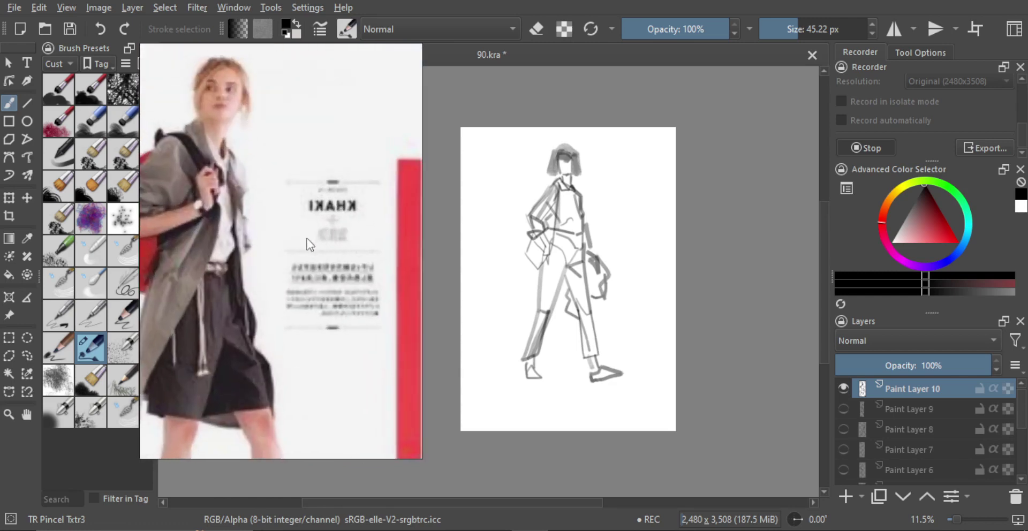
mouse_move(290, 245)
mouse_down()
mouse_move(353, 232)
mouse_move(272, 238)
mouse_up()
scroll(341, 234, down, 7)
scroll(332, 241, up, 3)
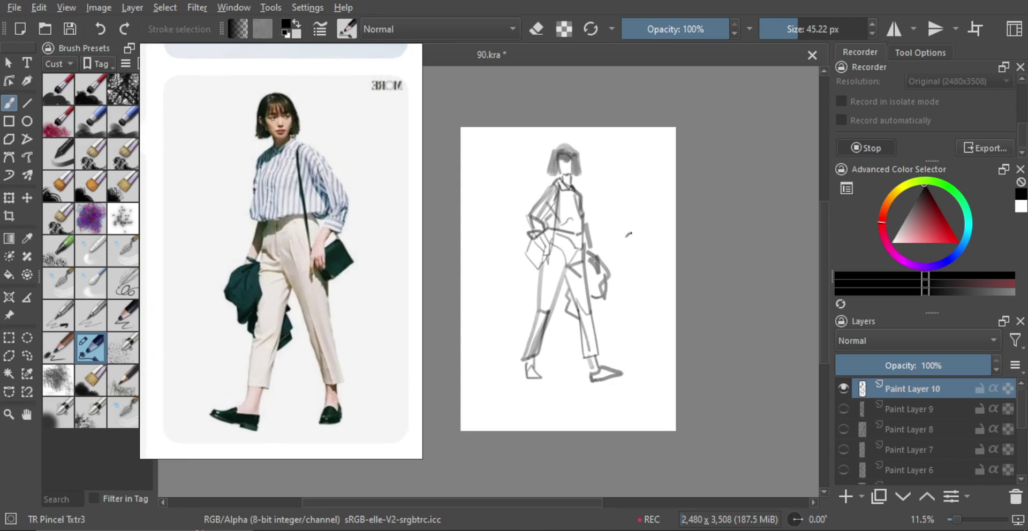
key(m)
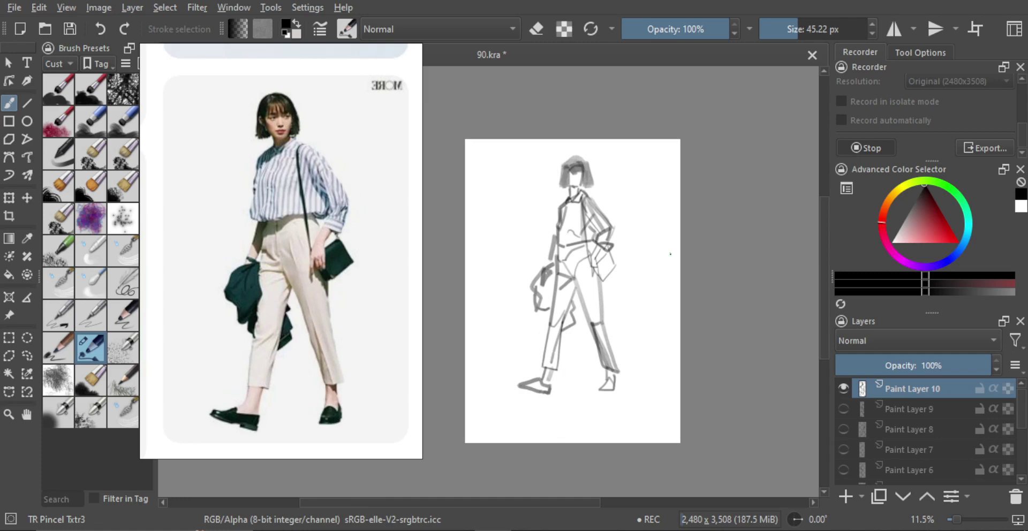
Try stretching the whole figure sketch vertically with Transform.
scroll(609, 268, up, 1)
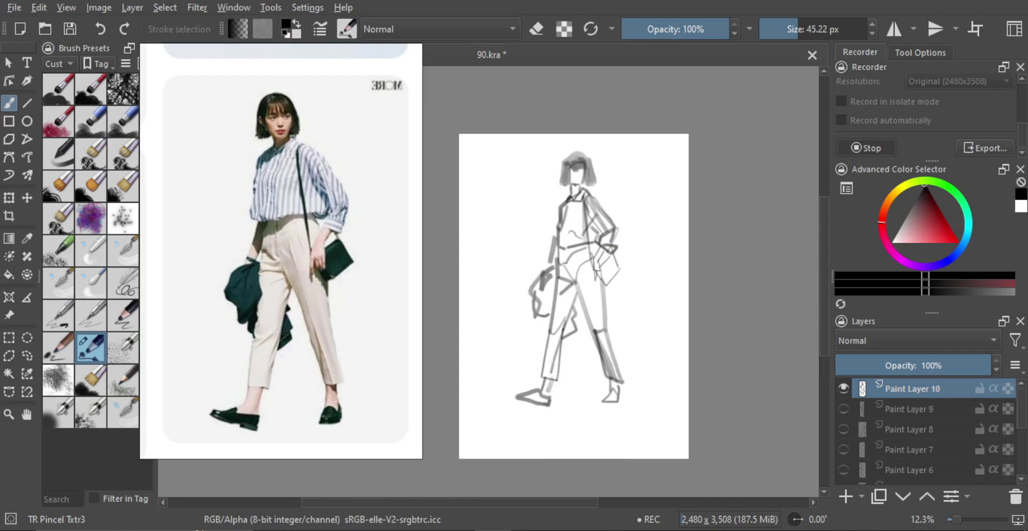
key(ctrl+t)
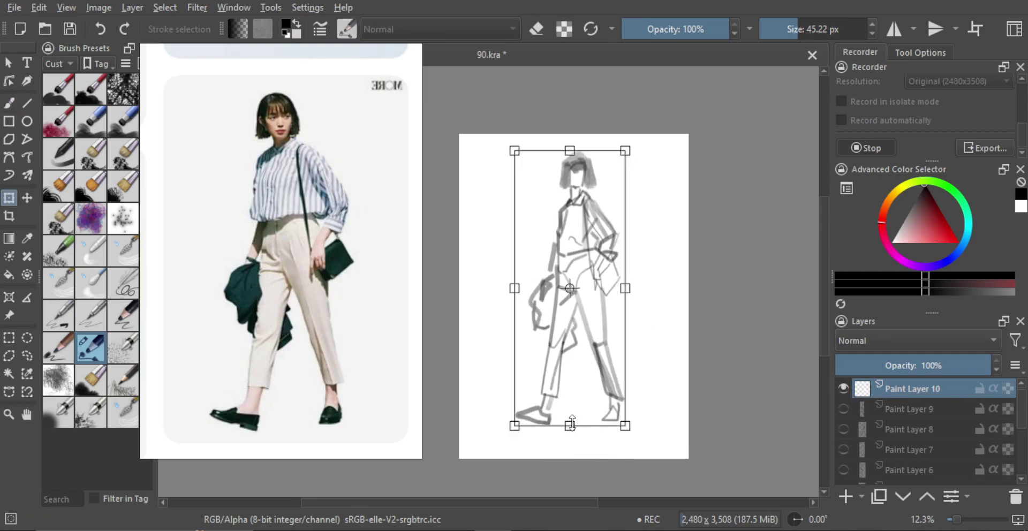
drag(571, 428, 577, 410)
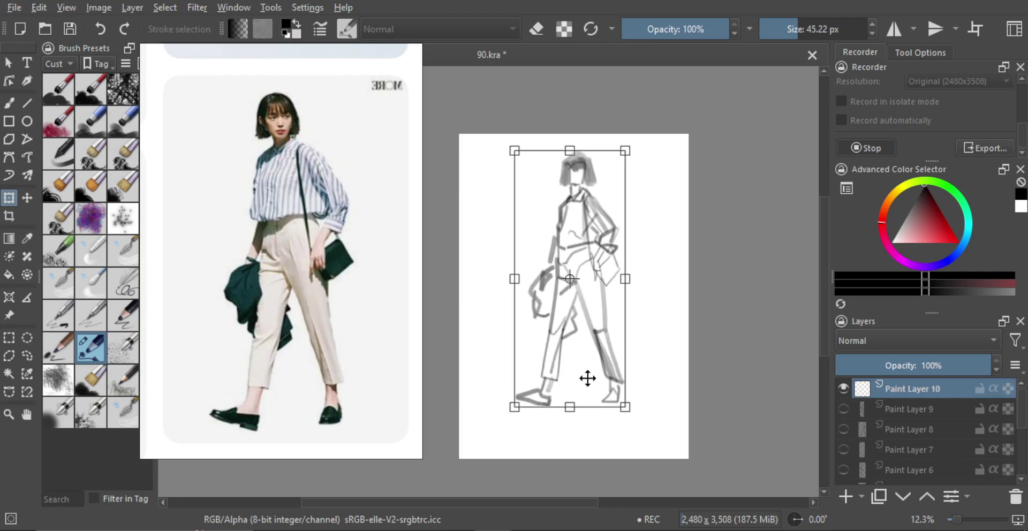
scroll(581, 343, down, 1)
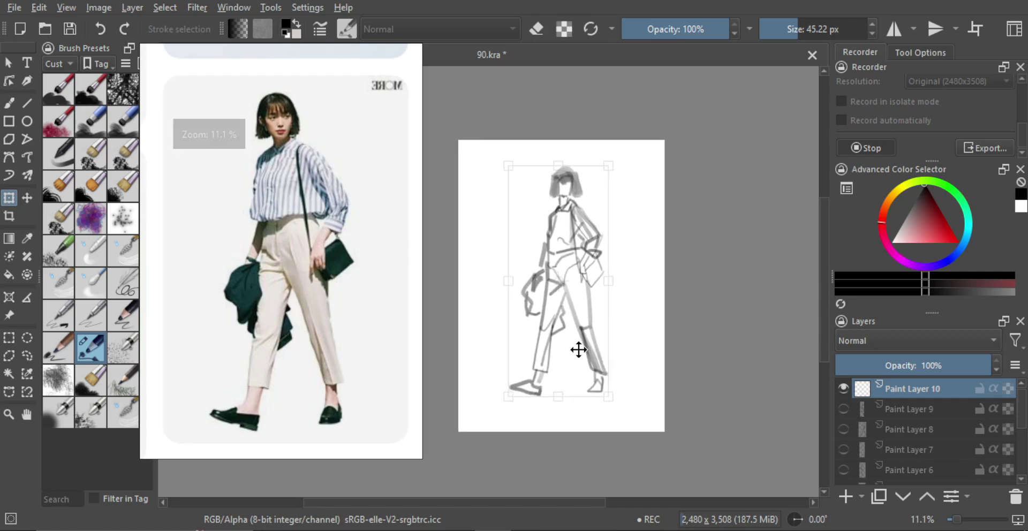
scroll(577, 353, up, 1)
Select the figure's lower body with a freehand outline and stretch it downward to lengthen the legs.
key(l)
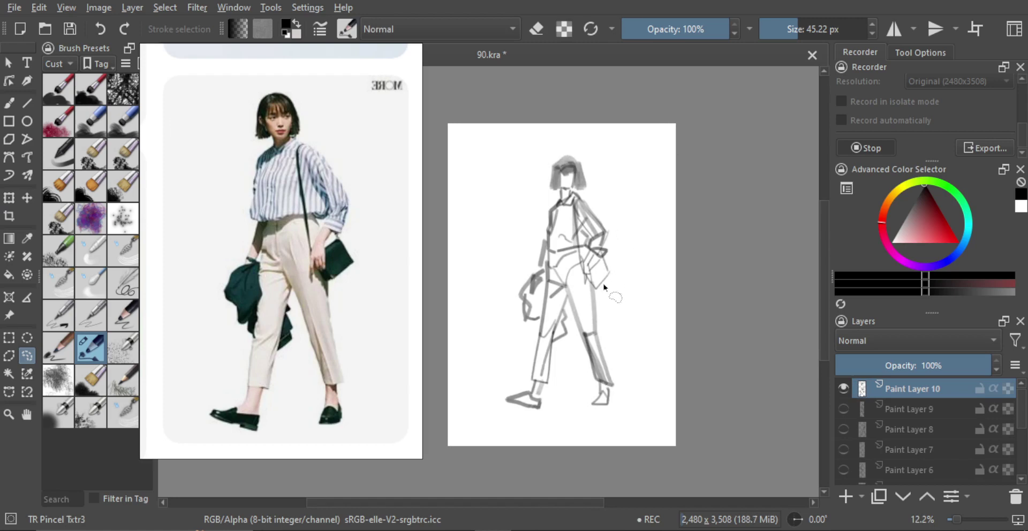
mouse_move(609, 275)
mouse_down()
mouse_move(608, 234)
mouse_move(554, 256)
mouse_move(461, 351)
mouse_move(601, 426)
mouse_move(619, 291)
mouse_move(610, 277)
mouse_up()
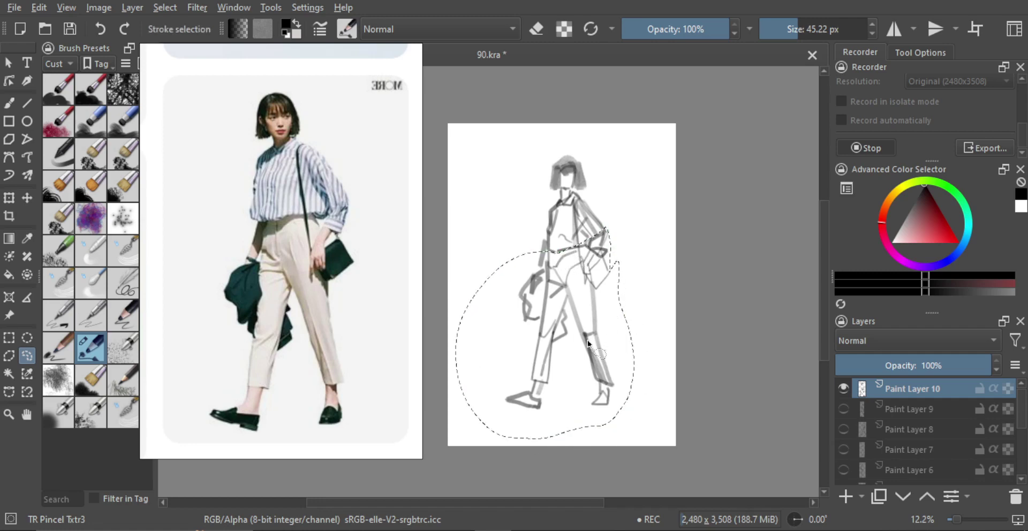
key(ctrl+t)
drag(549, 435, 545, 464)
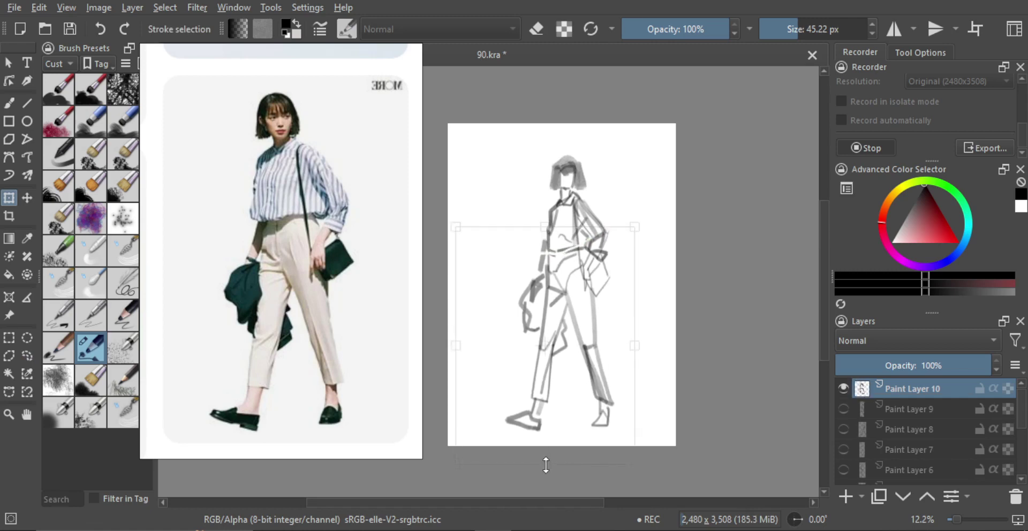
drag(545, 465, 546, 463)
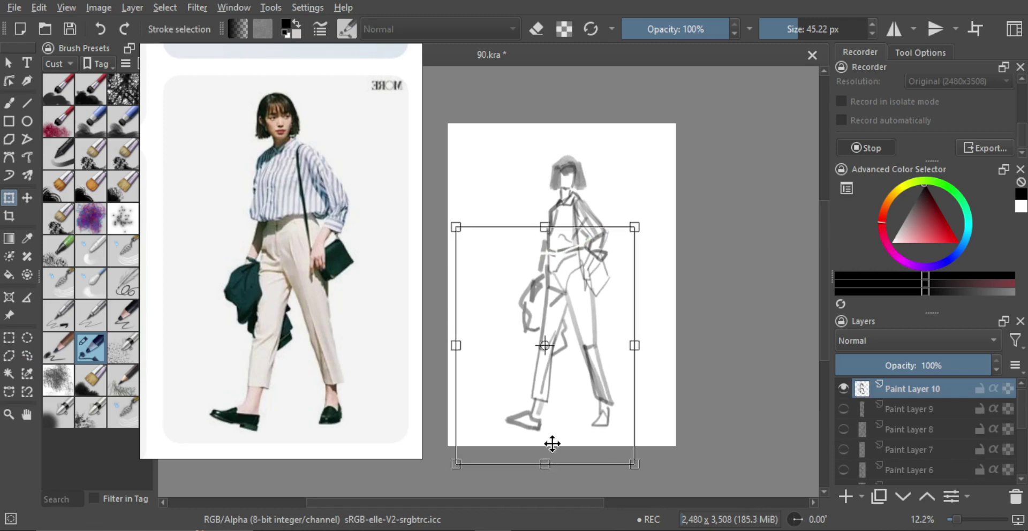
drag(619, 310, 617, 312)
key(Return)
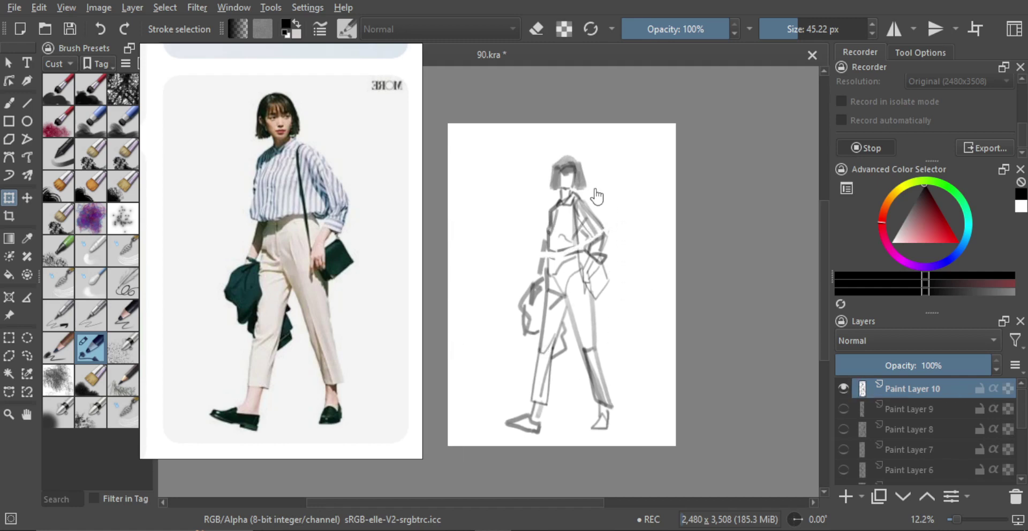
Select the head and shoulders with a freehand outline, stretch them slightly upward, and nudge them toward the front of the figure.
key(l)
click(607, 187)
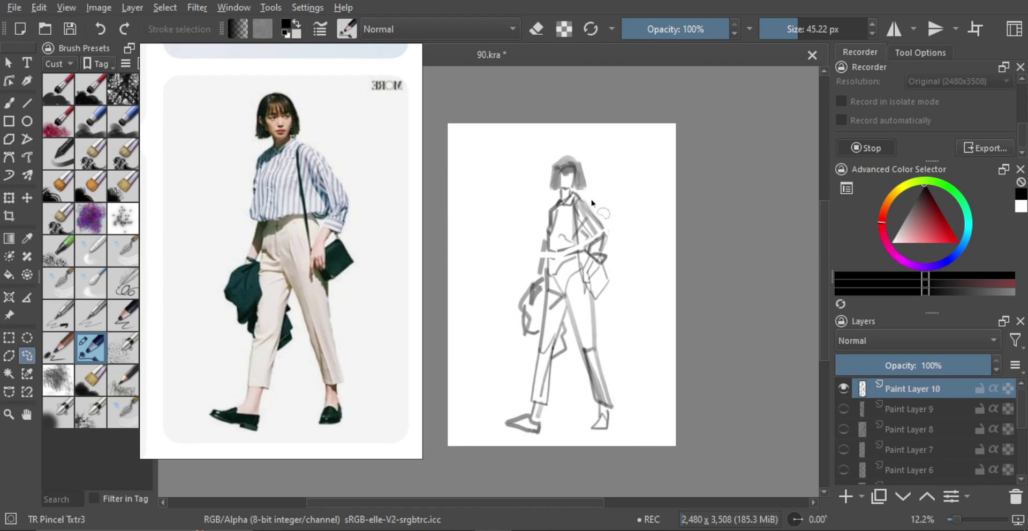
mouse_move(593, 206)
mouse_down()
mouse_move(523, 156)
mouse_move(605, 155)
mouse_move(591, 201)
mouse_up()
key(ctrl+t)
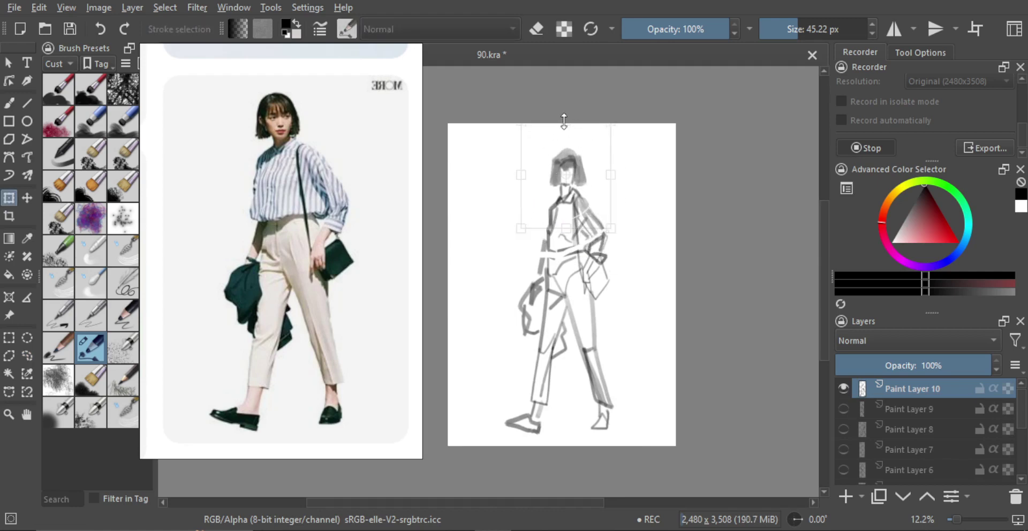
drag(564, 121, 564, 119)
drag(600, 157, 598, 157)
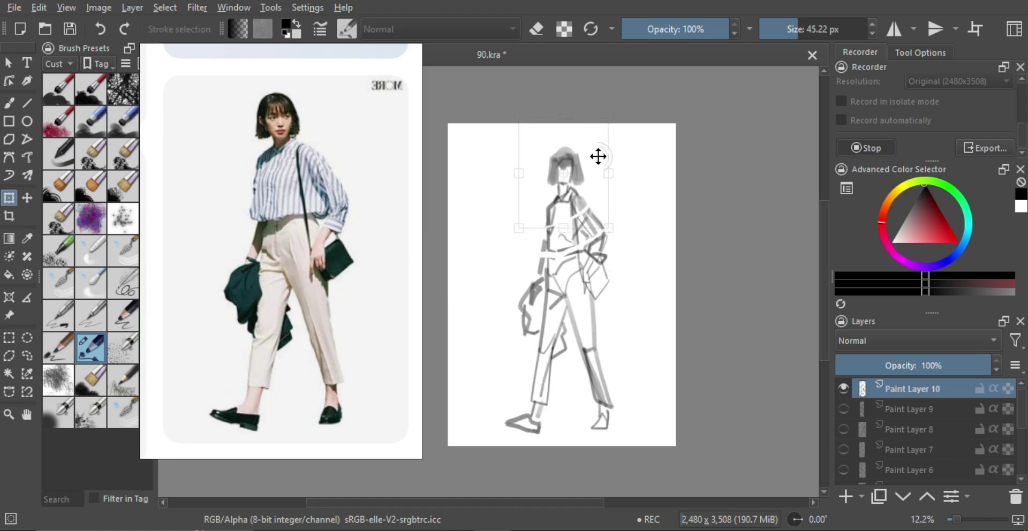
key(Return)
Select the head, torso, near arm and bag, and rotate them counter-clockwise around a pivot at the hips.
key(l)
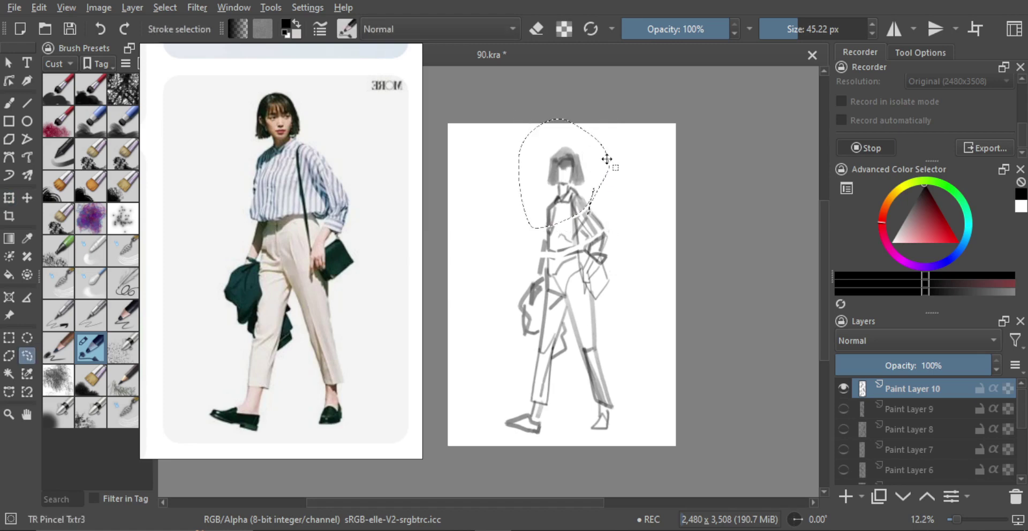
click(625, 193)
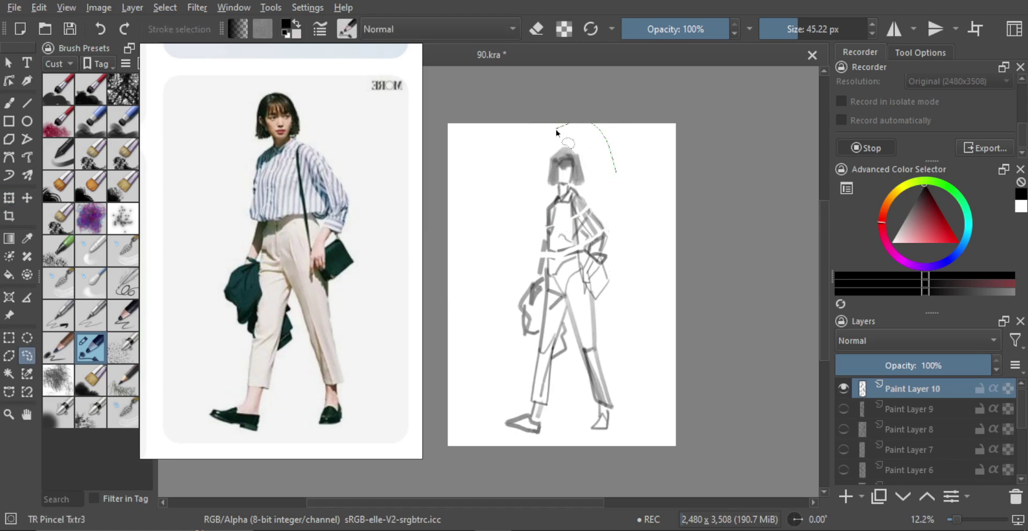
mouse_move(556, 132)
mouse_down()
mouse_move(534, 152)
mouse_move(510, 237)
mouse_up()
mouse_move(510, 237)
mouse_down()
mouse_move(524, 261)
mouse_move(585, 252)
mouse_move(586, 304)
mouse_move(621, 289)
mouse_move(639, 231)
mouse_up()
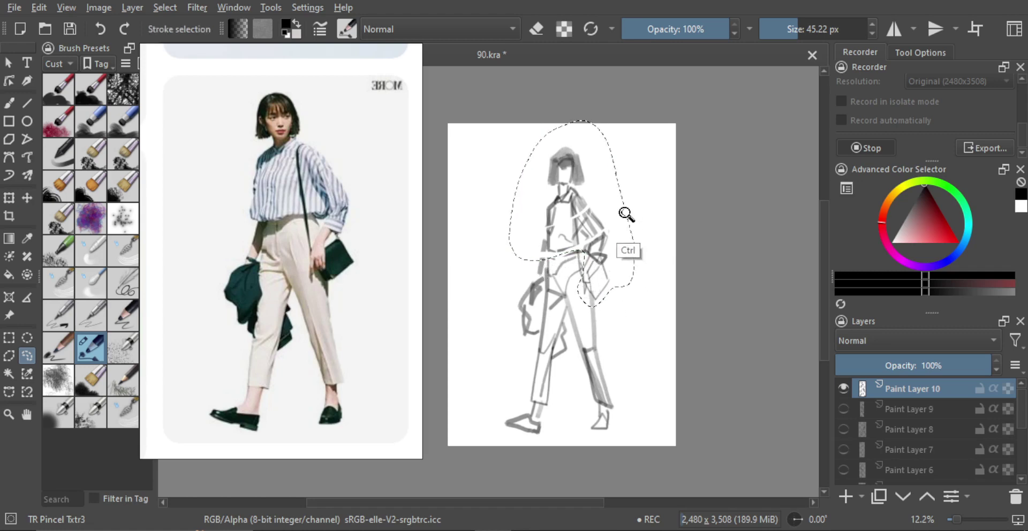
key(ctrl+y)
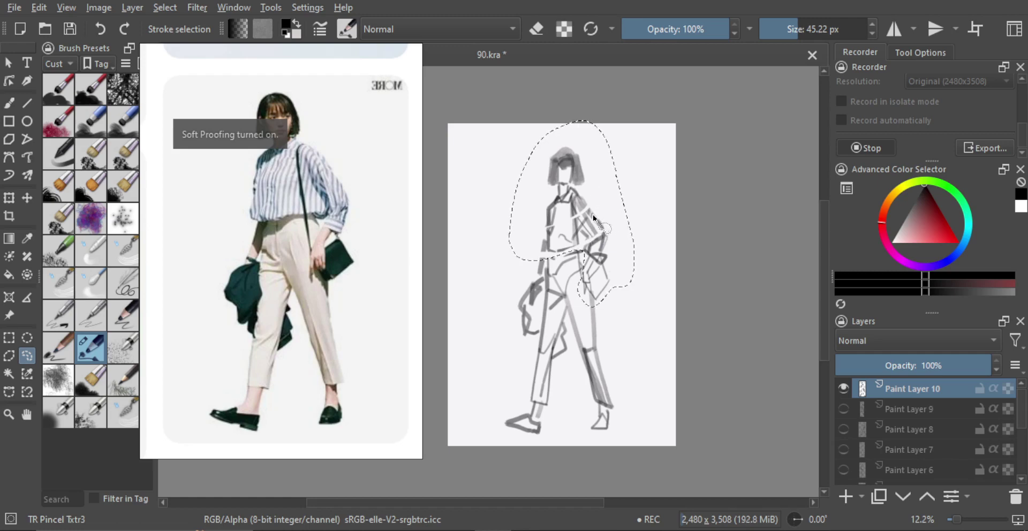
key(ctrl+y)
key(ctrl+t)
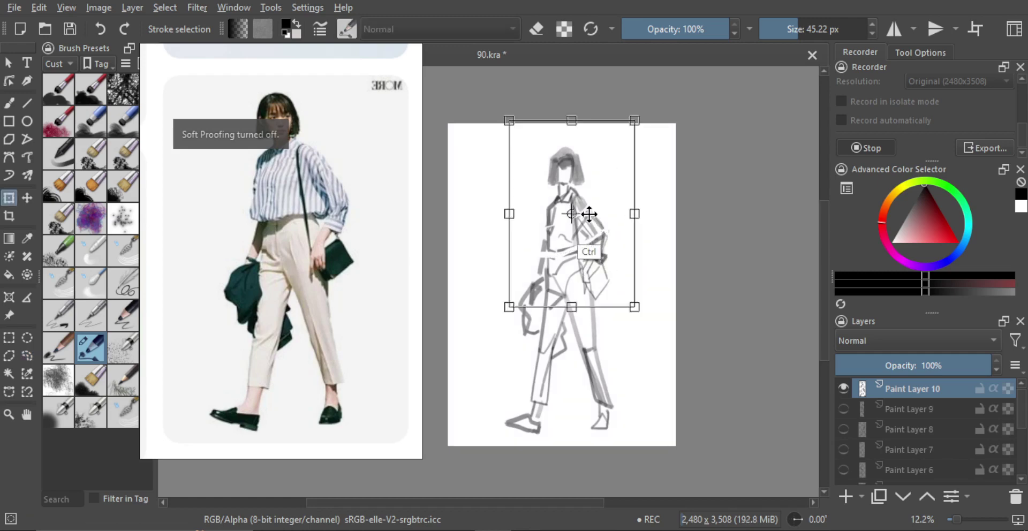
drag(572, 214, 573, 268)
mouse_move(679, 200)
mouse_down()
mouse_move(672, 183)
mouse_move(672, 192)
mouse_up()
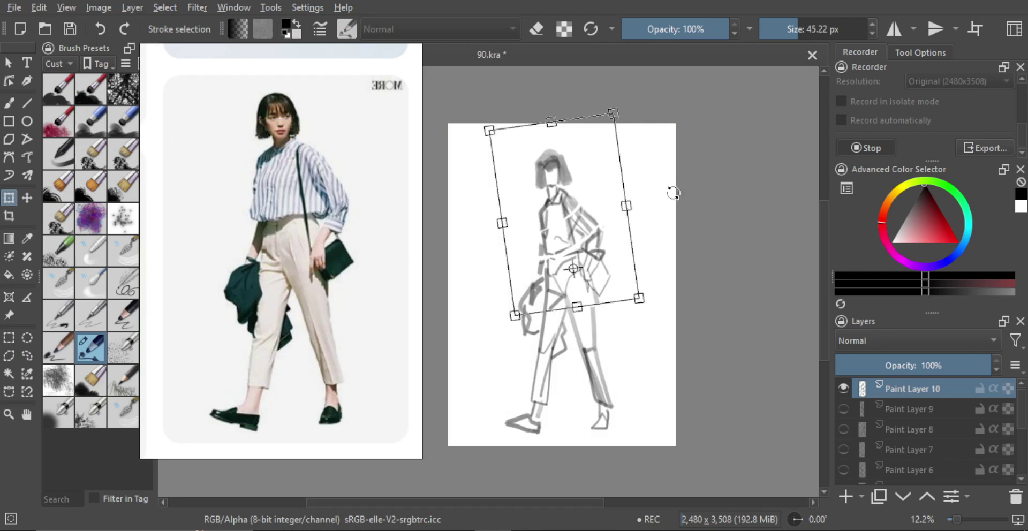
key(Return)
key(l)
key(ctrl+shift+a)
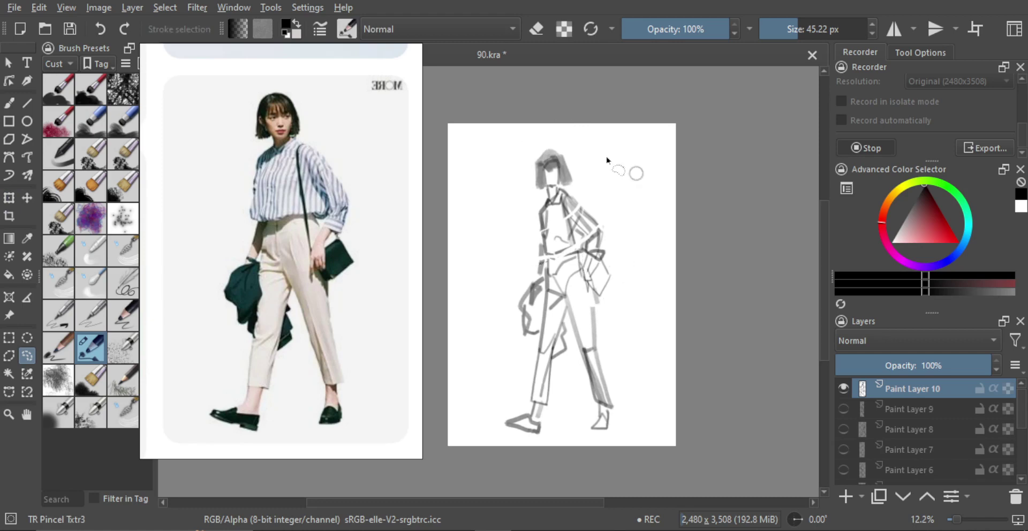
Select the head and neck and tilt them slightly clockwise with Transform.
drag(579, 144, 543, 137)
drag(552, 204, 584, 185)
key(ctrl+t)
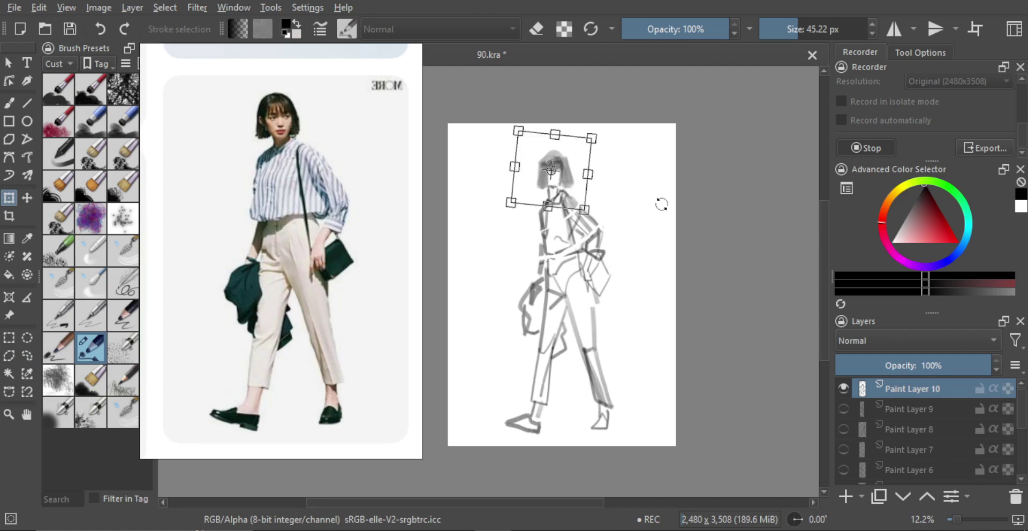
key(Escape)
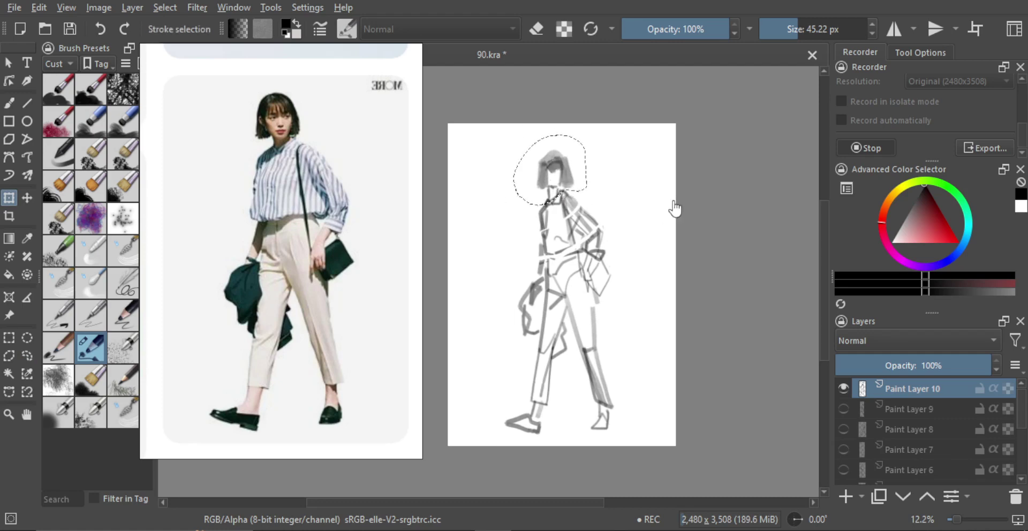
key(ctrl+shift+a)
Scale the whole figure down slightly and reposition it on the page.
scroll(635, 284, down, 1)
key(ctrl+t)
drag(589, 310, 589, 299)
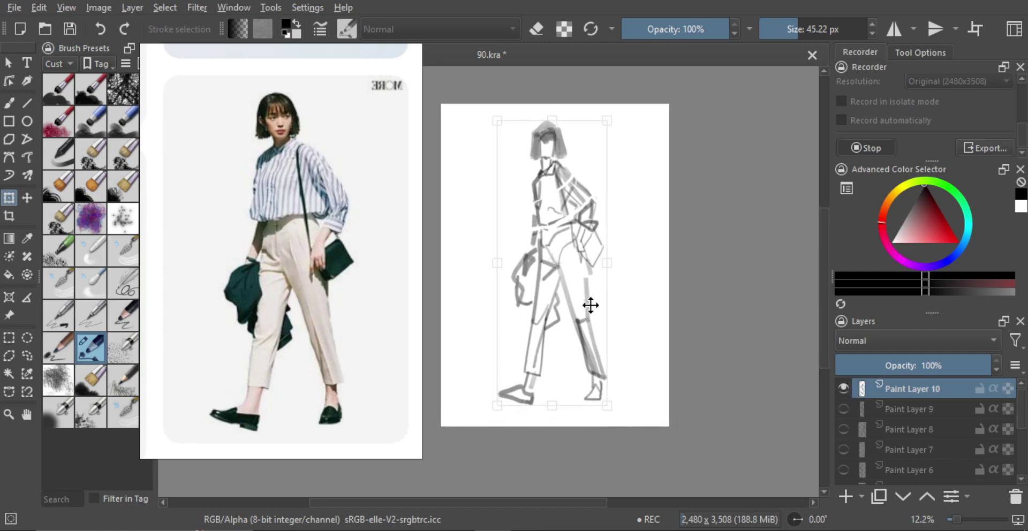
mouse_move(607, 397)
mouse_down()
mouse_move(605, 405)
mouse_move(600, 394)
mouse_up()
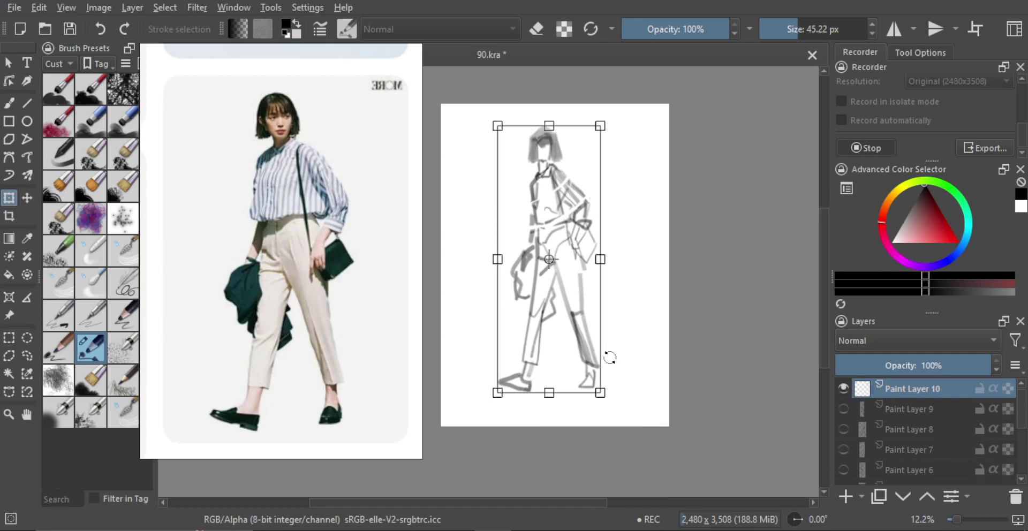
key(Return)
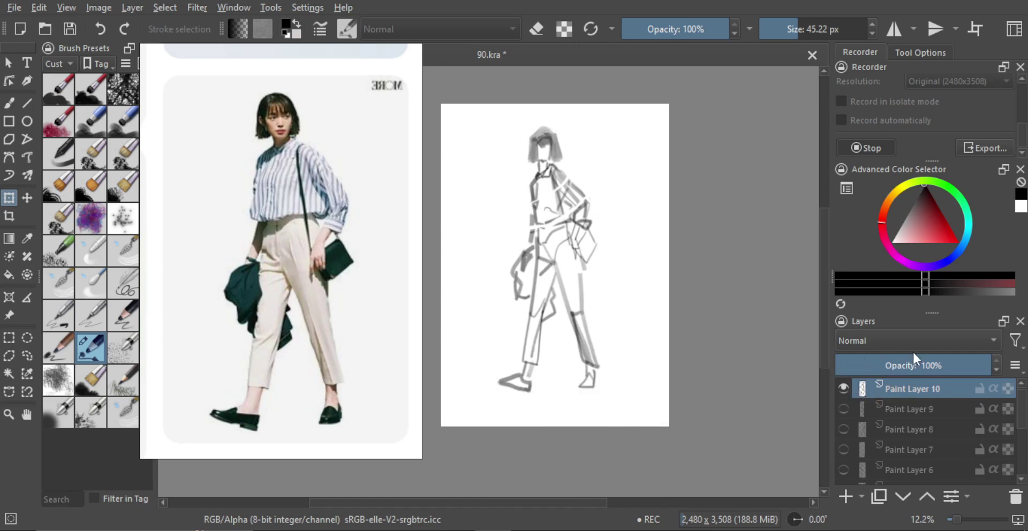
Lower the opacity of Paint Layer 10, add a new paint layer above it, and switch to the brush.
drag(964, 361, 948, 366)
click(845, 495)
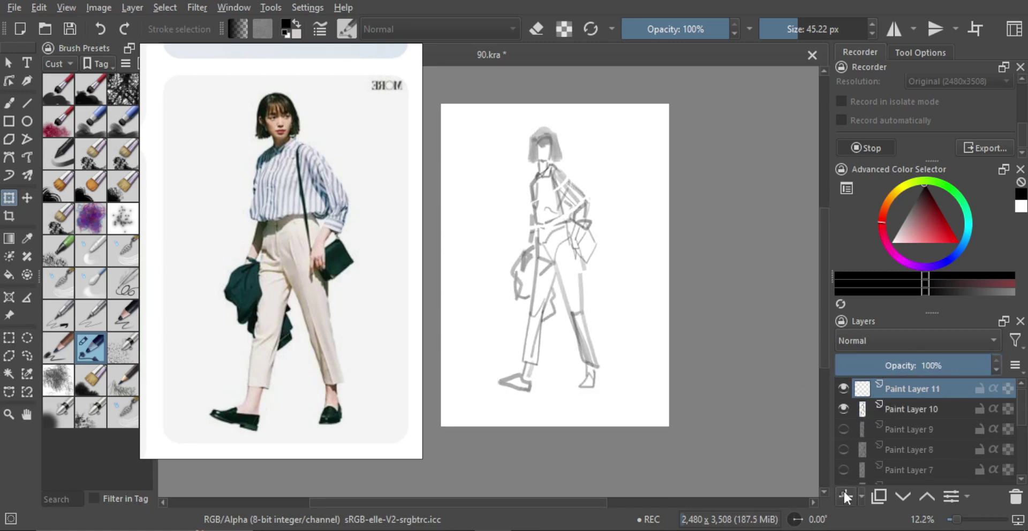
key(b)
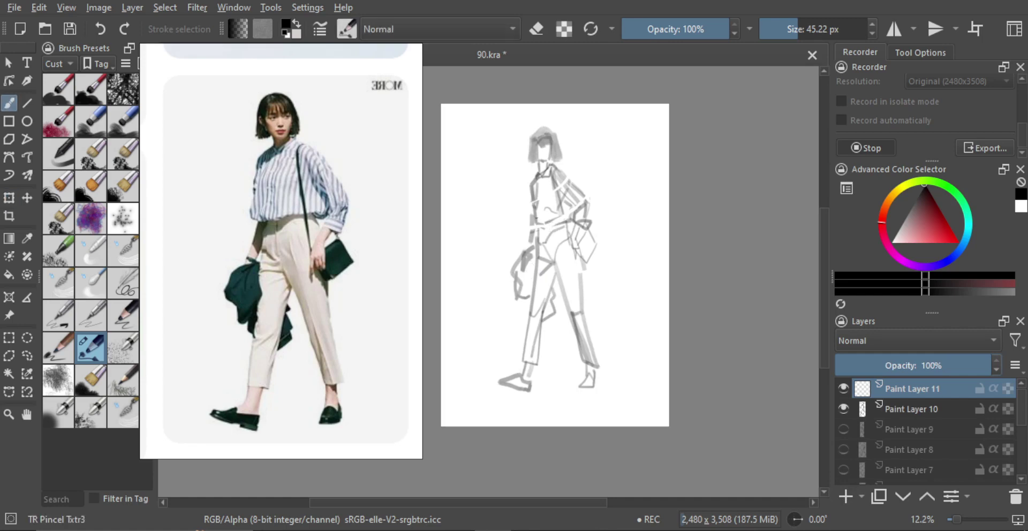
Look over the reference board's photo collections and return to a closer view of the woman in the striped shirt.
scroll(496, 177, up, 1)
scroll(271, 133, down, 10)
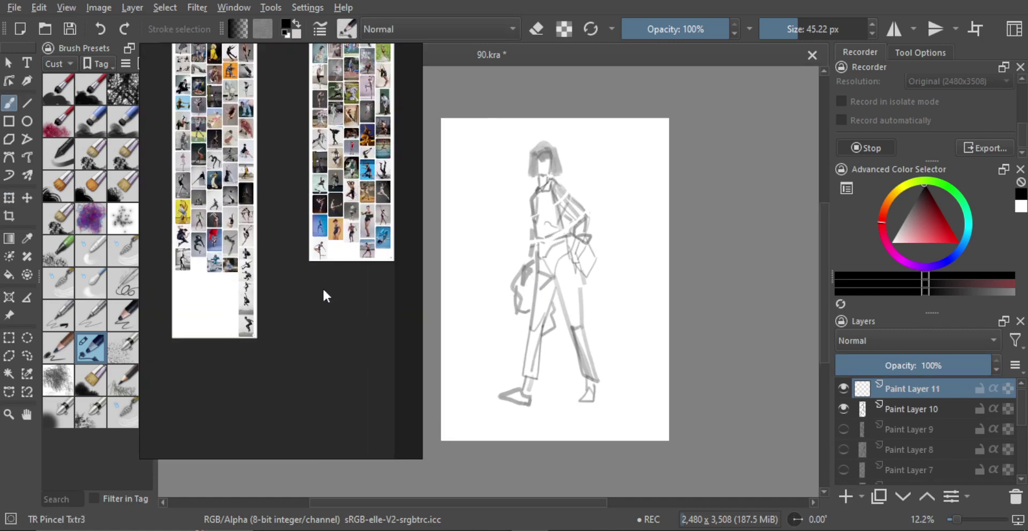
drag(269, 289, 357, 287)
mouse_move(223, 306)
mouse_down()
mouse_move(310, 284)
mouse_move(367, 223)
mouse_up()
mouse_move(249, 274)
mouse_down()
mouse_move(281, 258)
mouse_move(357, 163)
mouse_up()
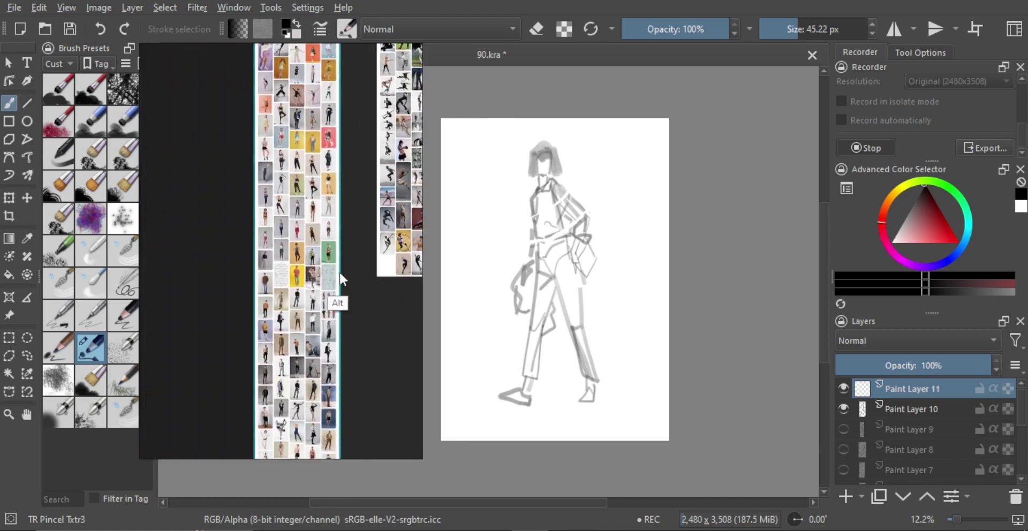
drag(339, 273, 270, 139)
drag(285, 268, 293, 125)
drag(292, 289, 304, 246)
click(303, 248)
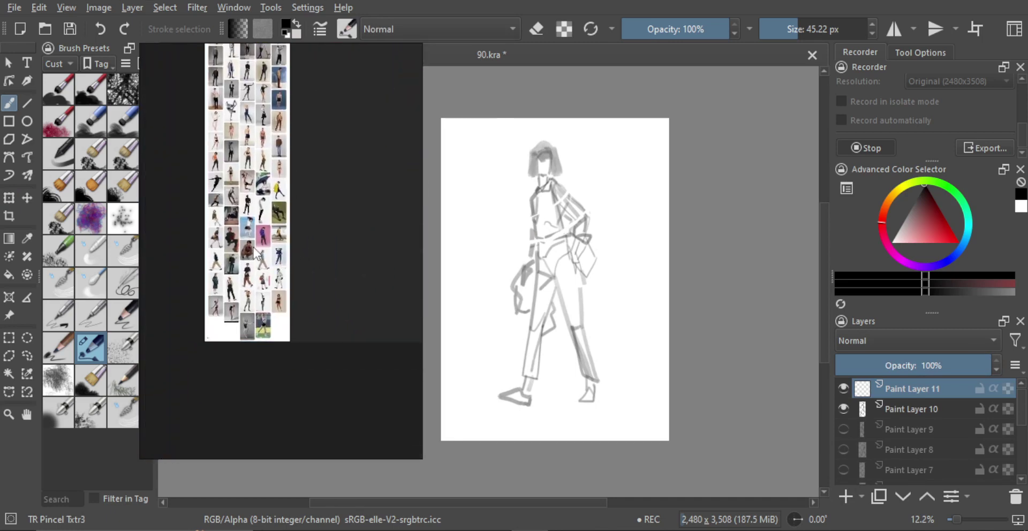
scroll(254, 248, up, 7)
drag(289, 288, 326, 222)
drag(346, 255, 319, 227)
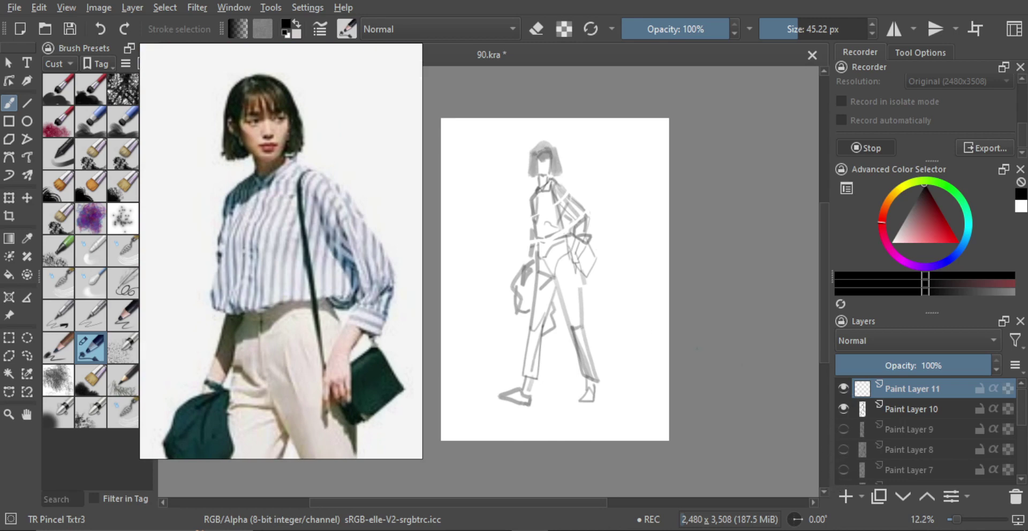
Reduce the brush size to about 13 px and draw a straight brow line across the figure's face on Paint Layer 11.
drag(606, 297, 596, 302)
key(ctrl+z)
mouse_move(589, 206)
mouse_down()
mouse_move(589, 265)
mouse_move(585, 209)
mouse_move(637, 216)
mouse_up()
drag(637, 216, 631, 183)
mouse_move(627, 191)
mouse_down()
mouse_move(640, 228)
mouse_move(646, 210)
mouse_up()
mouse_move(646, 209)
mouse_down()
mouse_move(673, 204)
mouse_move(646, 223)
mouse_up()
drag(665, 223, 611, 229)
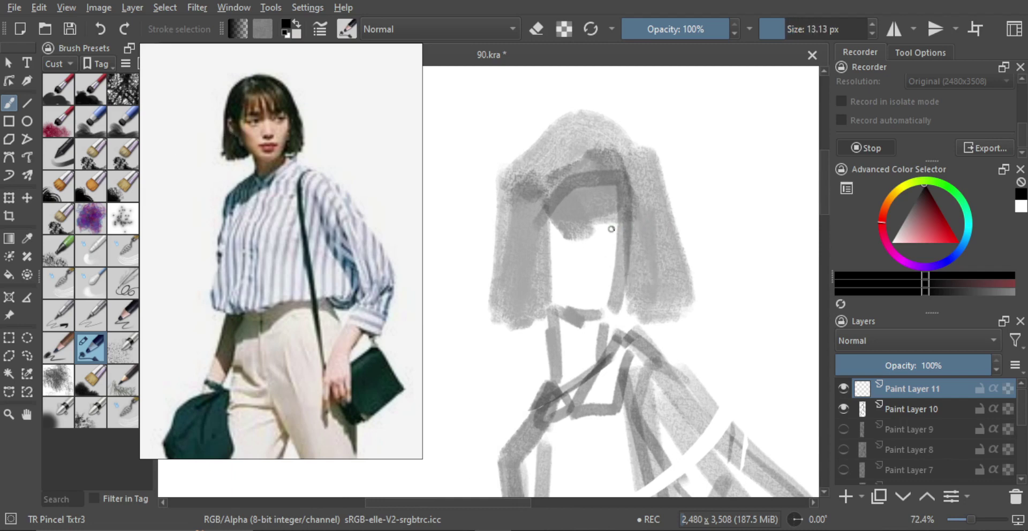
drag(545, 222, 621, 220)
key(ctrl+z)
key(ctrl+z)
mouse_move(543, 222)
mouse_down()
mouse_move(629, 218)
mouse_move(615, 319)
mouse_up()
key(ctrl+z)
Draw the far side of the face as a bold stroke running from the brow down to the chin.
drag(637, 224, 617, 322)
key(ctrl+z)
key(ctrl+z)
key(ctrl+z)
mouse_move(637, 229)
mouse_down()
mouse_move(620, 304)
mouse_move(630, 273)
mouse_move(620, 302)
mouse_move(588, 319)
mouse_up()
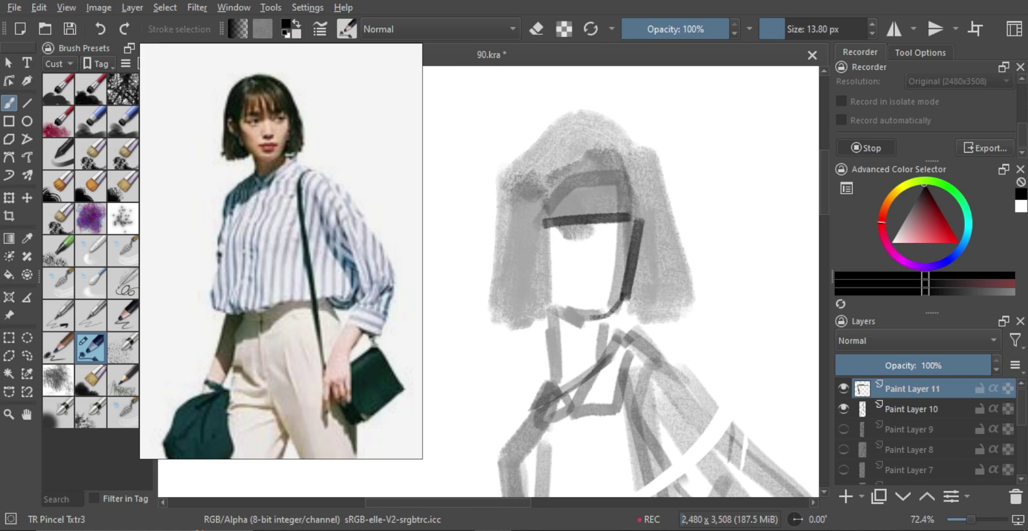
Draw the near jawline up from the chin and the near edge of the cheek.
drag(544, 295, 590, 321)
key(ctrl+z)
key(ctrl+z)
drag(540, 296, 587, 322)
key(ctrl+z)
drag(531, 283, 582, 316)
drag(529, 236, 539, 286)
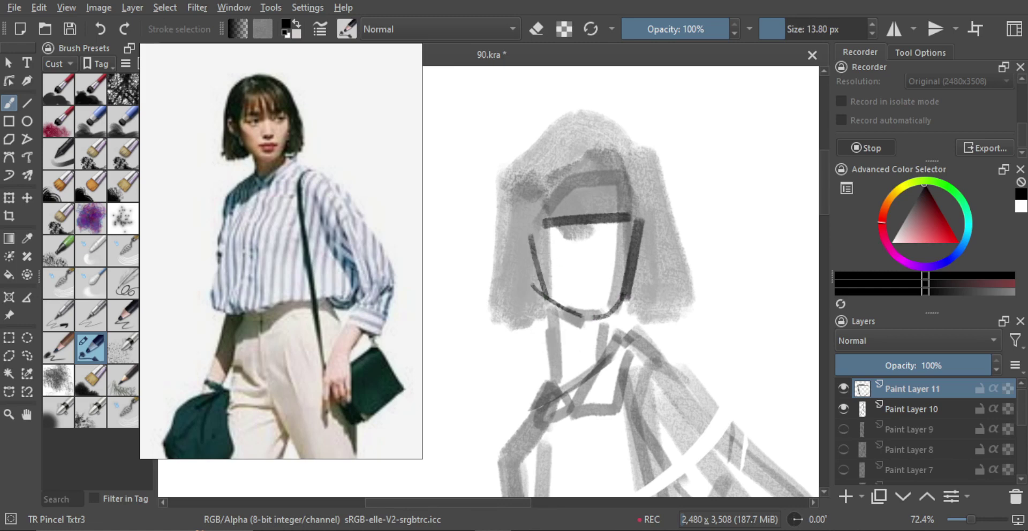
Add a diagonal cheekbone line on the near side of the face and a short cheek stroke on the far side.
drag(531, 239, 570, 280)
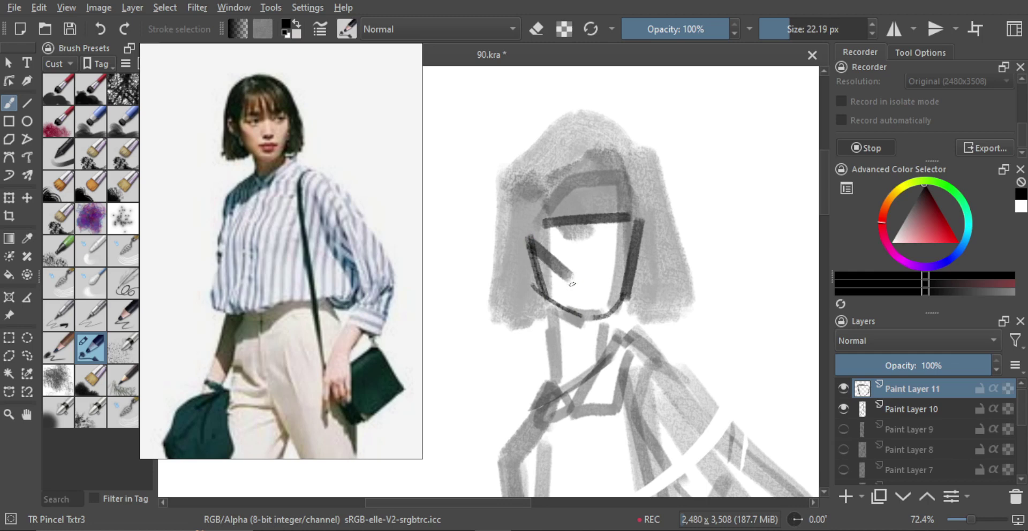
key(ctrl+z)
drag(531, 240, 579, 288)
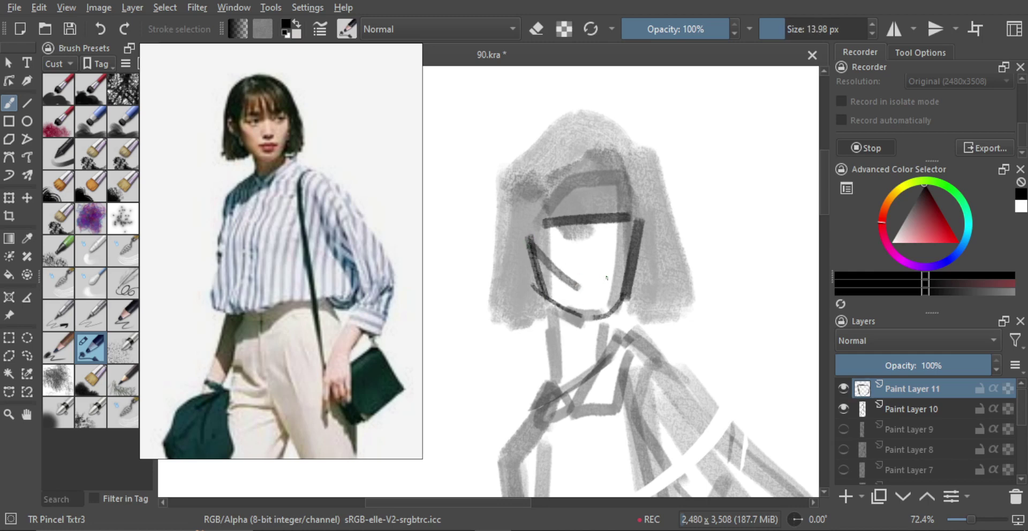
mouse_move(638, 226)
mouse_down()
mouse_move(613, 289)
mouse_move(569, 289)
mouse_move(578, 294)
mouse_up()
key(ctrl+z)
mouse_move(536, 254)
mouse_down()
mouse_move(555, 299)
mouse_move(581, 293)
mouse_move(591, 315)
mouse_up()
key(ctrl+z)
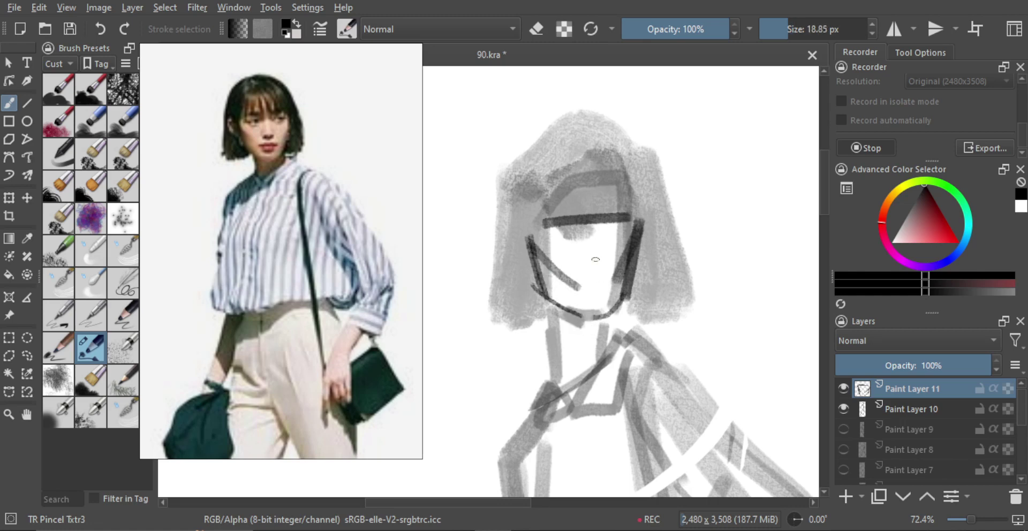
key(ctrl+z)
drag(596, 260, 580, 258)
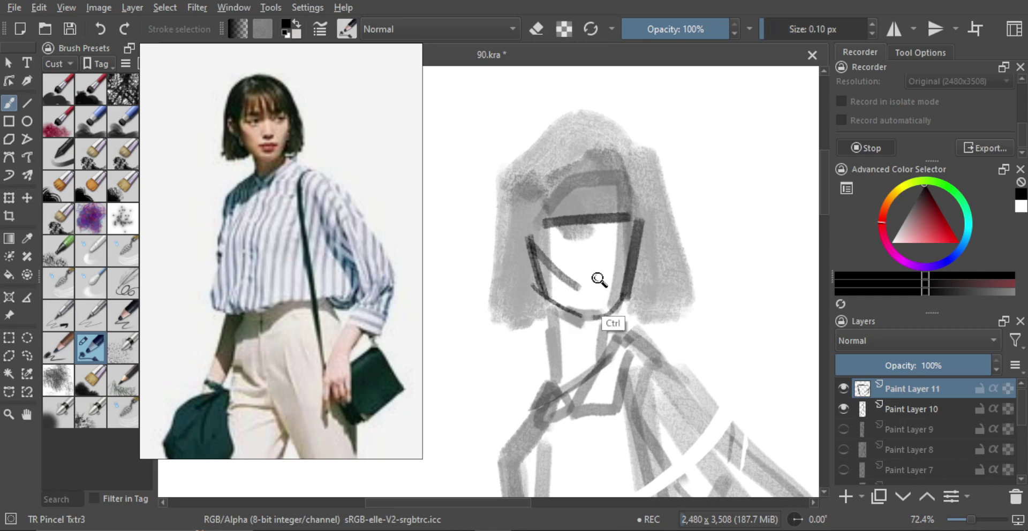
key(ctrl+shift+z)
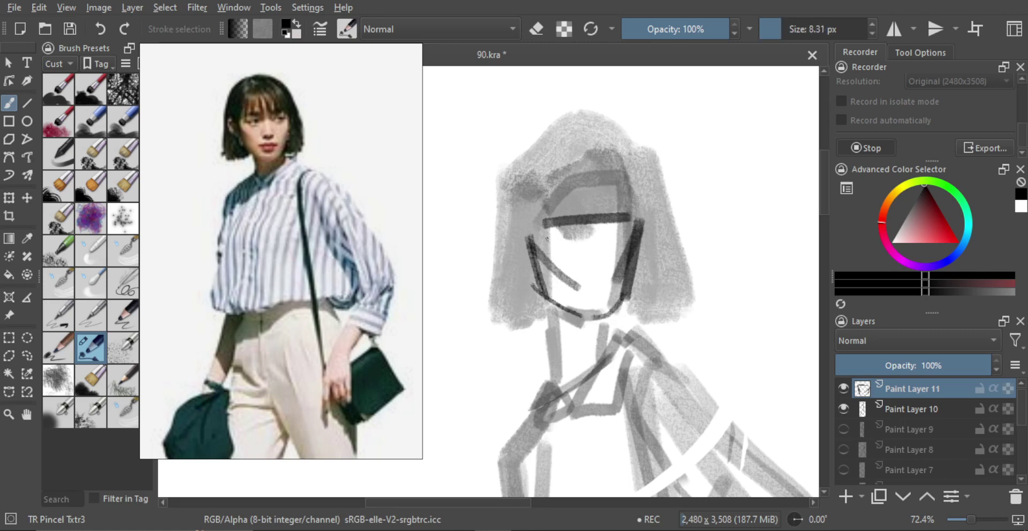
Draw the eye line, the wedge under the nose and the lips, and mark both eyes with dark spots.
mouse_move(556, 239)
mouse_down()
mouse_move(583, 239)
mouse_move(541, 239)
mouse_move(622, 229)
mouse_up()
key(ctrl+z)
drag(542, 238, 629, 228)
mouse_move(573, 209)
mouse_down()
mouse_move(587, 234)
mouse_move(597, 231)
mouse_move(586, 288)
mouse_move(611, 285)
mouse_up()
key(ctrl+z)
mouse_move(577, 287)
mouse_down()
mouse_move(610, 284)
mouse_move(595, 291)
mouse_move(595, 321)
mouse_move(594, 300)
mouse_up()
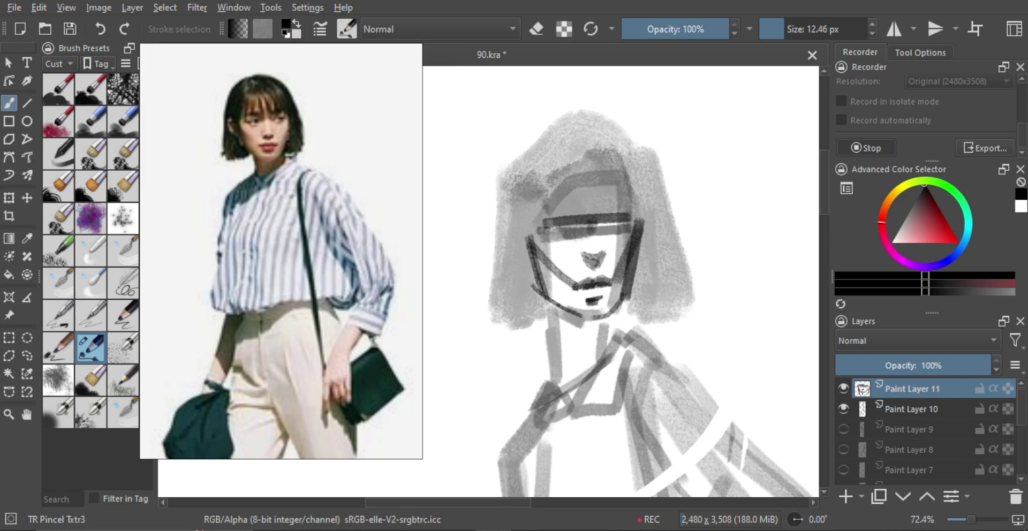
drag(569, 238, 552, 235)
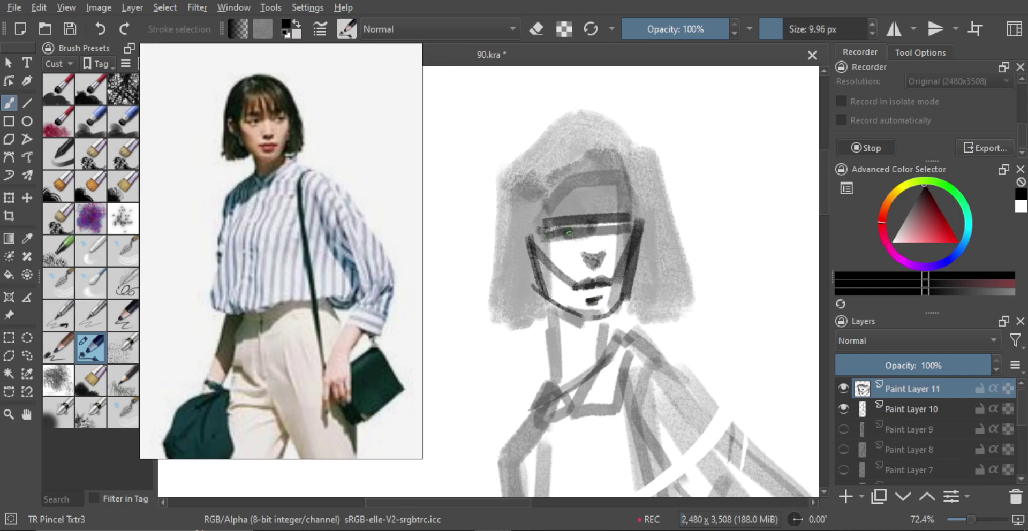
click(565, 237)
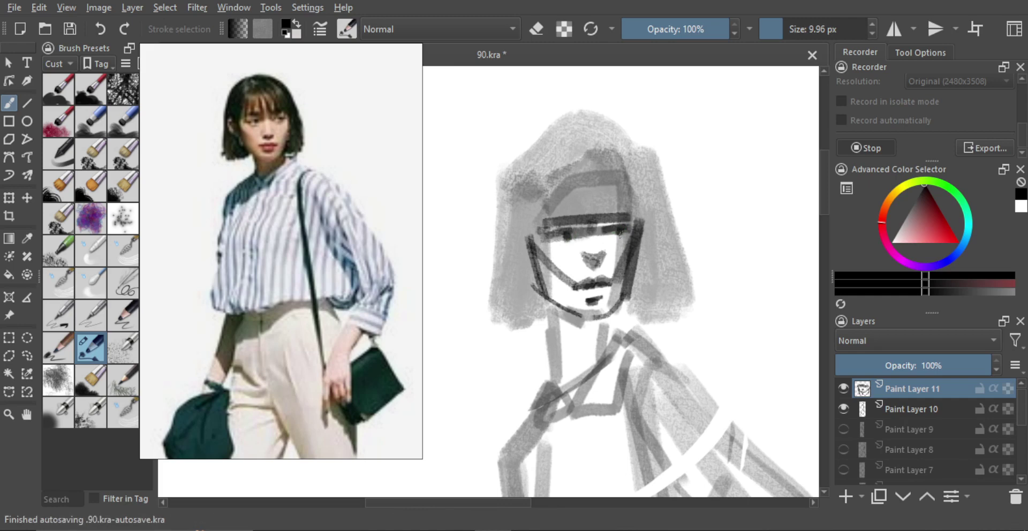
Check the face in a mirrored view and paint two thick eyebrows above the brow line with a brush of about 14 px.
key(m)
key(m)
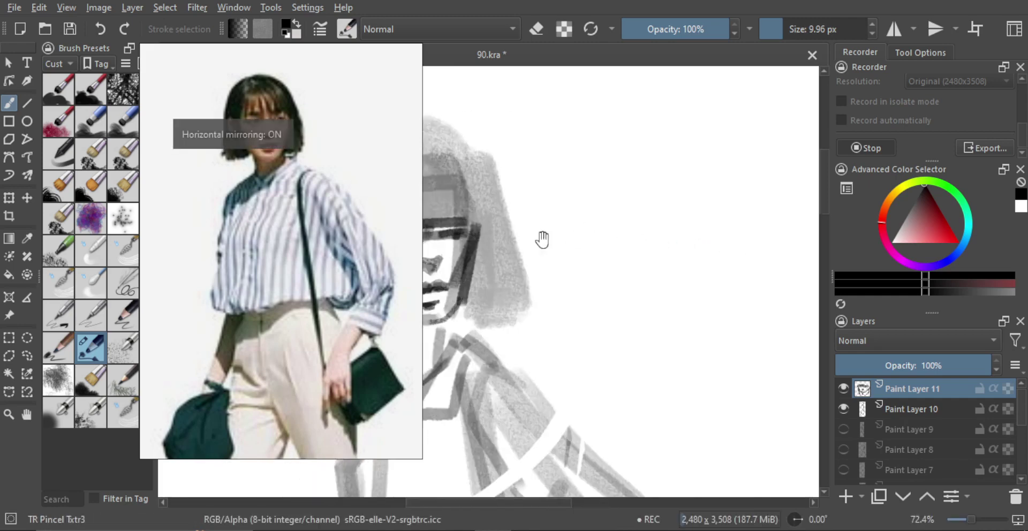
key(bracketright)
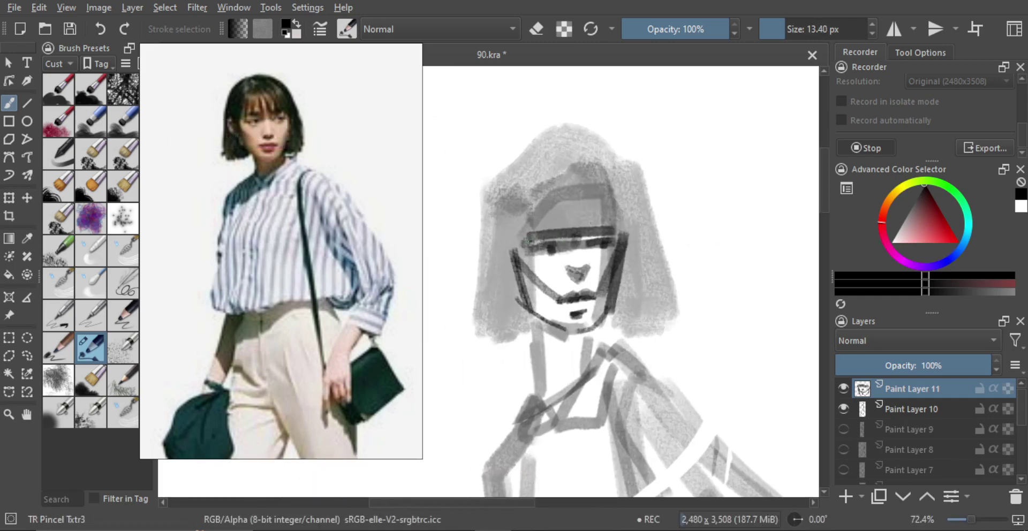
mouse_move(524, 245)
mouse_down()
mouse_move(537, 227)
mouse_move(602, 221)
mouse_up()
key(ctrl+z)
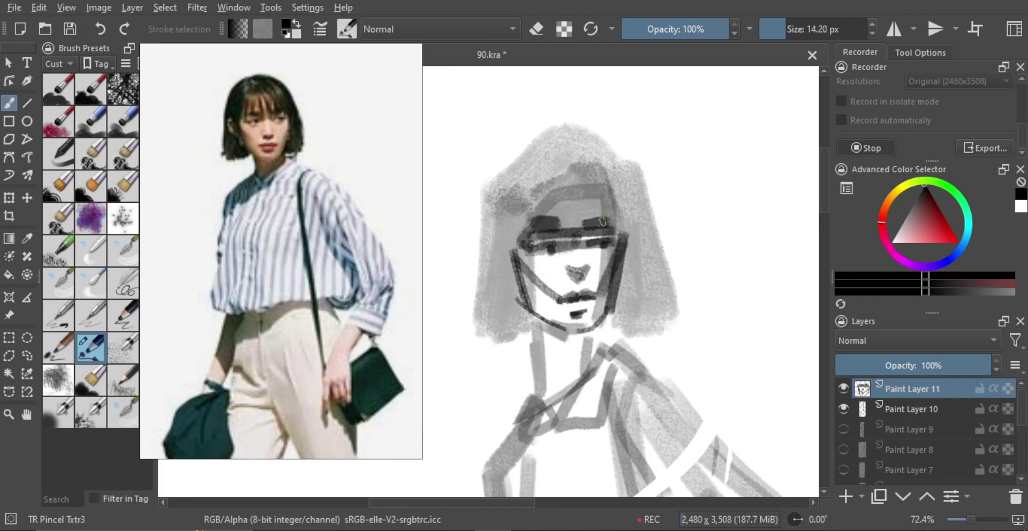
Set the brush to 8.76 px and draw the near side of the neck from the jaw down to the collar.
key(bracketleft)
key(bracketleft)
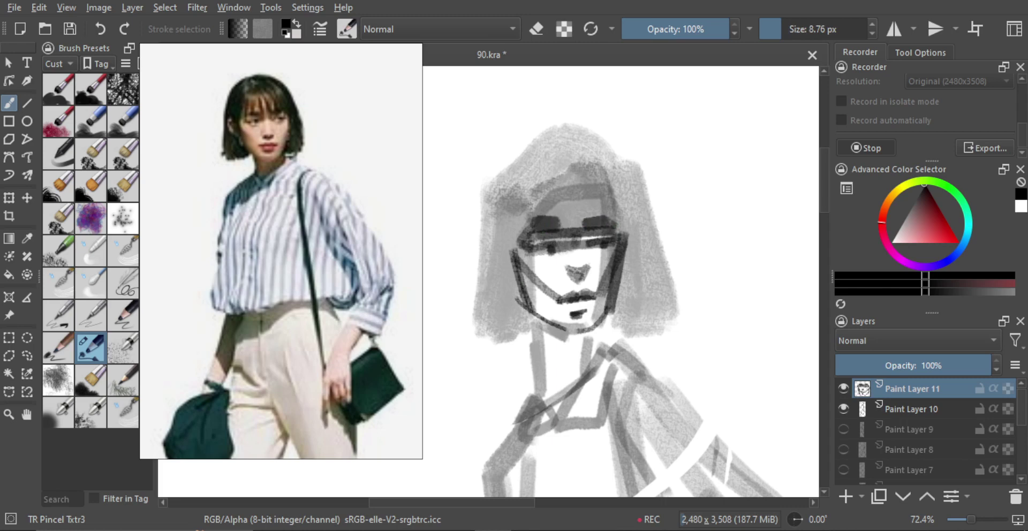
drag(630, 290, 598, 284)
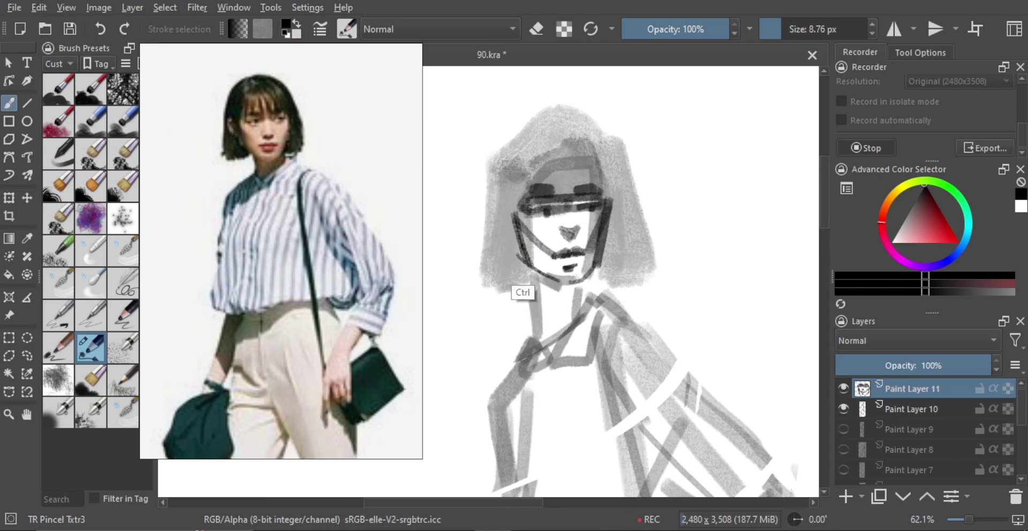
drag(522, 262, 540, 331)
key(ctrl+z)
key(ctrl+z)
drag(529, 268, 546, 337)
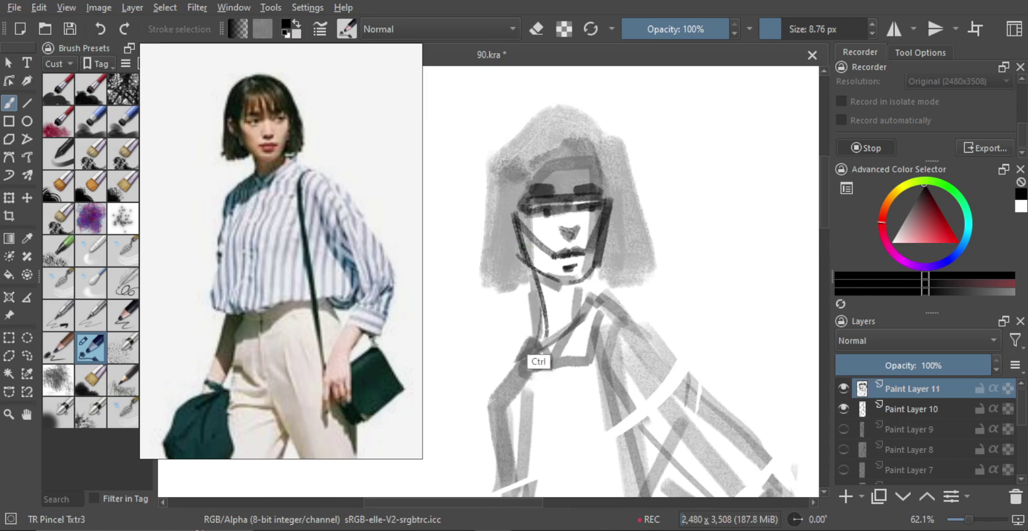
key(ctrl+z)
drag(532, 269, 538, 349)
key(ctrl+z)
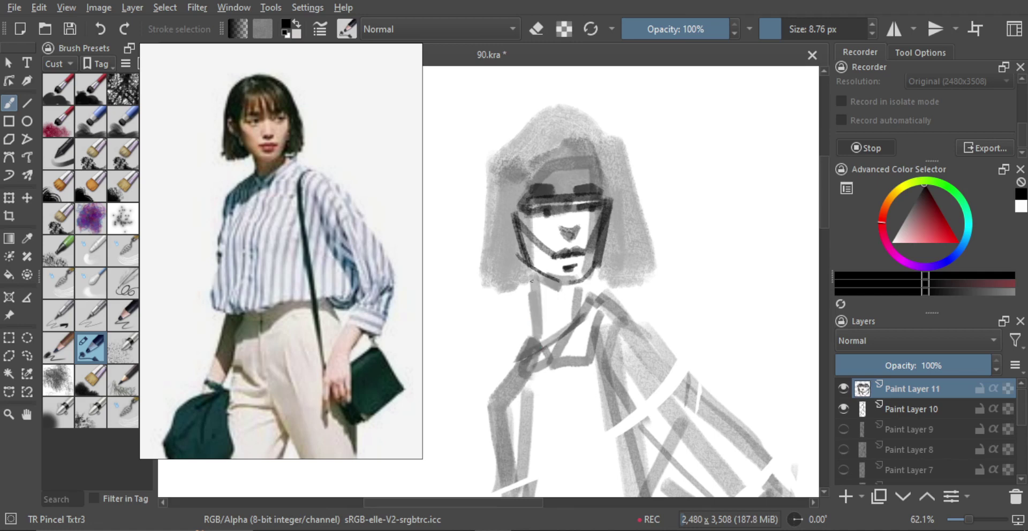
drag(532, 274, 539, 352)
drag(538, 316, 532, 350)
key(ctrl+z)
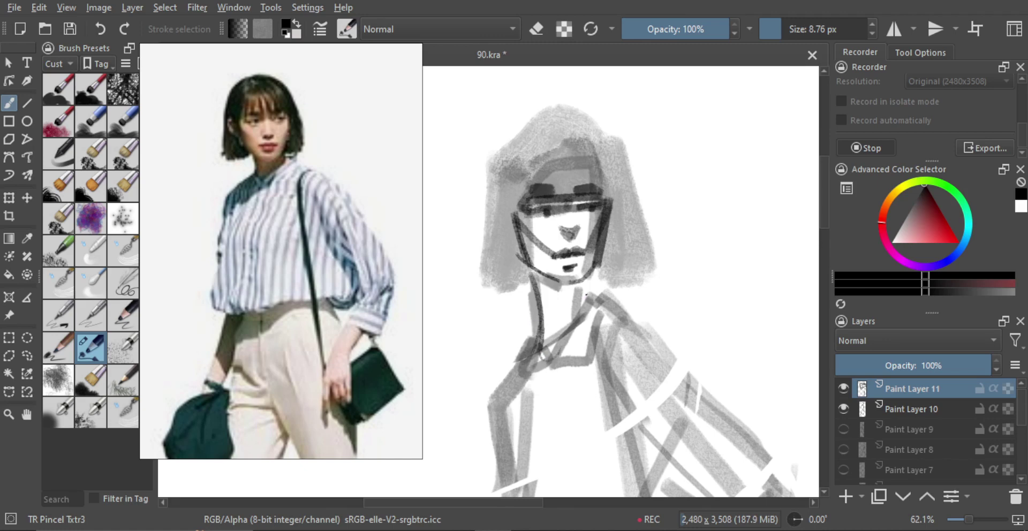
Draw the far edge of the neck and a diagonal muscle line running down to the collar.
drag(591, 273, 585, 308)
drag(532, 272, 553, 343)
key(ctrl+z)
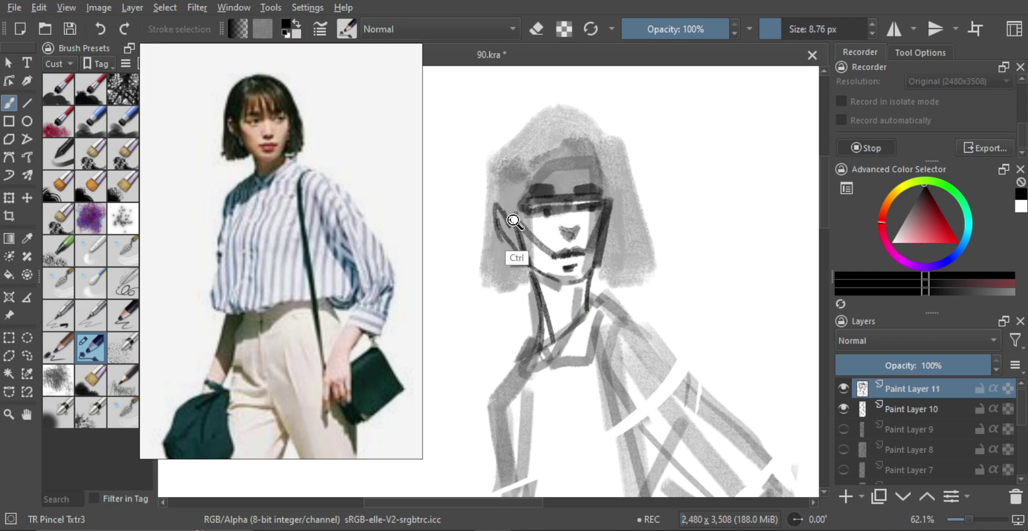
Redraw the near ear, add a small far ear, and darken the top of the near one.
key(ctrl+z)
key(ctrl+z)
drag(497, 199, 508, 212)
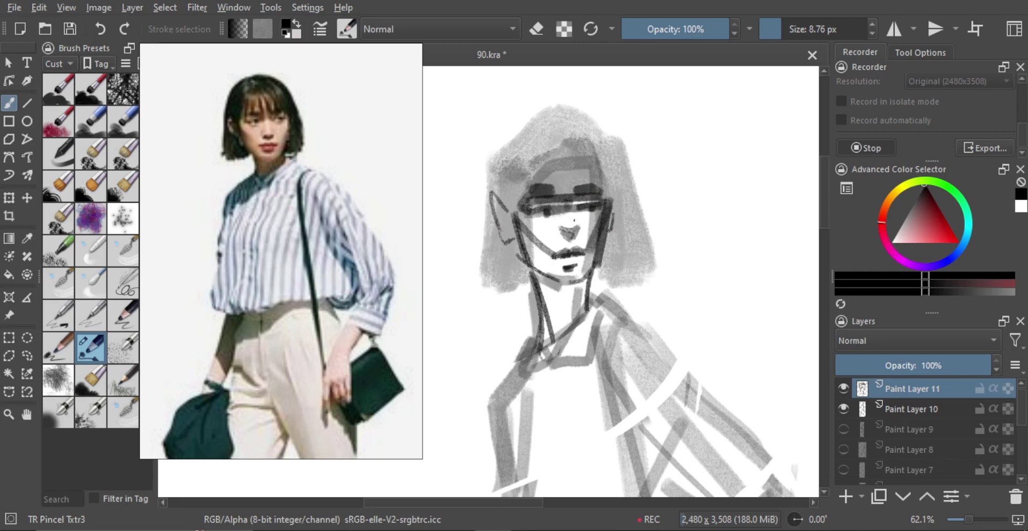
shift+drag(528, 206, 533, 207)
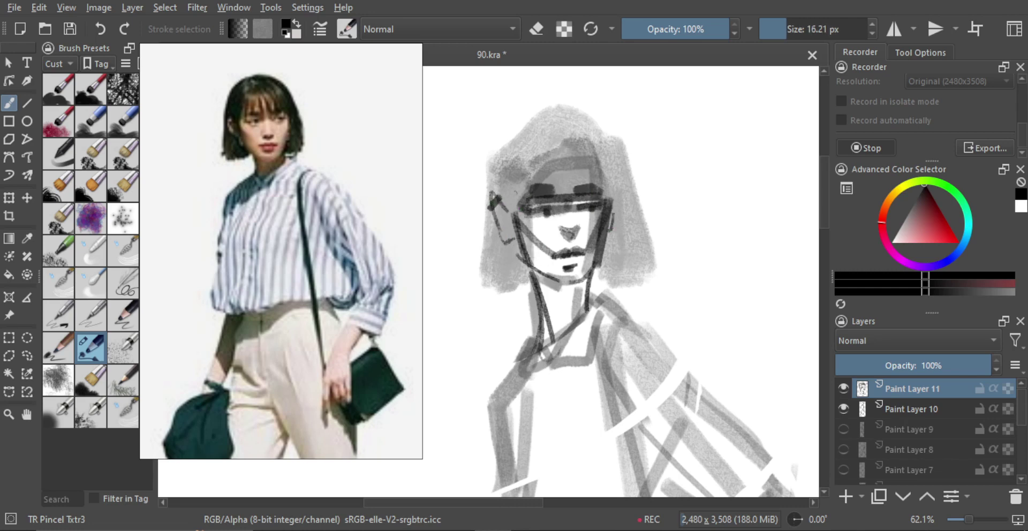
Paint the fringe as thick vertical strands above the eyebrows, finishing with a 13.80 px brush.
key(bracketright)
drag(522, 167, 512, 220)
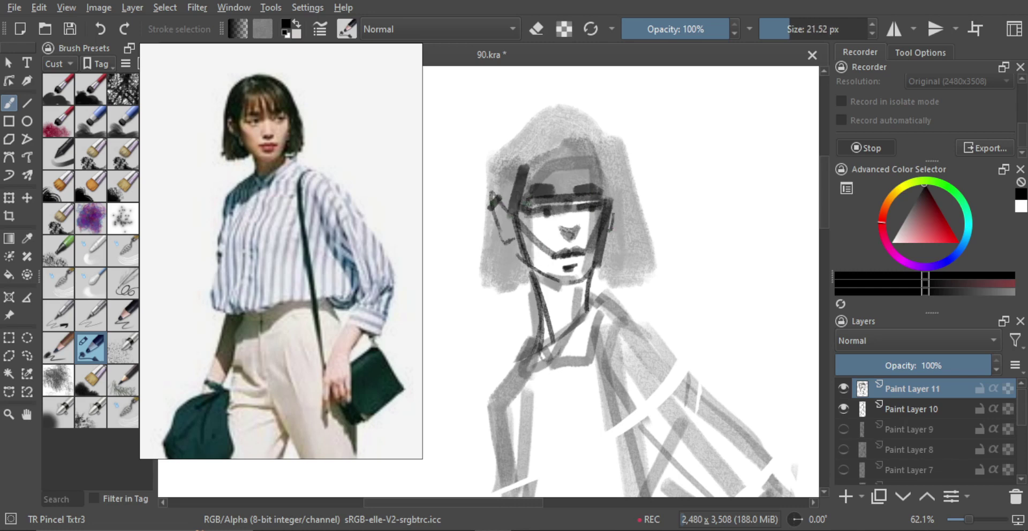
key(bracketleft)
drag(534, 162, 534, 196)
mouse_move(545, 155)
mouse_down()
mouse_move(545, 194)
mouse_move(554, 192)
mouse_up()
drag(563, 151, 570, 197)
drag(580, 159, 580, 187)
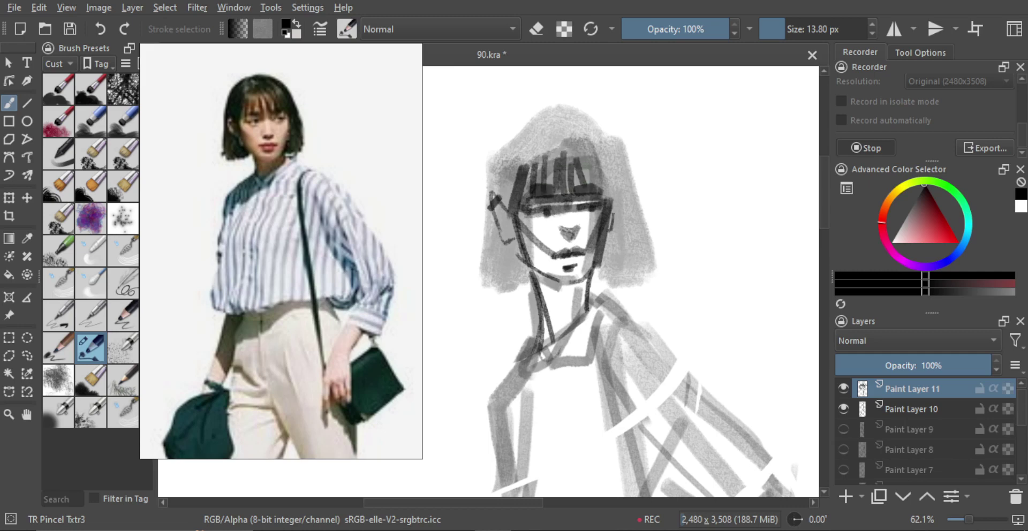
key(bracketright)
drag(484, 185, 490, 281)
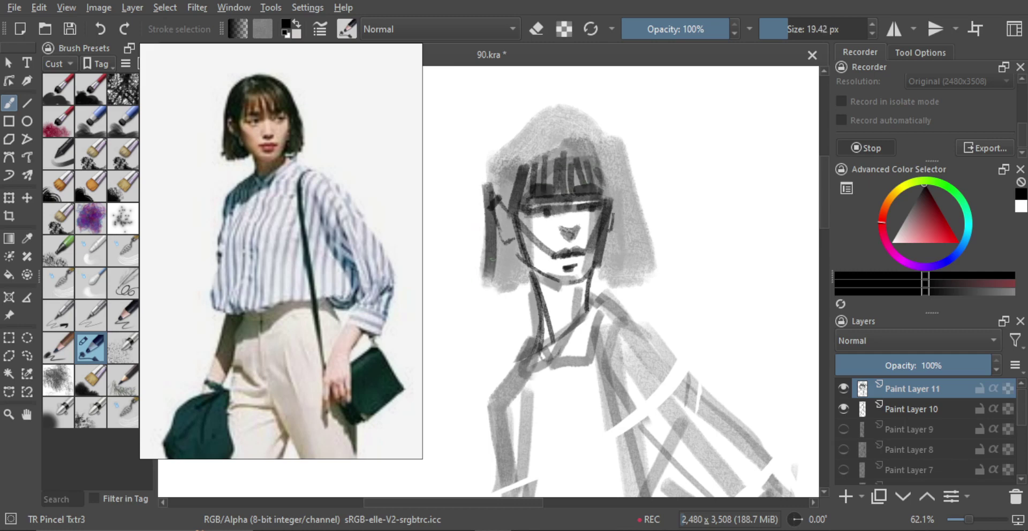
key(ctrl+z)
mouse_move(485, 196)
mouse_down()
mouse_move(486, 278)
mouse_move(500, 195)
mouse_up()
key(ctrl+z)
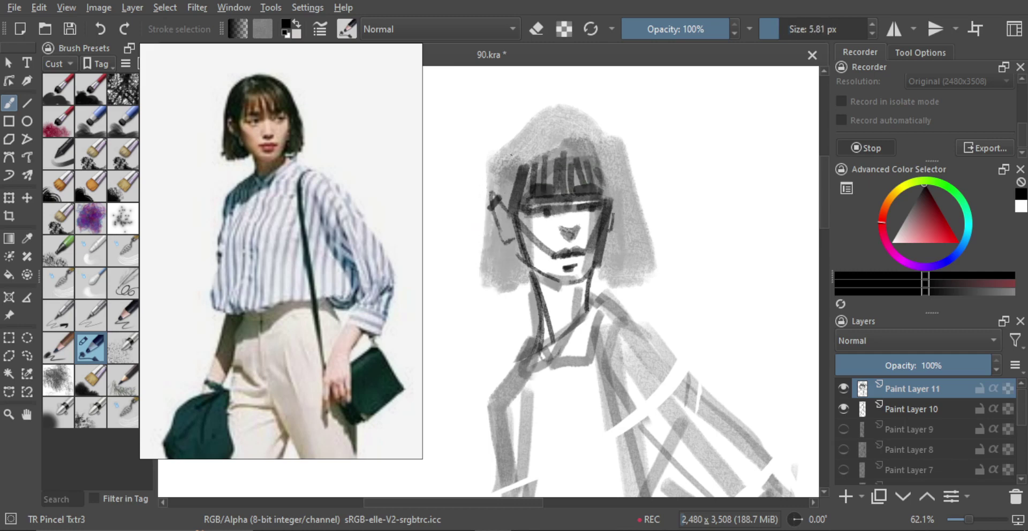
Outline the crown of the hair with a thin brush of about 5.8 px, from the near temple over to the far side.
drag(519, 123, 491, 197)
key(ctrl+z)
drag(497, 150, 486, 190)
drag(533, 122, 547, 117)
mouse_move(491, 171)
mouse_down()
mouse_move(522, 126)
mouse_move(559, 116)
mouse_move(600, 150)
mouse_up()
drag(557, 113, 612, 170)
drag(599, 131, 612, 171)
Draw the near-side hair down to flicked tips below the jaw and darken the lock beside the cheek.
mouse_move(488, 179)
mouse_down()
mouse_move(472, 277)
mouse_move(524, 271)
mouse_move(468, 276)
mouse_move(497, 251)
mouse_move(502, 302)
mouse_up()
key(ctrl+z)
key(ctrl+z)
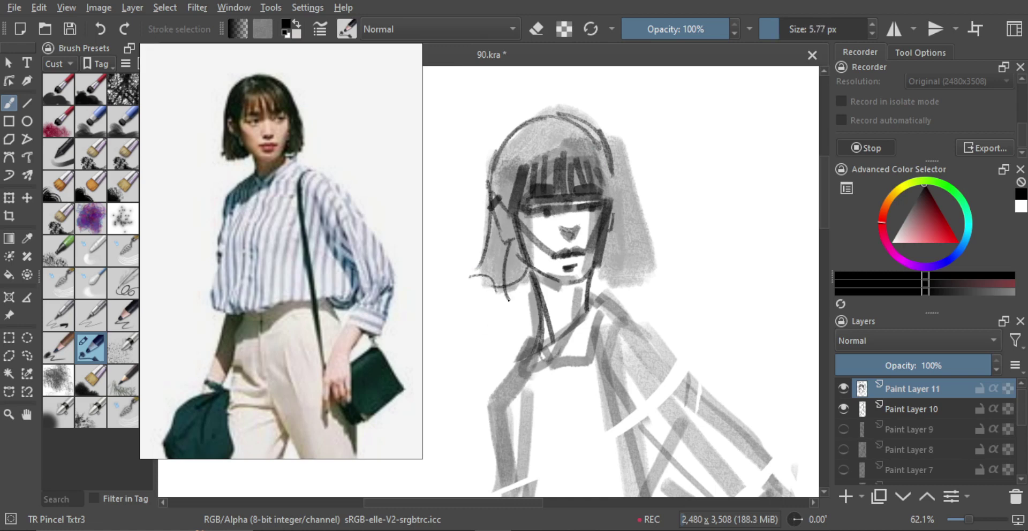
key(ctrl+z)
drag(511, 245, 514, 310)
drag(500, 271, 514, 310)
key(ctrl+z)
drag(475, 274, 501, 307)
mouse_move(511, 246)
mouse_down()
mouse_move(510, 304)
mouse_move(512, 256)
mouse_move(520, 257)
mouse_up()
mouse_move(512, 246)
mouse_down()
mouse_move(511, 279)
mouse_move(524, 278)
mouse_up()
Draw the far-side hair with a lock beside the cheek and a thick strand of about 11 px falling past the face.
mouse_move(594, 262)
mouse_down()
mouse_move(572, 262)
mouse_move(611, 268)
mouse_up()
mouse_move(612, 214)
mouse_down()
mouse_move(602, 283)
mouse_move(617, 266)
mouse_up()
key(ctrl+z)
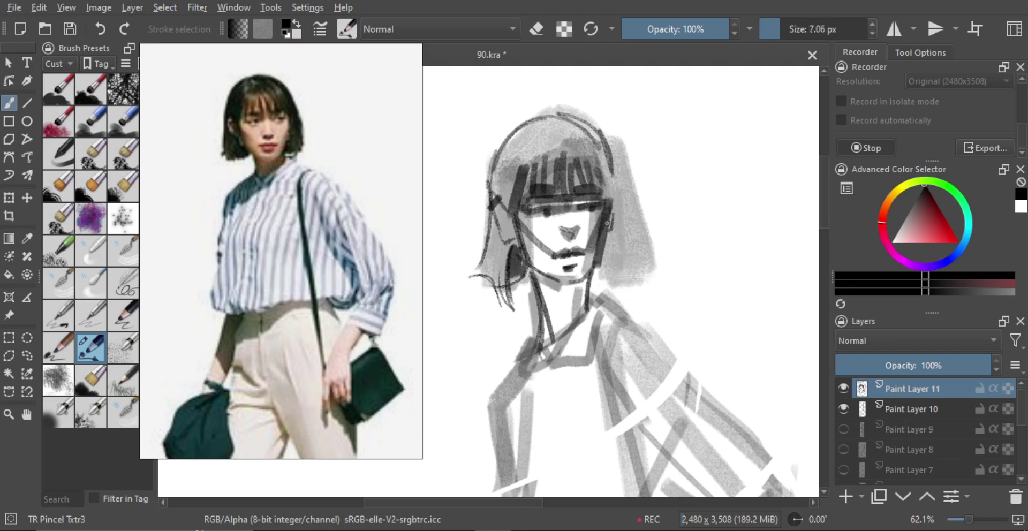
drag(610, 191, 604, 277)
key(ctrl+z)
mouse_move(610, 182)
mouse_down()
mouse_move(604, 283)
mouse_move(630, 259)
mouse_up()
key(ctrl+z)
key(ctrl+z)
drag(629, 217, 620, 217)
key(ctrl+z)
mouse_move(612, 146)
mouse_down()
mouse_move(621, 200)
mouse_move(636, 201)
mouse_up()
drag(610, 148, 634, 245)
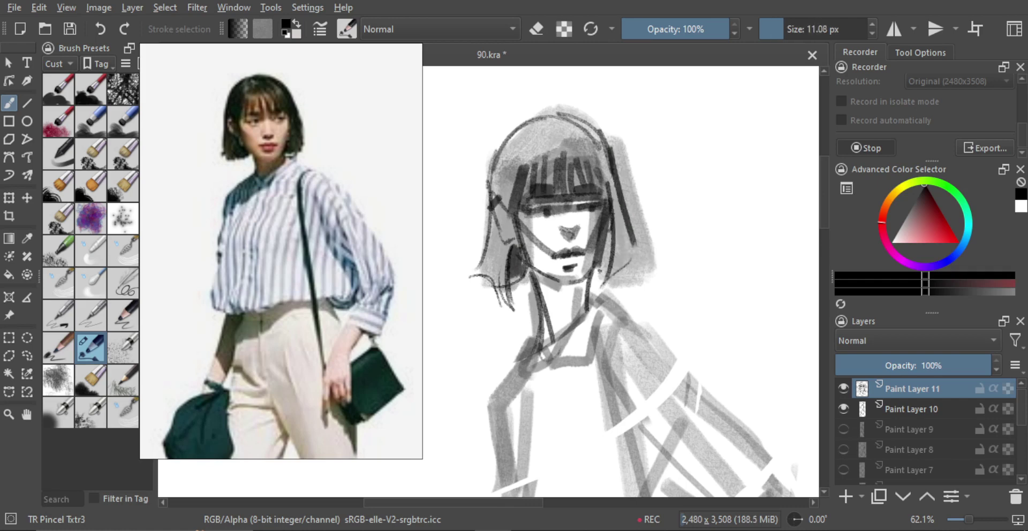
drag(599, 272, 611, 269)
Add thicker dark strokes along the near side and crown of the hair.
mouse_move(499, 215)
mouse_down()
mouse_move(486, 215)
mouse_move(497, 215)
mouse_move(486, 204)
mouse_move(481, 260)
mouse_move(496, 203)
mouse_up()
key(ctrl+z)
mouse_move(488, 180)
mouse_down()
mouse_move(477, 268)
mouse_move(498, 155)
mouse_move(491, 167)
mouse_up()
mouse_move(487, 207)
mouse_down()
mouse_move(490, 156)
mouse_move(528, 127)
mouse_up()
drag(526, 169, 522, 168)
mouse_move(527, 127)
mouse_down()
mouse_move(547, 145)
mouse_move(512, 183)
mouse_move(542, 123)
mouse_move(553, 141)
mouse_up()
key(ctrl+z)
Reinforce the neck lines and draw the V-shaped opening of the shirt collar with a 10.36 px brush.
drag(548, 140, 581, 151)
mouse_move(582, 155)
mouse_down()
mouse_move(586, 269)
mouse_move(580, 209)
mouse_move(583, 221)
mouse_move(559, 236)
mouse_up()
drag(551, 217, 561, 244)
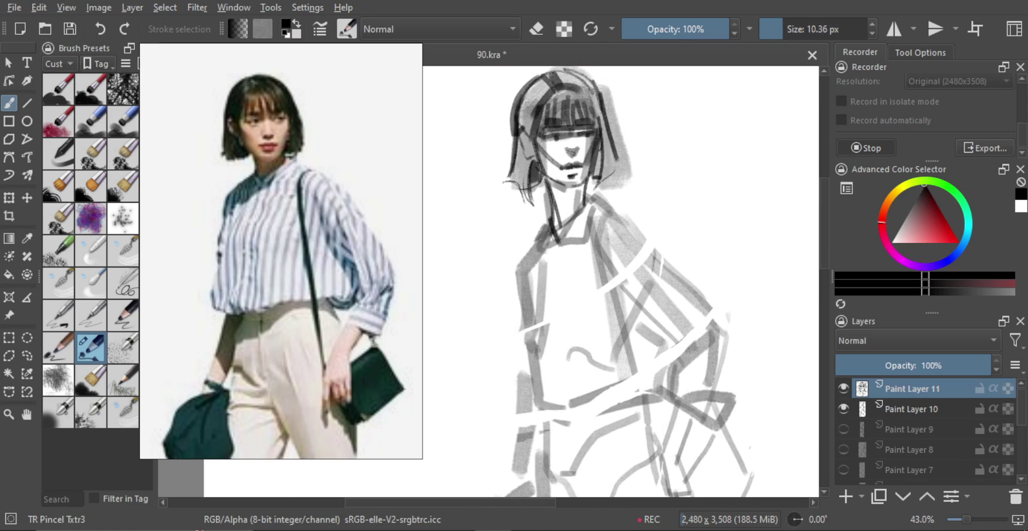
drag(587, 205, 553, 246)
drag(600, 200, 574, 244)
key(ctrl+z)
drag(600, 200, 570, 247)
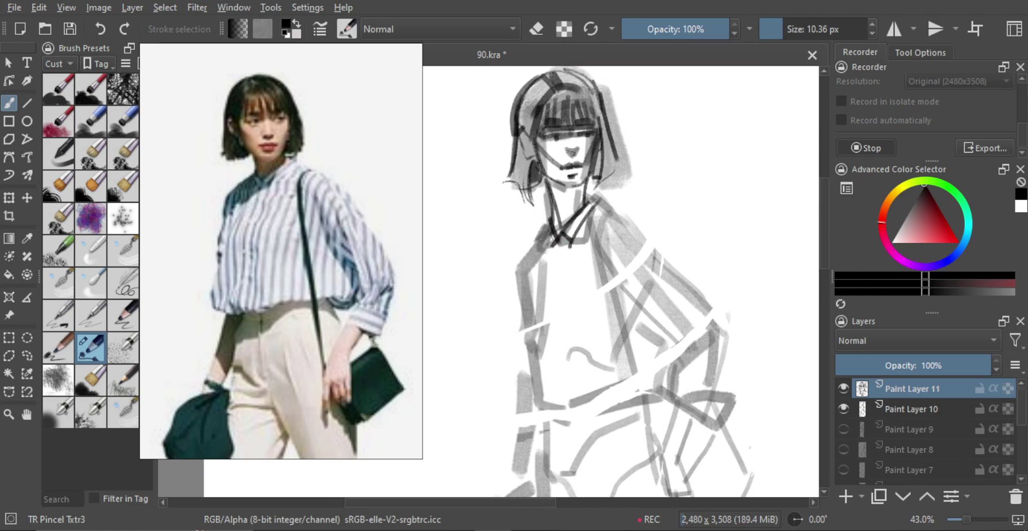
Reinforce both flaps of the shirt collar and their meeting point below the neck with darker strokes.
drag(580, 210, 596, 194)
mouse_move(547, 216)
mouse_down()
mouse_move(546, 247)
mouse_move(517, 264)
mouse_up()
key(ctrl+z)
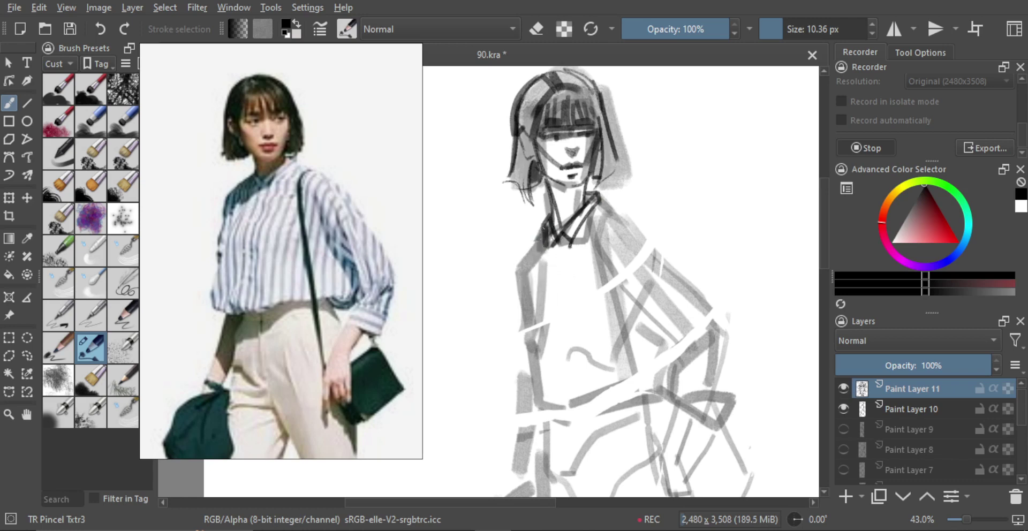
Draw the outer contour of the jacket-carrying arm's sleeve from shoulder to elbow, using a brush of about 22 px.
mouse_move(546, 228)
mouse_down()
mouse_move(513, 266)
mouse_move(541, 299)
mouse_move(514, 244)
mouse_move(535, 237)
mouse_move(546, 248)
mouse_move(503, 251)
mouse_move(511, 268)
mouse_move(526, 244)
mouse_move(549, 243)
mouse_move(505, 275)
mouse_move(510, 336)
mouse_move(513, 327)
mouse_up()
key(ctrl+z)
key(ctrl+z)
key(ctrl+z)
mouse_move(506, 276)
mouse_down()
mouse_move(503, 353)
mouse_move(507, 309)
mouse_move(491, 355)
mouse_move(511, 354)
mouse_move(504, 326)
mouse_move(475, 356)
mouse_up()
key(ctrl+z)
key(ctrl+z)
key(ctrl+z)
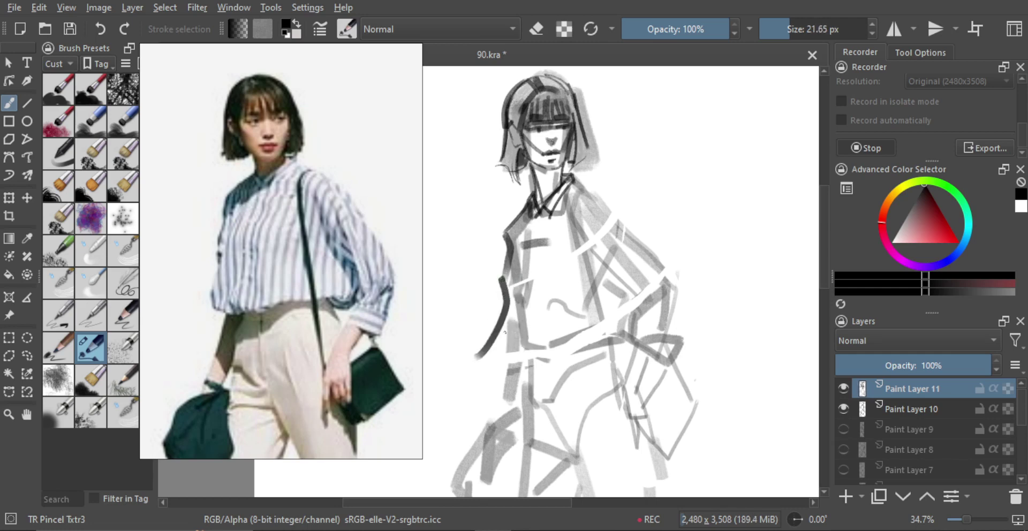
key(ctrl+z)
Draw the lower part of that sleeve down to the cuff and the dark shirt hem with a 25.45 px brush.
mouse_move(501, 279)
mouse_down()
mouse_move(491, 356)
mouse_move(498, 336)
mouse_move(507, 361)
mouse_up()
mouse_move(499, 360)
mouse_down()
mouse_move(582, 362)
mouse_move(613, 349)
mouse_up()
key(ctrl+z)
mouse_move(614, 258)
mouse_down()
mouse_move(571, 342)
mouse_move(549, 333)
mouse_up()
scroll(562, 321, up, 2)
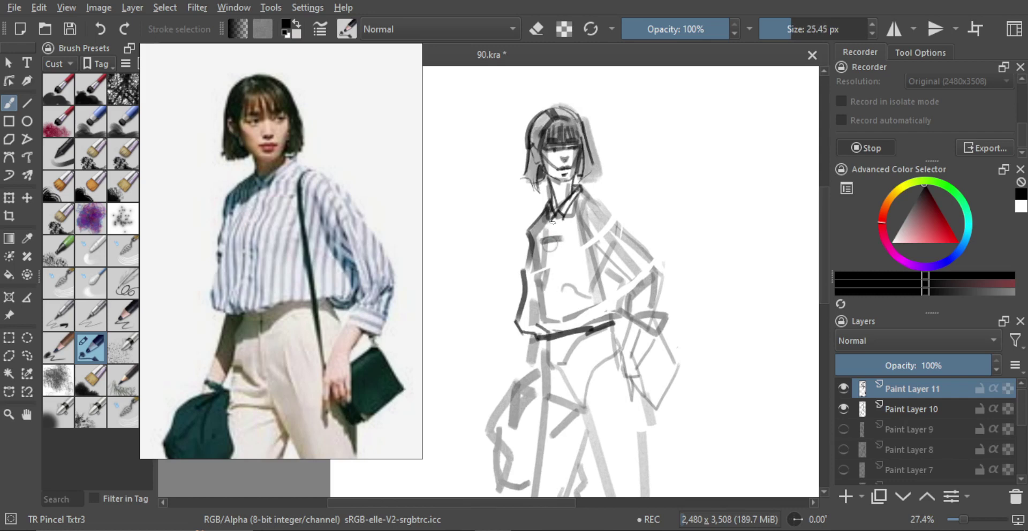
Draw the shirt's front placket down to the hem with short horizontal marks across it, using a brush of about 29 px.
mouse_move(555, 218)
mouse_down()
mouse_move(542, 267)
mouse_move(552, 296)
mouse_move(558, 286)
mouse_up()
key(ctrl+z)
key(ctrl+z)
drag(547, 285, 556, 284)
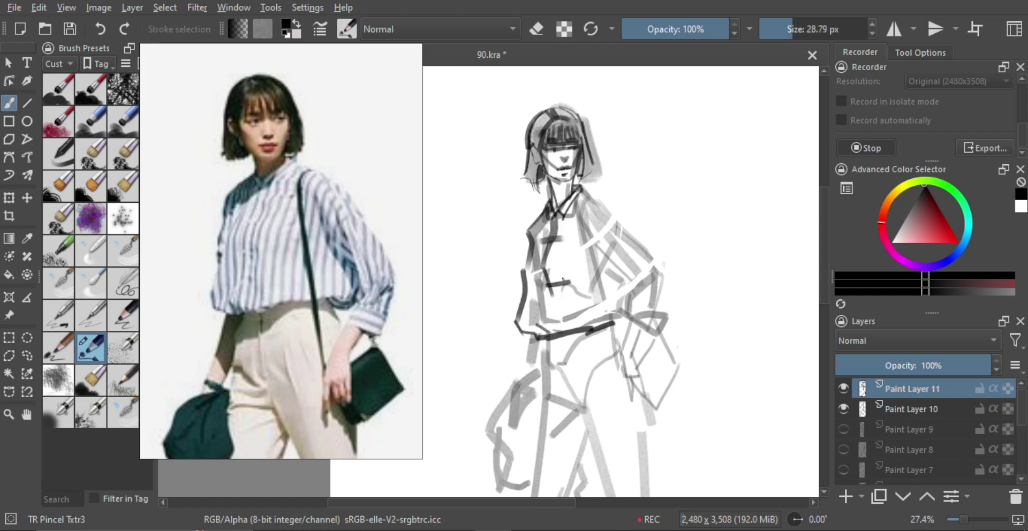
key(bracketleft)
mouse_move(548, 241)
mouse_down()
mouse_move(550, 282)
mouse_move(568, 279)
mouse_move(548, 336)
mouse_up()
key(bracketright)
key(bracketleft)
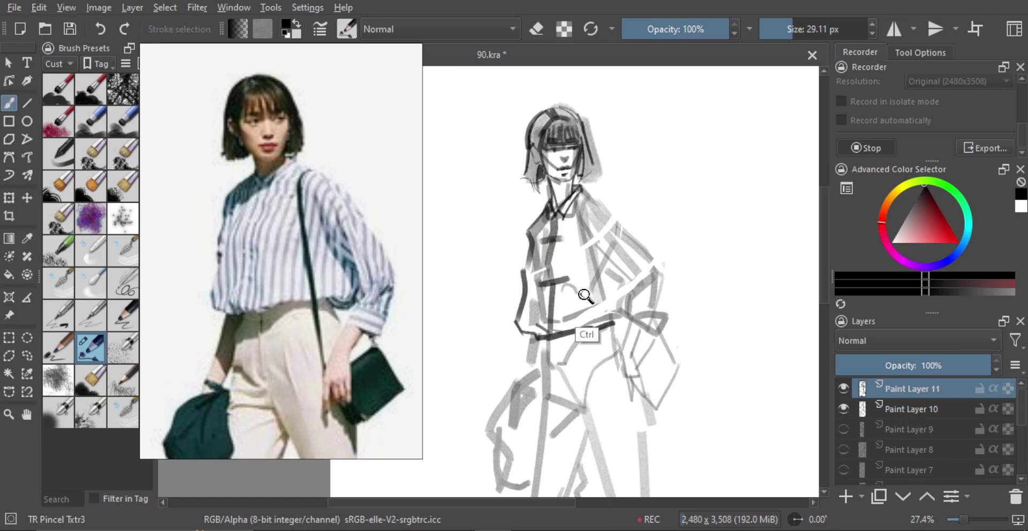
Draw the jacket-carrying forearm below the hem and dark strokes at the hand with a 25.36 px brush.
mouse_move(585, 297)
mouse_down()
mouse_move(559, 346)
mouse_move(580, 286)
mouse_move(523, 311)
mouse_up()
scroll(579, 285, up, 2)
key(bracketleft)
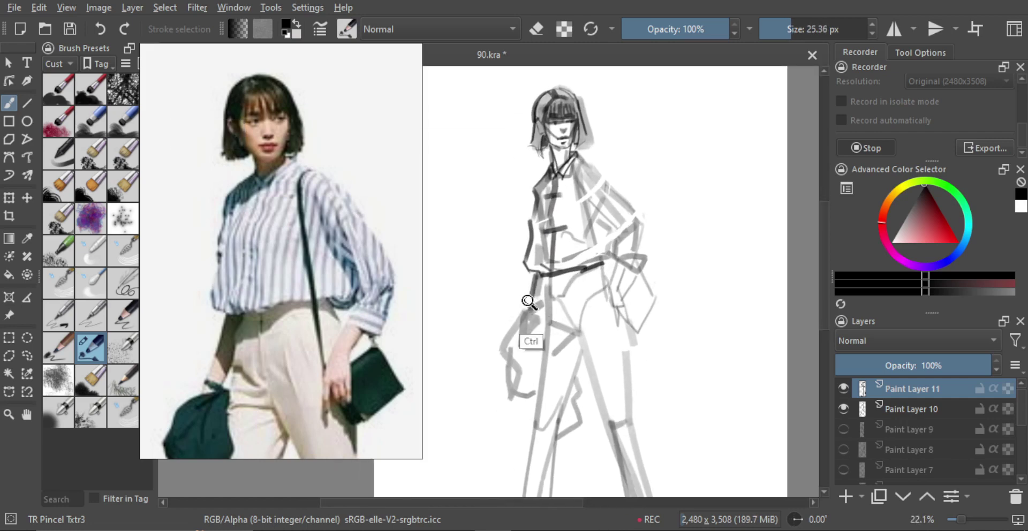
key(ctrl+z)
mouse_move(536, 276)
mouse_down()
mouse_move(513, 339)
mouse_move(538, 327)
mouse_move(540, 309)
mouse_up()
key(ctrl+z)
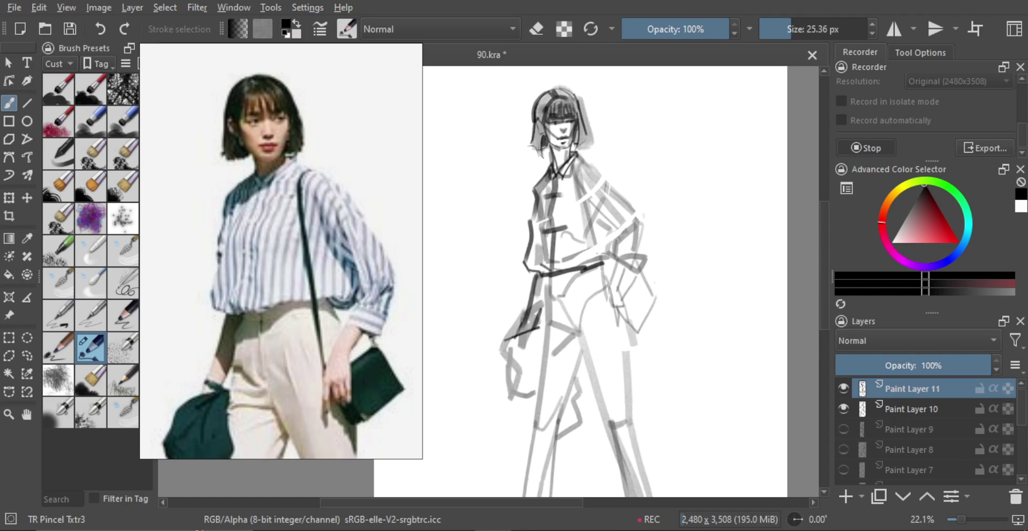
key(ctrl+z)
scroll(568, 308, down, 1)
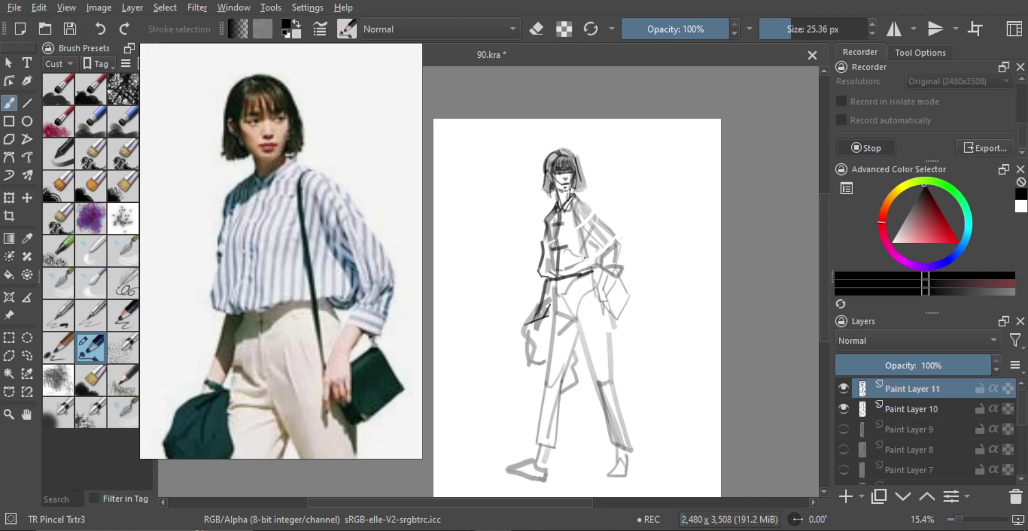
Thicken the shirt hem into a band and draw the shoulder line on the strap side with a 19.11 px brush.
scroll(563, 292, up, 3)
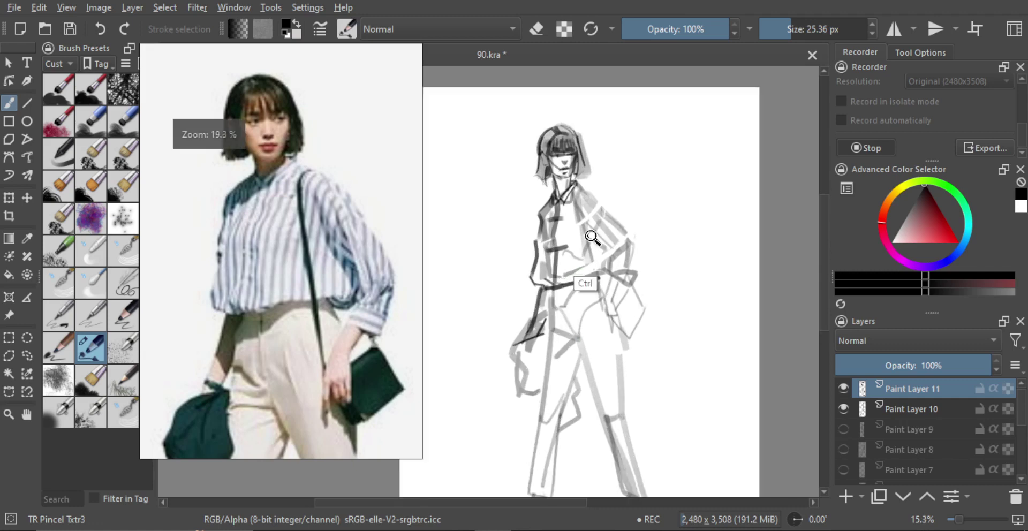
mouse_move(537, 292)
shift+mouse_down()
mouse_move(552, 291)
mouse_move(562, 263)
mouse_move(623, 251)
mouse_move(590, 292)
shift+mouse_up()
mouse_move(591, 215)
mouse_down()
mouse_move(591, 236)
mouse_move(590, 210)
mouse_move(612, 239)
mouse_move(595, 198)
mouse_move(587, 207)
mouse_up()
key(ctrl+z)
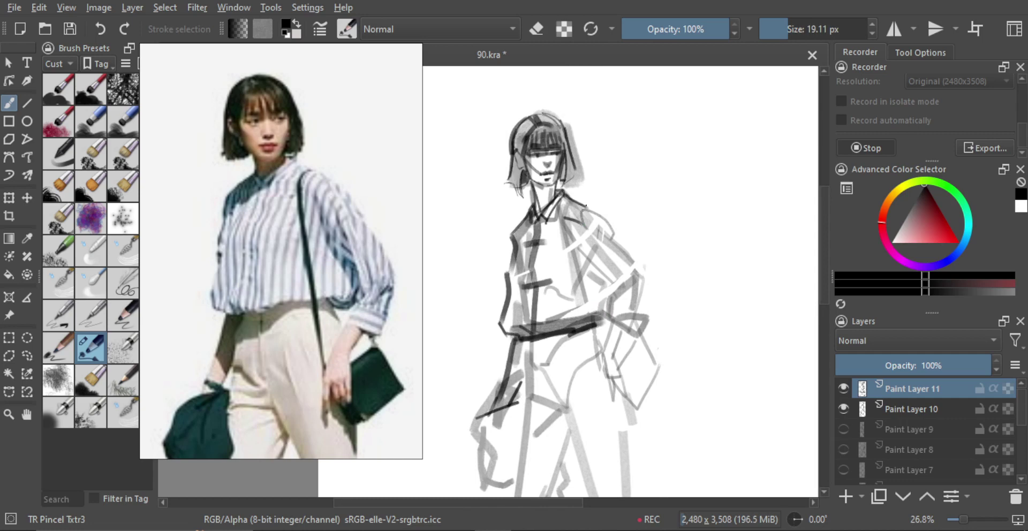
key(ctrl+z)
key(ctrl+z)
Draw the thick dark bag strap from the shoulder down to the shirt hem with a brush of about 22 px.
mouse_move(576, 204)
mouse_down()
mouse_move(597, 212)
mouse_move(587, 213)
mouse_move(582, 326)
mouse_up()
key(ctrl+z)
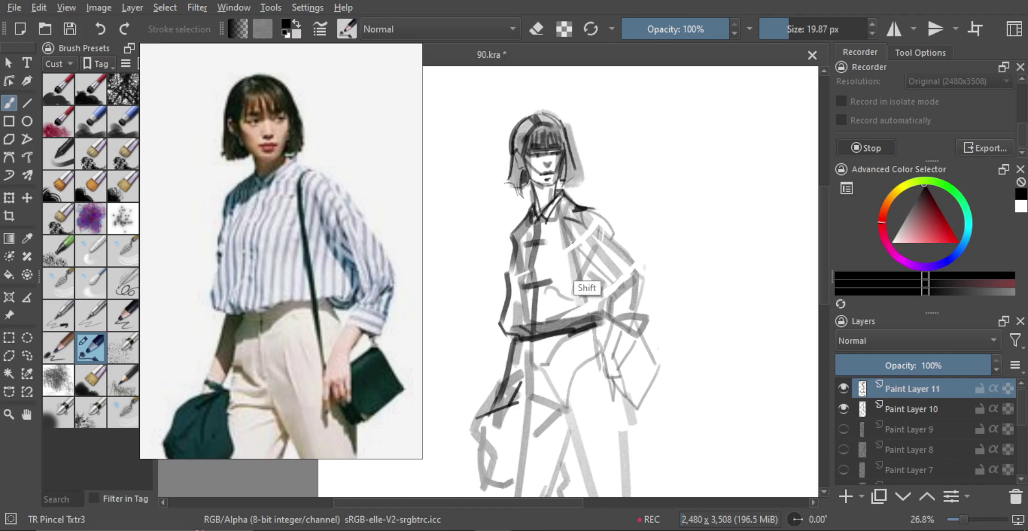
click(791, 29)
drag(573, 213, 587, 325)
drag(571, 221, 587, 327)
key(bracketleft)
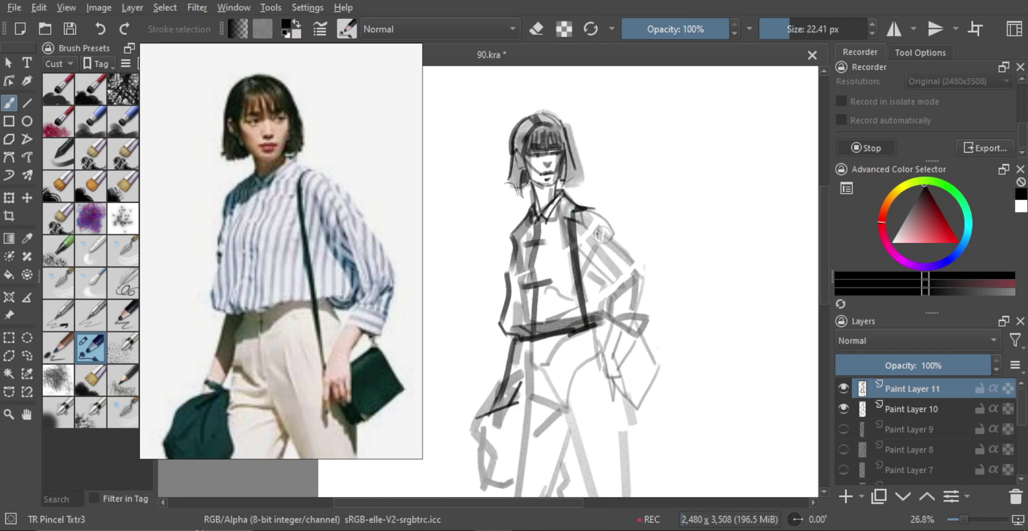
Draw the inner folds, lower edge and cuff of the strap-side sleeve with a 27.19 px brush.
mouse_move(587, 238)
mouse_down()
mouse_move(618, 301)
mouse_move(612, 319)
mouse_up()
key(bracketright)
key(ctrl+z)
drag(634, 278, 615, 317)
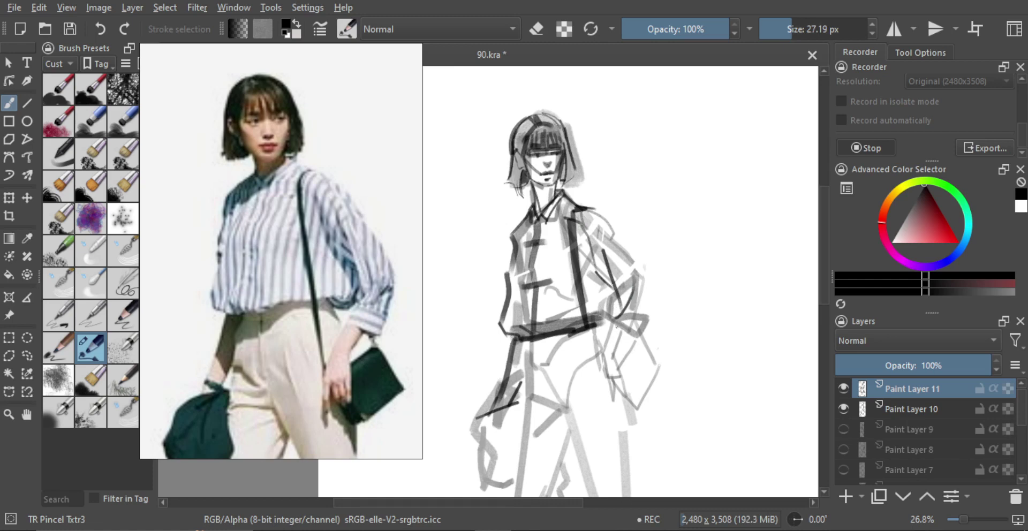
mouse_move(609, 338)
mouse_down()
mouse_move(651, 343)
mouse_move(654, 326)
mouse_move(642, 347)
mouse_move(658, 296)
mouse_move(653, 327)
mouse_up()
drag(656, 274, 654, 325)
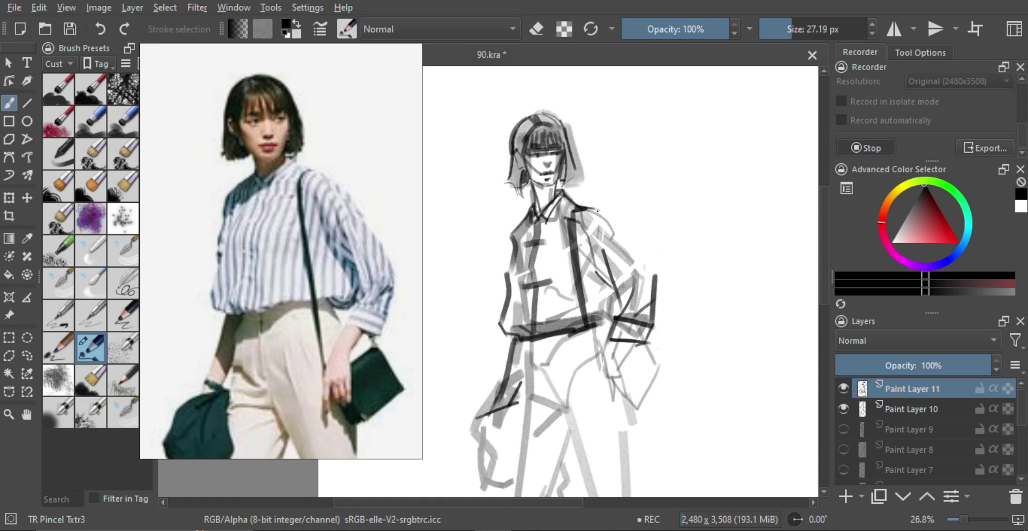
Draw the outer contour of the strap-side sleeve from shoulder to elbow and mirror the canvas view to check the figure.
drag(597, 210, 614, 234)
key(ctrl+z)
drag(651, 234, 658, 263)
key(m)
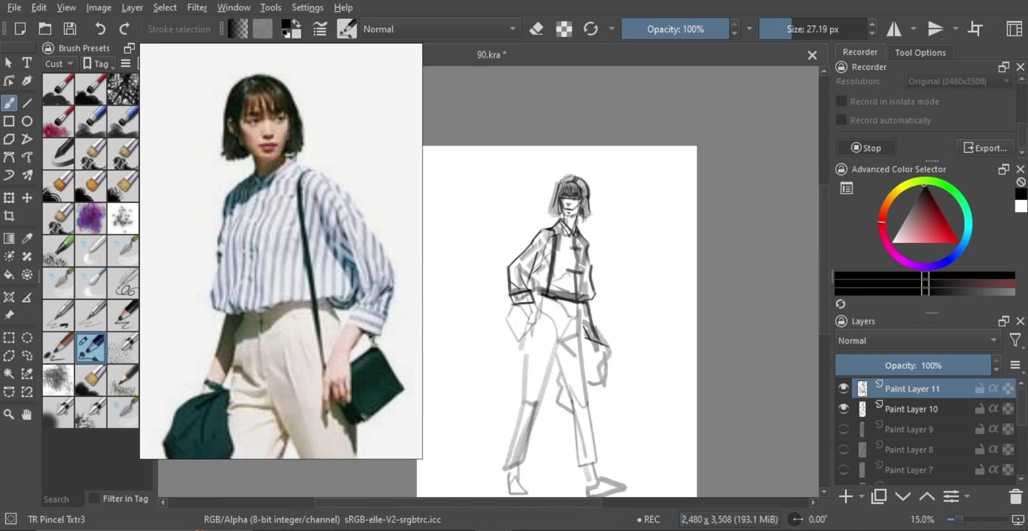
Mirror the canvas view and sketch the forearm and the back of the hand below the rolled cuff on the bag side.
key(m)
drag(518, 280, 587, 232)
drag(551, 240, 559, 213)
mouse_move(503, 252)
mouse_down()
mouse_move(591, 290)
mouse_move(602, 283)
mouse_move(573, 300)
mouse_move(571, 290)
mouse_move(577, 301)
mouse_up()
key(ctrl+z)
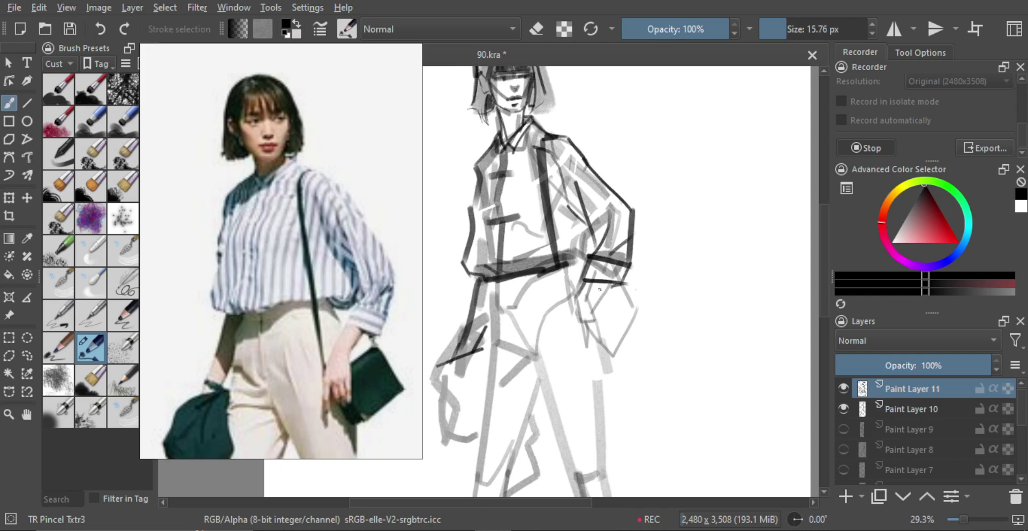
drag(603, 286, 591, 304)
key(ctrl+z)
drag(569, 321, 562, 345)
mouse_move(588, 310)
mouse_down()
mouse_move(594, 342)
mouse_move(568, 338)
mouse_move(578, 304)
mouse_move(561, 313)
mouse_move(568, 307)
mouse_move(561, 328)
mouse_up()
key(ctrl+z)
key(ctrl+z)
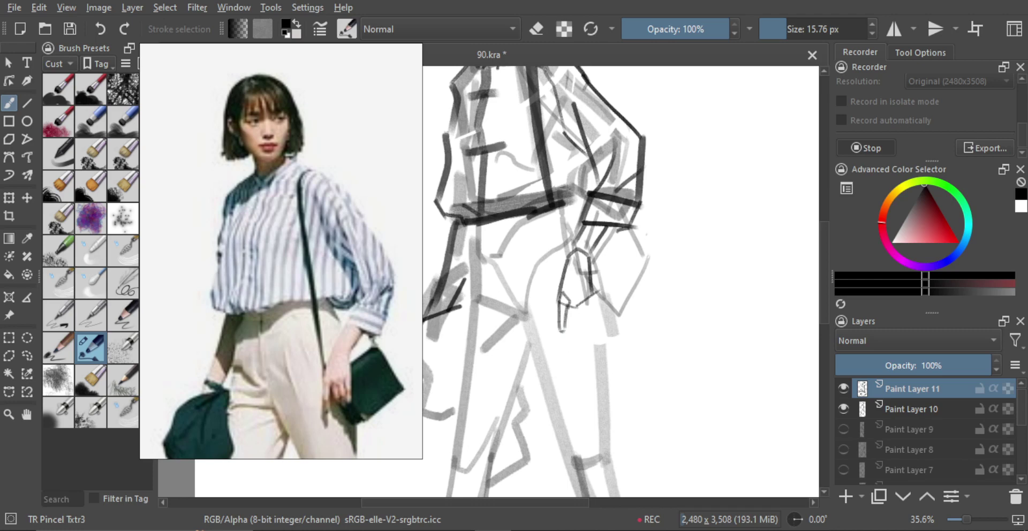
Sketch the curled fingers of the hand on the bag side with slightly thicker strokes.
mouse_move(581, 326)
shift+mouse_down()
mouse_move(579, 298)
mouse_move(591, 319)
shift+mouse_up()
key(ctrl+z)
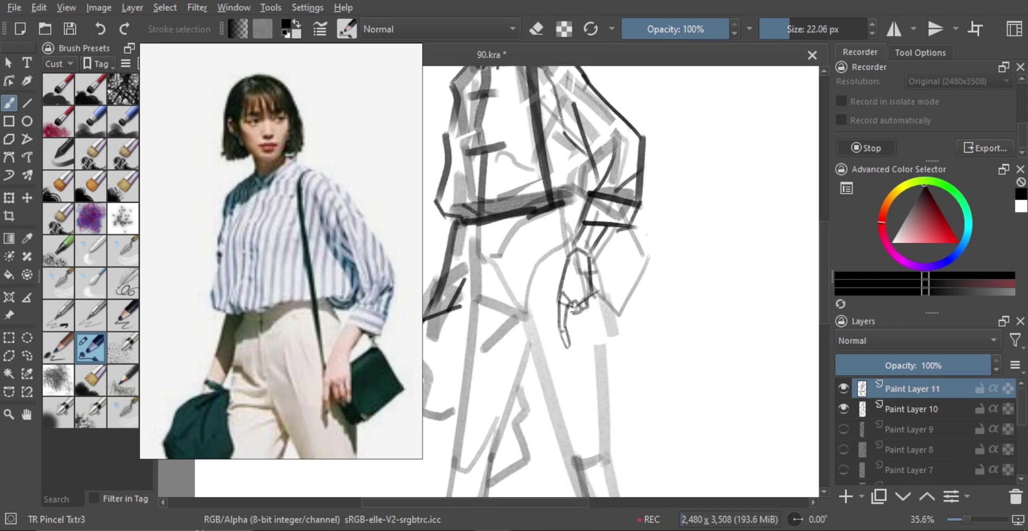
mouse_move(568, 306)
mouse_down()
mouse_move(581, 329)
mouse_move(591, 325)
mouse_up()
key(ctrl+z)
mouse_move(594, 297)
mouse_down()
mouse_move(590, 333)
mouse_move(620, 343)
mouse_up()
key(bracketleft)
key(bracketright)
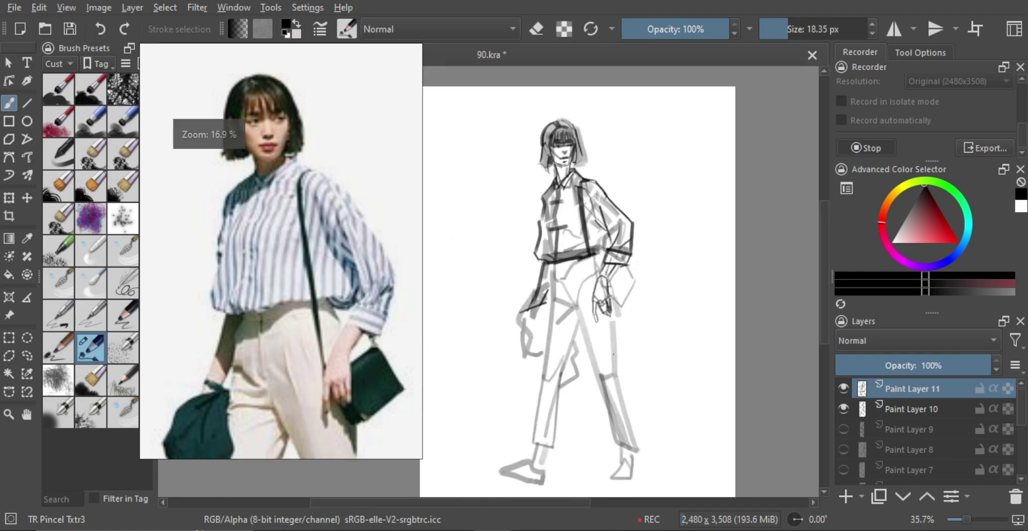
Extend the shoulder strap below the waistband and block in the handbag's upper edge with a thicker brush.
mouse_move(614, 308)
mouse_down()
mouse_move(600, 315)
mouse_move(589, 304)
mouse_up()
drag(567, 269, 563, 302)
key(ctrl+z)
mouse_move(553, 228)
mouse_down()
mouse_move(566, 302)
mouse_move(611, 290)
mouse_move(595, 298)
mouse_move(648, 311)
mouse_up()
key(ctrl+z)
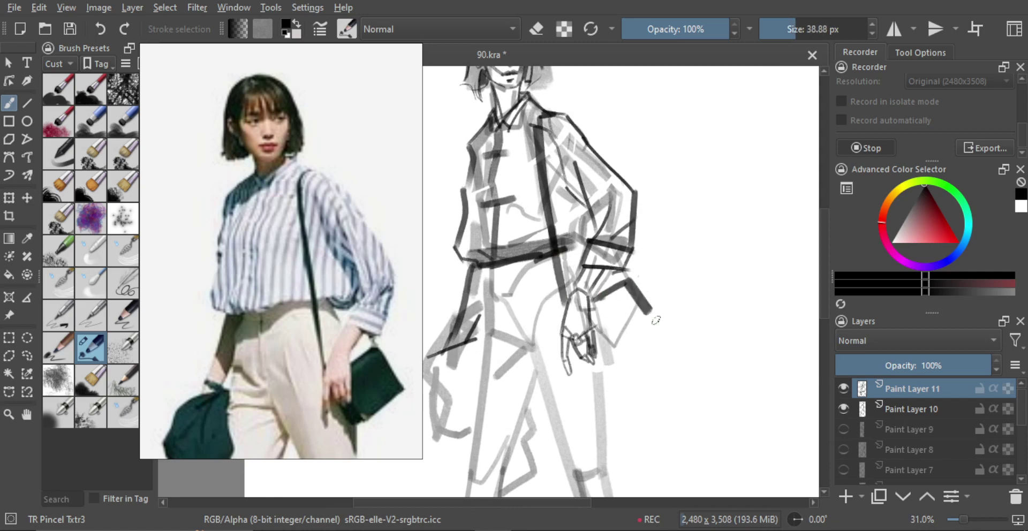
Refine the handbag's outline, drawing its outer side and lower edges around the hand.
key(ctrl+z)
key(bracketleft)
key(bracketleft)
mouse_move(629, 279)
mouse_down()
mouse_move(652, 311)
mouse_move(642, 324)
mouse_up()
mouse_move(652, 314)
mouse_down()
mouse_move(612, 351)
mouse_move(607, 338)
mouse_move(615, 365)
mouse_move(601, 372)
mouse_move(620, 367)
mouse_up()
key(ctrl+z)
key(bracketright)
key(ctrl+z)
mouse_move(598, 339)
mouse_down()
mouse_move(617, 365)
mouse_move(648, 332)
mouse_up()
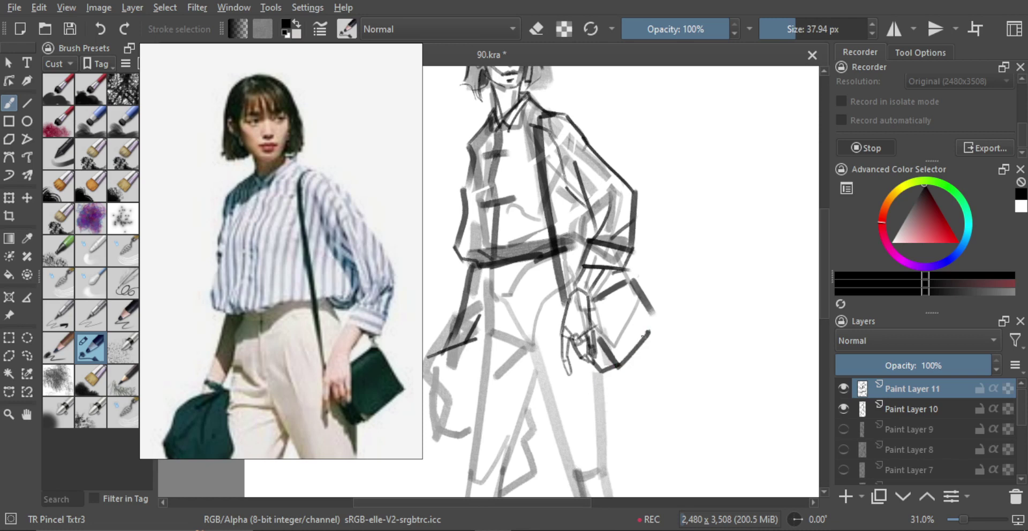
key(ctrl+z)
key(ctrl+z)
mouse_move(618, 366)
mouse_down()
mouse_move(661, 330)
mouse_move(618, 349)
mouse_move(623, 357)
mouse_move(655, 321)
mouse_move(660, 352)
mouse_up()
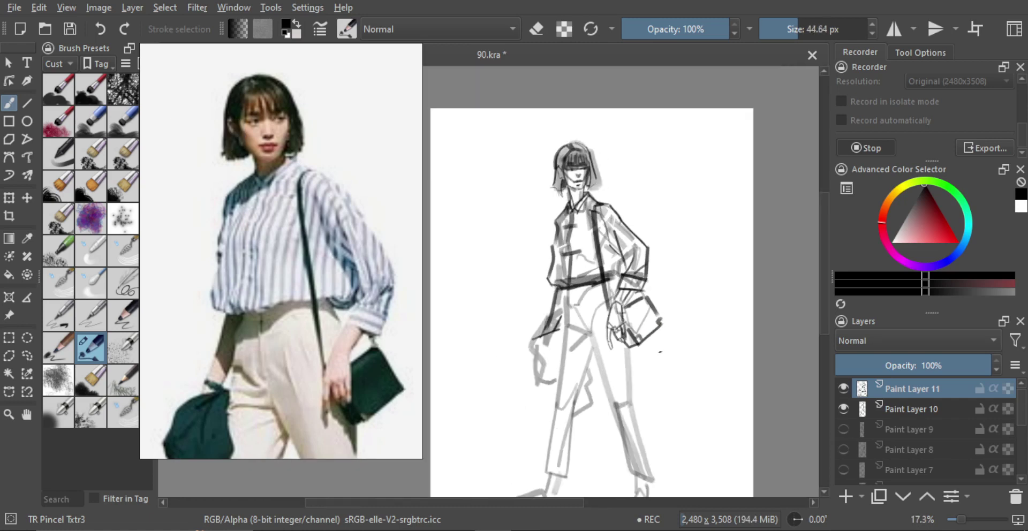
Reframe the reference photo to show the full figure, flip it horizontally, and turn the canvas view back to match.
click(265, 303)
scroll(288, 306, down, 3)
alt+drag(291, 305, 274, 207)
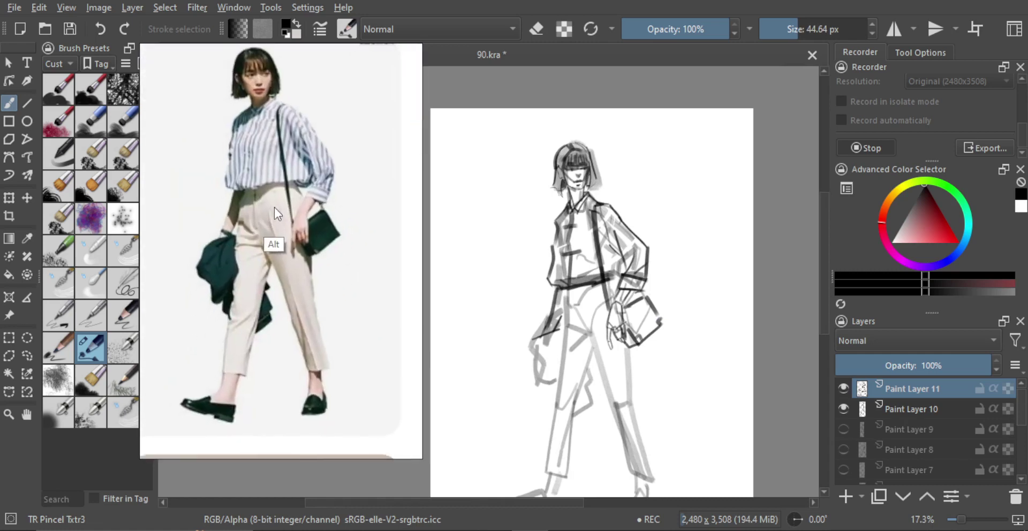
alt+drag(300, 262, 323, 244)
scroll(293, 249, up, 2)
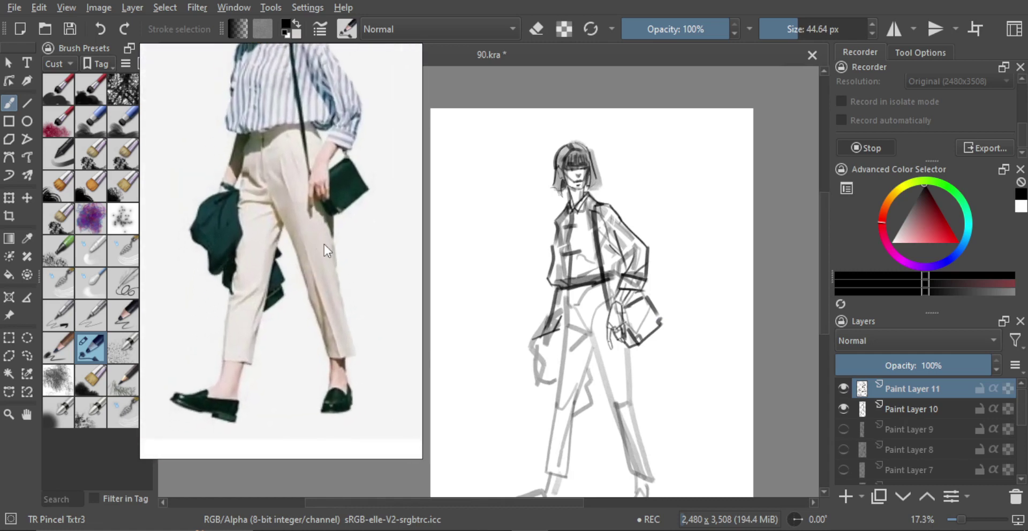
drag(680, 286, 684, 284)
key(ctrl+z)
scroll(367, 292, down, 4)
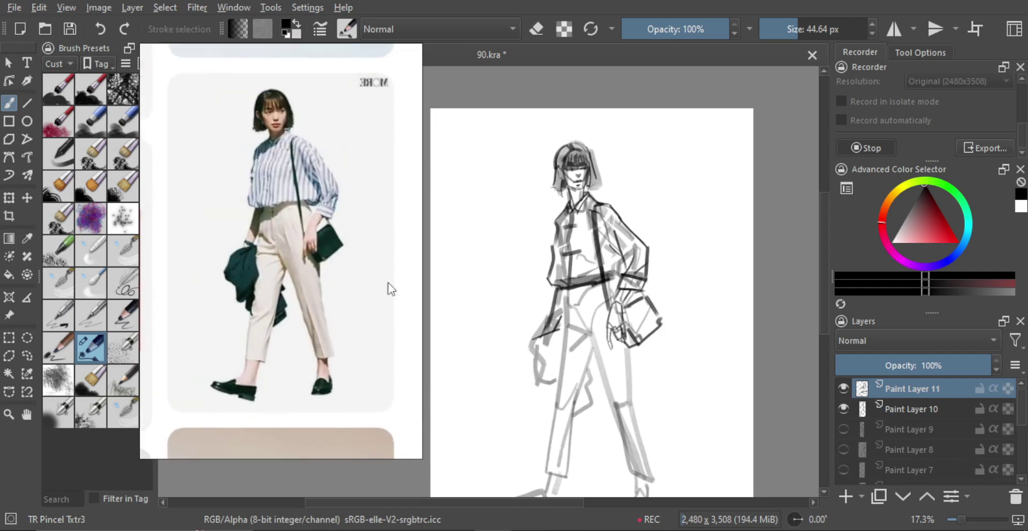
scroll(332, 321, down, 5)
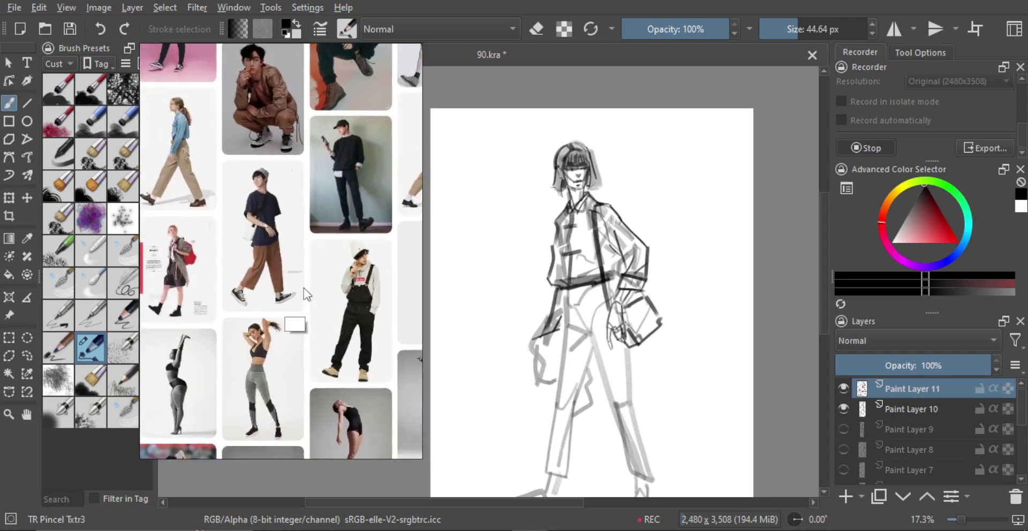
scroll(304, 287, down, 2)
scroll(319, 298, up, 6)
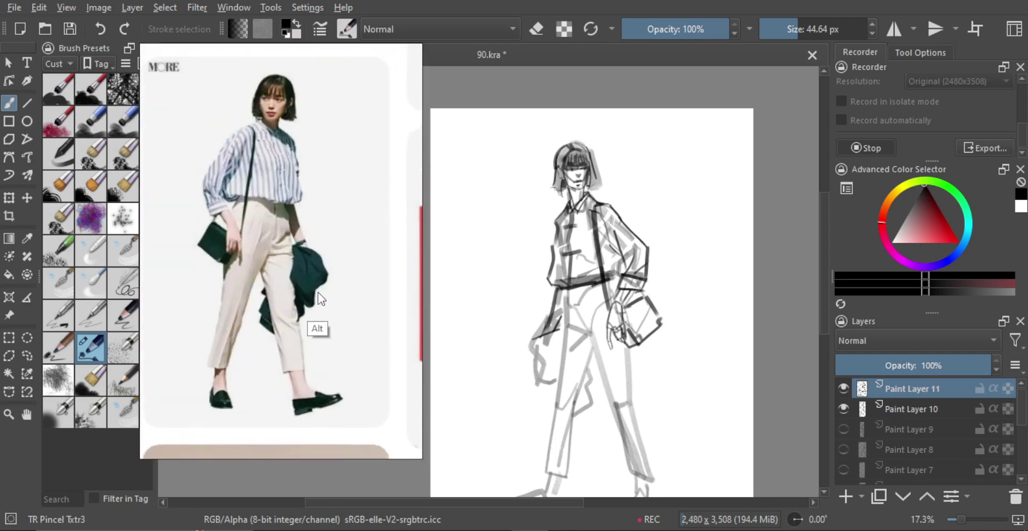
drag(318, 292, 318, 296)
drag(655, 303, 442, 271)
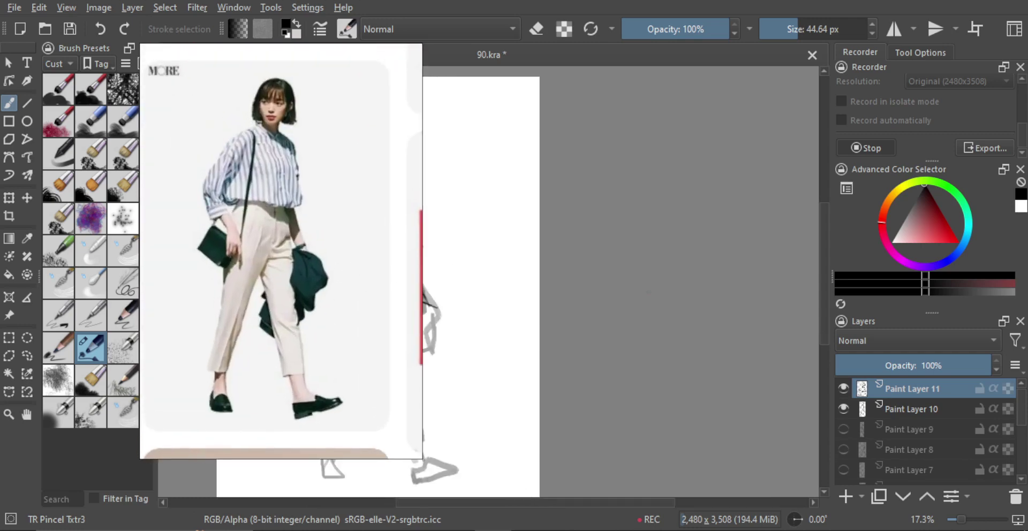
drag(567, 291, 753, 288)
drag(653, 286, 633, 230)
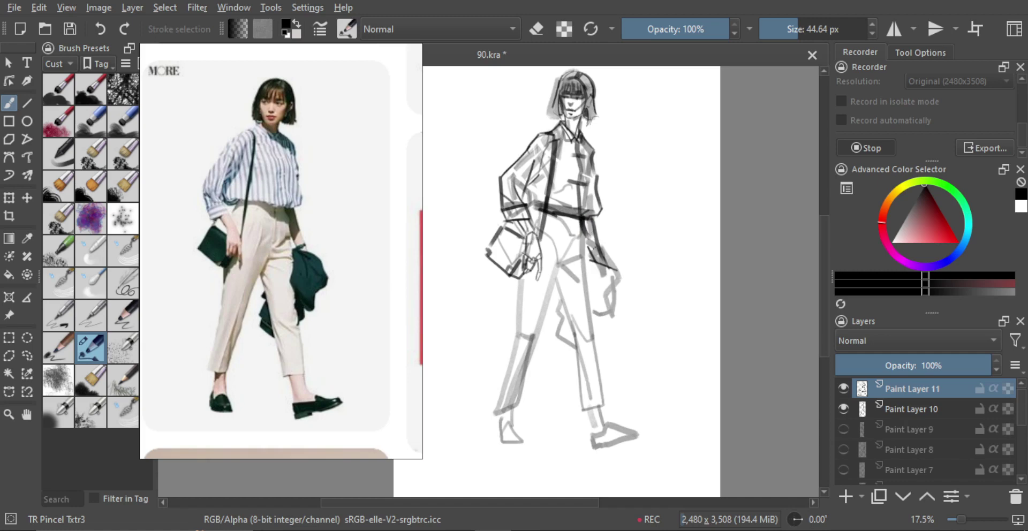
Sketch the trousers' outer hip line and crotch fold in bold strokes with a smaller brush.
key(bracketleft)
drag(586, 244, 590, 273)
key(ctrl+z)
key(ctrl+z)
key(bracketleft)
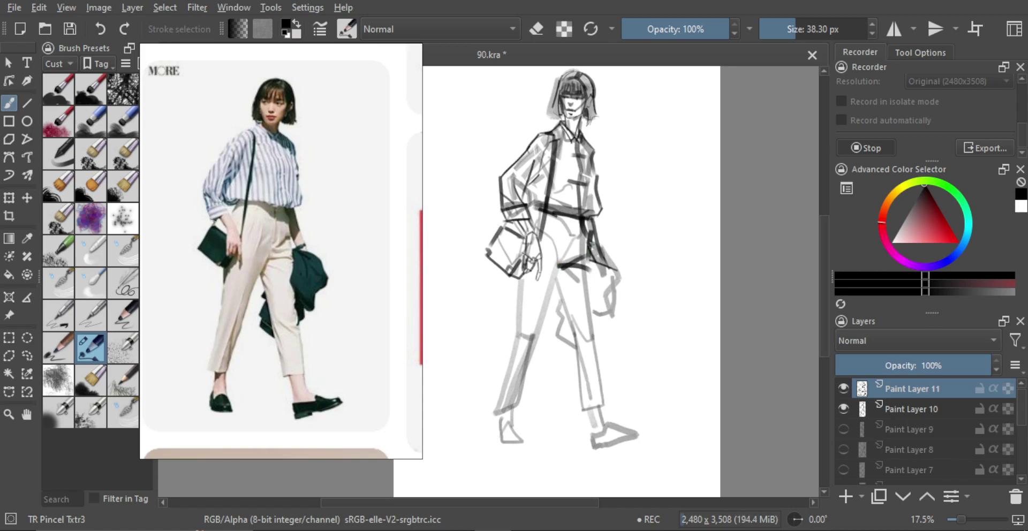
Redo the crotch fold and add the vertical fly line down the front of the trousers.
key(ctrl+z)
key(ctrl+z)
mouse_move(558, 270)
mouse_down()
mouse_move(596, 285)
mouse_move(559, 270)
mouse_up()
key(ctrl+z)
key(ctrl+z)
mouse_move(570, 217)
mouse_down()
mouse_move(568, 257)
mouse_move(542, 305)
mouse_move(555, 304)
mouse_move(556, 317)
mouse_up()
key(ctrl+z)
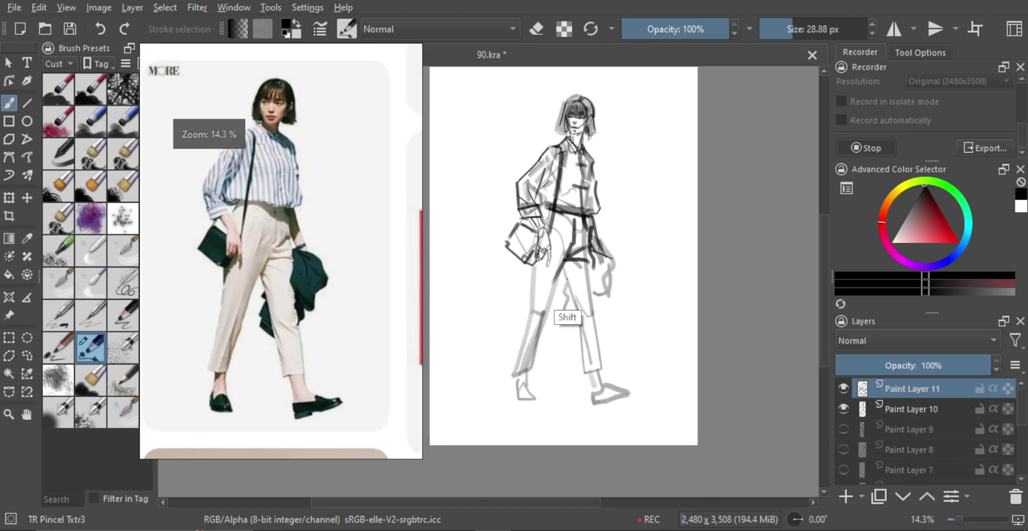
Reduce the brush size to 19.11 px and draw the inner contour of the bag-side trouser leg down to the hem.
mouse_move(567, 246)
shift+mouse_down()
mouse_move(560, 226)
mouse_move(521, 362)
shift+mouse_up()
key(ctrl+z)
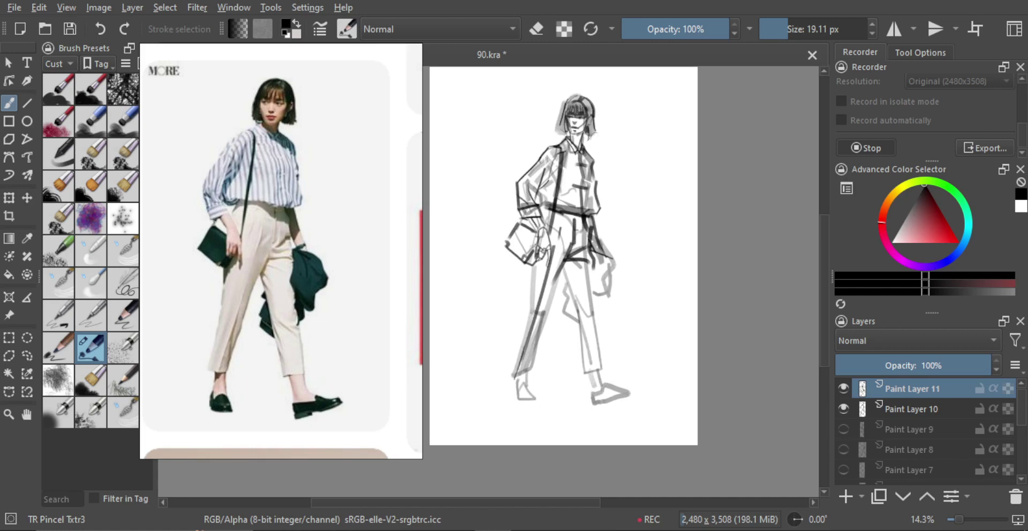
scroll(544, 320, up, 1)
scroll(546, 321, up, 1)
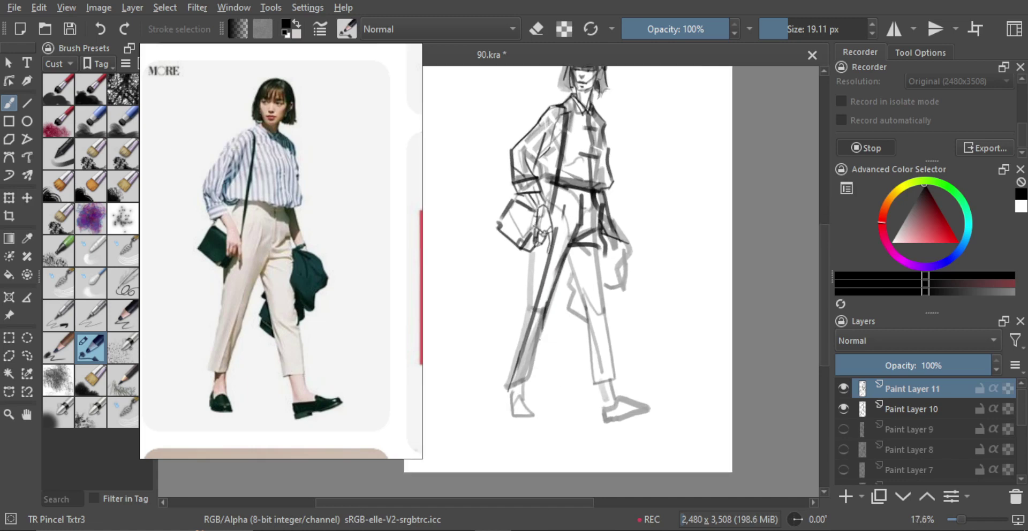
Sketch the lower folds and the hem of the bag-side trouser leg.
drag(540, 325, 524, 391)
drag(500, 365, 505, 395)
mouse_move(535, 327)
mouse_down()
mouse_move(525, 382)
mouse_move(494, 388)
mouse_up()
key(ctrl+z)
key(e)
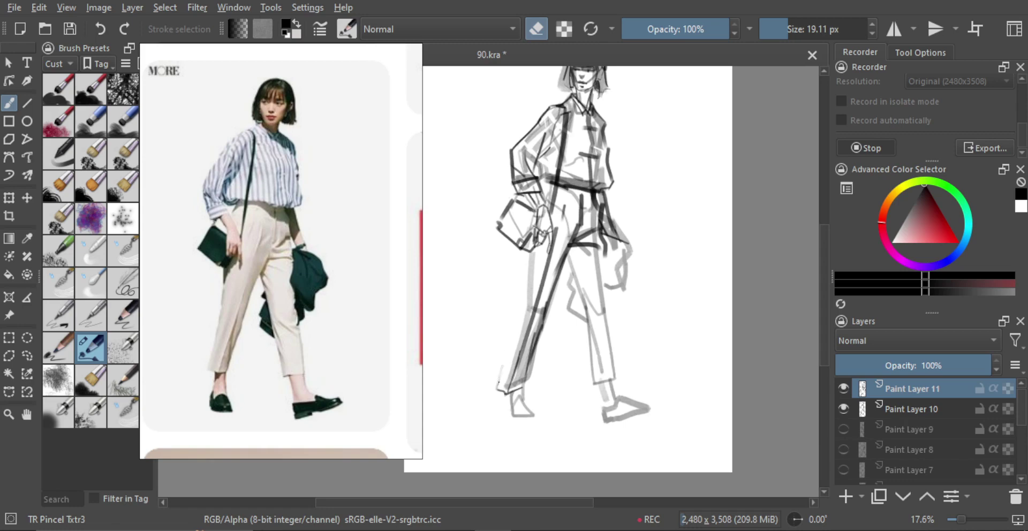
key(e)
Draw the outer contour of the bag-side trouser leg from below the hand to the hem, redoing unsatisfactory strokes.
drag(522, 321, 506, 377)
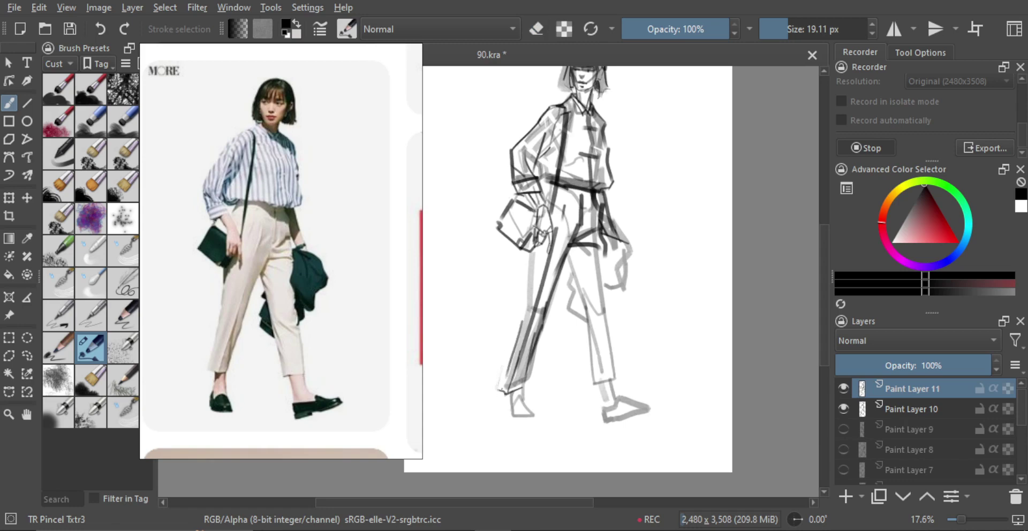
key(ctrl+z)
mouse_move(519, 327)
mouse_down()
mouse_move(500, 380)
mouse_move(518, 316)
mouse_up()
key(ctrl+z)
key(ctrl+z)
mouse_move(528, 253)
mouse_down()
mouse_move(524, 320)
mouse_move(527, 270)
mouse_move(524, 306)
mouse_up()
key(ctrl+z)
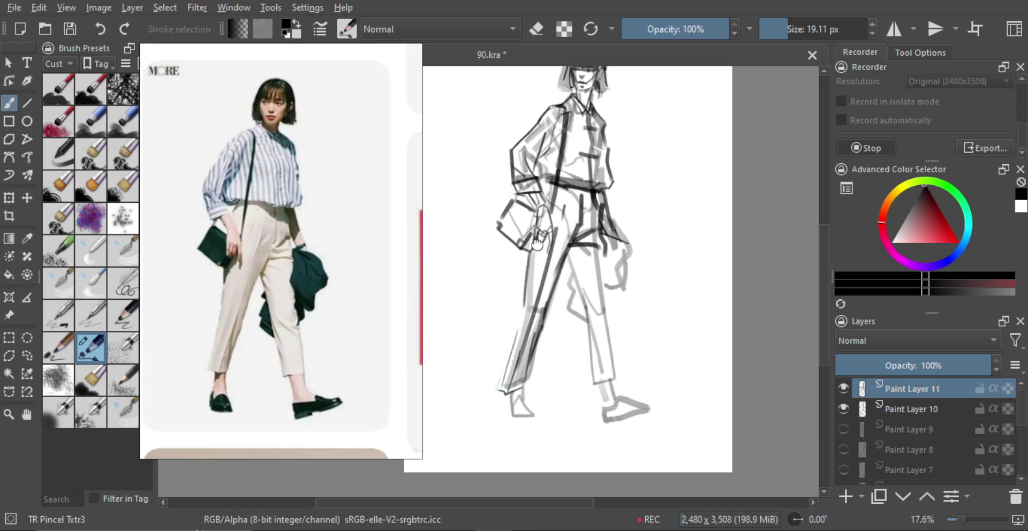
Rework the bag-side hip and wrist area between the waistband and the hand with short contour strokes.
drag(544, 217, 533, 263)
scroll(543, 230, up, 2)
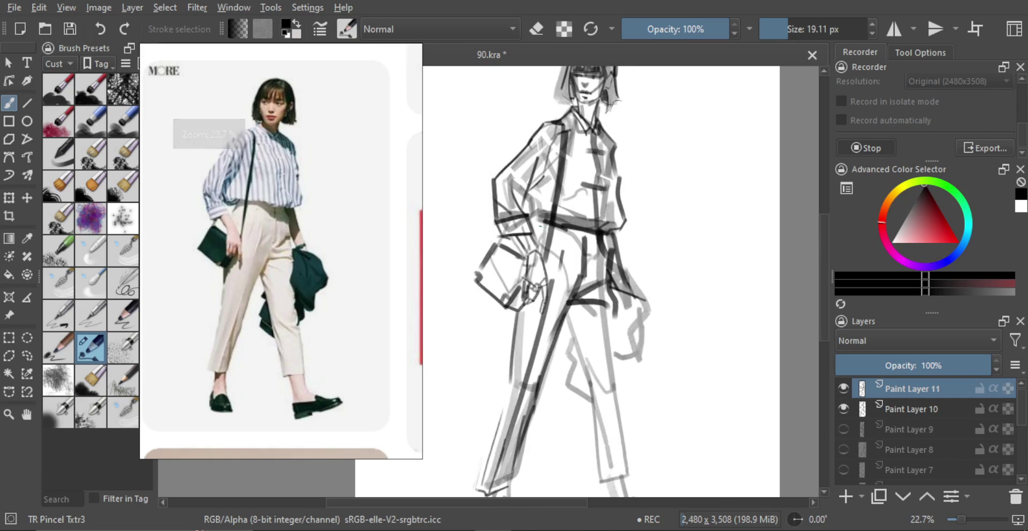
drag(543, 221, 532, 248)
key(ctrl+z)
key(ctrl+z)
key(ctrl+z)
scroll(558, 269, down, 3)
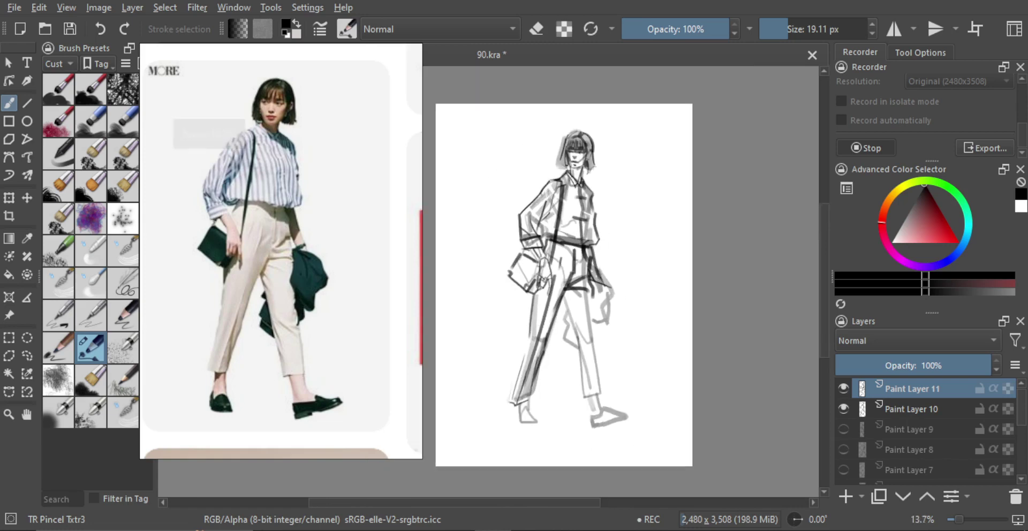
scroll(553, 198, up, 4)
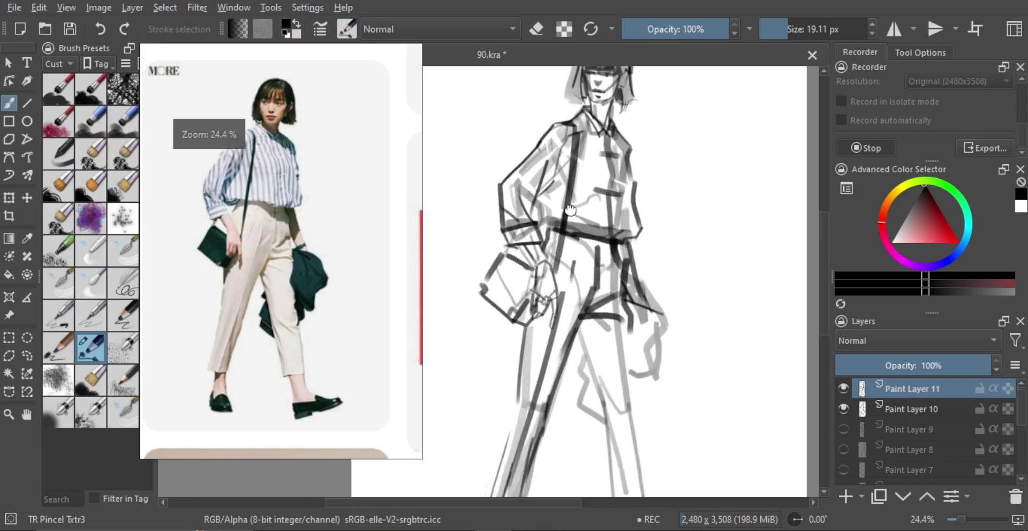
drag(527, 256, 545, 271)
scroll(529, 279, up, 1)
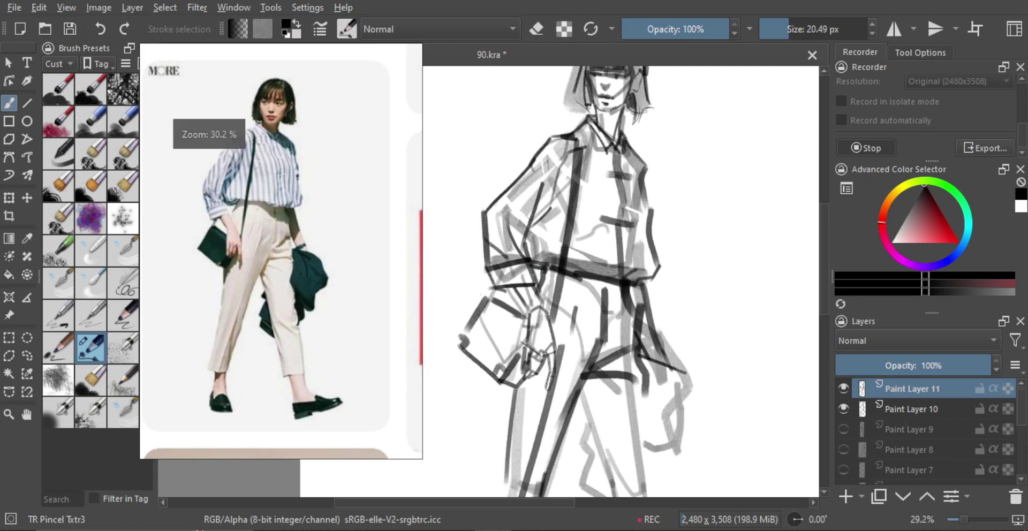
key(e)
key(e)
drag(525, 263, 541, 306)
key(ctrl+z)
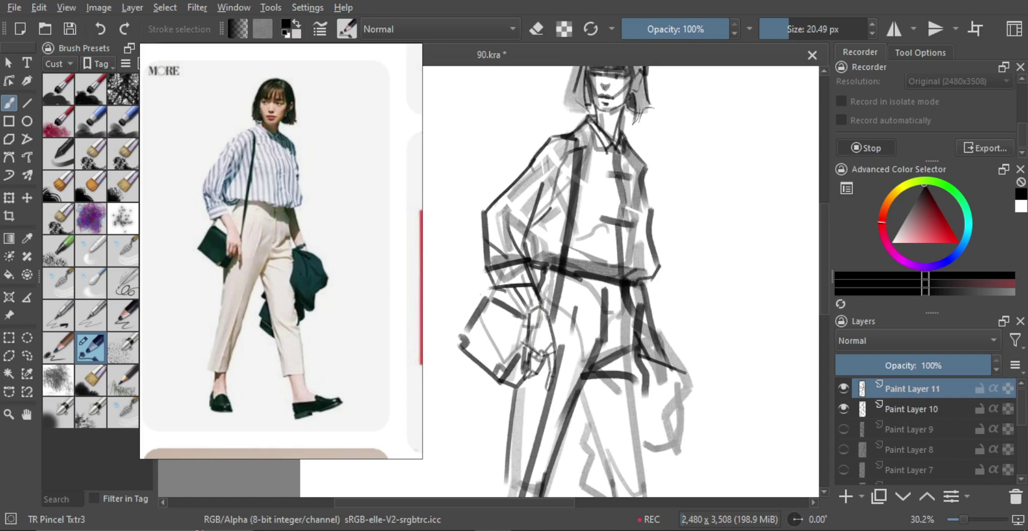
Sketch the inner contour of the other trouser leg from the crotch down to the hem.
scroll(584, 252, down, 3)
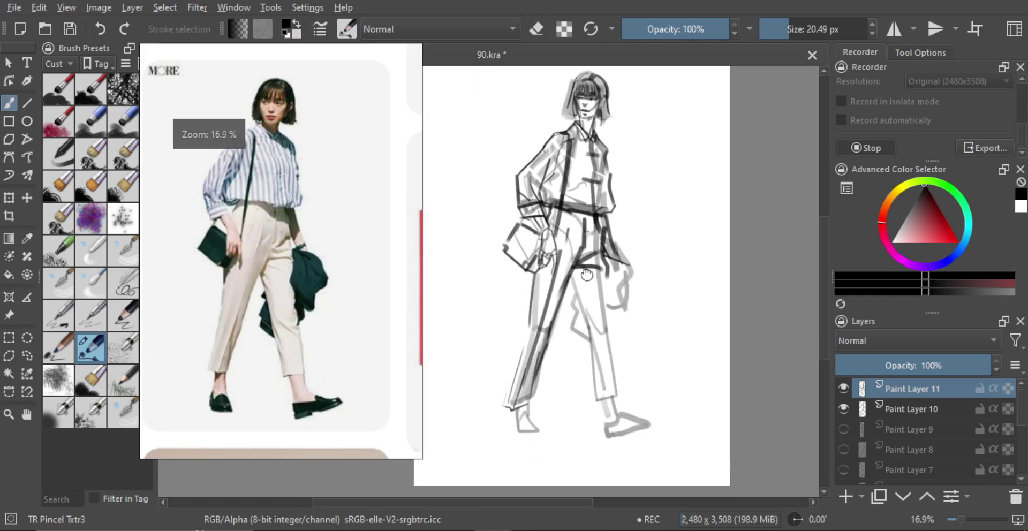
key(e)
drag(565, 264, 548, 273)
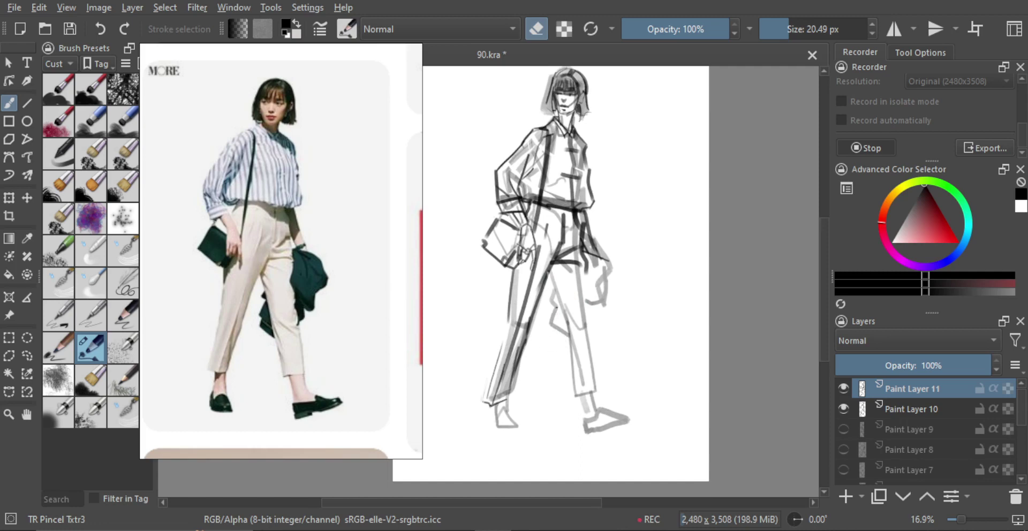
key(e)
drag(551, 270, 570, 325)
drag(557, 293, 545, 309)
key(ctrl+z)
key(ctrl+z)
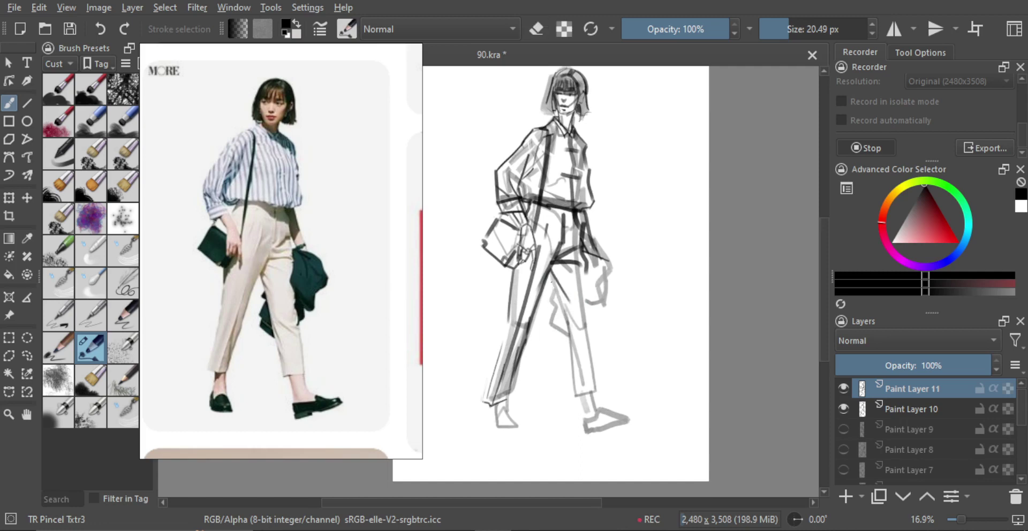
drag(548, 273, 566, 328)
mouse_move(548, 276)
mouse_down()
mouse_move(573, 398)
mouse_move(587, 397)
mouse_up()
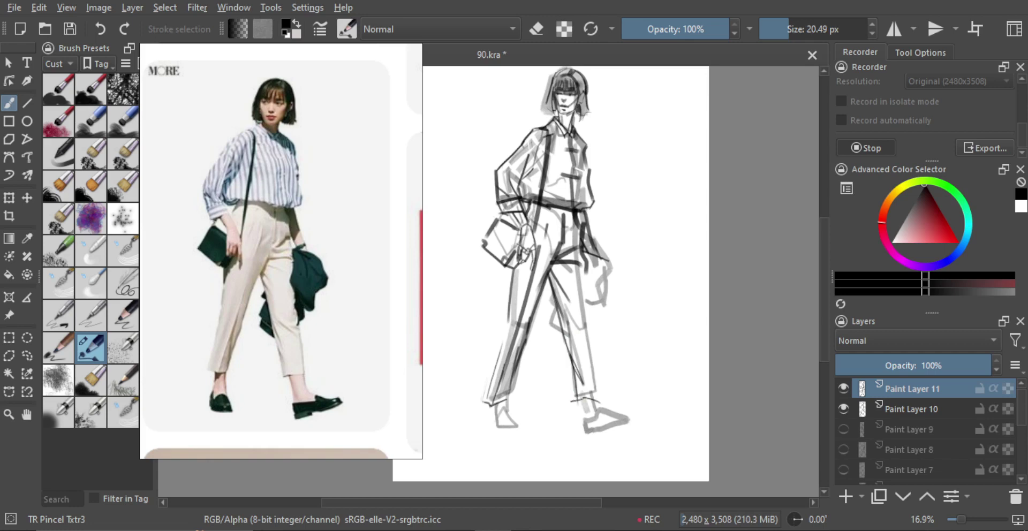
Draw the outer contour of the coat-side trouser leg from the hip to the hem, redoing the lower stroke.
drag(575, 274, 600, 402)
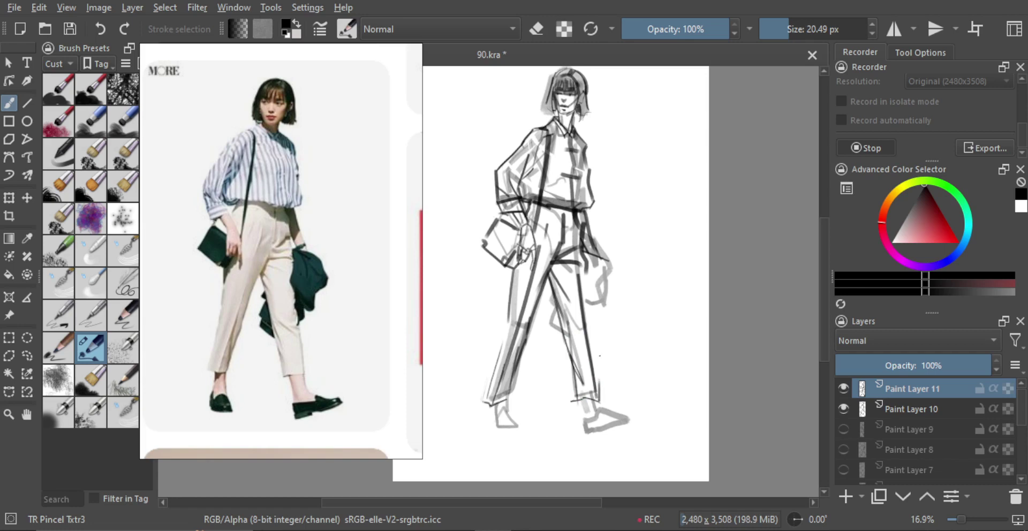
drag(585, 314, 598, 395)
key(ctrl+z)
drag(586, 324, 598, 390)
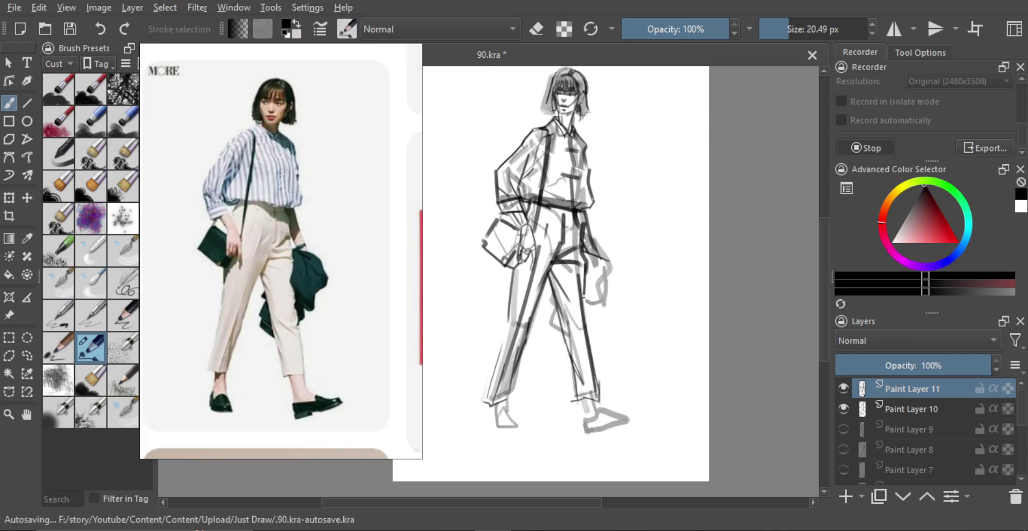
key(ctrl+z)
drag(584, 259, 588, 341)
Hide and show Paint Layer 10 to check the refined line drawing without the rough sketch.
drag(593, 288, 623, 309)
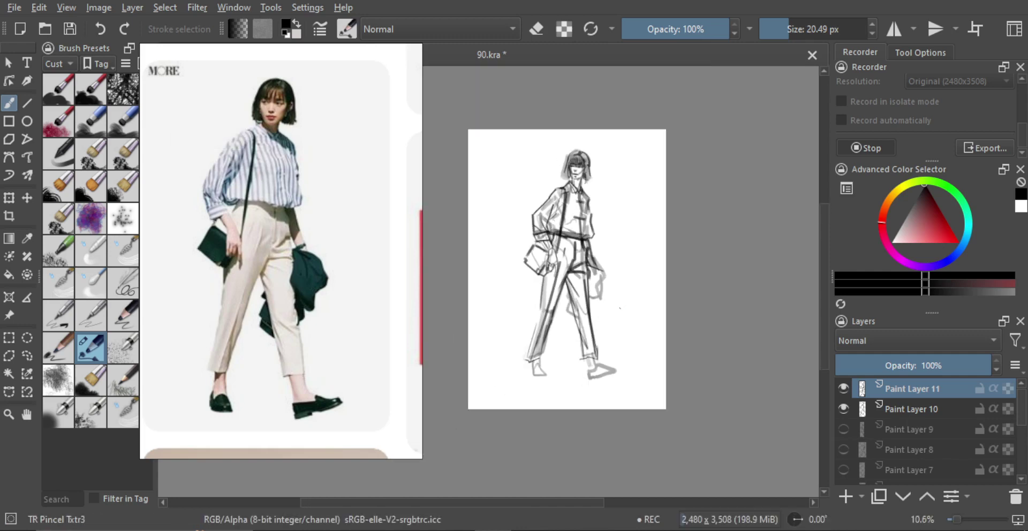
click(843, 409)
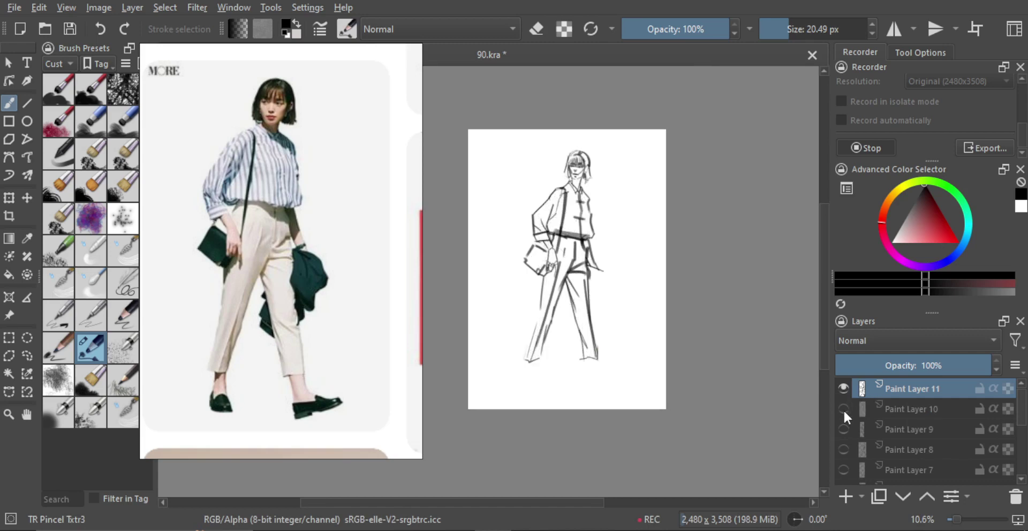
click(844, 410)
scroll(624, 310, up, 2)
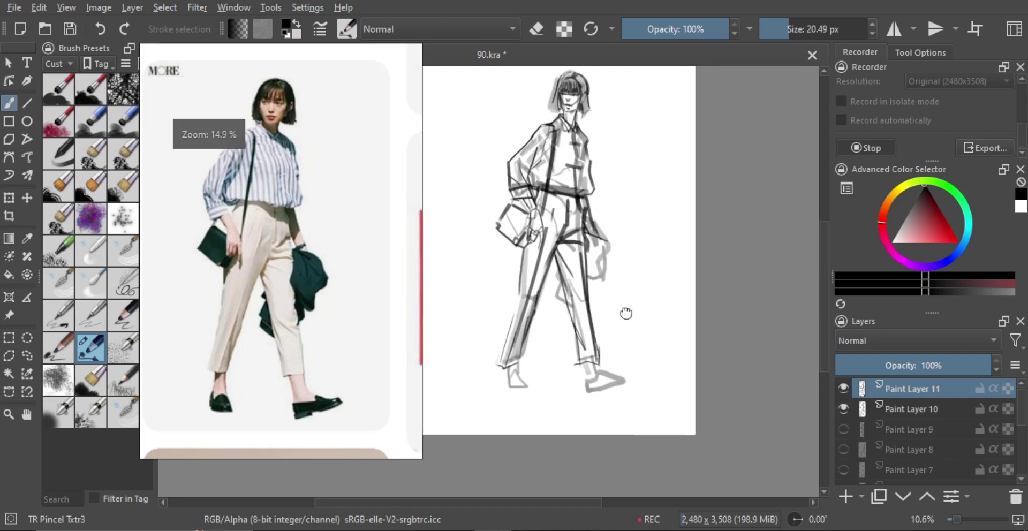
Lower the opacity of Paint Layer 10 to 32% and make Paint Layer 11 active again.
scroll(609, 316, down, 1)
scroll(610, 316, up, 2)
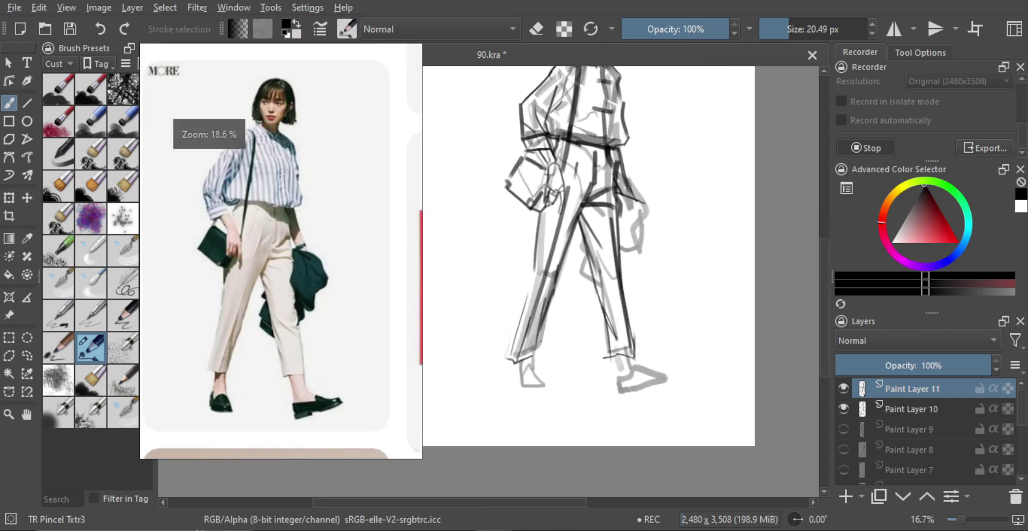
scroll(271, 372, up, 4)
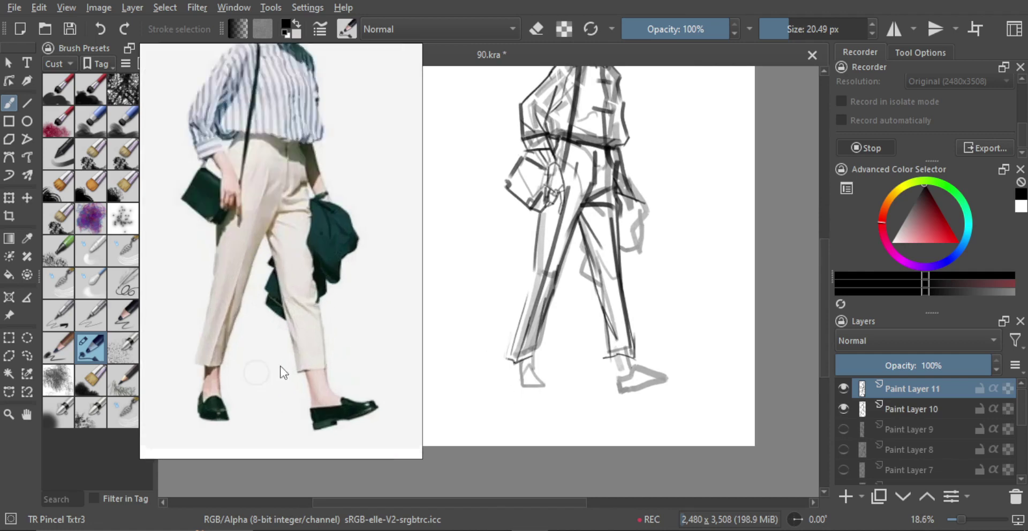
scroll(545, 375, up, 2)
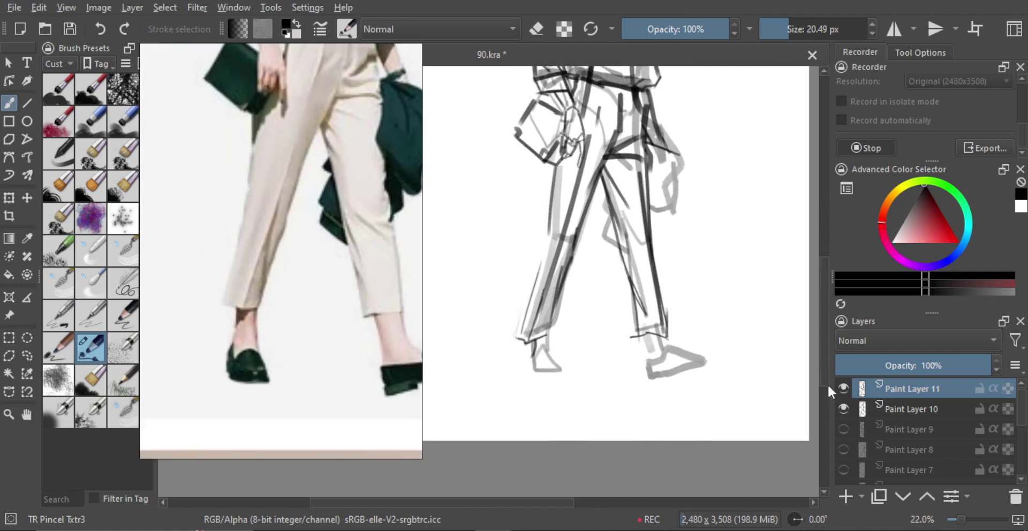
click(892, 407)
drag(912, 360, 884, 364)
click(907, 388)
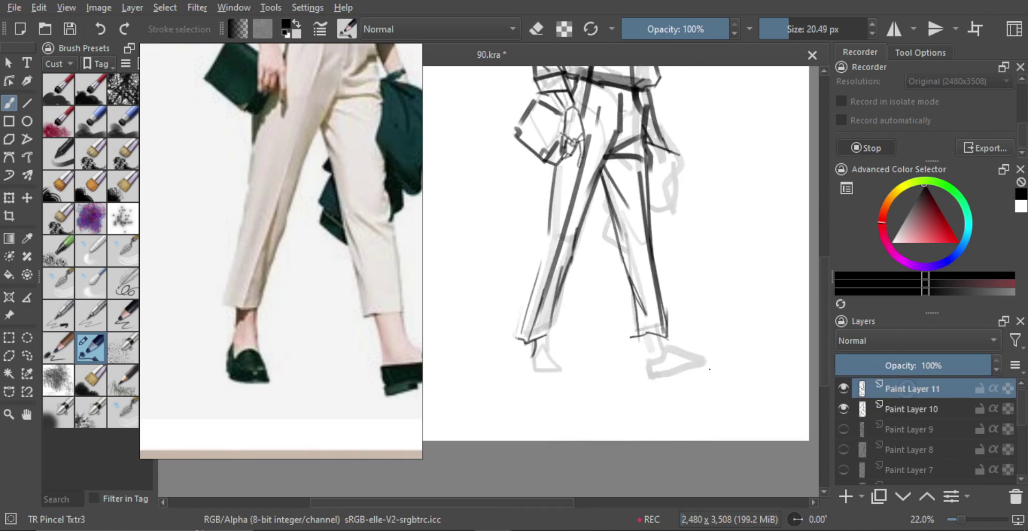
Draw the ankle and front-facing loafer below the bag-side trouser hem, redoing the first ankle stroke.
mouse_move(547, 335)
mouse_down()
mouse_move(551, 358)
mouse_move(545, 350)
mouse_up()
key(ctrl+z)
mouse_move(542, 349)
mouse_down()
mouse_move(550, 354)
mouse_move(534, 364)
mouse_up()
mouse_move(542, 349)
mouse_down()
mouse_move(556, 370)
mouse_move(551, 362)
mouse_up()
drag(548, 364, 557, 390)
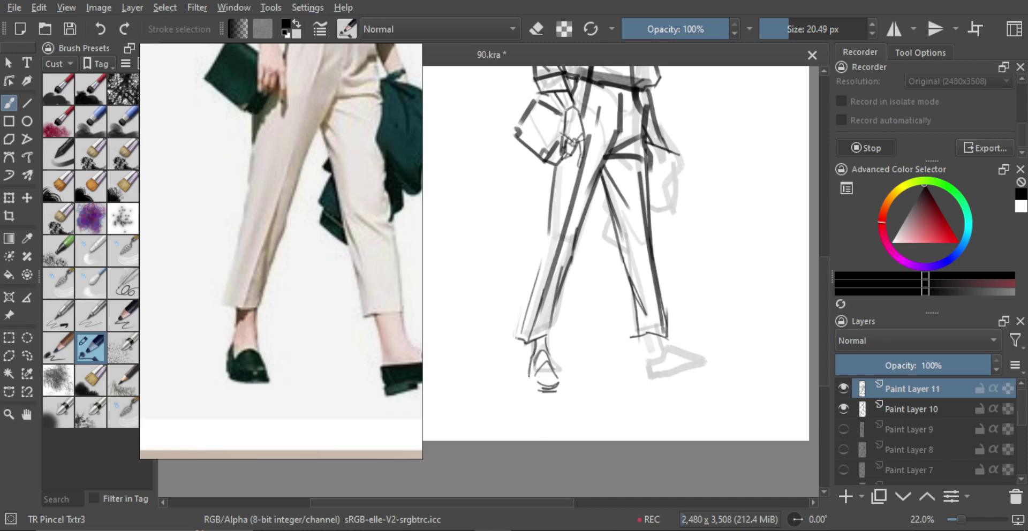
drag(530, 358, 536, 393)
drag(603, 369, 577, 367)
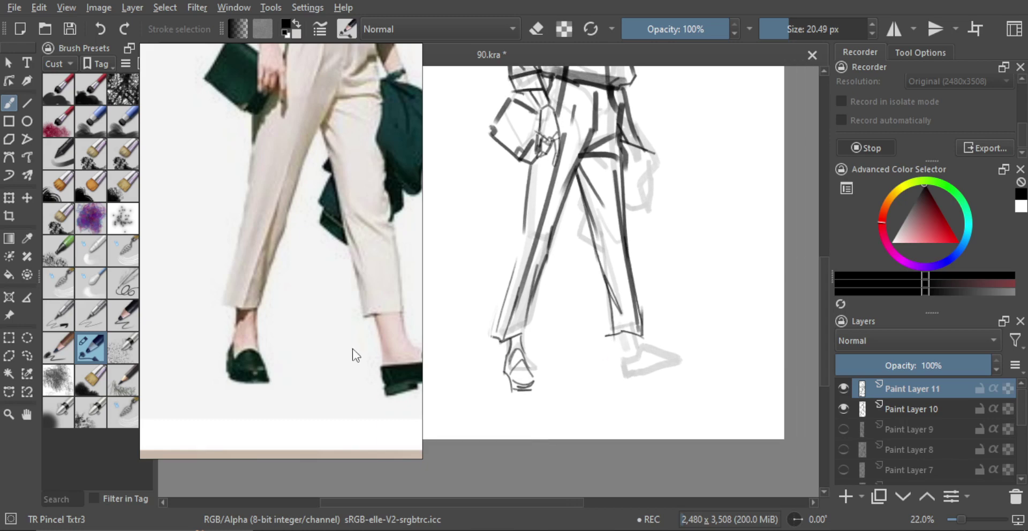
Draw the ankle and side-view loafer with its sole and heel below the coat-side trouser hem.
scroll(364, 360, down, 2)
drag(364, 360, 307, 356)
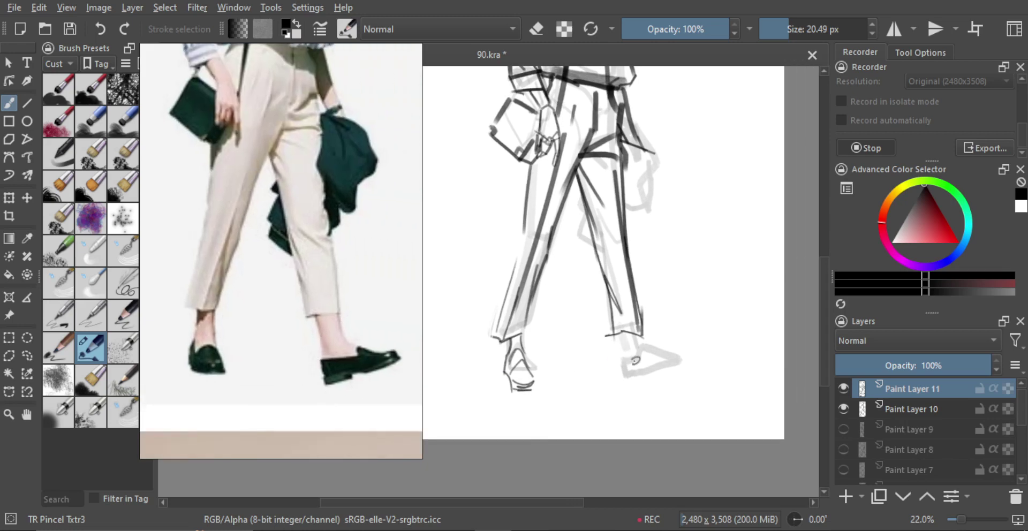
ctrl+drag(641, 351, 637, 345)
drag(637, 344, 612, 336)
drag(593, 326, 603, 376)
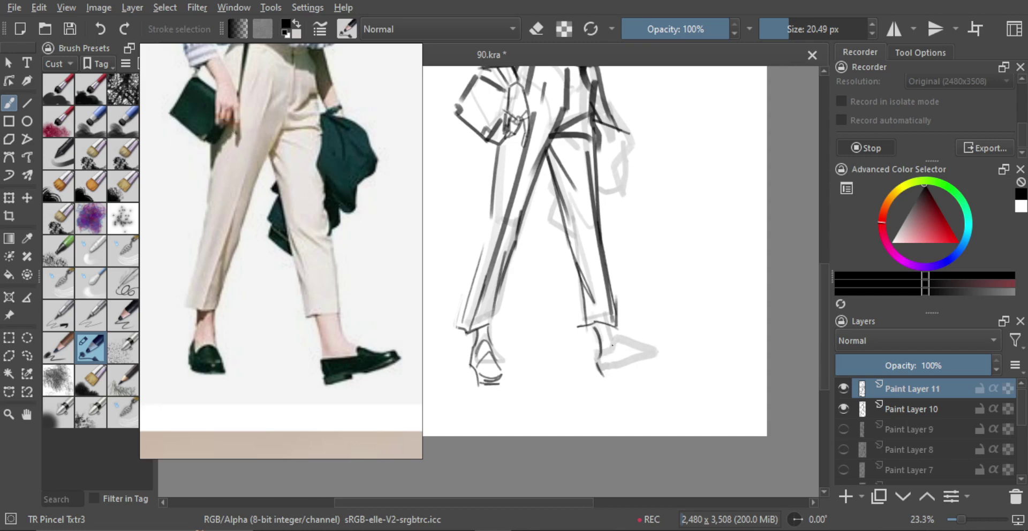
mouse_move(609, 327)
mouse_down()
mouse_move(617, 353)
mouse_move(603, 357)
mouse_move(641, 354)
mouse_up()
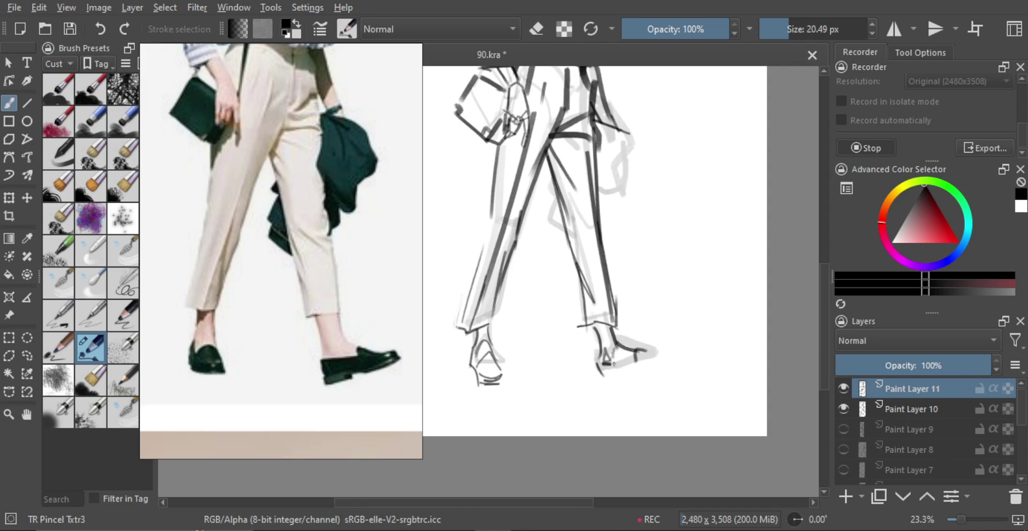
mouse_move(613, 364)
mouse_down()
mouse_move(641, 361)
mouse_move(616, 377)
mouse_move(673, 353)
mouse_up()
scroll(644, 355, down, 1)
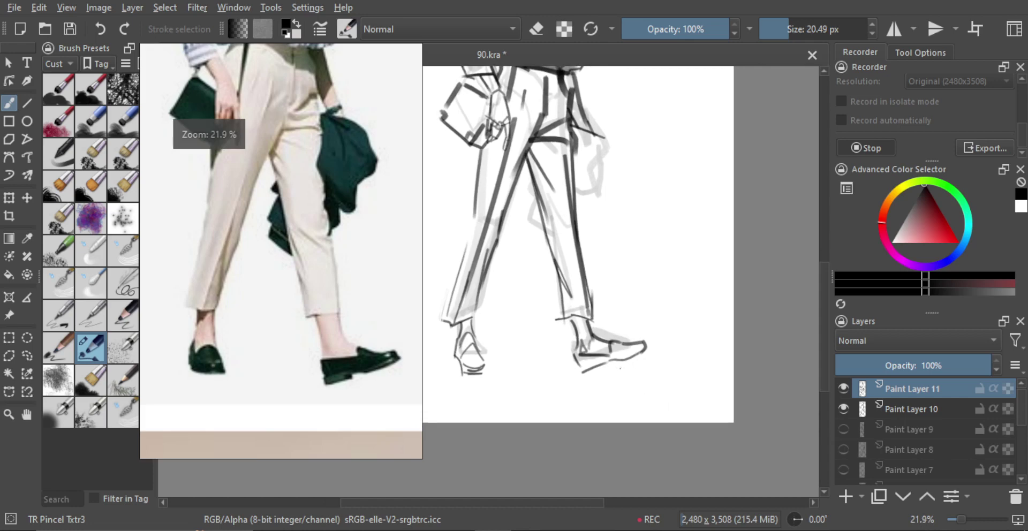
mouse_move(604, 366)
mouse_down()
mouse_move(581, 369)
mouse_move(584, 380)
mouse_move(648, 349)
mouse_move(638, 388)
mouse_up()
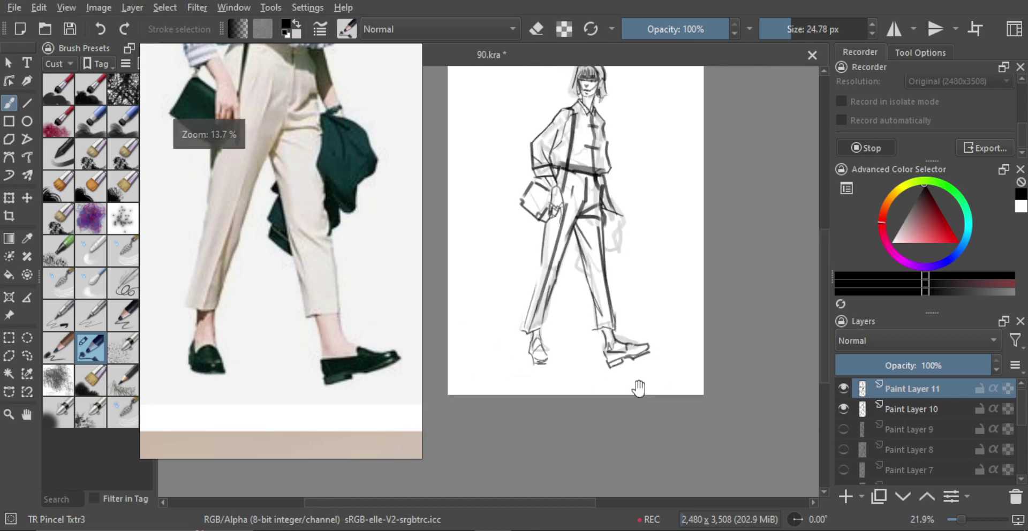
drag(634, 332, 631, 354)
scroll(344, 230, down, 2)
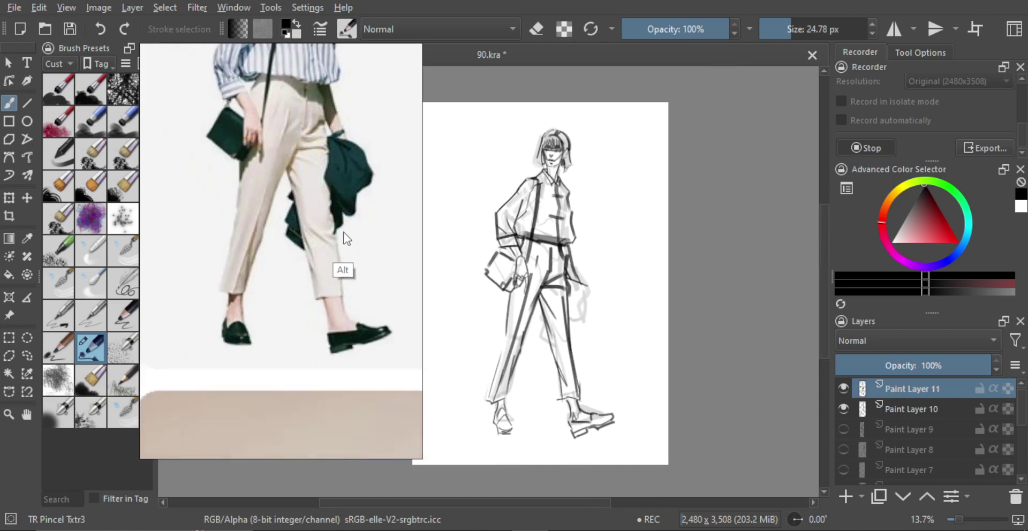
Enlarge the brush to 46.29 px and draw the coat hanging from the hand beside and behind the coat-side leg.
drag(343, 228, 327, 258)
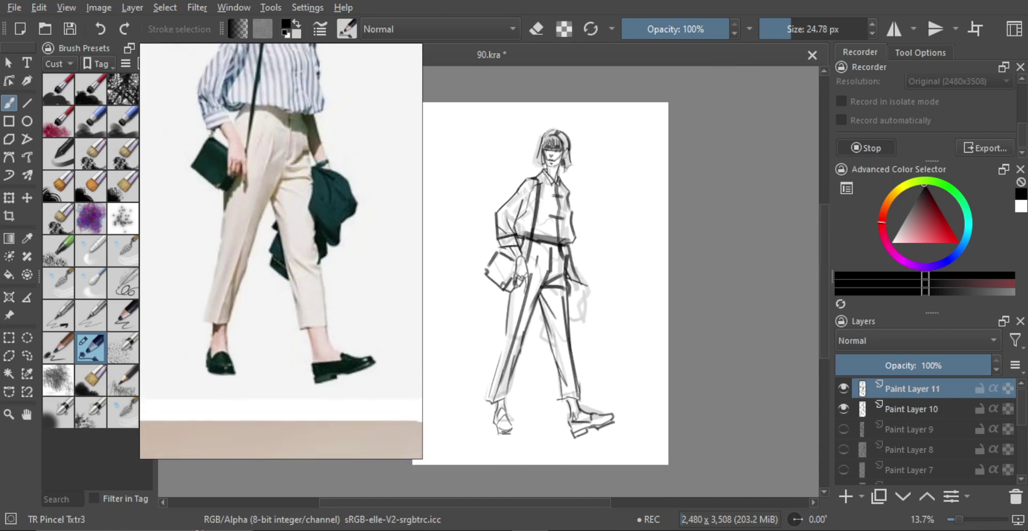
drag(572, 277, 576, 277)
key(e)
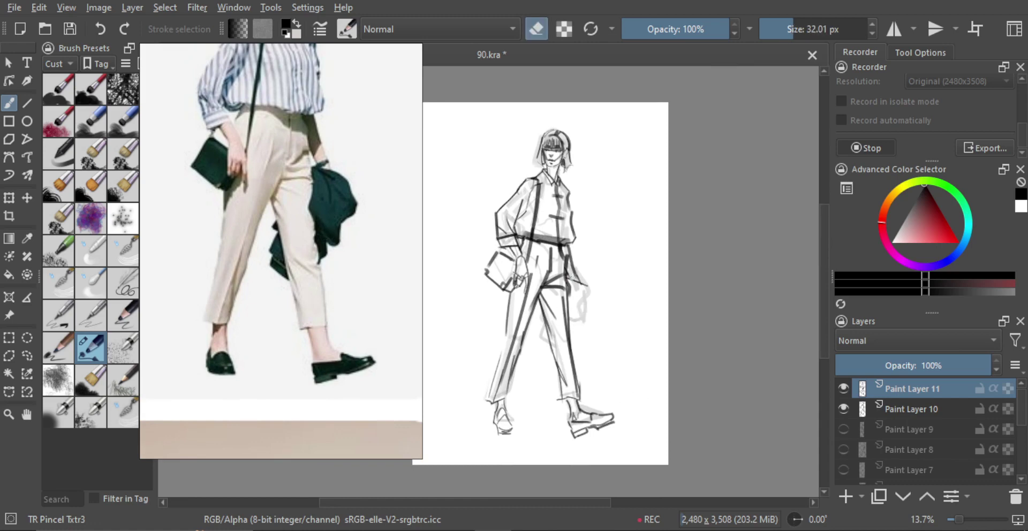
key(e)
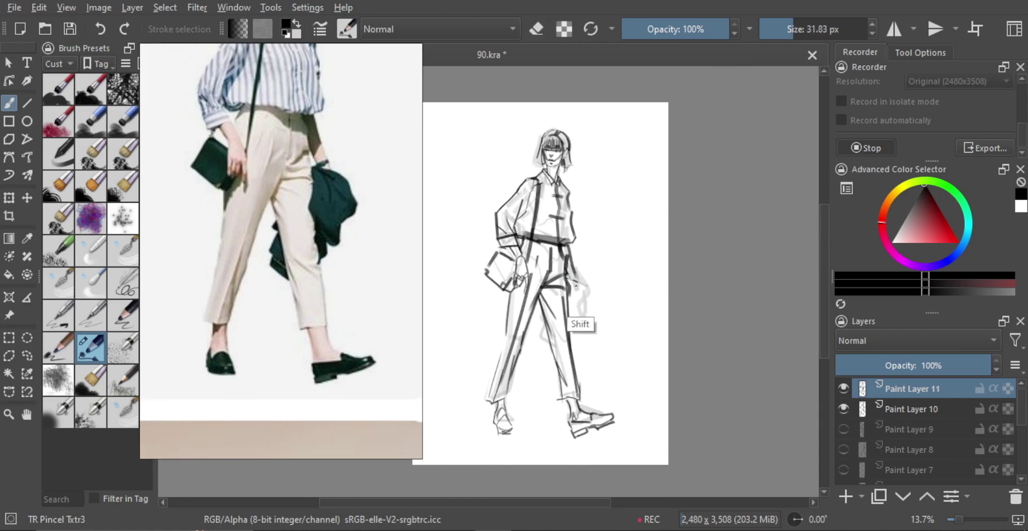
key(bracketright)
key(bracketright)
key(bracketright)
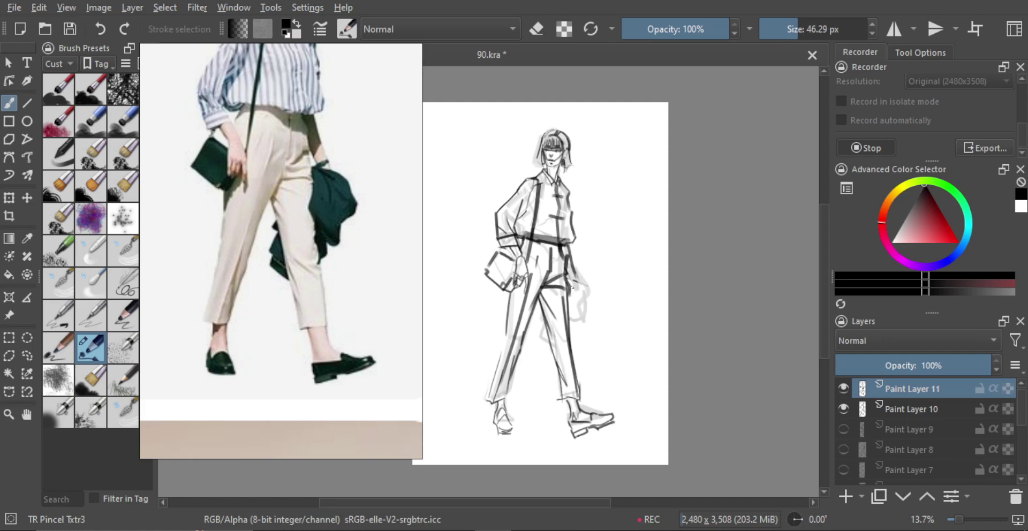
mouse_move(572, 283)
mouse_down()
mouse_move(561, 314)
mouse_move(583, 334)
mouse_move(573, 351)
mouse_up()
mouse_move(542, 323)
mouse_down()
mouse_move(537, 347)
mouse_move(553, 355)
mouse_up()
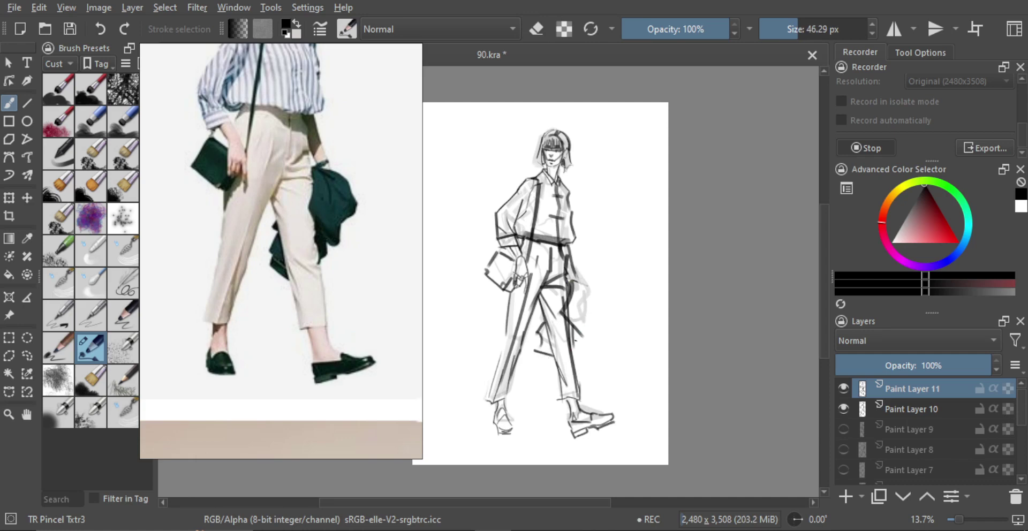
drag(585, 286, 583, 336)
drag(572, 283, 590, 290)
mouse_move(585, 324)
mouse_down()
mouse_move(601, 298)
mouse_move(596, 278)
mouse_move(608, 292)
mouse_up()
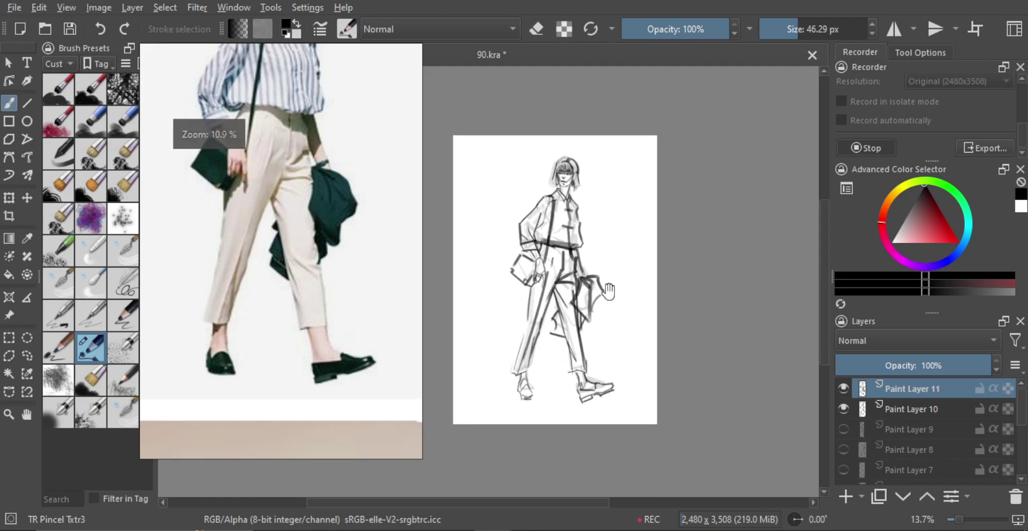
Reduce the opacity of Paint Layer 10 to 26% and reselect Paint Layer 11.
click(903, 408)
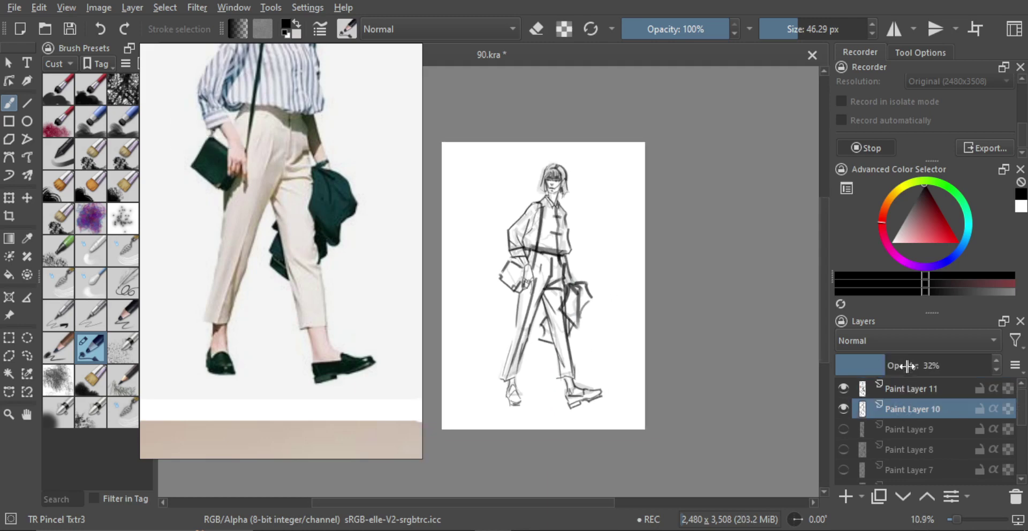
mouse_move(906, 366)
mouse_down()
mouse_move(861, 366)
mouse_move(892, 372)
mouse_up()
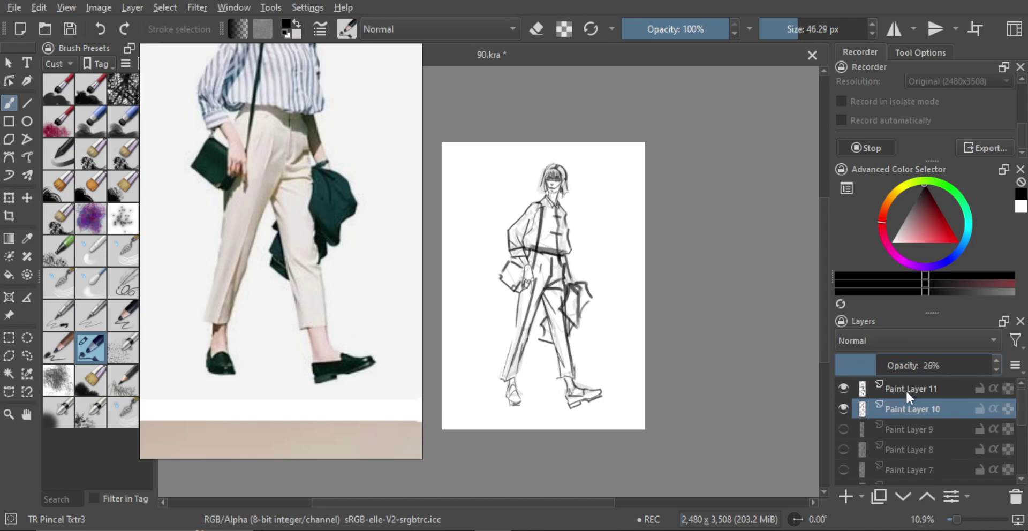
click(907, 390)
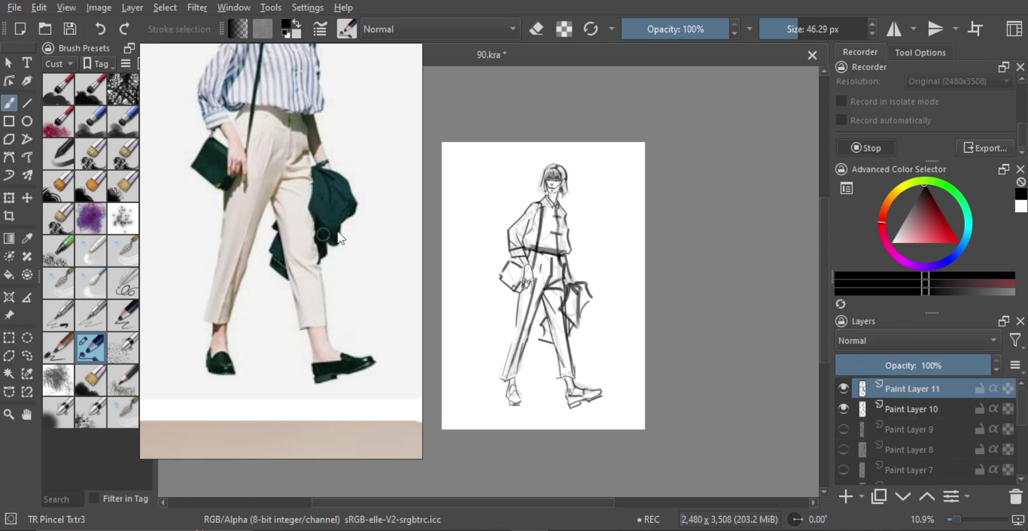
Merge Paint Layer 11 down into Paint Layer 10 and toggle the merged layer's visibility to check it.
scroll(332, 308, up, 5)
scroll(301, 242, up, 4)
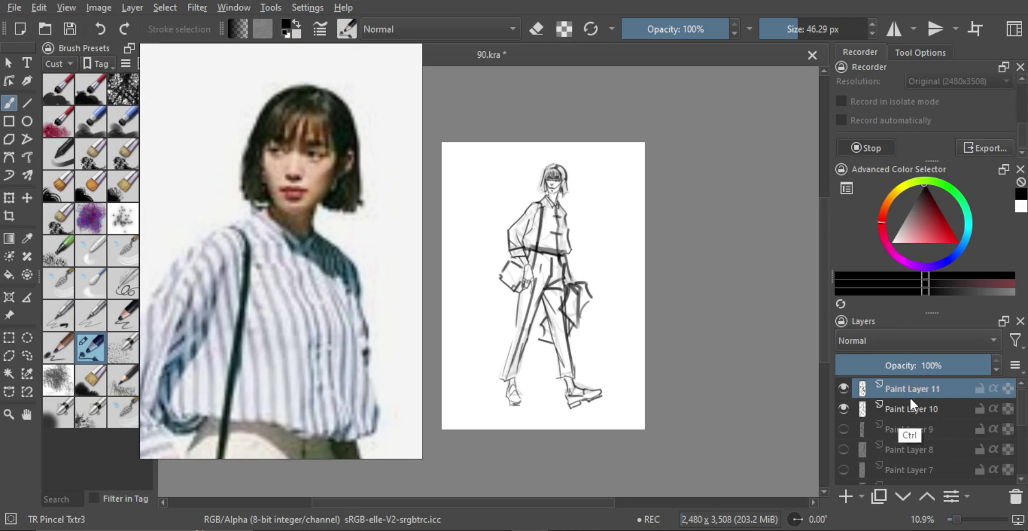
key(ctrl+e)
click(600, 379)
key(shift+Delete)
click(843, 387)
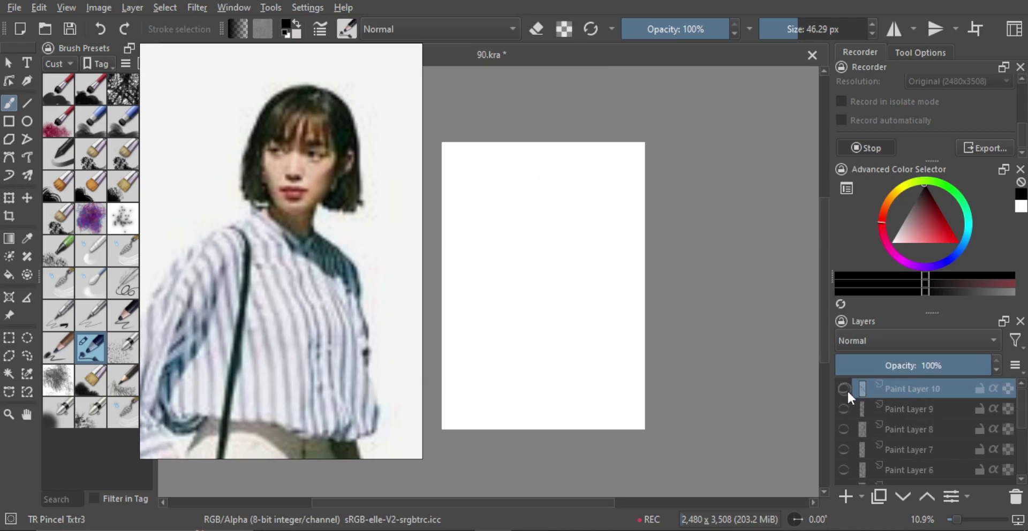
click(843, 389)
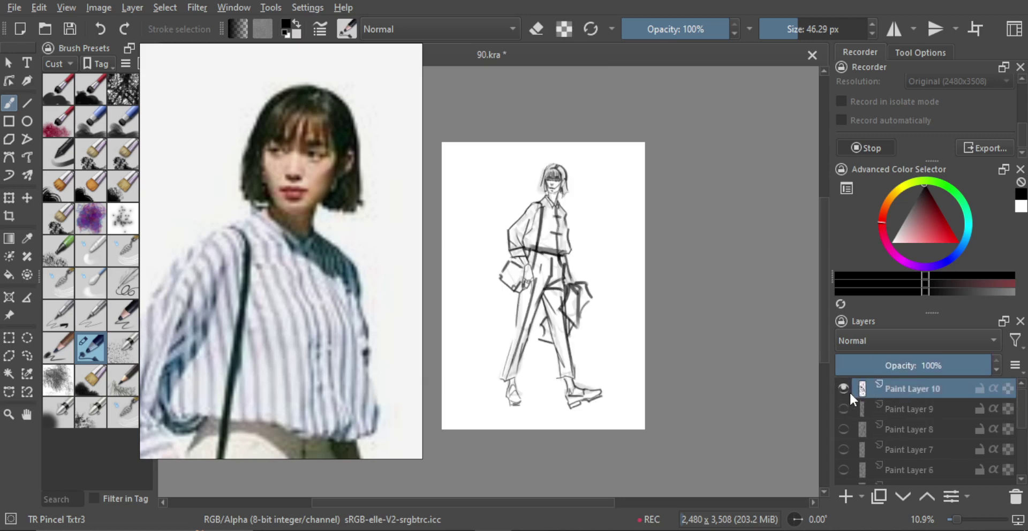
drag(619, 262, 627, 269)
key(ctrl+z)
key(ctrl+z)
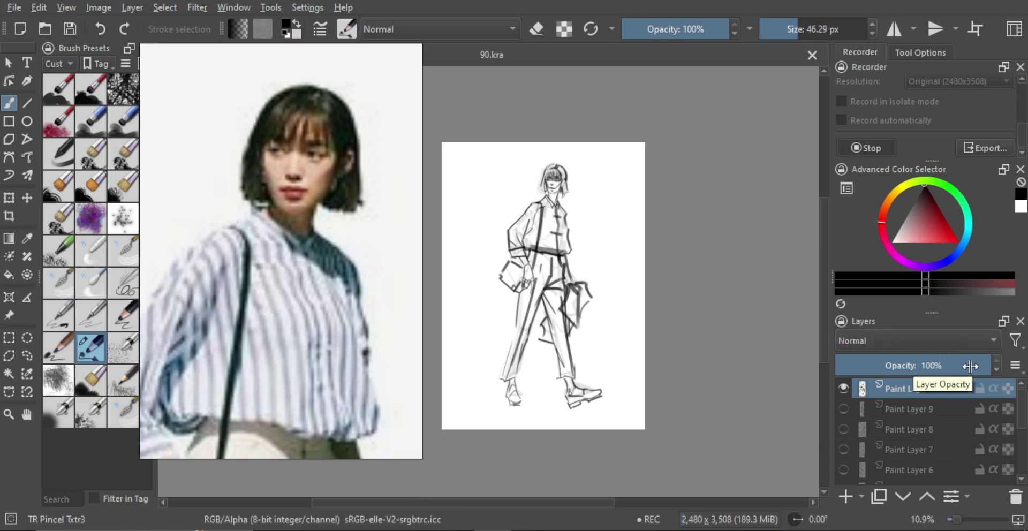
Paint over the facial features in white on a new layer with a 62.89 px brush, and set that layer's opacity to 74%.
click(844, 492)
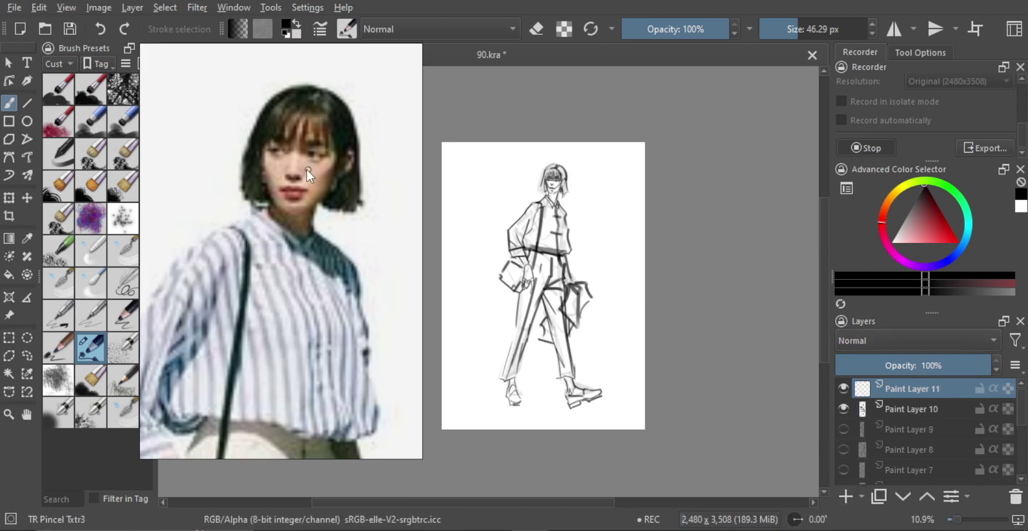
scroll(316, 166, up, 5)
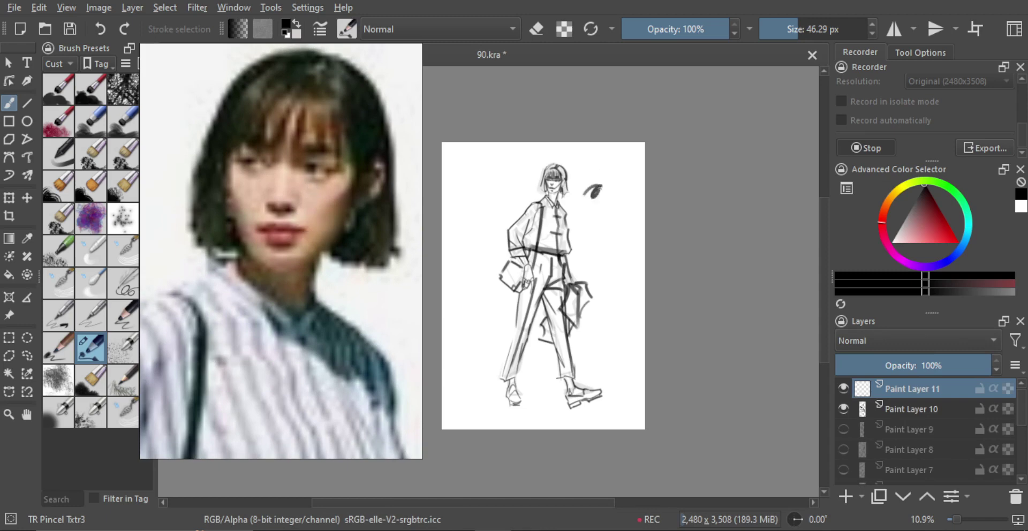
scroll(637, 228, up, 3)
scroll(614, 217, up, 5)
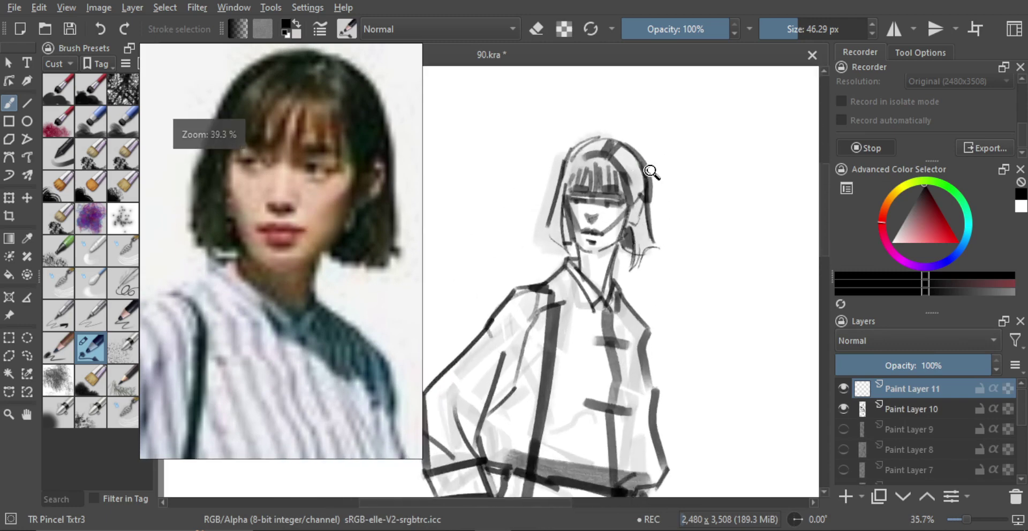
drag(590, 163, 587, 185)
drag(569, 229, 577, 229)
mouse_move(540, 177)
mouse_down()
mouse_move(554, 209)
mouse_move(553, 194)
mouse_move(593, 182)
mouse_move(550, 175)
mouse_up()
mouse_move(556, 208)
mouse_down()
mouse_move(550, 178)
mouse_move(571, 211)
mouse_move(561, 235)
mouse_move(601, 190)
mouse_move(594, 208)
mouse_move(551, 195)
mouse_move(560, 186)
mouse_move(545, 180)
mouse_move(561, 233)
mouse_move(550, 187)
mouse_move(594, 181)
mouse_move(563, 195)
mouse_move(570, 225)
mouse_move(600, 175)
mouse_move(589, 192)
mouse_move(562, 179)
mouse_move(589, 212)
mouse_move(552, 186)
mouse_move(568, 209)
mouse_move(565, 235)
mouse_move(600, 190)
mouse_move(579, 232)
mouse_move(541, 180)
mouse_move(593, 178)
mouse_move(599, 189)
mouse_move(556, 177)
mouse_move(609, 195)
mouse_up()
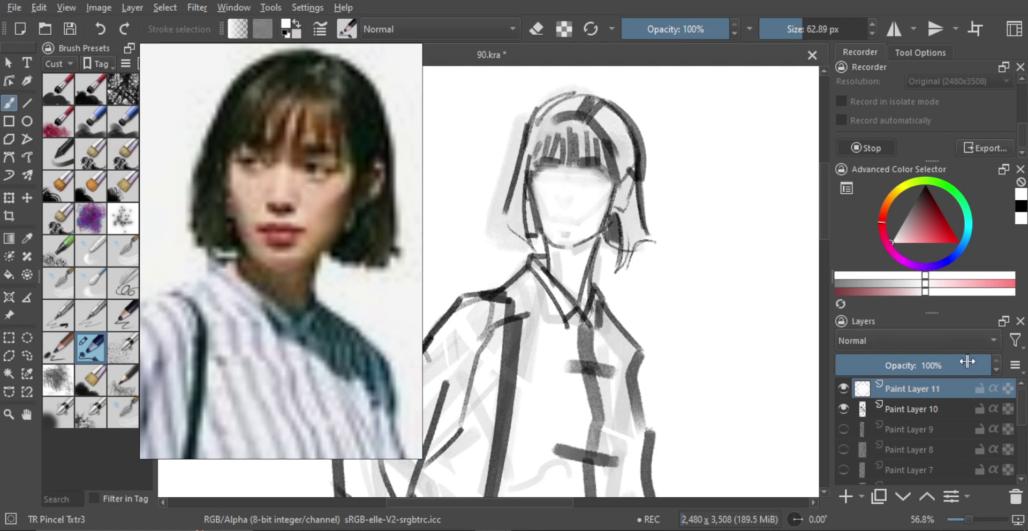
drag(970, 365, 952, 366)
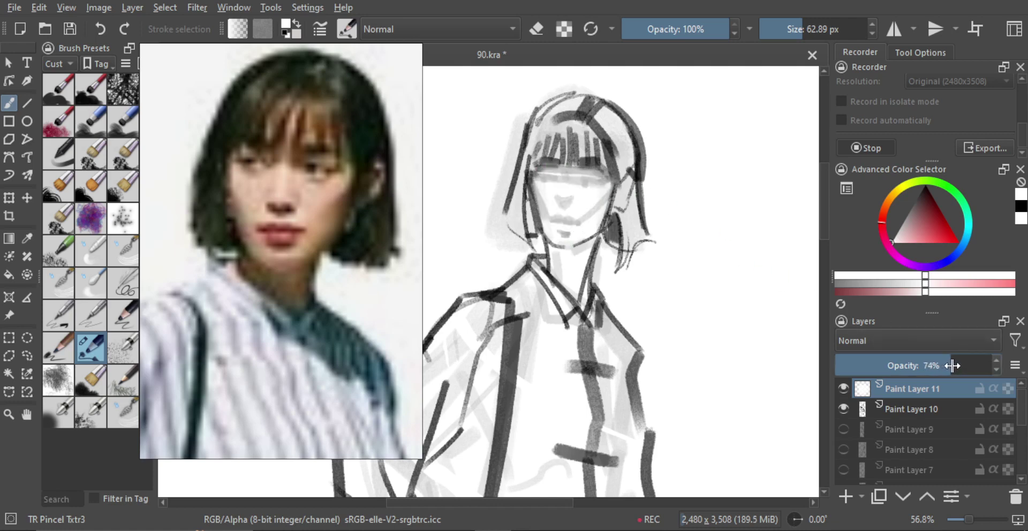
Add another paint layer above the white one and set the brush to black at 8.27 px.
click(847, 495)
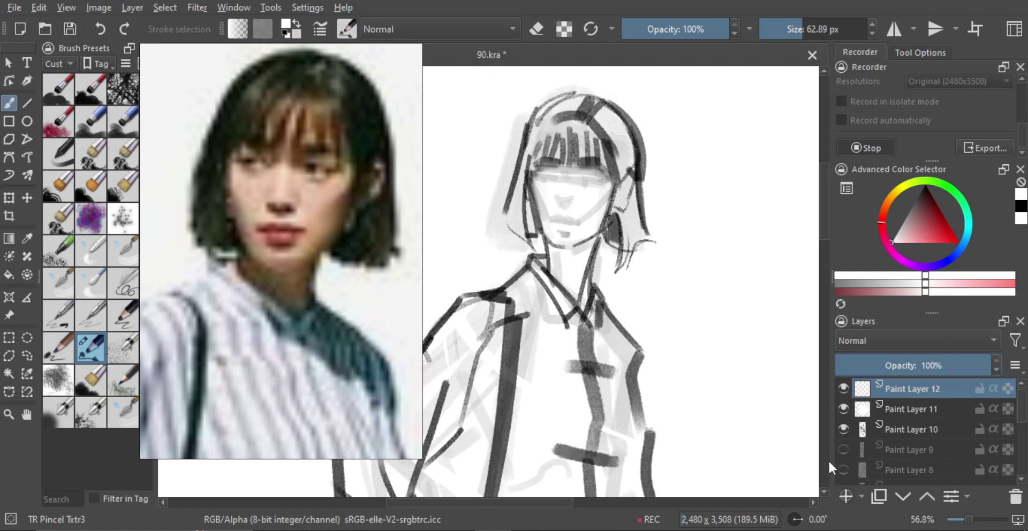
drag(579, 194, 585, 213)
ctrl+drag(556, 179, 613, 203)
shift+drag(611, 203, 567, 200)
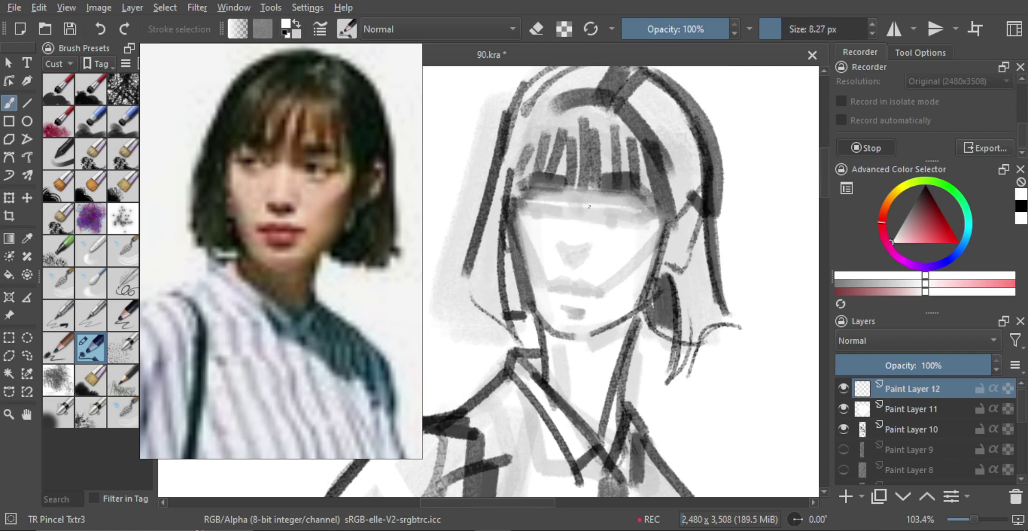
ctrl+click(587, 196)
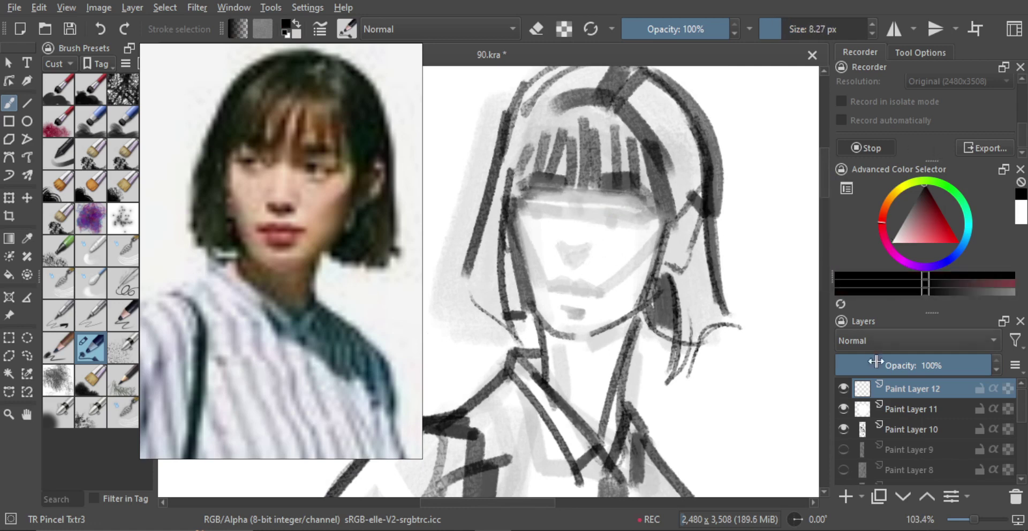
Set the opacity of Paint Layer 10 to 69% and reselect Paint Layer 12.
click(903, 427)
drag(940, 364, 935, 369)
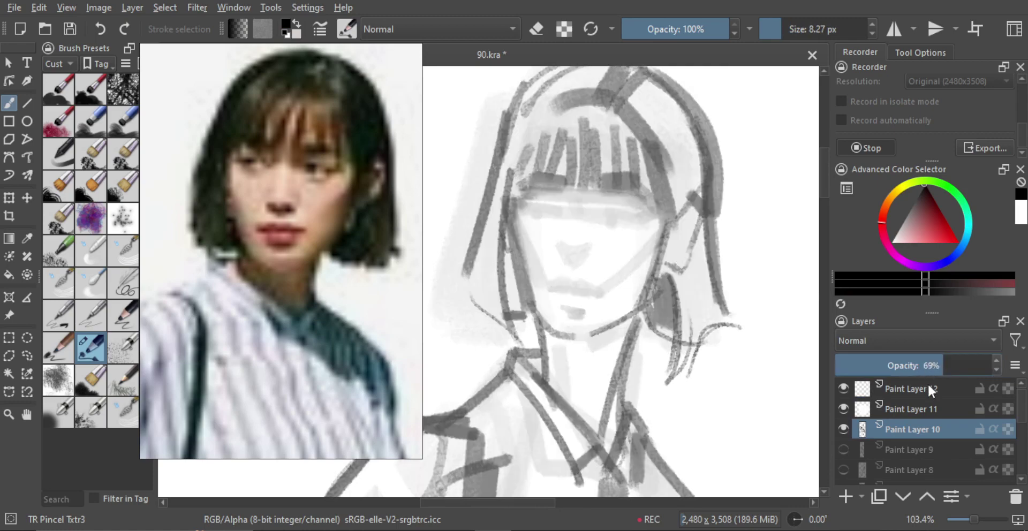
click(927, 388)
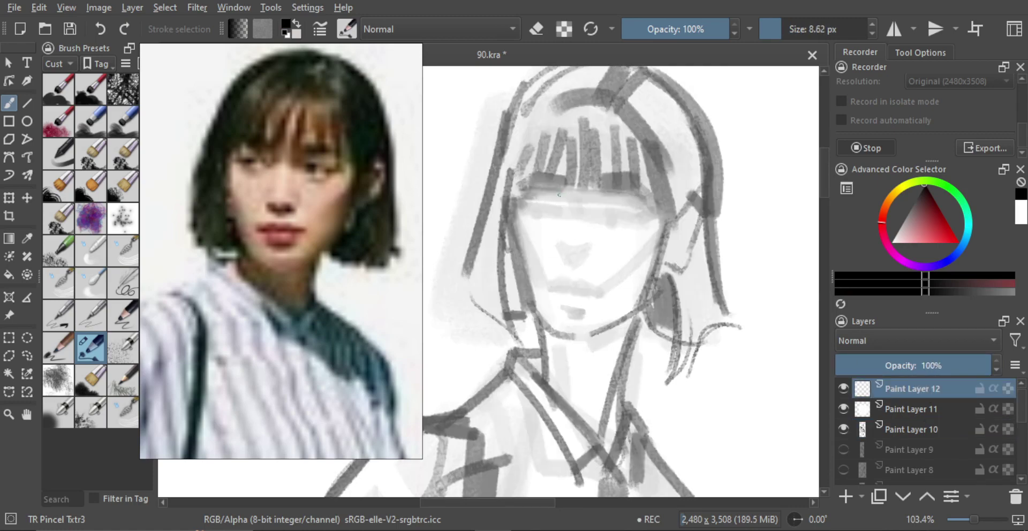
Sketch a short dark stroke at the top of the nose bridge and the left nostril on Paint Layer 12.
drag(563, 189, 568, 201)
drag(562, 237, 558, 248)
key(ctrl+z)
key(ctrl+z)
key(ctrl+z)
drag(560, 244, 564, 249)
key(bracketright)
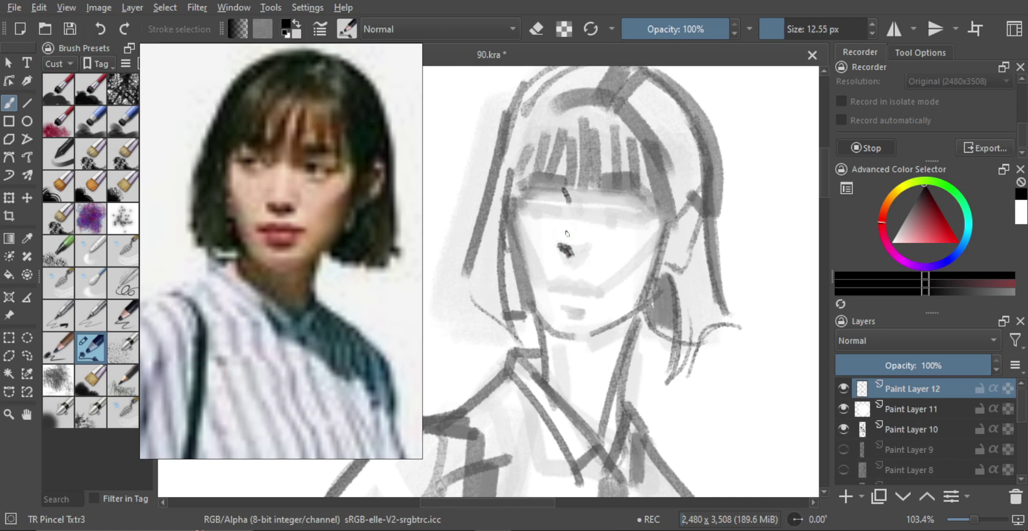
mouse_move(566, 234)
mouse_down()
mouse_move(557, 245)
mouse_move(580, 252)
mouse_up()
key(ctrl+z)
key(ctrl+z)
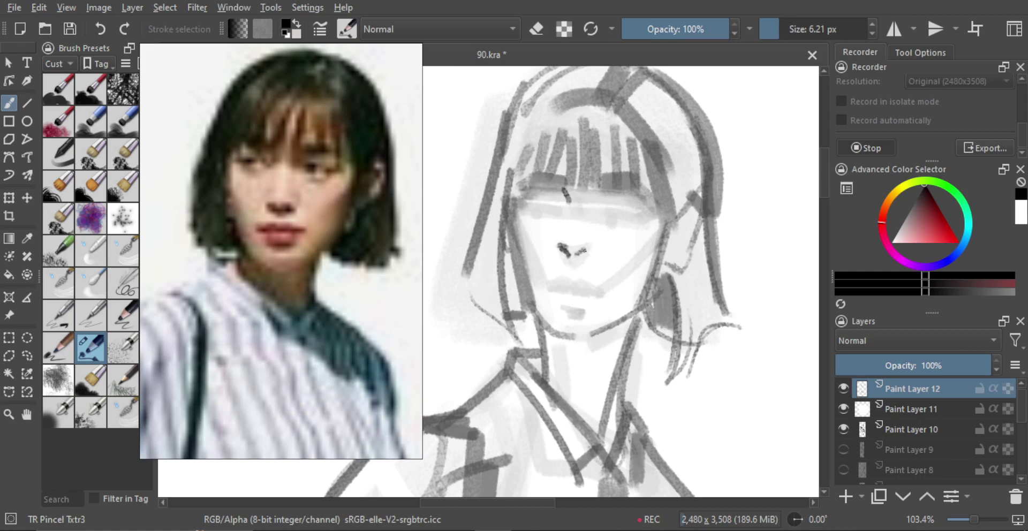
Paint the dark underside of the nose with the right nostril, and erase its stray edge with a 3.40 px brush.
mouse_move(577, 243)
mouse_down()
mouse_move(568, 254)
mouse_move(589, 258)
mouse_up()
key(ctrl+z)
key(ctrl+z)
key(ctrl+z)
key(ctrl+z)
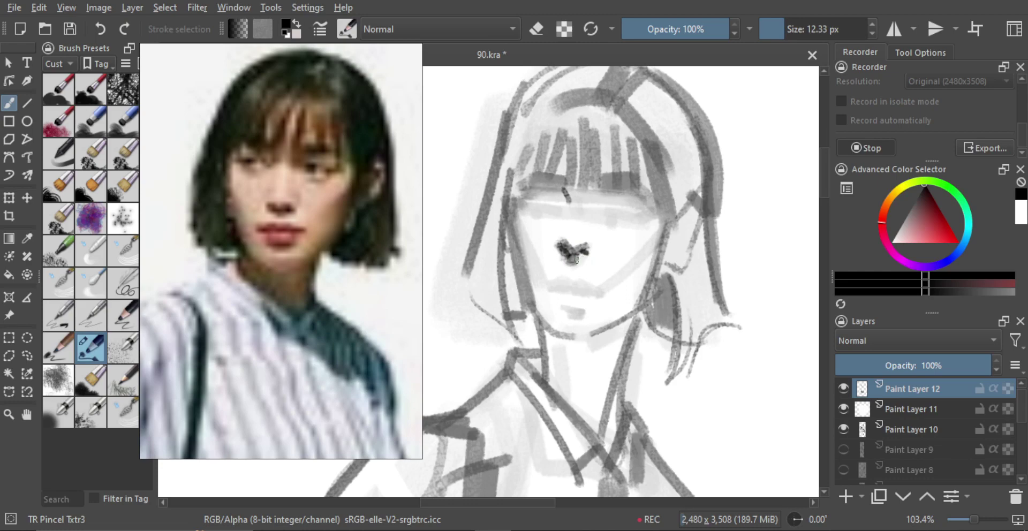
mouse_move(601, 256)
mouse_down()
mouse_move(604, 308)
mouse_move(632, 216)
mouse_move(599, 243)
mouse_move(594, 223)
mouse_move(569, 235)
mouse_up()
shift+click(617, 247)
key(e)
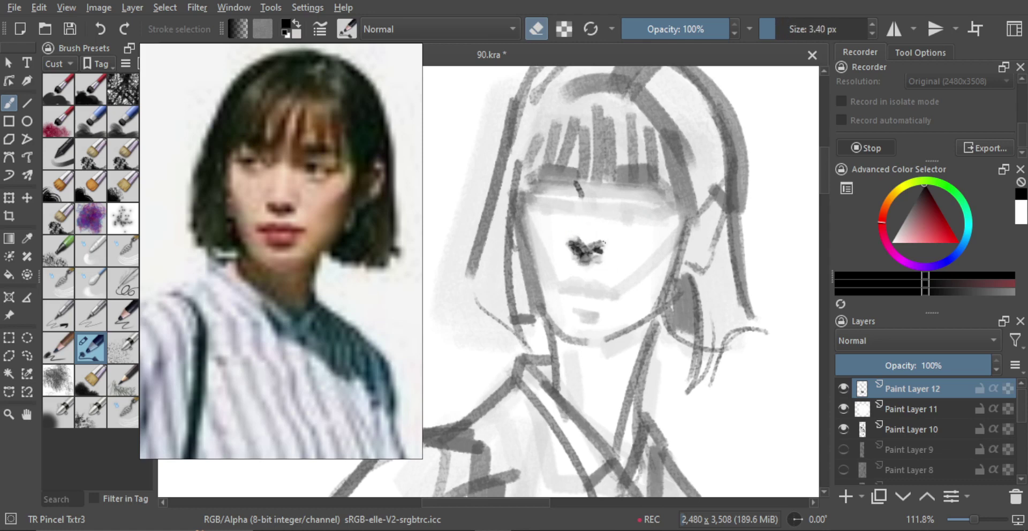
drag(605, 242, 601, 242)
key(e)
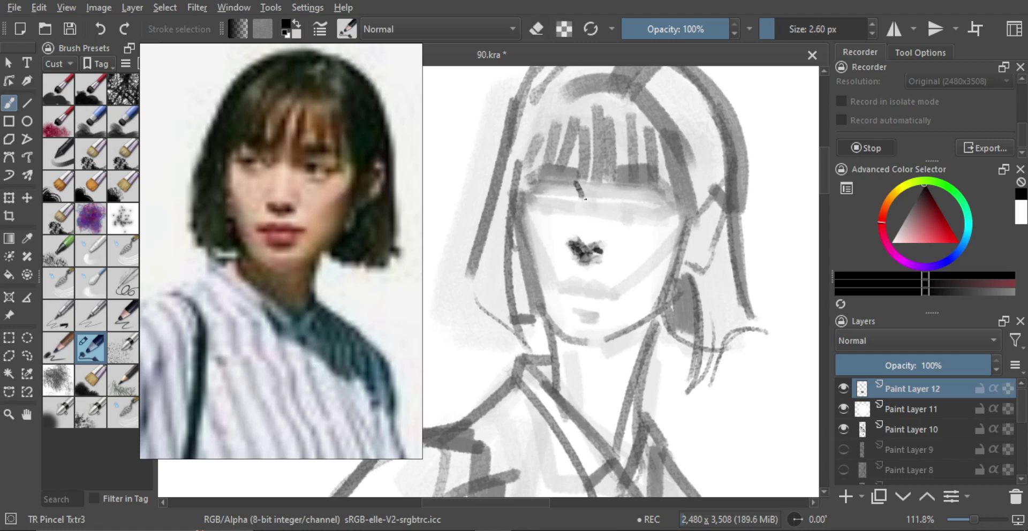
Shade both sides of the nose bridge lightly down to the nostrils with an 11.30 px brush.
mouse_move(584, 199)
mouse_down()
mouse_move(577, 231)
mouse_move(583, 217)
mouse_up()
drag(586, 201, 574, 236)
key(ctrl+z)
mouse_move(585, 202)
mouse_down()
mouse_move(572, 235)
mouse_move(609, 267)
mouse_move(621, 189)
mouse_up()
key(ctrl+z)
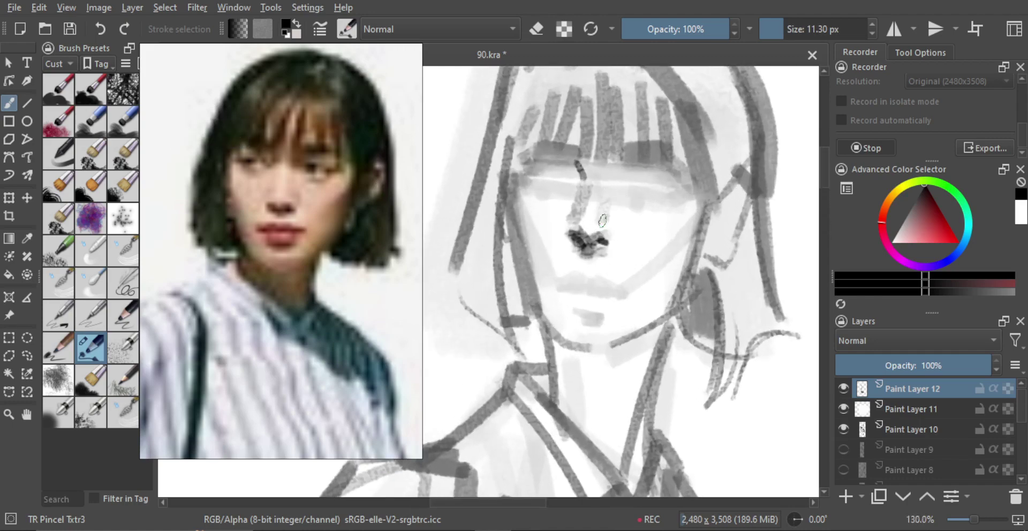
mouse_move(609, 192)
mouse_down()
mouse_move(615, 235)
mouse_move(626, 227)
mouse_move(626, 264)
mouse_up()
drag(624, 215, 645, 167)
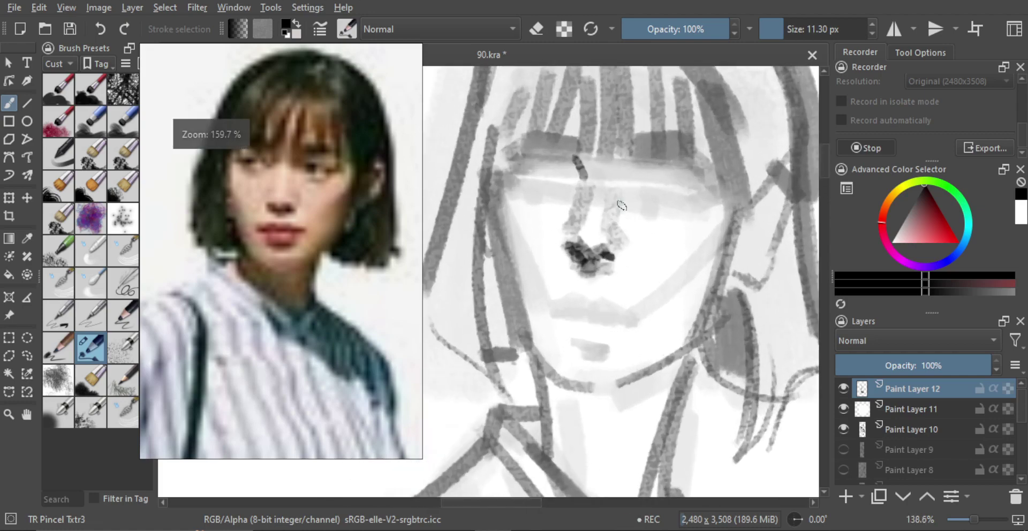
drag(610, 263, 608, 263)
Deepen the nose shading and draw the wavy line between the lips, undoing the stray strokes.
mouse_move(578, 226)
mouse_down()
mouse_move(608, 236)
mouse_move(599, 238)
mouse_move(634, 232)
mouse_move(611, 288)
mouse_move(579, 297)
mouse_move(646, 304)
mouse_up()
key(ctrl+z)
scroll(616, 225, down, 3)
scroll(629, 221, up, 1)
key(ctrl+z)
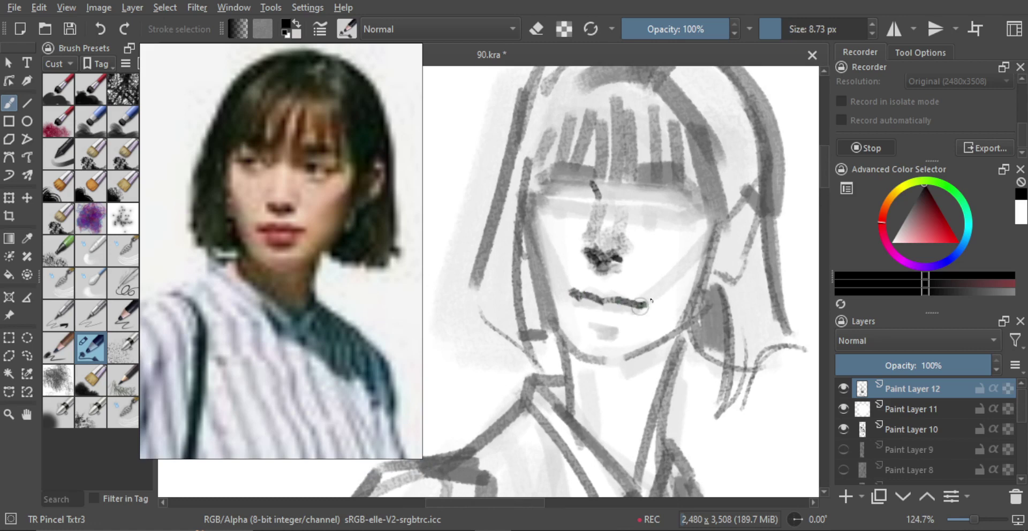
key(ctrl+z)
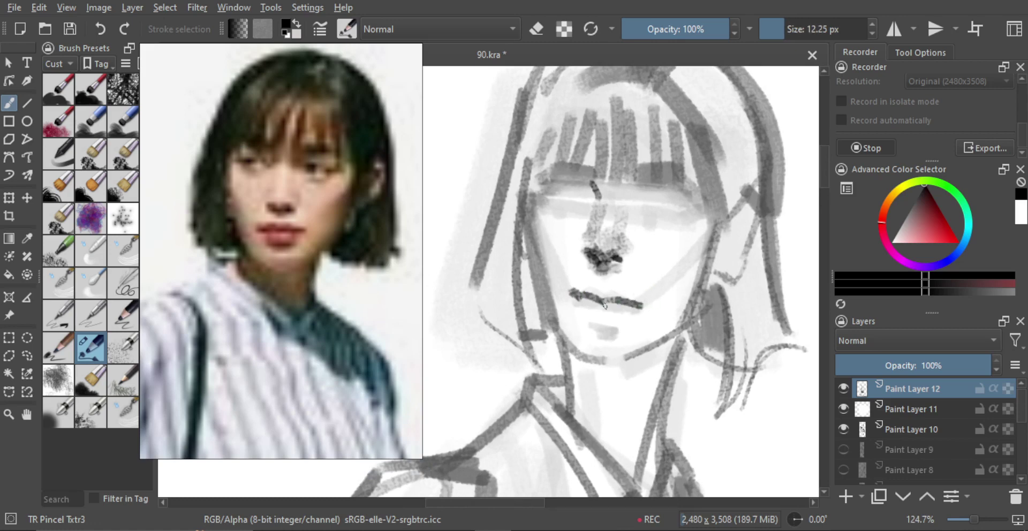
Fill in the upper lip above the mouth line with dark strokes, varying the brush between 6.18 and 11.27 px.
drag(575, 293, 596, 290)
key(ctrl+z)
key(ctrl+z)
drag(604, 291, 617, 294)
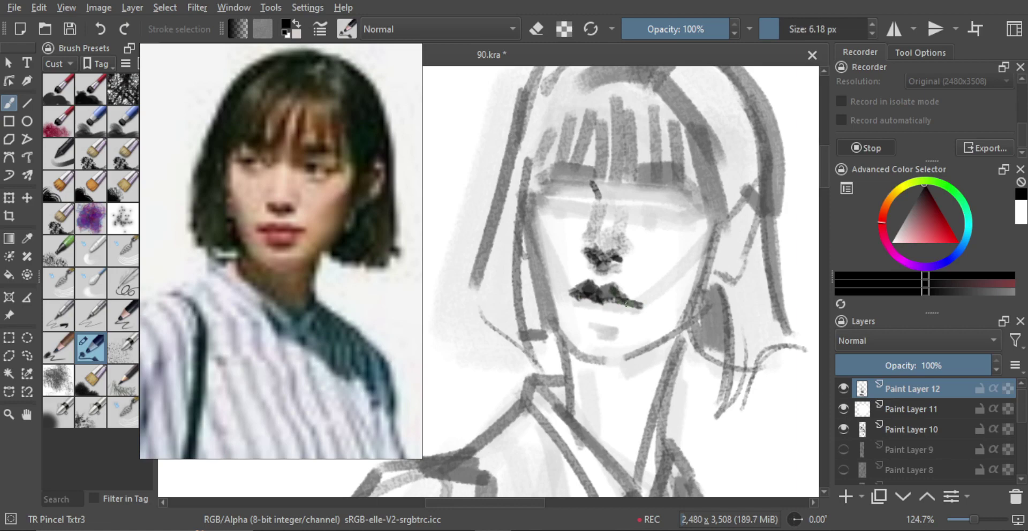
key(bracketright)
key(bracketright)
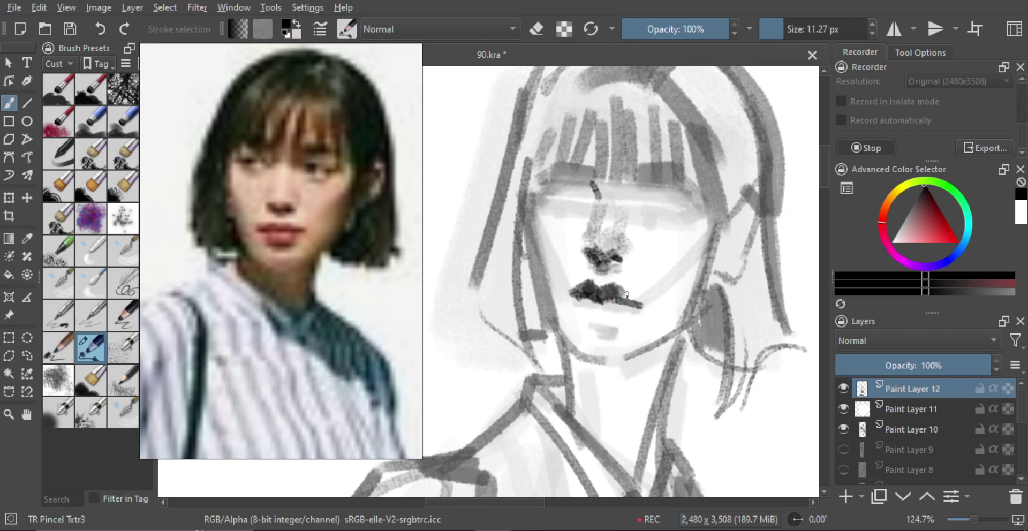
Sketch the lower lip's outline with small strokes beneath the mouth line, reducing the brush to 7.83 px.
scroll(614, 292, down, 2)
scroll(604, 306, up, 2)
key(bracketleft)
key(bracketleft)
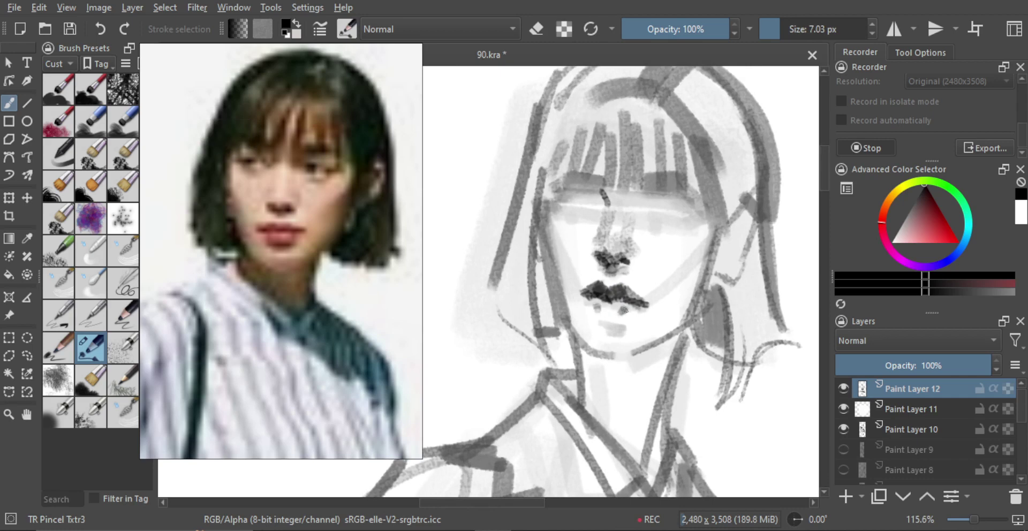
key(bracketright)
key(bracketleft)
key(bracketright)
key(bracketright)
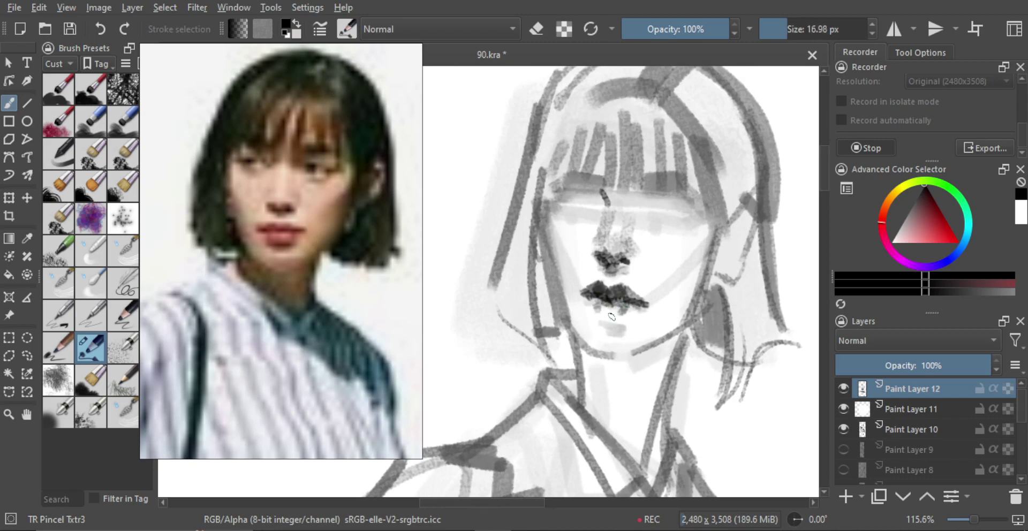
shift+drag(613, 317, 602, 315)
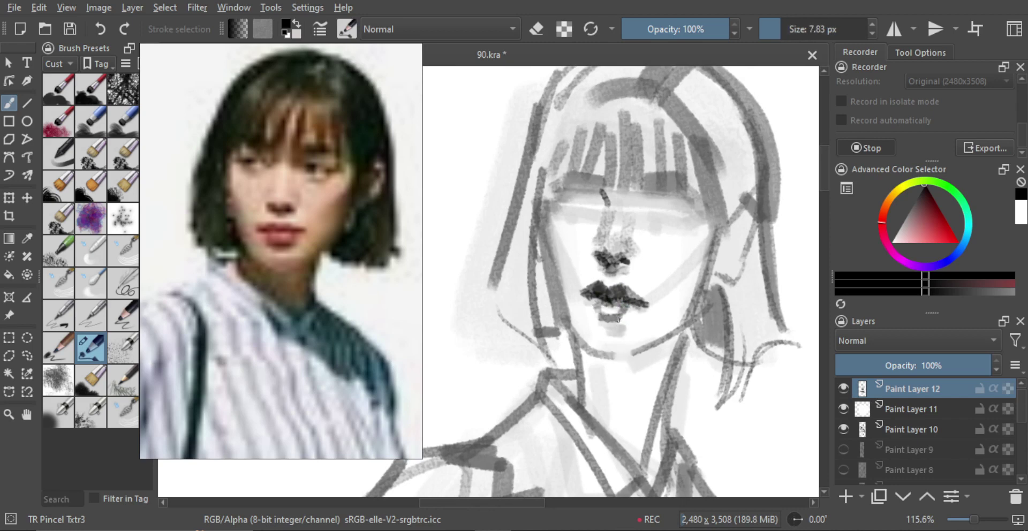
Darken the shadow under the lower lip with an 11.80 px brush.
key(bracketright)
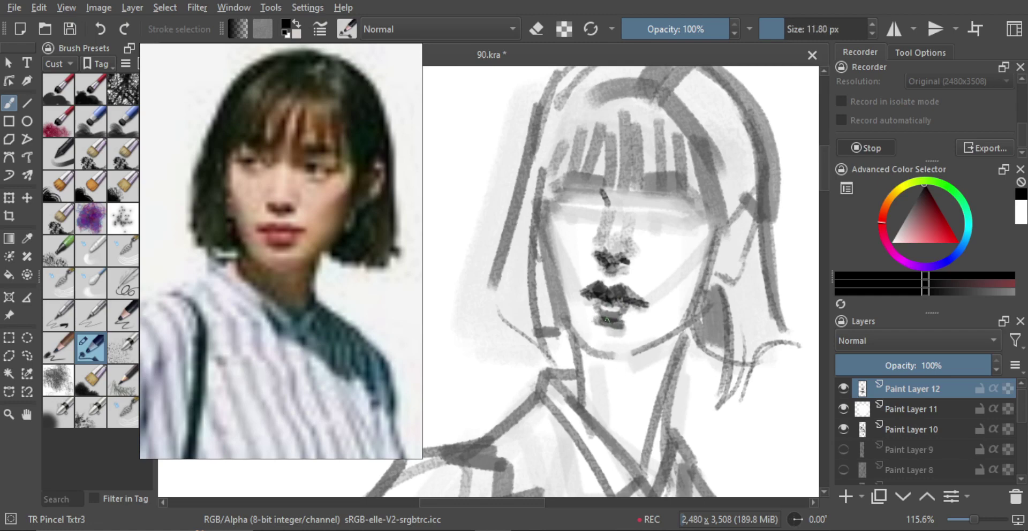
scroll(606, 320, down, 2)
scroll(615, 316, up, 3)
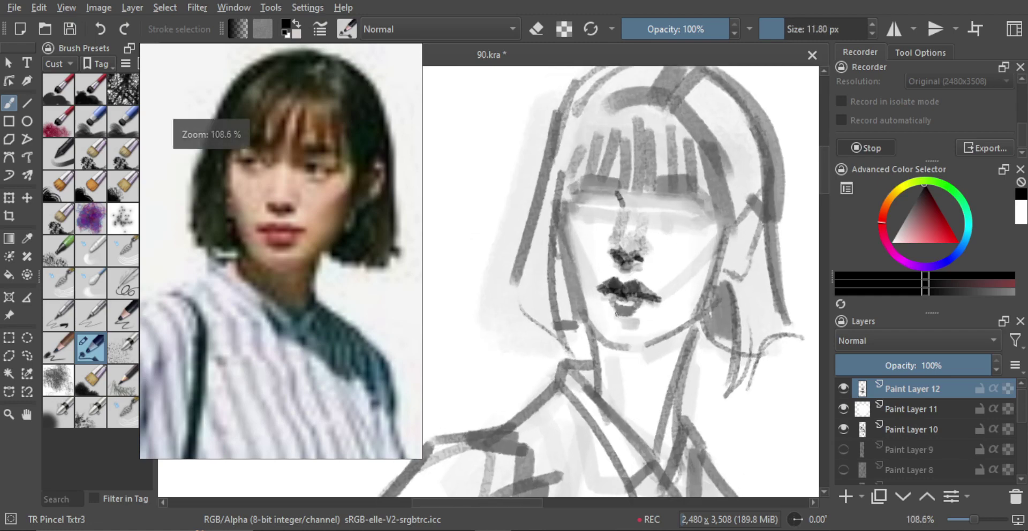
drag(612, 315, 619, 319)
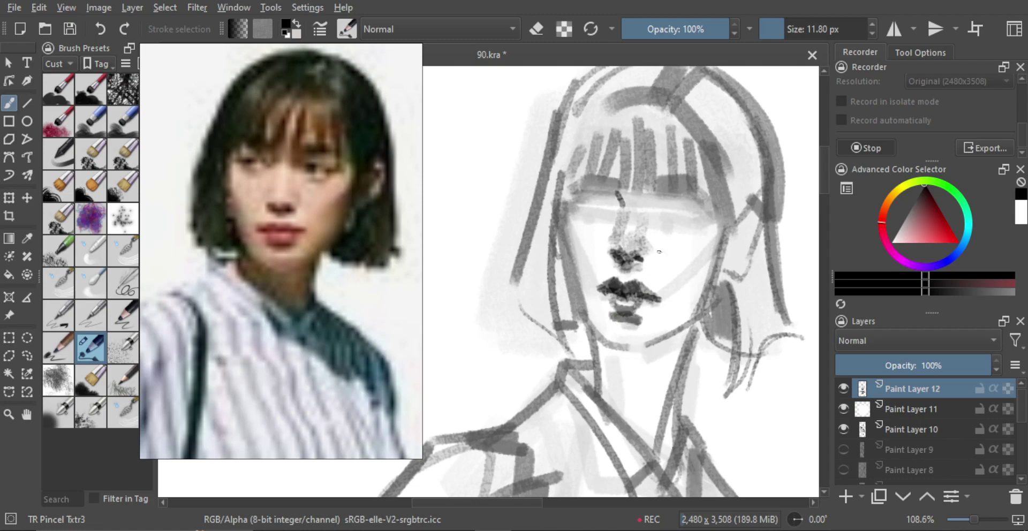
Check the face in mirrored view and draw the upper eyelid lines of both eyes with a 7.57 px brush.
scroll(659, 251, up, 2)
key(bracketleft)
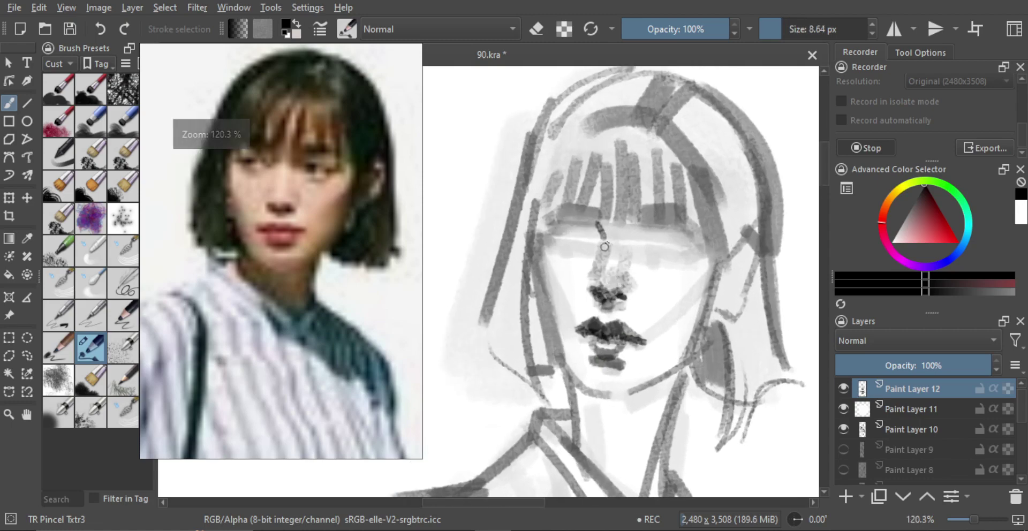
key(m)
key(m)
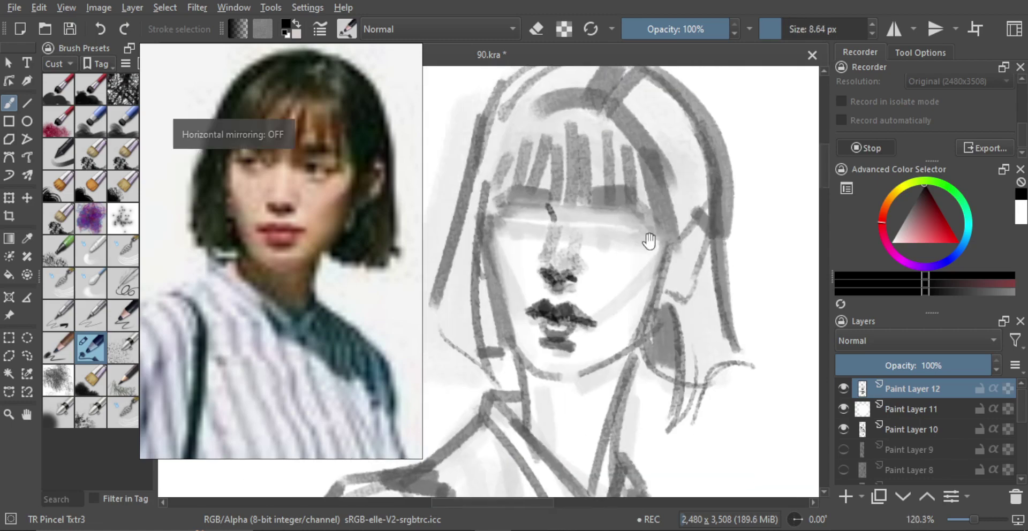
drag(649, 241, 662, 246)
mouse_move(554, 243)
mouse_down()
mouse_move(553, 253)
mouse_move(518, 231)
mouse_up()
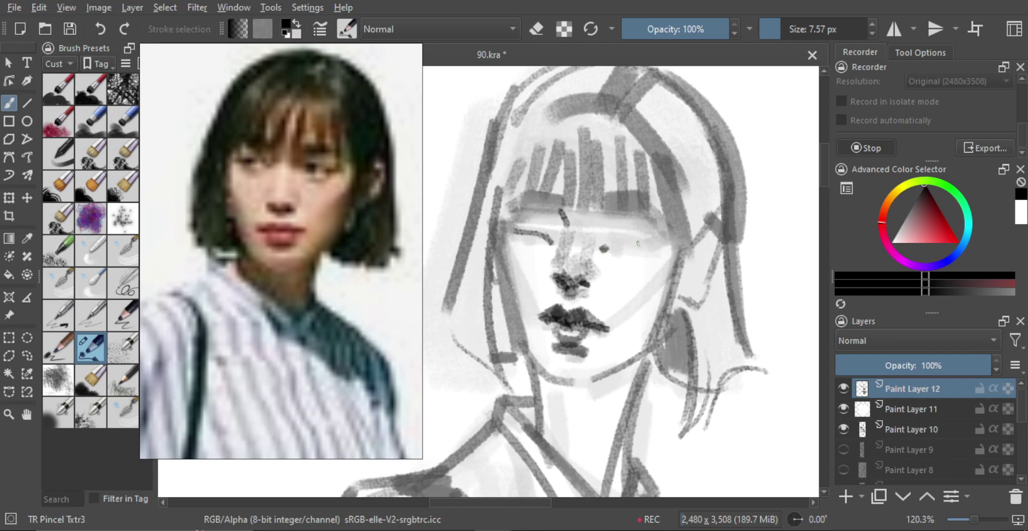
mouse_move(641, 250)
mouse_down()
mouse_move(598, 245)
mouse_move(614, 244)
mouse_up()
key(ctrl+z)
drag(545, 239, 549, 241)
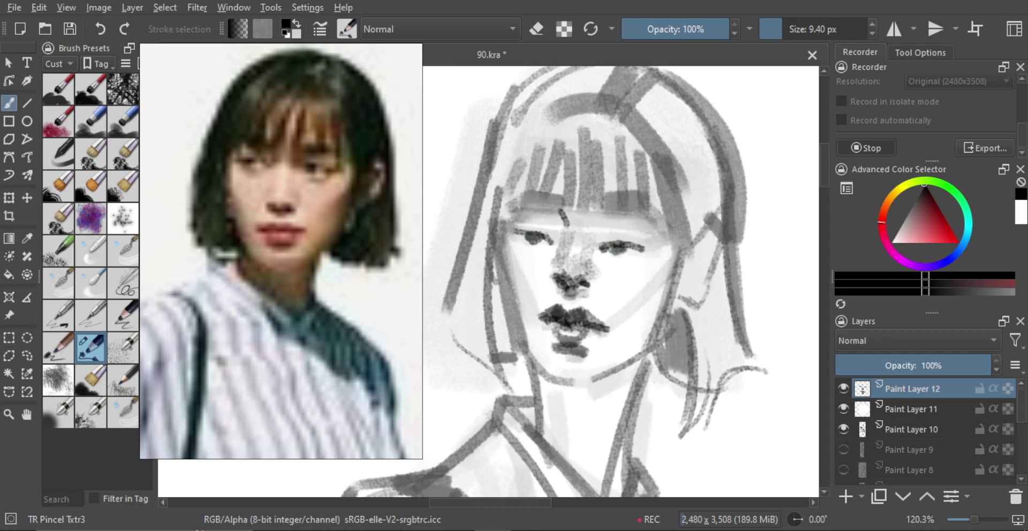
key(ctrl+z)
key(ctrl+z)
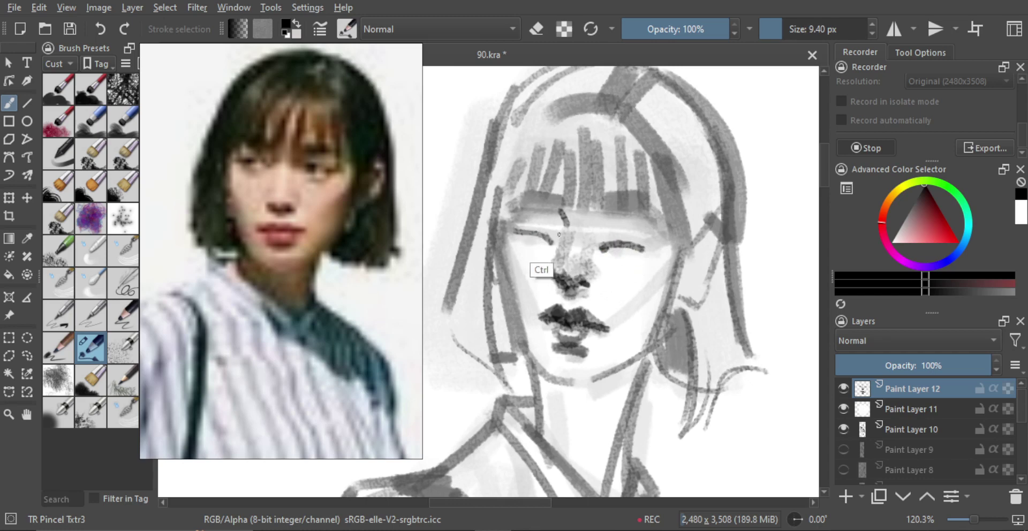
Paint the irises under both eyelid lines and sketch the lower lids with a fine brush.
mouse_move(522, 233)
mouse_down()
mouse_move(618, 248)
mouse_move(526, 239)
mouse_up()
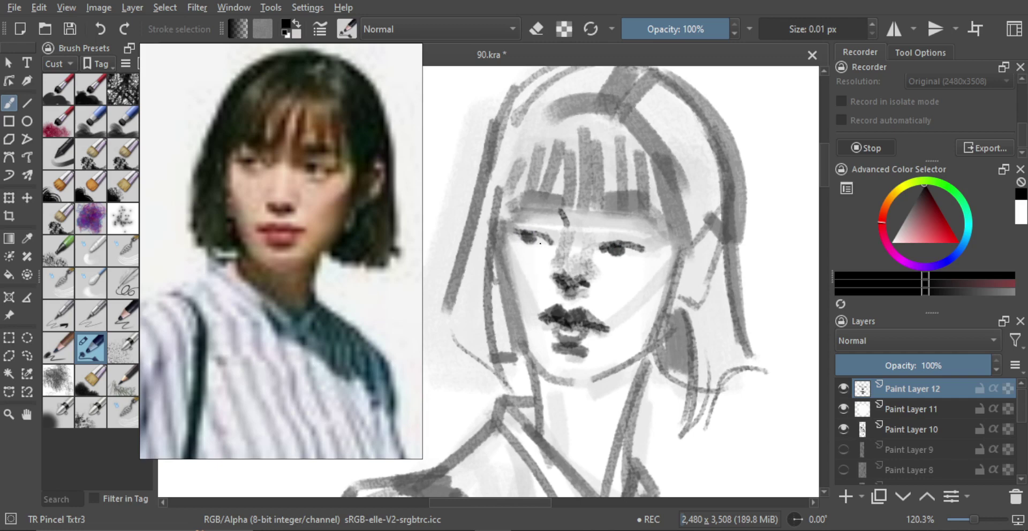
key(bracketright)
key(bracketright)
key(bracketright)
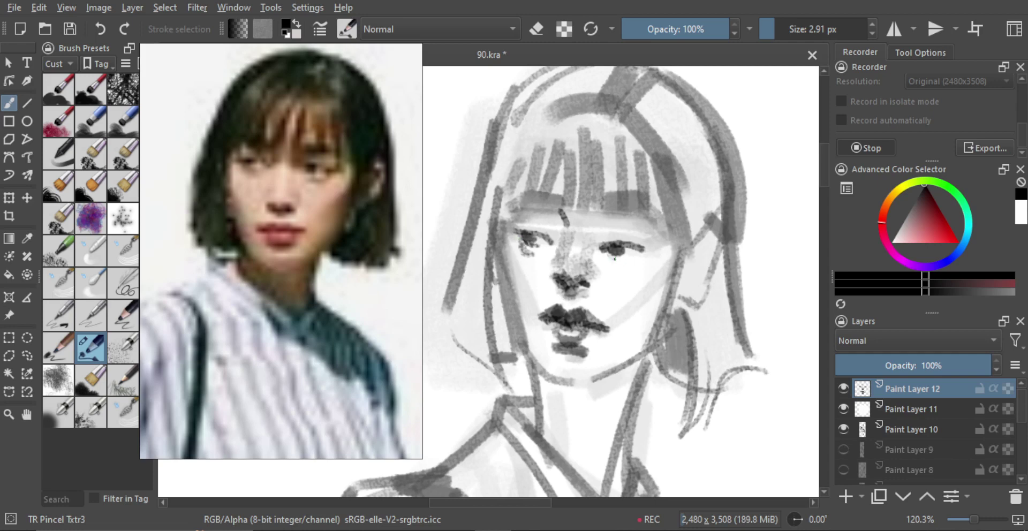
key(bracketright)
drag(619, 259, 640, 251)
shift+drag(517, 265, 519, 265)
drag(522, 248, 536, 249)
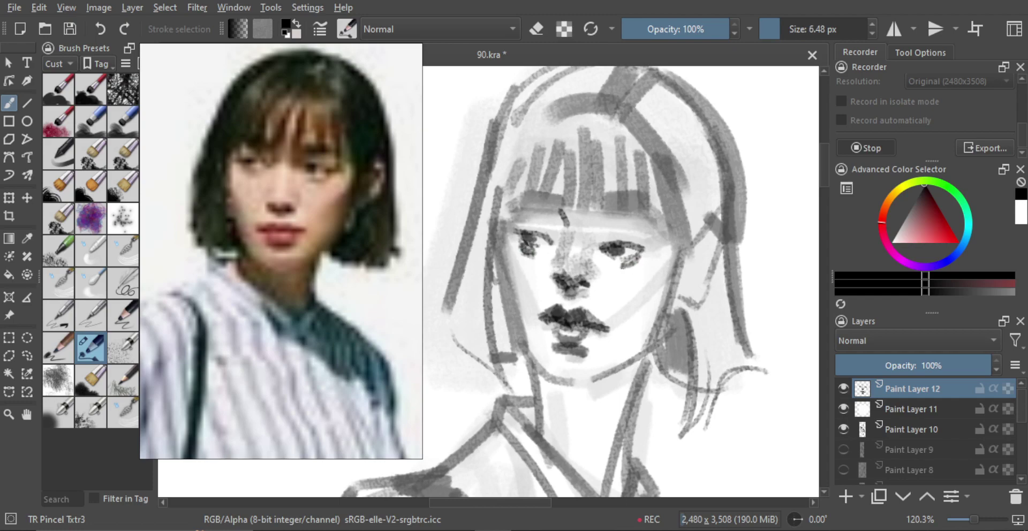
Darken the lids and irises of both eyes with a brush of about 6 px.
mouse_move(639, 260)
mouse_down()
mouse_move(625, 268)
mouse_move(627, 283)
mouse_up()
ctrl+drag(610, 251, 606, 224)
key(bracketleft)
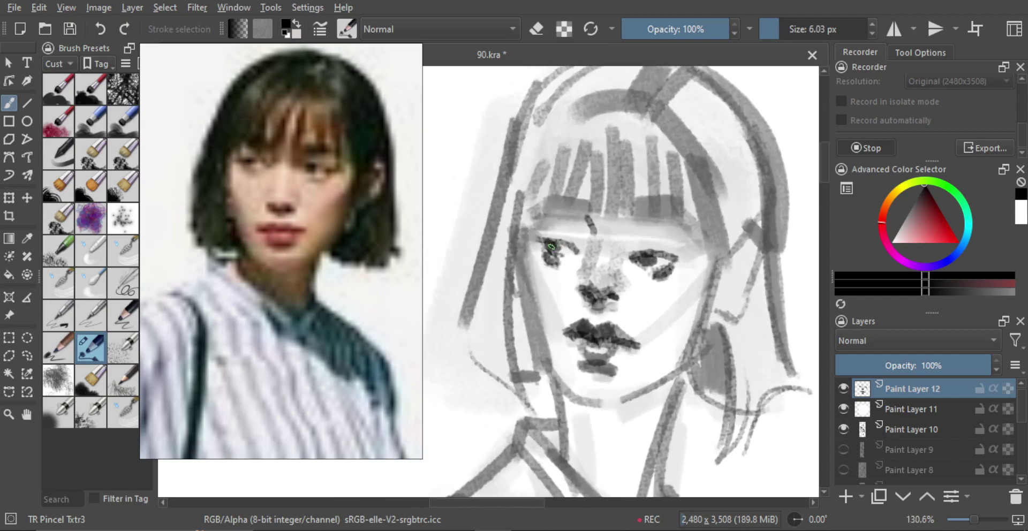
shift+drag(533, 235, 528, 235)
drag(538, 240, 575, 249)
mouse_move(648, 255)
mouse_down()
mouse_move(668, 257)
mouse_move(662, 330)
mouse_up()
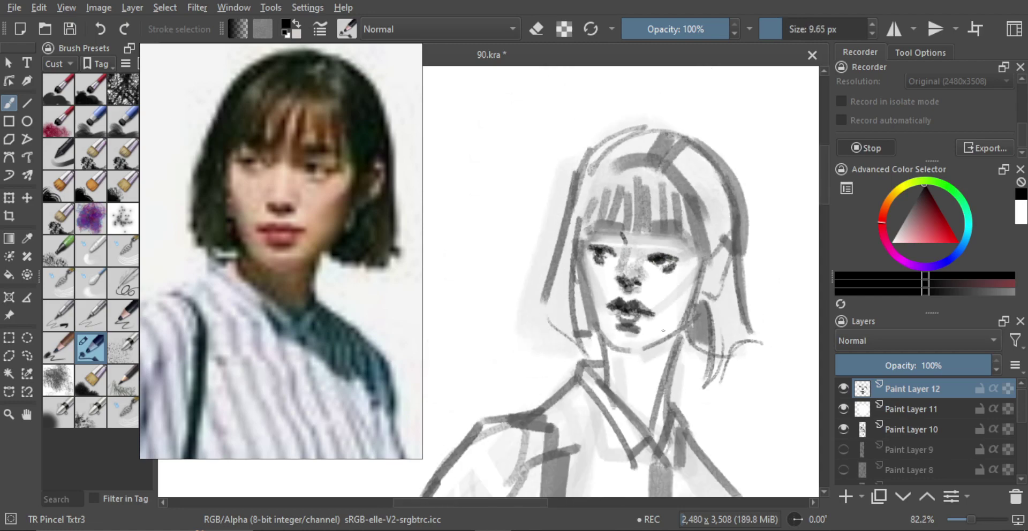
Mirror the view, select the eye nearer the ear freehand, and shift it slightly outward with Transform.
key(m)
drag(464, 268, 720, 229)
mouse_move(663, 287)
mouse_down()
mouse_move(666, 276)
mouse_move(693, 275)
mouse_up()
key(l)
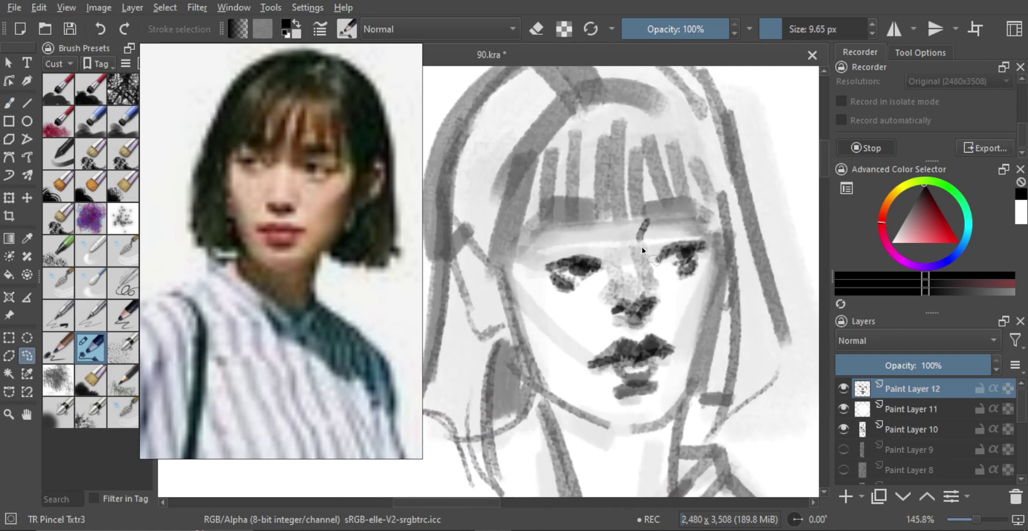
mouse_move(602, 266)
mouse_down()
mouse_move(560, 233)
mouse_move(564, 308)
mouse_move(587, 285)
mouse_move(669, 257)
mouse_move(592, 287)
mouse_up()
key(ctrl+t)
key(Return)
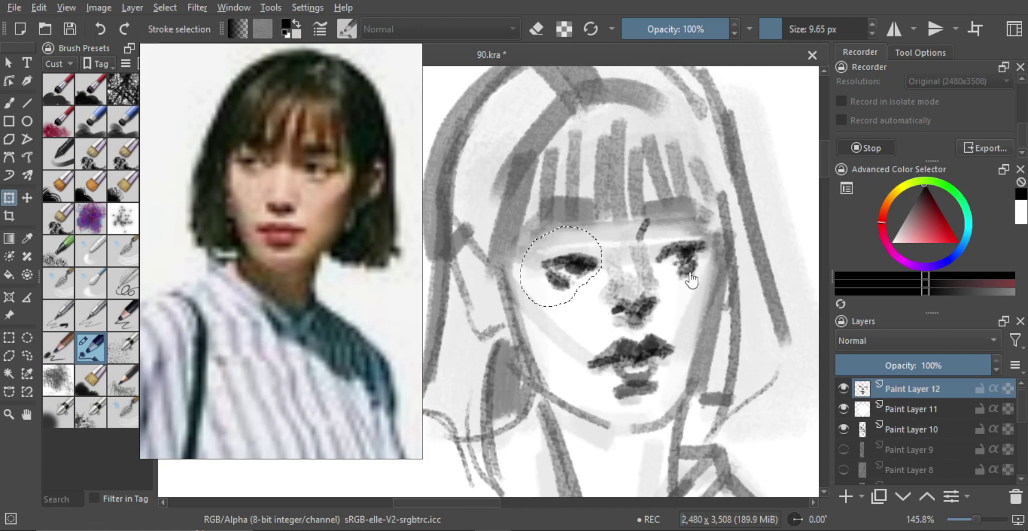
Select the other eye freehand, adjust it with Transform, and clear the selection to check the face in both view orientations.
key(l)
key(ctrl+shift+a)
mouse_move(674, 282)
mouse_down()
mouse_move(657, 242)
mouse_move(705, 265)
mouse_move(675, 283)
mouse_move(696, 273)
mouse_up()
key(ctrl+t)
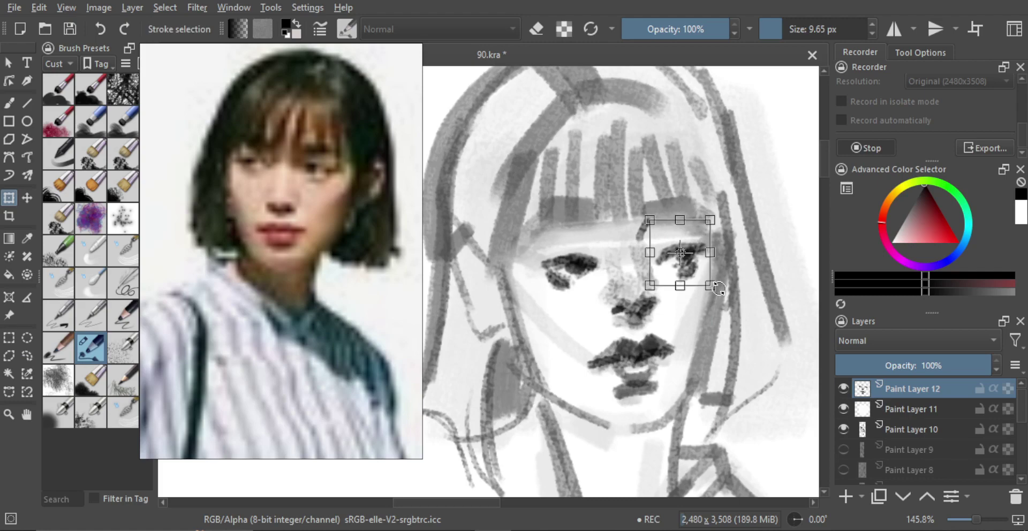
key(Return)
key(m)
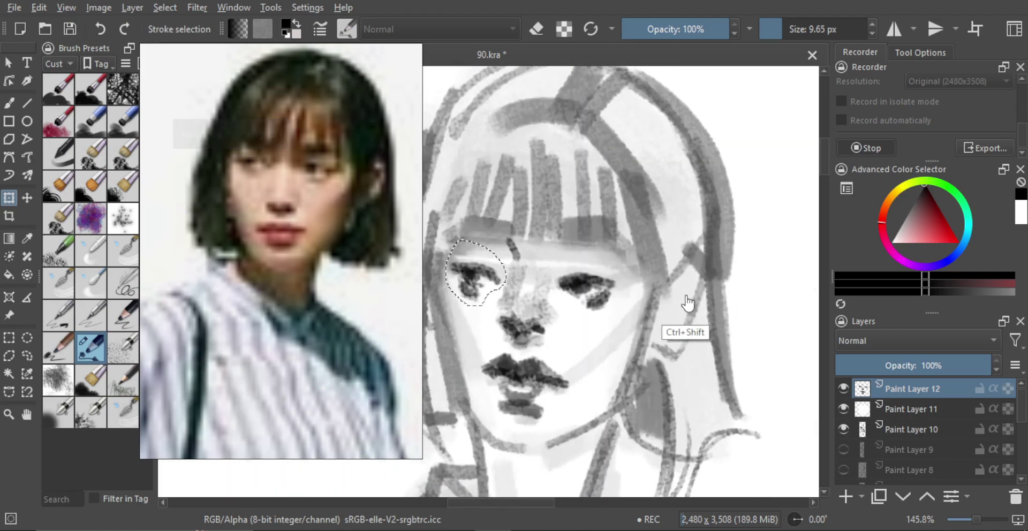
key(ctrl+shift+a)
drag(635, 271, 690, 285)
key(m)
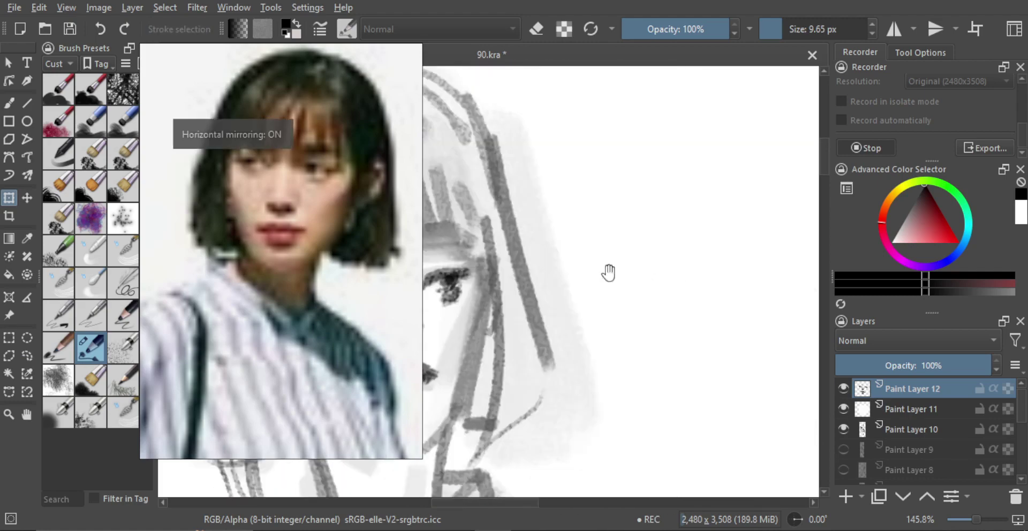
Restore the unmirrored view and shade the inner eye sockets on both sides of the nose bridge with a 25.16 px brush.
key(b)
key(m)
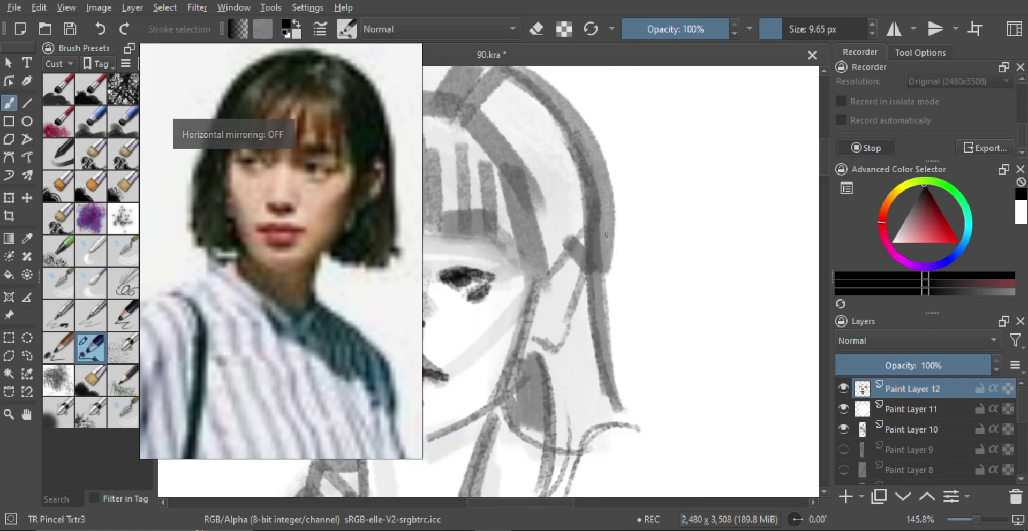
mouse_move(528, 233)
mouse_down()
mouse_move(553, 218)
mouse_move(553, 234)
mouse_move(603, 242)
mouse_move(601, 227)
mouse_move(526, 274)
mouse_move(497, 269)
mouse_move(532, 153)
mouse_move(716, 244)
mouse_move(645, 302)
mouse_move(594, 262)
mouse_move(570, 223)
mouse_move(526, 272)
mouse_up()
key(ctrl+z)
Select both eyes with the brow area freehand, shift them slightly upward with Transform, and clear the selection.
key(l)
key(ctrl+t)
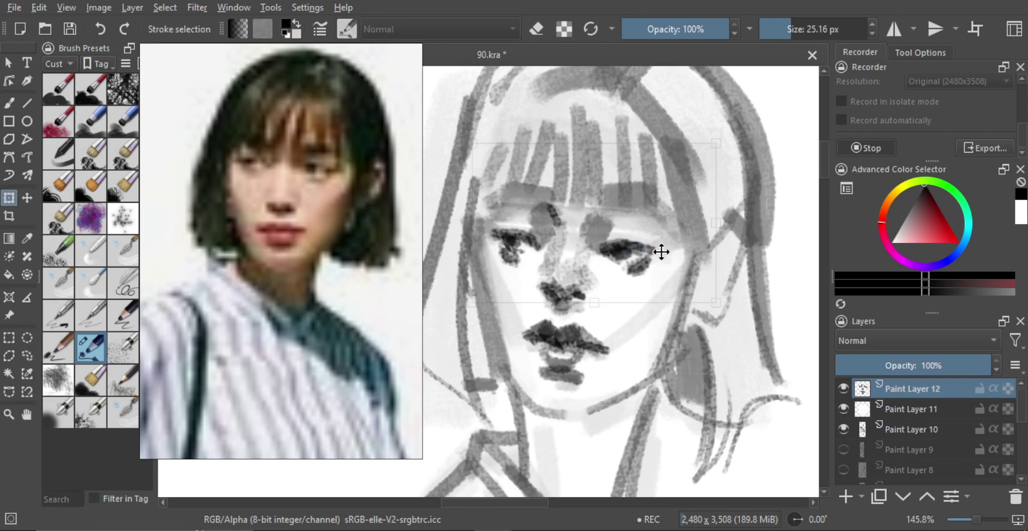
drag(661, 252, 662, 244)
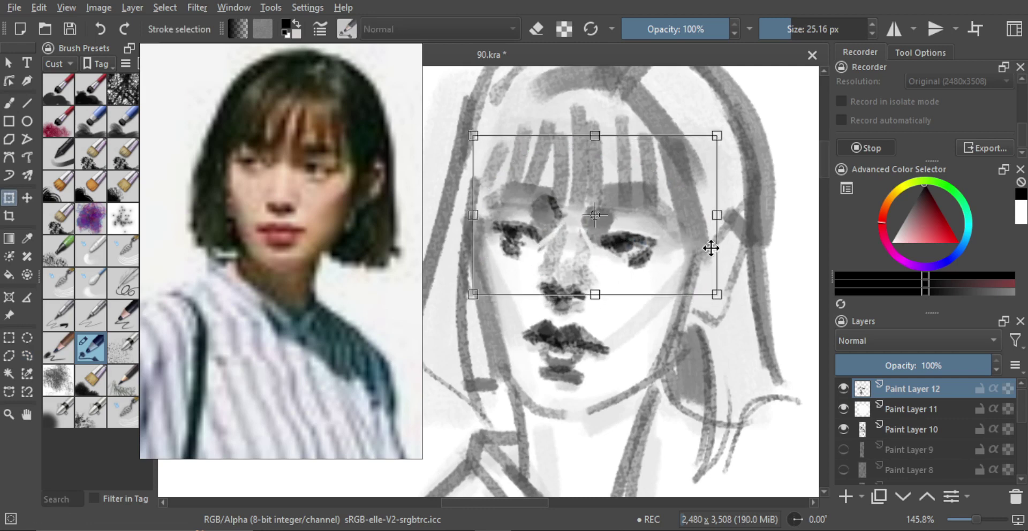
key(Return)
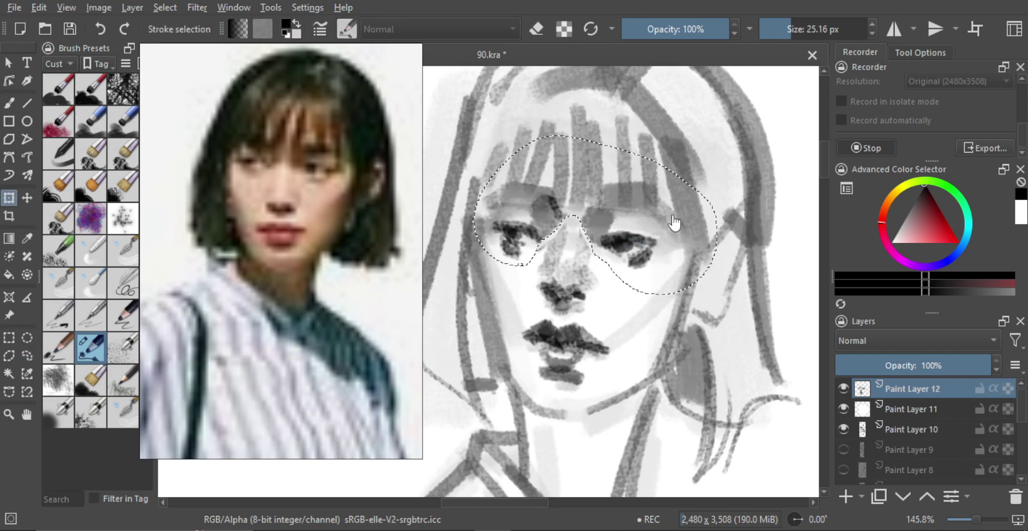
scroll(642, 273, down, 3)
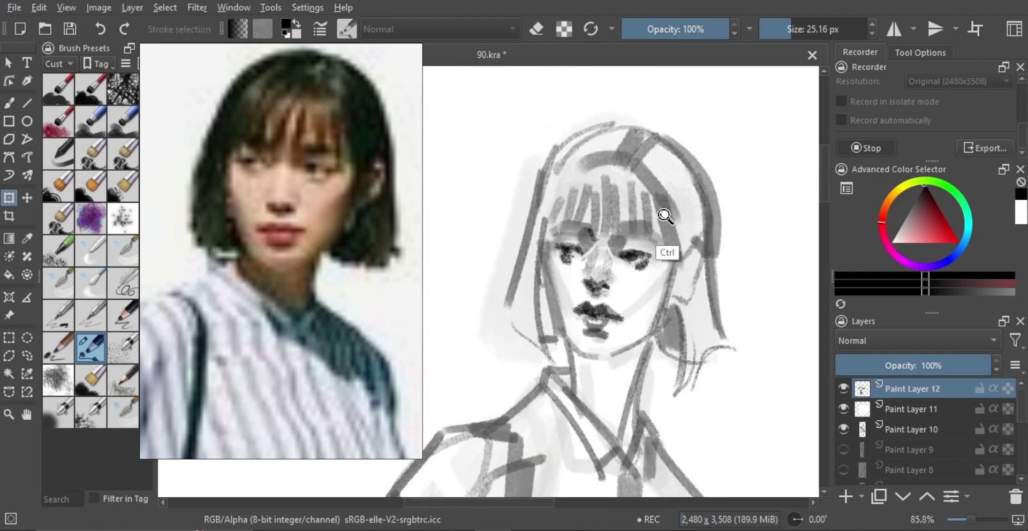
key(ctrl+shift+a)
scroll(677, 218, up, 3)
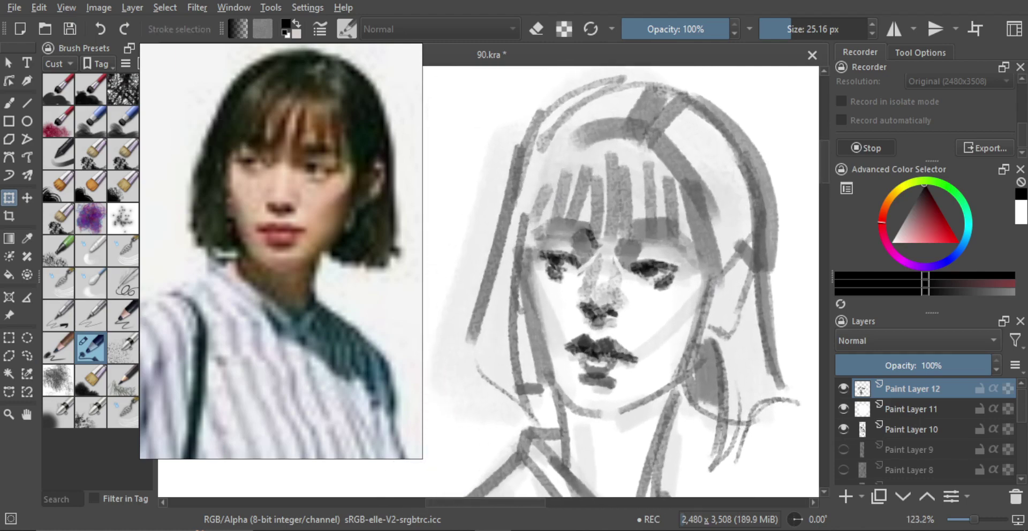
Touch up the eye area with a 1.58 px eraser and add thin crease lines above both upper lids with a 2.38 px brush.
key(b)
scroll(589, 235, up, 1)
drag(593, 256, 581, 276)
key(e)
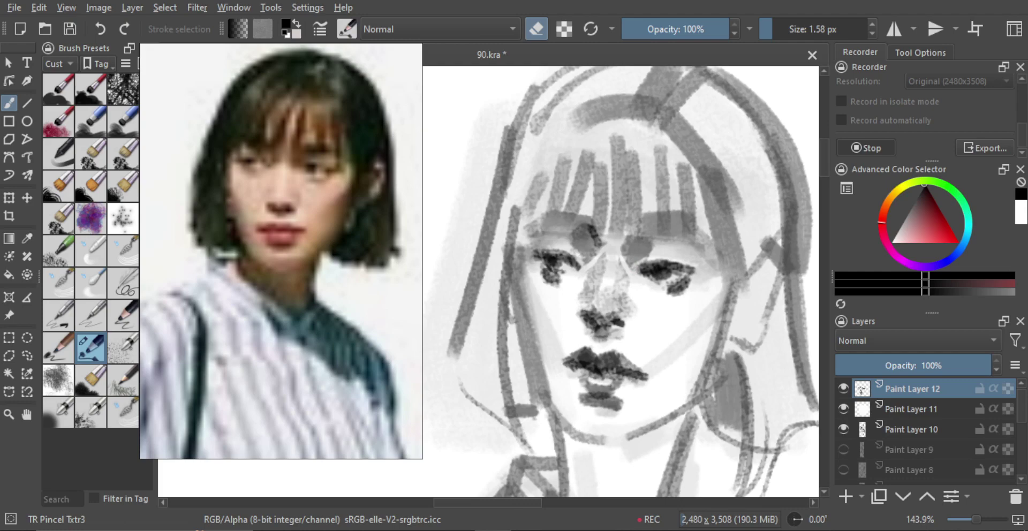
scroll(636, 280, down, 3)
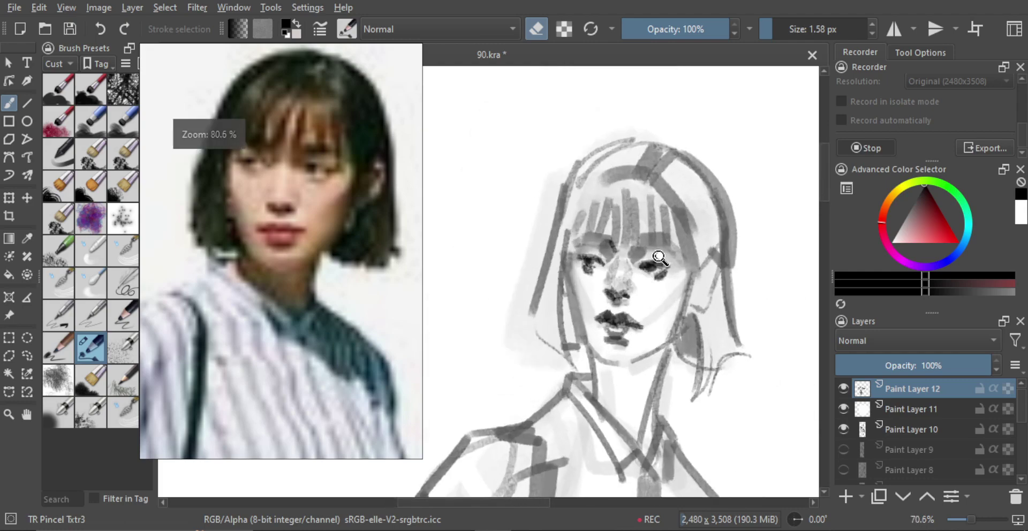
scroll(613, 257, up, 3)
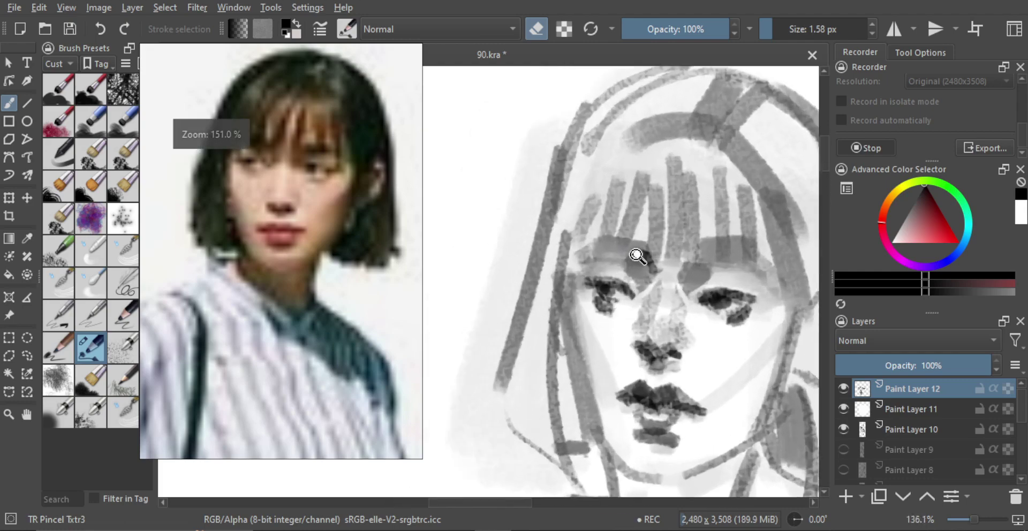
key(e)
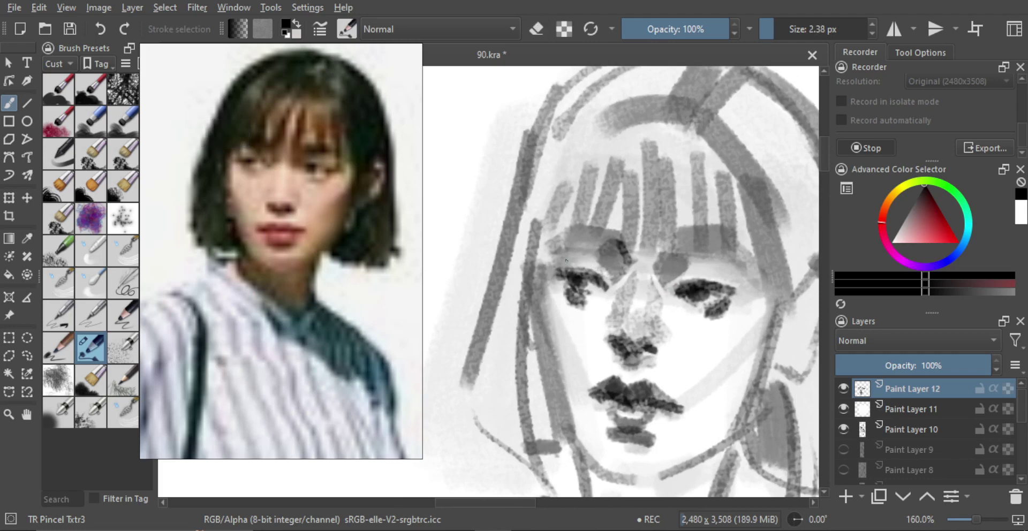
drag(691, 270, 667, 263)
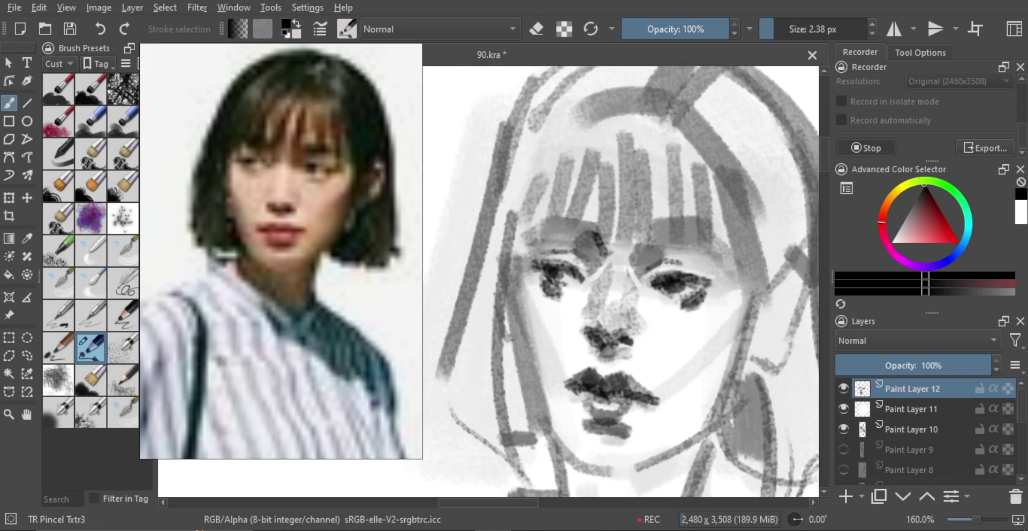
Draw a dark, slightly angled eyebrow below the fringe above the eye farther from the ear.
drag(598, 228, 603, 228)
drag(573, 230, 579, 230)
drag(547, 226, 599, 242)
key(ctrl+z)
drag(585, 232, 582, 232)
drag(552, 220, 595, 235)
key(ctrl+z)
key(ctrl+z)
drag(595, 234, 547, 224)
Draw the matching dark eyebrow above the eye nearer the ear.
mouse_move(653, 249)
mouse_down()
mouse_move(638, 245)
mouse_move(667, 236)
mouse_up()
key(ctrl+z)
drag(662, 274, 660, 275)
mouse_move(634, 234)
mouse_down()
mouse_move(686, 235)
mouse_move(640, 292)
mouse_move(609, 237)
mouse_move(602, 252)
mouse_up()
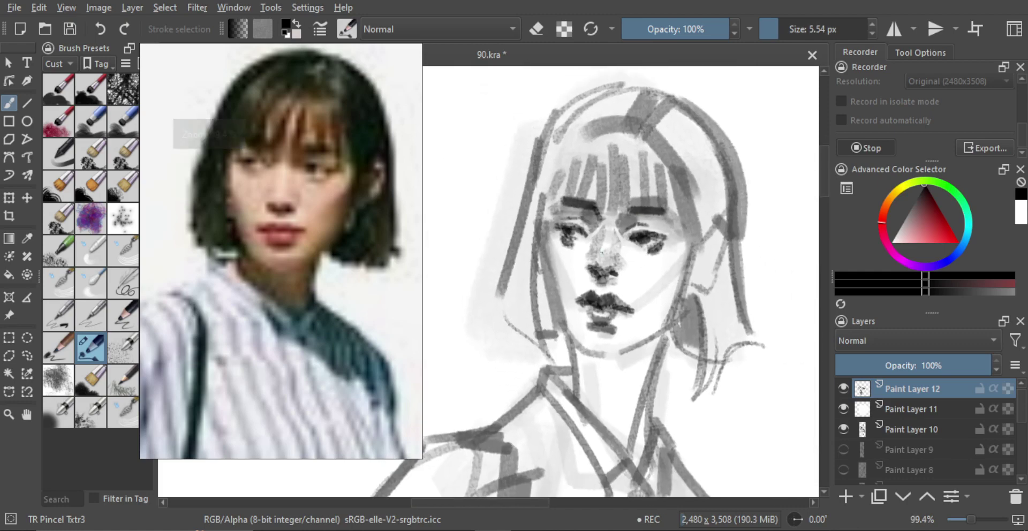
drag(682, 201, 682, 188)
drag(534, 250, 526, 270)
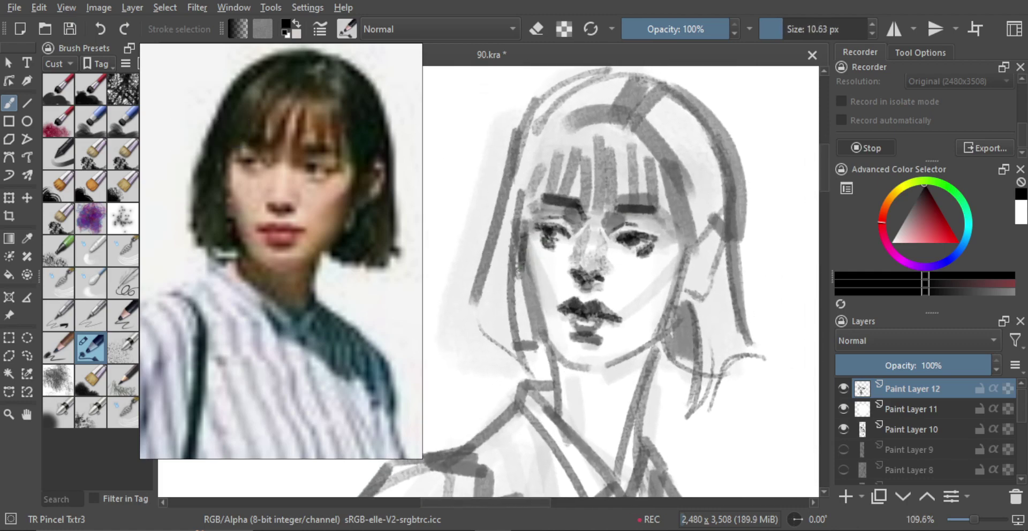
key(ctrl+z)
drag(520, 232, 524, 300)
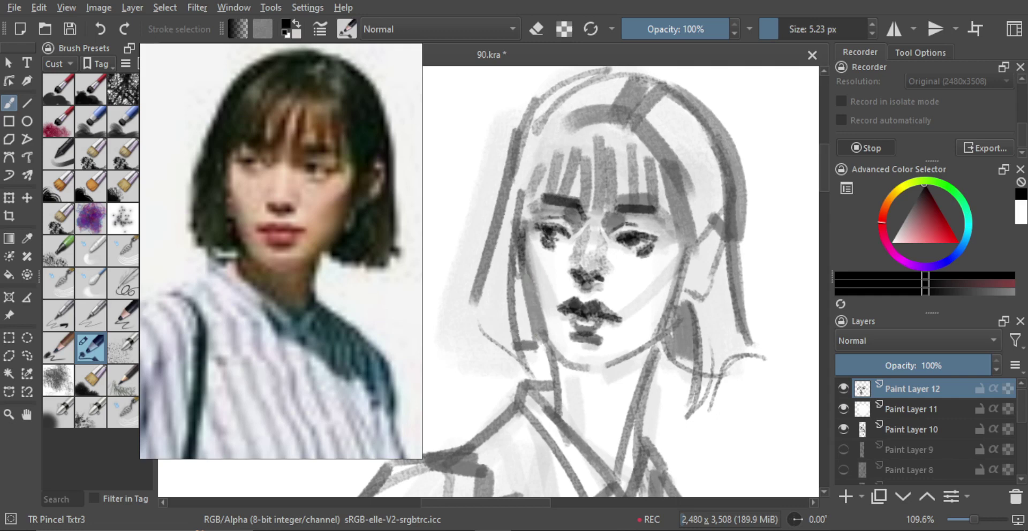
drag(523, 265, 537, 330)
key(ctrl+z)
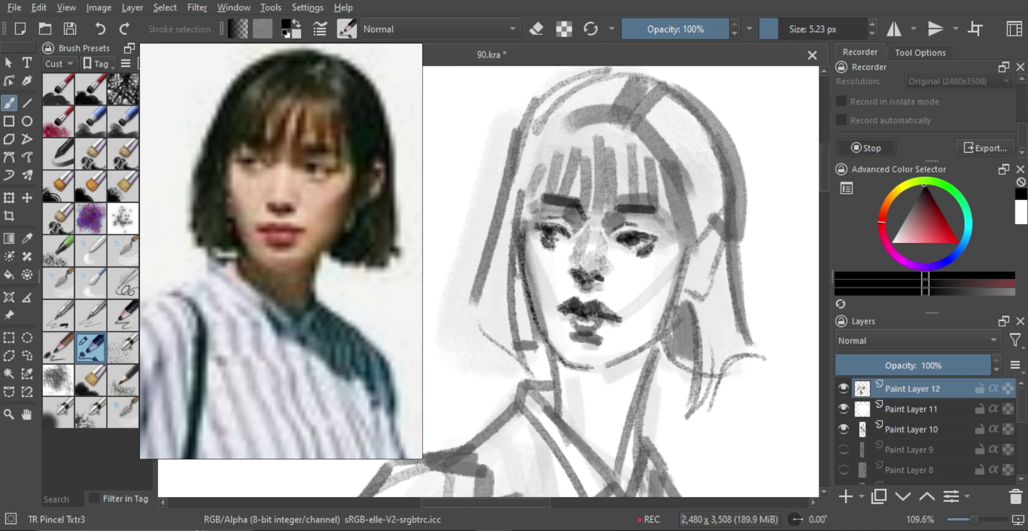
drag(567, 366, 594, 368)
key(ctrl+z)
drag(535, 311, 560, 354)
key(ctrl+z)
key(ctrl+z)
key(ctrl+z)
key(ctrl+z)
drag(530, 290, 560, 351)
key(ctrl+z)
key(ctrl+z)
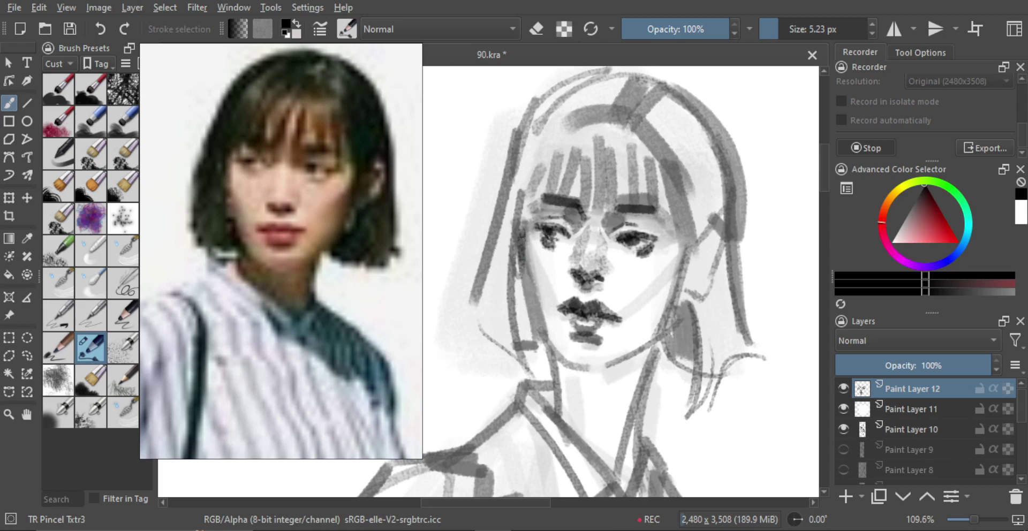
Outline the far cheek, chin and jaw up toward the ear with a 5.23 px brush.
drag(523, 236, 553, 344)
drag(527, 280, 556, 351)
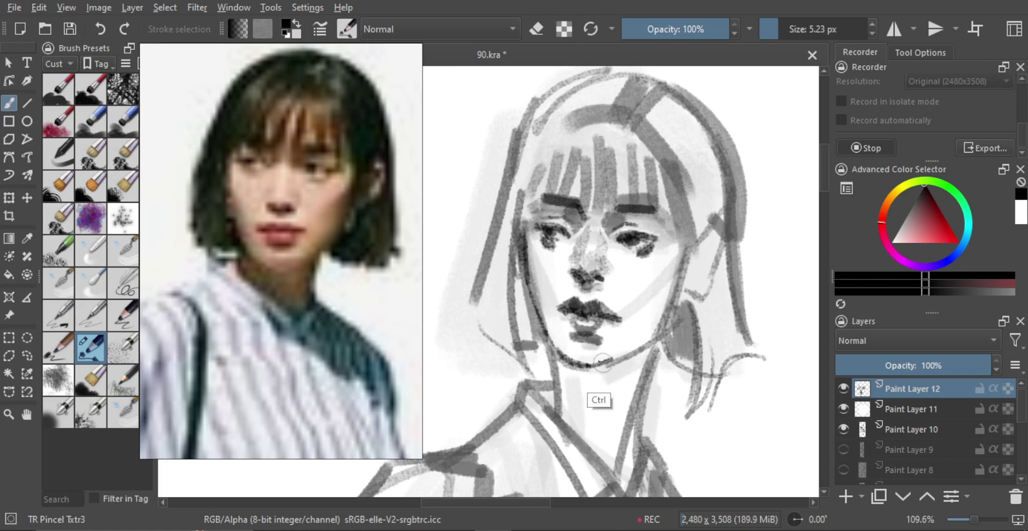
key(ctrl+z)
key(ctrl+z)
drag(588, 366, 612, 360)
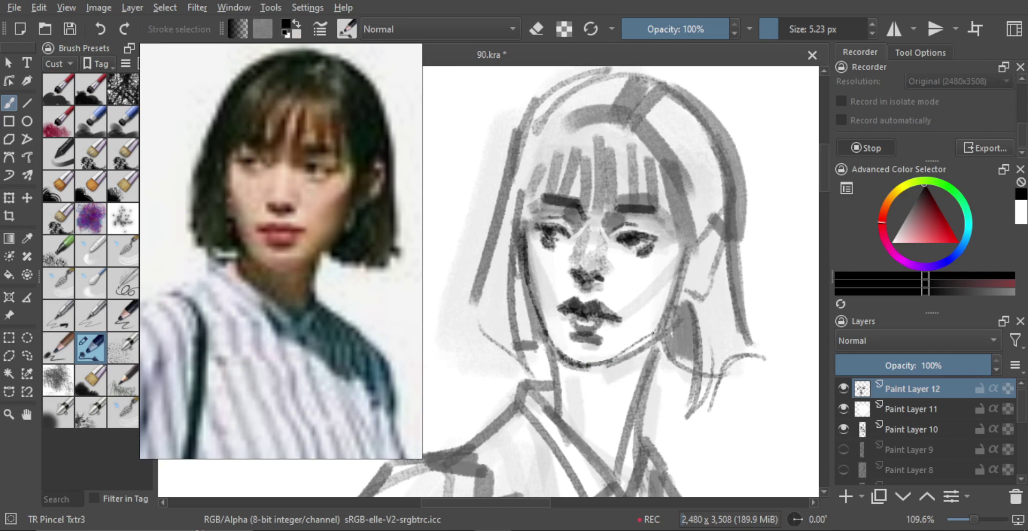
drag(608, 362, 658, 331)
scroll(669, 348, down, 3)
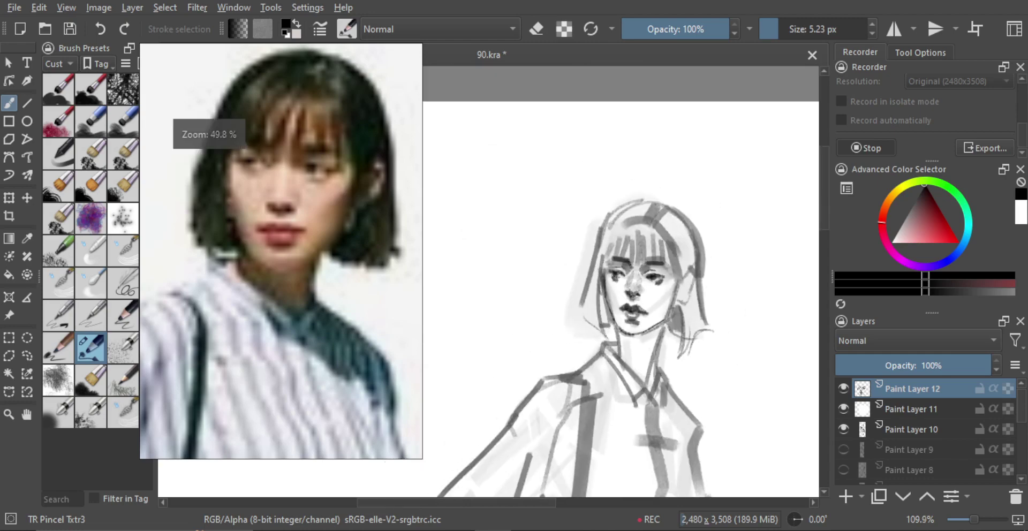
scroll(706, 303, up, 3)
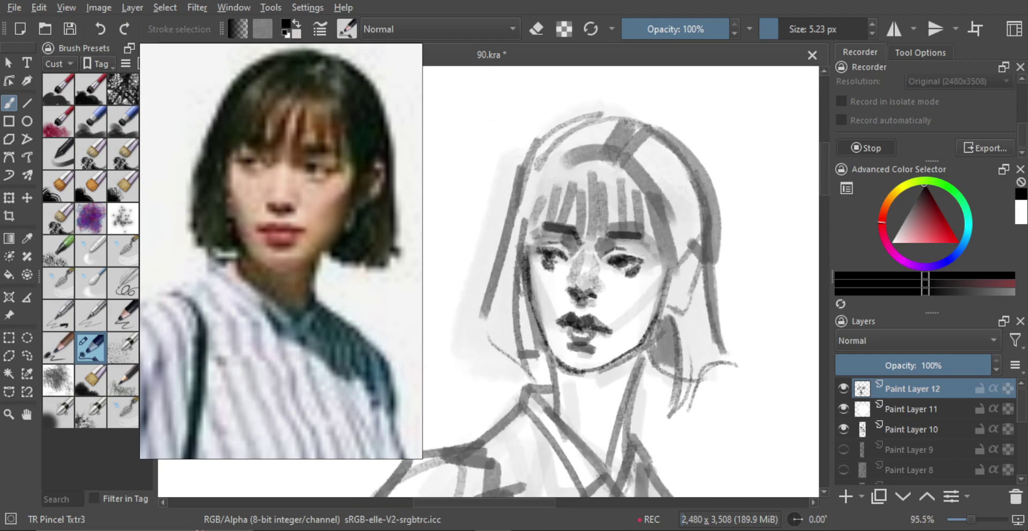
Reinforce the far cheek contour between eye level and the chin with darker strokes.
drag(657, 312, 635, 347)
key(ctrl+z)
key(ctrl+z)
key(ctrl+z)
drag(531, 275, 535, 300)
click(786, 29)
drag(556, 358, 533, 296)
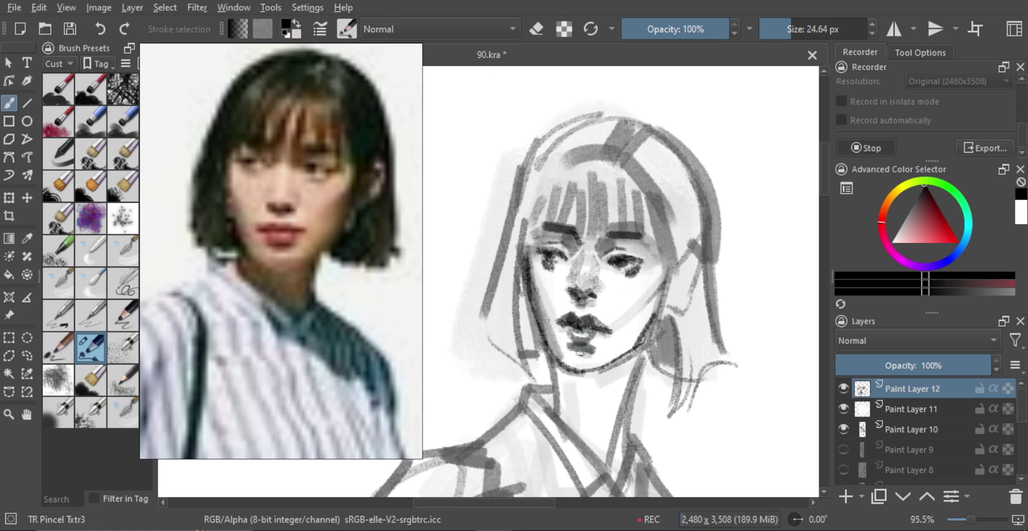
drag(563, 351, 575, 371)
key(ctrl+z)
key(ctrl+z)
Try shading the near cheek and the jawline down to the chin with a brush of about 11 px.
mouse_move(614, 323)
mouse_down()
mouse_move(636, 312)
mouse_move(608, 310)
mouse_up()
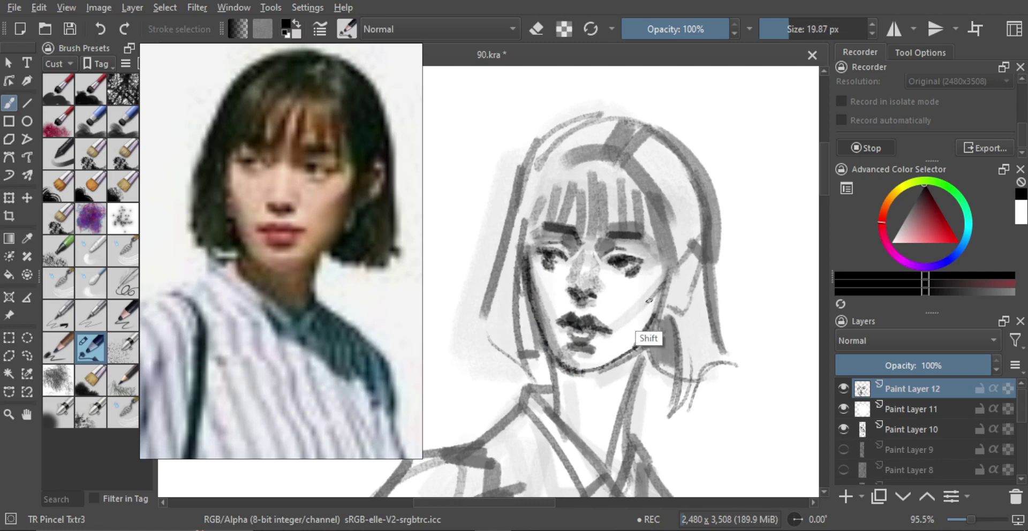
key(bracketleft)
key(bracketleft)
key(bracketleft)
key(bracketleft)
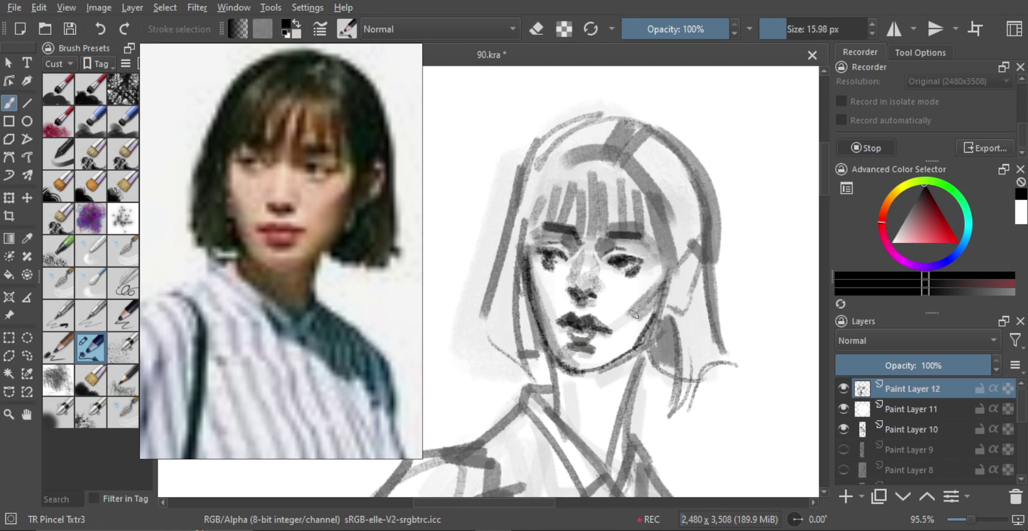
key(bracketleft)
key(bracketleft)
key(bracketleft)
key(bracketleft)
key(bracketright)
key(bracketright)
mouse_move(665, 291)
mouse_down()
mouse_move(621, 346)
mouse_move(575, 372)
mouse_up()
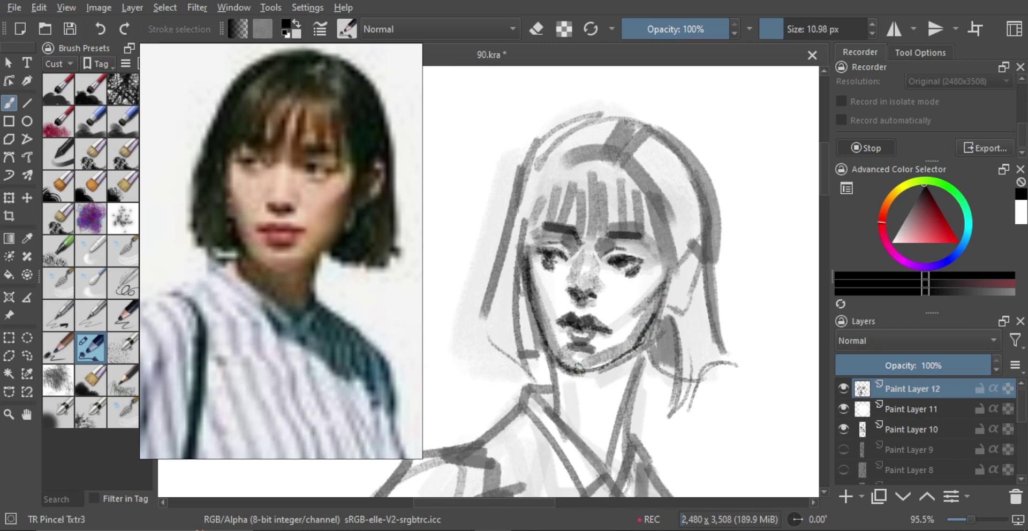
Try a reworked jaw shading that runs around the chin and up the far cheek, comparing it with the previous state.
key(ctrl+z)
mouse_move(657, 297)
mouse_down()
mouse_move(620, 350)
mouse_move(633, 340)
mouse_move(570, 370)
mouse_up()
key(ctrl+z)
mouse_move(616, 345)
mouse_down()
mouse_move(619, 392)
mouse_move(609, 288)
mouse_move(553, 258)
mouse_up()
drag(548, 248, 542, 284)
key(ctrl+z)
mouse_move(643, 272)
shift+mouse_down()
mouse_move(632, 272)
mouse_move(656, 281)
shift+mouse_up()
key(ctrl+z)
key(ctrl+z)
key(ctrl+shift+z)
key(ctrl+shift+z)
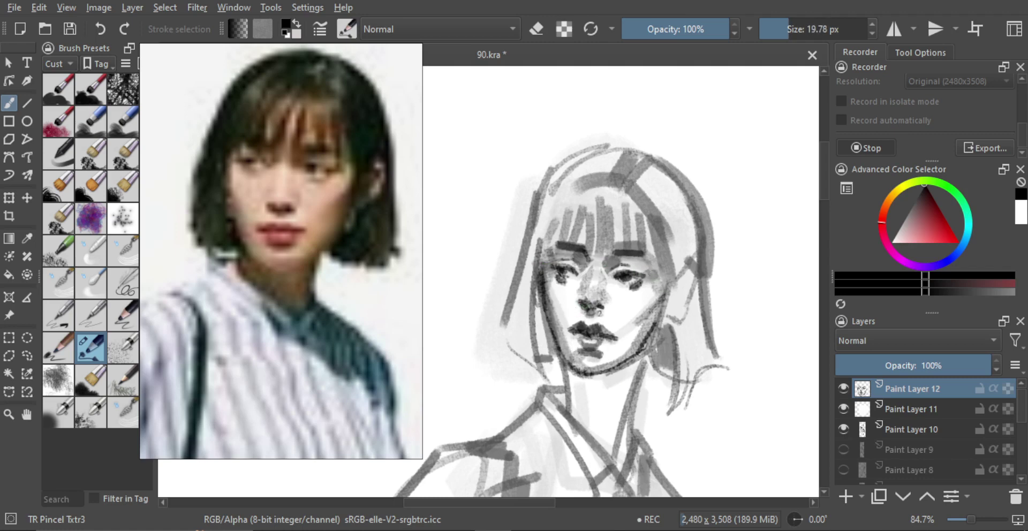
Check the head in the mirrored view, make Paint Layer 11 active, and return to the unmirrored face.
ctrl+drag(571, 328, 681, 258)
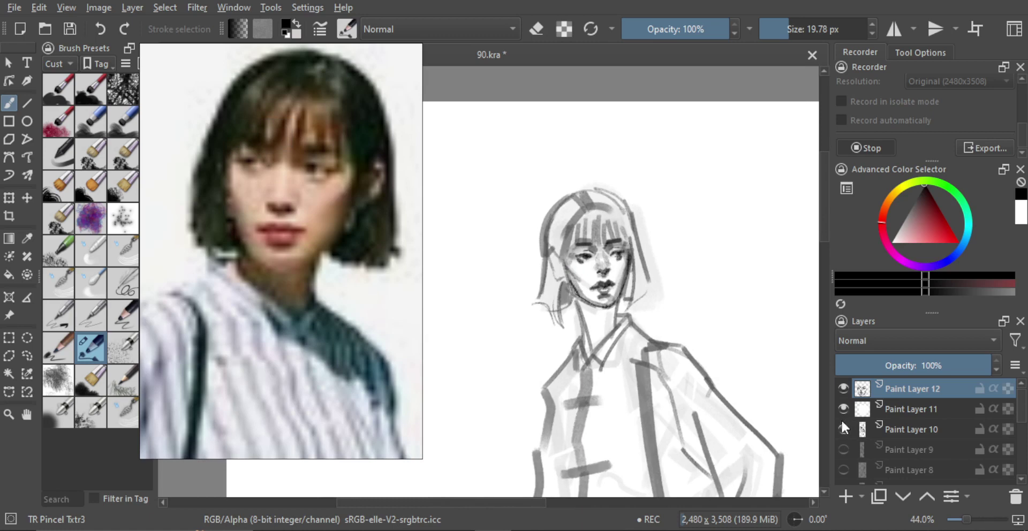
click(928, 408)
key(m)
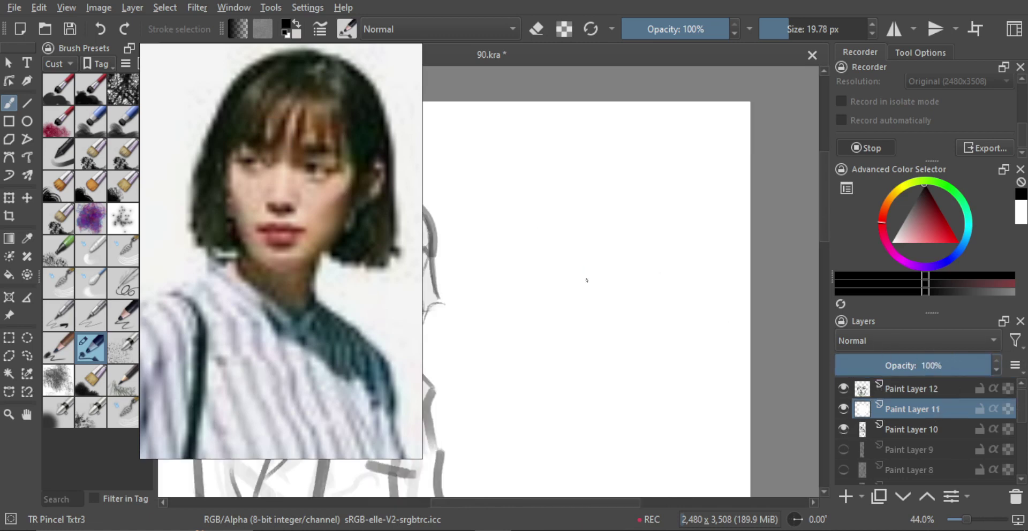
drag(549, 285, 744, 273)
ctrl+drag(575, 274, 652, 231)
ctrl+drag(596, 270, 623, 243)
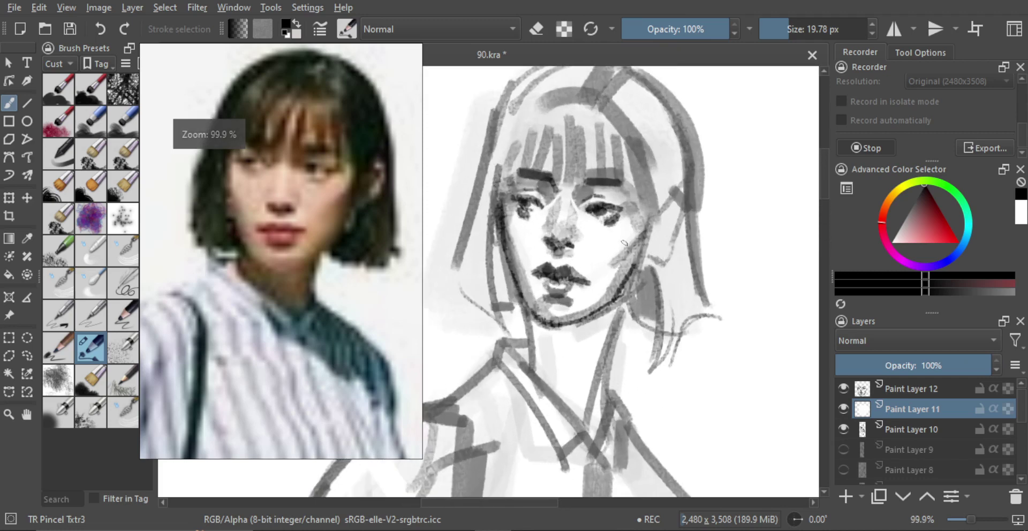
Undo the recent shading strokes on the near cheek and jaw.
key(ctrl+z)
key(ctrl+z)
key(ctrl+z)
key(ctrl+z)
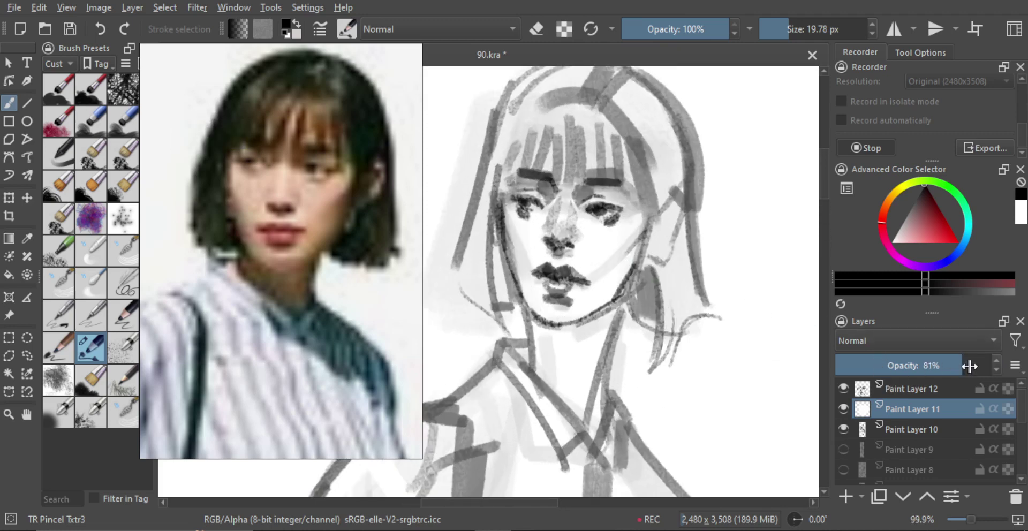
Adjust the opacity of Paint Layer 11 and make Paint Layer 12 active again.
drag(956, 365, 991, 365)
click(908, 387)
drag(620, 216, 618, 252)
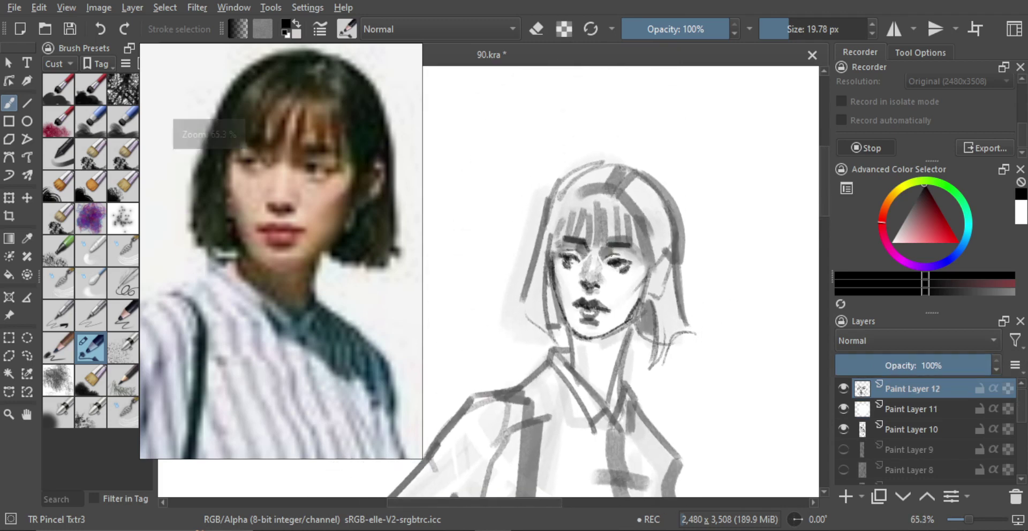
Draw the inner hair strand from the fringe past the far cheek to the bob's tips with a 5.14 px brush.
key(bracketleft)
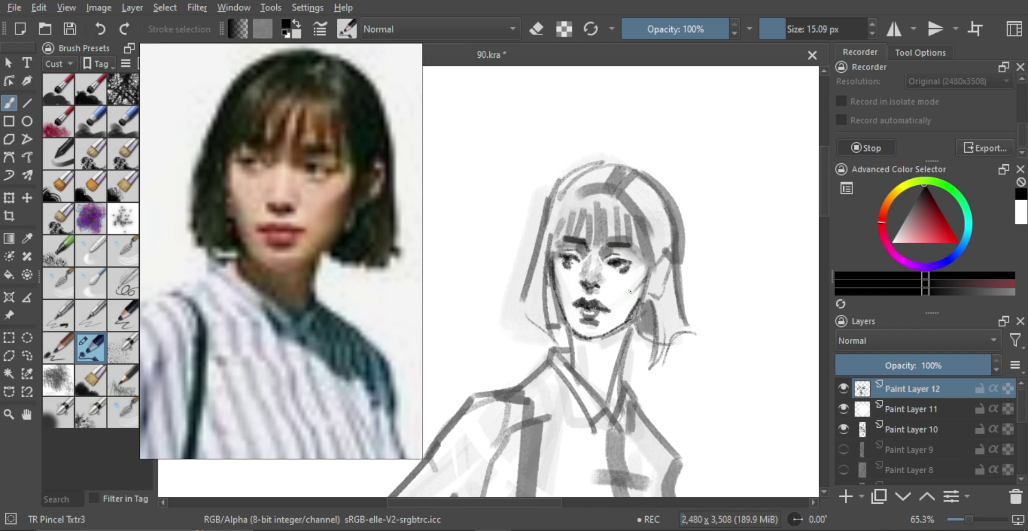
shift+drag(552, 280, 549, 280)
drag(549, 245, 543, 316)
key(ctrl+z)
shift+drag(548, 278, 546, 279)
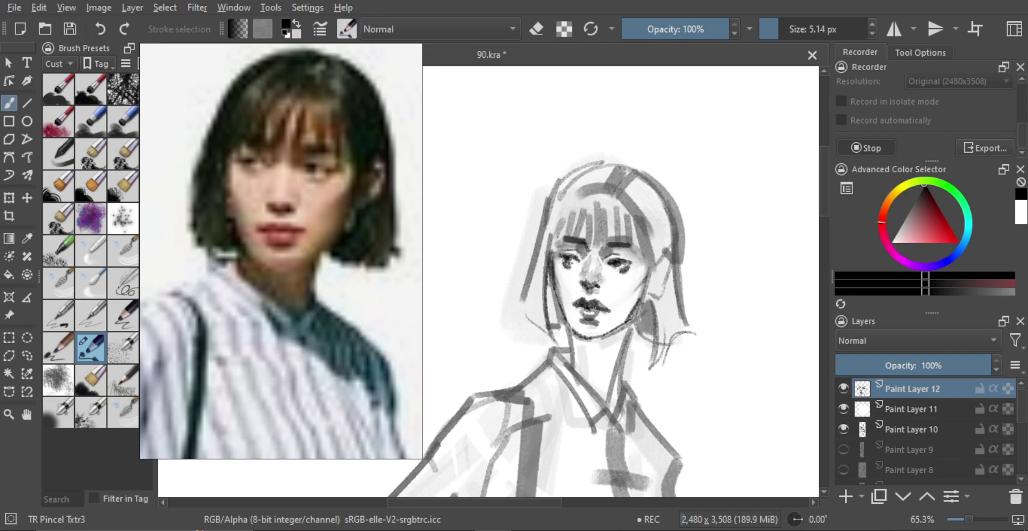
key(ctrl+z)
drag(589, 190, 530, 312)
key(ctrl+z)
mouse_move(590, 195)
mouse_down()
mouse_move(533, 325)
mouse_move(534, 311)
mouse_up()
key(ctrl+z)
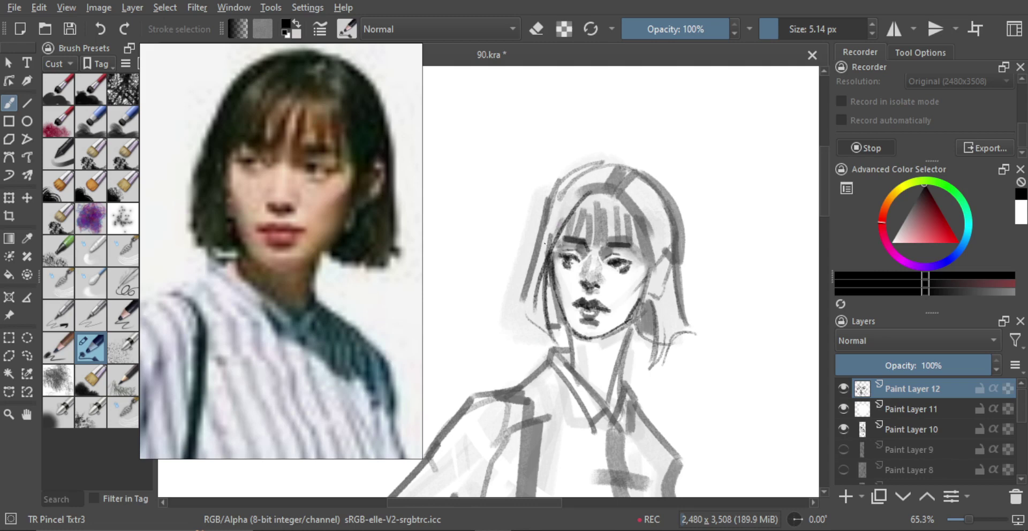
key(ctrl+z)
drag(580, 201, 517, 333)
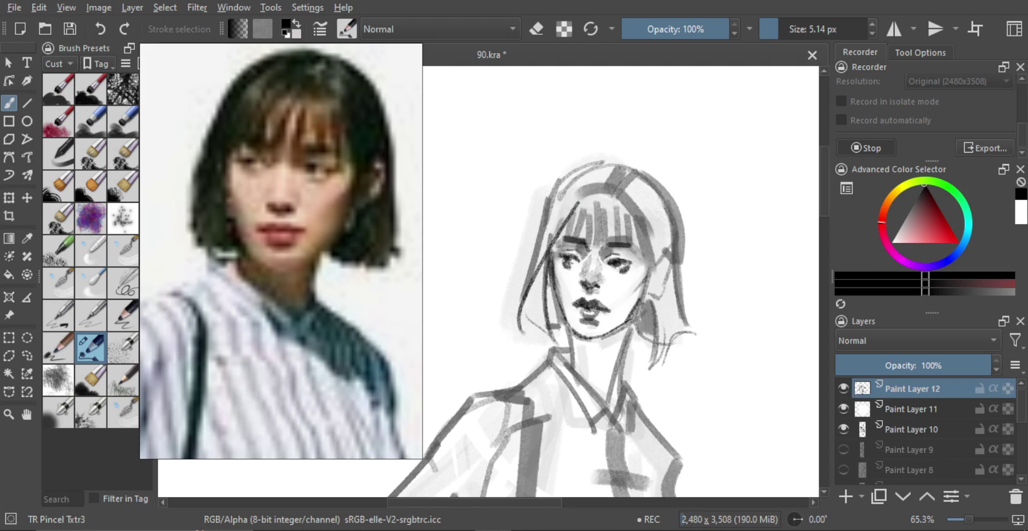
Outline the outer hair on the far side with curved strokes from the crown down to cheek level.
key(ctrl+z)
drag(596, 175, 534, 273)
key(ctrl+z)
drag(598, 171, 537, 252)
drag(603, 163, 538, 204)
key(ctrl+z)
key(ctrl+z)
mouse_move(599, 163)
mouse_down()
mouse_move(544, 201)
mouse_move(529, 234)
mouse_up()
key(ctrl+z)
mouse_move(548, 188)
mouse_down()
mouse_move(517, 255)
mouse_move(521, 296)
mouse_up()
mouse_move(517, 256)
mouse_down()
mouse_move(523, 306)
mouse_move(520, 298)
mouse_up()
key(ctrl+z)
key(ctrl+z)
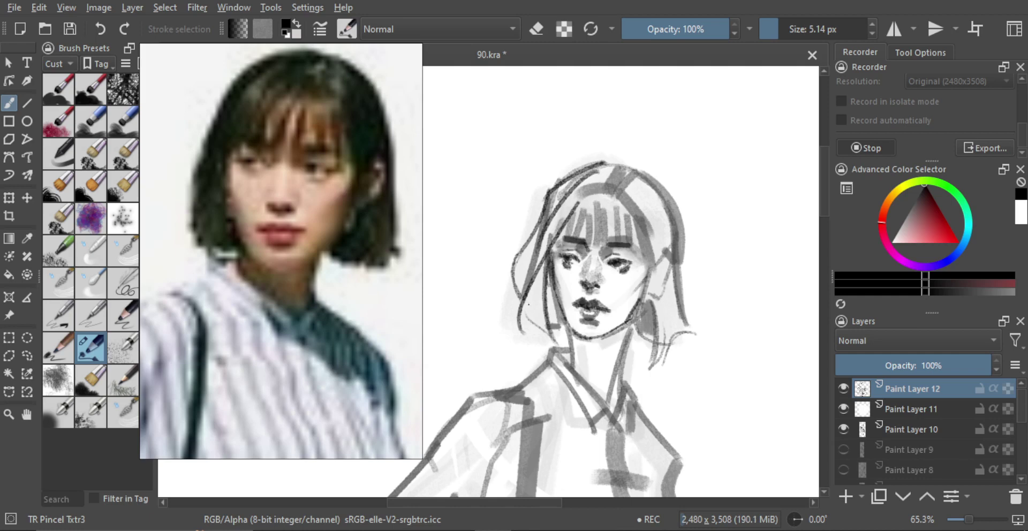
Darken the inner hair strand beside the far jaw on Paint Layer 12, enlarging the brush to about 14 px.
shift+drag(527, 347, 531, 348)
key(bracketright)
key(bracketright)
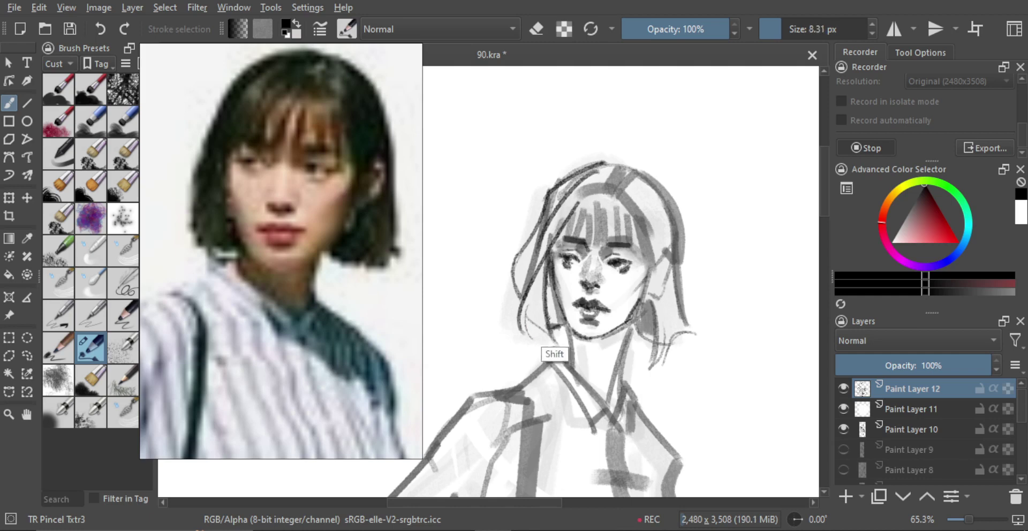
mouse_move(548, 289)
mouse_down()
mouse_move(553, 327)
mouse_move(559, 316)
mouse_up()
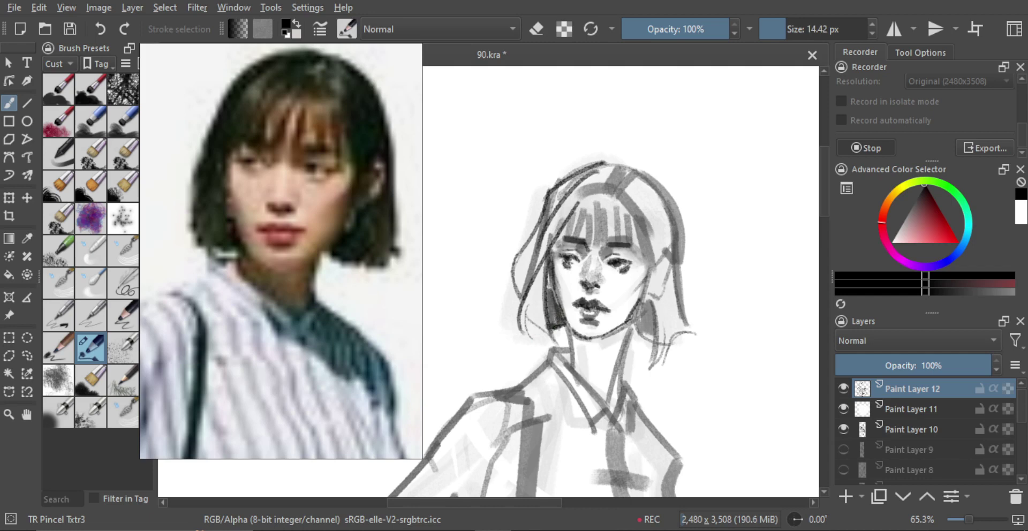
Add short strokes to the bob's tips on the far side with a 17.68 px brush.
key(bracketright)
drag(533, 321, 555, 351)
key(ctrl+z)
key(ctrl+z)
mouse_move(528, 311)
mouse_down()
mouse_move(557, 351)
mouse_move(558, 339)
mouse_up()
key(ctrl+z)
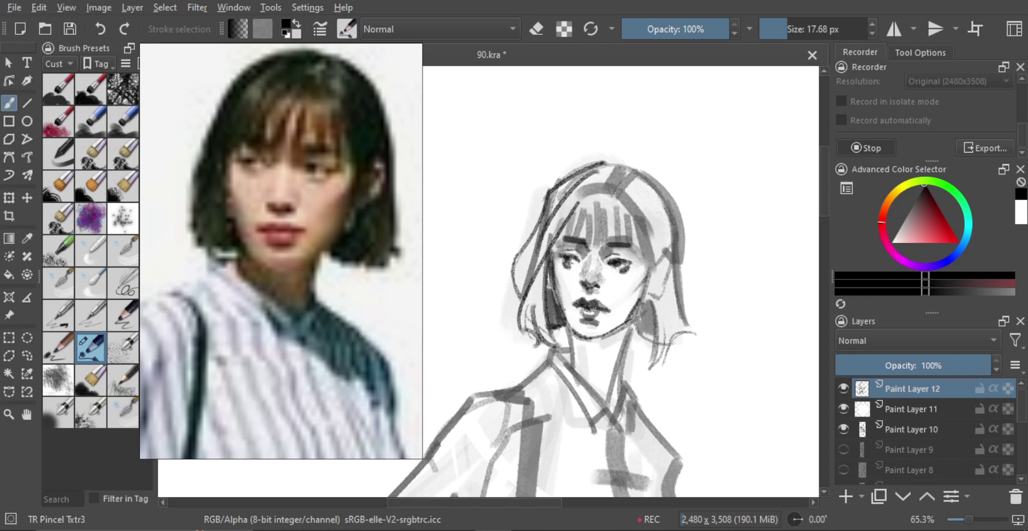
Try broad strokes along the far-side hair from the tips up toward the crown with a larger brush.
key(bracketright)
key(bracketright)
key(bracketright)
key(bracketright)
mouse_move(522, 279)
mouse_down()
mouse_move(537, 242)
mouse_move(520, 295)
mouse_move(560, 206)
mouse_up()
key(ctrl+z)
key(bracketleft)
key(bracketleft)
key(bracketleft)
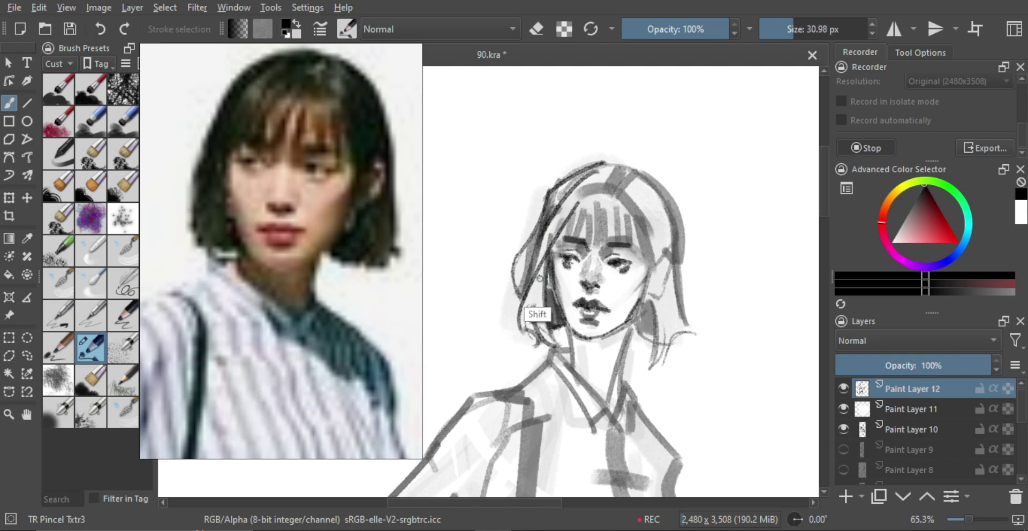
mouse_move(523, 322)
mouse_down()
mouse_move(549, 253)
mouse_move(531, 291)
mouse_move(545, 261)
mouse_up()
key(ctrl+z)
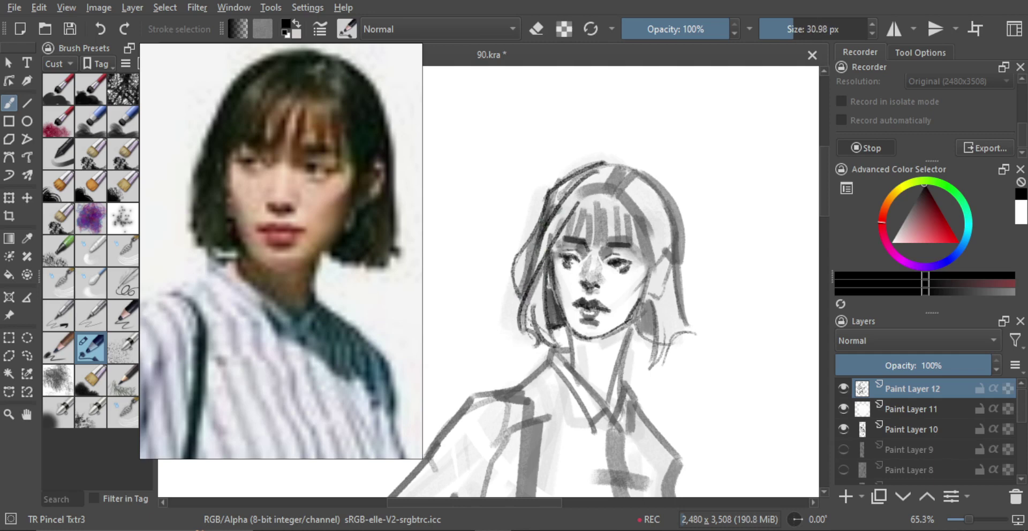
Reinforce the far-side hair strands from the crown down to the bob's tips, reducing the brush to 11.65 px.
drag(536, 294, 547, 348)
key(ctrl+z)
key(bracketleft)
drag(532, 307, 544, 344)
key(ctrl+z)
mouse_move(567, 237)
mouse_down()
mouse_move(553, 249)
mouse_move(534, 235)
mouse_up()
mouse_move(532, 288)
mouse_down()
mouse_move(598, 174)
mouse_move(582, 188)
mouse_up()
key(ctrl+z)
mouse_move(578, 194)
mouse_down()
mouse_move(559, 208)
mouse_move(574, 188)
mouse_move(552, 201)
mouse_move(541, 232)
mouse_up()
drag(530, 245, 523, 245)
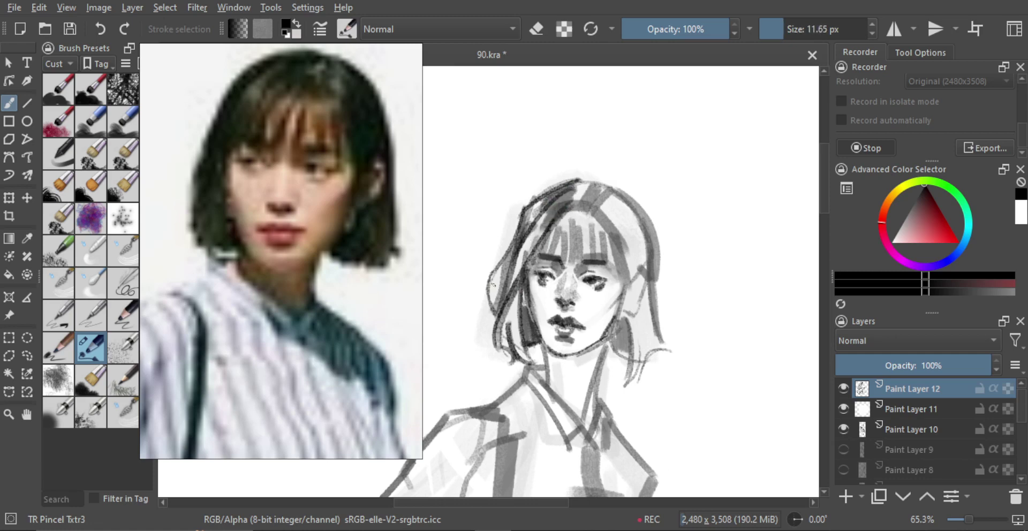
Try shading the outer far-side hair between the crown and cheek level with repeated strokes, starting with a 15.98 px brush.
mouse_move(494, 285)
mouse_down()
mouse_move(491, 302)
mouse_move(503, 309)
mouse_up()
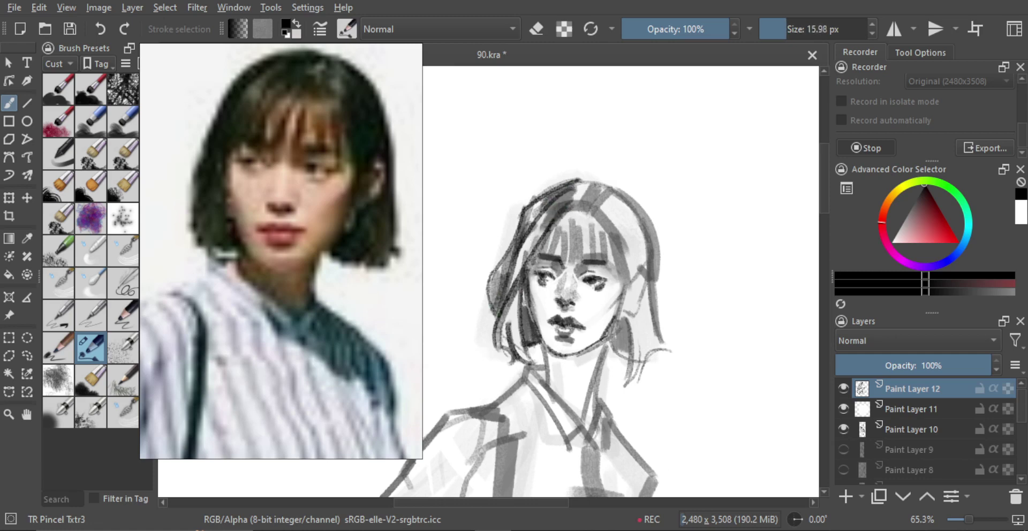
drag(505, 260, 509, 260)
drag(533, 214, 510, 248)
drag(528, 221, 511, 255)
drag(524, 240, 511, 275)
key(bracketleft)
key(bracketleft)
key(bracketleft)
key(bracketleft)
drag(531, 238, 508, 289)
drag(533, 246, 517, 275)
drag(546, 233, 546, 267)
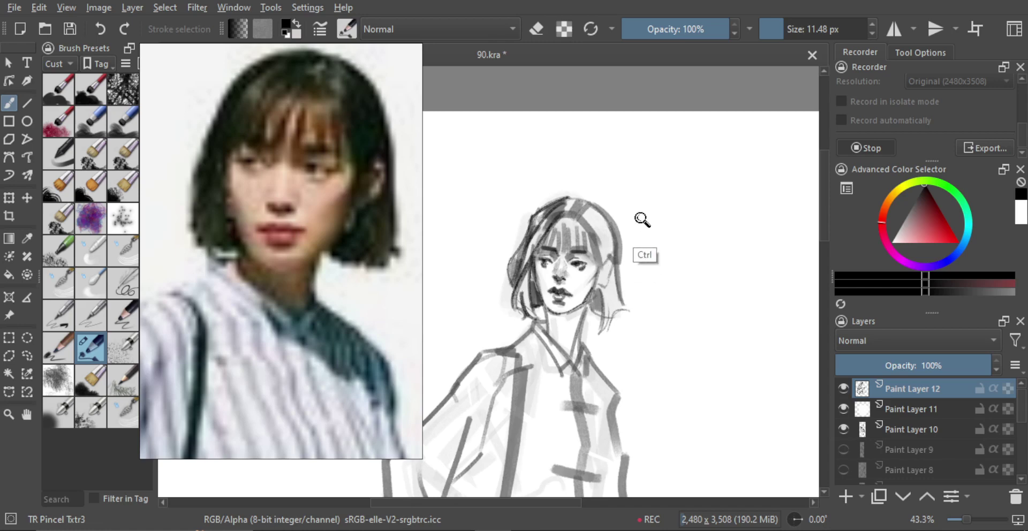
Undo the recent shading strokes on the far-side hair.
key(ctrl+z)
key(ctrl+z)
key(ctrl+z)
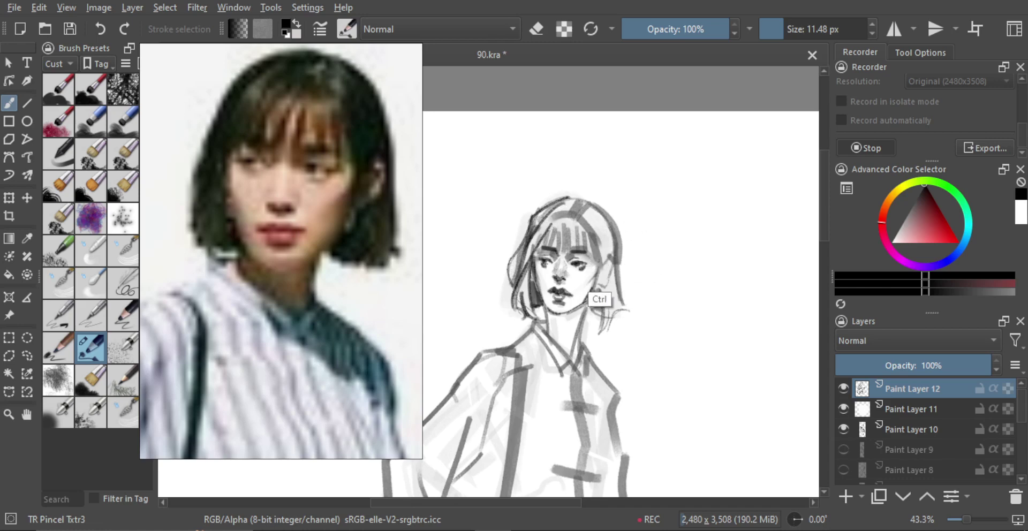
key(ctrl+shift+z)
mouse_move(586, 257)
mouse_down()
mouse_move(588, 241)
mouse_move(606, 256)
mouse_move(586, 227)
mouse_move(570, 244)
mouse_up()
key(ctrl+z)
key(ctrl+z)
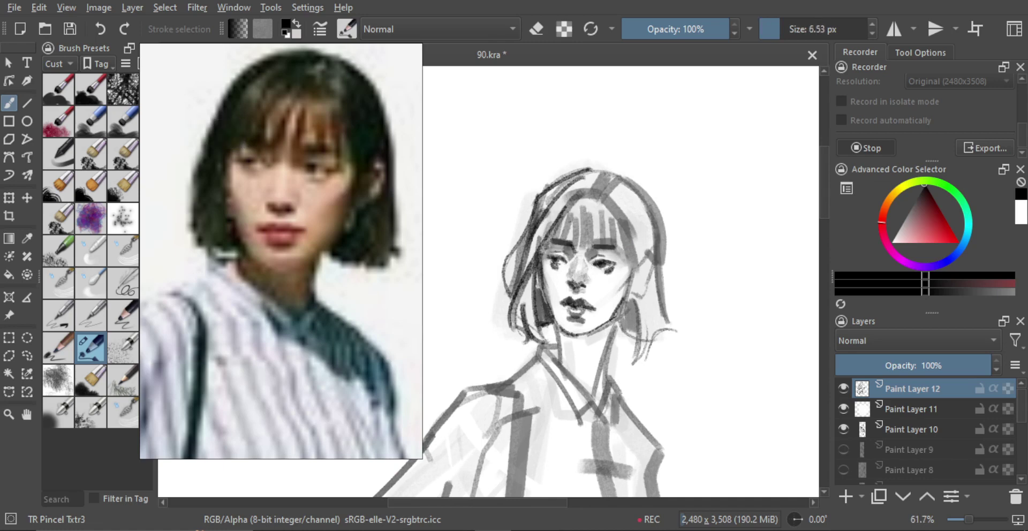
Draw darker strands in the far half of the fringe with an 8.44 px brush.
mouse_move(582, 207)
mouse_down()
mouse_move(567, 239)
mouse_move(563, 224)
mouse_up()
drag(549, 283, 553, 284)
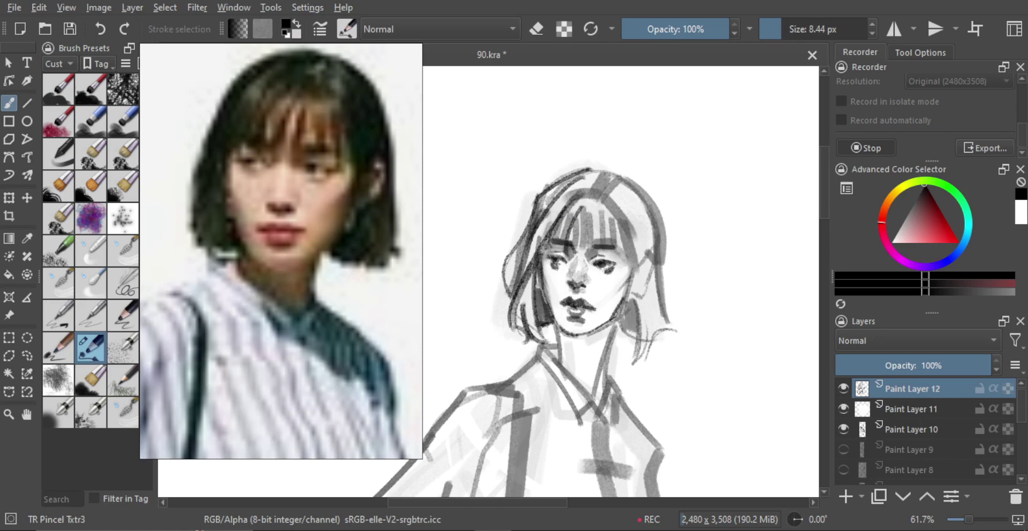
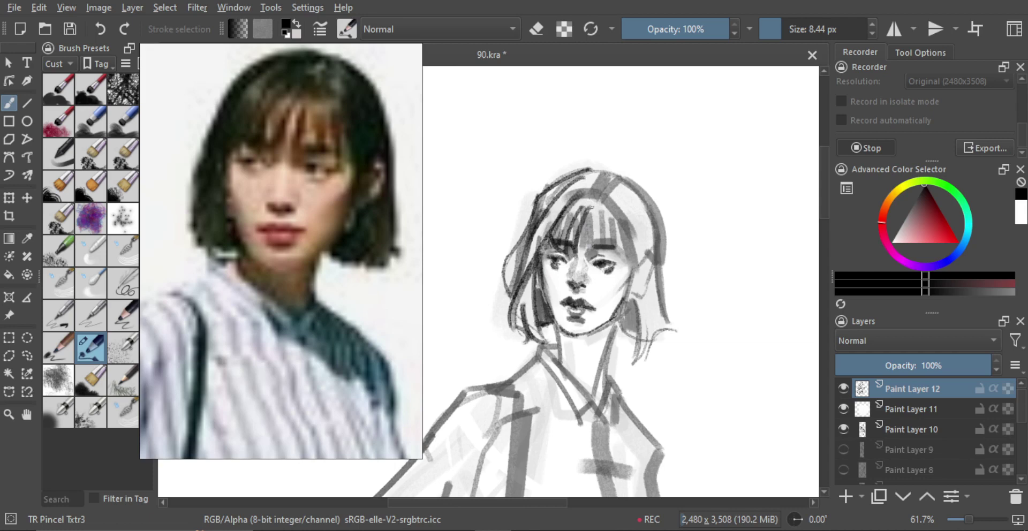
drag(586, 205, 592, 255)
shift+click(595, 223)
drag(590, 206, 600, 255)
key(ctrl+z)
key(ctrl+z)
key(ctrl+z)
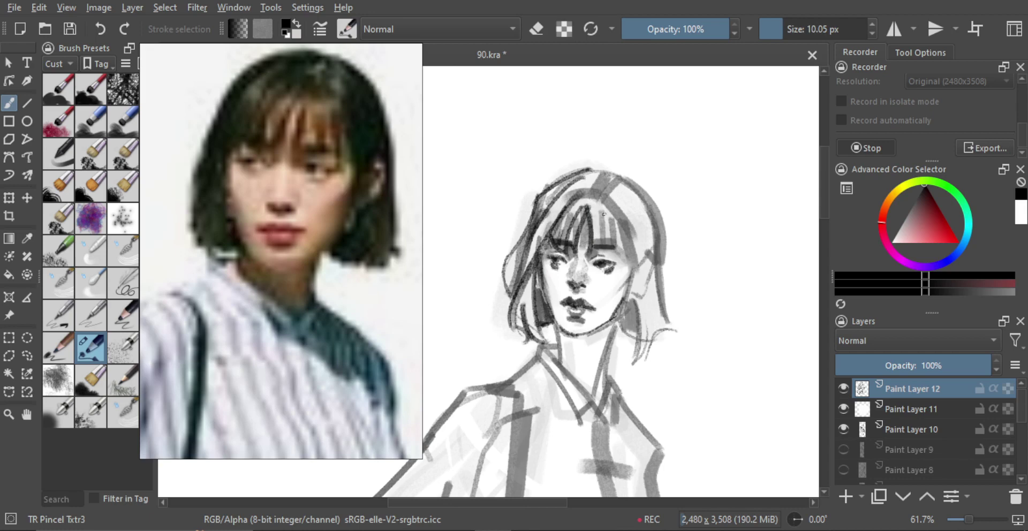
Draw tapered strands in the middle and near half of the fringe with a 9.11 px brush.
mouse_move(588, 208)
mouse_down()
mouse_move(604, 258)
mouse_move(613, 236)
mouse_move(618, 257)
mouse_up()
key(ctrl+z)
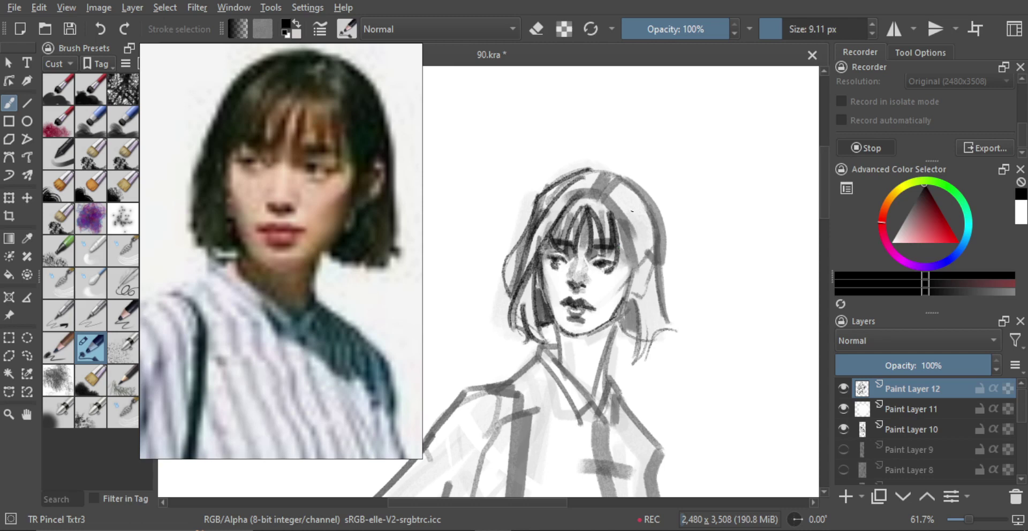
drag(614, 212, 617, 263)
key(ctrl+z)
mouse_move(606, 200)
mouse_down()
mouse_move(631, 302)
mouse_move(623, 321)
mouse_up()
key(ctrl+z)
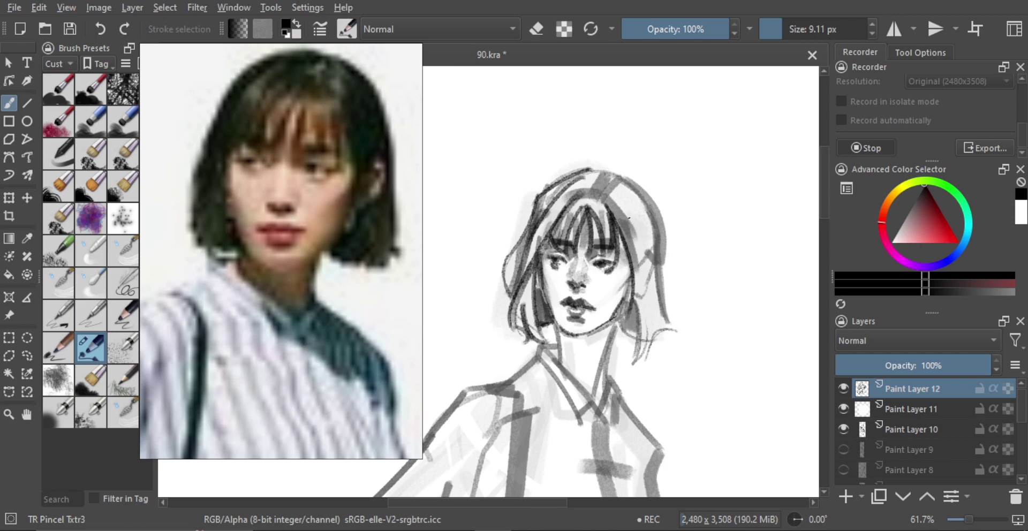
Outline the near ear with the 9.11 px brush.
key(ctrl+z)
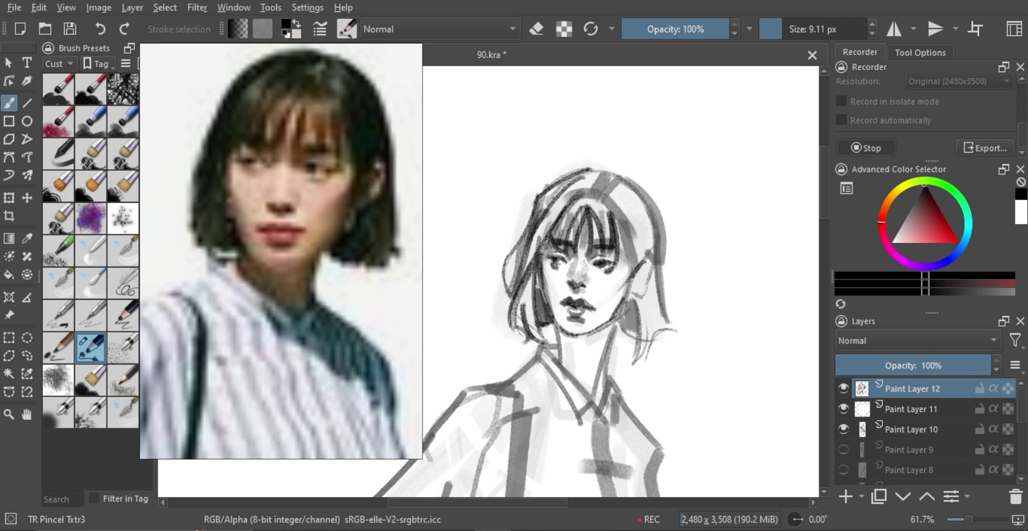
drag(648, 263, 644, 297)
key(ctrl+z)
key(ctrl+z)
Draw the long curved strand from the fringe's parting down to the near temple with the 9.11 px brush.
drag(612, 212, 633, 265)
key(ctrl+z)
drag(596, 198, 633, 272)
key(ctrl+z)
key(ctrl+z)
key(ctrl+z)
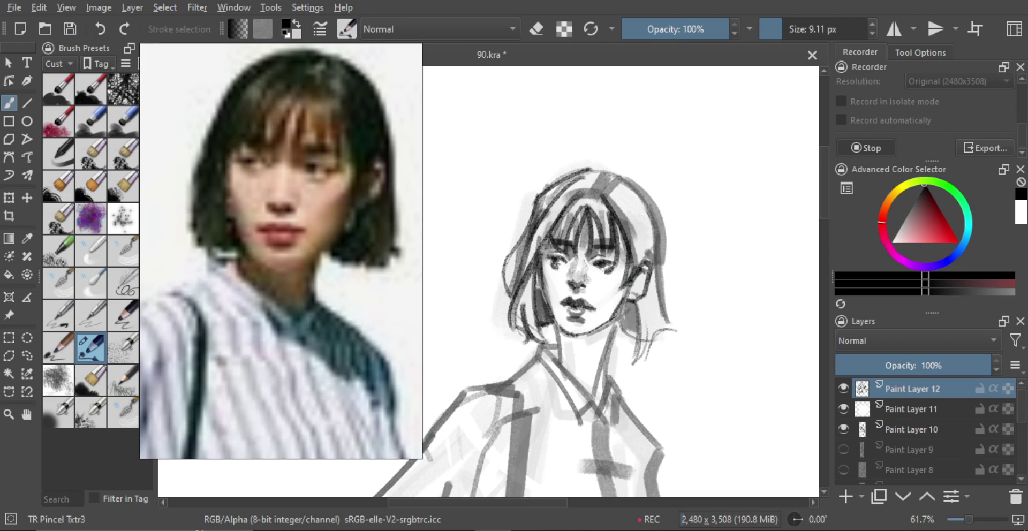
Darken the hair in front of the near ear and thicken the long fringe strand with a brush of about 23 px.
mouse_move(640, 271)
shift+mouse_down()
mouse_move(628, 294)
mouse_move(638, 271)
shift+mouse_up()
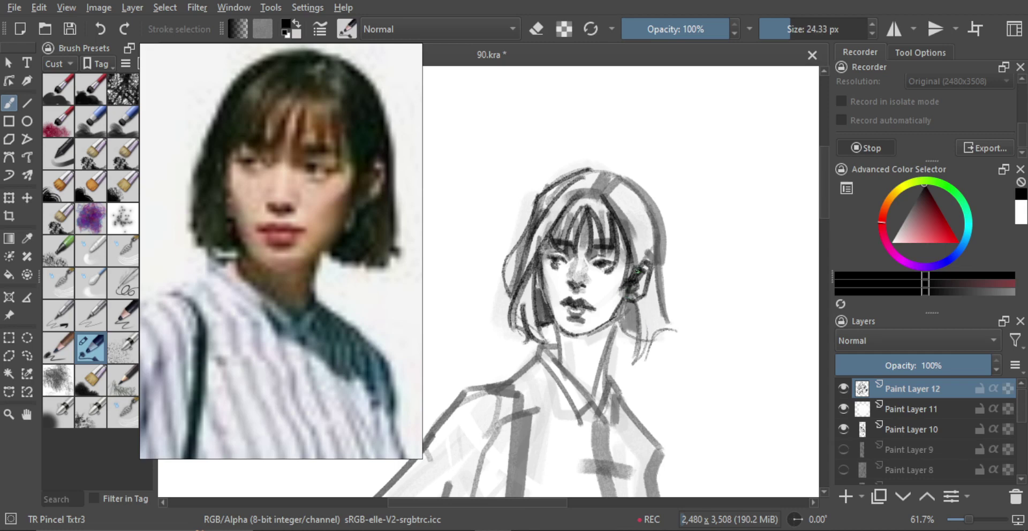
key(ctrl+z)
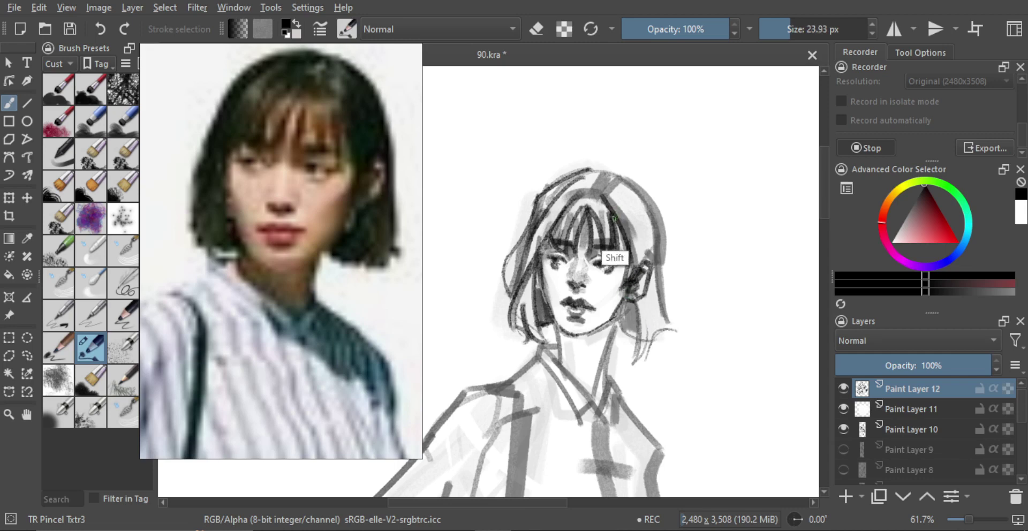
drag(604, 205, 629, 254)
key(ctrl+z)
key(ctrl+z)
drag(606, 209, 628, 253)
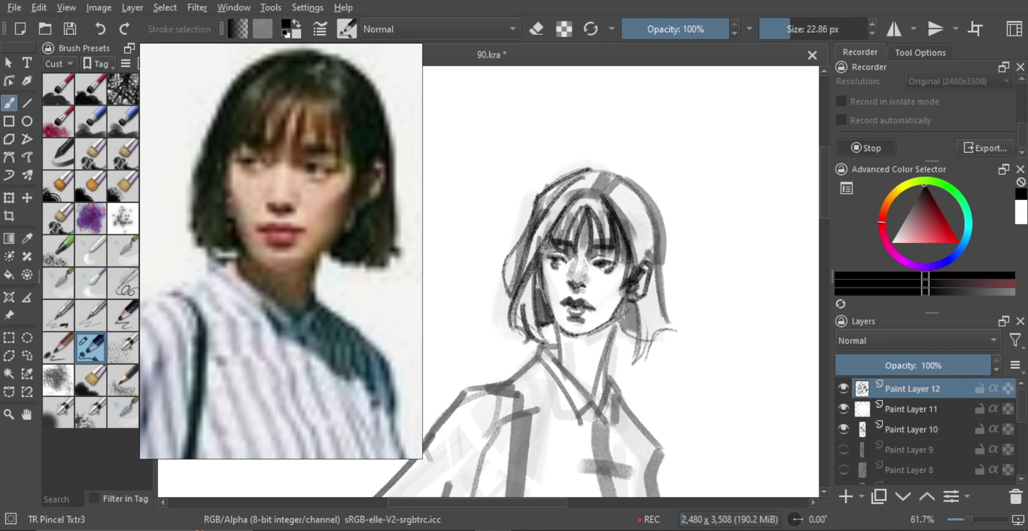
key(ctrl+z)
mouse_move(607, 203)
mouse_down()
mouse_move(627, 252)
mouse_move(622, 234)
mouse_move(805, 233)
mouse_up()
Check the head's proportions in a horizontally mirrored view and restore the normal view.
key(m)
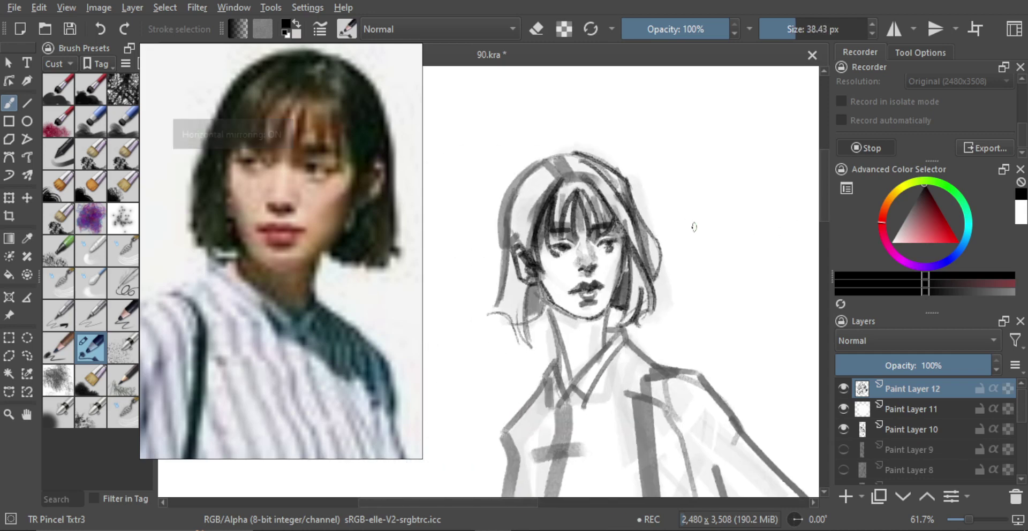
key(m)
drag(598, 240, 733, 233)
Draw thin curved hair strands from below the near ear out to the bob's tips with a 4.96 px brush.
shift+drag(655, 256, 653, 257)
drag(632, 274, 668, 249)
mouse_move(646, 271)
shift+mouse_down()
mouse_move(609, 274)
mouse_move(595, 293)
mouse_move(602, 271)
shift+mouse_up()
key(ctrl+z)
mouse_move(614, 261)
mouse_down()
mouse_move(607, 295)
mouse_move(595, 298)
mouse_up()
key(ctrl+z)
key(ctrl+z)
mouse_move(612, 254)
mouse_down()
mouse_move(596, 302)
mouse_move(633, 272)
mouse_up()
key(ctrl+z)
drag(591, 308, 632, 274)
key(ctrl+z)
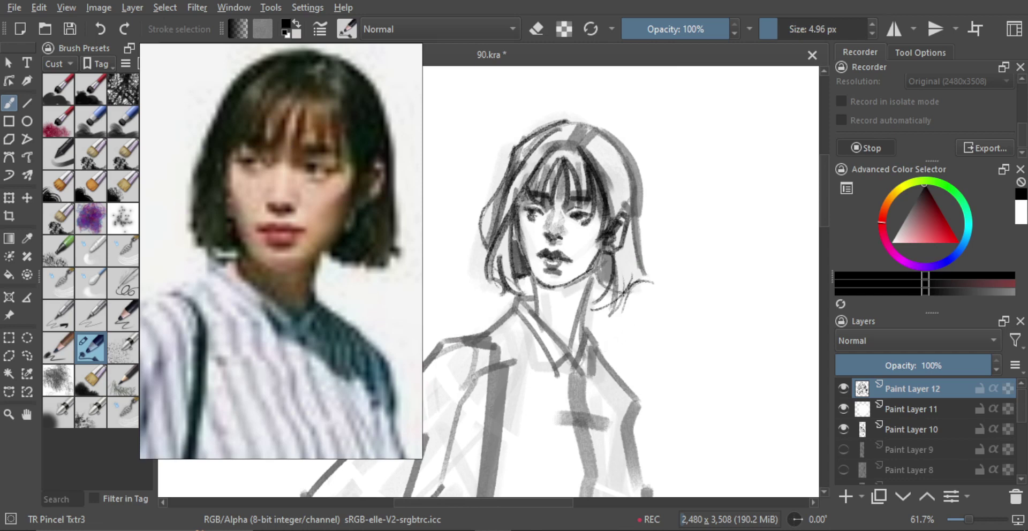
Outline the near-side hair from the crown down to the bob's pointed tip with a 6.75 px brush.
drag(635, 220, 640, 286)
key(ctrl+z)
key(ctrl+z)
drag(625, 191, 630, 219)
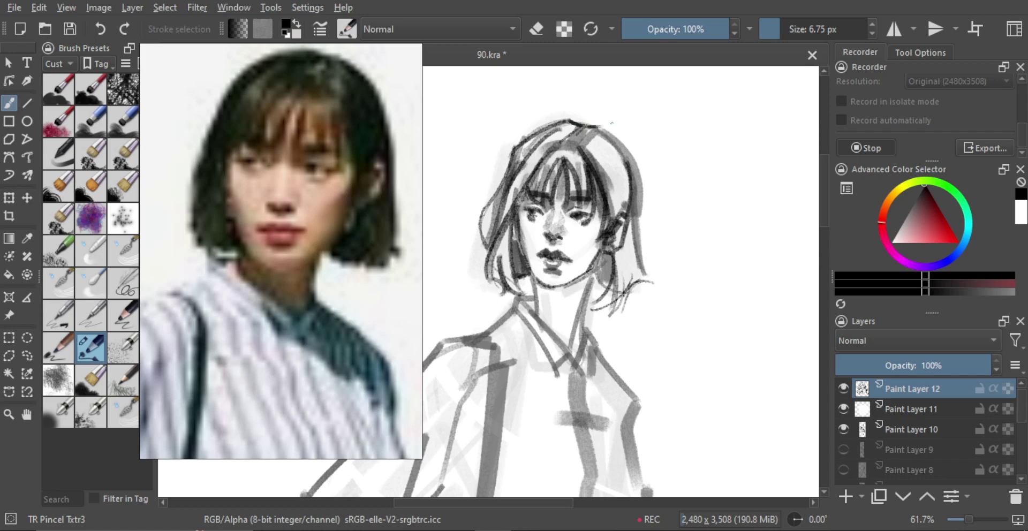
drag(634, 170, 600, 131)
drag(628, 274, 651, 283)
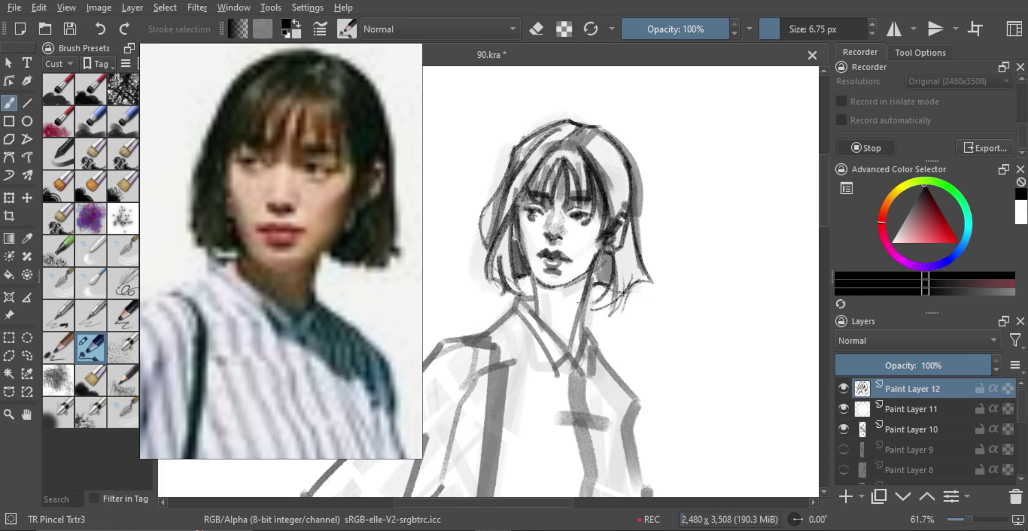
Draw both side contours of the neck from the jaw down to the collar with the 6.75 px brush.
drag(600, 254, 567, 350)
key(ctrl+z)
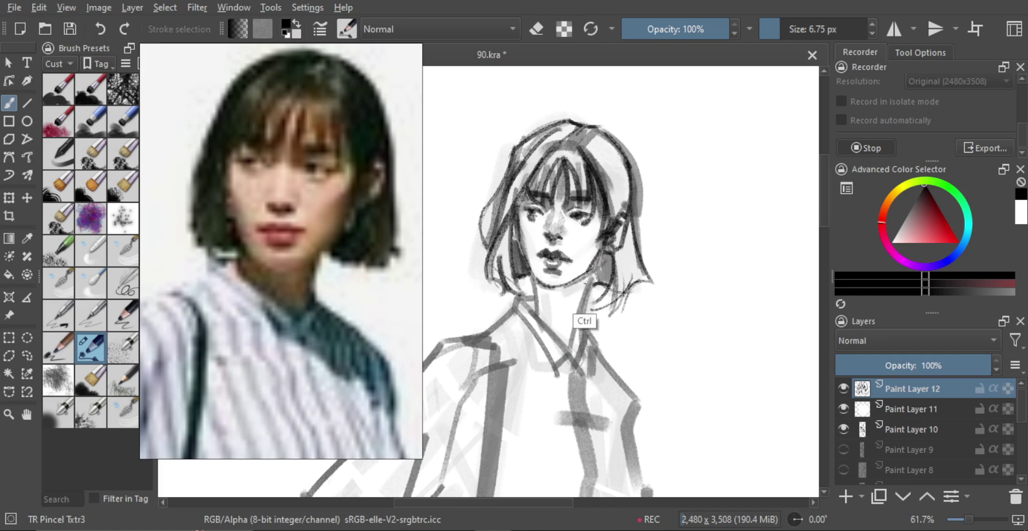
drag(587, 281, 567, 343)
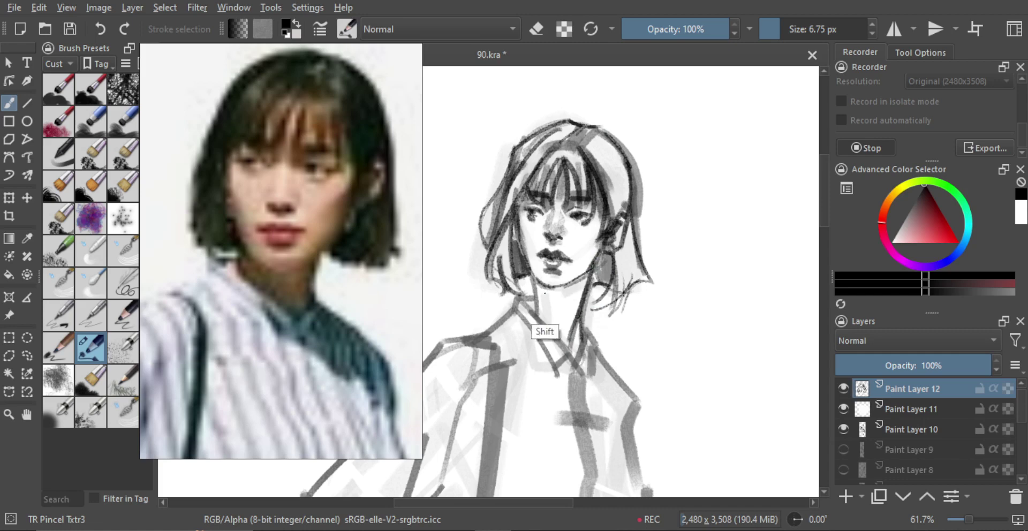
key(ctrl+z)
mouse_move(529, 286)
mouse_down()
mouse_move(519, 301)
mouse_move(562, 307)
mouse_move(538, 305)
mouse_up()
key(ctrl+z)
key(ctrl+z)
key(ctrl+z)
Fill the neck with shadow from below the jaw to the collar opening using a brush of about 25 px.
mouse_move(538, 287)
mouse_down()
mouse_move(555, 318)
mouse_move(553, 291)
mouse_move(561, 339)
mouse_move(557, 291)
mouse_move(580, 278)
mouse_move(565, 336)
mouse_move(556, 331)
mouse_move(569, 353)
mouse_move(580, 332)
mouse_up()
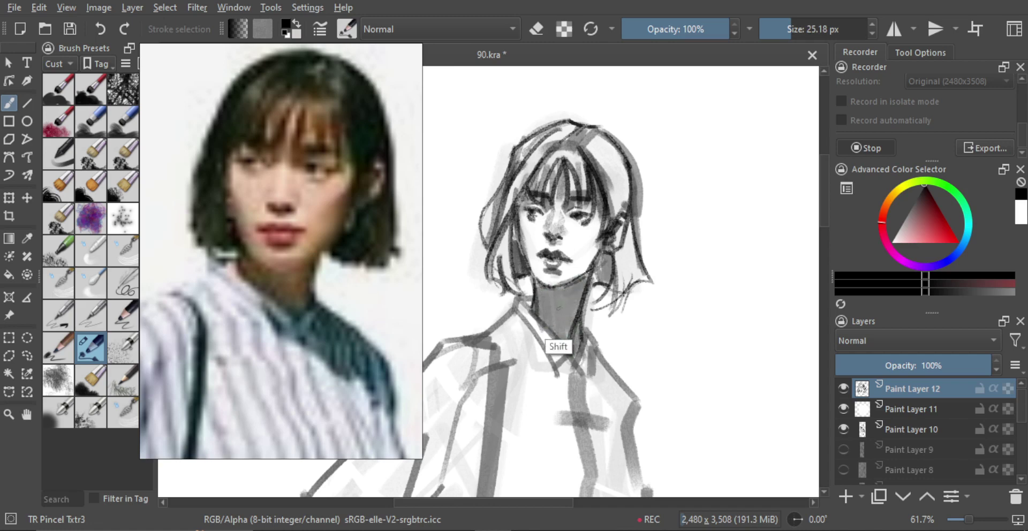
shift+drag(546, 303, 539, 315)
key(ctrl+z)
drag(587, 272, 562, 346)
Deepen the shadow along the neck down to the collar opening, adjusting the brush size to about 31 px.
key(bracketright)
key(bracketright)
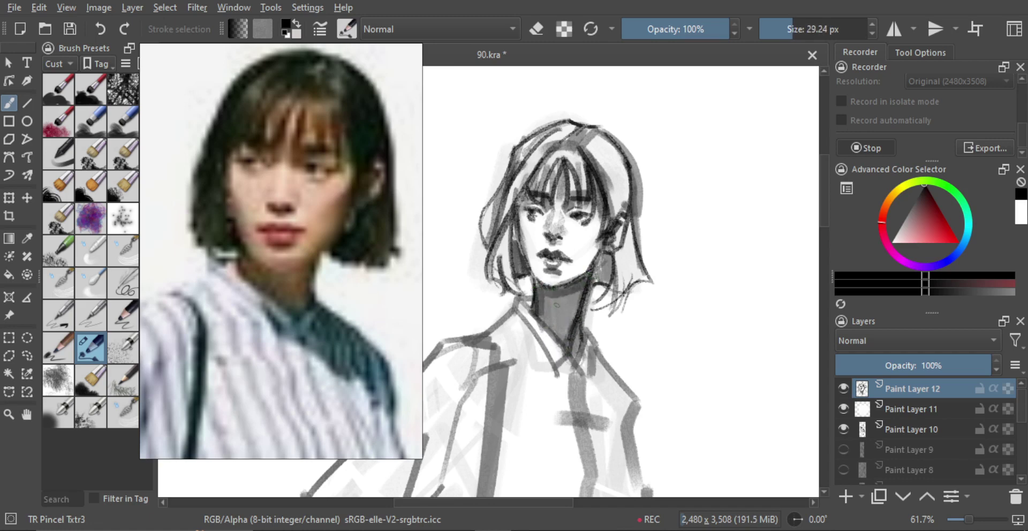
key(bracketright)
key(bracketright)
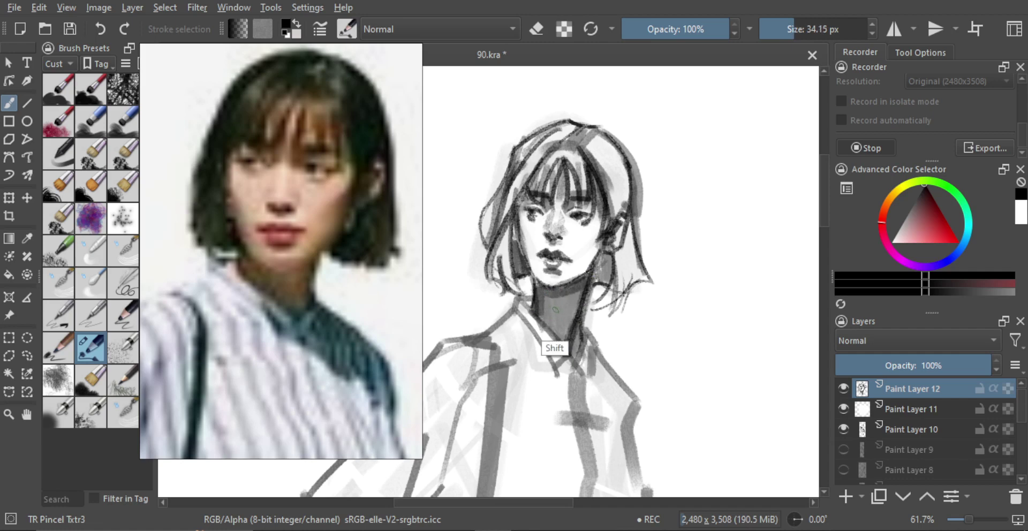
key(bracketleft)
key(bracketleft)
key(bracketleft)
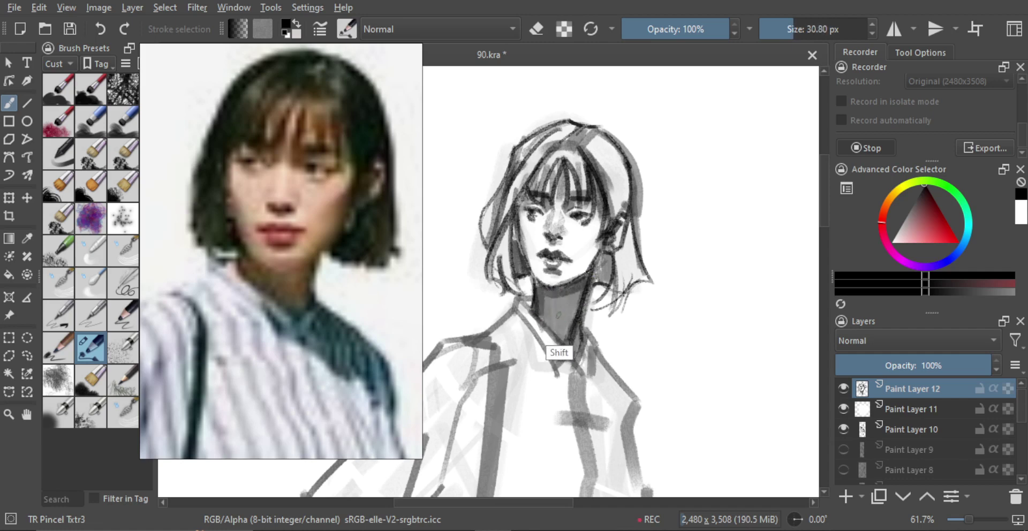
drag(546, 297, 563, 339)
drag(576, 301, 580, 396)
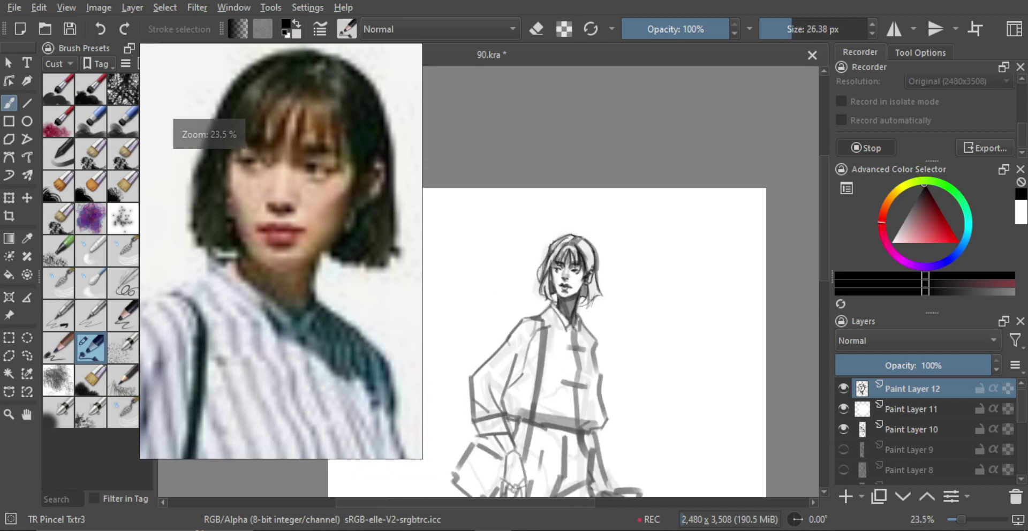
Fill the hair behind the near jaw and below the ear with dark strokes using a 16.25 px brush.
drag(581, 359, 588, 284)
scroll(587, 284, up, 5)
key(bracketleft)
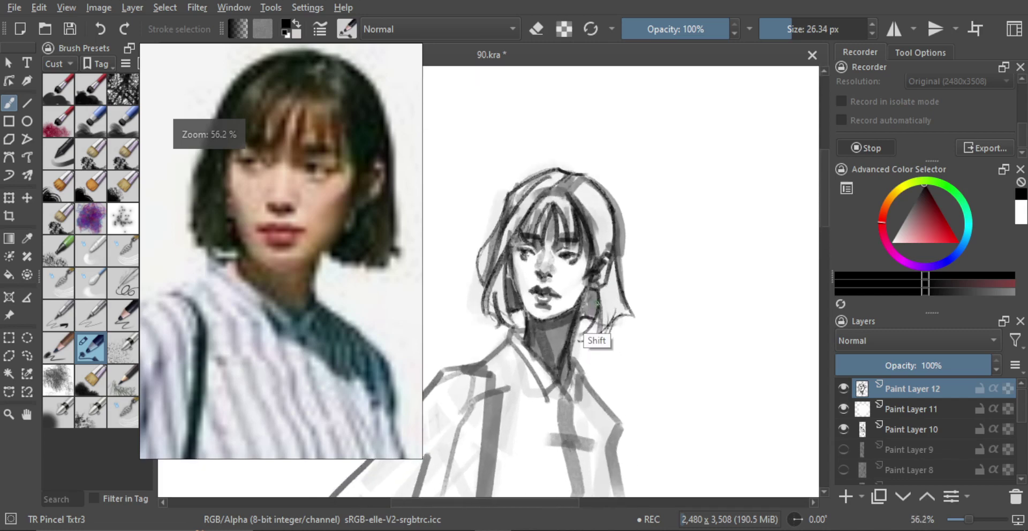
key(bracketleft)
key(bracketleft)
mouse_move(590, 289)
mouse_down()
mouse_move(581, 320)
mouse_move(588, 294)
mouse_move(593, 318)
mouse_up()
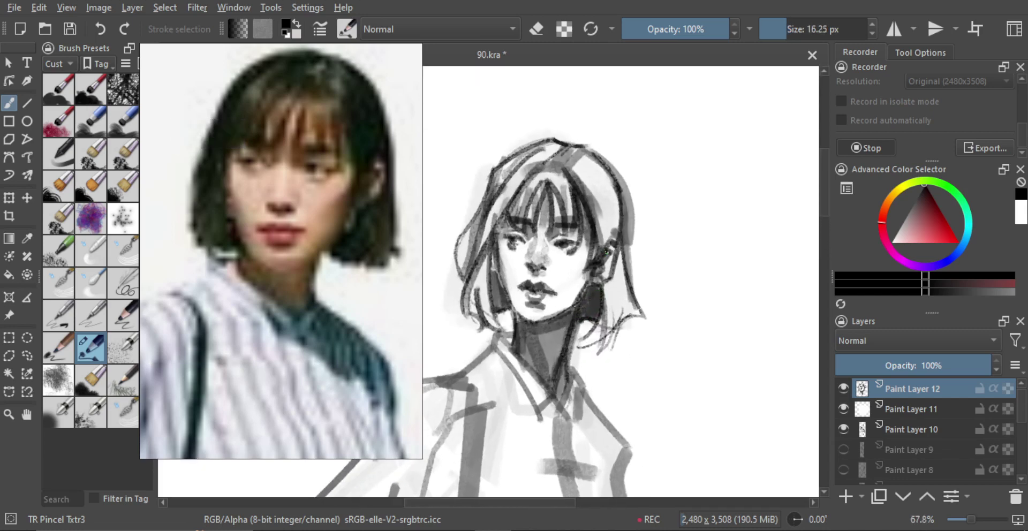
mouse_move(605, 218)
mouse_down()
mouse_move(598, 225)
mouse_move(601, 211)
mouse_move(623, 253)
mouse_up()
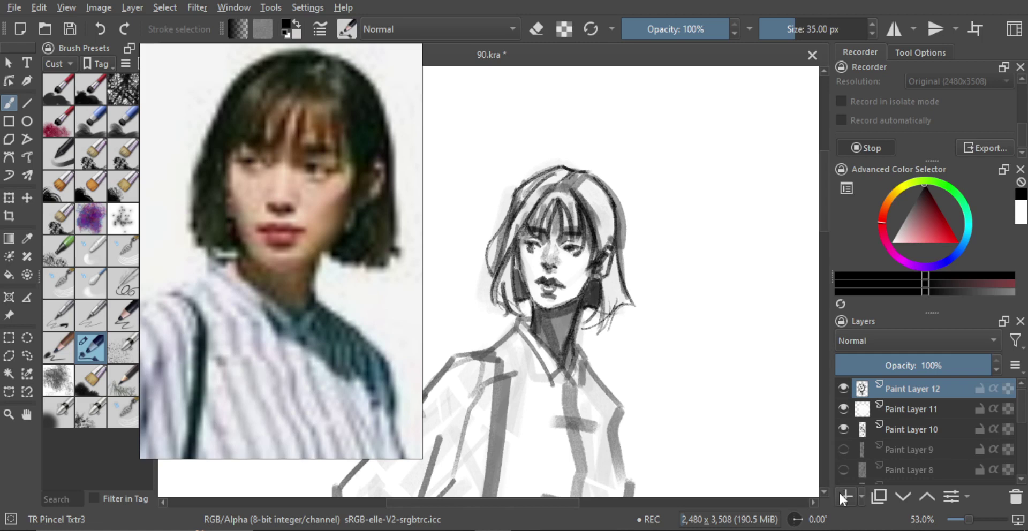
On Paint Layer 11, cover the grey tone in the hair opposite the ear with white, using a brush of about 24 px.
click(858, 413)
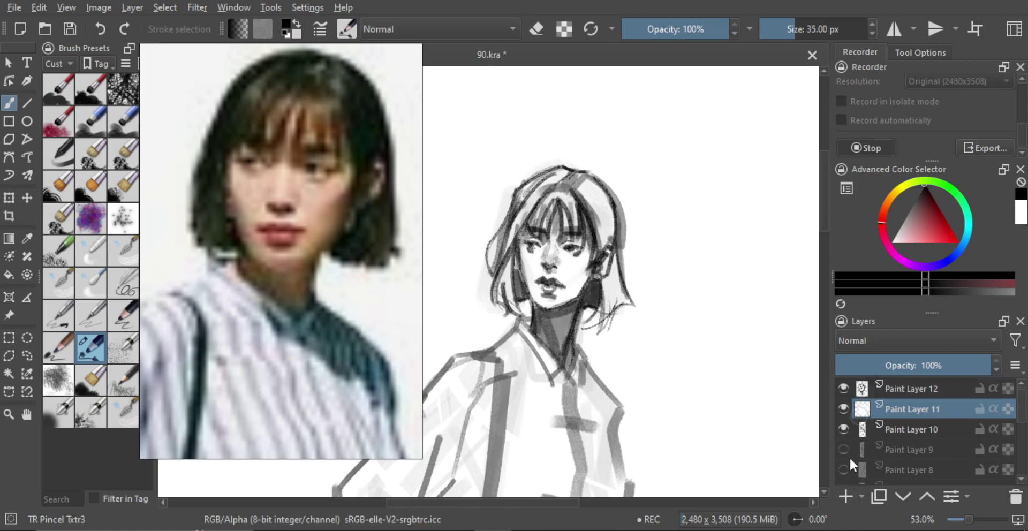
click(844, 495)
key(ctrl+z)
drag(911, 234, 891, 241)
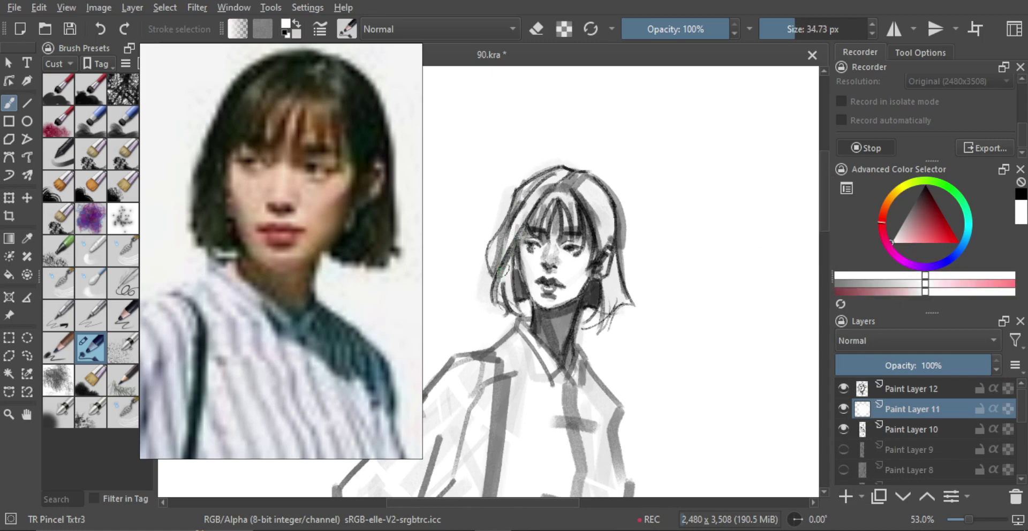
mouse_move(530, 200)
mouse_down()
mouse_move(502, 260)
mouse_move(513, 256)
mouse_move(496, 262)
mouse_up()
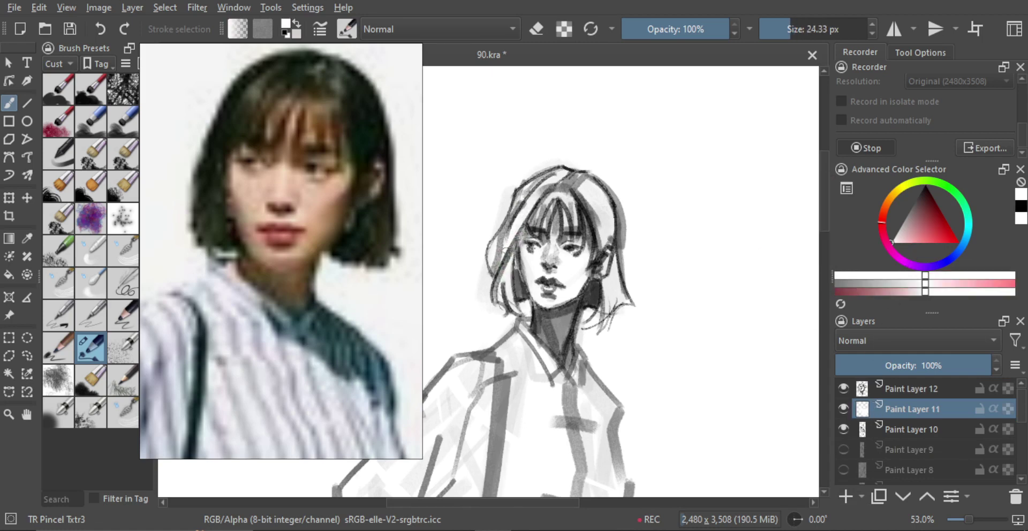
mouse_move(530, 188)
mouse_down()
mouse_move(515, 221)
mouse_move(519, 197)
mouse_move(538, 192)
mouse_move(519, 213)
mouse_up()
Paint white over the grey sketch marks in the parting, fringe and ear-side hair, adjusting the brush size to about 19 px.
mouse_move(567, 185)
mouse_down()
mouse_move(555, 189)
mouse_move(580, 174)
mouse_up()
mouse_move(556, 235)
mouse_down()
mouse_move(544, 209)
mouse_move(528, 216)
mouse_move(522, 245)
mouse_move(518, 269)
mouse_up()
key(ctrl+z)
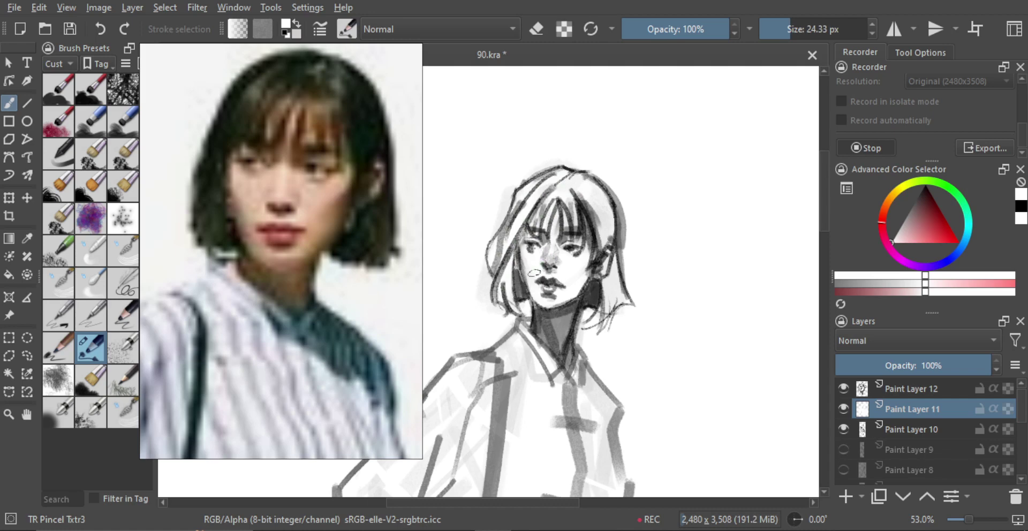
mouse_move(563, 228)
mouse_down()
mouse_move(578, 225)
mouse_move(594, 249)
mouse_move(597, 235)
mouse_up()
mouse_move(582, 199)
mouse_down()
mouse_move(593, 227)
mouse_move(589, 199)
mouse_move(600, 187)
mouse_move(605, 203)
mouse_up()
shift+drag(603, 266, 609, 242)
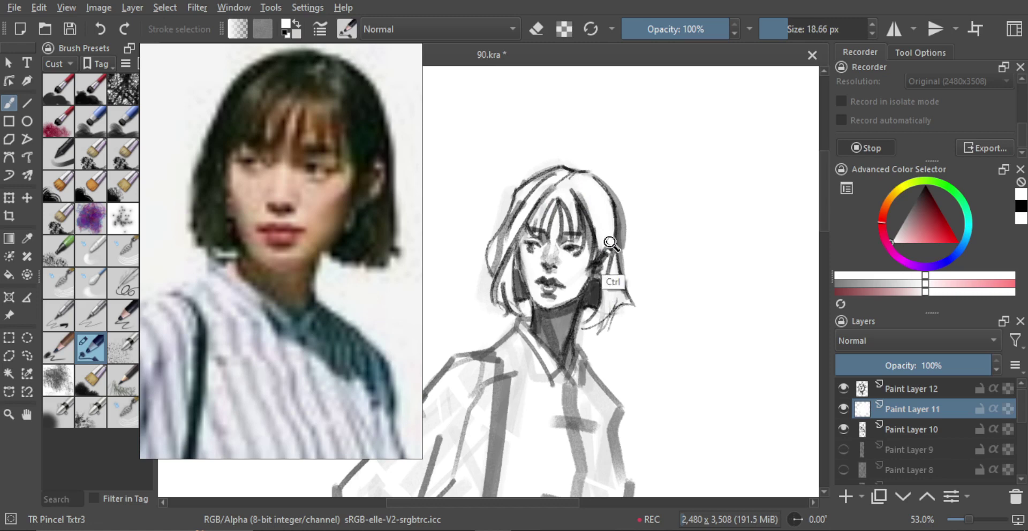
Examine the figure in horizontally mirrored view and restore the normal orientation.
ctrl+drag(612, 244, 611, 300)
ctrl+drag(611, 265, 622, 284)
scroll(600, 231, up, 4)
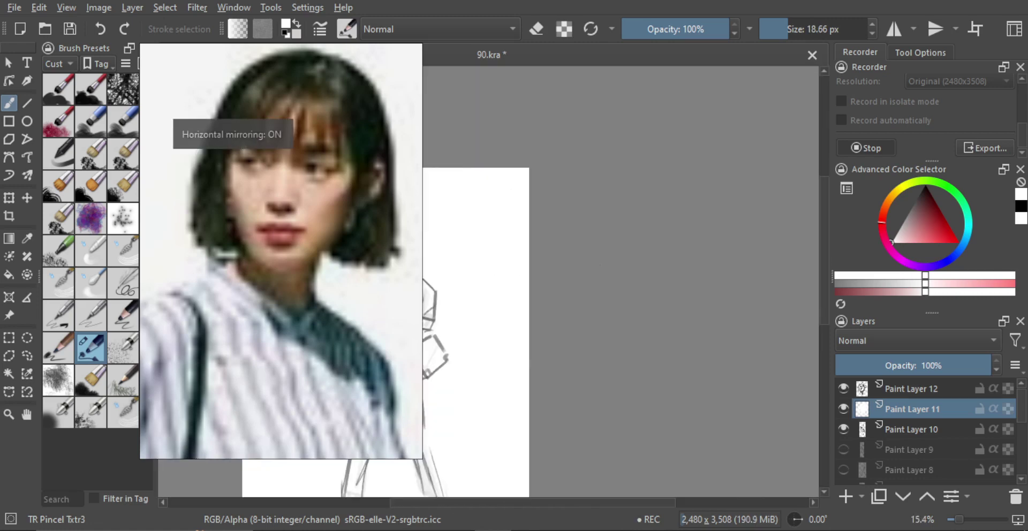
key(m)
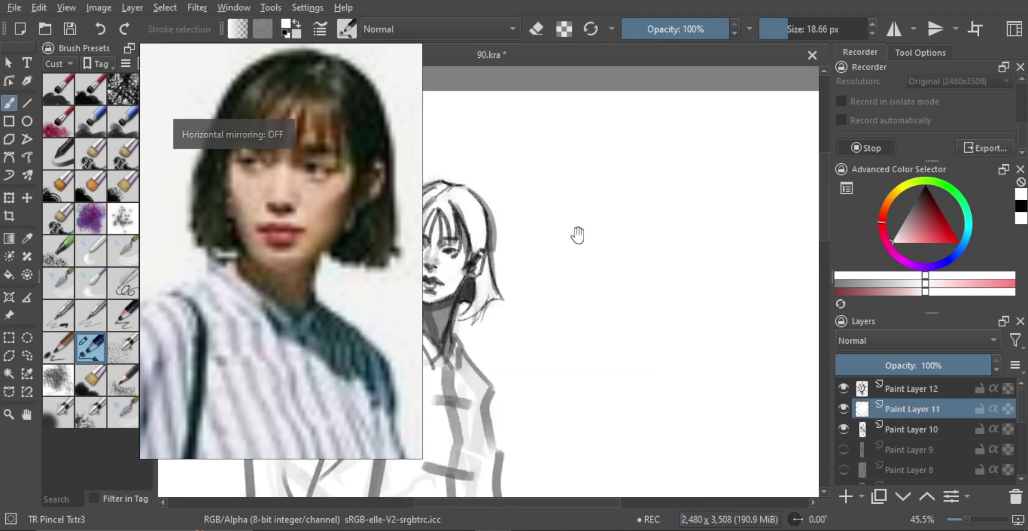
drag(578, 234, 672, 262)
ctrl+drag(605, 260, 606, 253)
drag(580, 291, 612, 286)
Erase the grey underpainting along the ear-side edge of the hair on Paint Layer 10 and add a new layer above Paint Layer 11.
shift+drag(610, 254, 617, 253)
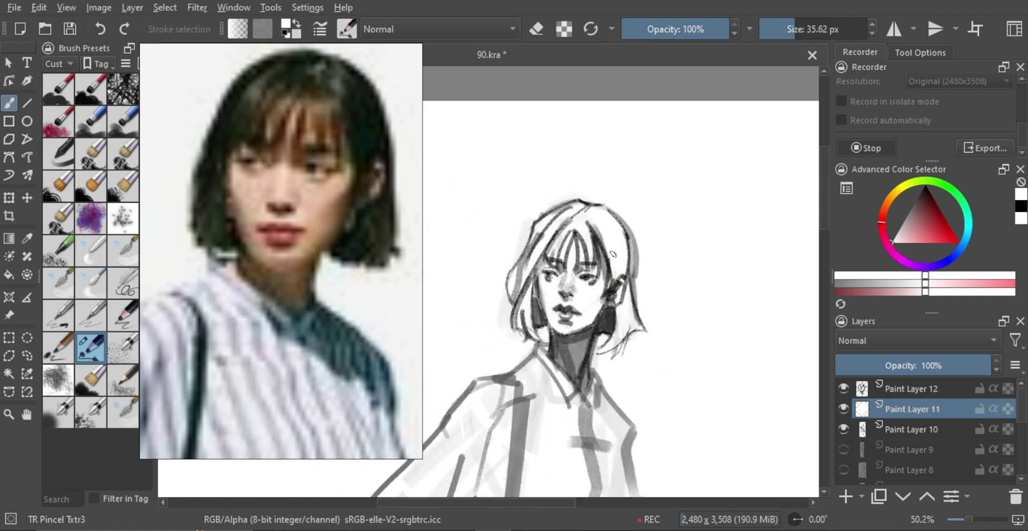
click(888, 431)
key(e)
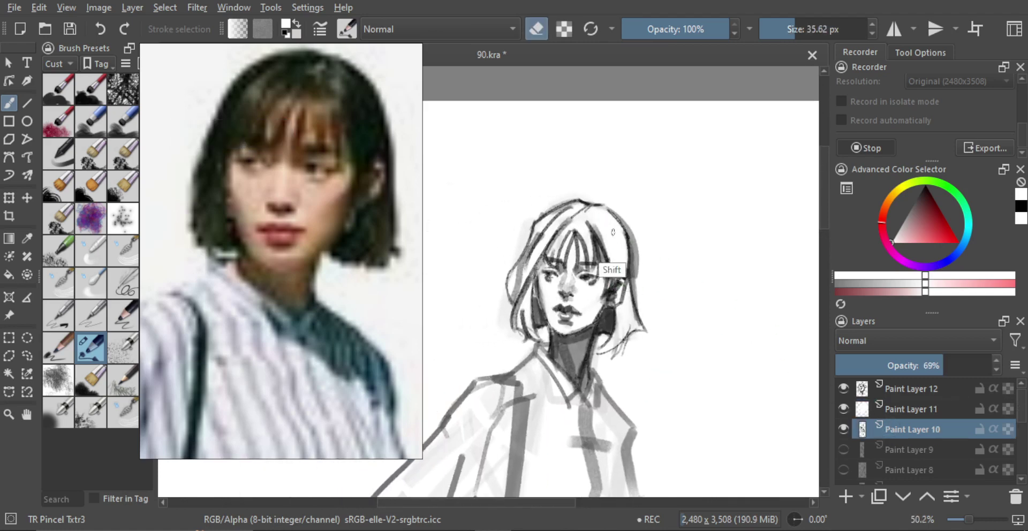
click(907, 408)
click(846, 495)
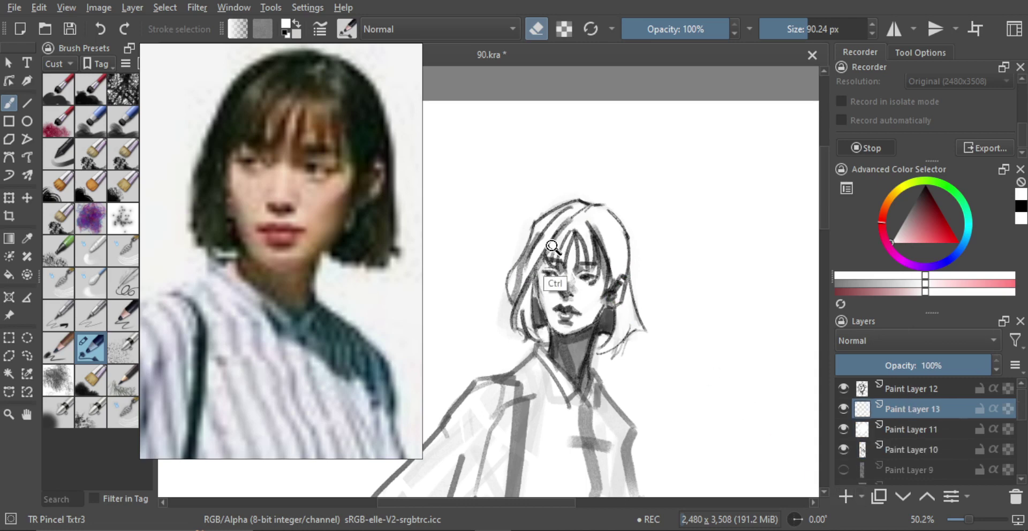
Change the brush colour to black and try a dark stroke of about 10 px in the hair opposite the ear on Paint Layer 13.
scroll(556, 246, up, 1)
mouse_move(559, 254)
mouse_down()
mouse_move(548, 256)
mouse_move(555, 269)
mouse_move(539, 271)
mouse_up()
drag(552, 268, 536, 267)
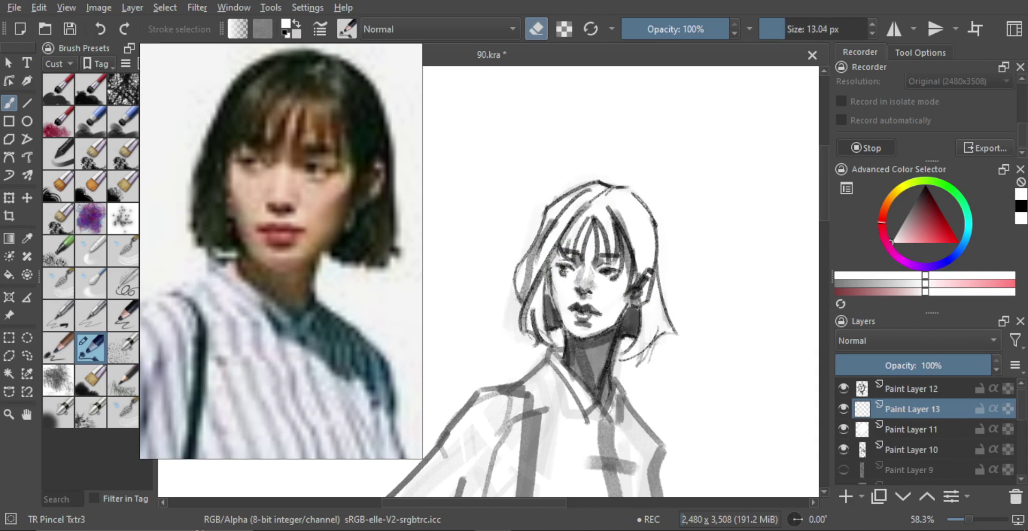
click(866, 387)
key(e)
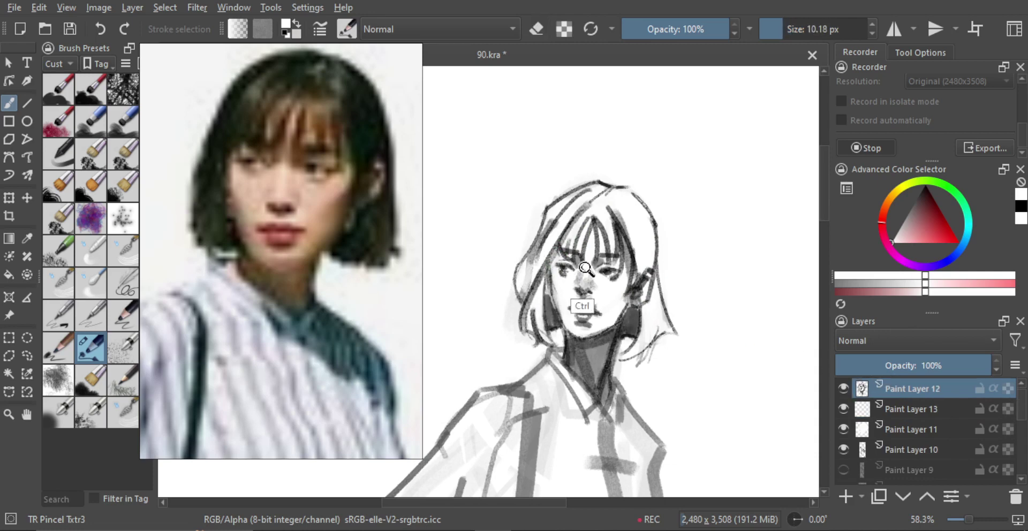
key(Page_Down)
drag(921, 213, 926, 147)
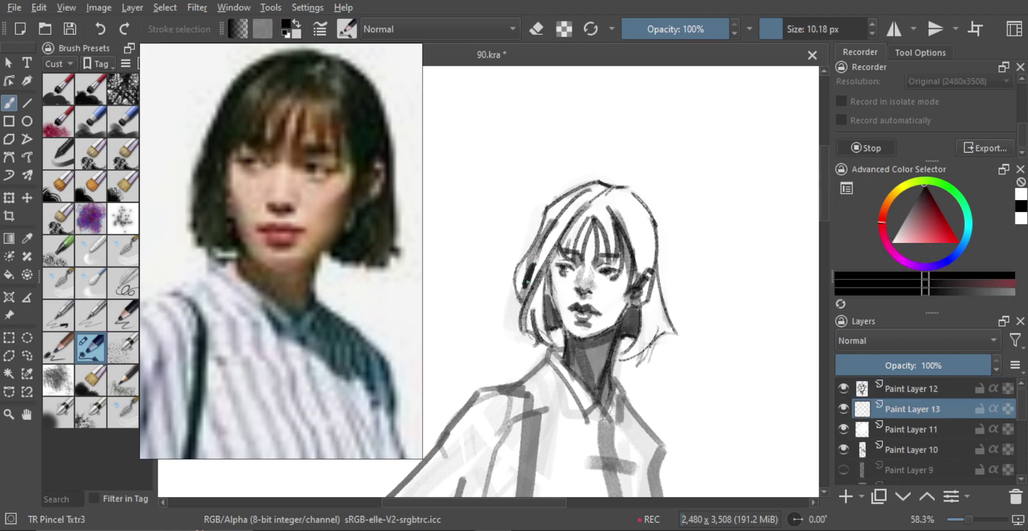
key(e)
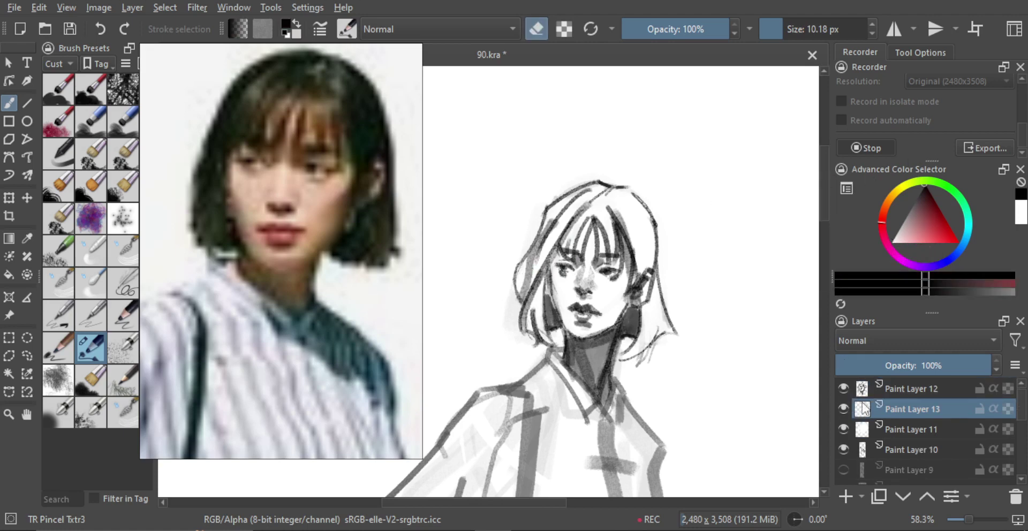
On Paint Layer 12, erase the inner sketch lines in the hair opposite the ear with a small eraser up to about 9 px.
key(Page_Up)
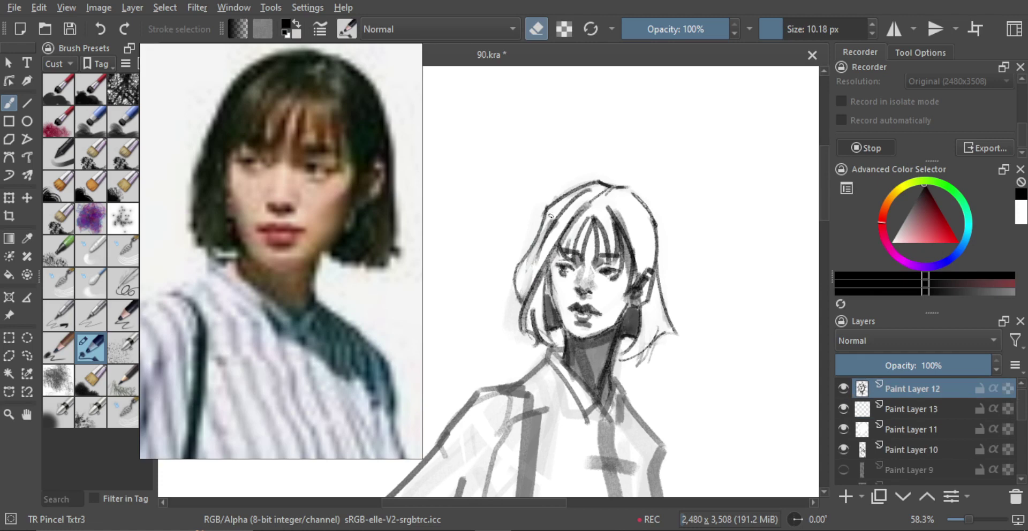
key(ctrl)
drag(547, 228, 543, 228)
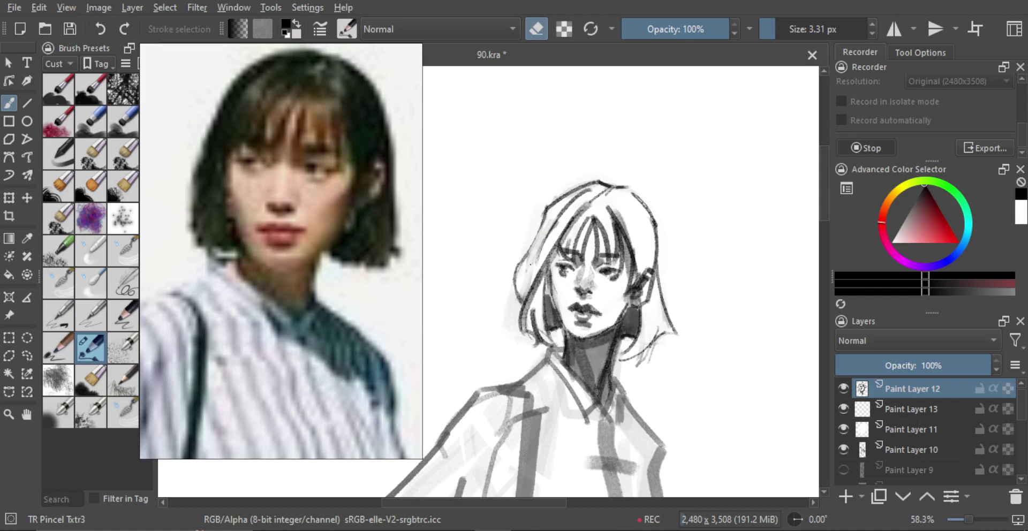
key(bracketleft)
key(bracketright)
key(bracketright)
key(bracketright)
key(bracketright)
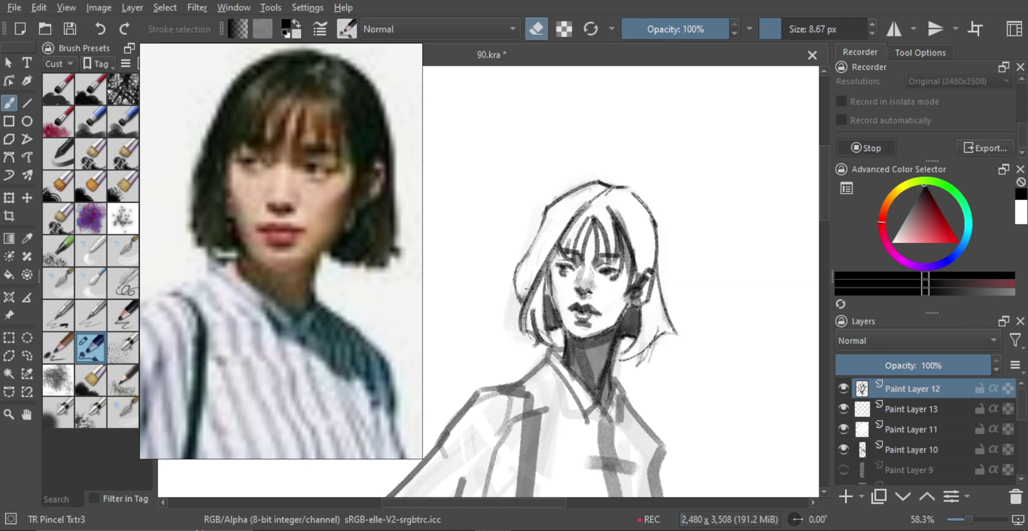
On Paint Layer 13, shade the hair opposite the ear from the temple down to the tips with a black brush of about 23 px.
click(904, 409)
key(e)
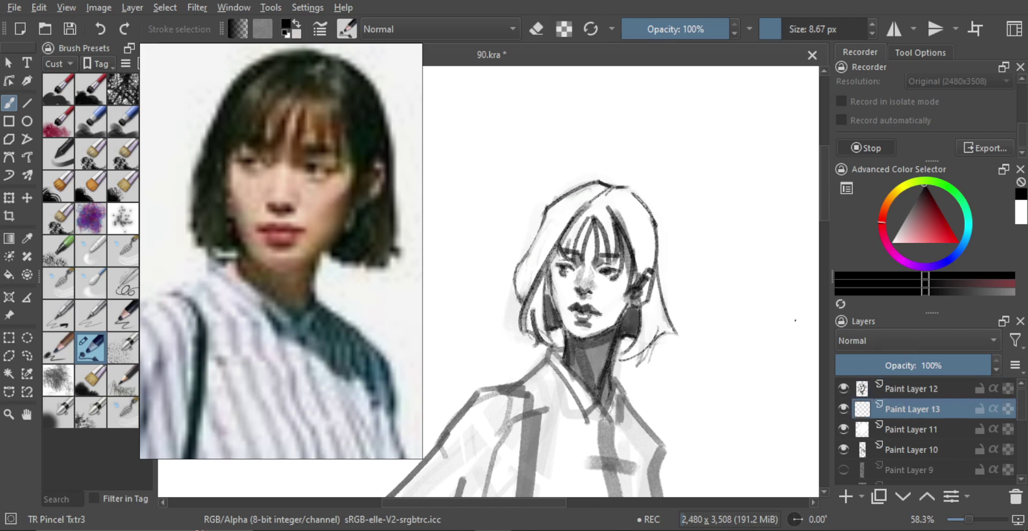
key(bracketright)
key(bracketright)
key(bracketright)
key(bracketright)
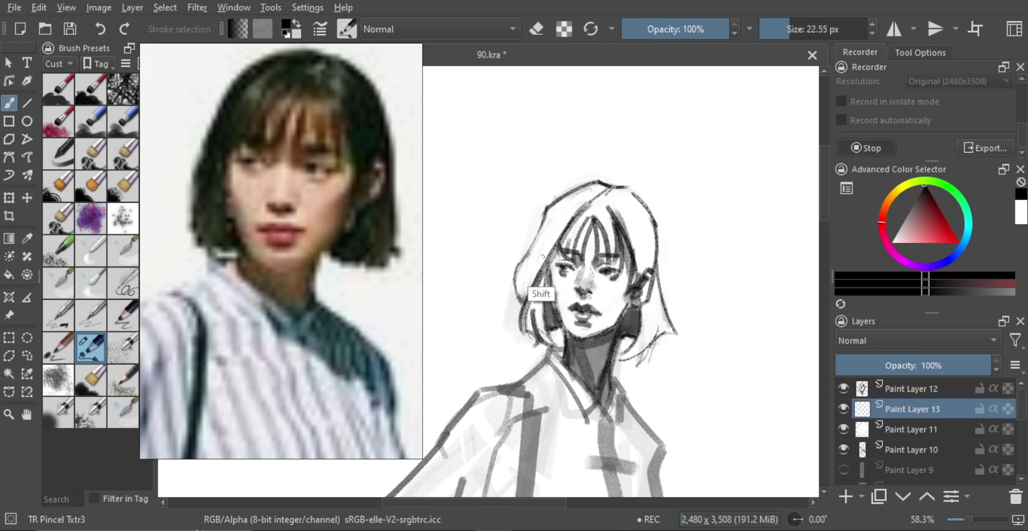
drag(558, 222, 535, 269)
key(ctrl+z)
drag(559, 238, 526, 275)
key(ctrl+z)
mouse_move(527, 261)
mouse_down()
mouse_move(524, 291)
mouse_move(531, 312)
mouse_move(537, 305)
mouse_move(530, 325)
mouse_up()
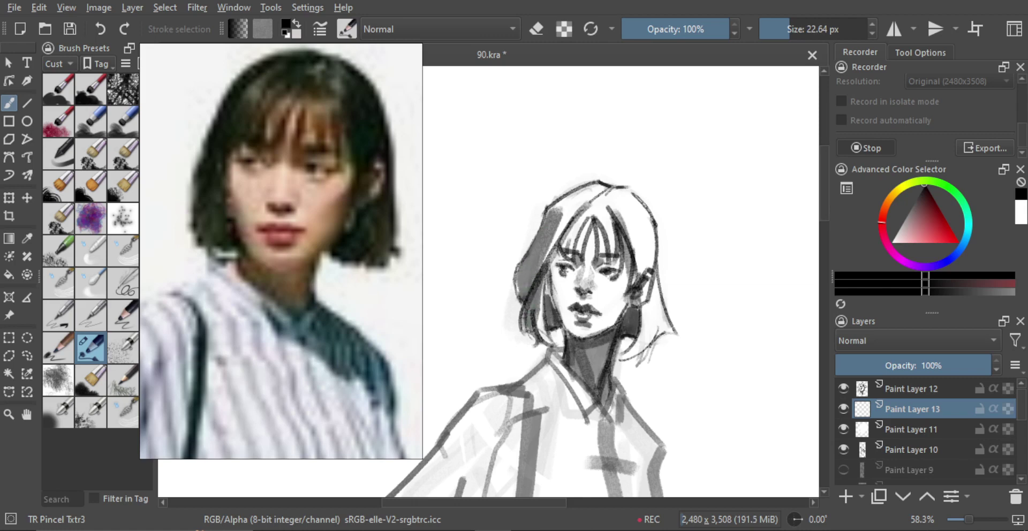
Darken the hair tips beside the cheek opposite the ear with short strokes at 22.64 px.
drag(545, 287, 537, 333)
drag(547, 294, 544, 323)
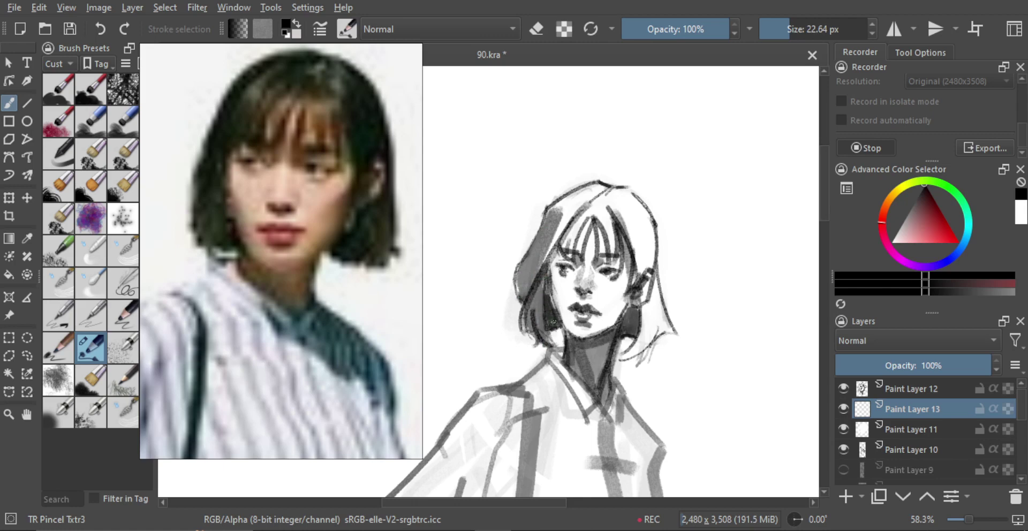
key(e)
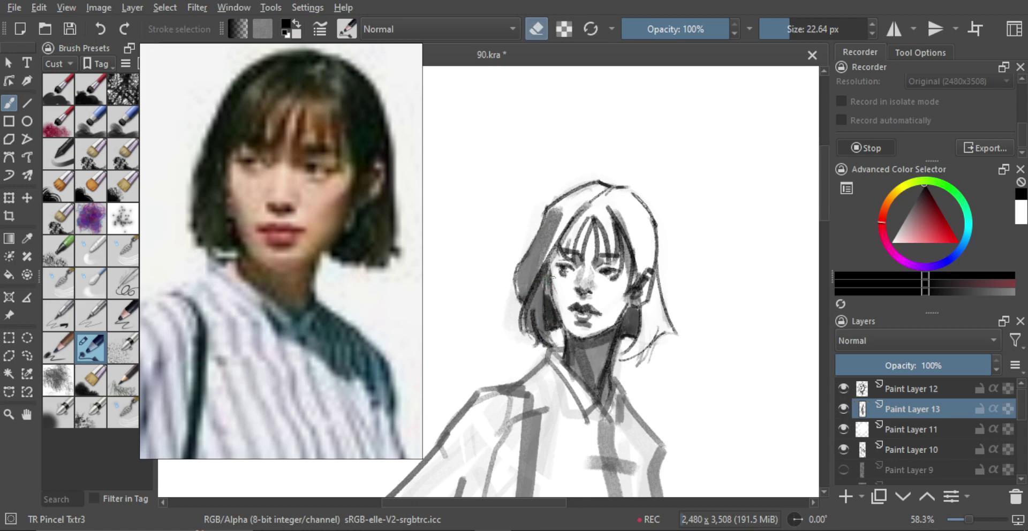
key(e)
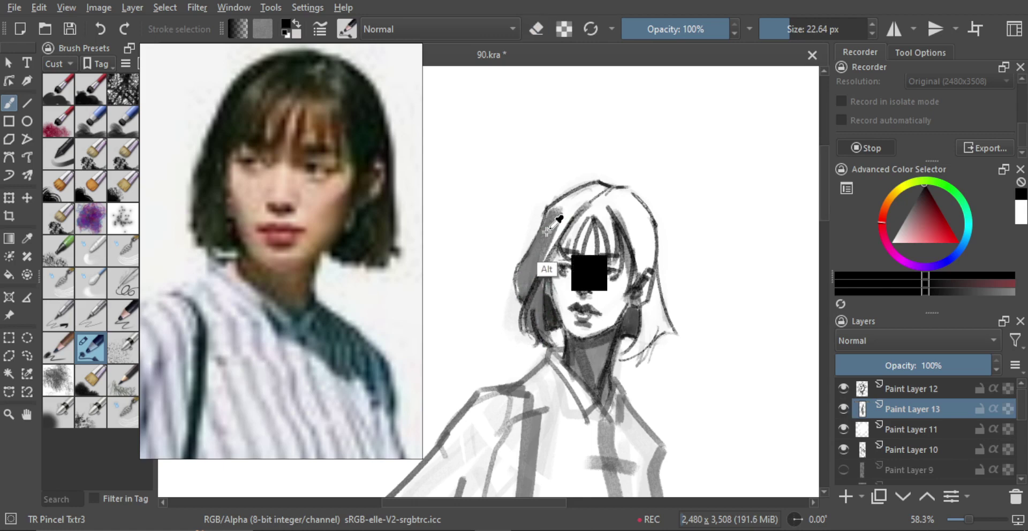
Sample the grey of the shaded hair and fill the crown up to the parting, reducing the brush to about 11 px.
ctrl+click(533, 254)
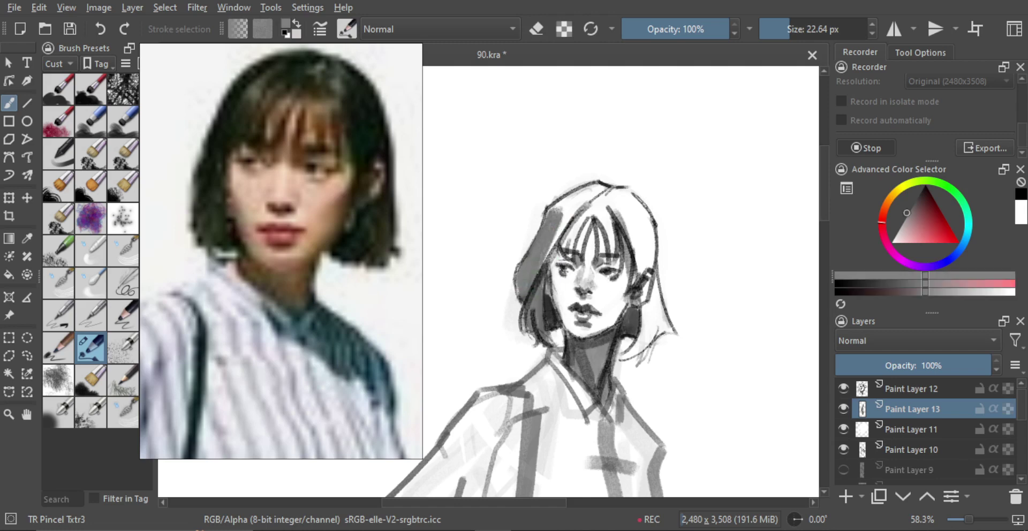
mouse_move(562, 215)
mouse_down()
mouse_move(562, 230)
mouse_move(581, 203)
mouse_move(541, 220)
mouse_move(594, 186)
mouse_move(581, 215)
mouse_up()
mouse_move(587, 262)
shift+mouse_down()
mouse_move(578, 271)
mouse_move(582, 214)
shift+mouse_up()
drag(572, 247, 608, 190)
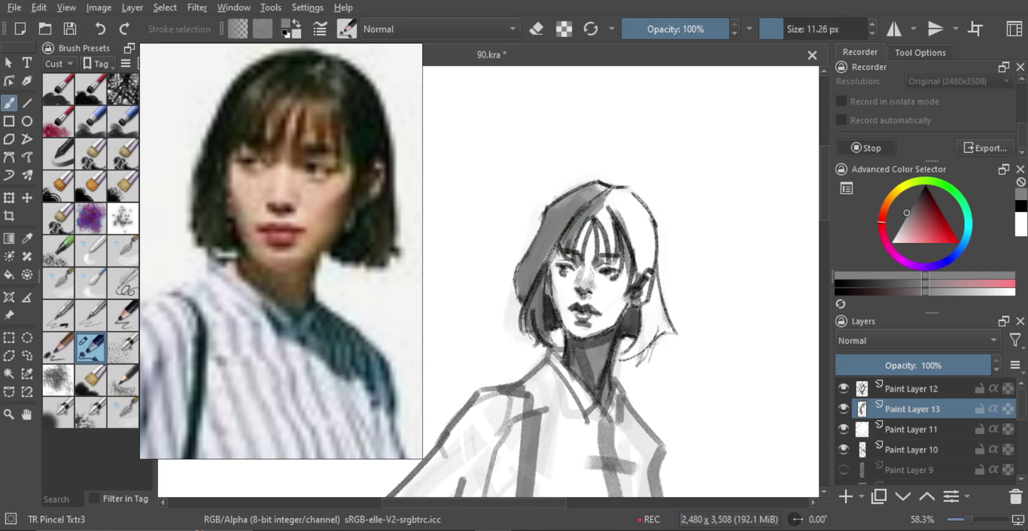
Shade the fringe strands and the area around the parting in grey with the 11.26 px brush.
drag(611, 252, 602, 207)
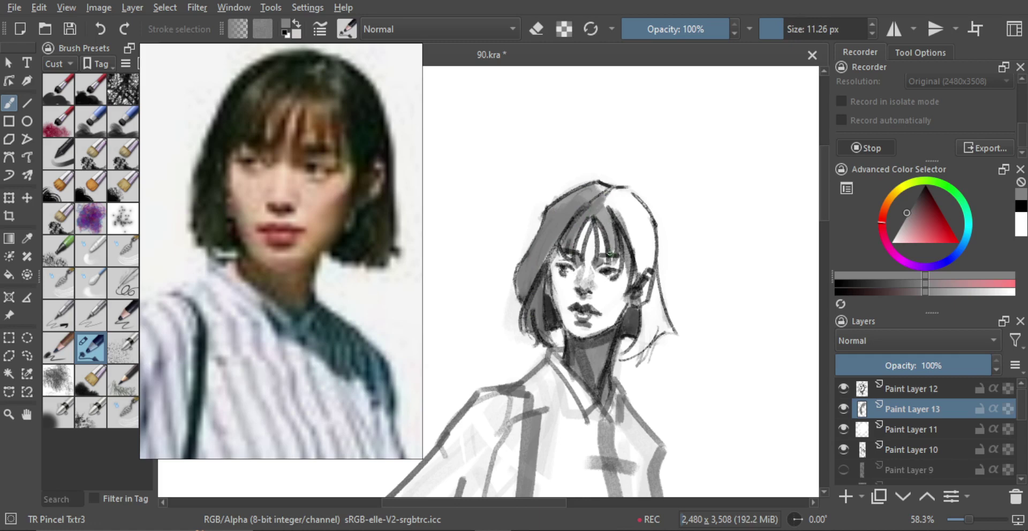
mouse_move(609, 253)
mouse_down()
mouse_move(607, 196)
mouse_move(615, 206)
mouse_up()
drag(591, 192, 569, 201)
drag(609, 247, 616, 247)
Fill the ear-side hair with grey from the parting over the crown down to the ear.
mouse_move(615, 207)
mouse_down()
mouse_move(630, 228)
mouse_move(632, 206)
mouse_move(632, 215)
mouse_up()
drag(632, 198, 650, 221)
drag(639, 262, 647, 261)
mouse_move(638, 218)
mouse_down()
mouse_move(637, 261)
mouse_move(633, 220)
mouse_up()
mouse_move(641, 267)
mouse_down()
mouse_move(647, 235)
mouse_move(640, 261)
mouse_up()
drag(644, 263, 646, 227)
drag(640, 272, 634, 281)
Fill the hair behind and below the ear down to the flicked tips with grey, using a brush of about 19 px.
drag(650, 318, 649, 319)
drag(654, 282, 630, 354)
mouse_move(658, 299)
mouse_down()
mouse_move(644, 348)
mouse_move(657, 311)
mouse_move(624, 327)
mouse_move(656, 285)
mouse_move(649, 323)
mouse_up()
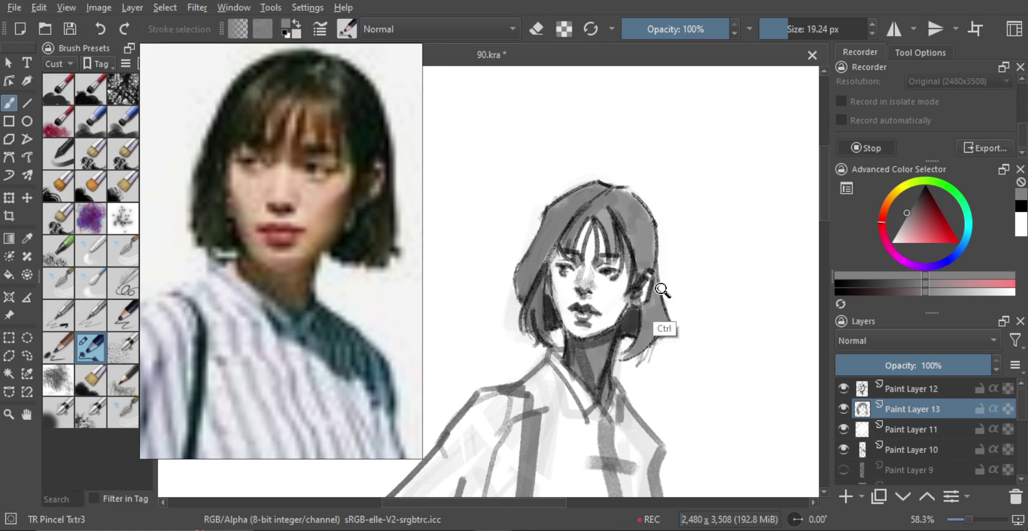
Set the colour to black, lock the alpha of Paint Layer 13 and try a gradient over the hair.
scroll(665, 326, down, 5)
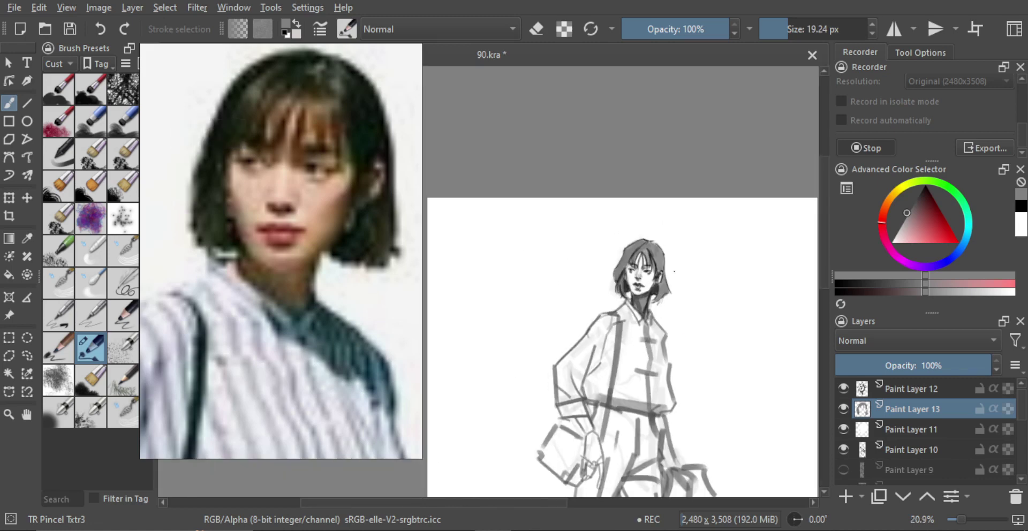
scroll(695, 236, up, 3)
click(940, 218)
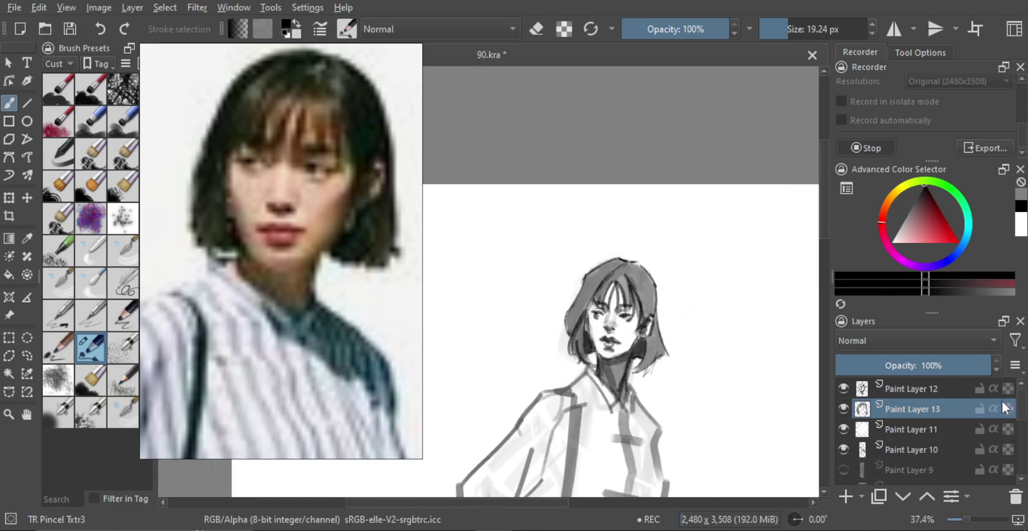
key(g)
mouse_move(722, 267)
mouse_down()
mouse_move(700, 273)
mouse_move(707, 259)
mouse_up()
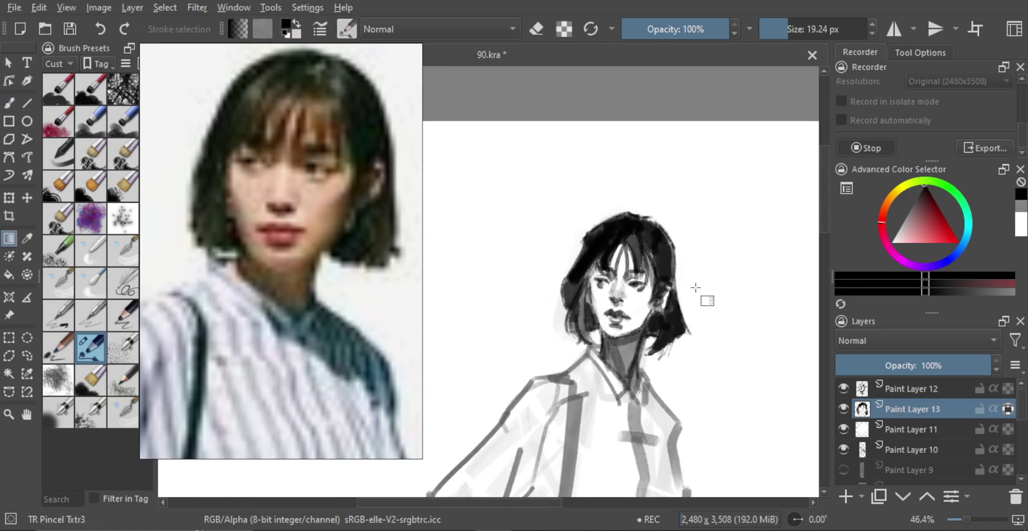
key(ctrl+z)
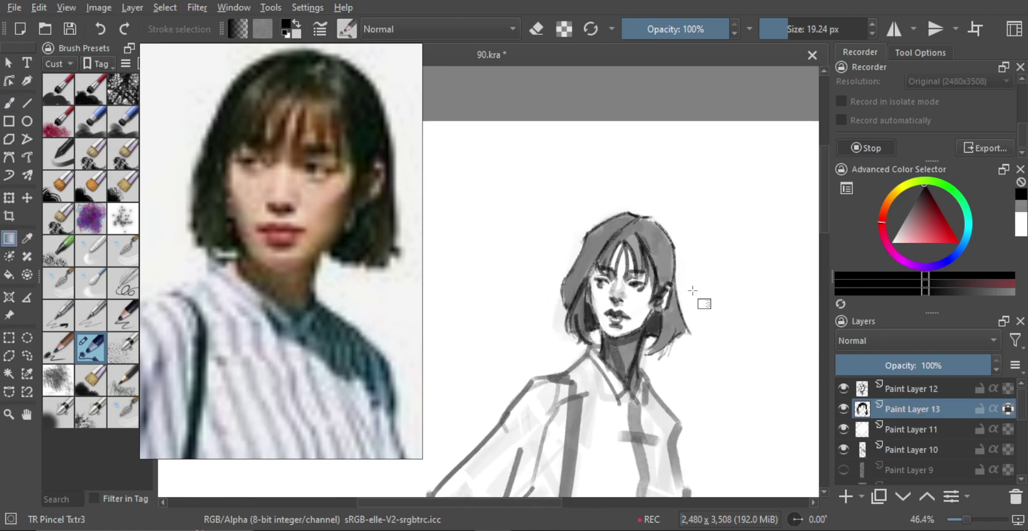
Darken the hair softly with the TR Smooth Skin brush, enlarging it to about 385 px.
click(64, 417)
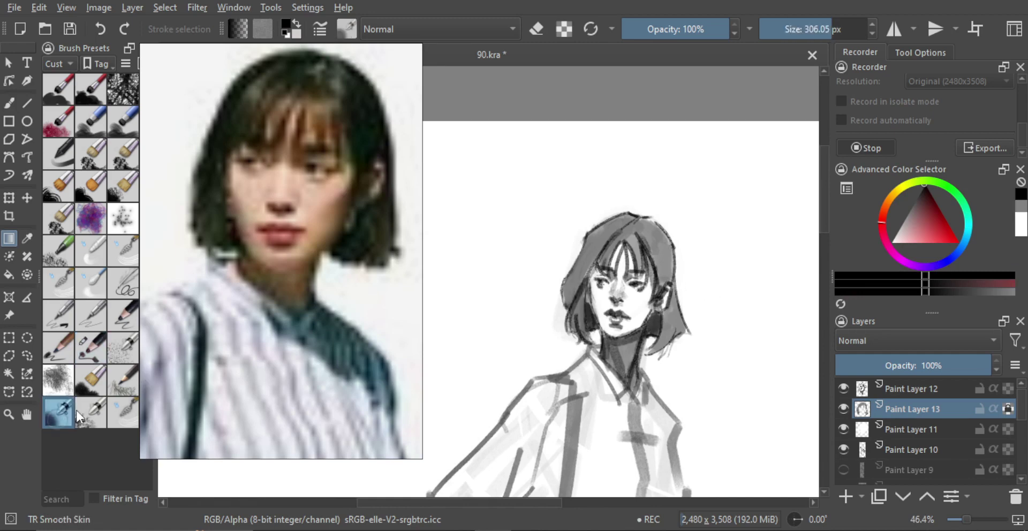
drag(650, 333, 651, 351)
key(b)
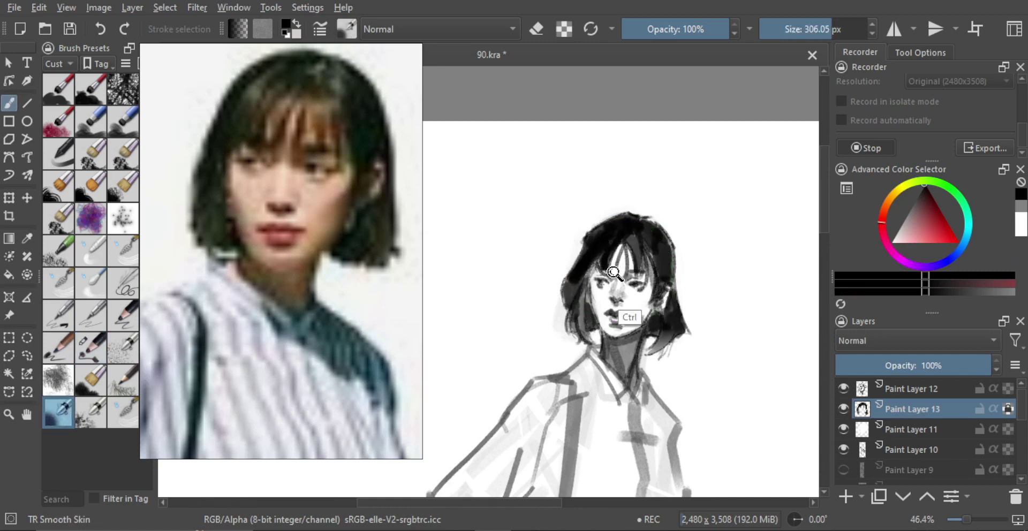
key(ctrl+z)
key(])
mouse_move(611, 255)
mouse_down()
mouse_move(642, 256)
mouse_move(674, 345)
mouse_up()
key(ctrl+z)
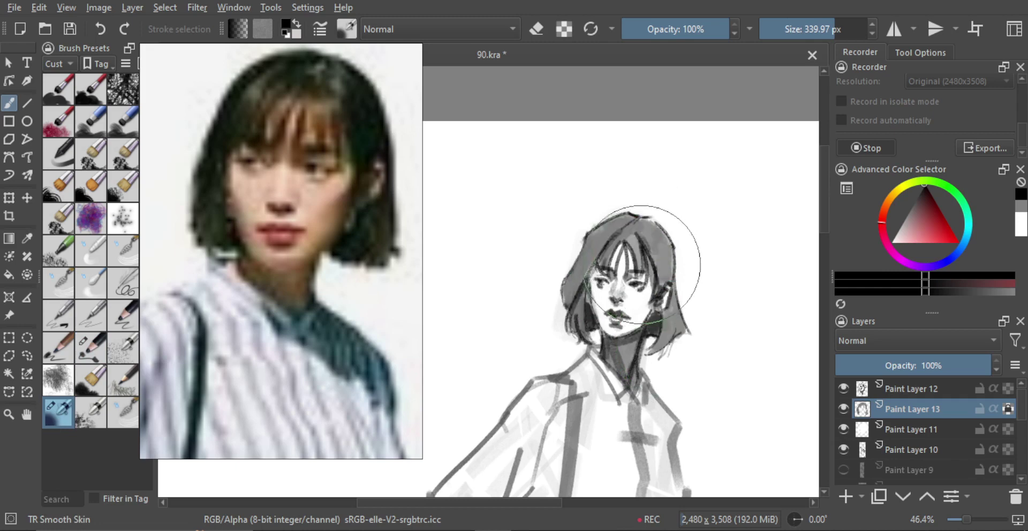
mouse_move(673, 228)
shift+mouse_down()
mouse_move(697, 228)
mouse_move(617, 308)
shift+mouse_up()
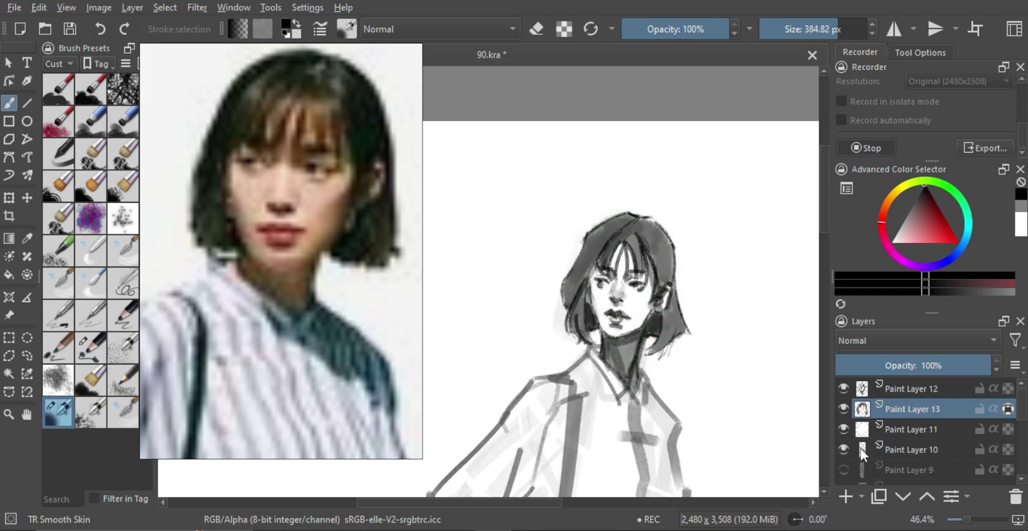
Add a paint layer above Paint Layer 13 and paint soft white highlights across the crown, trimming them with an eraser of about 94 px.
click(846, 496)
scroll(596, 371, up, 3)
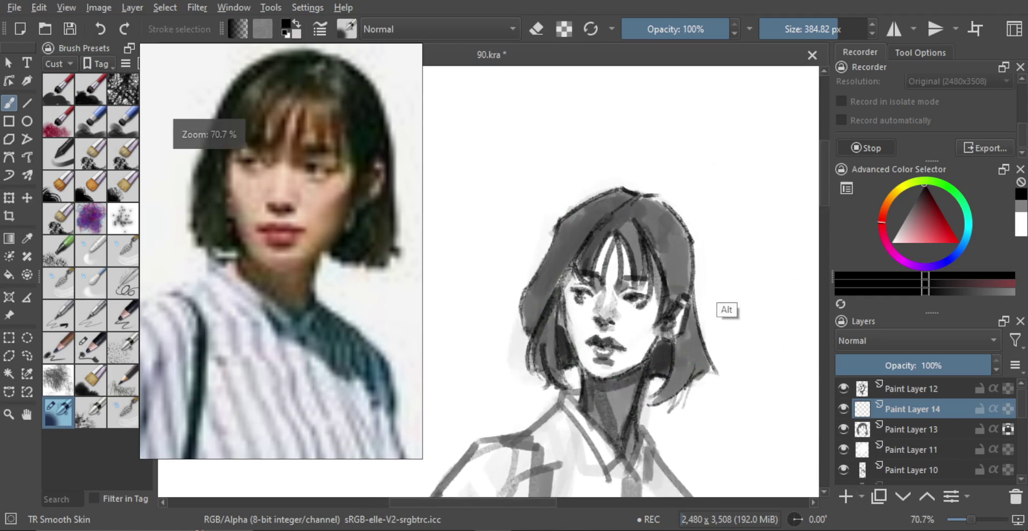
shift+drag(692, 257, 594, 228)
shift+drag(657, 233, 565, 222)
mouse_move(622, 241)
shift+mouse_down()
mouse_move(600, 229)
mouse_move(580, 234)
mouse_move(584, 226)
mouse_move(629, 248)
mouse_move(658, 248)
mouse_move(675, 208)
mouse_move(600, 230)
mouse_move(620, 242)
mouse_move(673, 217)
mouse_move(666, 229)
mouse_move(677, 208)
mouse_move(674, 230)
mouse_move(687, 244)
mouse_move(676, 250)
mouse_move(688, 253)
mouse_move(687, 237)
mouse_move(690, 269)
shift+mouse_up()
key(e)
mouse_move(642, 193)
mouse_down()
mouse_move(659, 215)
mouse_move(625, 207)
mouse_move(596, 260)
mouse_move(612, 271)
mouse_move(621, 246)
mouse_up()
key(ctrl+z)
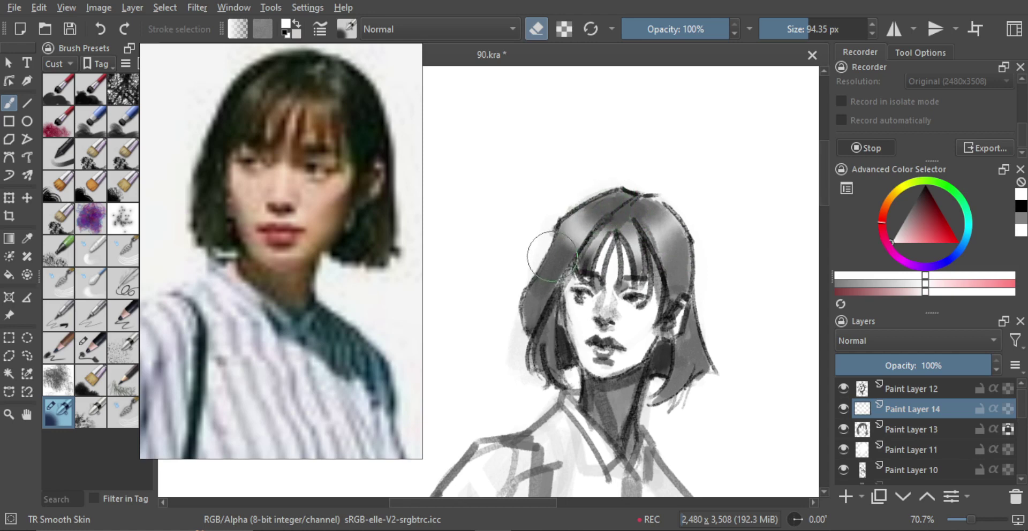
drag(561, 239, 550, 233)
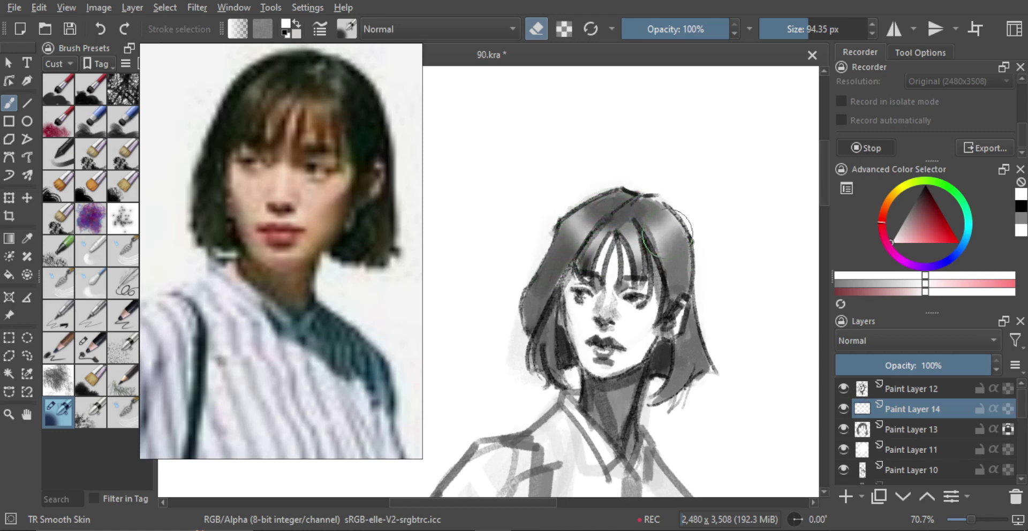
Erase fine strands into the crown highlights on Paint Layer 14 with the TR Pincel Txtr3 brush at about 10 px.
click(91, 348)
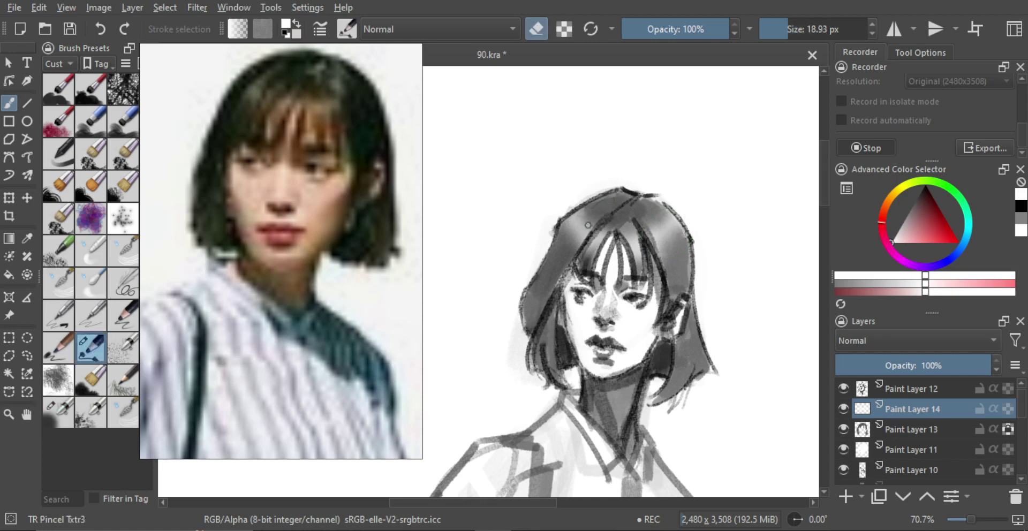
mouse_move(575, 216)
shift+mouse_down()
mouse_move(565, 217)
mouse_move(598, 210)
shift+mouse_up()
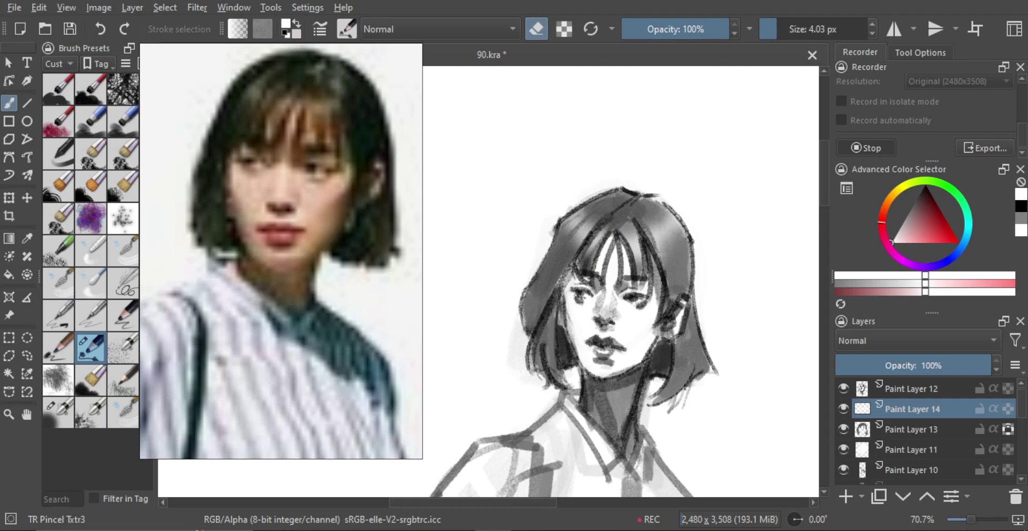
drag(645, 259, 650, 258)
drag(645, 225, 660, 259)
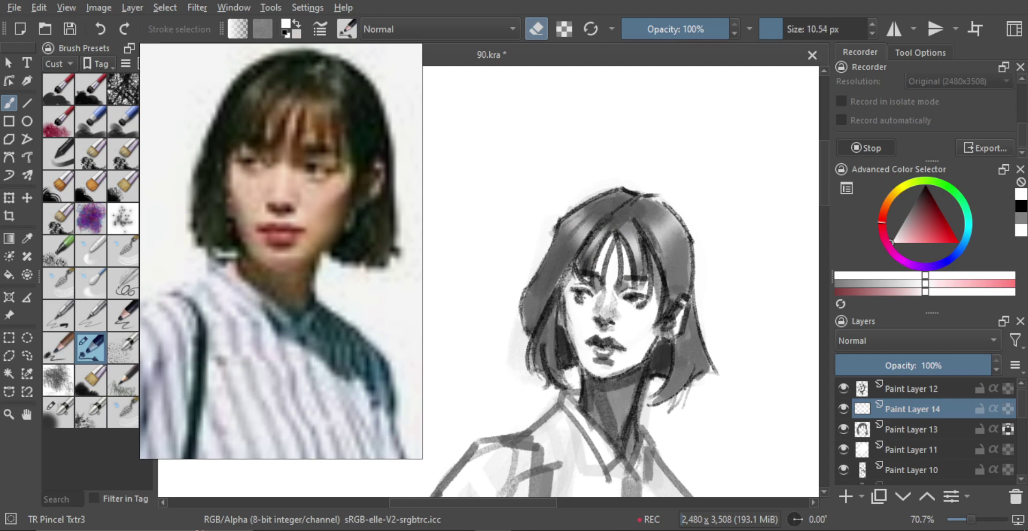
key(ctrl+z)
mouse_move(653, 221)
mouse_down()
mouse_move(671, 246)
mouse_move(644, 258)
mouse_up()
key(ctrl+z)
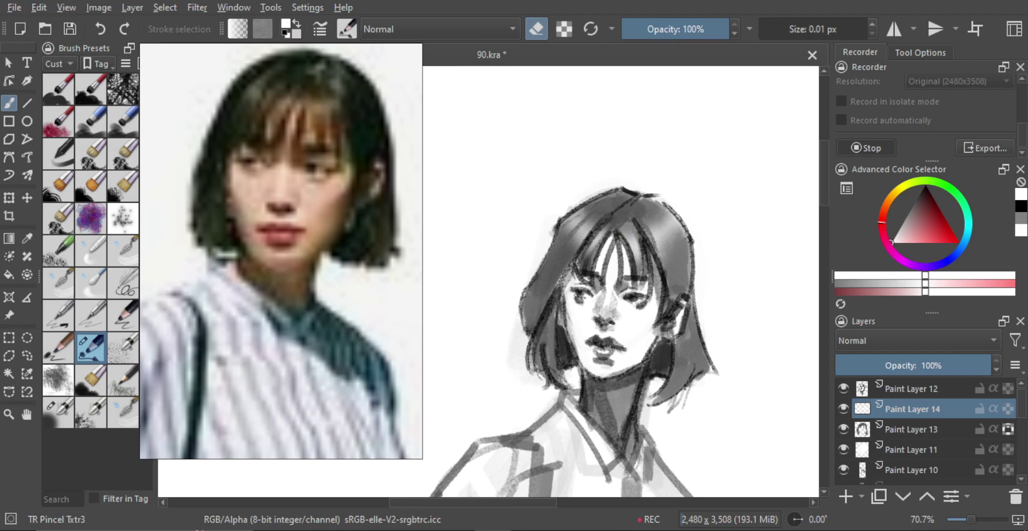
key(bracketright)
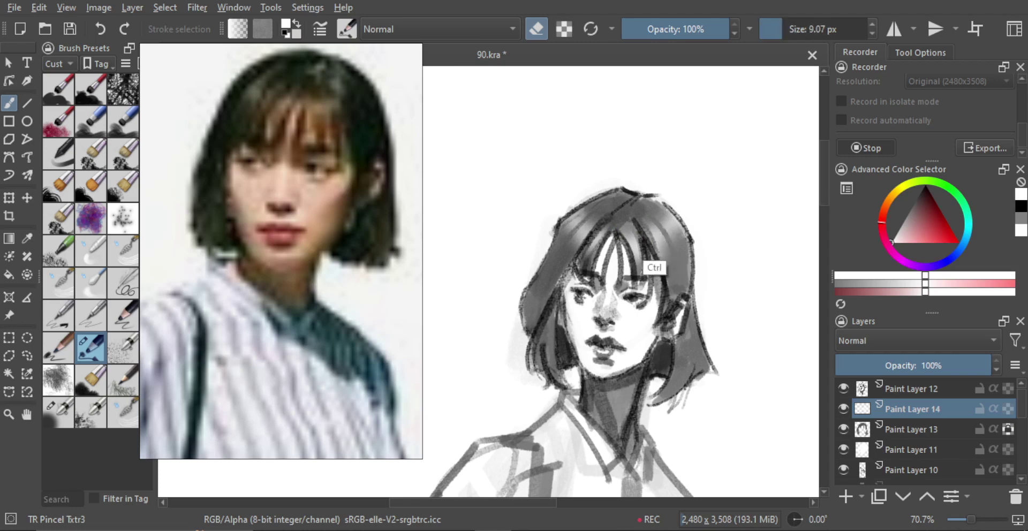
drag(650, 258, 649, 258)
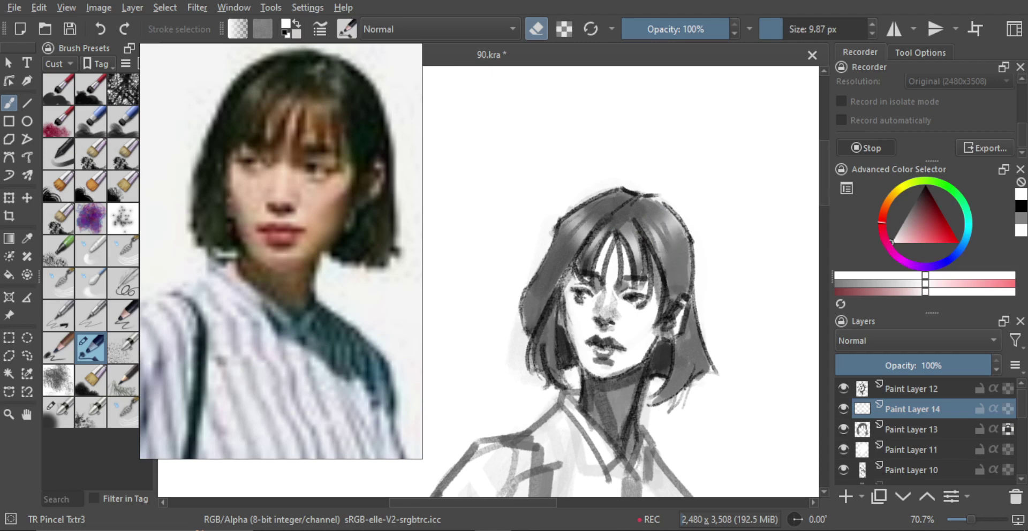
drag(662, 212, 678, 234)
Check the figure's head and hair with the canvas view mirrored horizontally, and restore the normal view.
scroll(693, 225, down, 3)
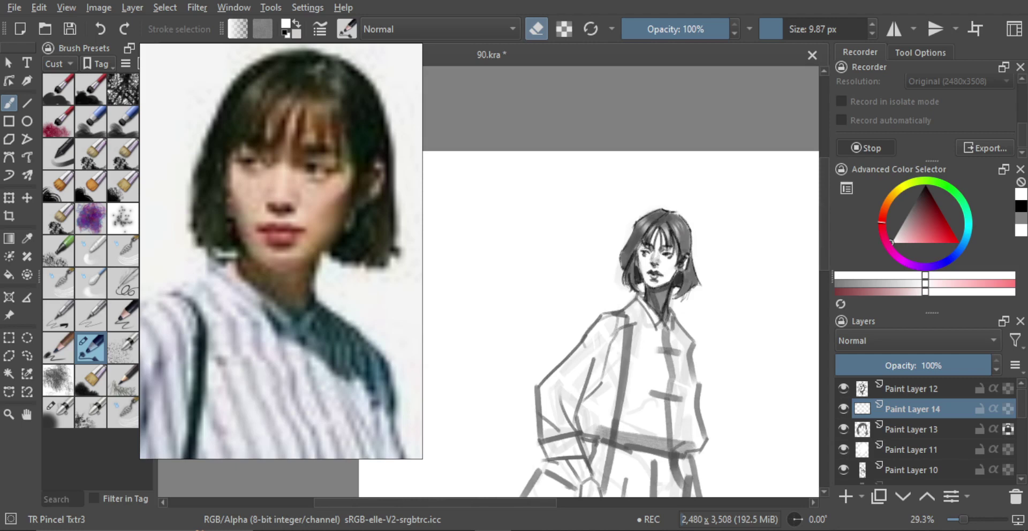
scroll(726, 266, up, 1)
key(m)
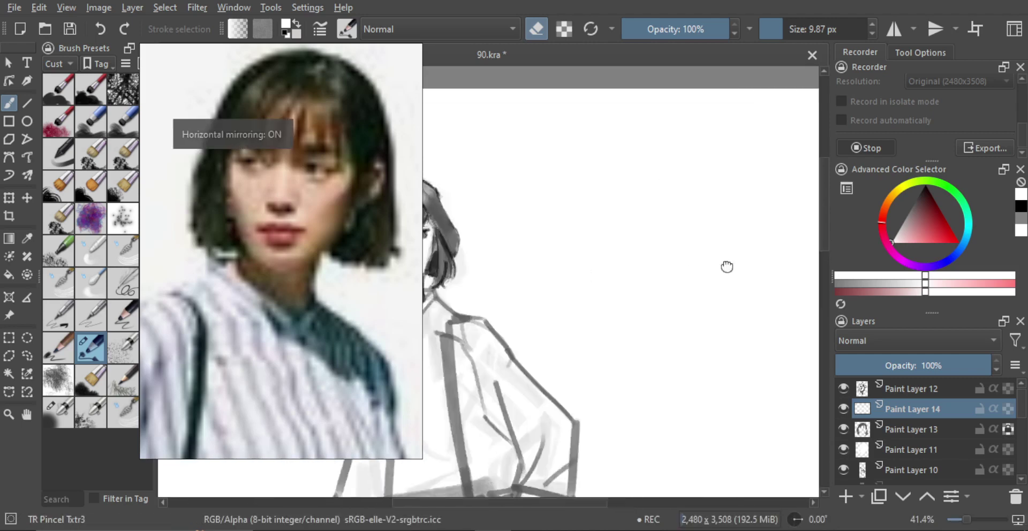
key(m)
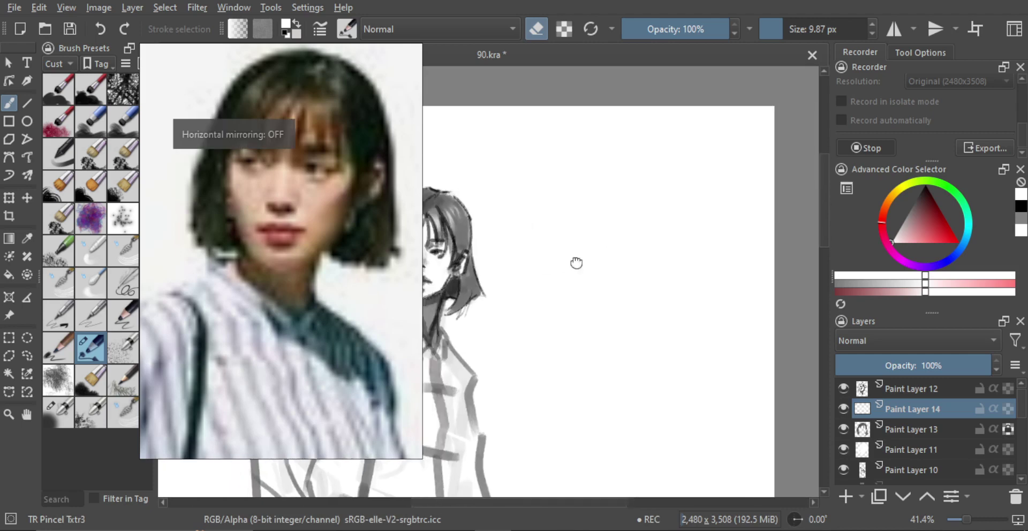
scroll(576, 262, up, 3)
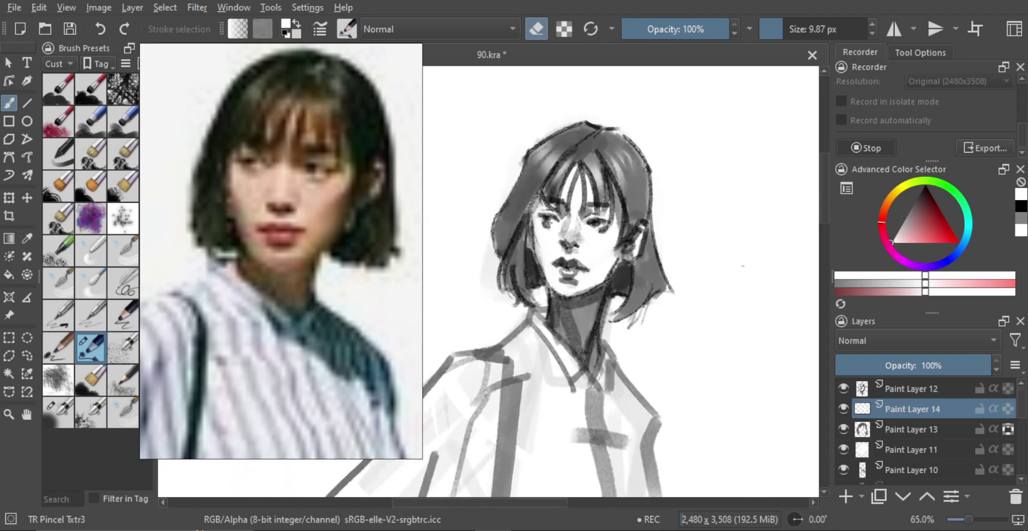
drag(698, 289, 665, 271)
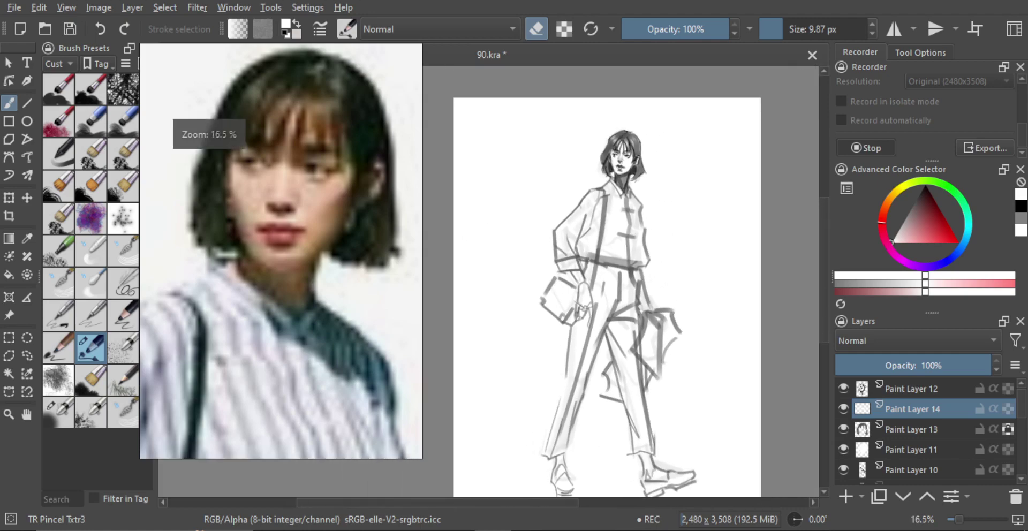
Merge Paint Layers 14, 13 and 11 into one layer.
ctrl+click(899, 430)
ctrl+click(901, 450)
key(ctrl+e)
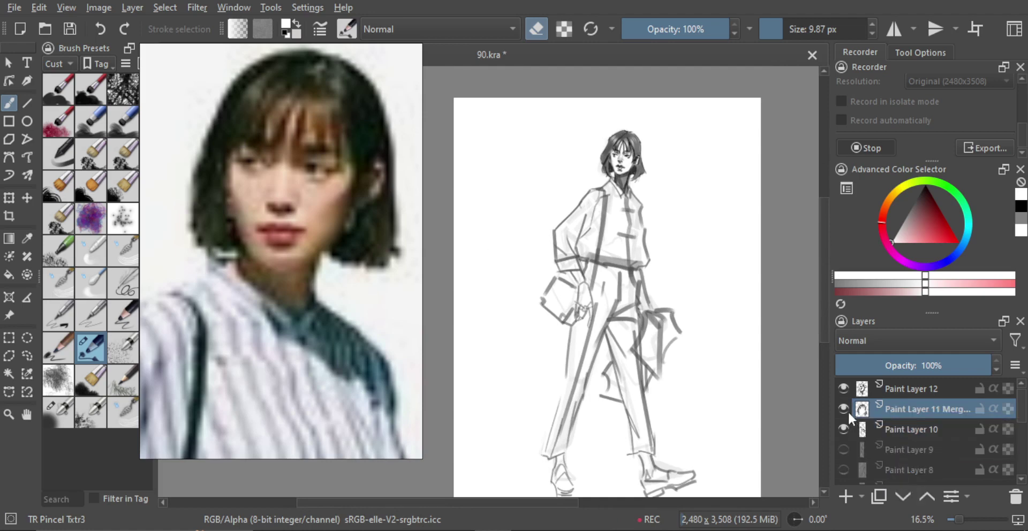
Set the opacity of Paint Layer 10 with the body sketch to 100%.
click(898, 429)
drag(951, 366, 1014, 353)
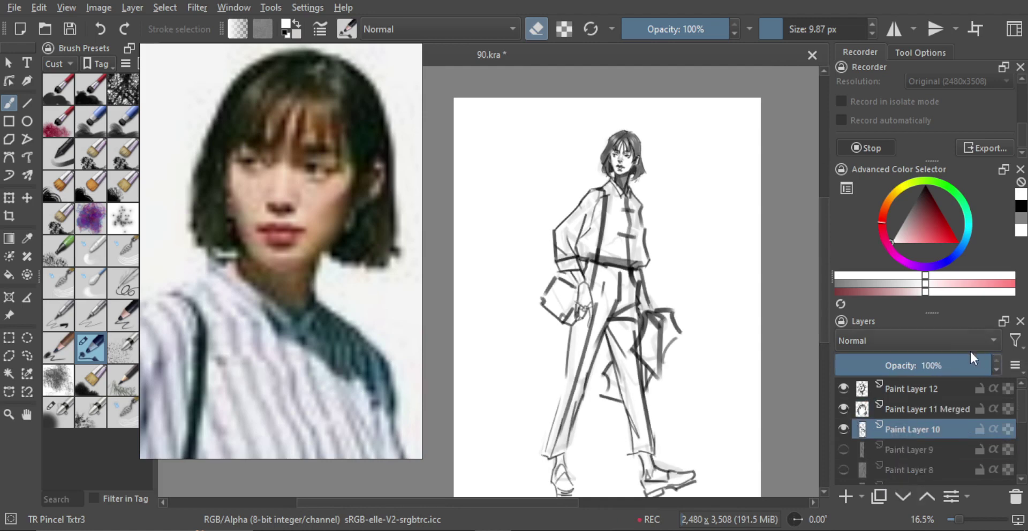
drag(676, 296, 651, 297)
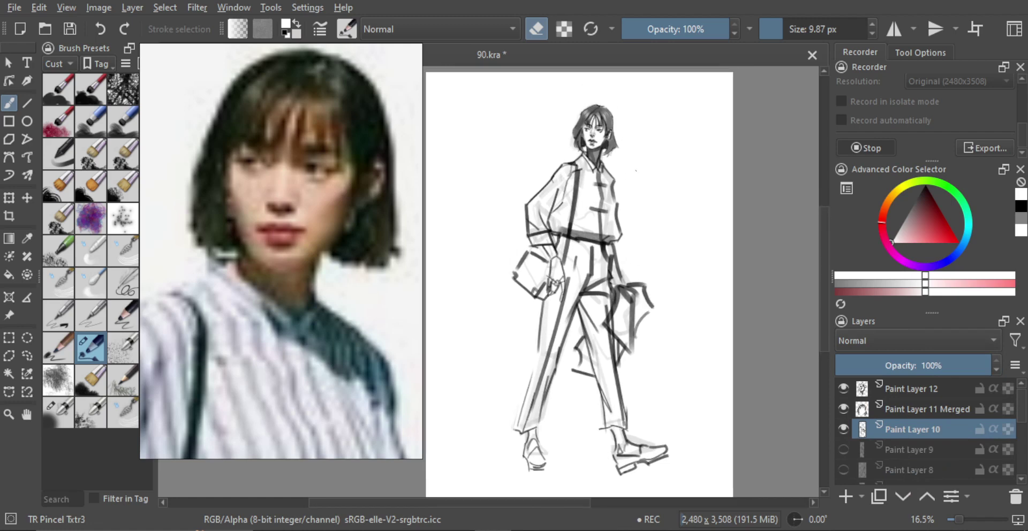
scroll(631, 216, up, 4)
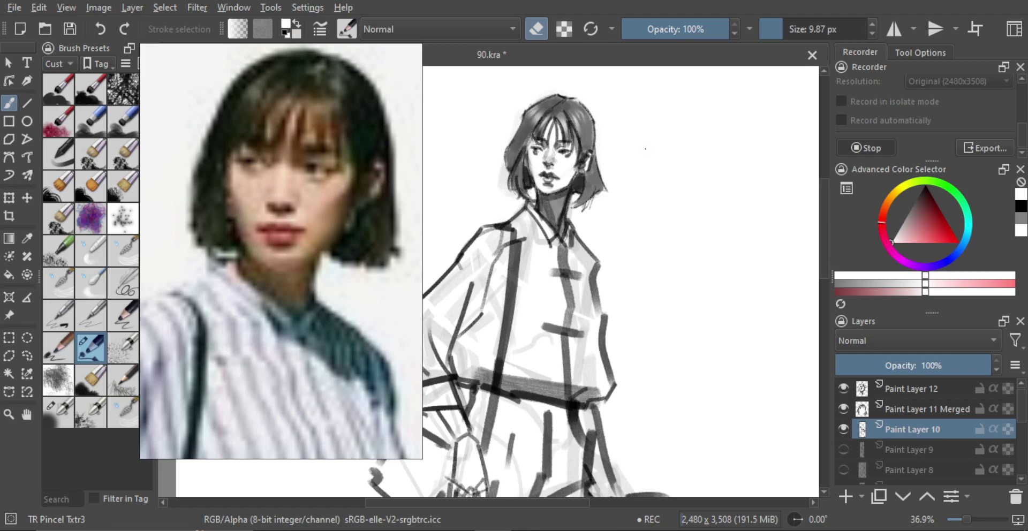
drag(599, 181, 604, 208)
Compare the drawing with the merged hair layer hidden and shown, and add a new paint layer above it.
click(917, 407)
click(843, 410)
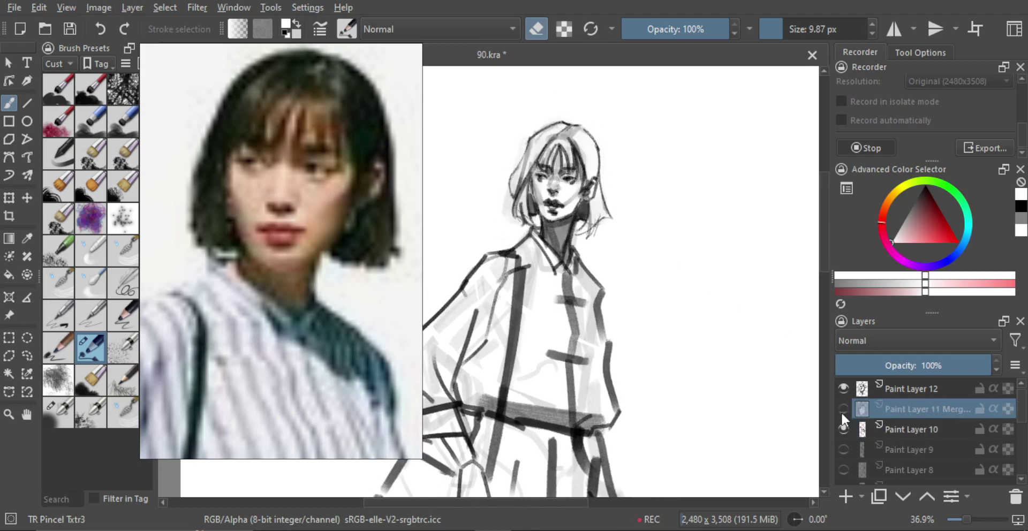
click(843, 410)
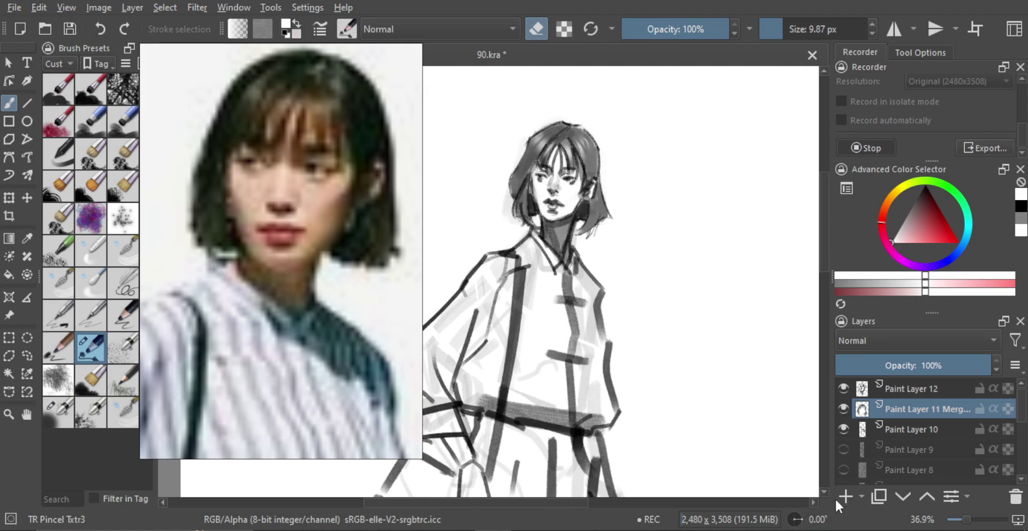
click(844, 496)
scroll(608, 163, up, 5)
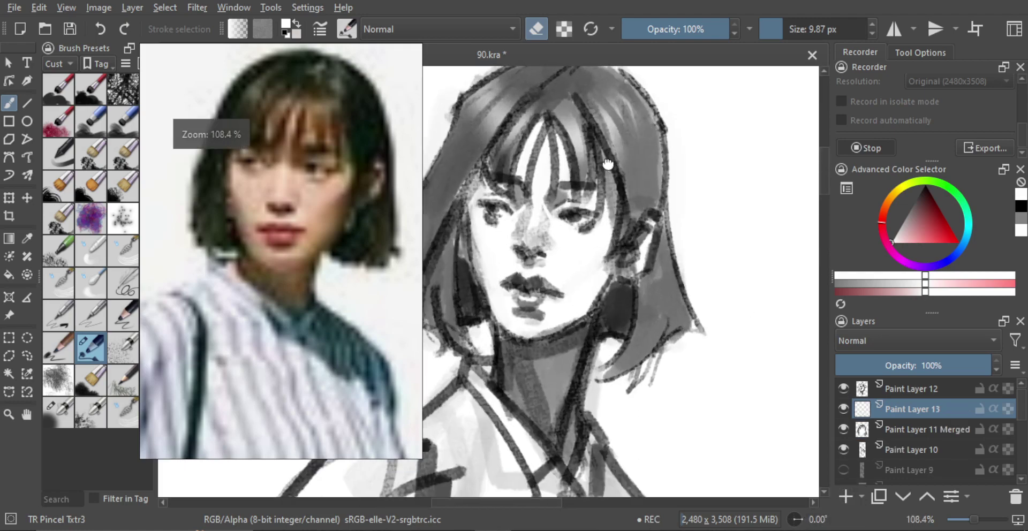
drag(608, 164, 645, 178)
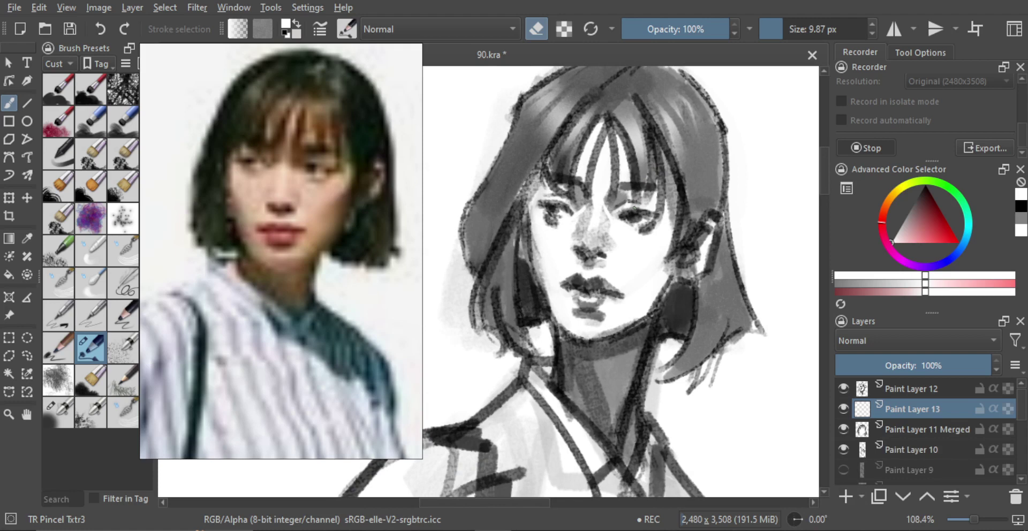
Set up the TR Smooth Skin brush in black at about 114 px and place Paint Layer 13 directly above the merged layer.
key(ctrl+Page_Down)
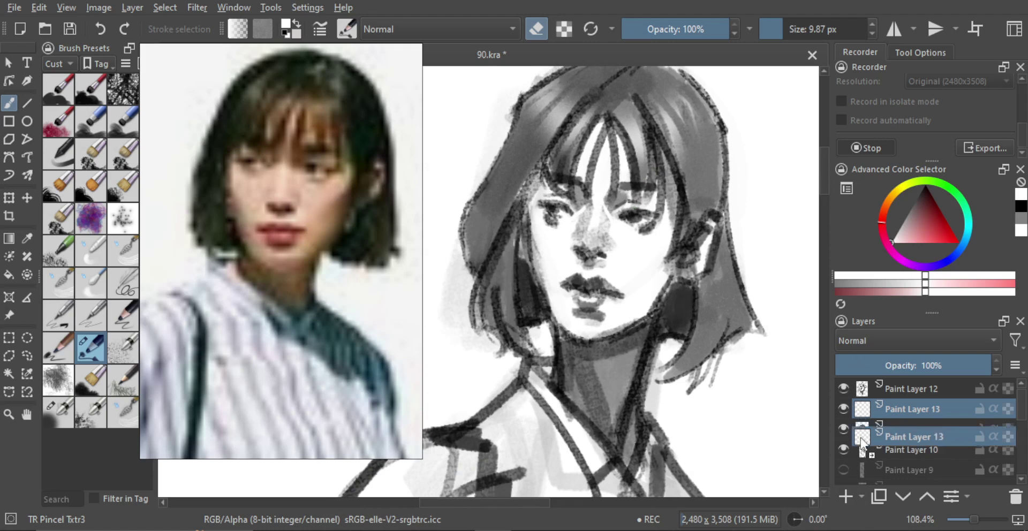
click(61, 418)
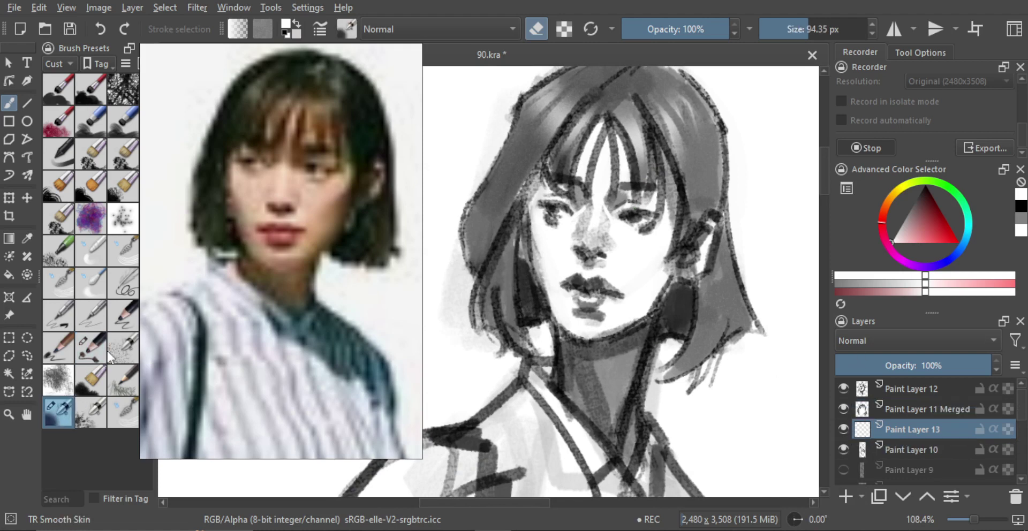
click(924, 185)
key(e)
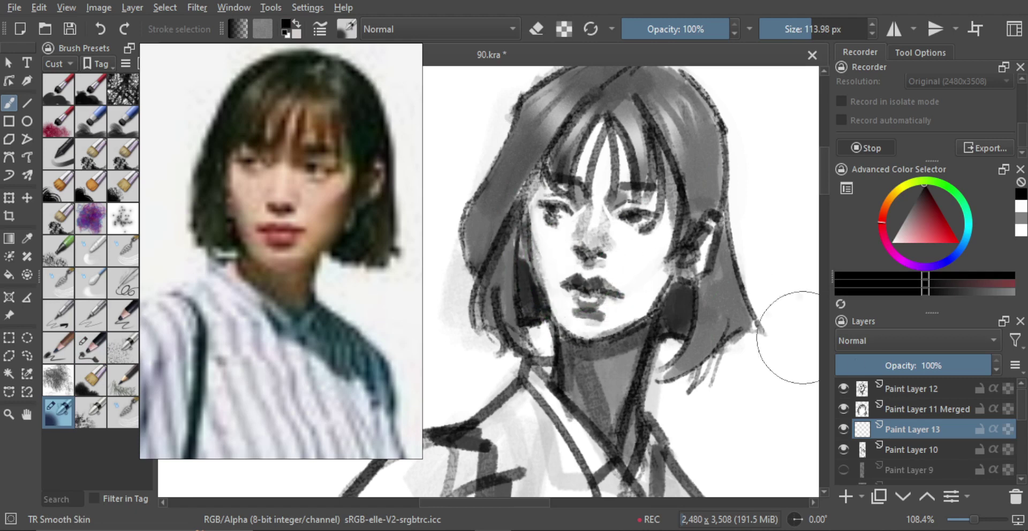
drag(865, 433, 855, 418)
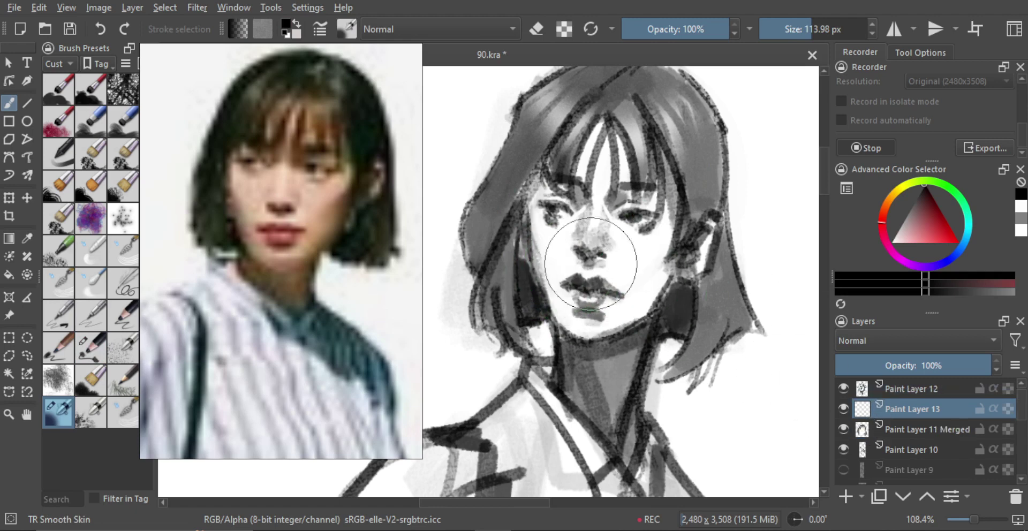
Shade the face softly in black on Paint Layer 13 and erase the light areas around the eyes, nose and cheeks.
mouse_move(577, 206)
mouse_down()
mouse_move(576, 274)
mouse_move(564, 272)
mouse_move(583, 251)
mouse_move(569, 252)
mouse_move(556, 233)
mouse_move(595, 258)
mouse_move(589, 292)
mouse_move(657, 279)
mouse_move(556, 246)
mouse_move(601, 296)
mouse_up()
key(ctrl+z)
key(e)
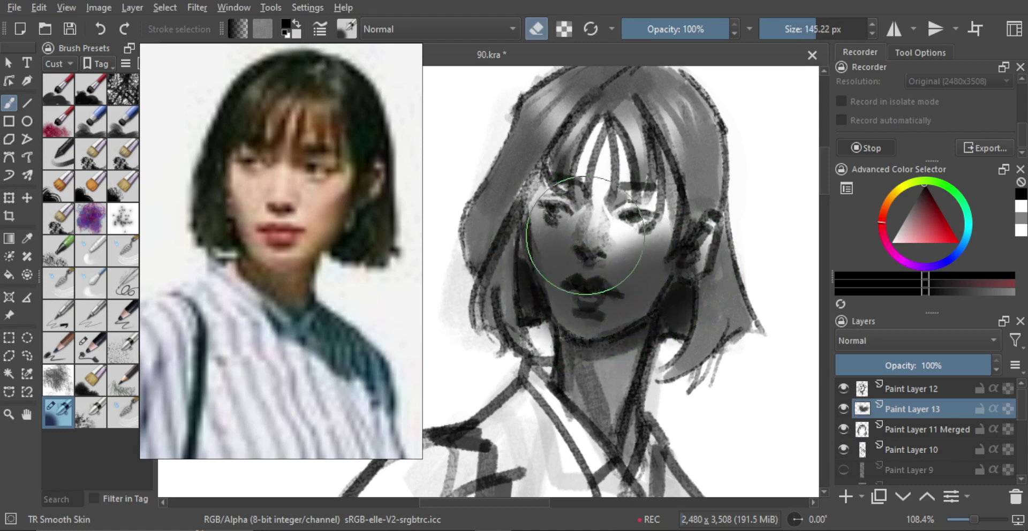
mouse_move(585, 240)
shift+mouse_down()
mouse_move(577, 192)
mouse_move(581, 225)
mouse_move(640, 244)
mouse_move(601, 261)
mouse_move(618, 242)
shift+mouse_up()
mouse_move(618, 241)
shift+mouse_down()
mouse_move(601, 247)
mouse_move(574, 290)
shift+mouse_up()
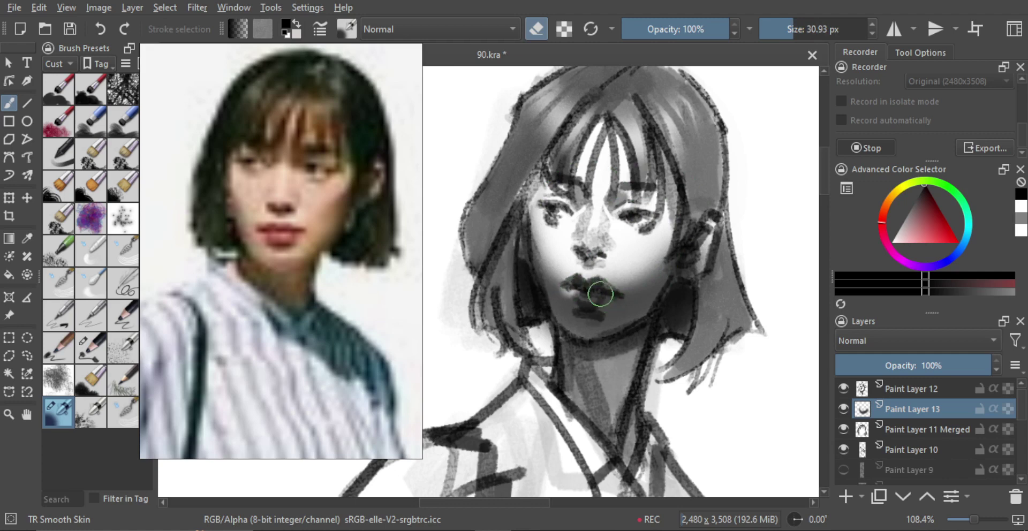
Erase a highlight into the lower lip with an eraser of about 19 px and try lightening the chin.
key(ctrl)
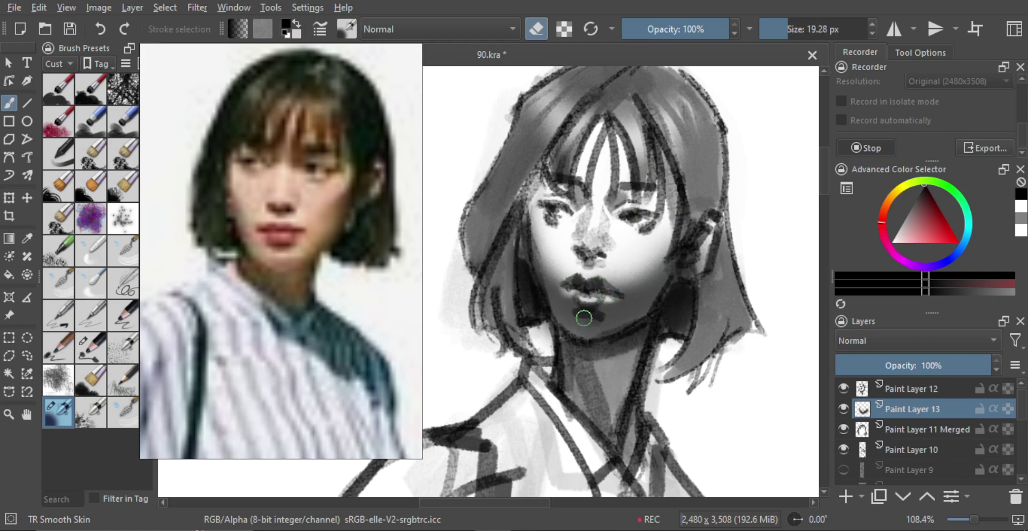
mouse_move(574, 320)
mouse_down()
mouse_move(595, 321)
mouse_move(583, 320)
mouse_up()
key(ctrl+z)
drag(579, 323, 641, 346)
key(ctrl+z)
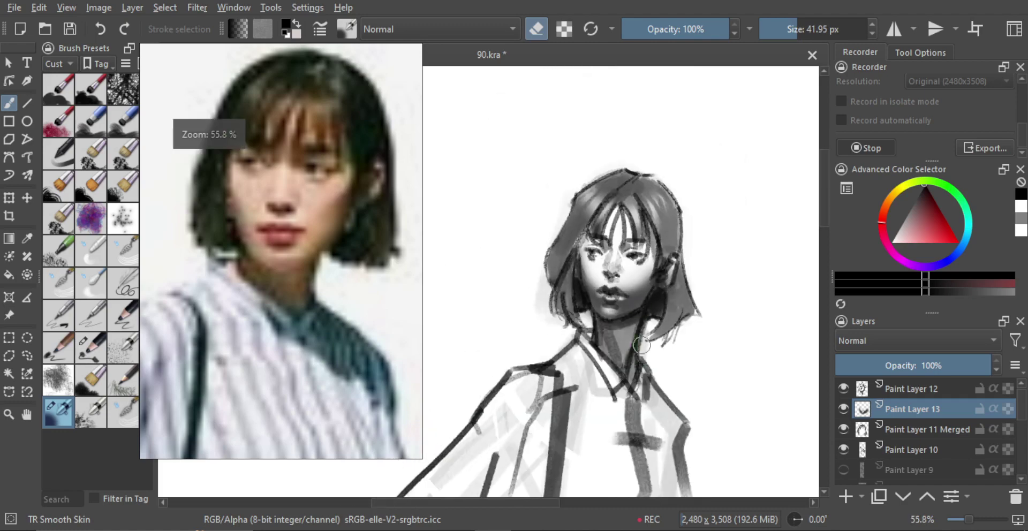
Darken the fringe and forehead with a soft black brush of about 102 px, erasing the excess over the hair highlights.
scroll(619, 321, up, 5)
key(e)
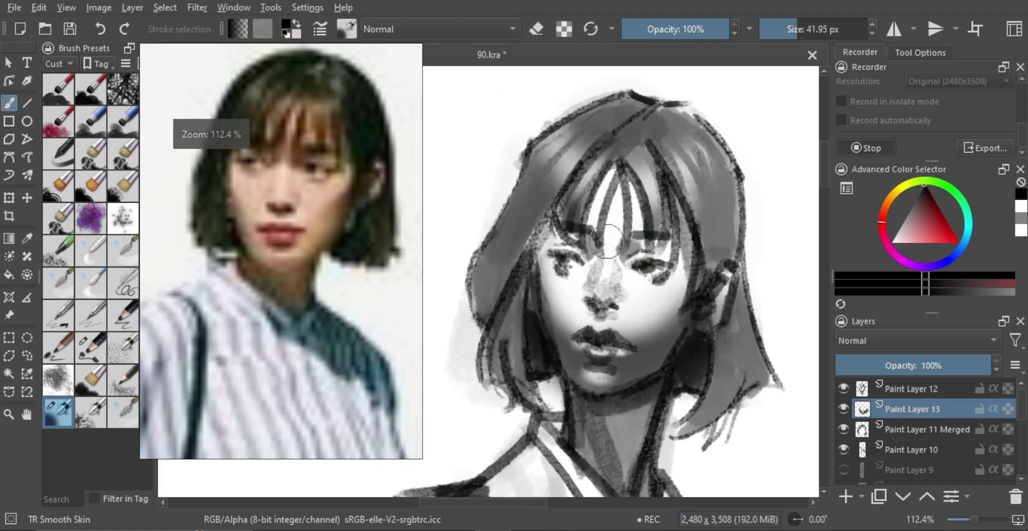
mouse_move(599, 252)
shift+mouse_down()
mouse_move(576, 238)
mouse_move(593, 262)
mouse_move(642, 241)
mouse_move(610, 230)
mouse_move(665, 230)
shift+mouse_up()
mouse_move(584, 187)
mouse_down()
mouse_move(642, 179)
mouse_move(553, 207)
mouse_move(668, 199)
mouse_up()
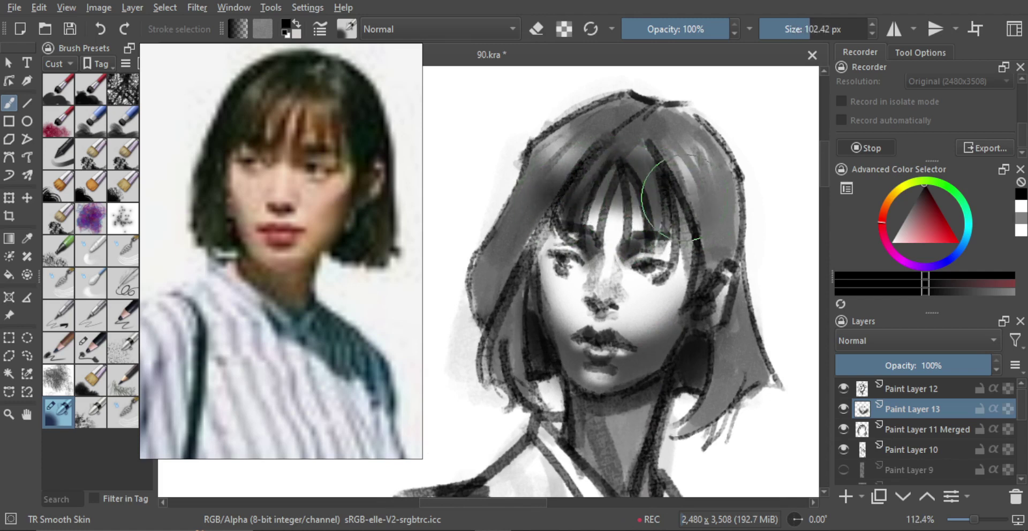
key(e)
mouse_move(593, 160)
mouse_down()
mouse_move(597, 129)
mouse_move(592, 146)
mouse_move(645, 131)
mouse_move(707, 203)
mouse_move(713, 167)
mouse_up()
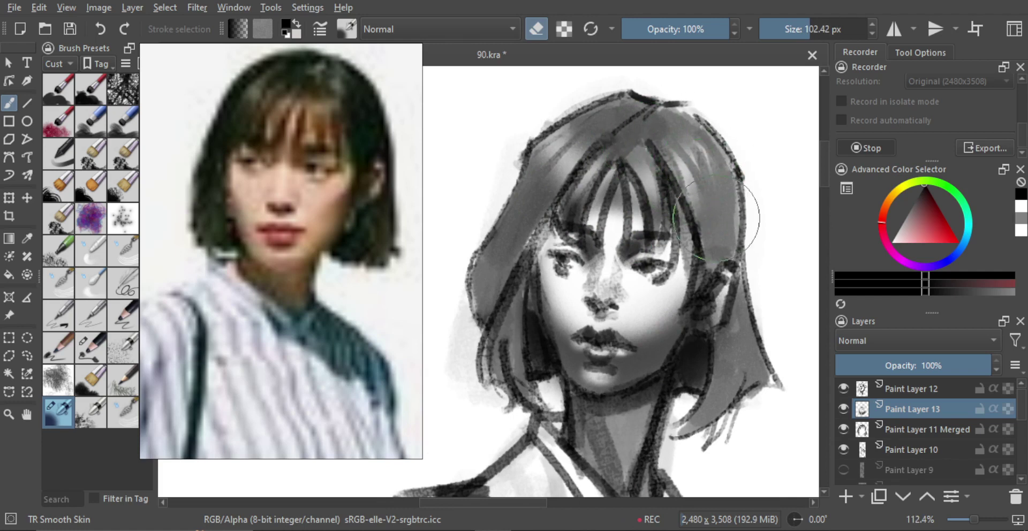
Shade softly around both eyes in black with a TR Smooth Skin brush of about 23 px.
key(e)
mouse_move(583, 273)
mouse_down()
mouse_move(568, 273)
mouse_move(572, 284)
mouse_move(578, 275)
mouse_up()
key(ctrl+z)
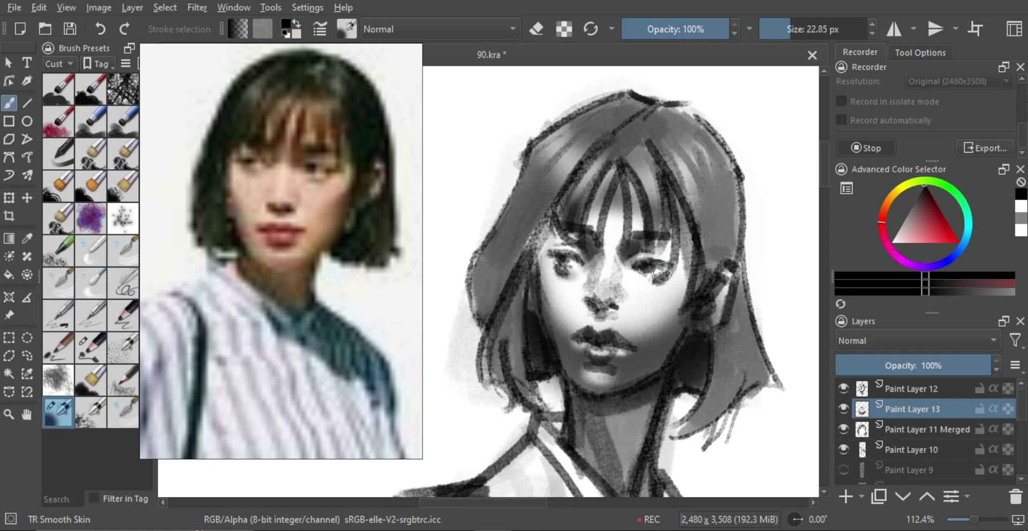
mouse_move(655, 281)
mouse_down()
mouse_move(672, 275)
mouse_move(682, 331)
mouse_up()
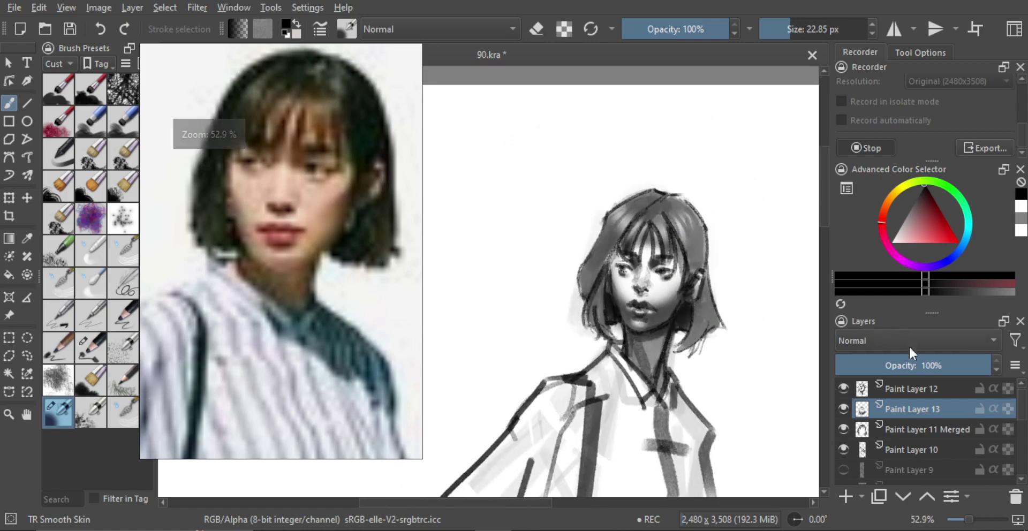
Lower the opacity of Paint Layer 13 to 50%.
drag(966, 364, 914, 365)
scroll(747, 294, up, 3)
scroll(674, 271, up, 2)
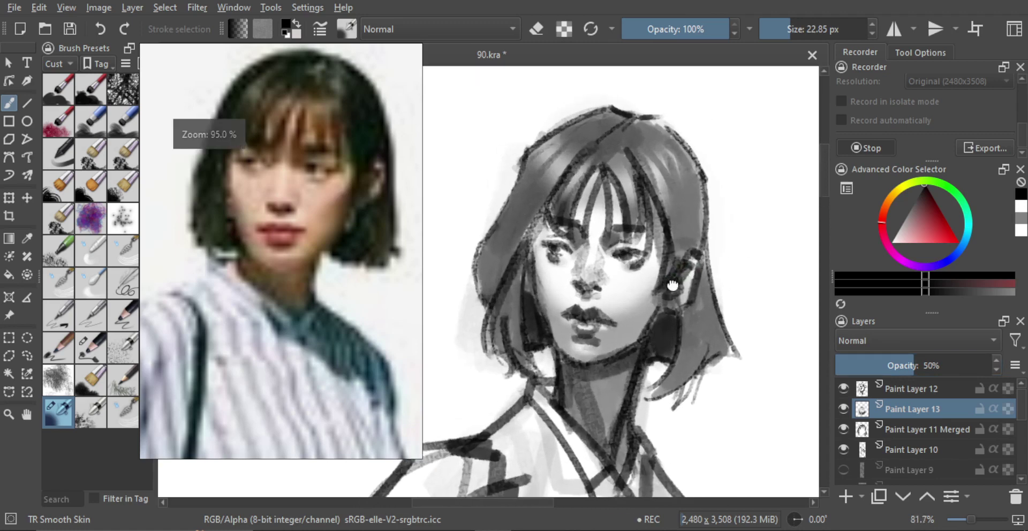
Add a paint layer above Paint Layer 13 and softly shade the cheek beside the ear, erasing excess with an eraser of about 30 px.
key(Insert)
mouse_move(650, 288)
mouse_down()
mouse_move(669, 303)
mouse_move(657, 305)
mouse_move(677, 295)
mouse_move(655, 310)
mouse_move(682, 282)
mouse_move(654, 311)
mouse_up()
key(ctrl+z)
mouse_move(685, 283)
mouse_down()
mouse_move(635, 312)
mouse_move(550, 287)
mouse_move(541, 273)
mouse_move(565, 315)
mouse_move(531, 294)
mouse_move(542, 297)
mouse_move(529, 256)
mouse_move(544, 325)
mouse_up()
key(e)
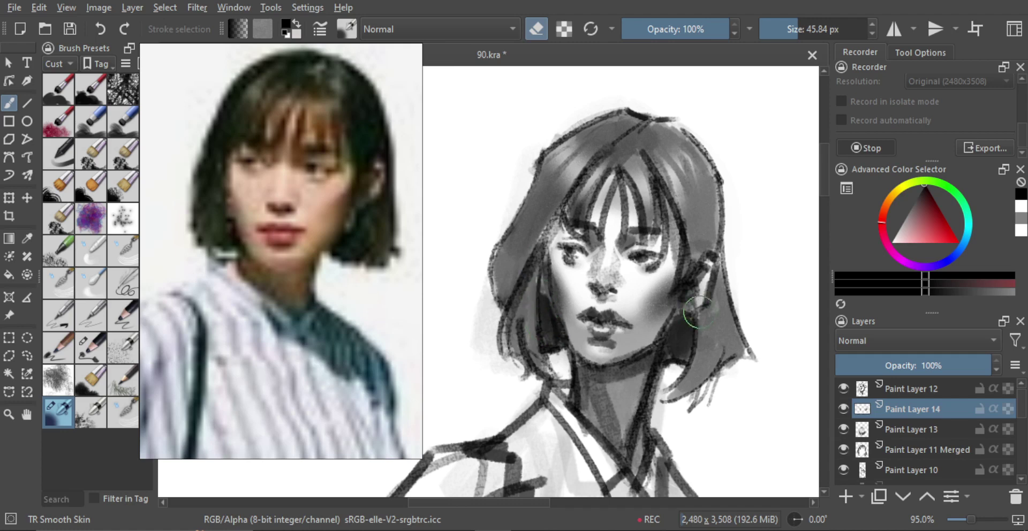
mouse_move(691, 316)
mouse_down()
mouse_move(677, 332)
mouse_move(664, 280)
mouse_move(647, 278)
mouse_up()
shift+drag(662, 278, 649, 277)
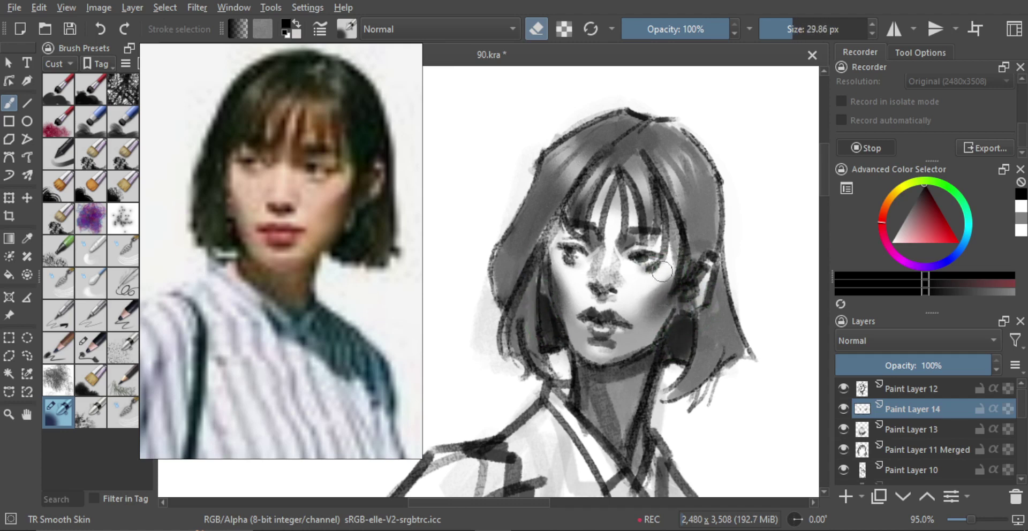
mouse_move(572, 268)
mouse_down()
mouse_move(572, 286)
mouse_move(662, 312)
mouse_move(658, 280)
mouse_move(681, 335)
mouse_up()
Shade the nose and lips softly in black with a TR Smooth Skin brush of about 19 px.
key(e)
mouse_move(590, 289)
shift+mouse_down()
mouse_move(575, 275)
mouse_move(570, 298)
shift+mouse_up()
shift+drag(632, 282, 614, 272)
mouse_move(615, 247)
mouse_down()
mouse_move(605, 273)
mouse_move(613, 249)
mouse_move(620, 278)
mouse_move(606, 284)
mouse_move(617, 248)
mouse_move(604, 275)
mouse_move(618, 237)
mouse_move(626, 281)
mouse_move(607, 284)
mouse_move(614, 248)
mouse_move(615, 288)
mouse_move(604, 279)
mouse_move(623, 261)
mouse_move(614, 293)
mouse_move(607, 270)
mouse_move(621, 253)
mouse_move(625, 276)
mouse_up()
mouse_move(632, 312)
shift+mouse_down()
mouse_move(598, 323)
mouse_move(584, 315)
mouse_move(631, 323)
mouse_move(626, 330)
shift+mouse_up()
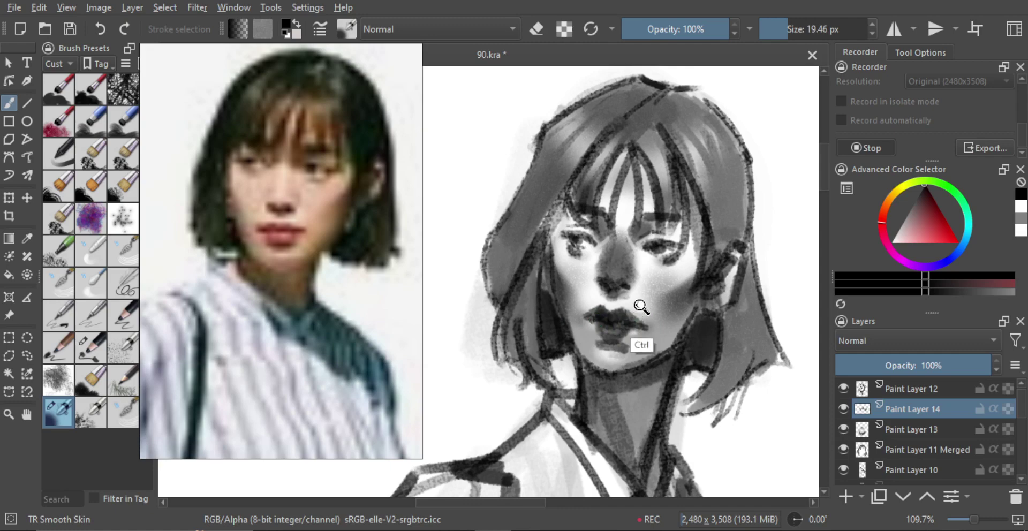
Lower the opacity of Paint Layer 14 to 50%.
ctrl+scroll(642, 305, down, 3)
click(946, 368)
drag(947, 368, 908, 364)
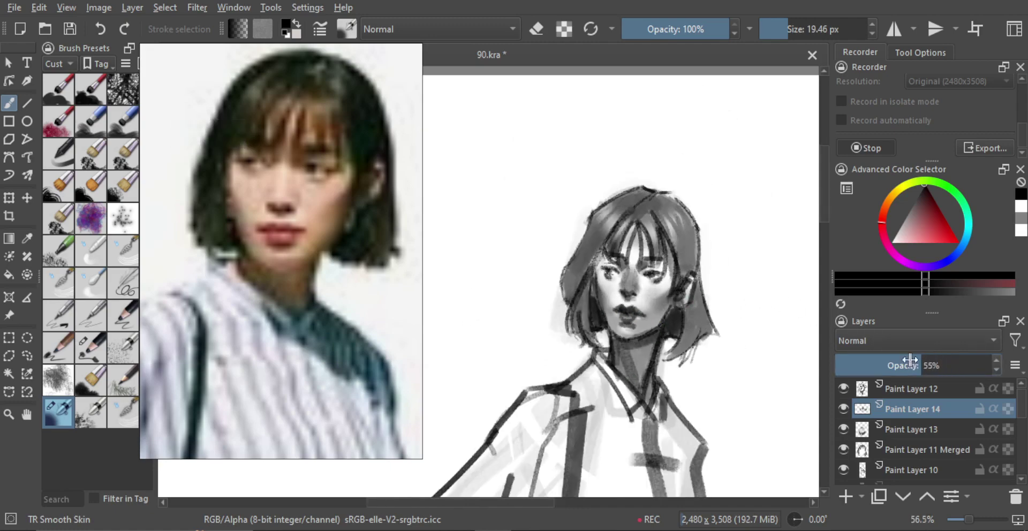
ctrl+scroll(677, 287, up, 2)
ctrl+scroll(677, 287, up, 1)
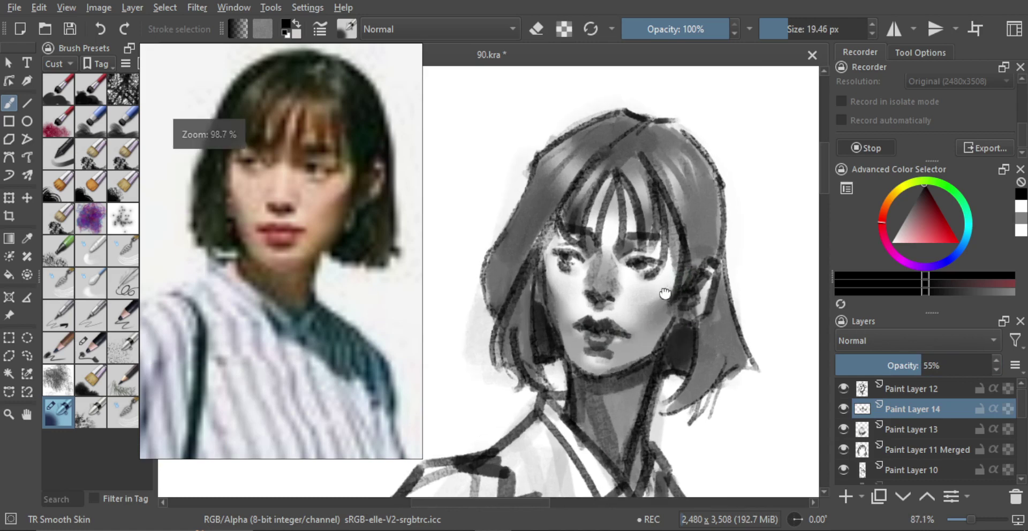
drag(912, 364, 908, 367)
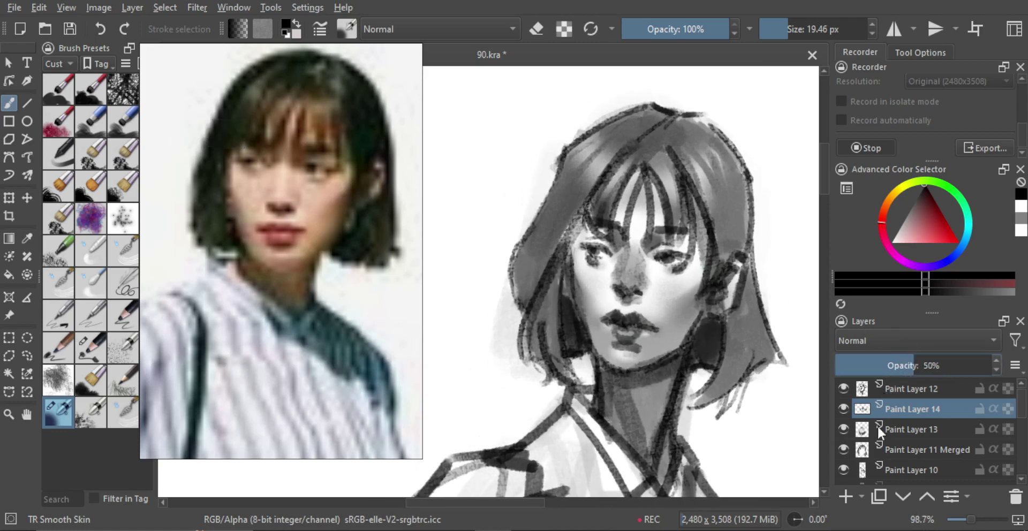
Merge Paint Layers 12, 14, 13 and 11 Merged into one layer, checking the drawing by toggling layer visibility.
click(843, 389)
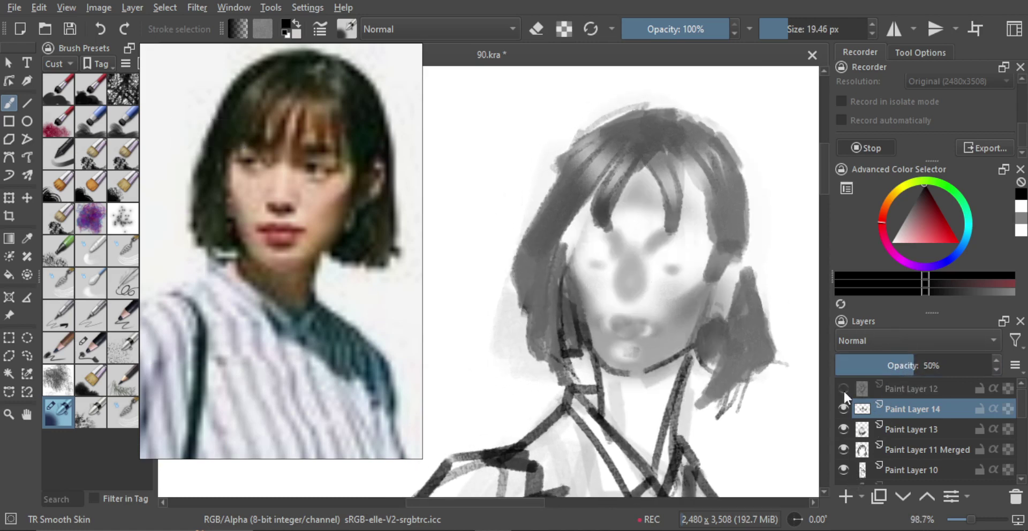
click(843, 389)
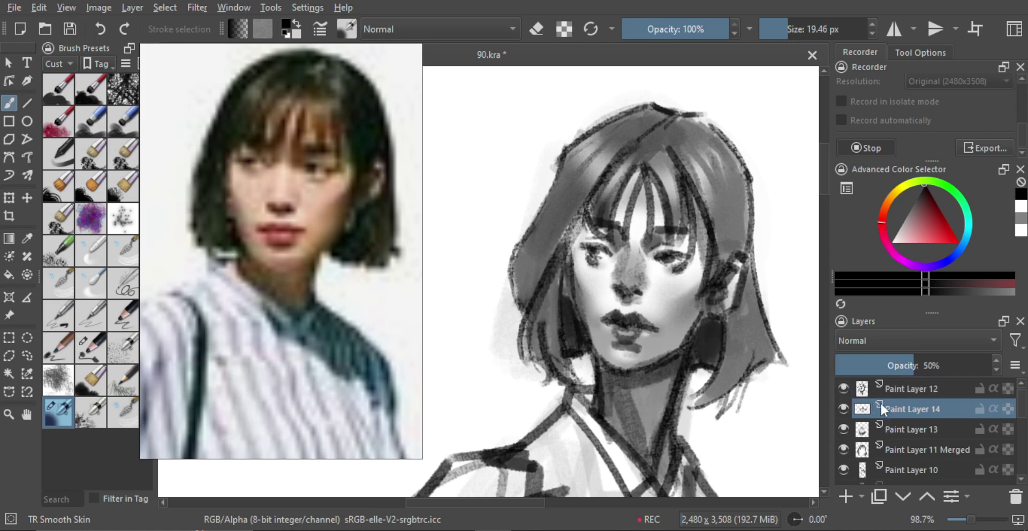
click(917, 393)
scroll(1023, 426, down, 3)
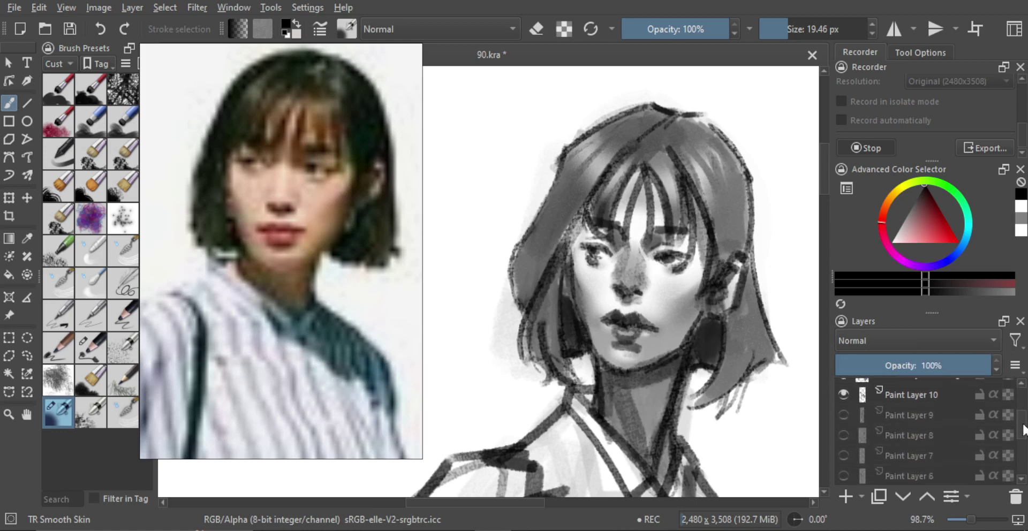
drag(1023, 425, 1019, 413)
shift+click(944, 418)
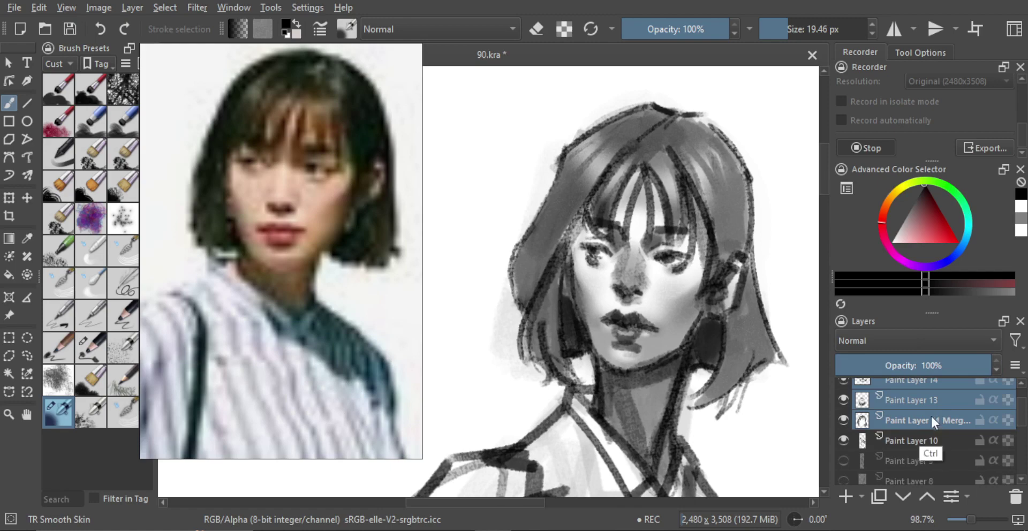
scroll(934, 423, down, 1)
scroll(1019, 423, up, 1)
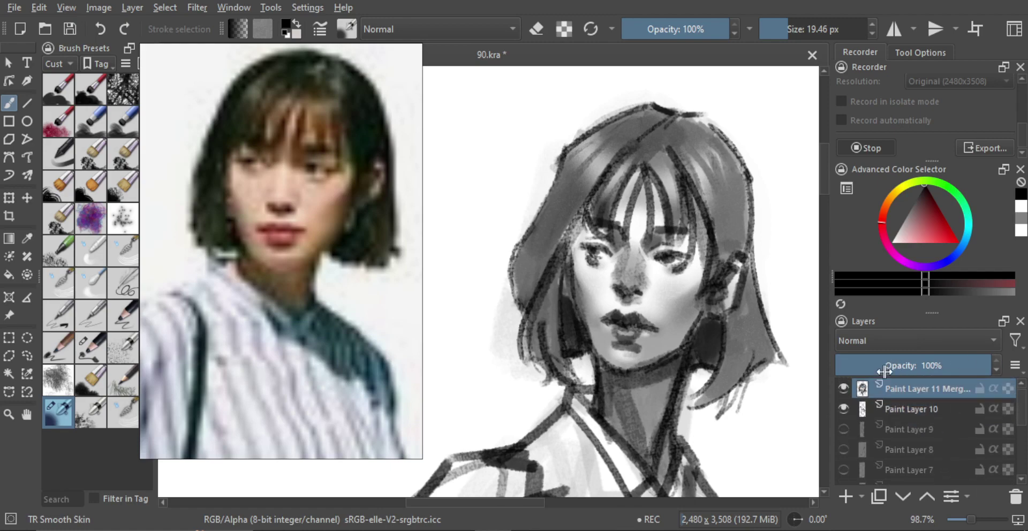
click(843, 389)
click(844, 389)
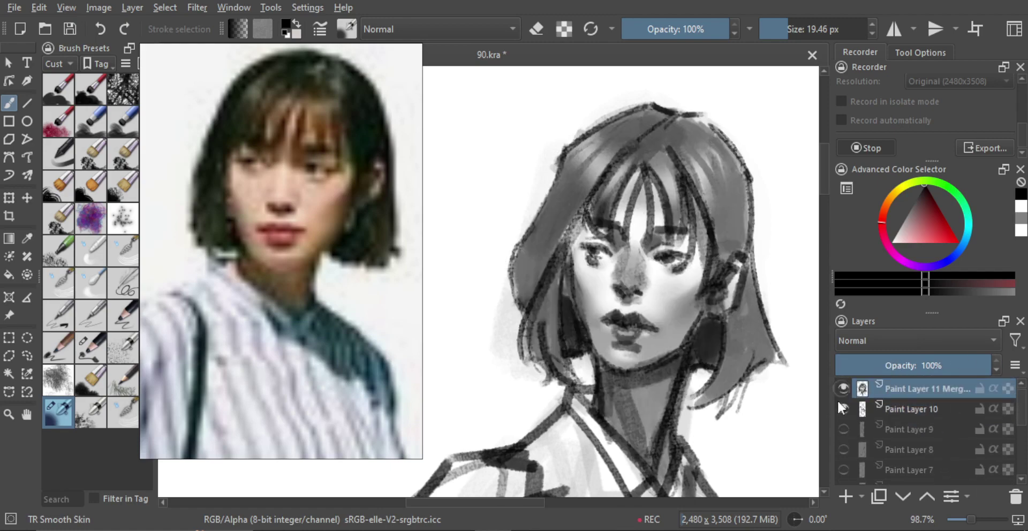
Add a paint layer above the merged layer, choose white, and try a face highlight with the TR Pen brush.
click(845, 495)
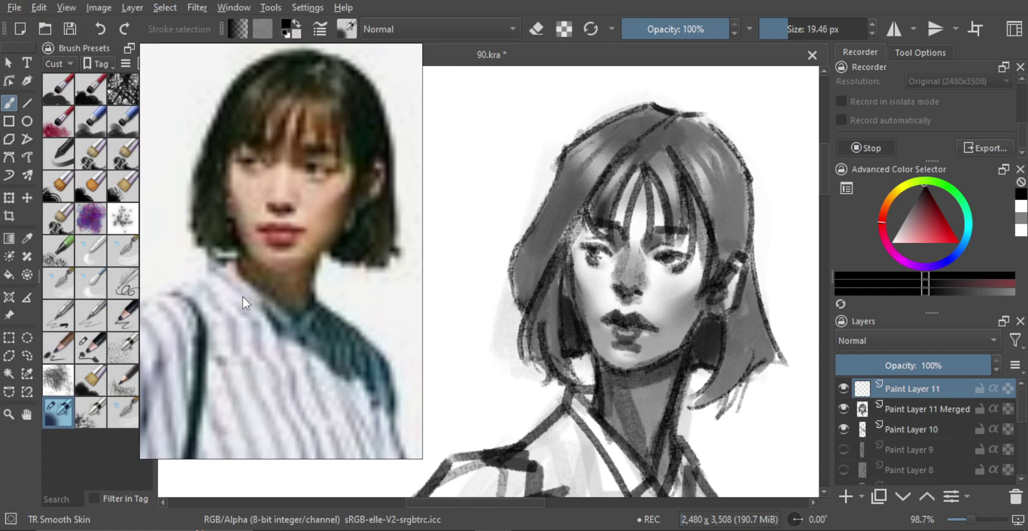
click(127, 289)
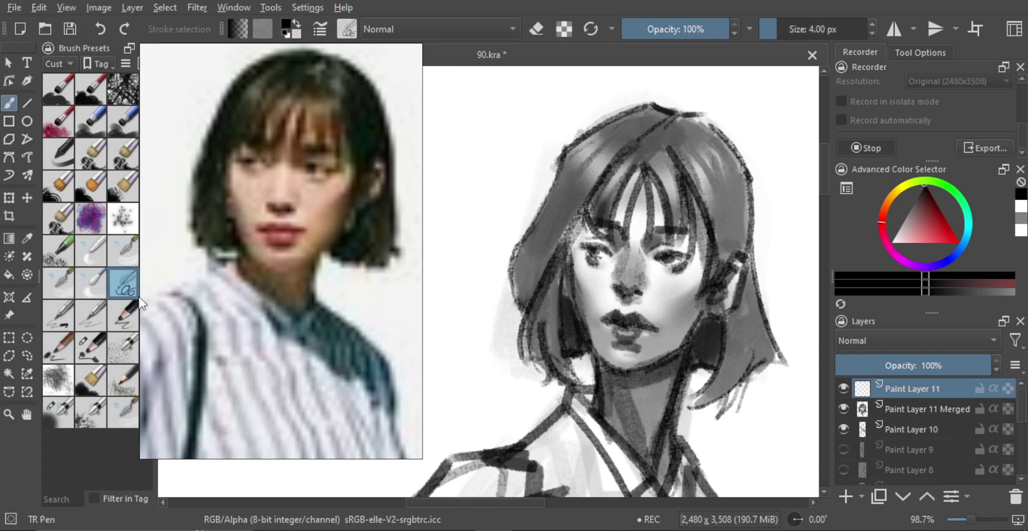
click(891, 242)
mouse_move(624, 257)
mouse_down()
mouse_move(613, 258)
mouse_move(608, 236)
mouse_move(601, 256)
mouse_up()
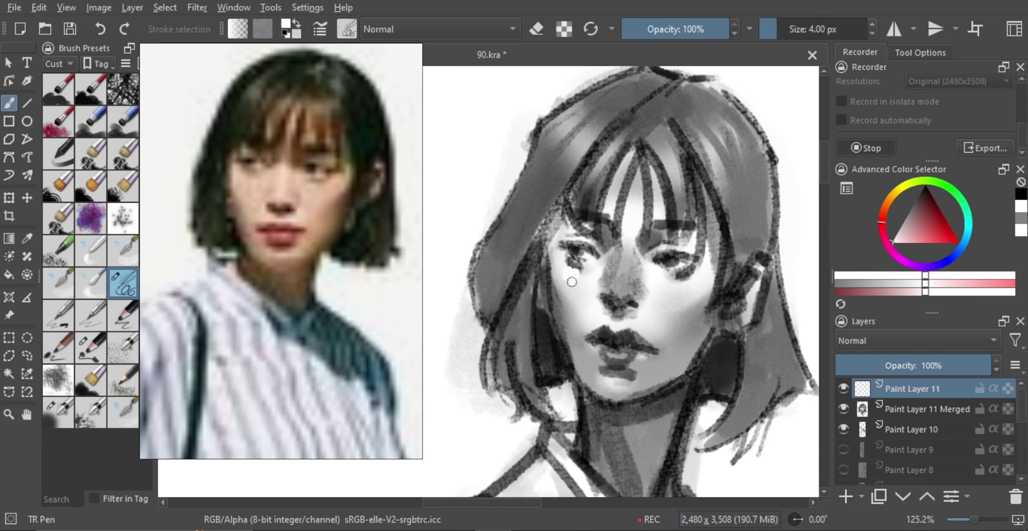
key(ctrl+z)
Try painting white highlights along the nose with the TR Pincel brush at about 27 to 37 px.
click(91, 315)
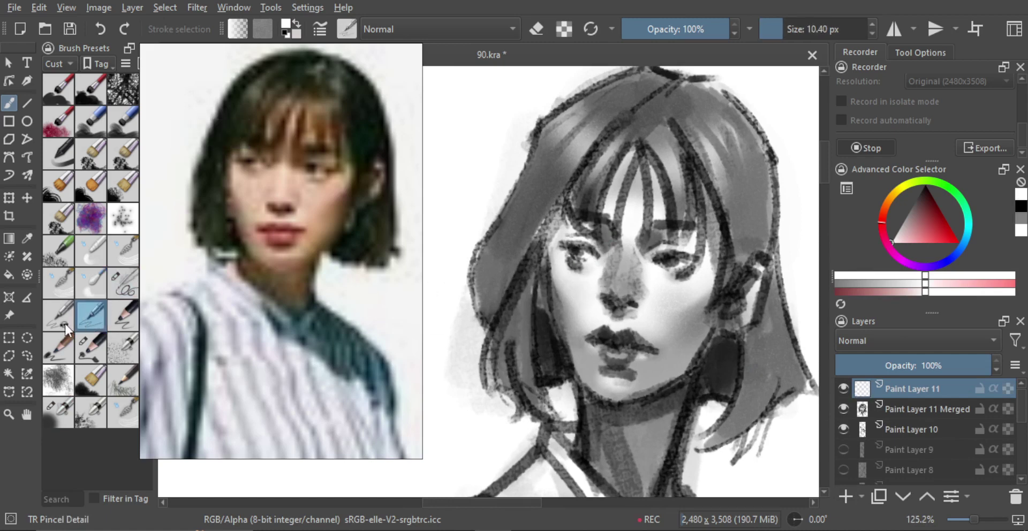
click(58, 316)
mouse_move(577, 251)
mouse_down()
mouse_move(583, 276)
mouse_move(543, 263)
mouse_move(567, 300)
mouse_move(560, 281)
mouse_move(618, 261)
mouse_up()
key(m)
key(m)
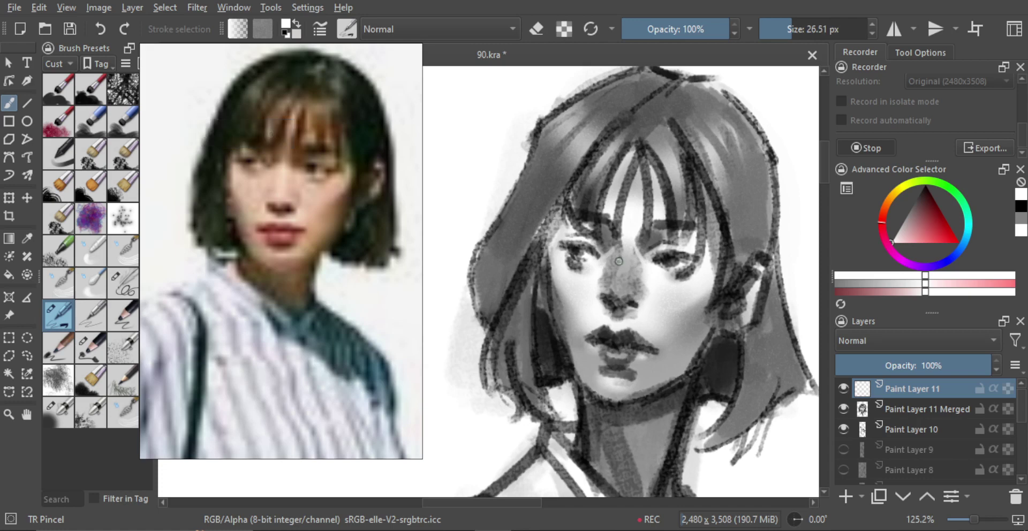
key(ctrl+z)
mouse_move(623, 252)
mouse_down()
mouse_move(615, 293)
mouse_move(627, 323)
mouse_up()
key(ctrl+z)
key(ctrl+z)
drag(622, 251, 621, 269)
key(ctrl+z)
key(ctrl+z)
key(bracketleft)
key(bracketleft)
key(ctrl+z)
mouse_move(619, 290)
mouse_down()
mouse_move(642, 359)
mouse_move(633, 243)
mouse_move(658, 247)
mouse_up()
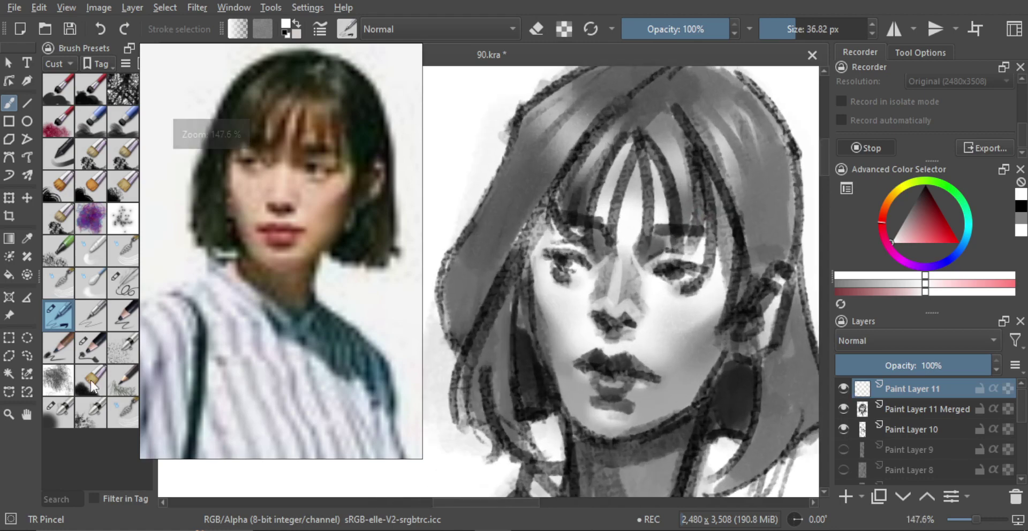
Paint white highlights on the nose bridge and tip with the TR Smooth Skin brush reduced to about 6 px.
click(67, 412)
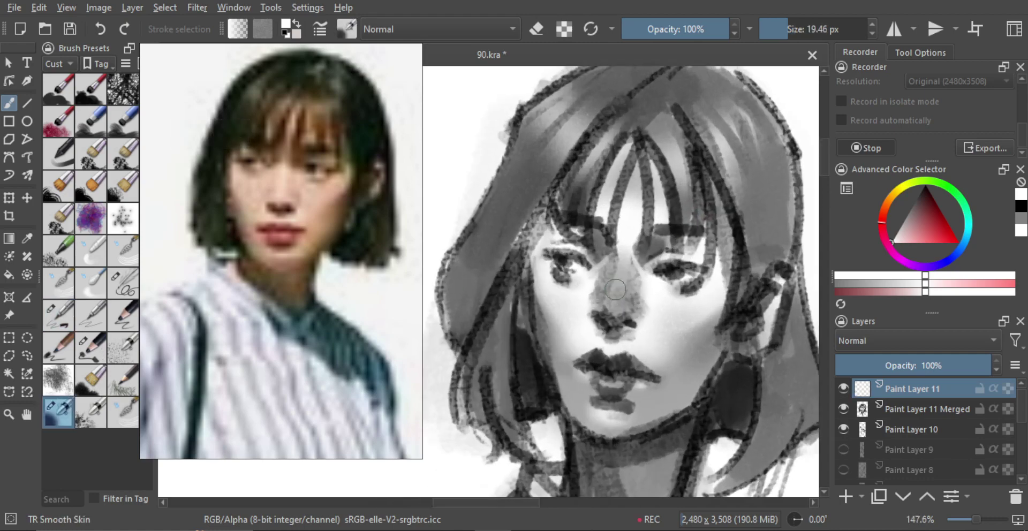
key(bracketleft)
key(bracketleft)
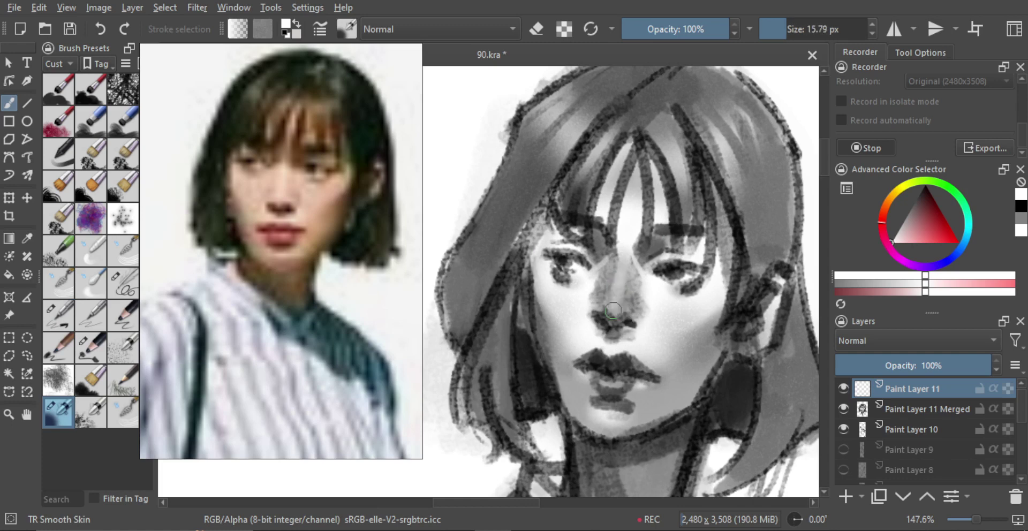
key(bracketleft)
key(bracketleft)
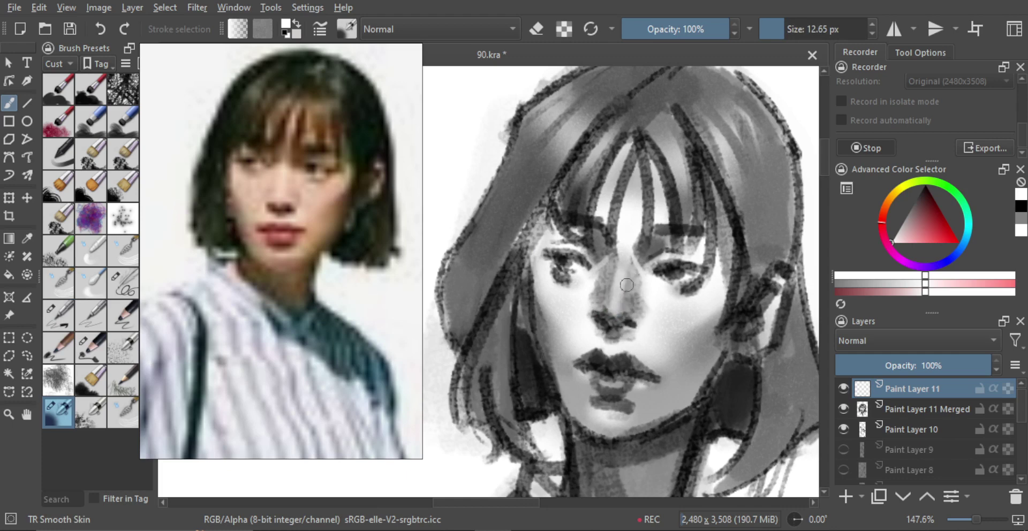
key(bracketleft)
key(bracketleft)
key(bracketleft)
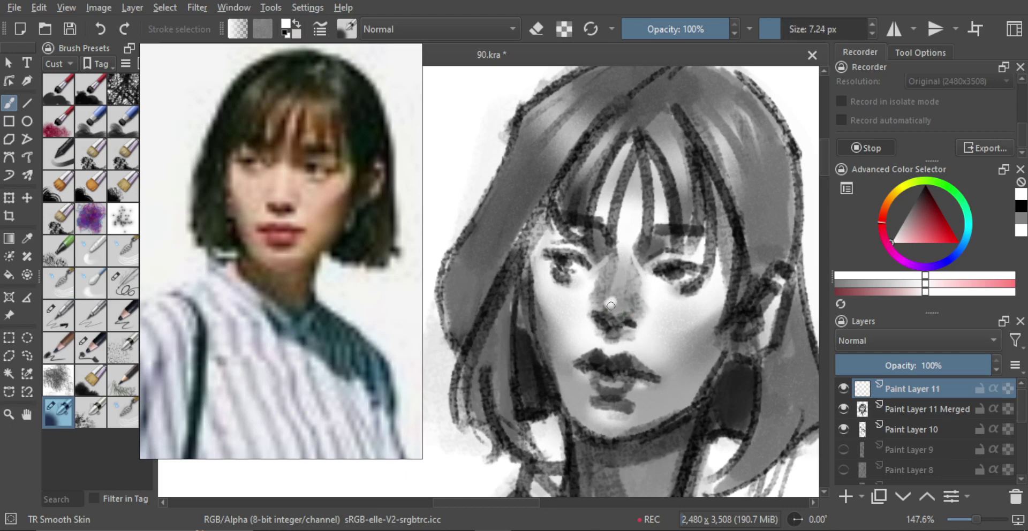
key(bracketright)
key(bracketright)
key(bracketright)
key(bracketright)
key(bracketright)
key(bracketright)
key(bracketright)
key(bracketright)
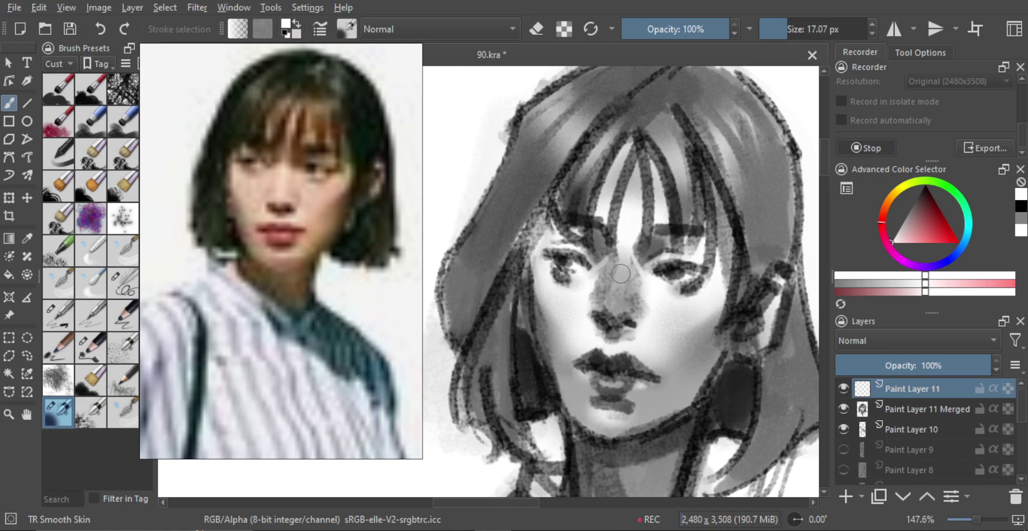
key(bracketleft)
key(bracketleft)
key(bracketleft)
key(bracketleft)
key(bracketleft)
key(bracketleft)
key(bracketleft)
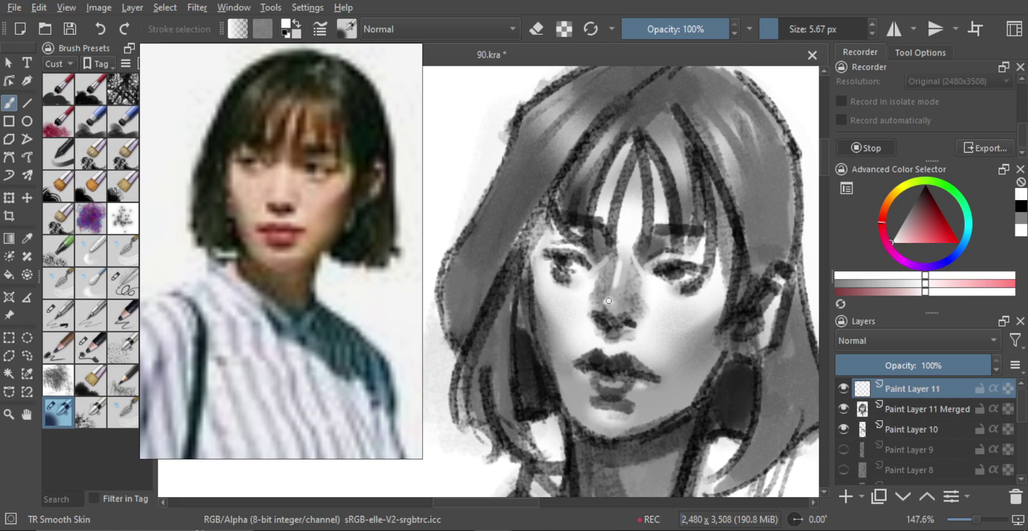
scroll(662, 281, down, 4)
scroll(661, 280, up, 4)
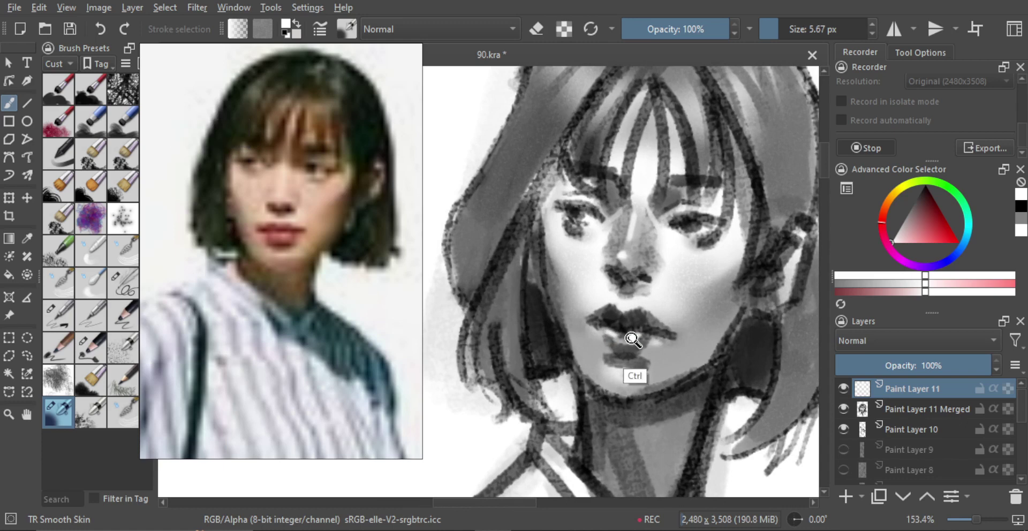
Add fine white highlights along the lower lip with a TR Smooth Skin brush of about 1.5 px.
scroll(638, 336, down, 5)
scroll(642, 321, up, 6)
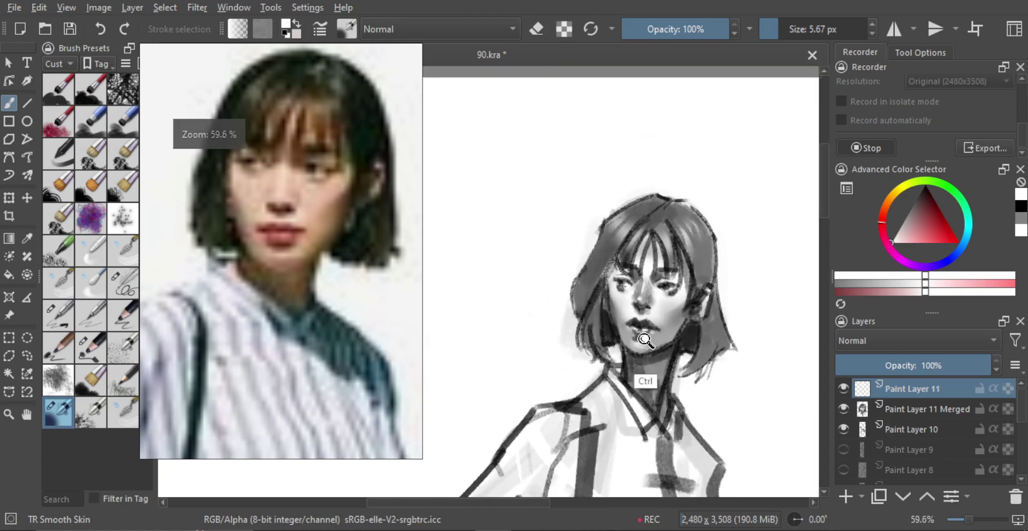
mouse_move(645, 308)
shift+mouse_down()
mouse_move(609, 310)
mouse_move(619, 315)
shift+mouse_up()
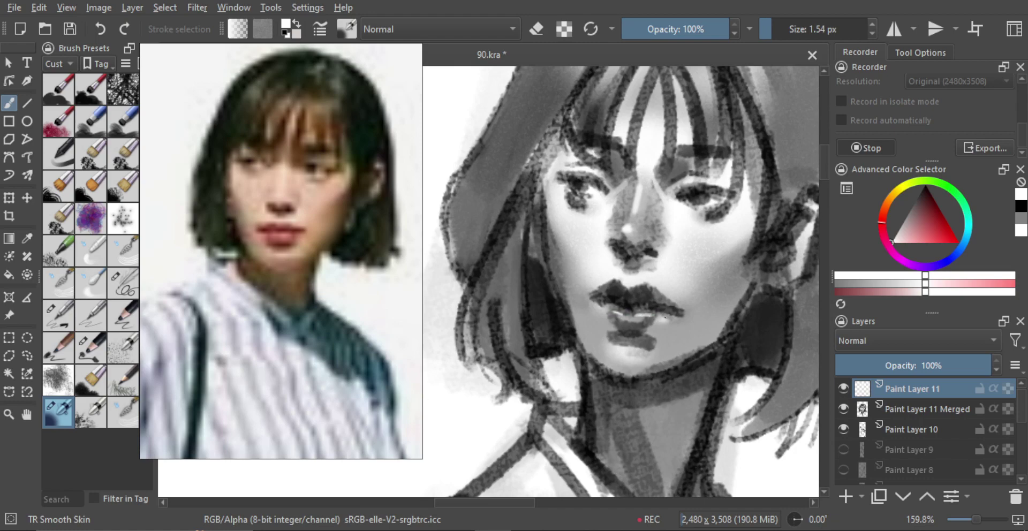
mouse_move(618, 344)
shift+mouse_down()
mouse_move(653, 363)
mouse_move(657, 412)
shift+mouse_up()
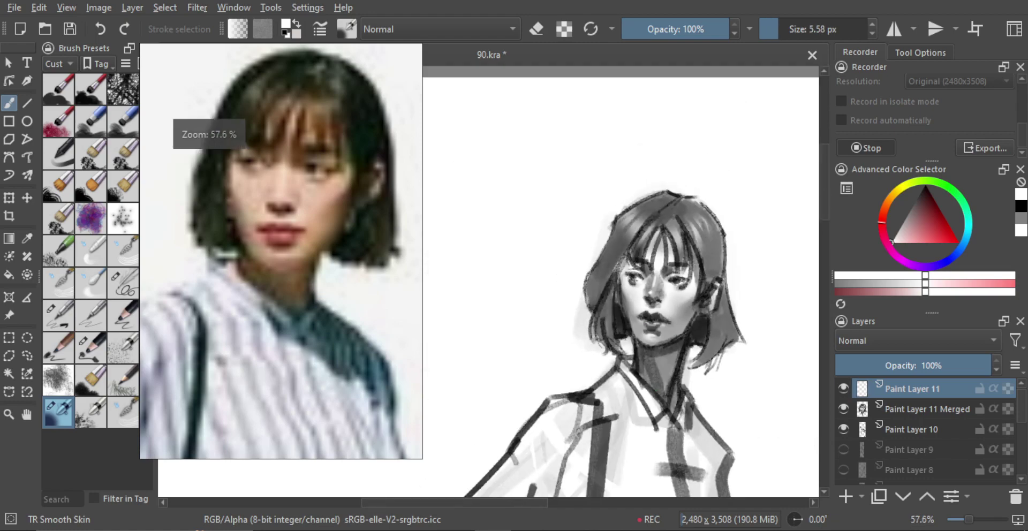
Add tiny white highlights to the eyes with a brush of about 2.5 px and check the whole figure.
mouse_move(637, 281)
ctrl+mouse_down()
mouse_move(652, 263)
mouse_move(700, 247)
mouse_move(650, 265)
mouse_move(600, 262)
mouse_move(605, 282)
mouse_move(544, 290)
ctrl+mouse_up()
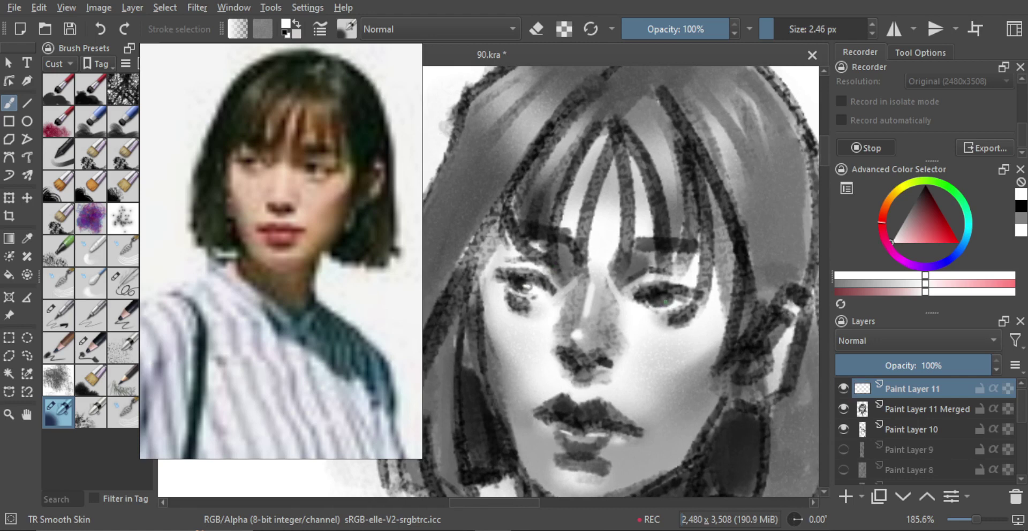
drag(674, 306, 633, 408)
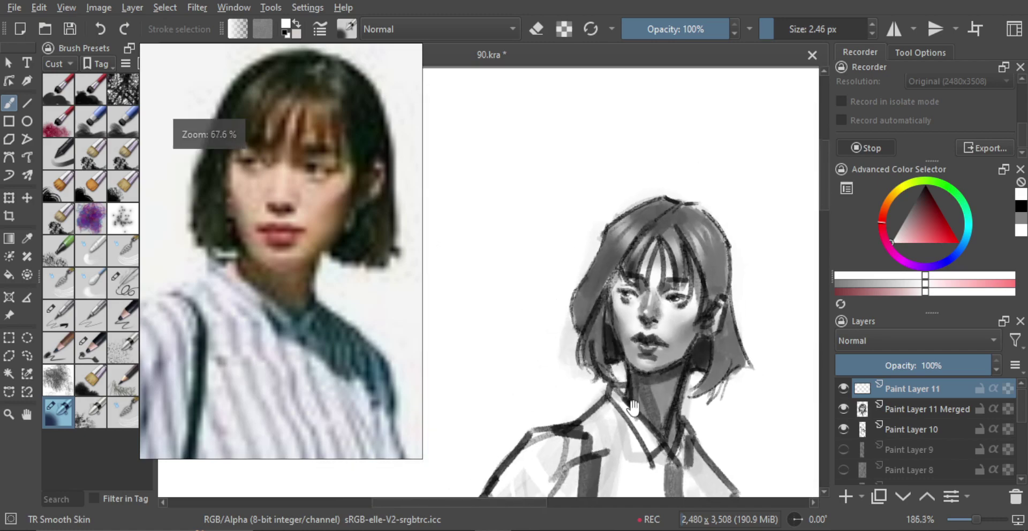
drag(695, 322, 692, 347)
scroll(680, 265, up, 4)
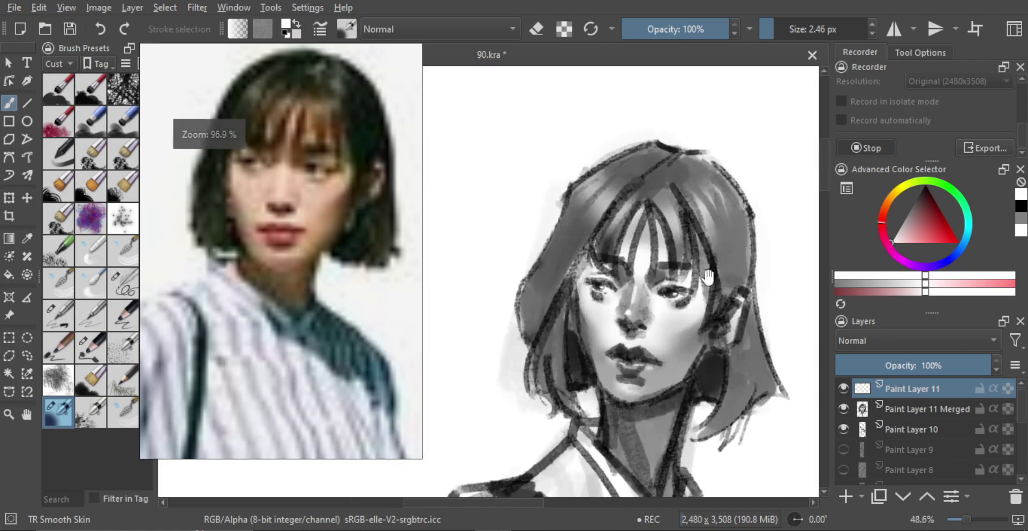
scroll(680, 265, down, 4)
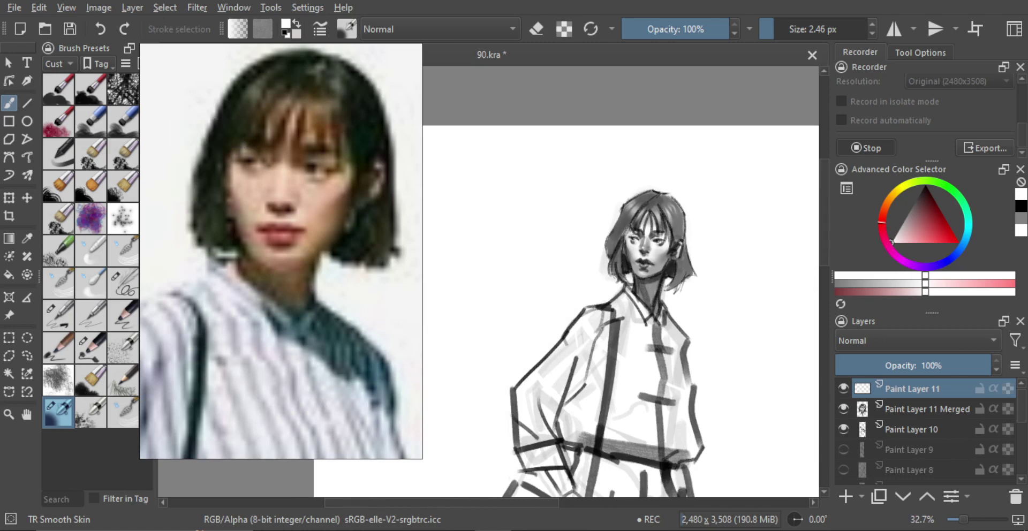
drag(682, 300, 673, 264)
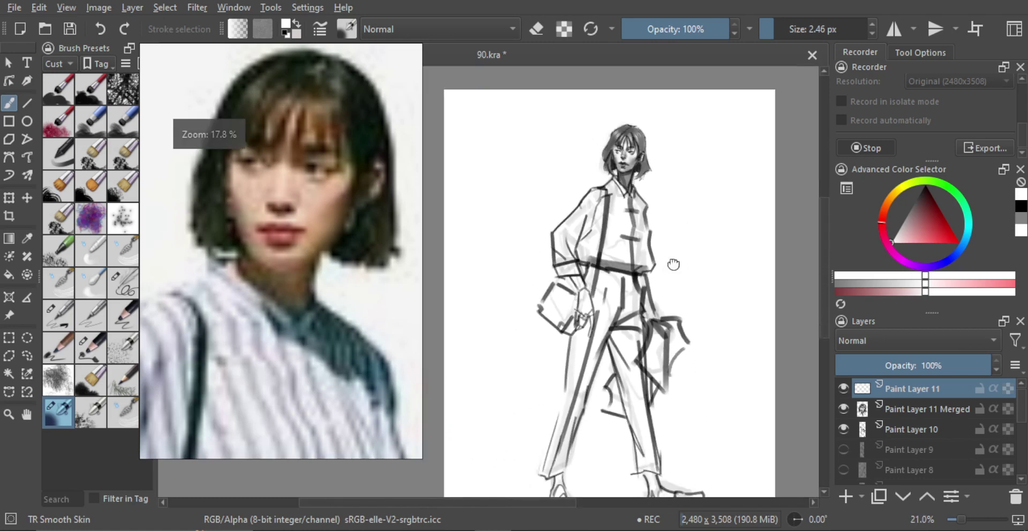
scroll(674, 265, down, 2)
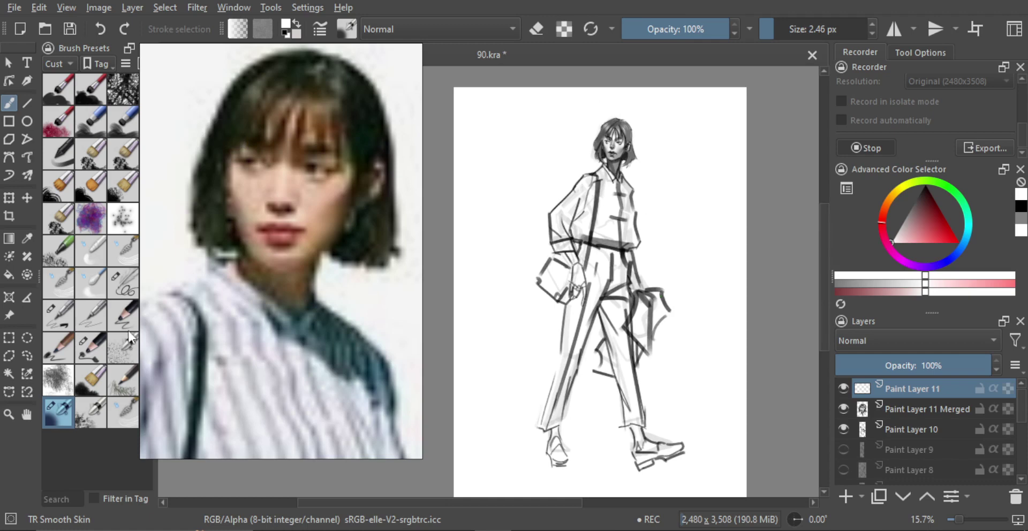
Merge the highlight and face layers down into Paint Layer 10, and add a new paint layer above the result.
click(91, 348)
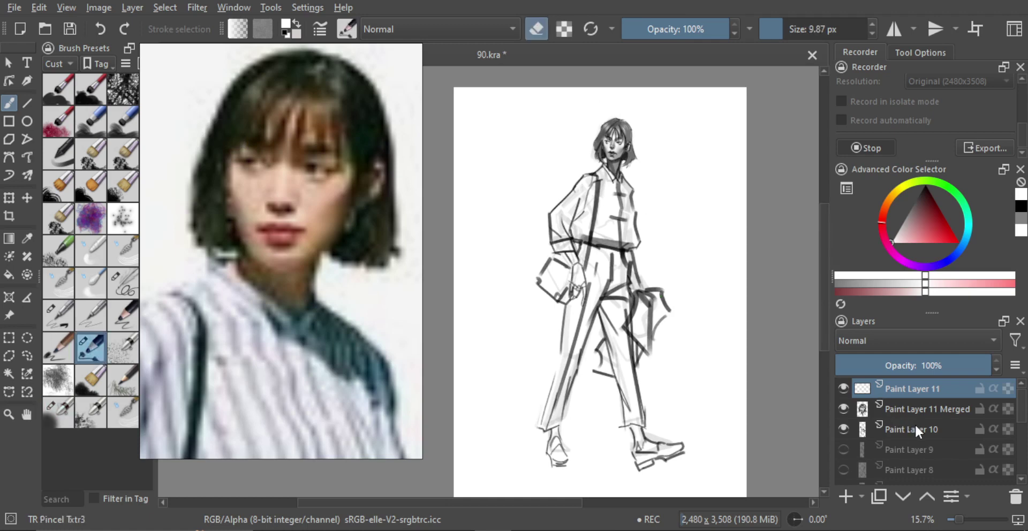
key(ctrl+e)
key(ctrl+e)
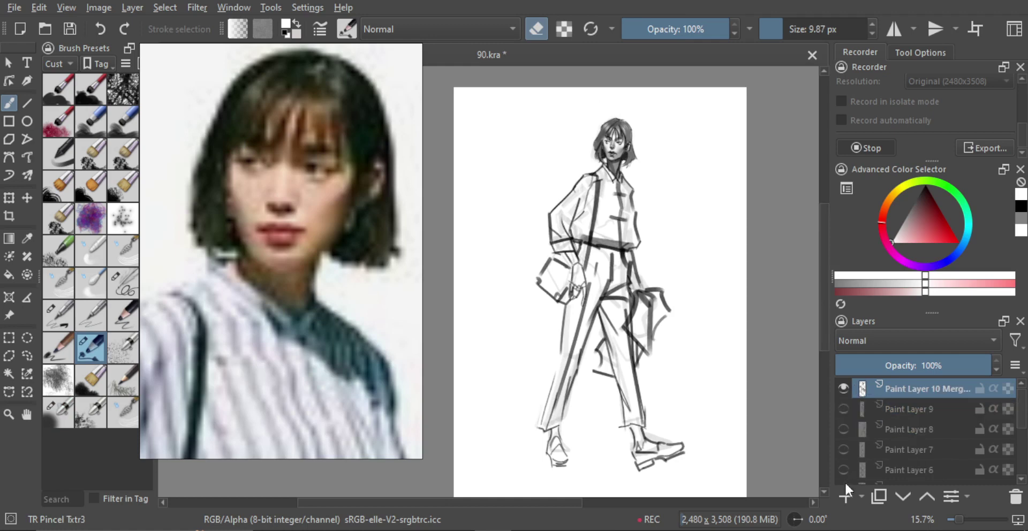
click(845, 495)
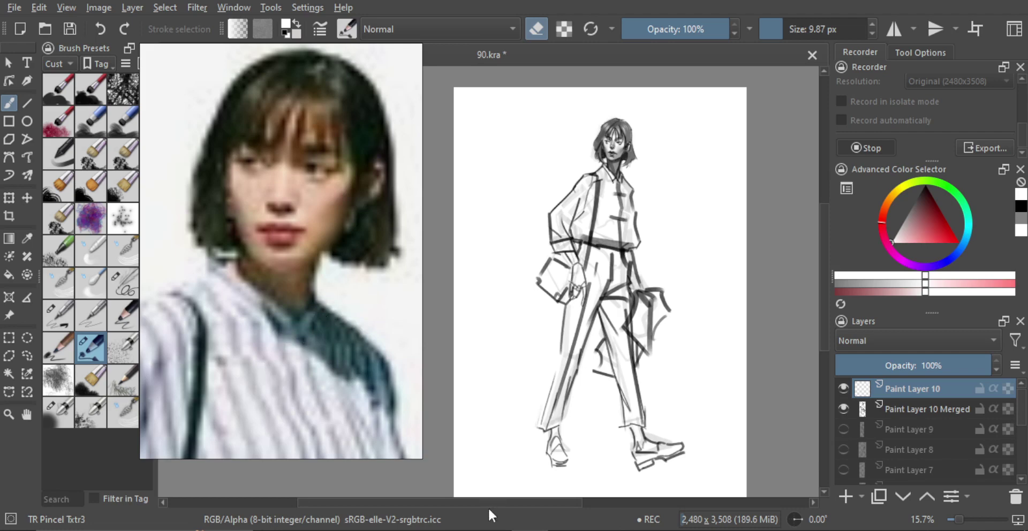
Shade the shadow side of the blouse in black with a TR Pincel Txtr3 brush of about 90 px, following the full-figure reference.
scroll(312, 311, down, 3)
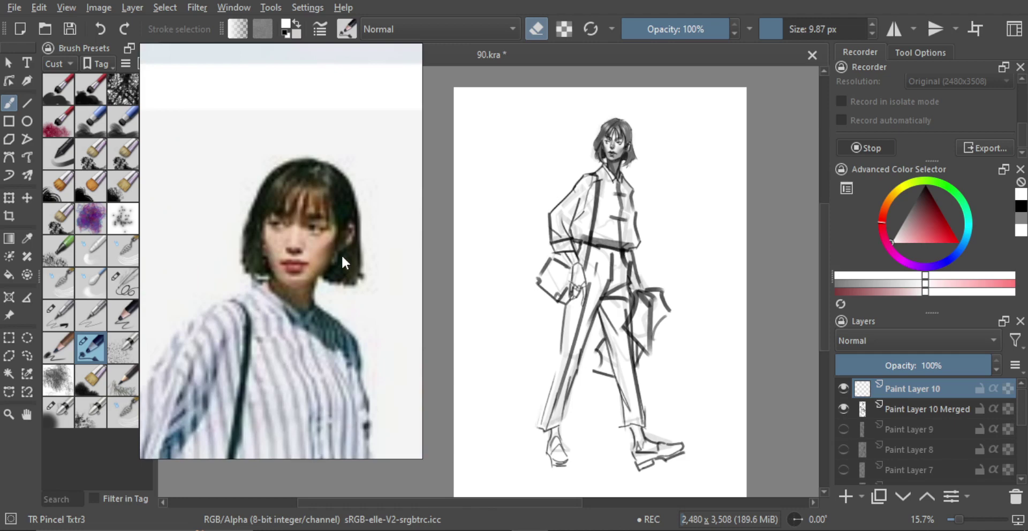
scroll(342, 254, down, 2)
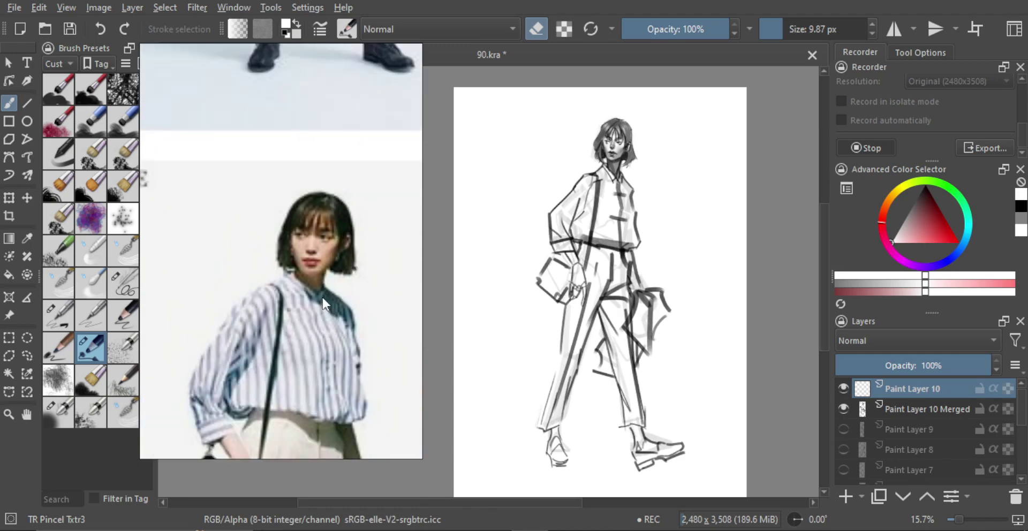
scroll(324, 295, down, 5)
scroll(326, 300, up, 6)
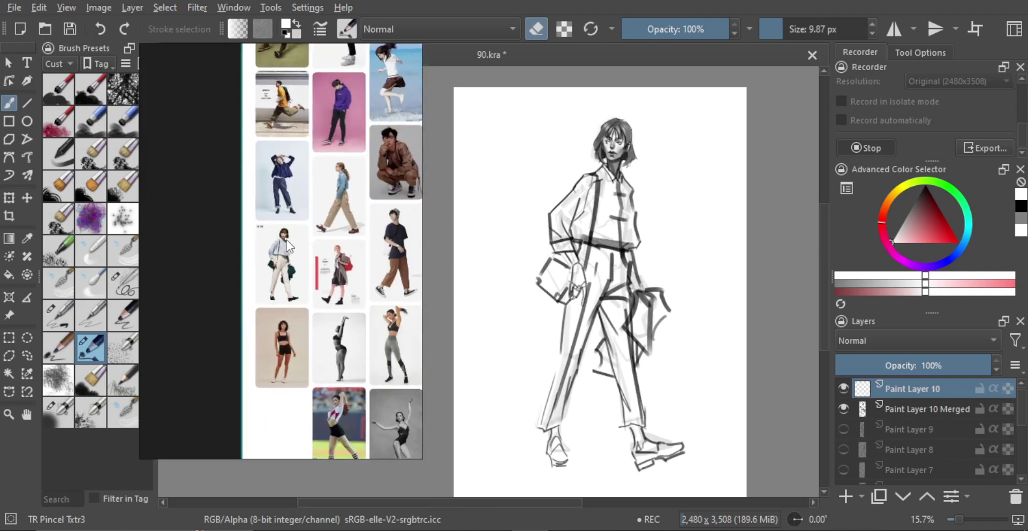
drag(284, 256, 310, 251)
scroll(313, 258, down, 2)
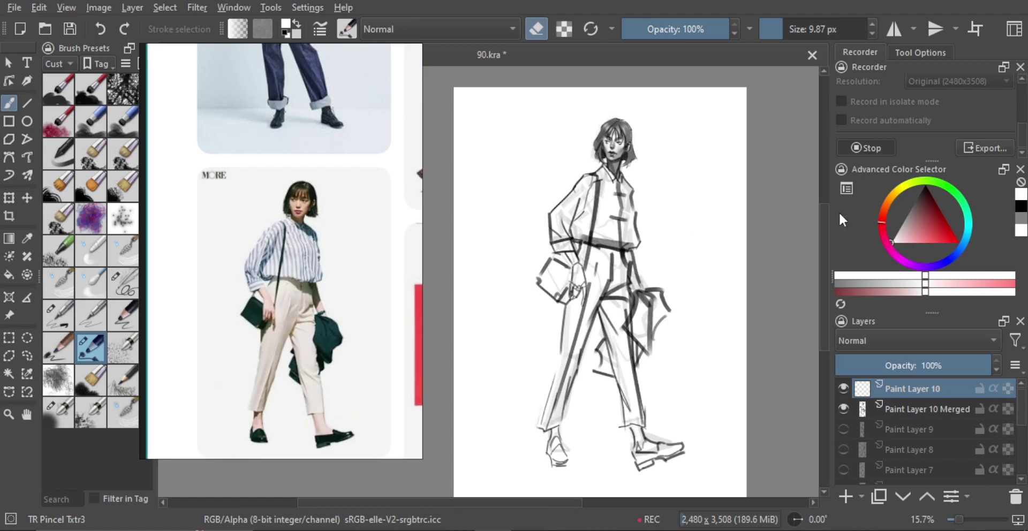
drag(930, 220, 924, 184)
drag(698, 210, 692, 232)
key(ctrl+z)
mouse_move(658, 202)
mouse_down()
mouse_move(683, 206)
mouse_move(638, 204)
mouse_up()
drag(619, 170, 633, 200)
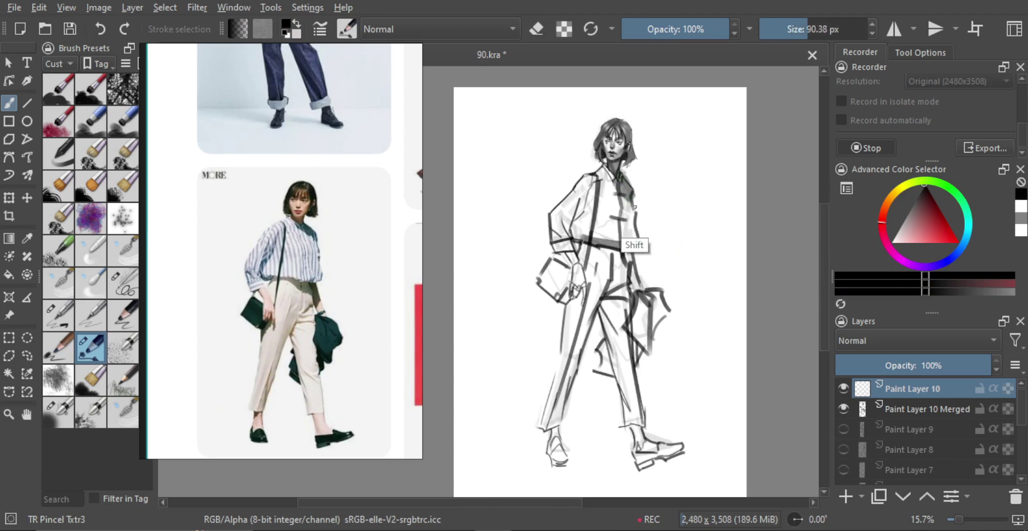
Shade the trouser waist and hips, the sleeve and the hand holding the bag with a brush of about 91 to 112 px.
mouse_move(580, 246)
mouse_down()
mouse_move(629, 280)
mouse_move(622, 257)
mouse_move(636, 275)
mouse_move(628, 271)
mouse_up()
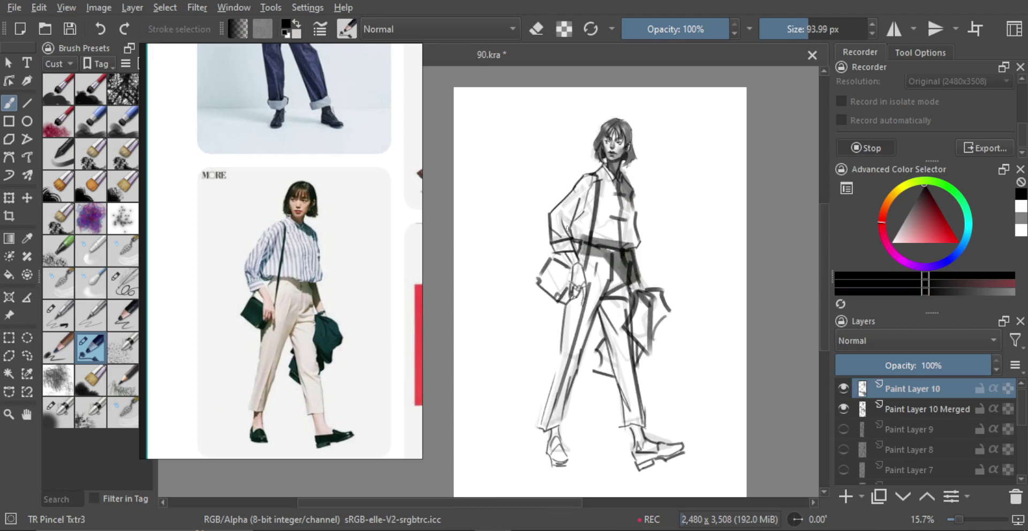
mouse_move(564, 222)
mouse_down()
mouse_move(589, 189)
mouse_move(571, 232)
mouse_move(566, 223)
mouse_move(586, 190)
mouse_move(575, 241)
mouse_move(563, 227)
mouse_move(581, 198)
mouse_move(577, 242)
mouse_up()
key(ctrl+z)
key(ctrl+z)
key(ctrl+z)
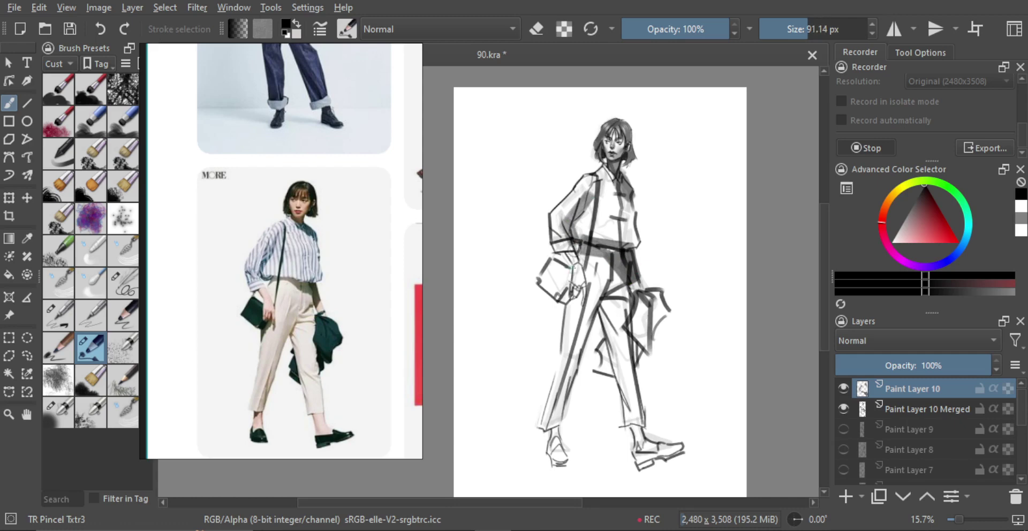
mouse_move(565, 281)
mouse_down()
mouse_move(577, 281)
mouse_move(568, 290)
mouse_up()
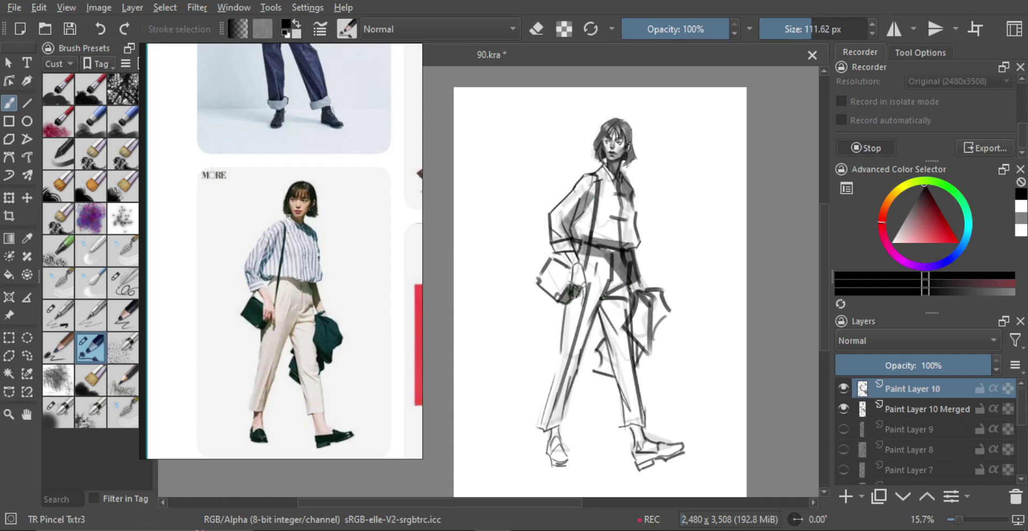
Shade the trouser legs and crotch folds with long grey strokes using a brush of about 106 px.
key(bracketright)
key(bracketright)
mouse_move(555, 423)
mouse_down()
mouse_move(589, 344)
mouse_move(555, 419)
mouse_up()
key(ctrl+z)
mouse_move(555, 422)
shift+mouse_down()
mouse_move(586, 324)
mouse_move(569, 356)
mouse_move(604, 285)
mouse_move(611, 310)
mouse_move(598, 305)
mouse_move(618, 291)
mouse_move(598, 308)
mouse_move(613, 304)
shift+mouse_up()
key(ctrl+z)
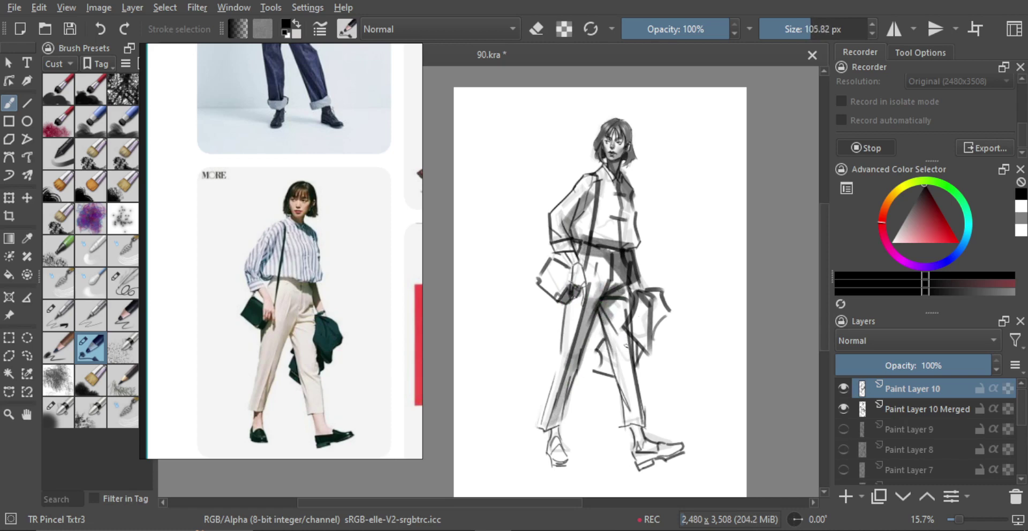
Shade both shoes and a strip of ground between the feet with a brush of about 116 to 118 px.
key(bracketright)
key(bracketright)
mouse_move(548, 447)
mouse_down()
mouse_move(566, 459)
mouse_move(559, 448)
mouse_up()
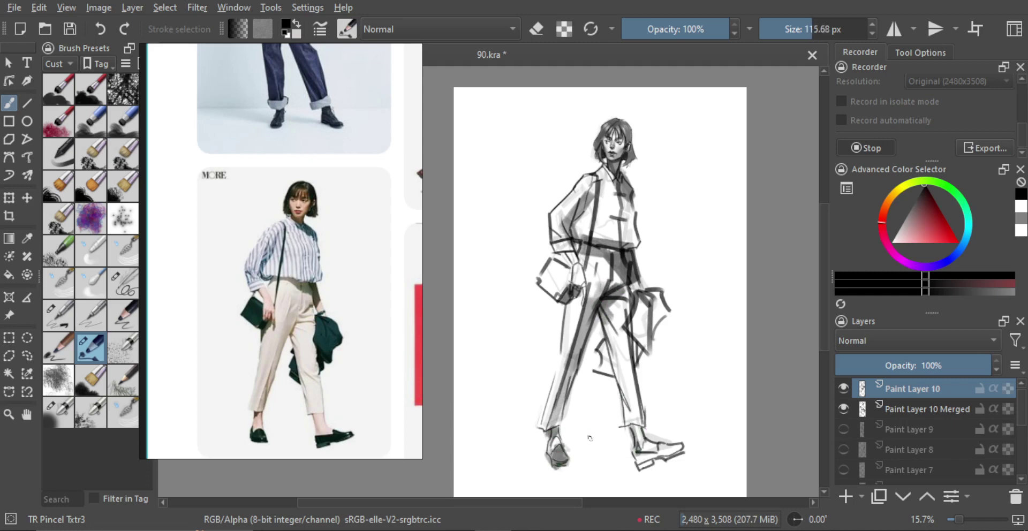
shift+click(648, 451)
mouse_move(637, 455)
mouse_down()
mouse_move(646, 461)
mouse_move(672, 445)
mouse_move(591, 450)
mouse_up()
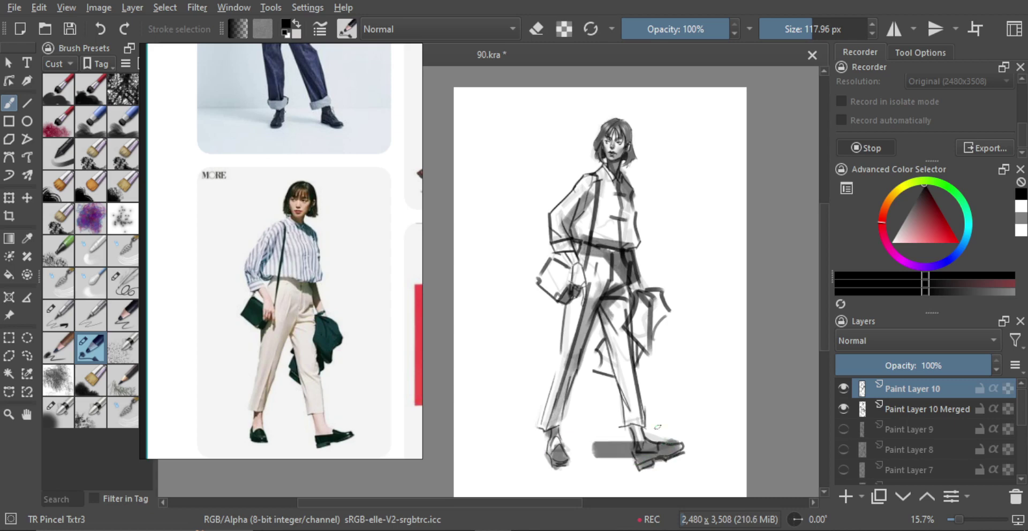
Fill the carried jacket and its lower flap with grey shading using a brush of about 108 px.
key(bracketleft)
mouse_move(646, 298)
mouse_down()
mouse_move(646, 348)
mouse_move(651, 311)
mouse_move(663, 326)
mouse_up()
key(bracketleft)
drag(603, 359, 610, 374)
drag(658, 294, 662, 317)
scroll(663, 319, up, 2)
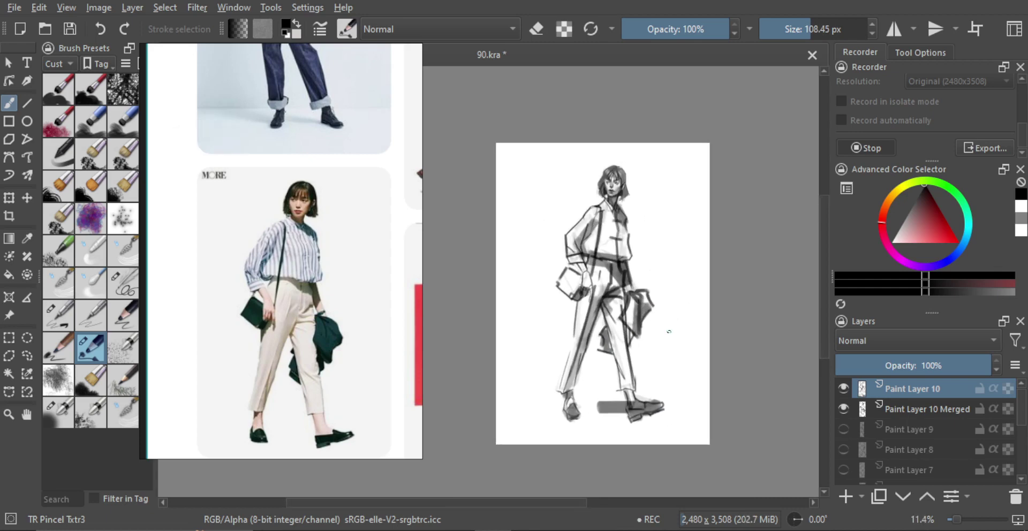
Add broad light shading across the blouse front and along the sleeve with the brush at about 108 px.
drag(606, 259, 653, 174)
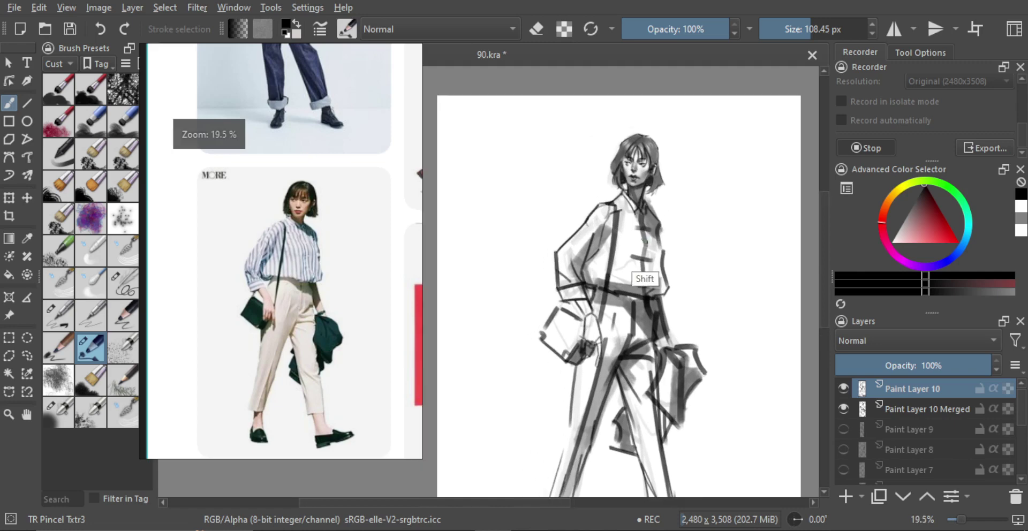
drag(646, 242, 616, 243)
drag(615, 277, 560, 293)
Draw vertical stripes down the blouse front from collar to waist with the brush reduced to about 44 px.
mouse_move(603, 219)
shift+mouse_down()
mouse_move(588, 221)
mouse_move(608, 225)
shift+mouse_up()
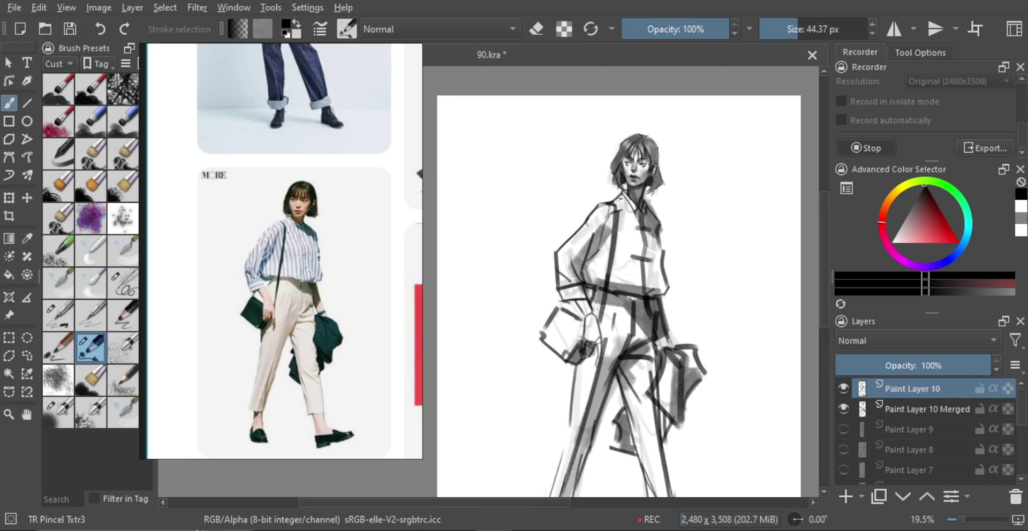
mouse_move(619, 197)
mouse_down()
mouse_move(634, 274)
mouse_move(632, 255)
mouse_move(636, 278)
mouse_up()
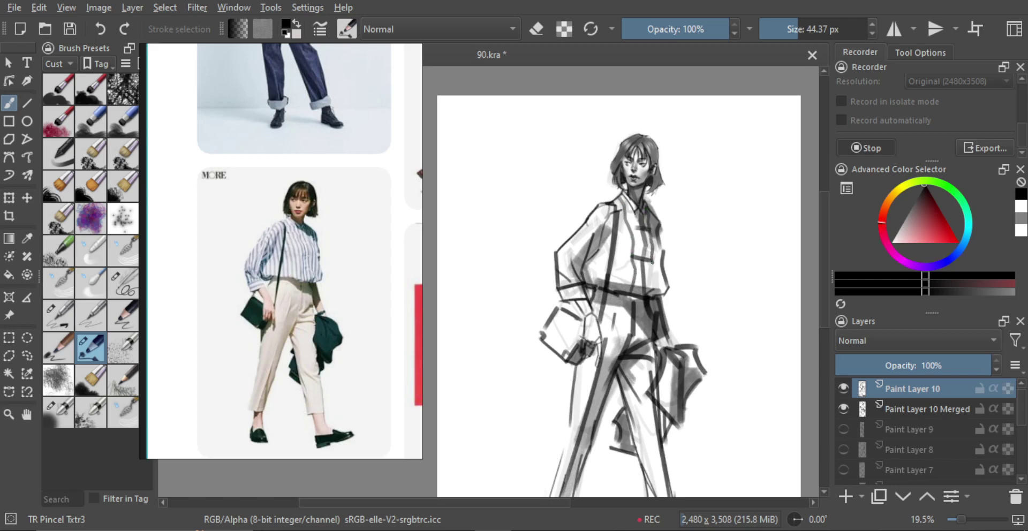
mouse_move(653, 262)
mouse_down()
mouse_move(653, 289)
mouse_move(653, 226)
mouse_move(659, 287)
mouse_up()
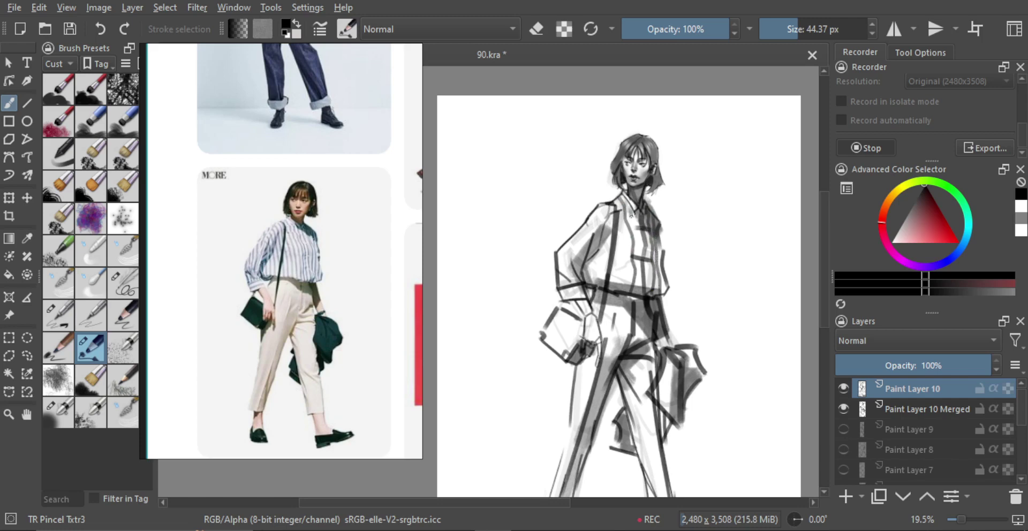
drag(637, 230, 640, 290)
drag(614, 199, 624, 264)
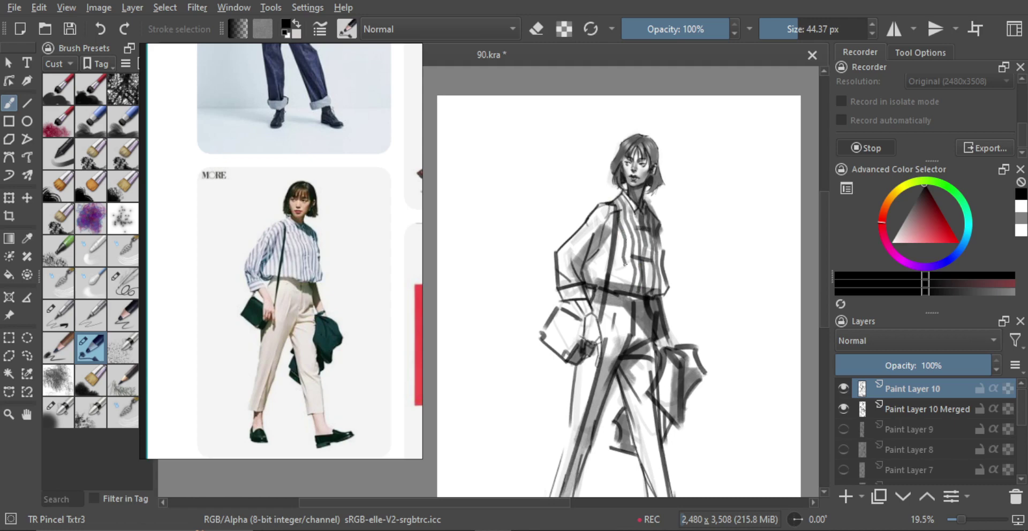
drag(605, 205, 616, 290)
key(ctrl+z)
drag(609, 203, 618, 247)
drag(601, 203, 609, 277)
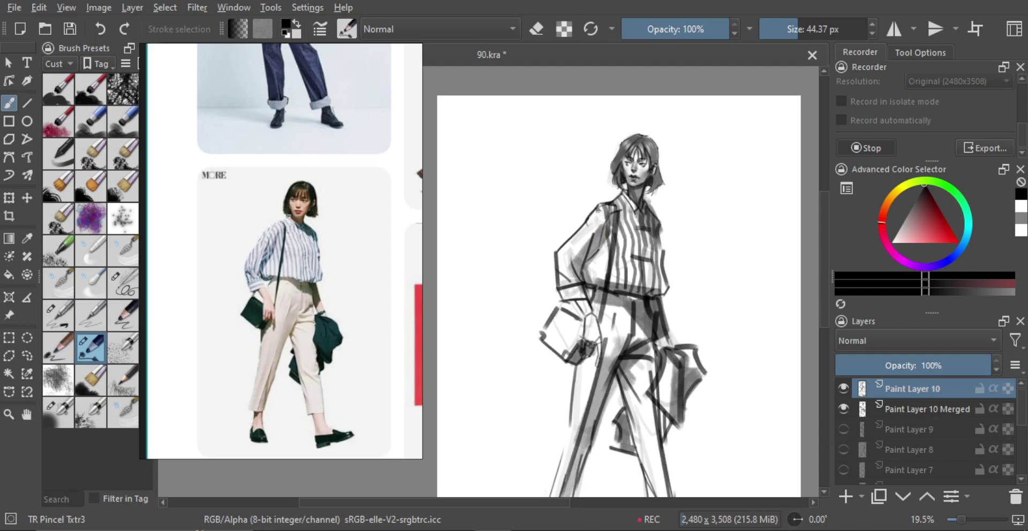
Continue the blouse stripes beside the bag strap and over the shoulder with the 44 px brush.
drag(598, 210, 602, 233)
key(ctrl+z)
drag(608, 280, 603, 260)
drag(597, 211, 600, 279)
drag(587, 223, 582, 242)
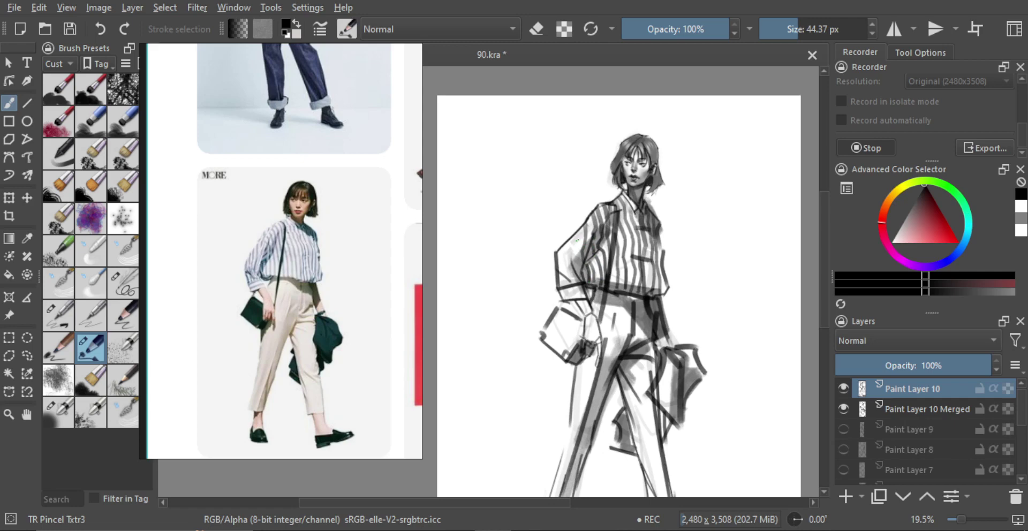
Draw curved stripes along the sleeve down to the cuff with the 44 px brush, following the enlarged reference.
scroll(343, 232, up, 5)
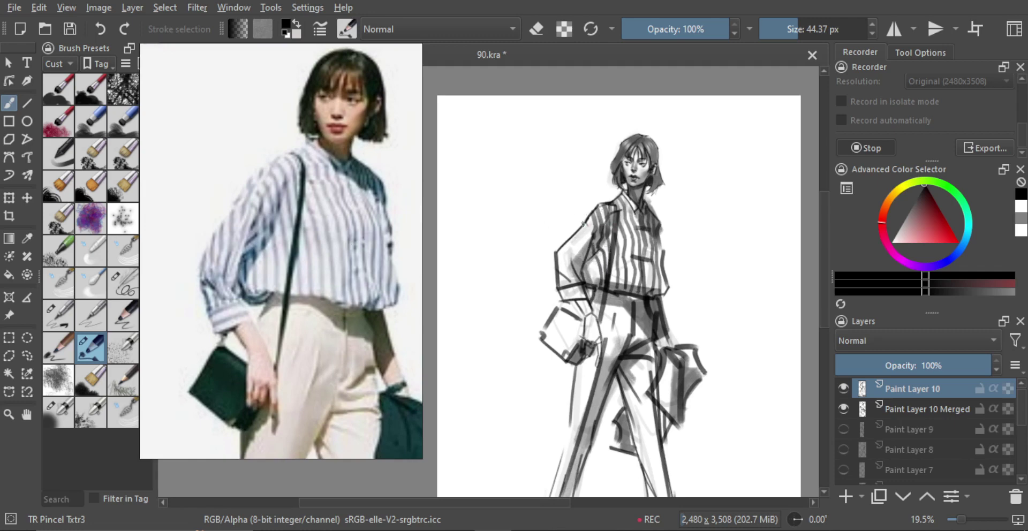
mouse_move(583, 224)
mouse_down()
mouse_move(590, 260)
mouse_move(579, 242)
mouse_move(567, 258)
mouse_move(575, 293)
mouse_up()
key(ctrl+z)
drag(585, 242, 580, 277)
mouse_move(571, 234)
mouse_down()
mouse_move(568, 281)
mouse_move(574, 268)
mouse_move(559, 297)
mouse_move(582, 292)
mouse_up()
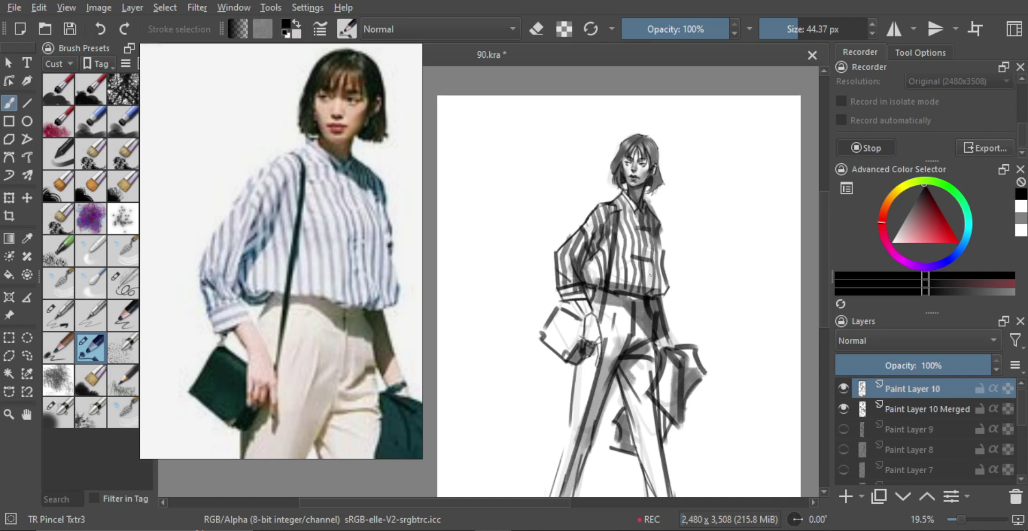
Compare the whole figure with the reference photo, and check its proportions with the canvas mirrored horizontally.
scroll(607, 212, down, 4)
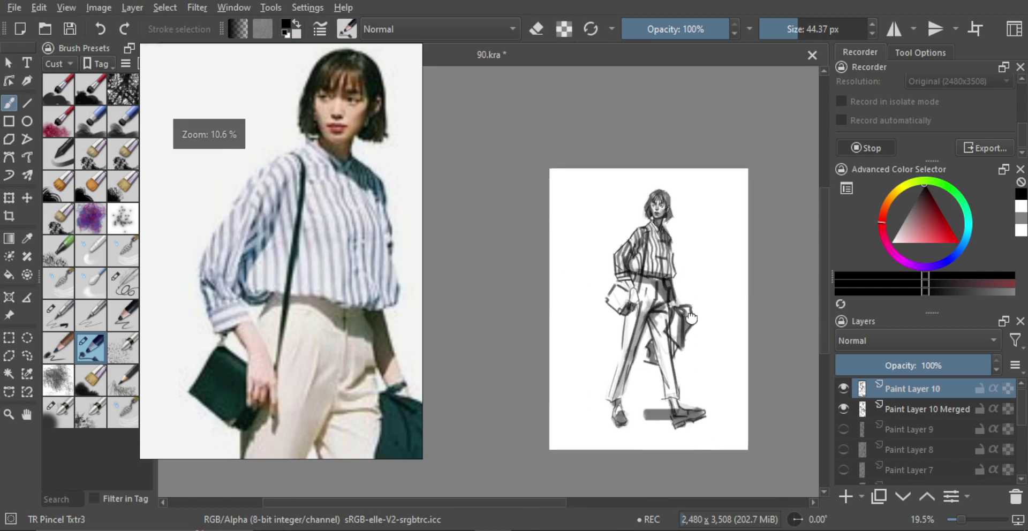
scroll(333, 319, down, 4)
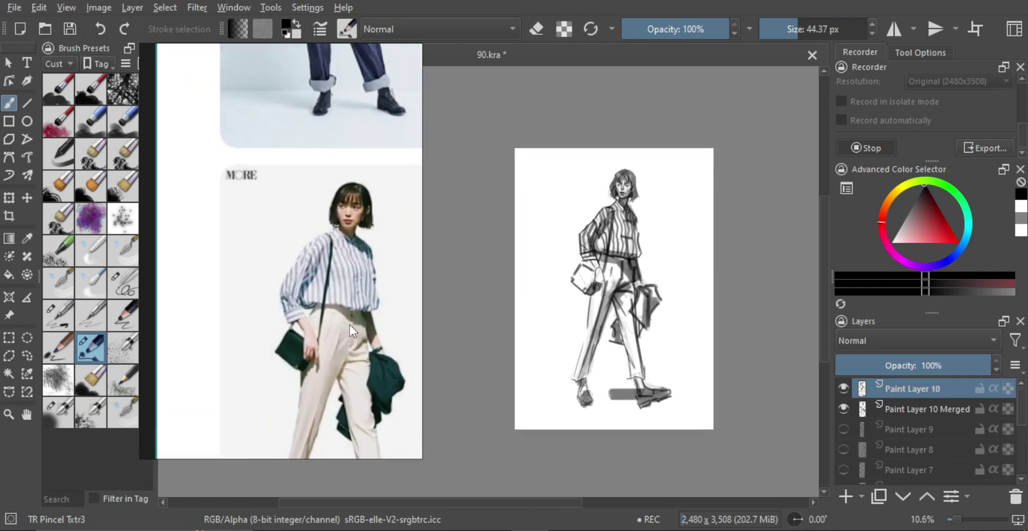
drag(343, 319, 289, 287)
scroll(321, 321, down, 2)
drag(330, 335, 315, 338)
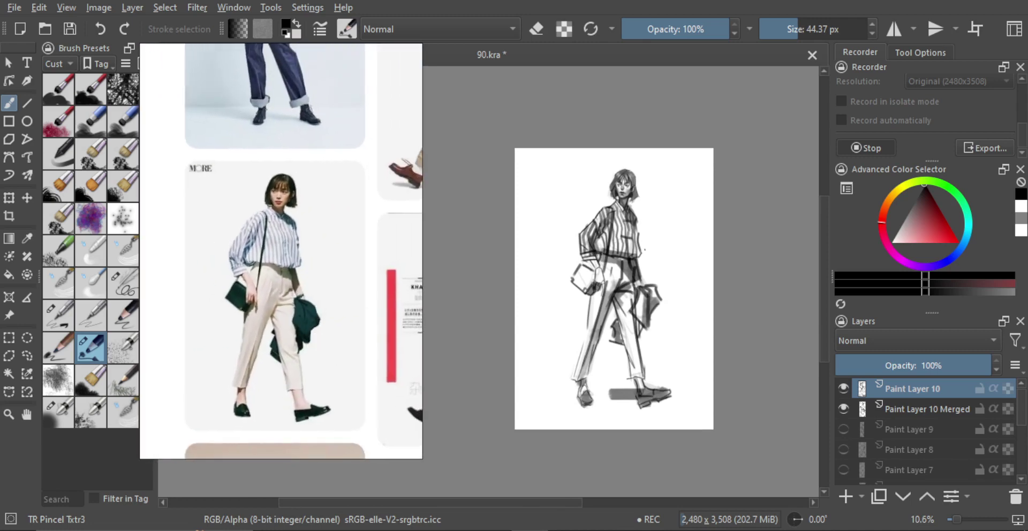
scroll(677, 241, up, 1)
key(m)
drag(546, 229, 695, 217)
drag(617, 240, 672, 239)
key(m)
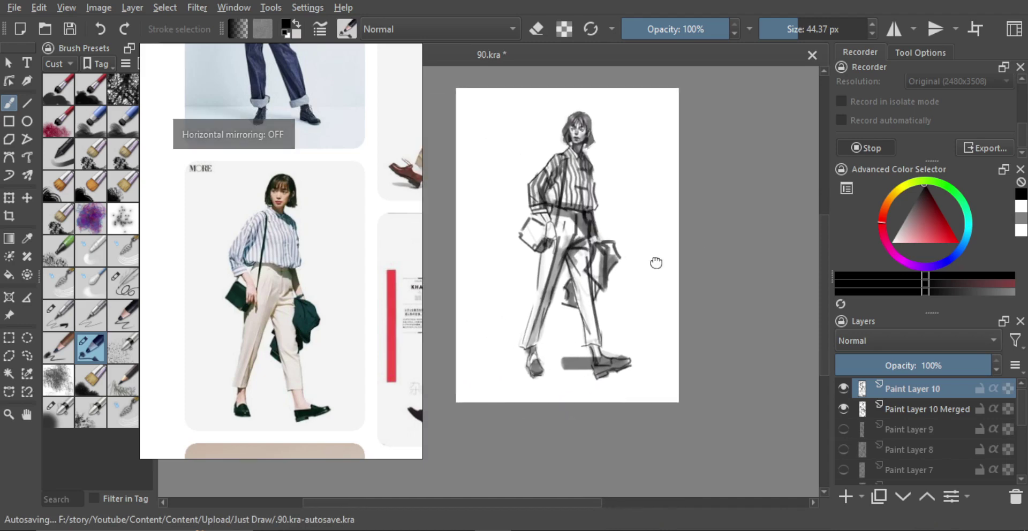
Erase the grey strip between the feet and the shading on the front shoe with a brush enlarged to about 116 px.
key(e)
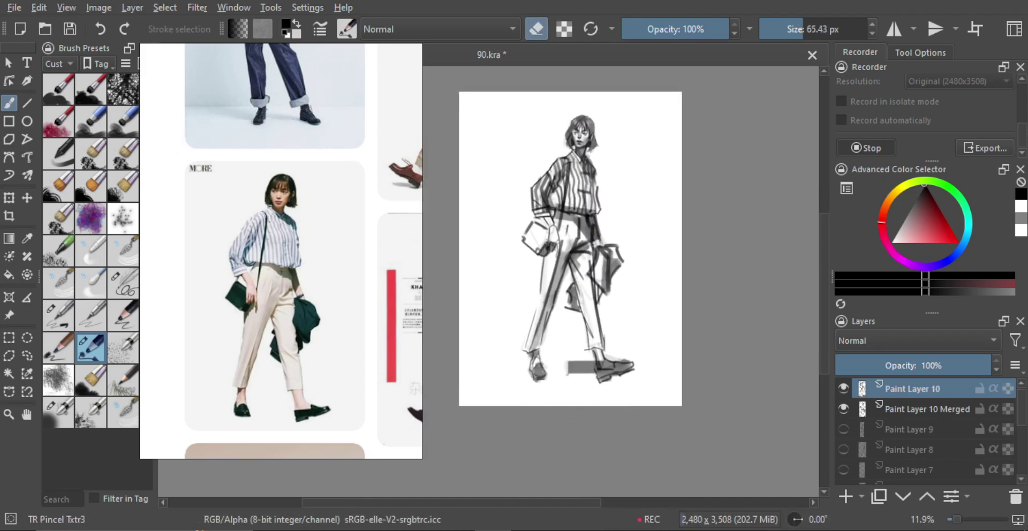
mouse_move(567, 374)
mouse_down()
mouse_move(569, 361)
mouse_move(623, 372)
mouse_up()
key(bracketright)
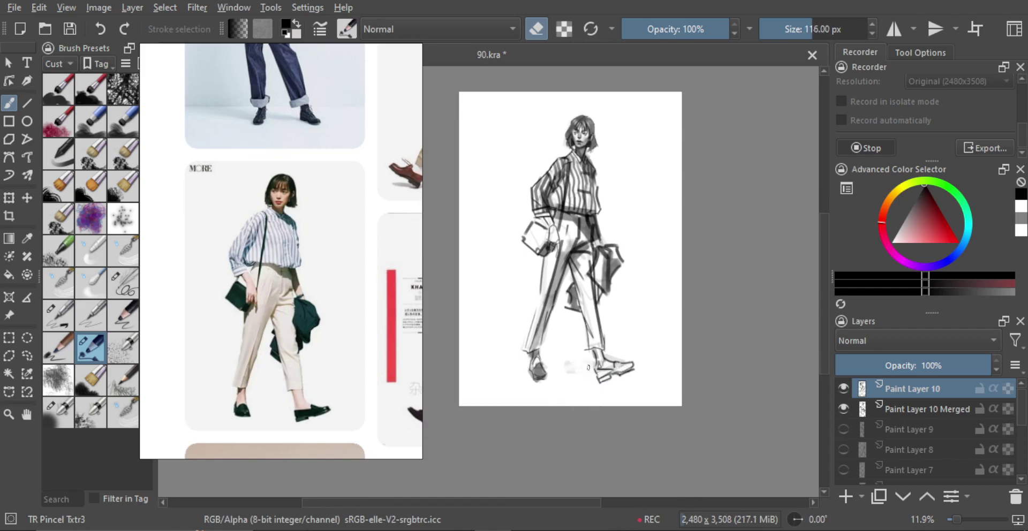
Shade the front shoe again in dark grey with a brush of about 132 px.
key(e)
key(bracketright)
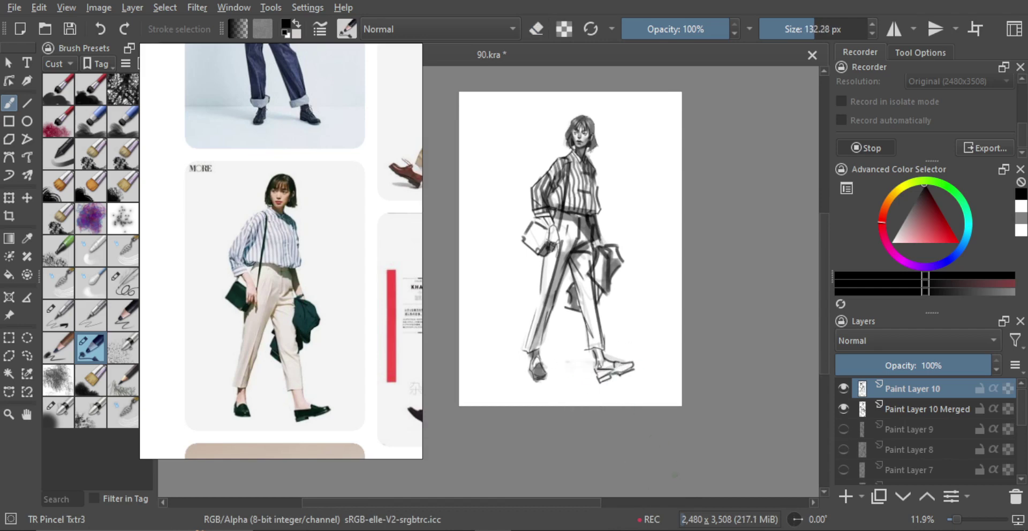
drag(598, 378, 627, 368)
key(bracketright)
key(bracketright)
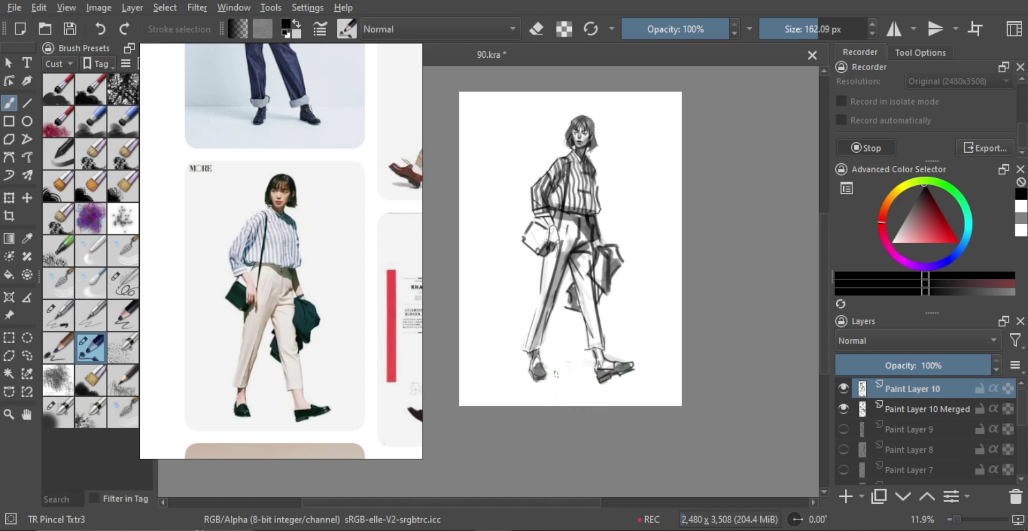
Try to paint a broad grey ground shadow spanning both shoes with a brush of about 254 px.
key(bracketright)
mouse_move(512, 373)
mouse_down()
mouse_move(615, 381)
mouse_move(548, 378)
mouse_move(586, 395)
mouse_move(623, 384)
mouse_up()
key(ctrl+z)
key(bracketright)
key(ctrl+z)
key(ctrl+z)
shift+drag(523, 375, 614, 379)
key(ctrl+z)
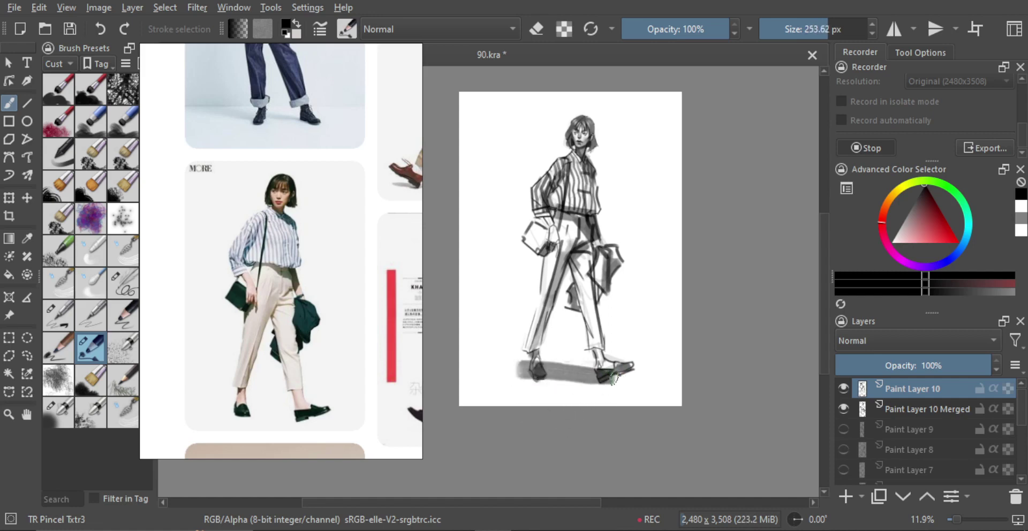
key(ctrl+z)
Try to paint softer ground shadow patches beside each shoe with a brush of about 242 px.
mouse_move(538, 374)
mouse_down()
mouse_move(634, 374)
mouse_move(614, 399)
mouse_up()
key(ctrl+z)
drag(602, 382, 632, 375)
key(ctrl+z)
key(ctrl+z)
key(ctrl+z)
drag(547, 371, 633, 378)
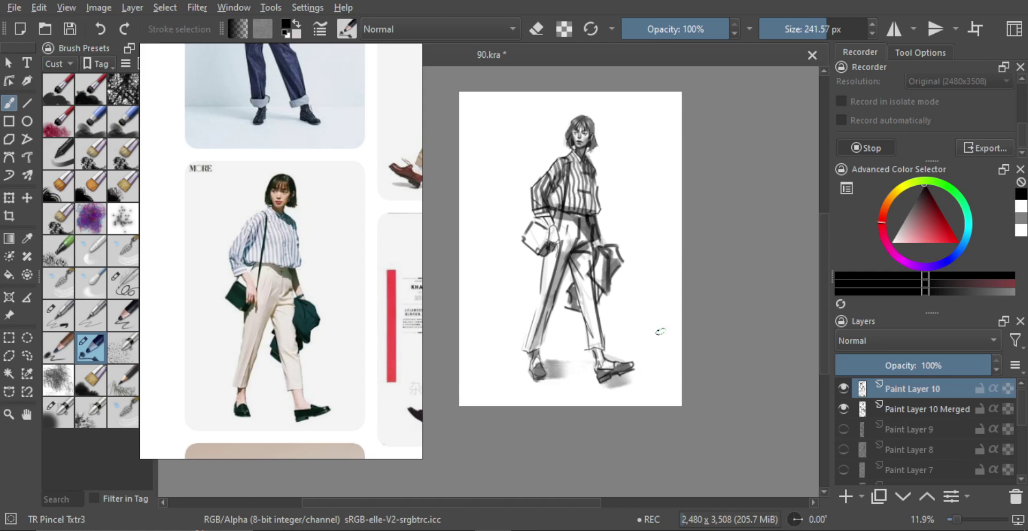
key(ctrl+z)
key(ctrl+z)
scroll(637, 316, down, 1)
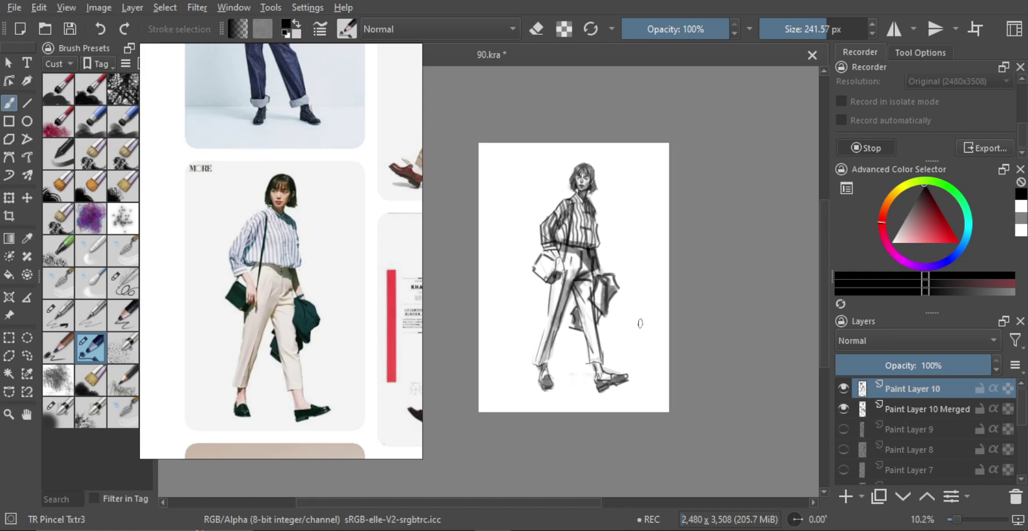
Merge Paint Layer 10 down into Paint Layer 10 Merged.
scroll(616, 219, up, 2)
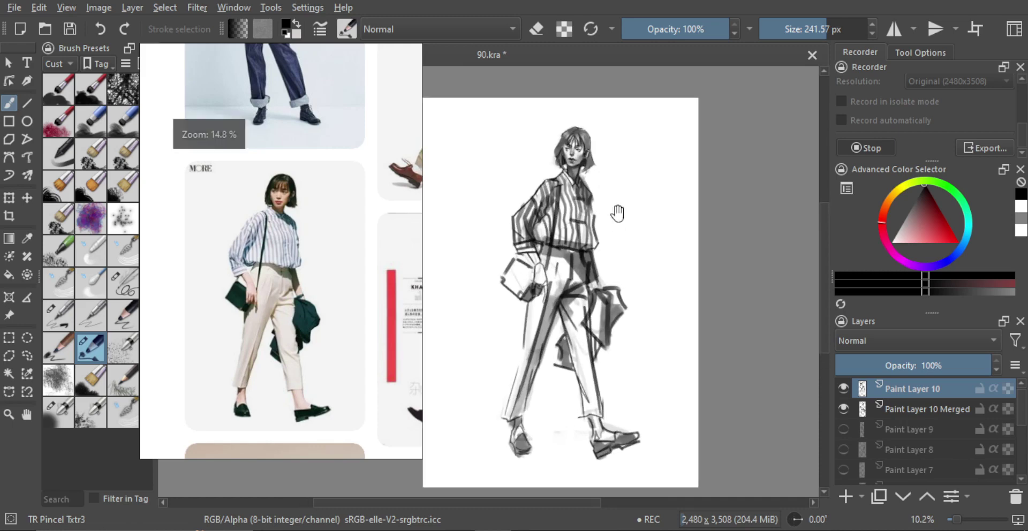
scroll(633, 212, down, 1)
scroll(631, 212, up, 4)
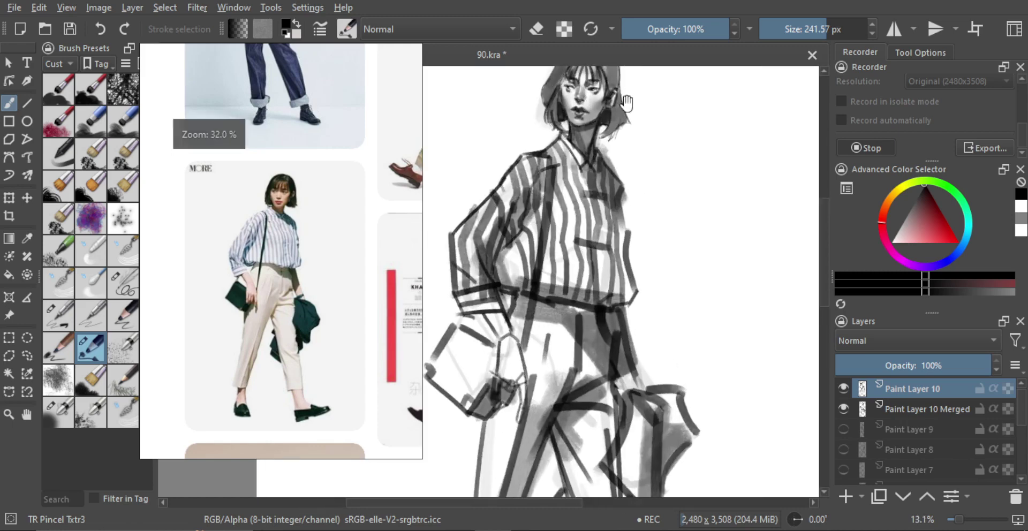
scroll(607, 195, up, 2)
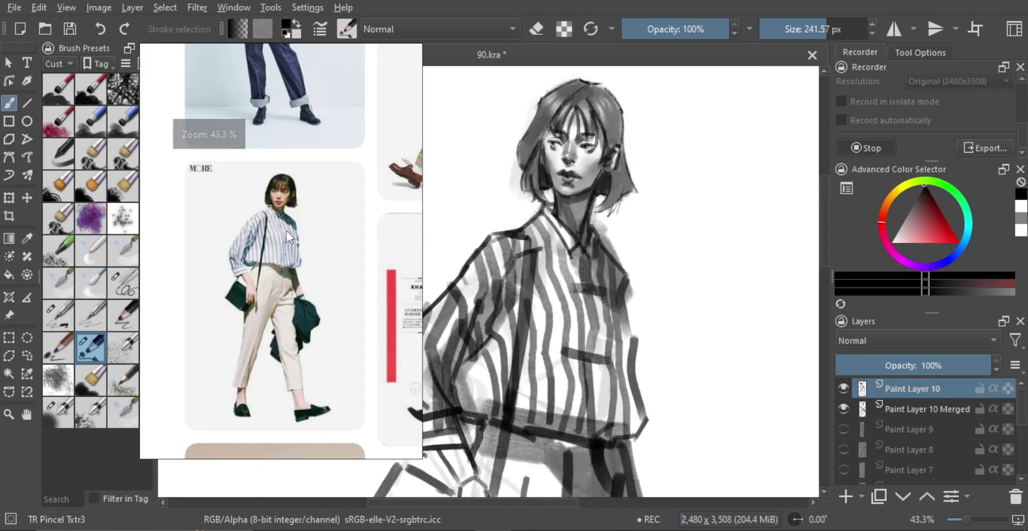
scroll(352, 163, up, 3)
scroll(316, 218, up, 4)
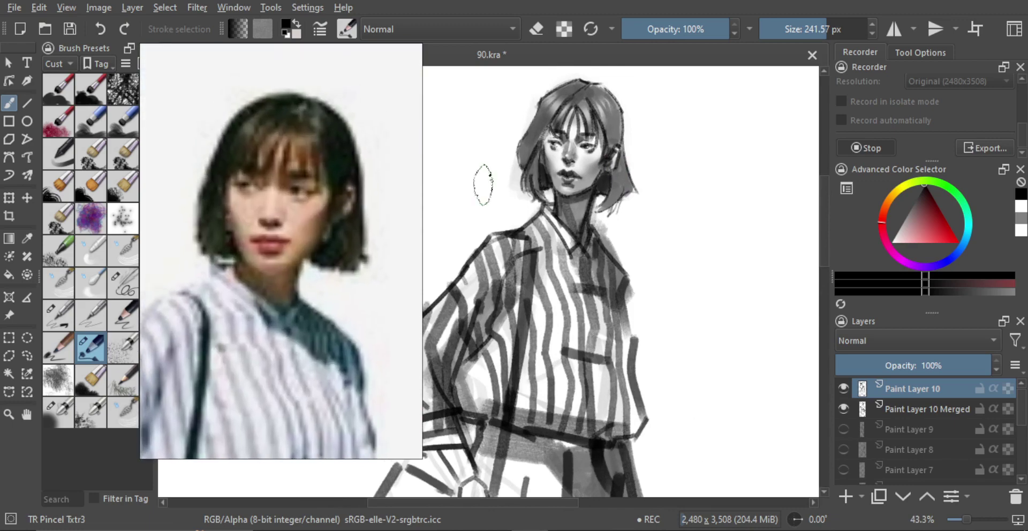
mouse_move(637, 222)
mouse_down()
mouse_move(642, 185)
mouse_move(713, 231)
mouse_move(645, 253)
mouse_move(592, 248)
mouse_move(626, 248)
mouse_move(616, 245)
mouse_move(621, 270)
mouse_move(600, 291)
mouse_move(642, 247)
mouse_move(603, 271)
mouse_move(551, 254)
mouse_move(550, 233)
mouse_up()
key(ctrl+e)
Erase parts of the face around the mouth with an eraser brush of about 22 px.
key(e)
key(ctrl+z)
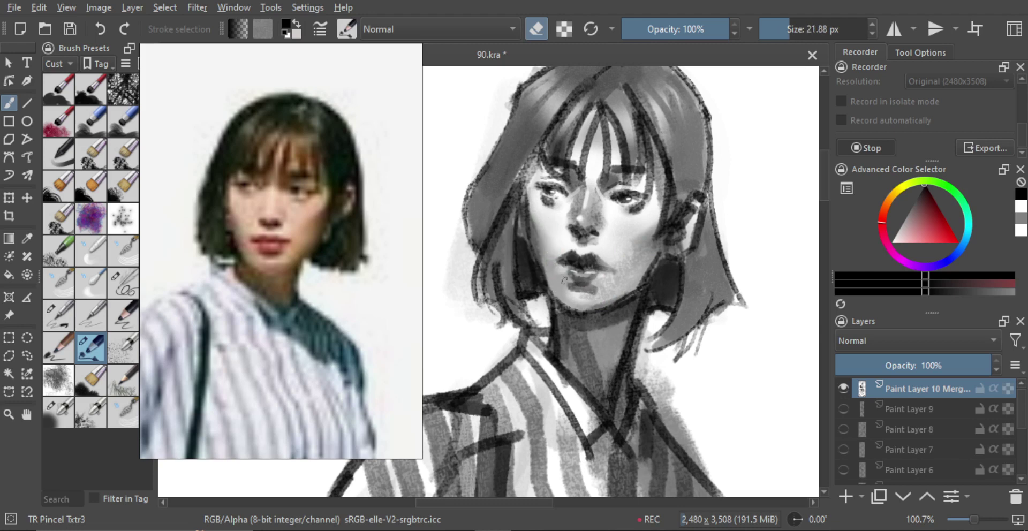
mouse_move(560, 279)
mouse_down()
mouse_move(596, 356)
mouse_move(626, 270)
mouse_up()
mouse_move(628, 307)
mouse_down()
mouse_move(654, 231)
mouse_move(652, 268)
mouse_move(666, 276)
mouse_move(642, 271)
mouse_move(658, 271)
mouse_move(666, 301)
mouse_move(654, 299)
mouse_up()
Redraw the upper lip and the corners of the mouth in black with a fine brush of about 5.7 px.
key(e)
drag(654, 301, 641, 306)
key(ctrl+z)
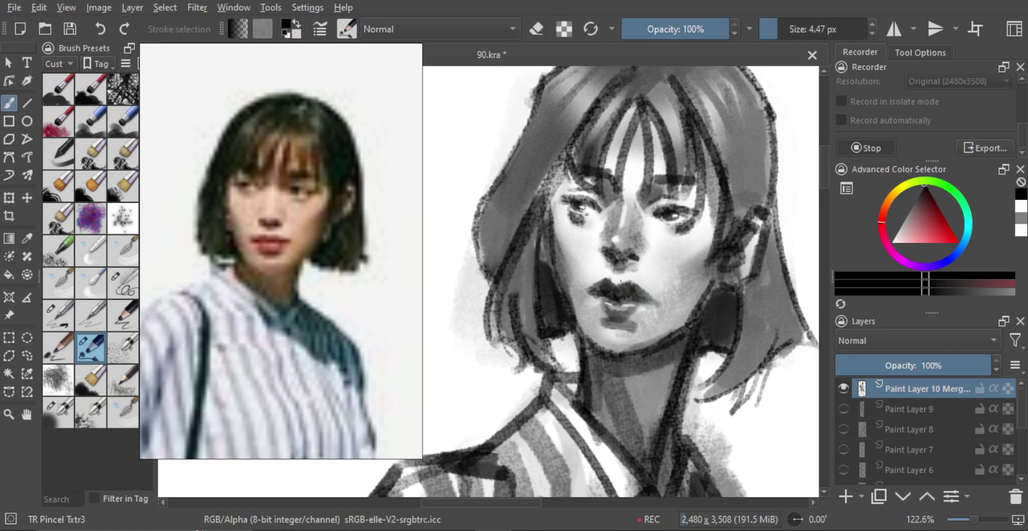
key(bracketright)
key(bracketright)
key(bracketright)
key(bracketright)
drag(637, 300, 658, 303)
key(bracketleft)
key(bracketleft)
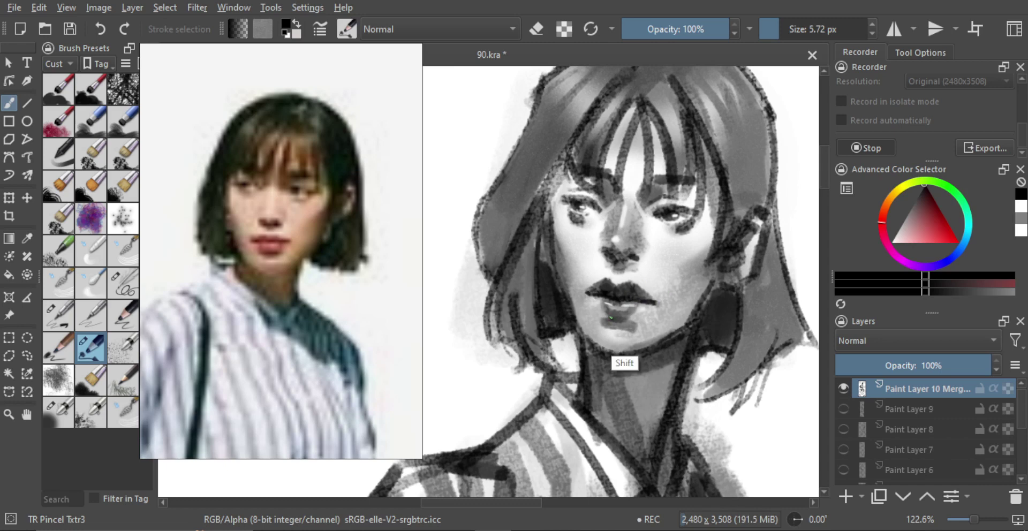
Try small dark accent strokes on the lower lip and beside the eye with the fine brush.
drag(624, 317, 609, 320)
key(ctrl)
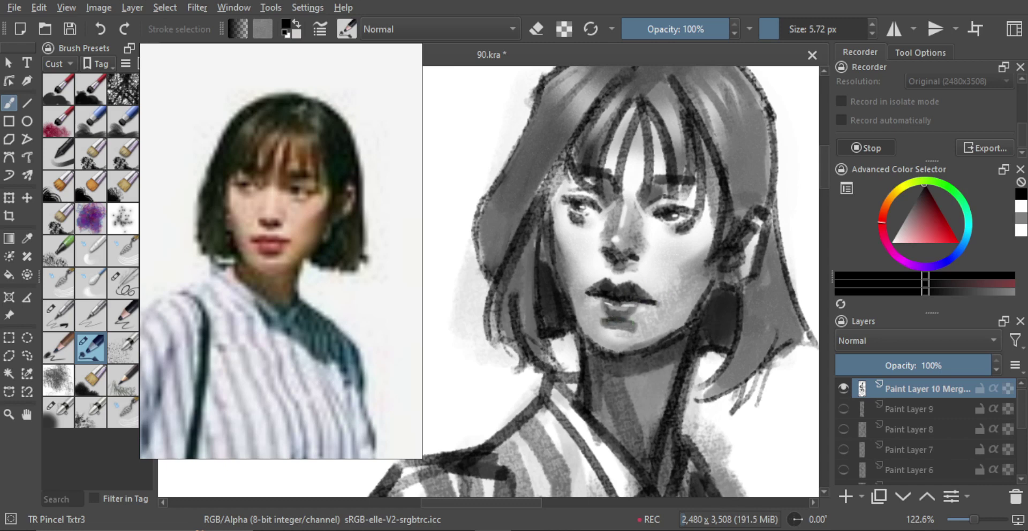
drag(640, 259, 622, 324)
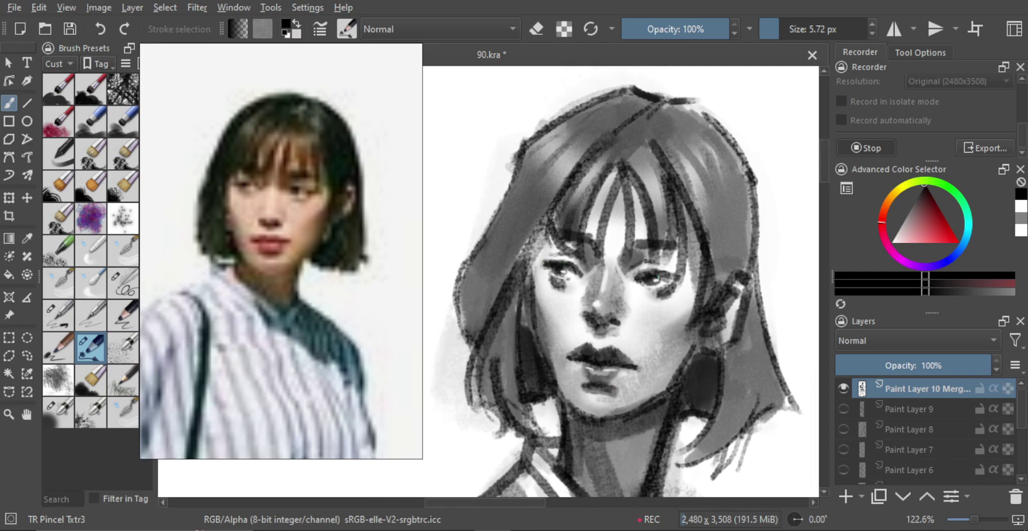
key(ctrl+z)
drag(672, 279, 677, 279)
key(ctrl+z)
Add small dark accents under the nose and at the chin with the 5.72 px brush.
drag(594, 325, 587, 320)
drag(641, 319, 637, 409)
drag(640, 308, 678, 245)
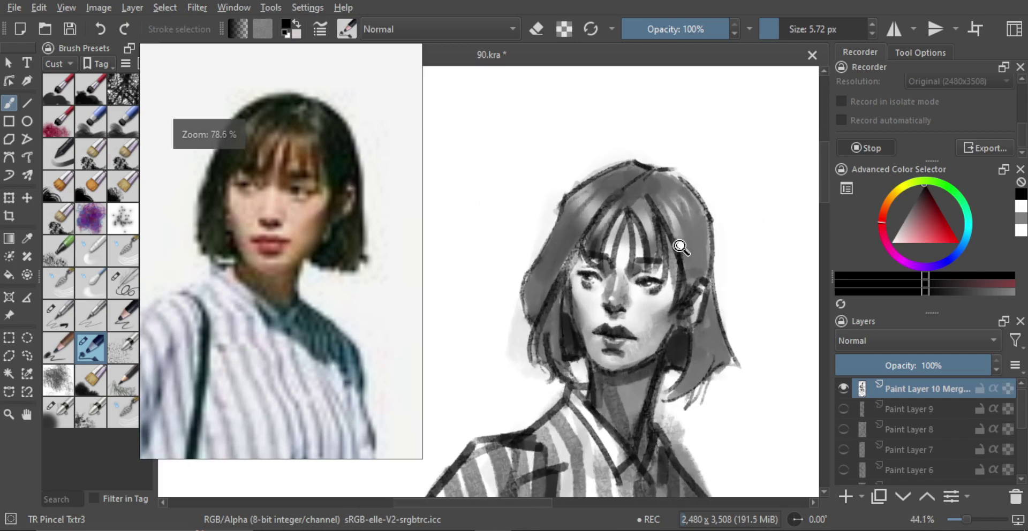
drag(643, 286, 652, 270)
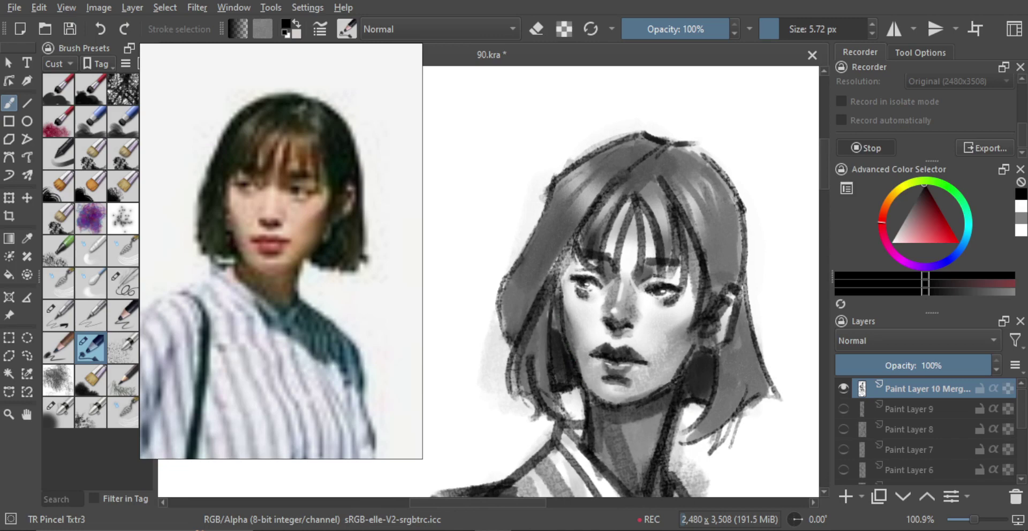
scroll(585, 394, down, 3)
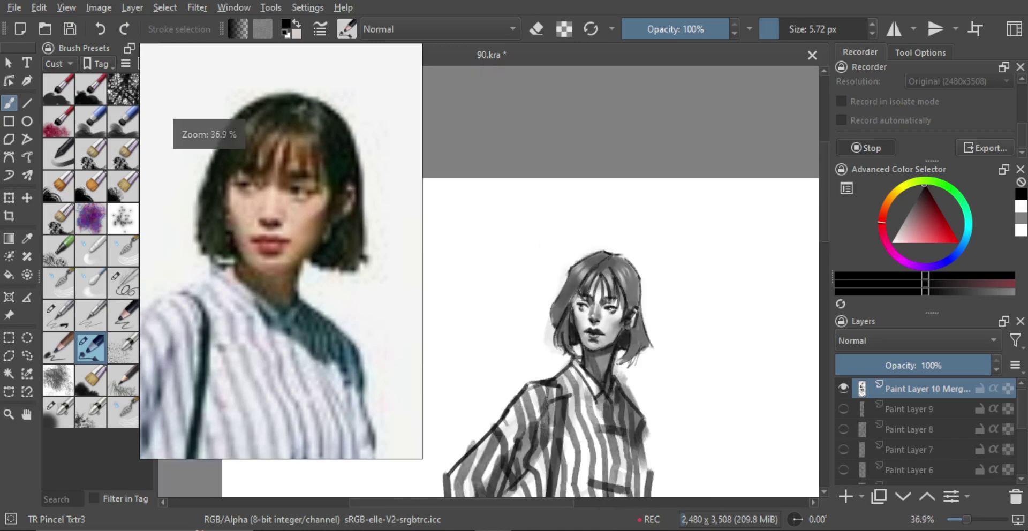
scroll(592, 338, up, 4)
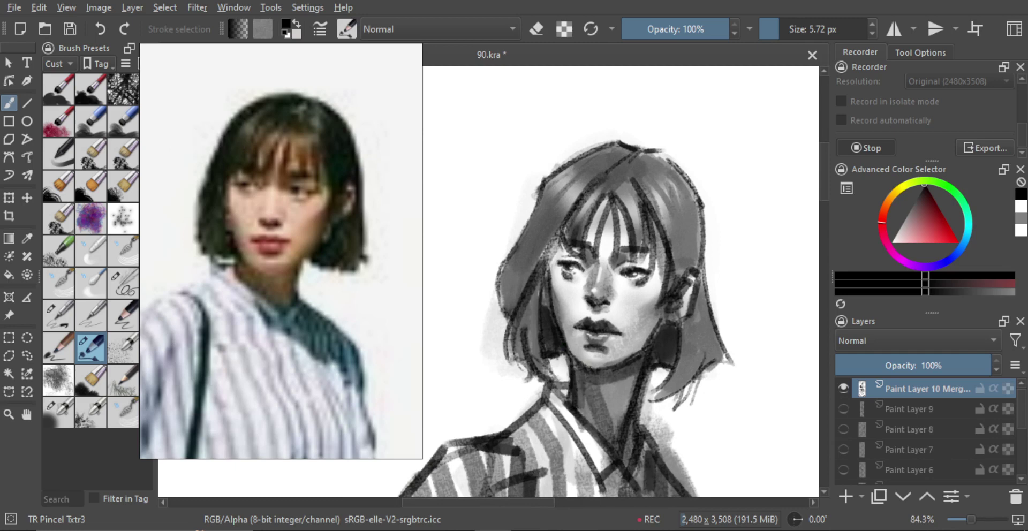
drag(590, 368, 612, 365)
scroll(643, 335, down, 4)
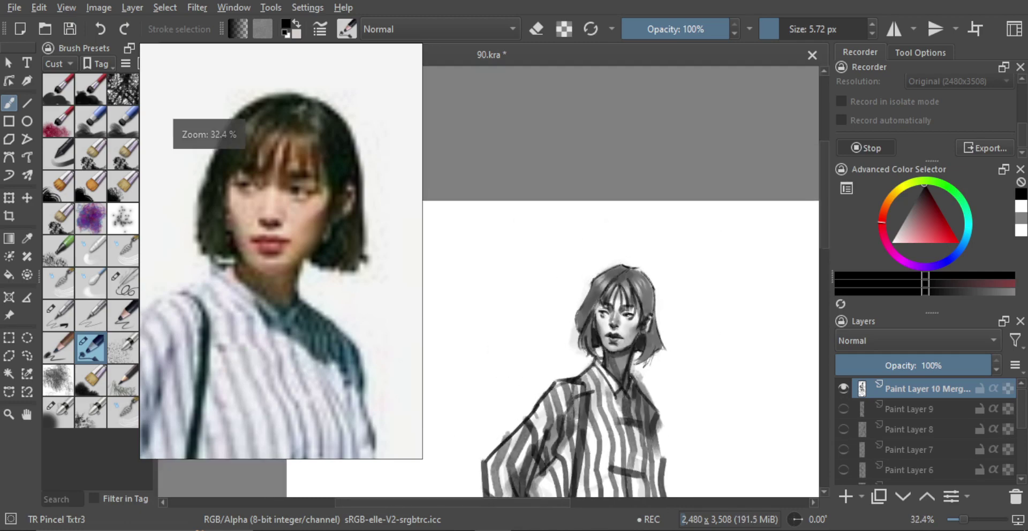
scroll(643, 262, down, 3)
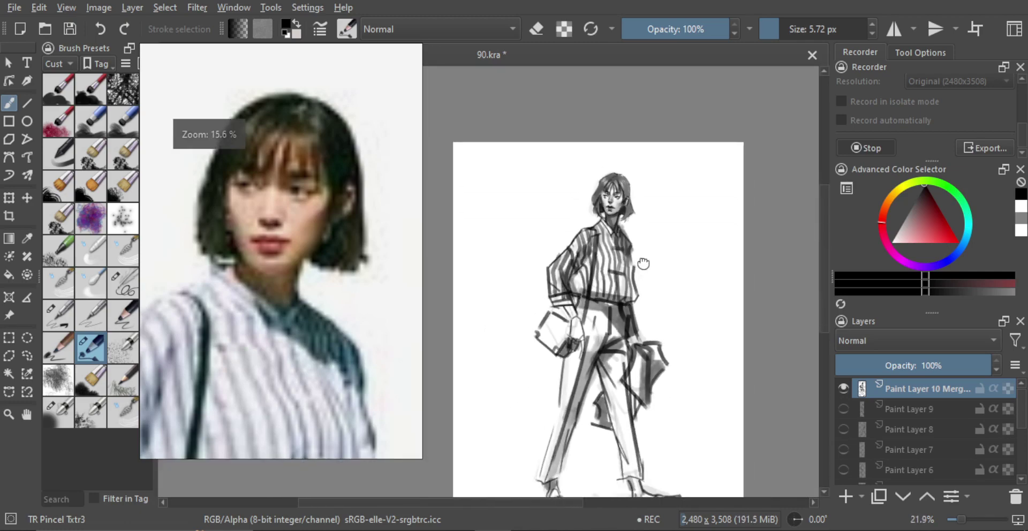
drag(669, 259, 645, 266)
drag(646, 266, 648, 265)
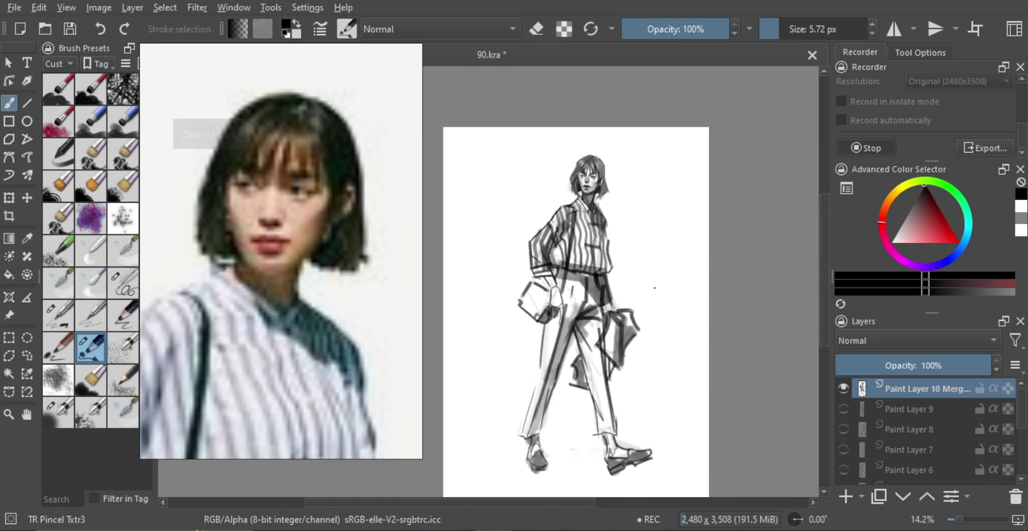